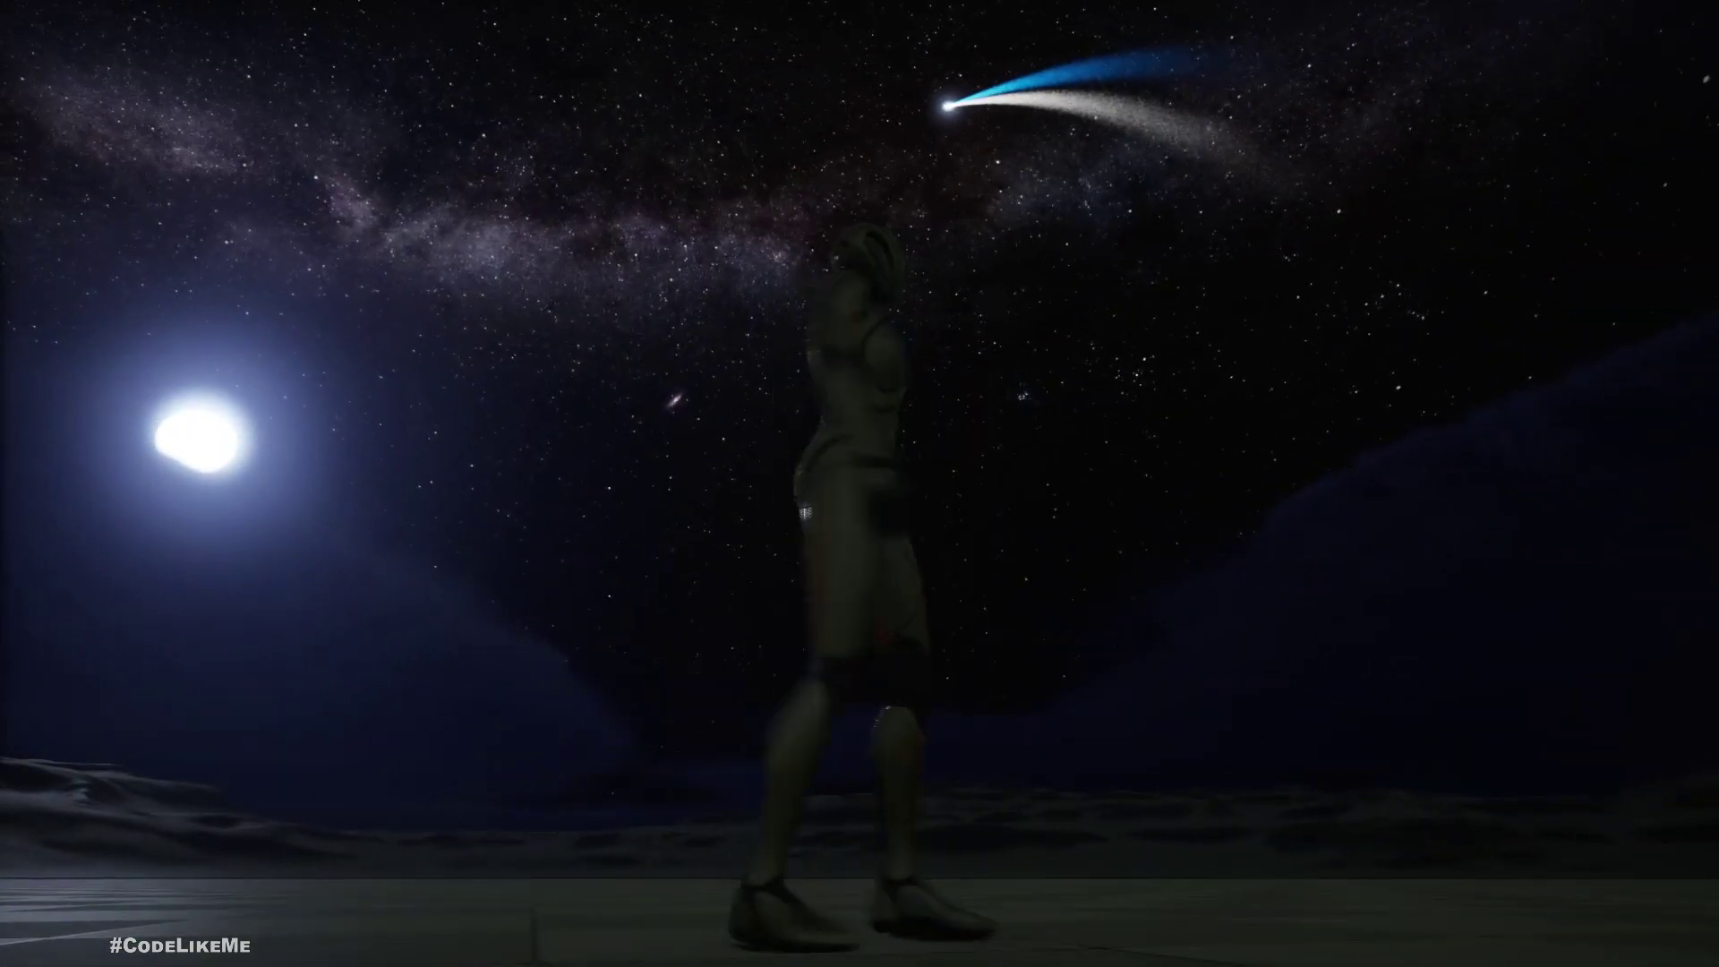
Step: Stop the play session and return from the immersive viewport to the full editor layout
key("Escape")
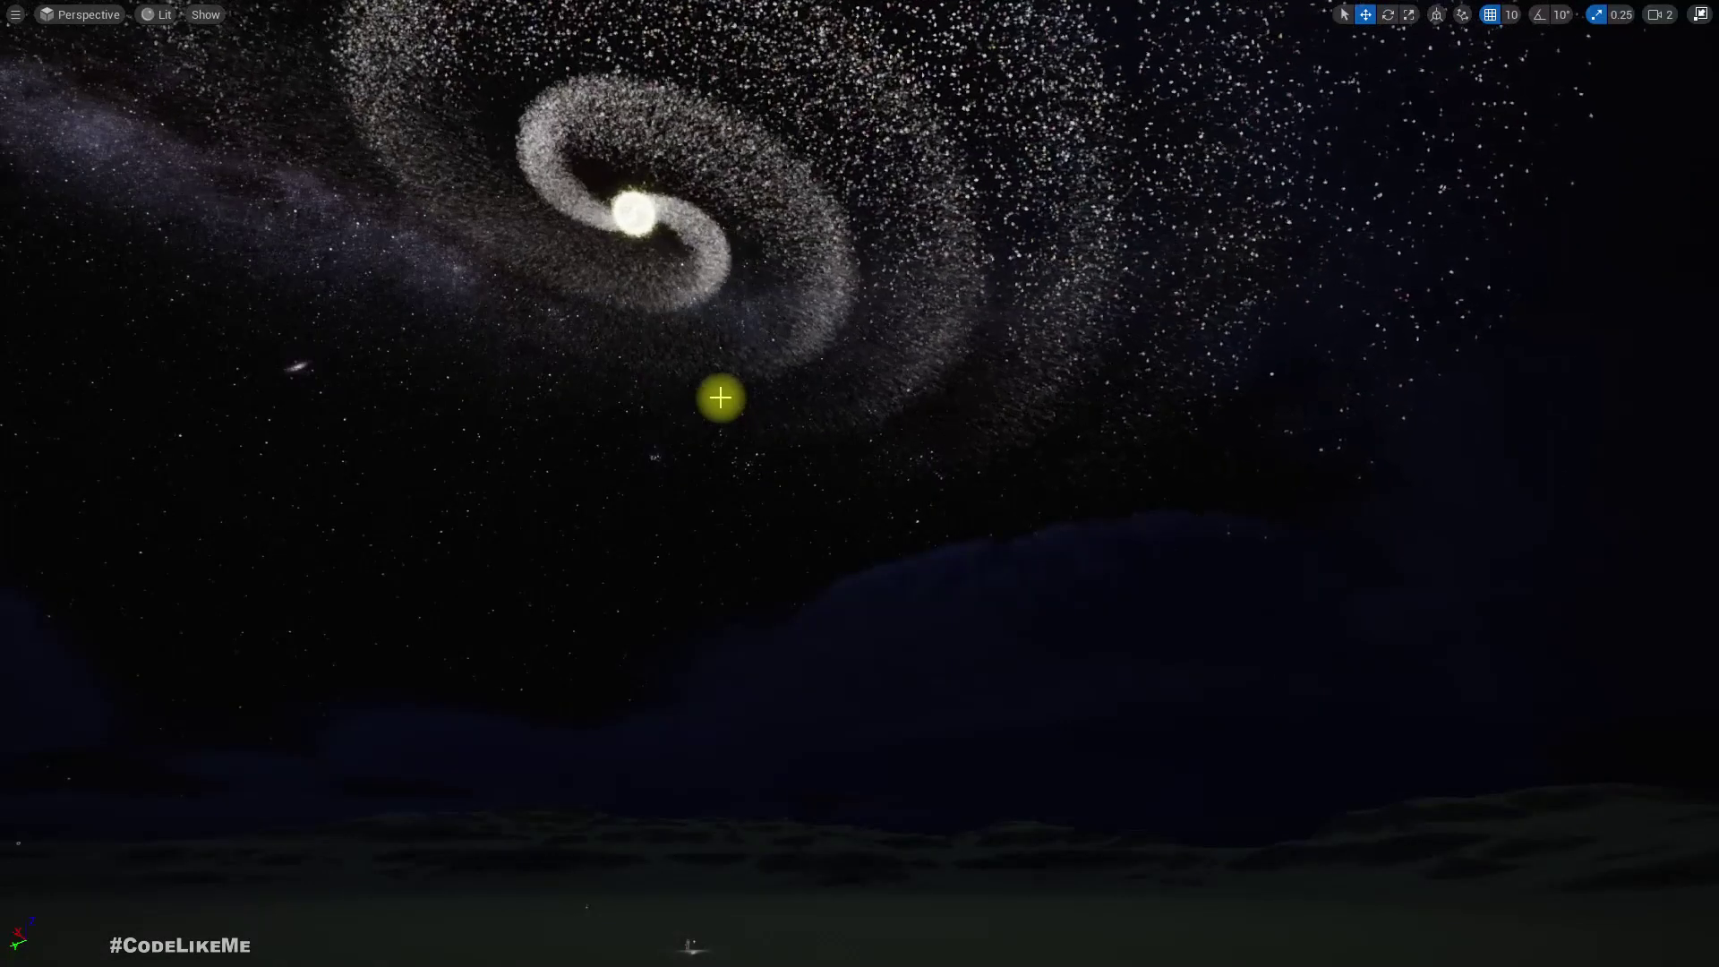
key("F11")
right_click_drag(730, 355, 596, 358)
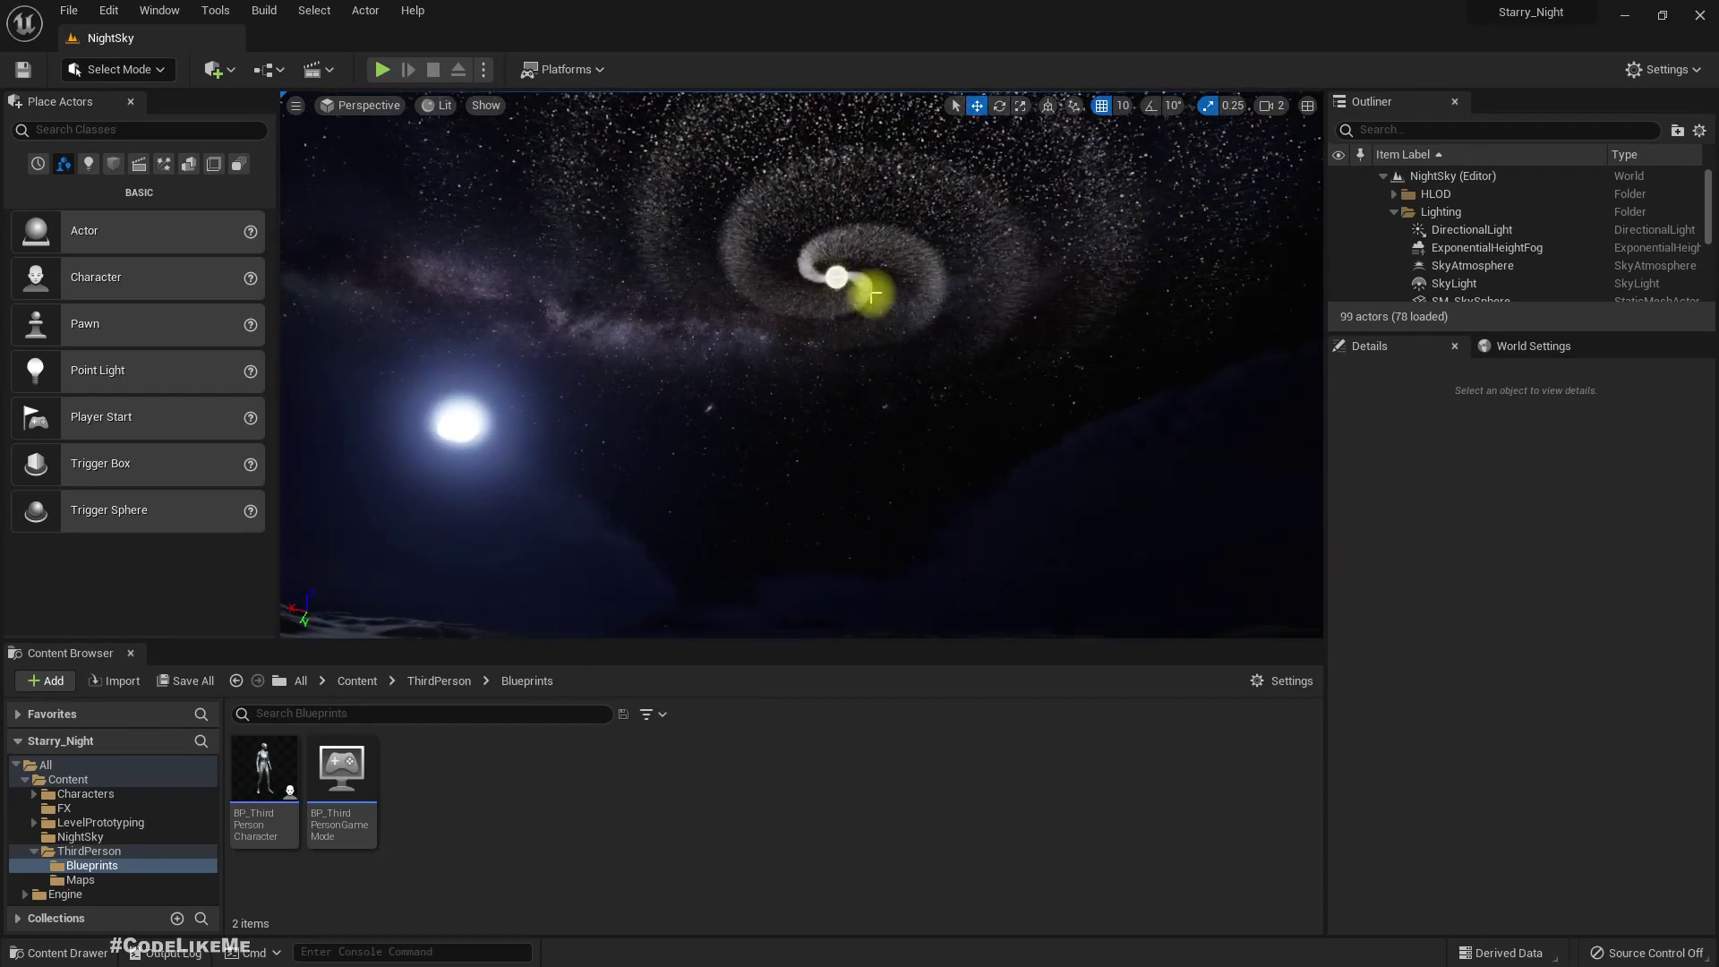
Step: Delete the NS_Galaxy actor from the NightSky level, accepting that its level blueprint references break
left_click(833, 278)
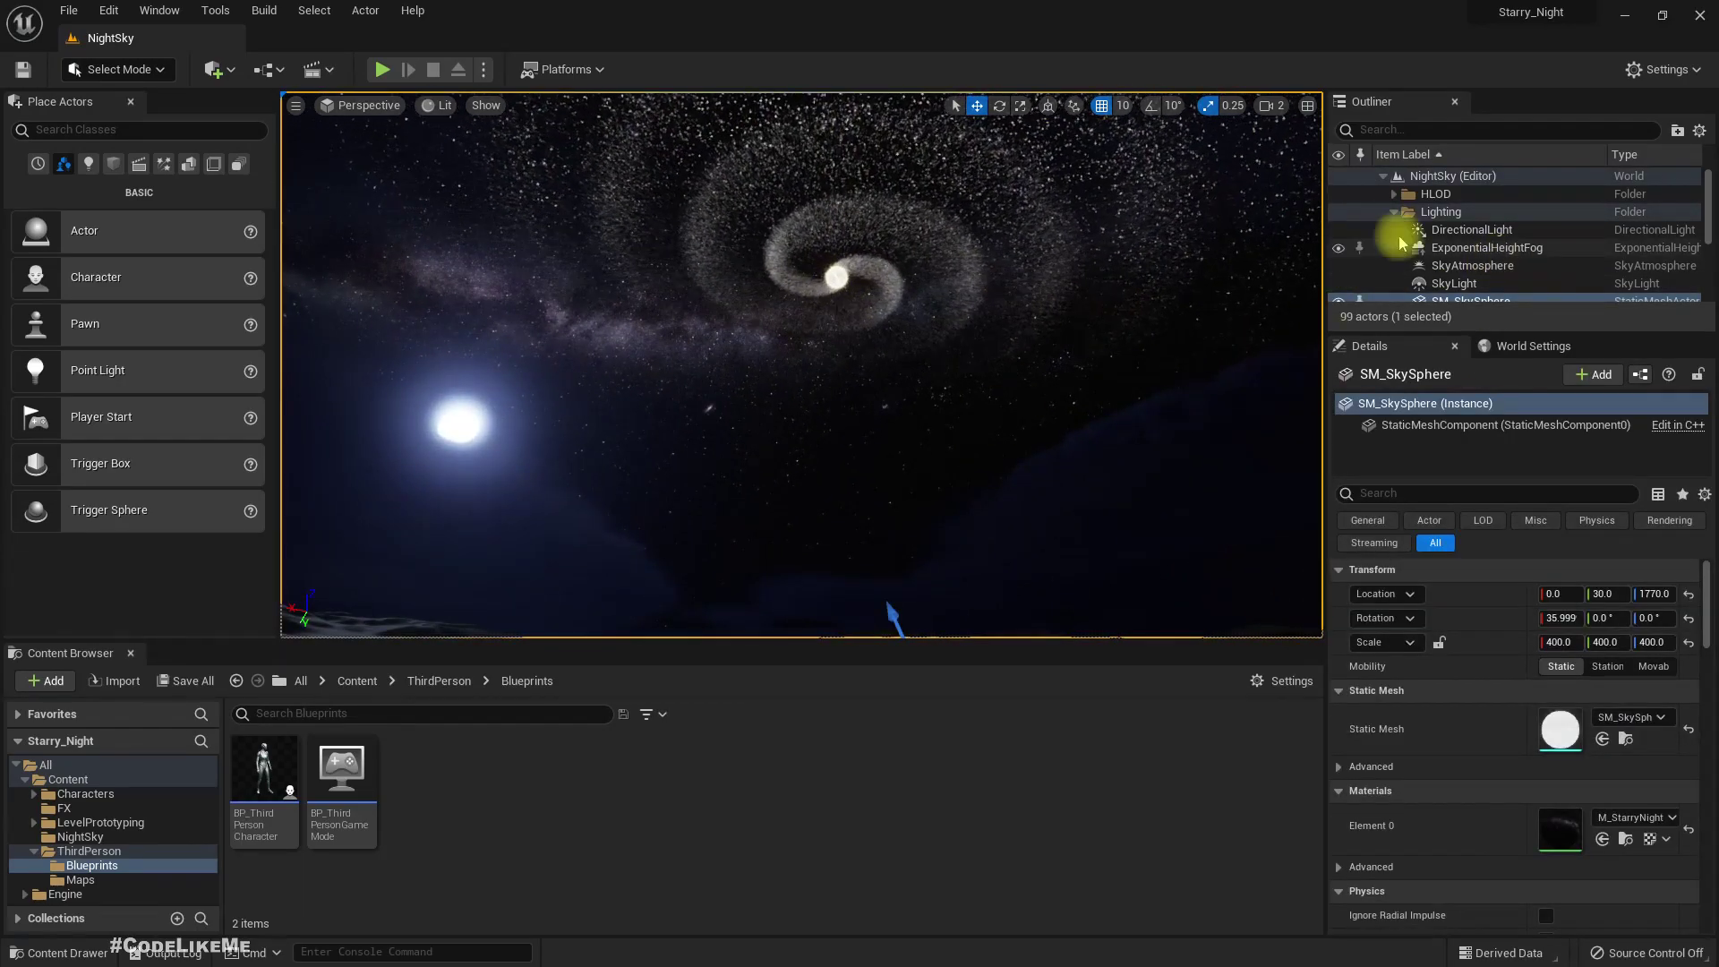
scroll(1497, 255, "down", 2)
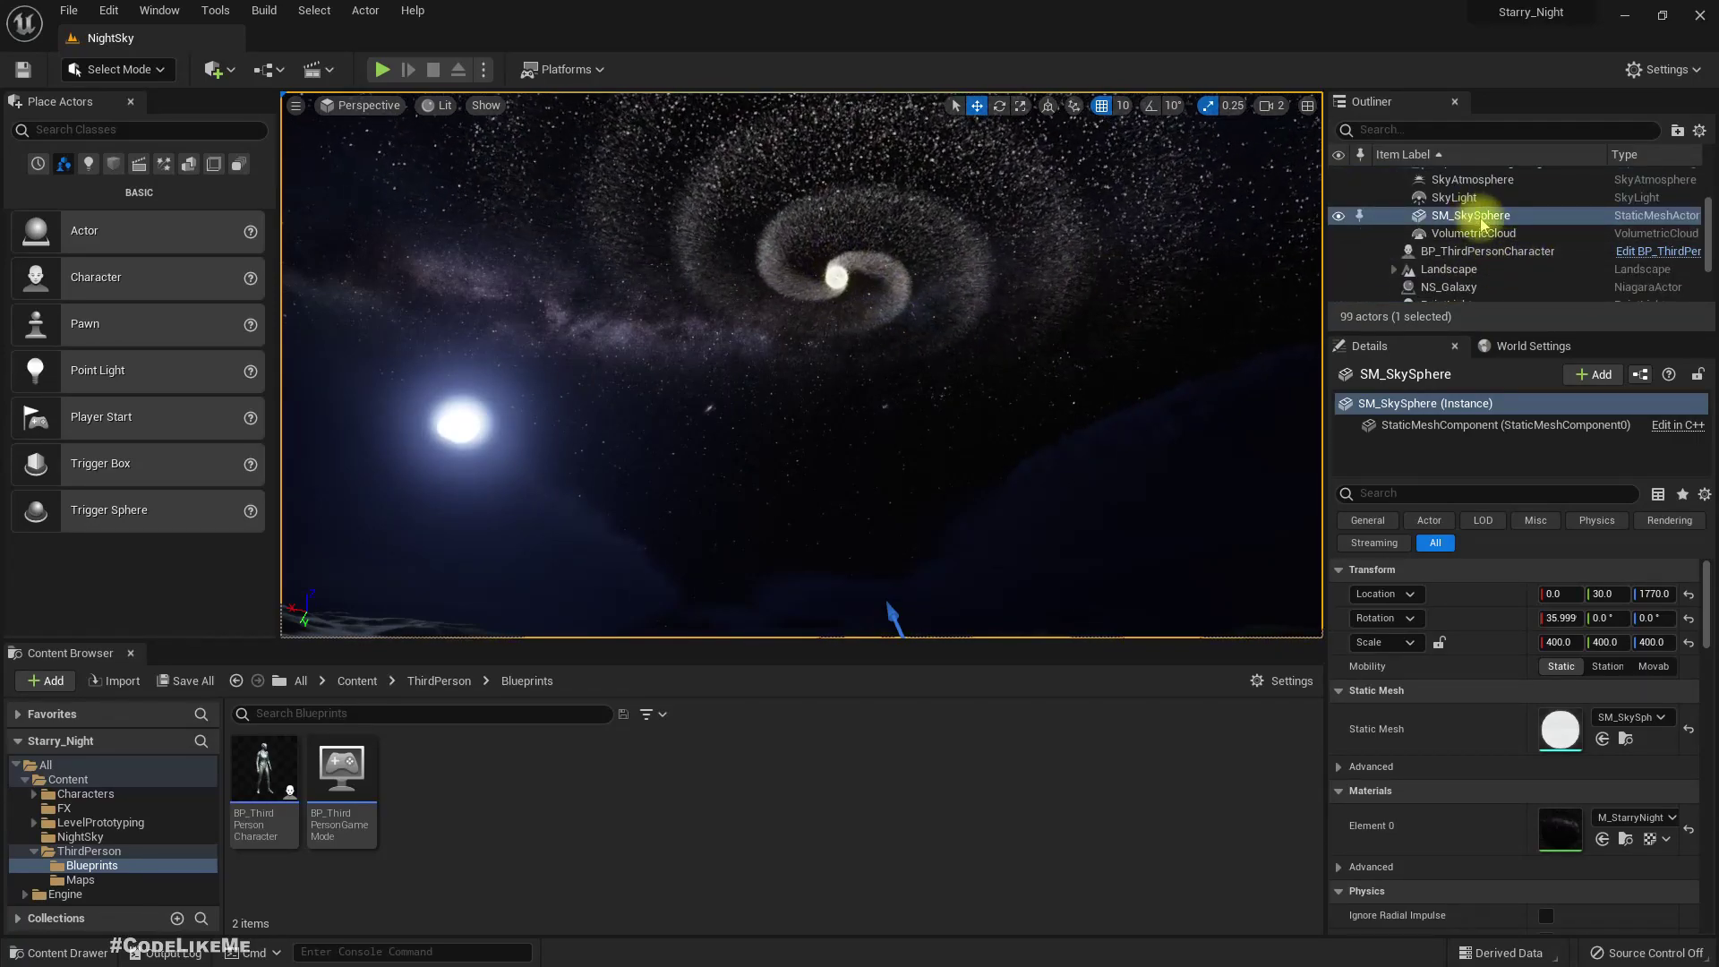
scroll(1514, 243, "down", 2)
left_click(1444, 202)
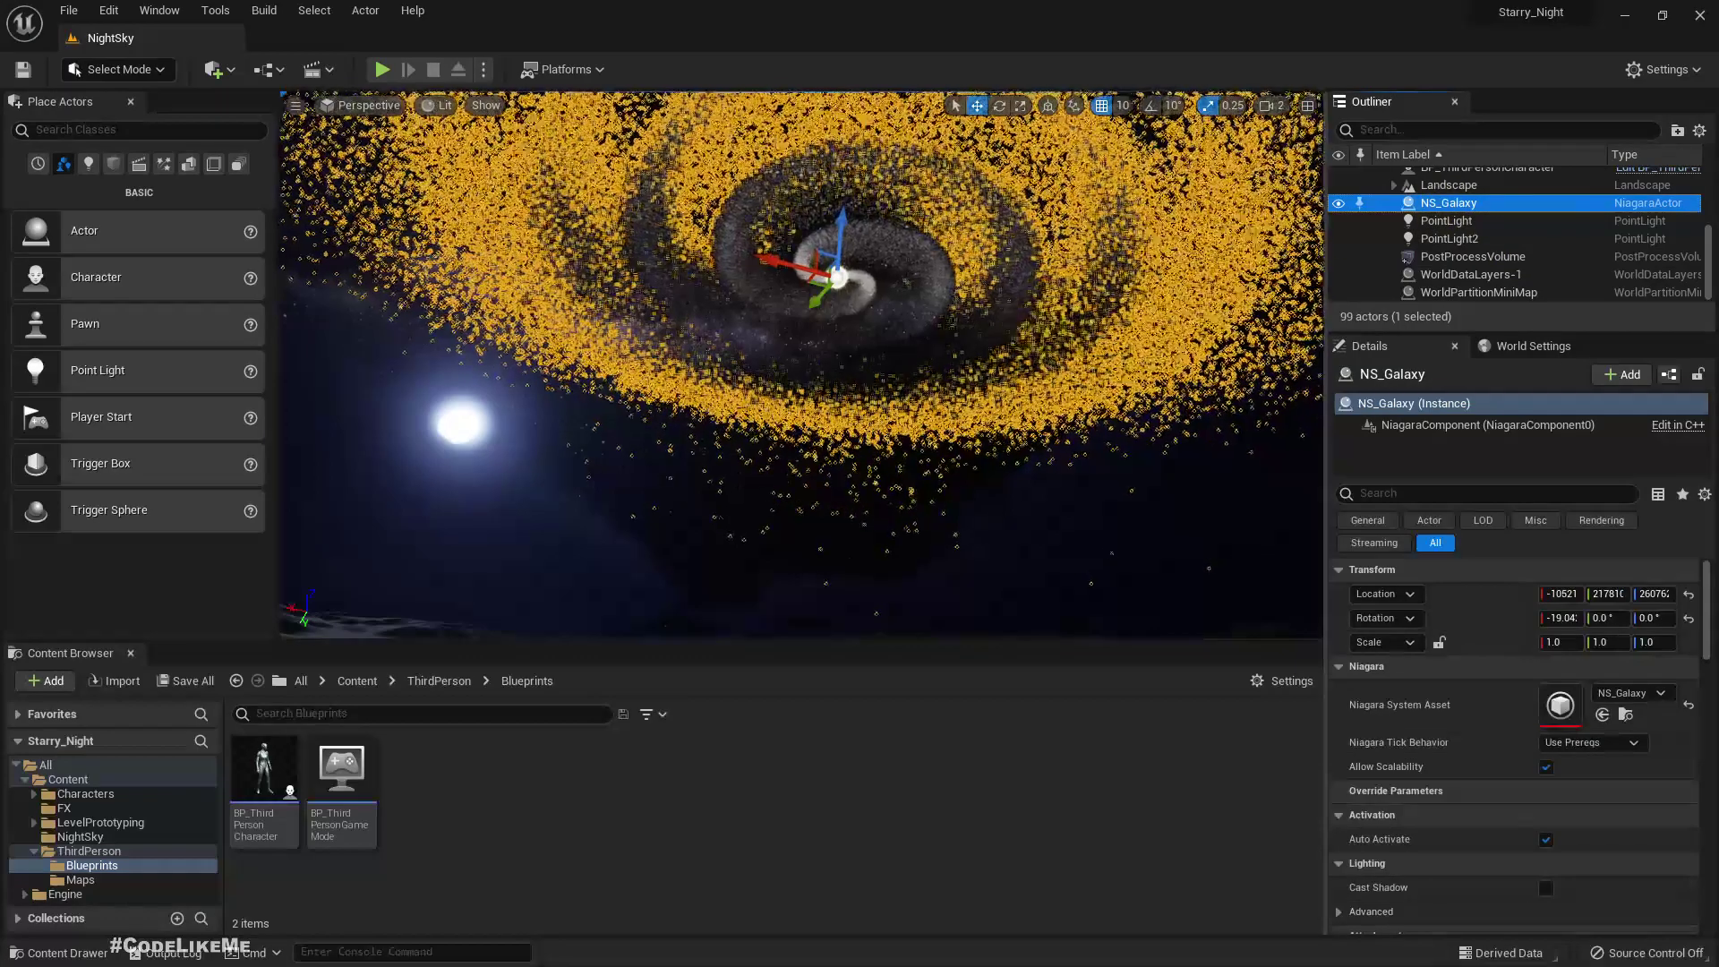
right_click_drag(1047, 333, 1055, 333)
key("Delete")
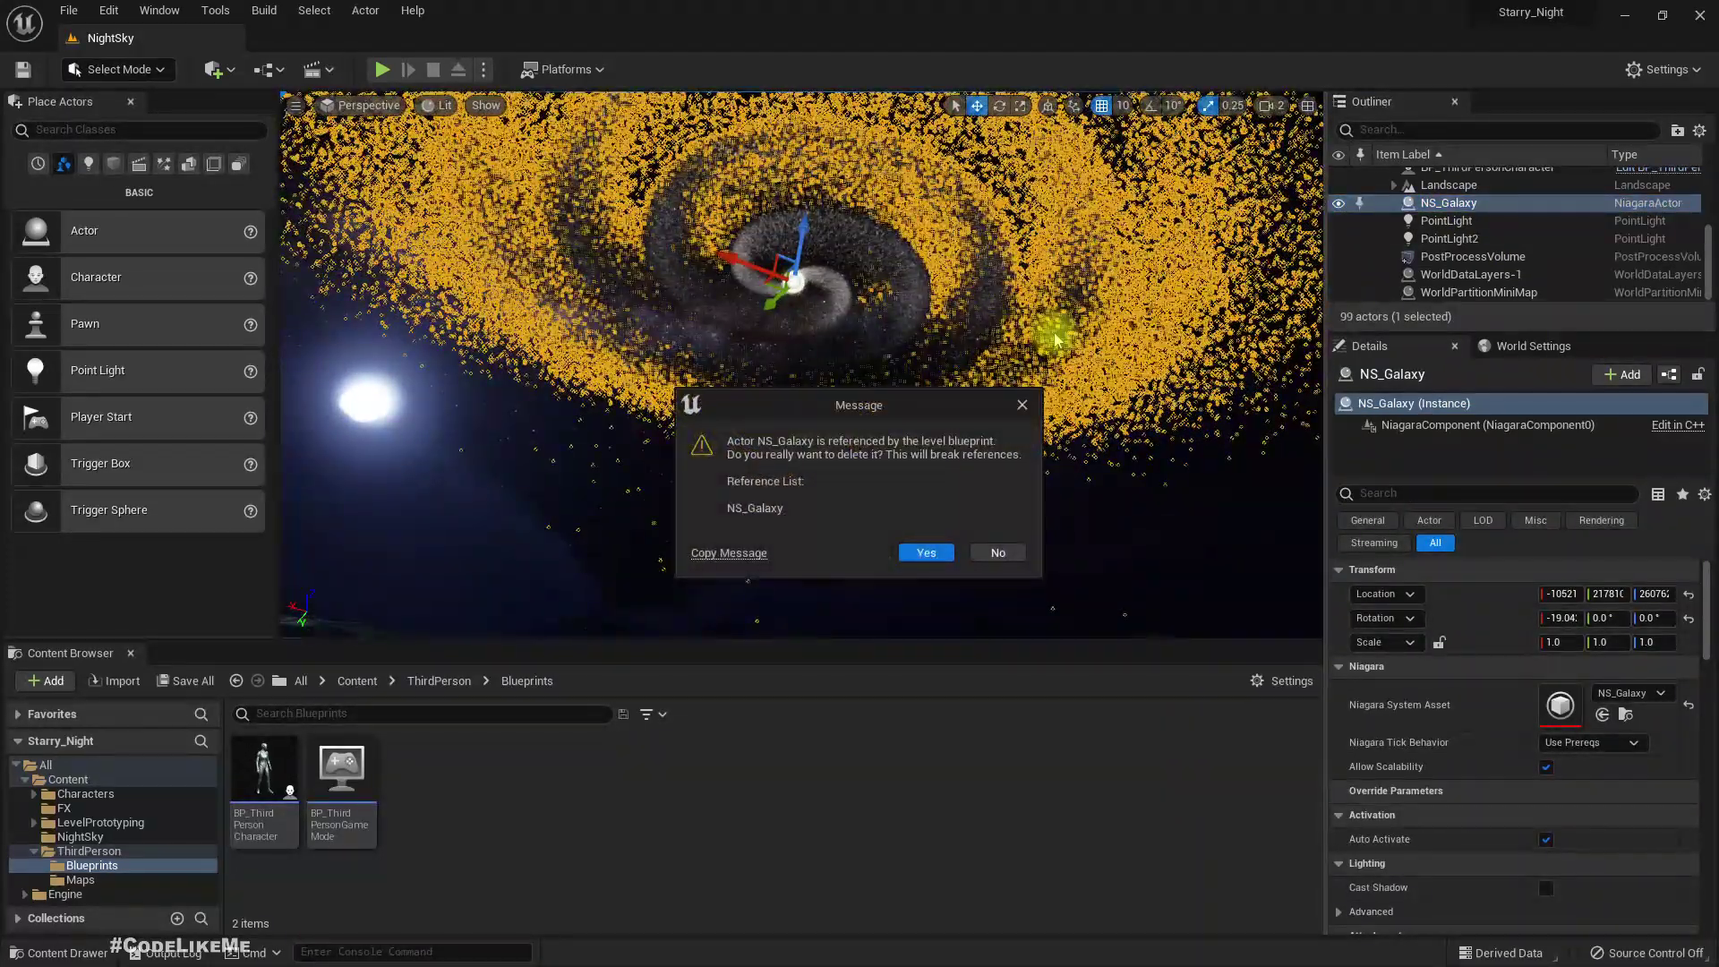
left_click(928, 551)
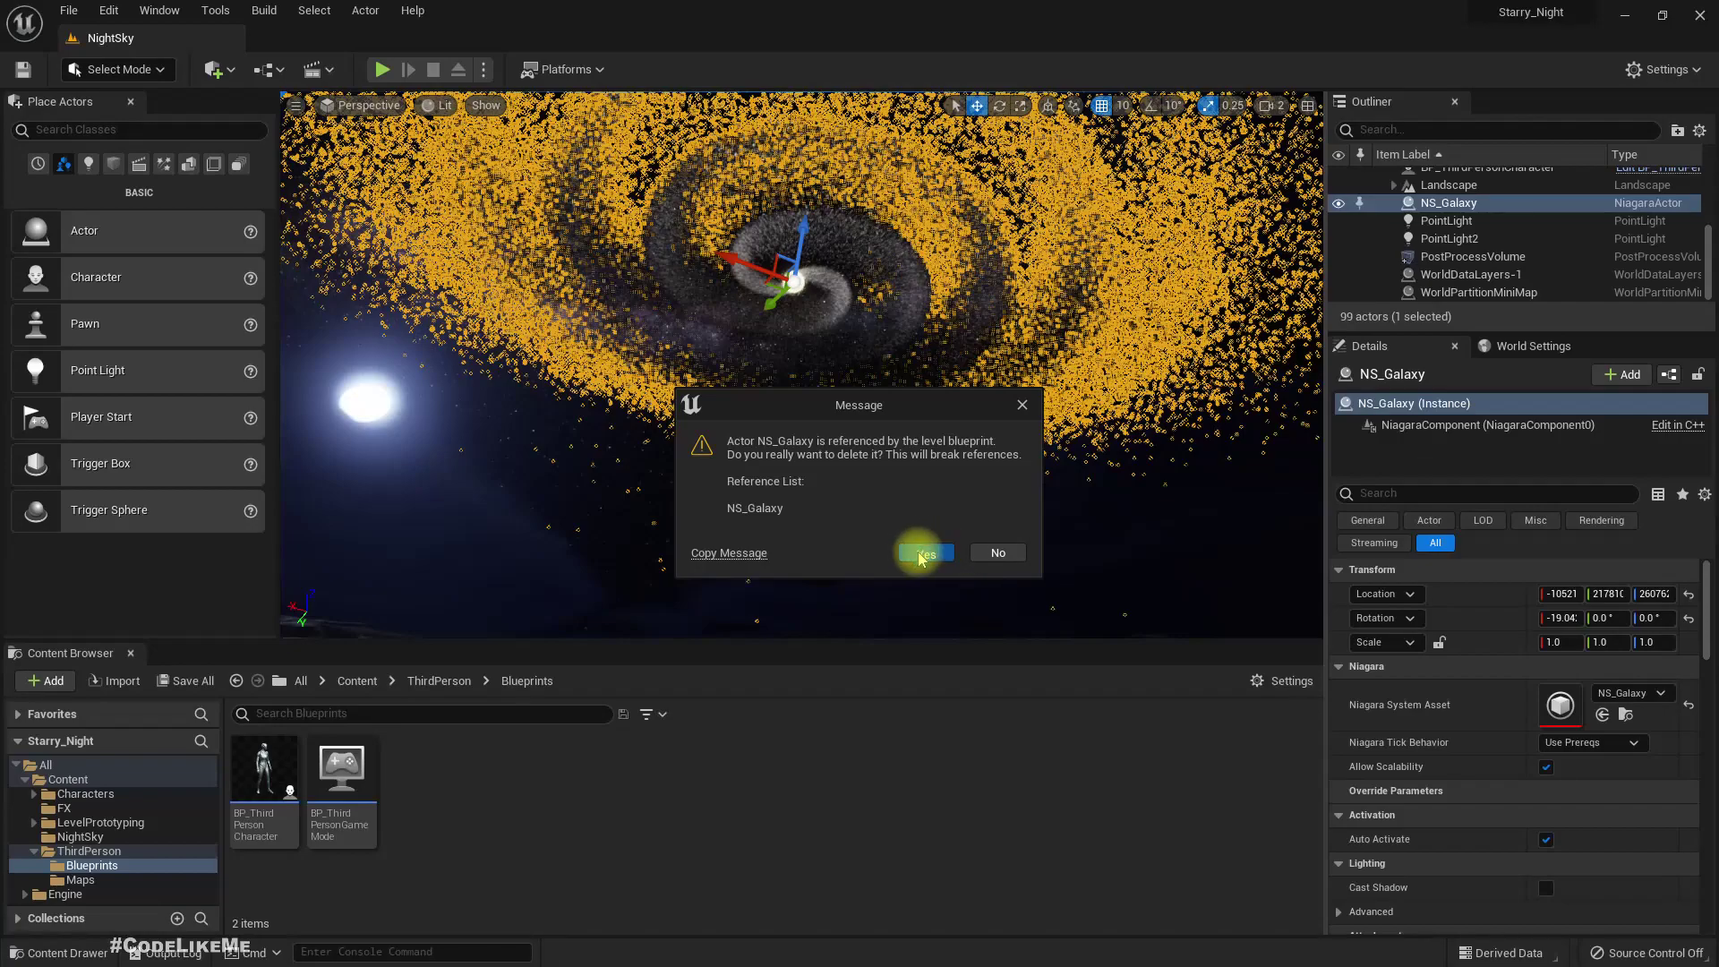
Step: Open the level blueprint and delete all the galaxy simulation nodes from its event graph
left_click(304, 72)
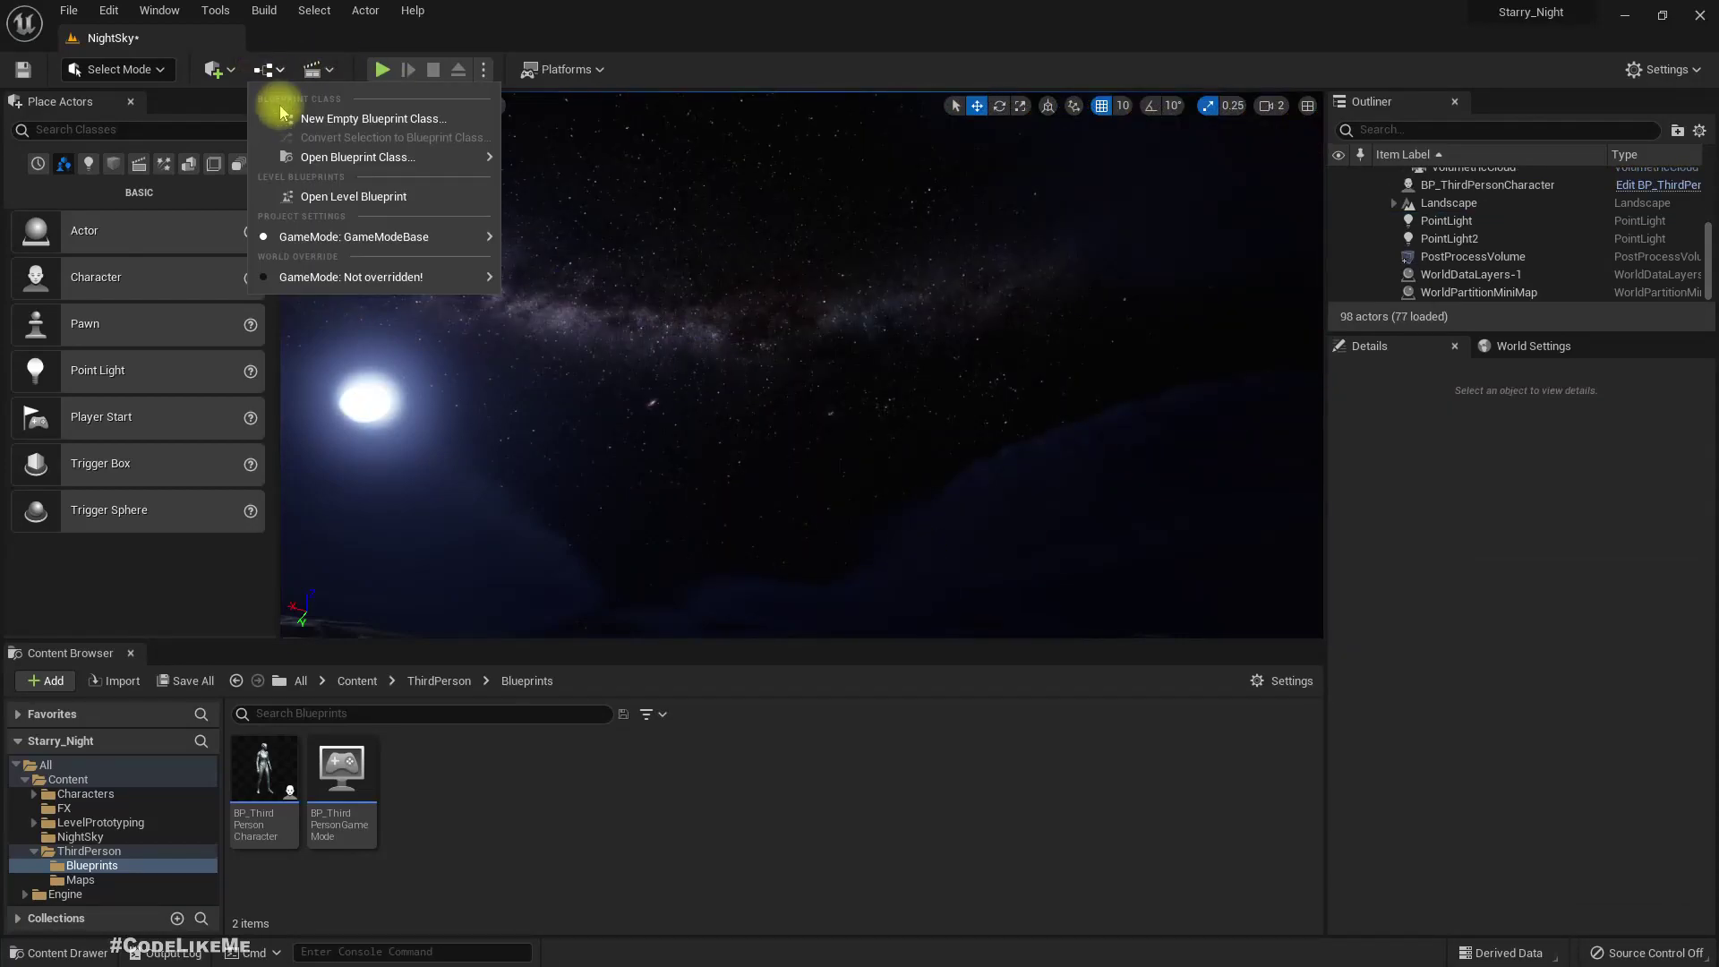
left_click(337, 191)
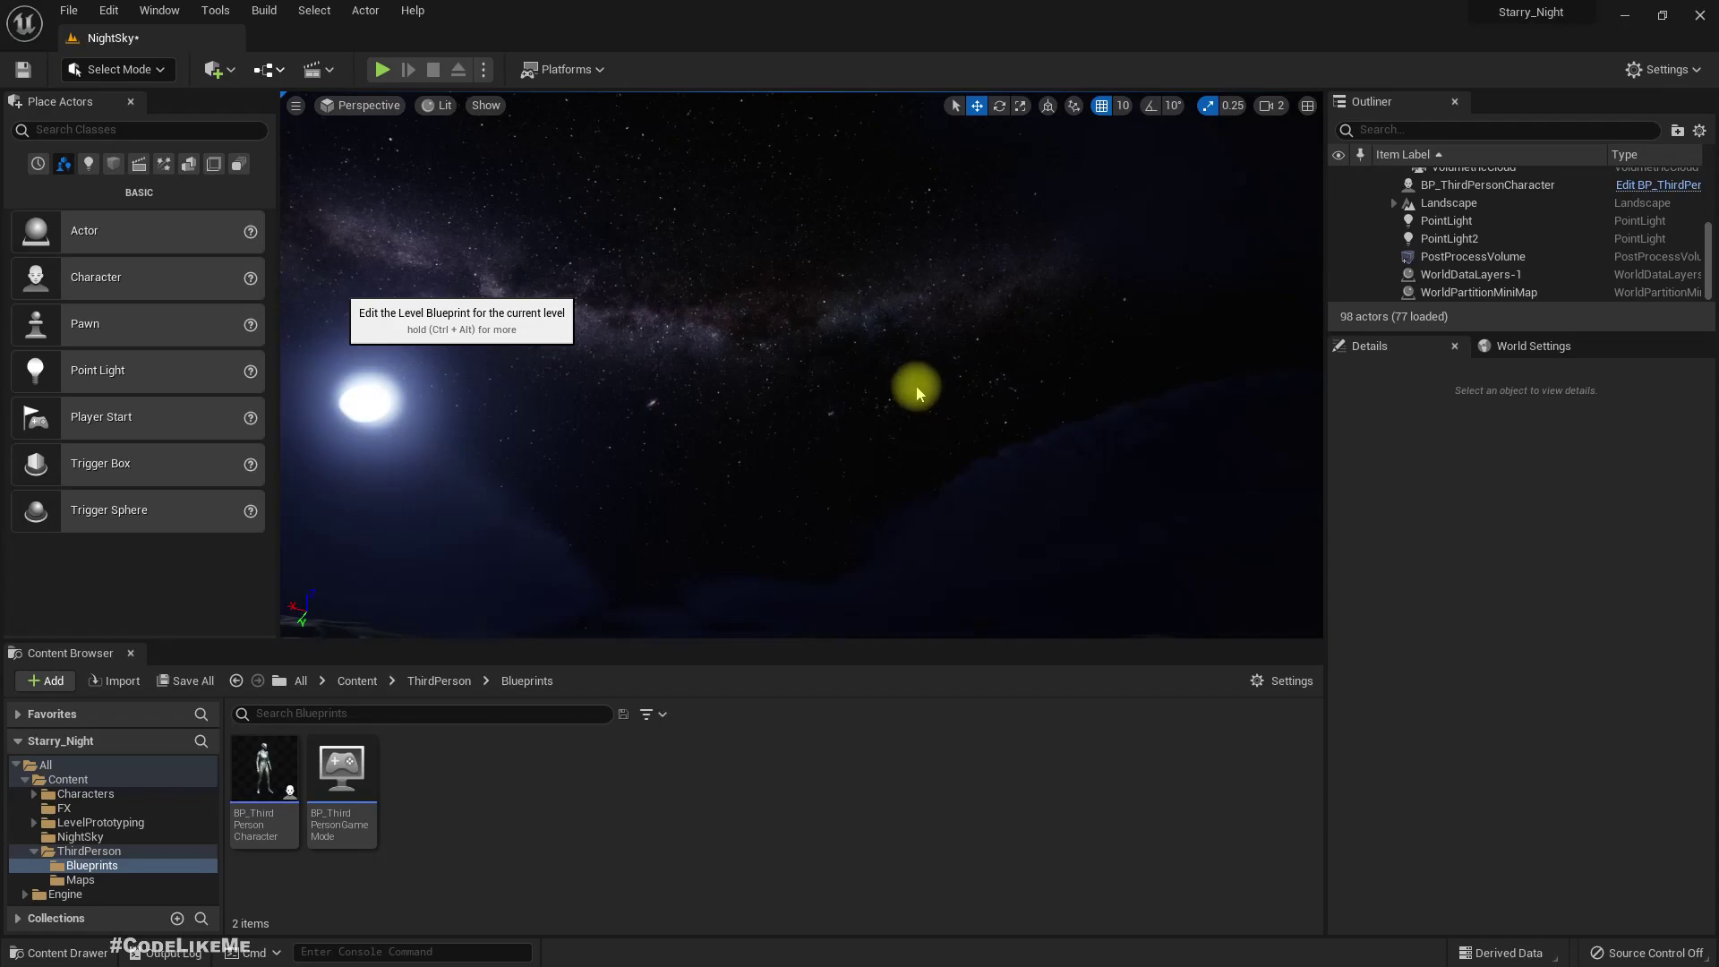
scroll(916, 394, "down", 5)
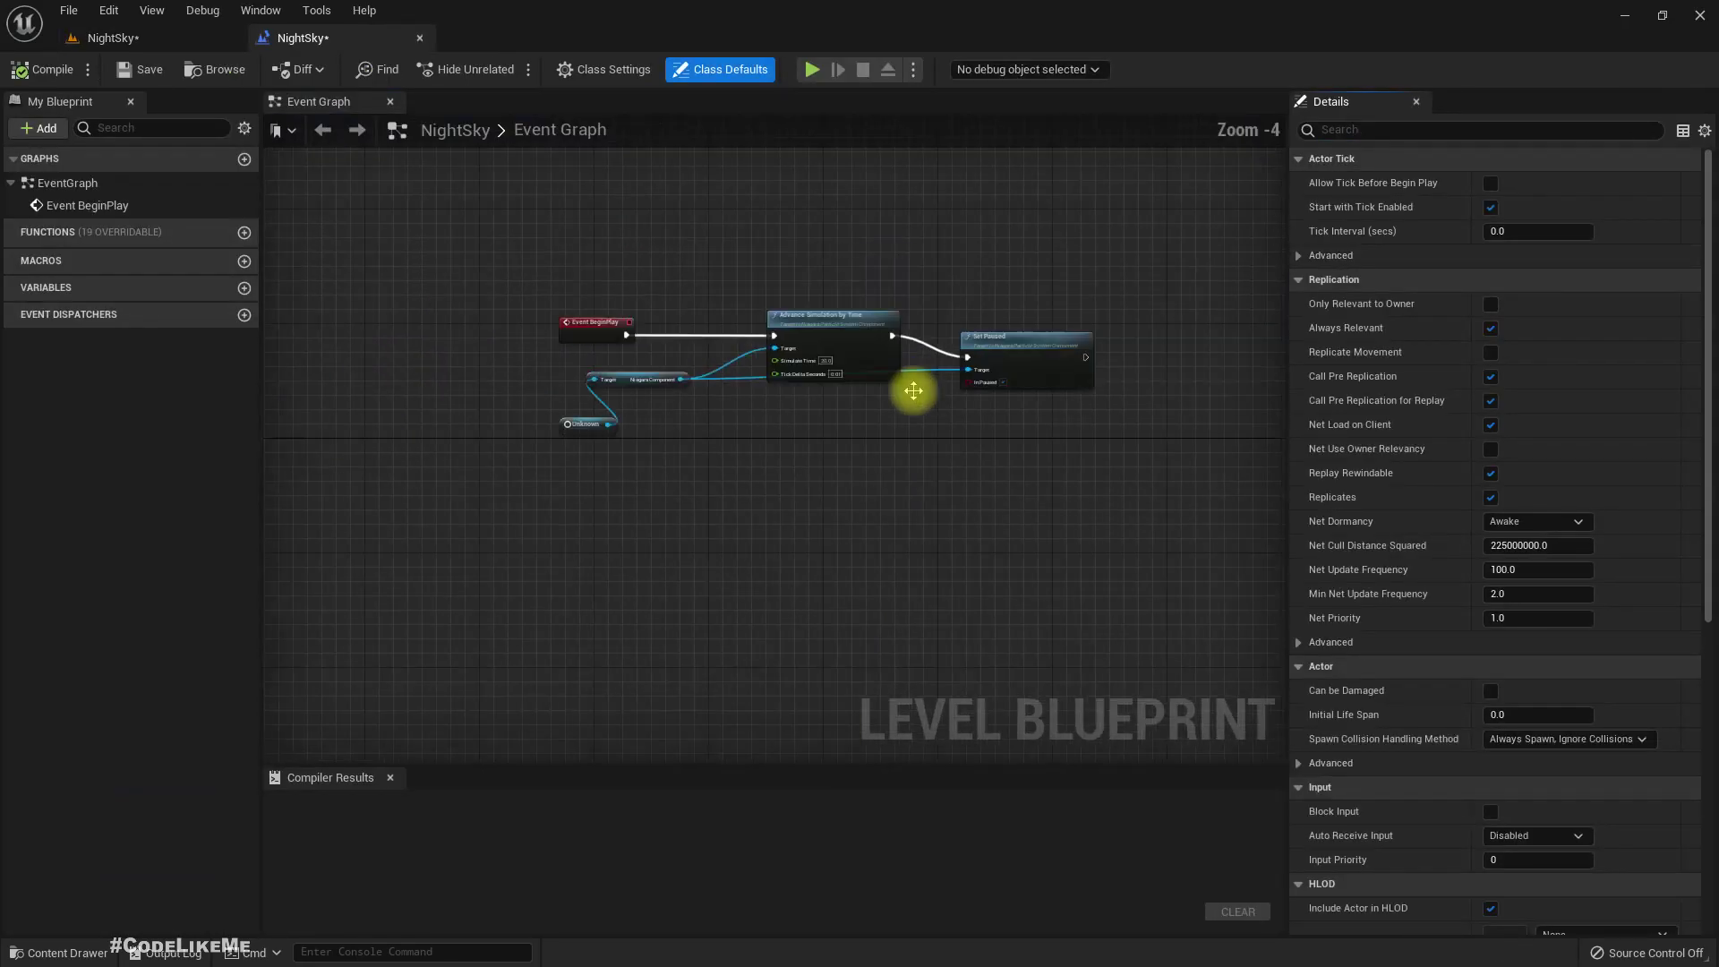
left_click_drag(583, 299, 1003, 466)
key("Delete")
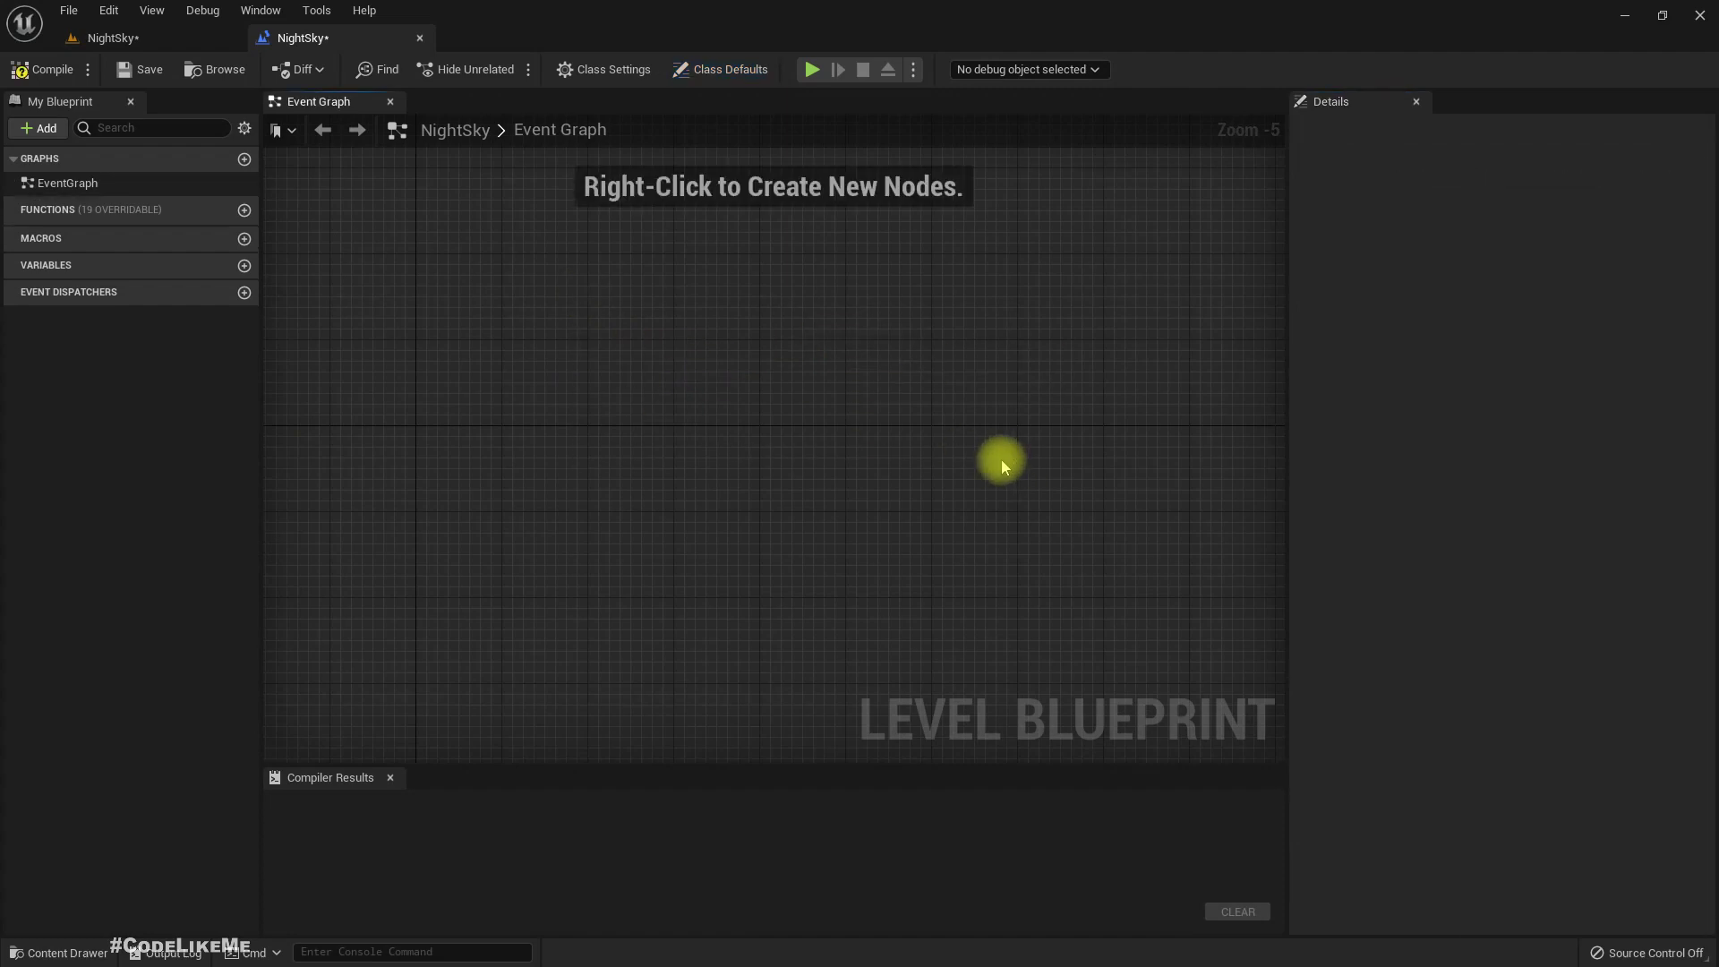
Step: Create a Niagara system named NS_Comet in the FX folder, based on the Fountain emitter template
left_click(110, 38)
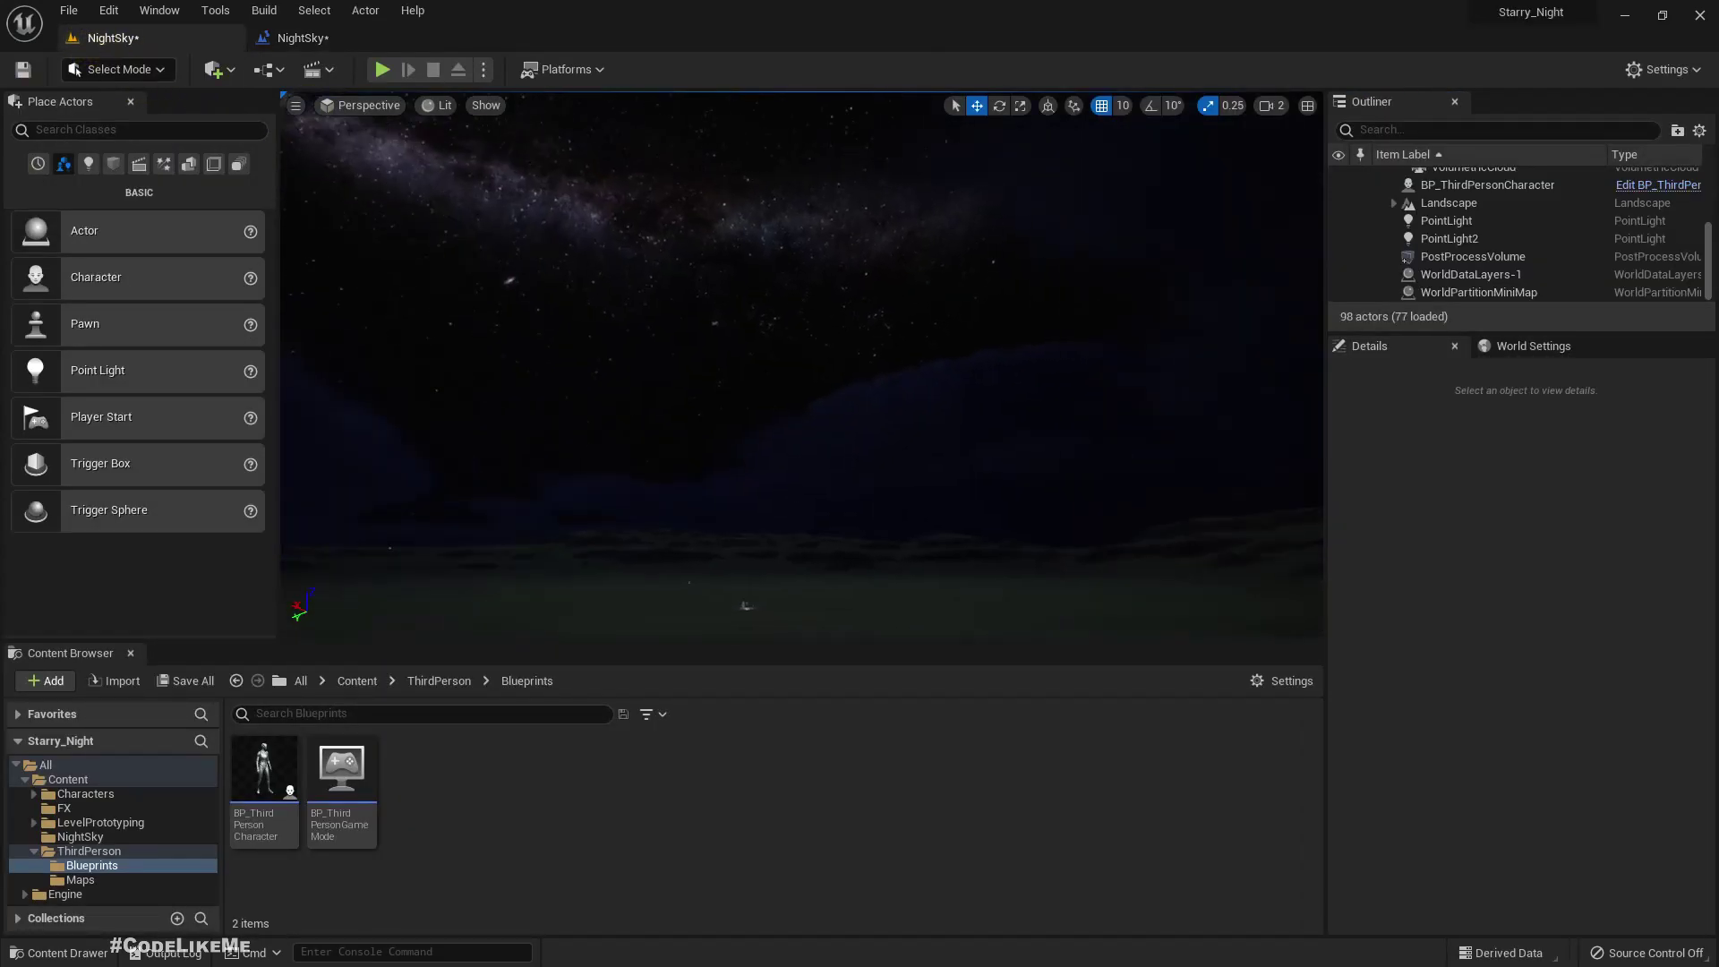
right_click_drag(620, 384, 623, 457)
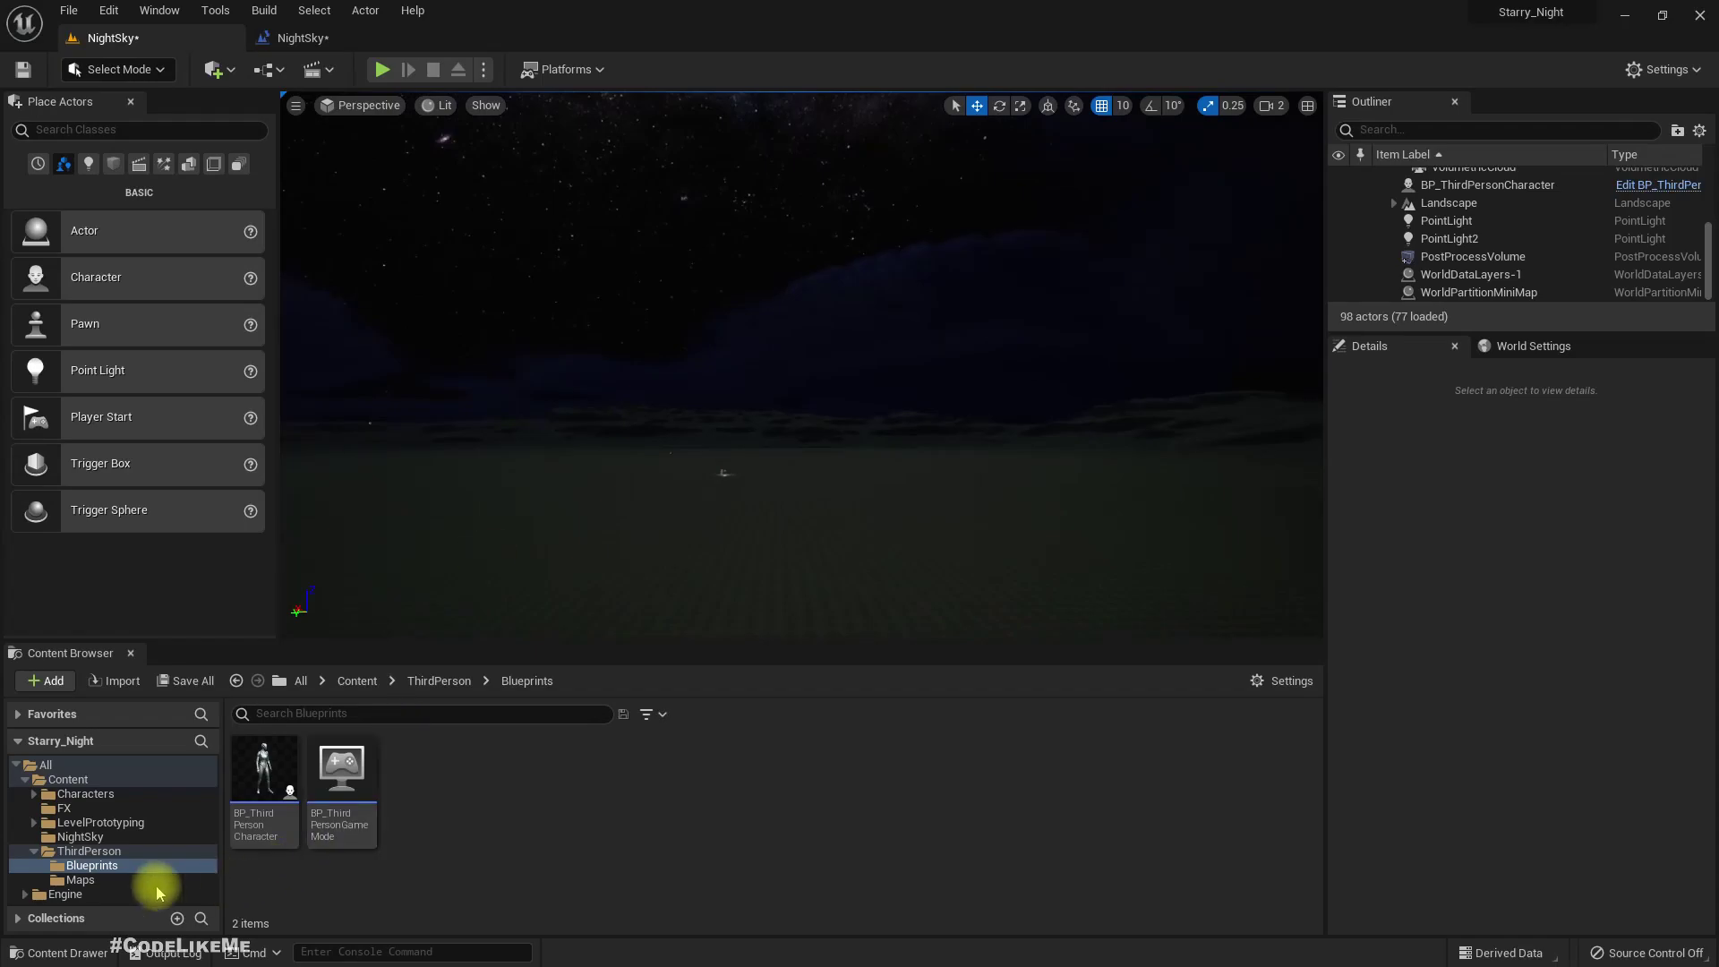
left_click(64, 807)
right_click(664, 826)
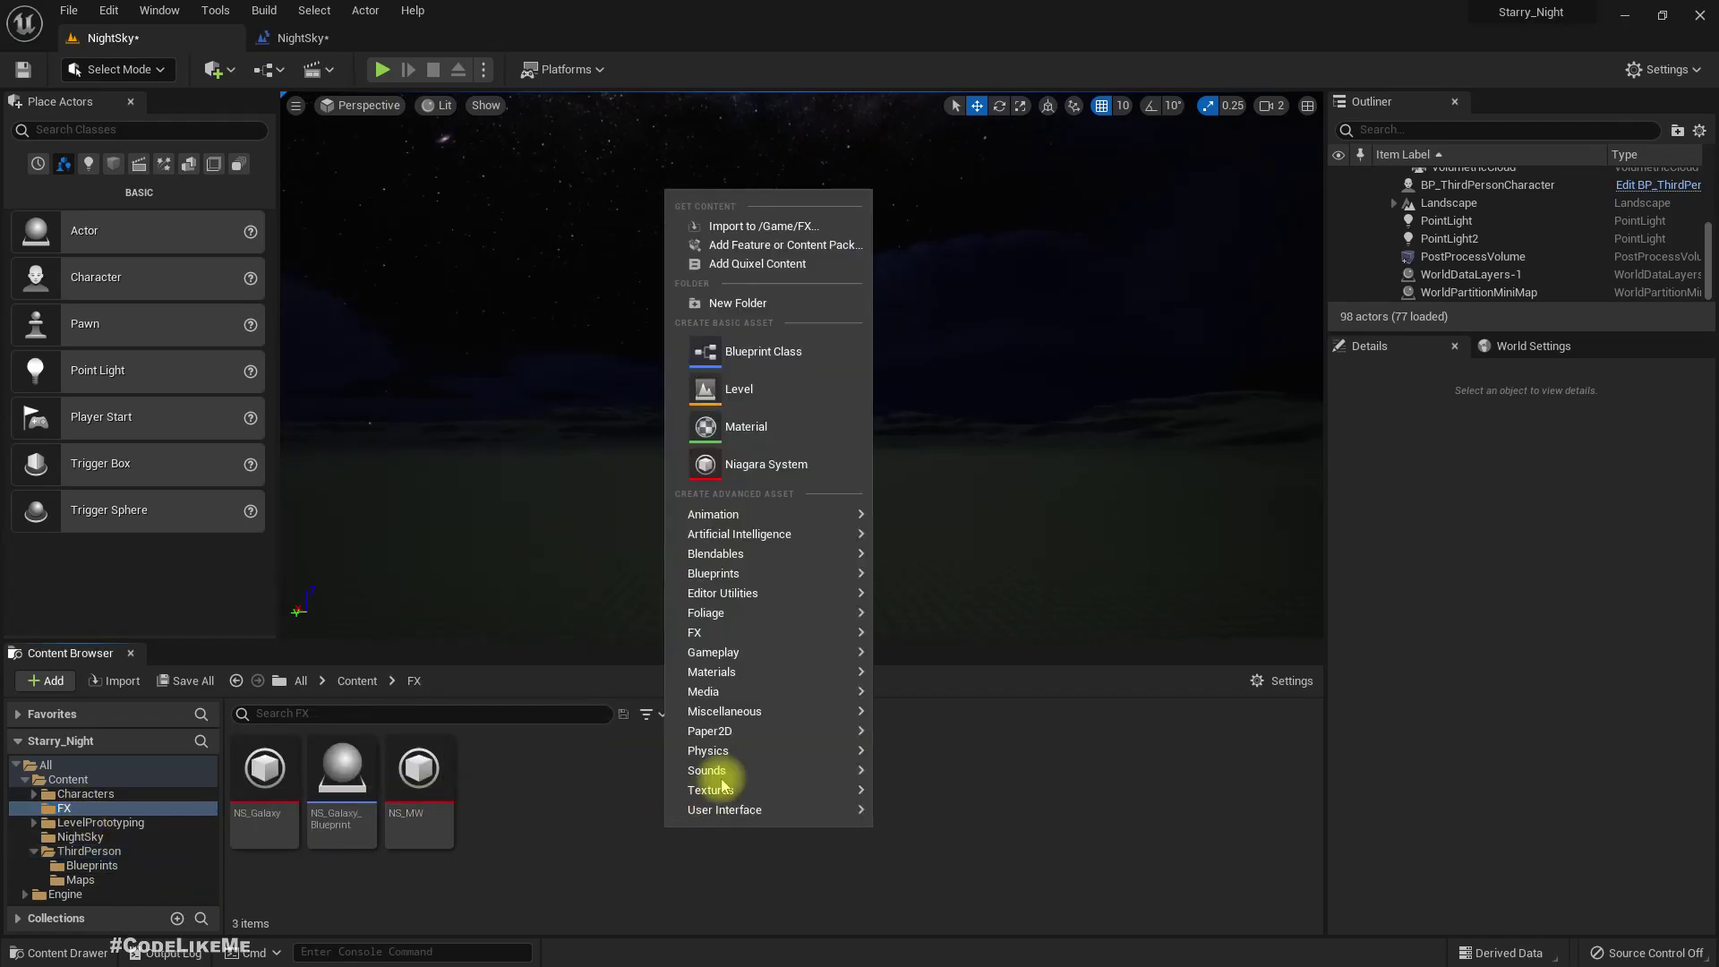
left_click(770, 463)
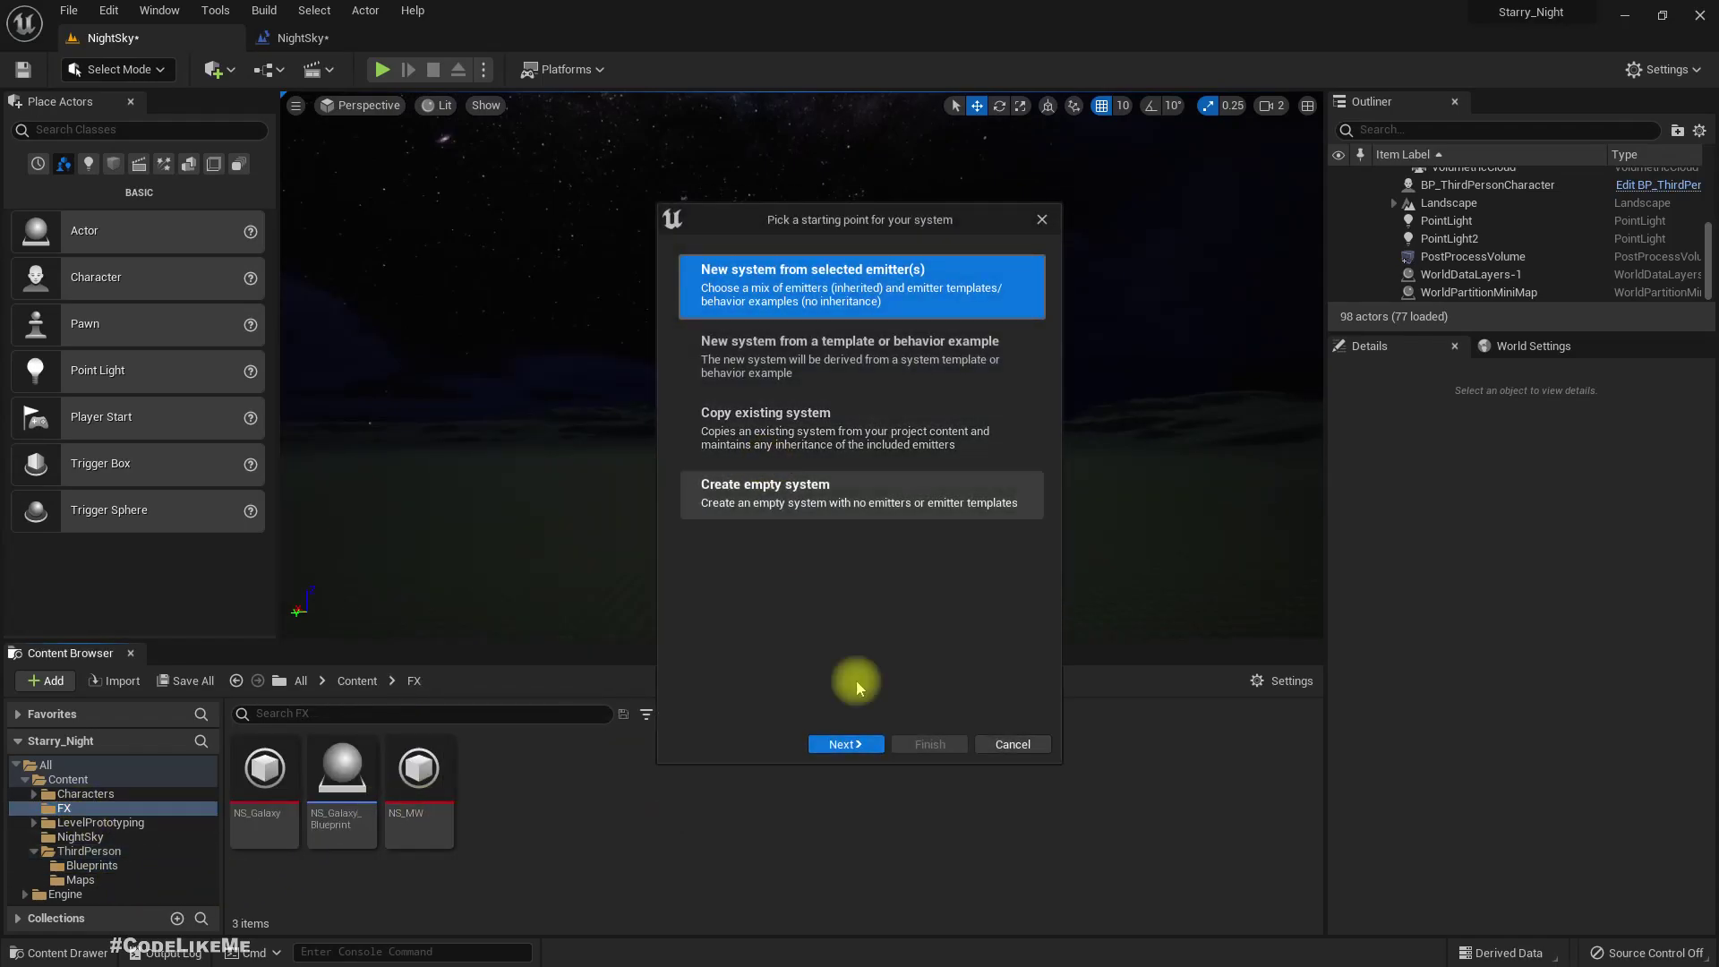
left_click(859, 744)
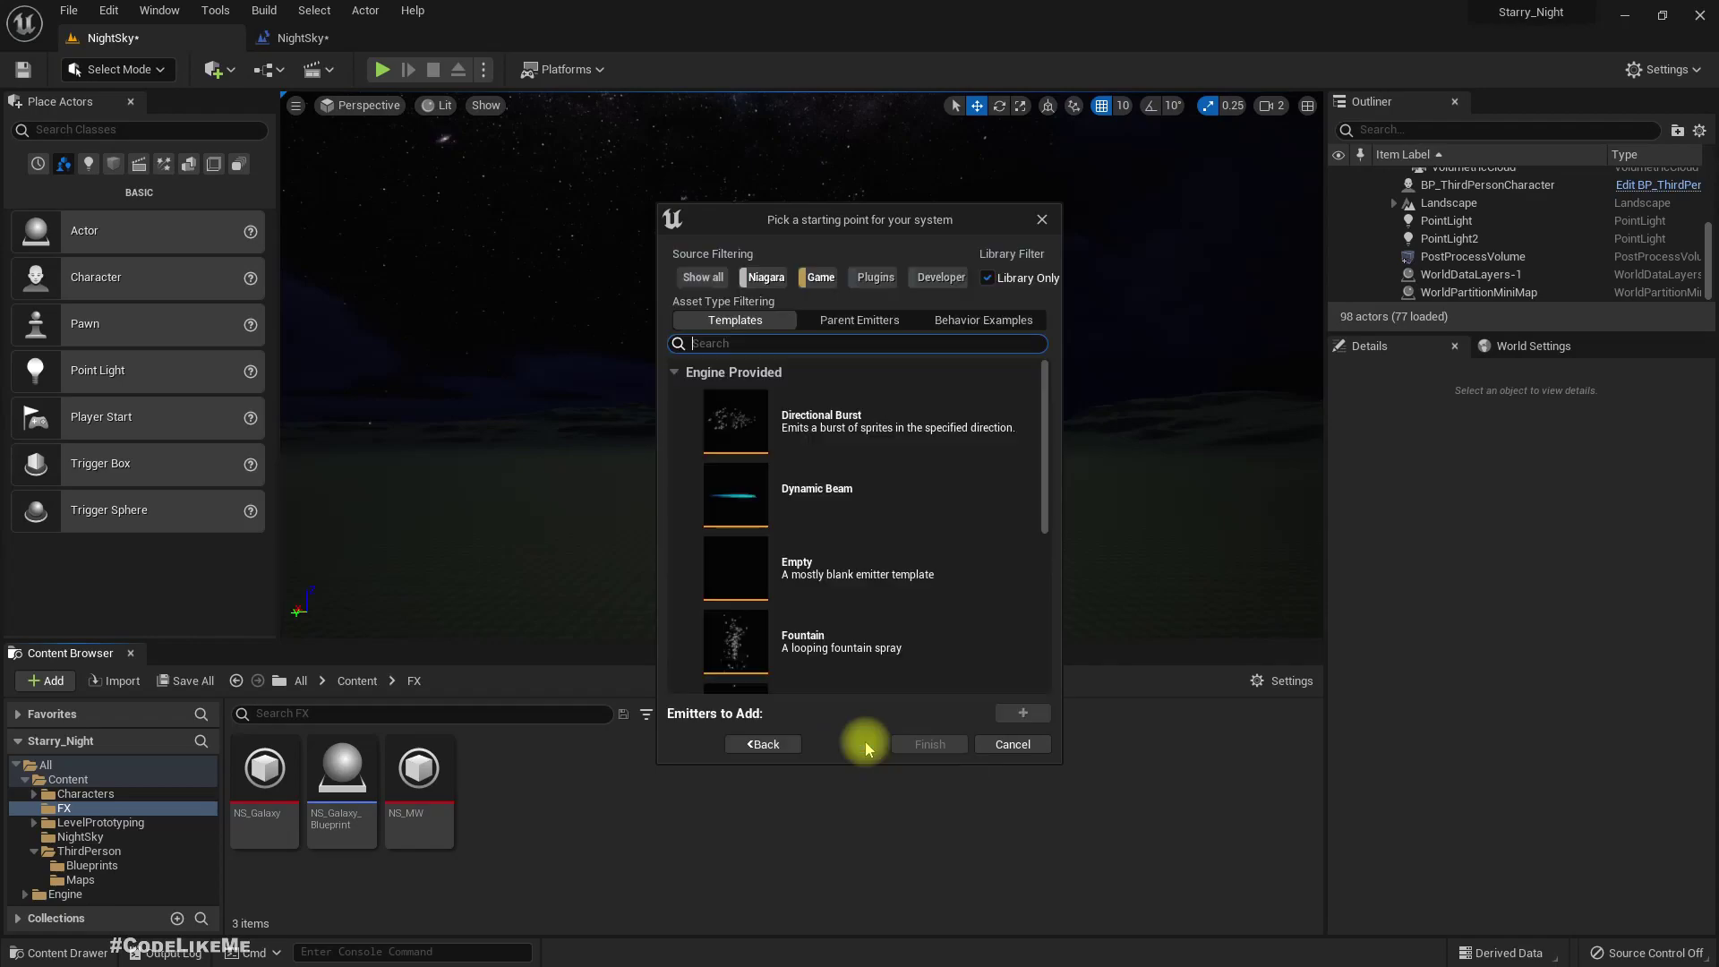
left_click(796, 643)
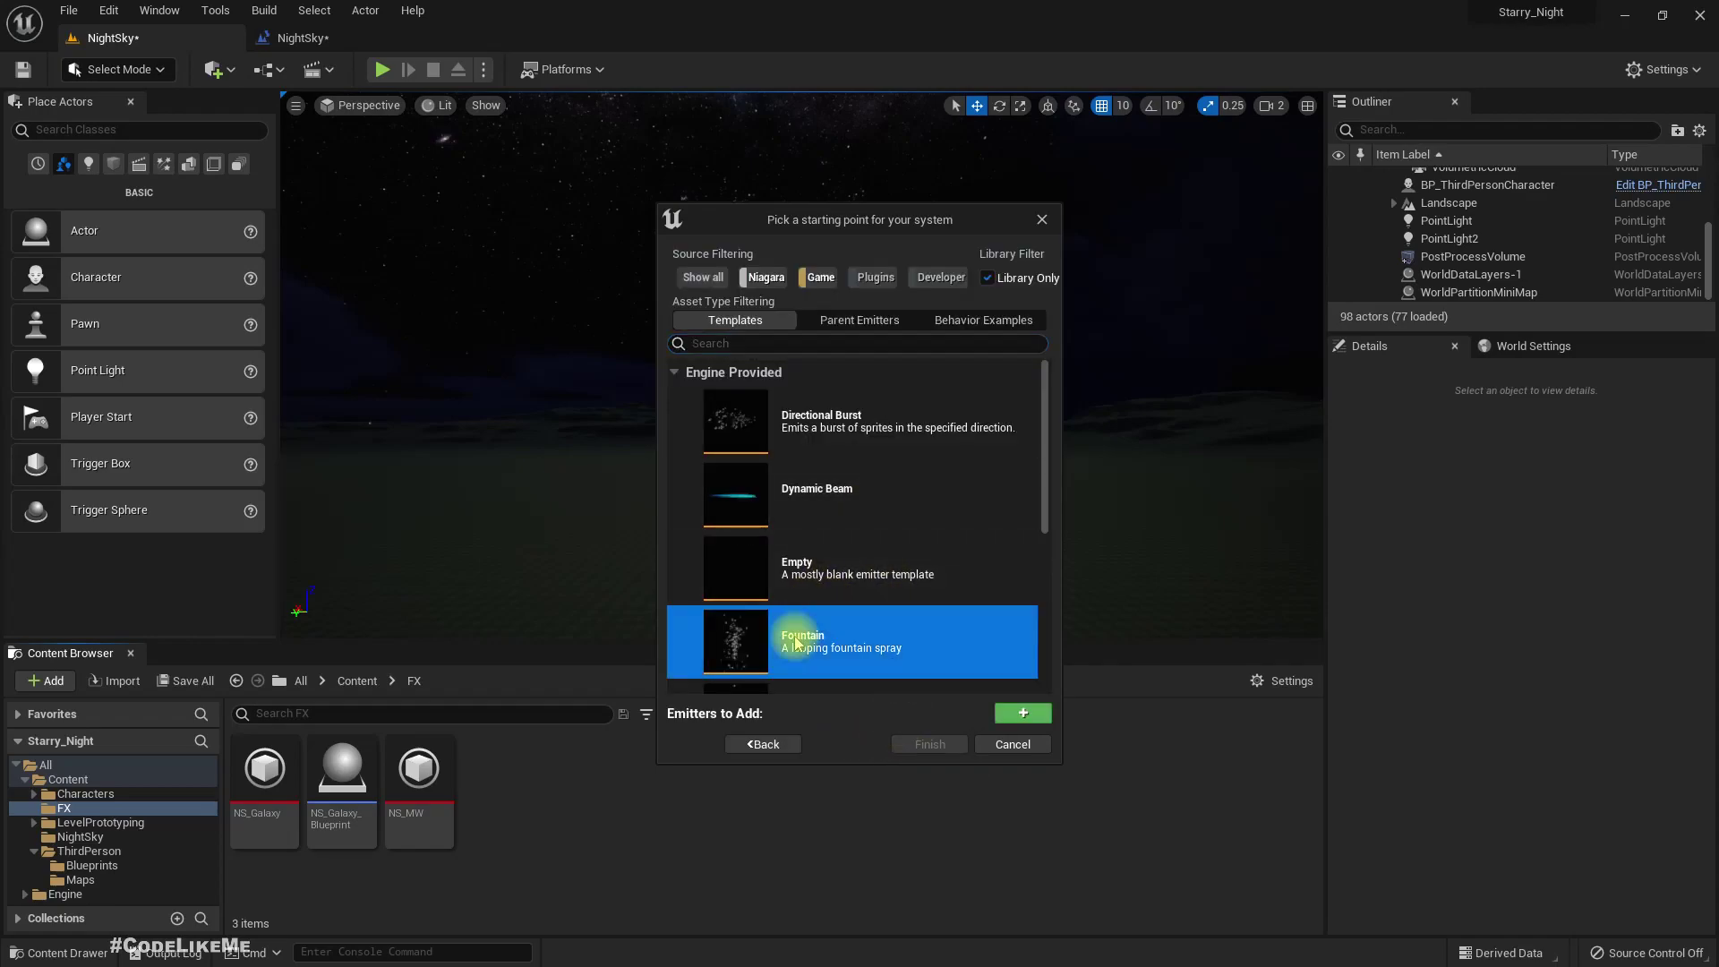
left_click(1024, 713)
left_click(930, 743)
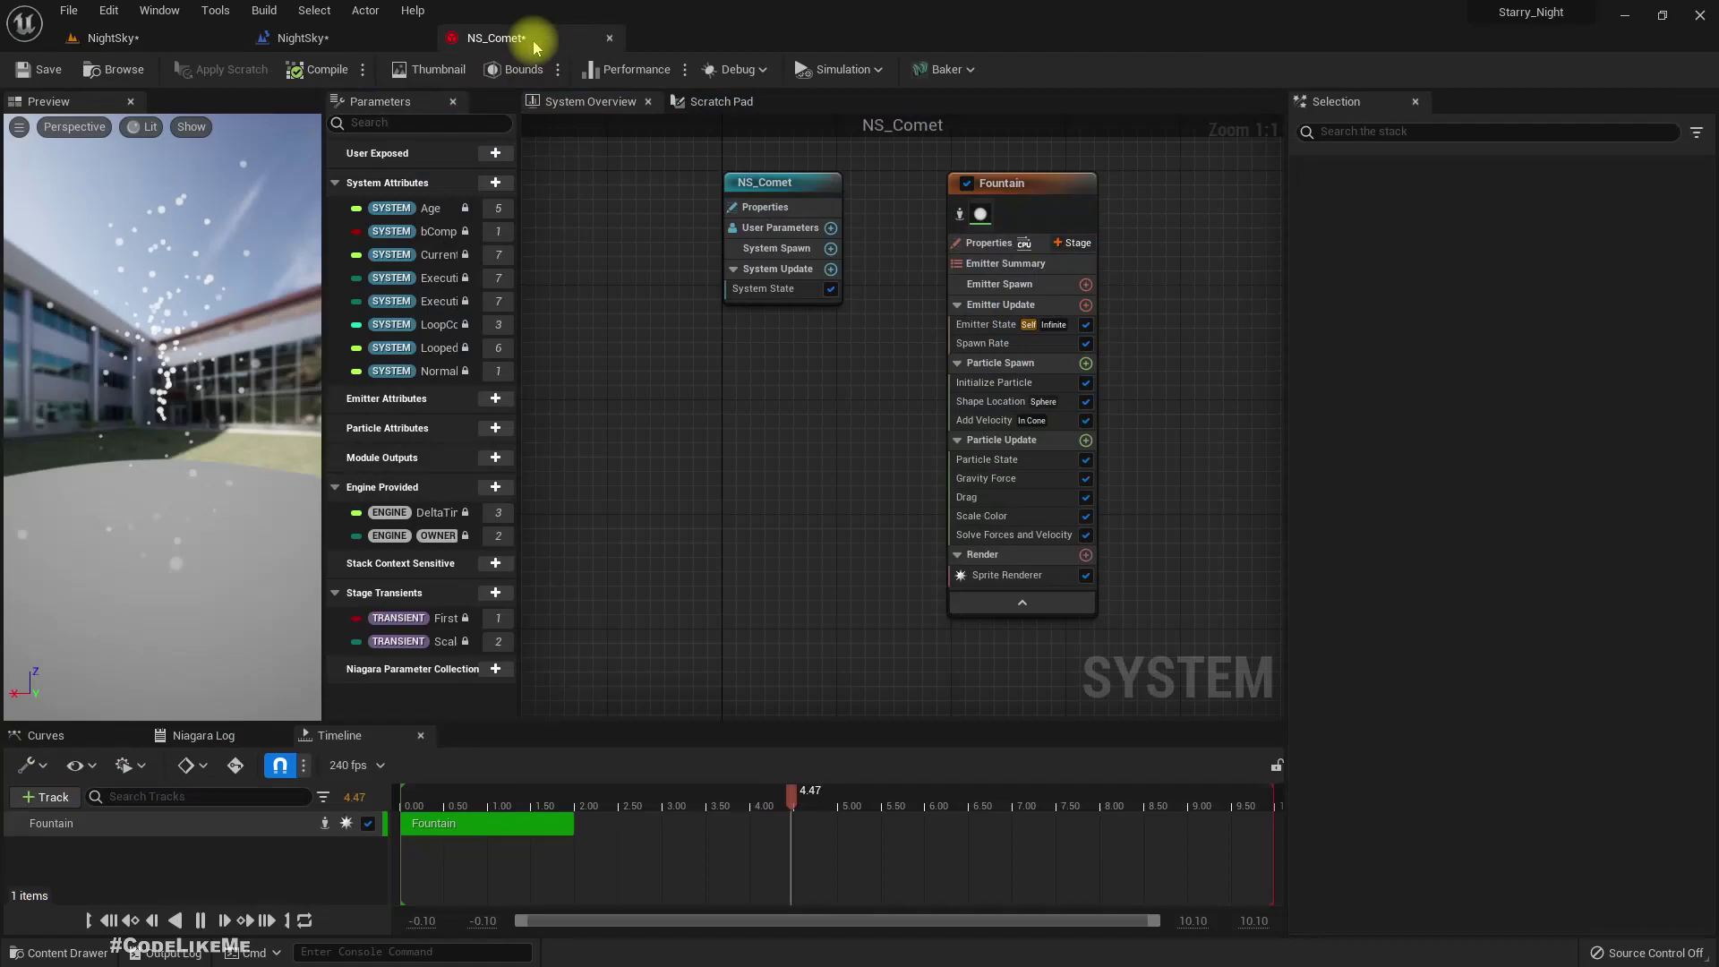
Step: Close the level blueprint and place NS_Comet on the ground in the NightSky level
left_click(419, 41)
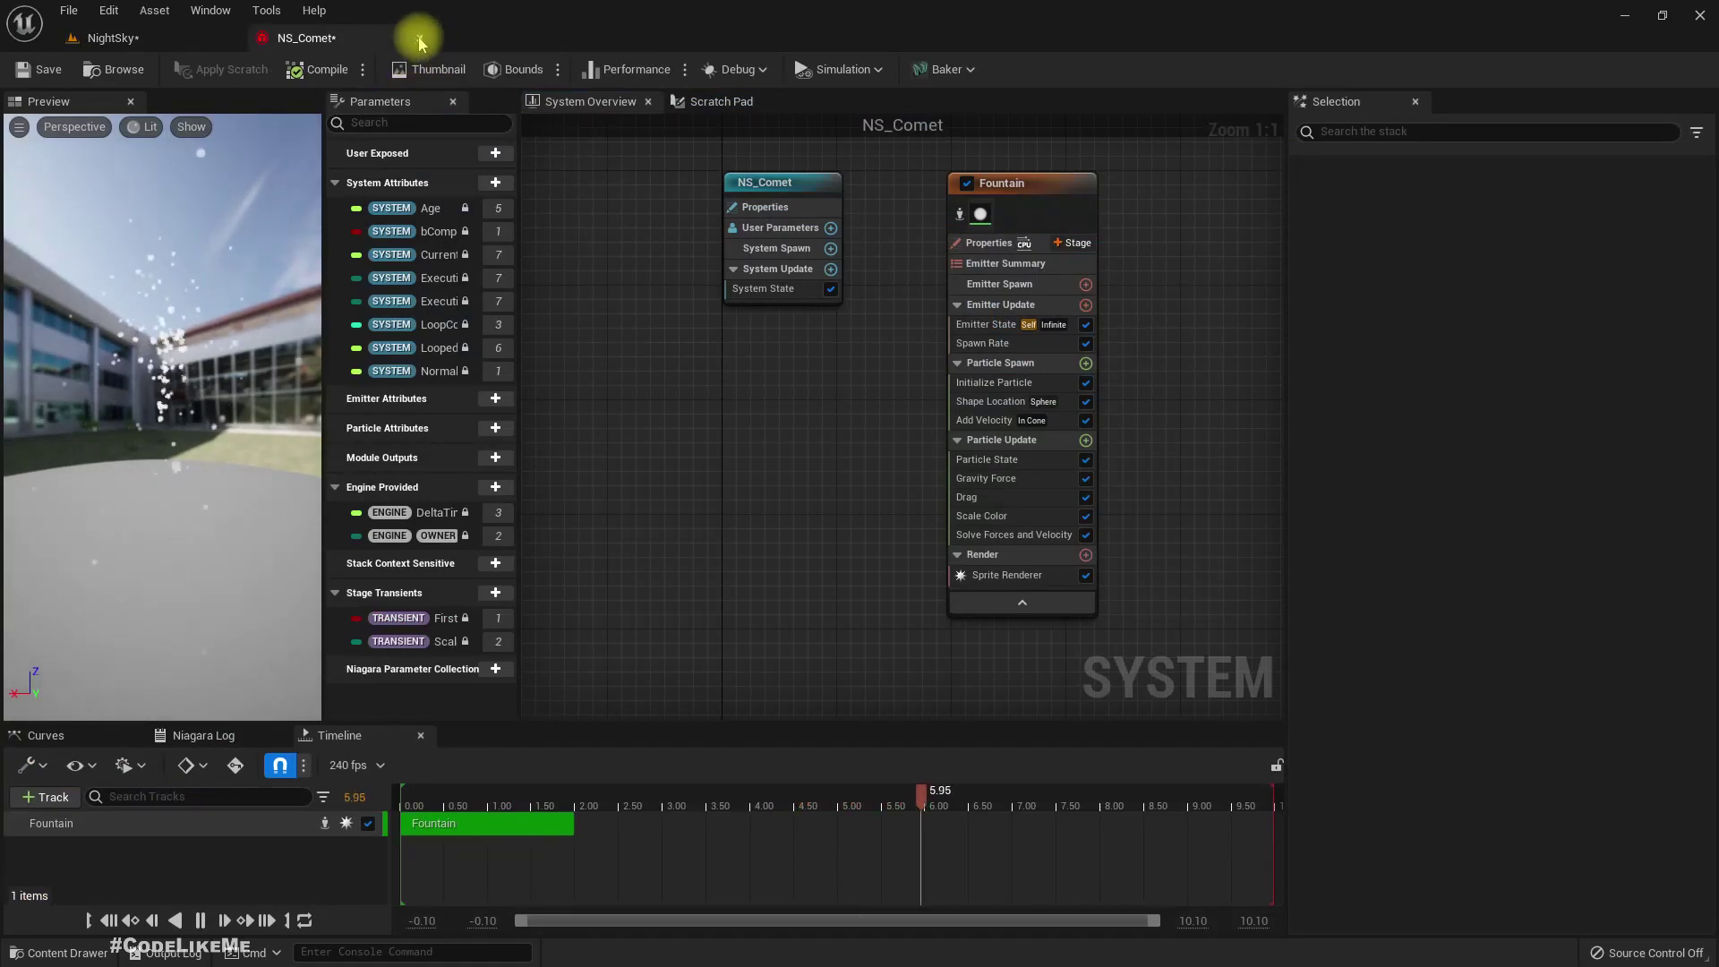
left_click(126, 36)
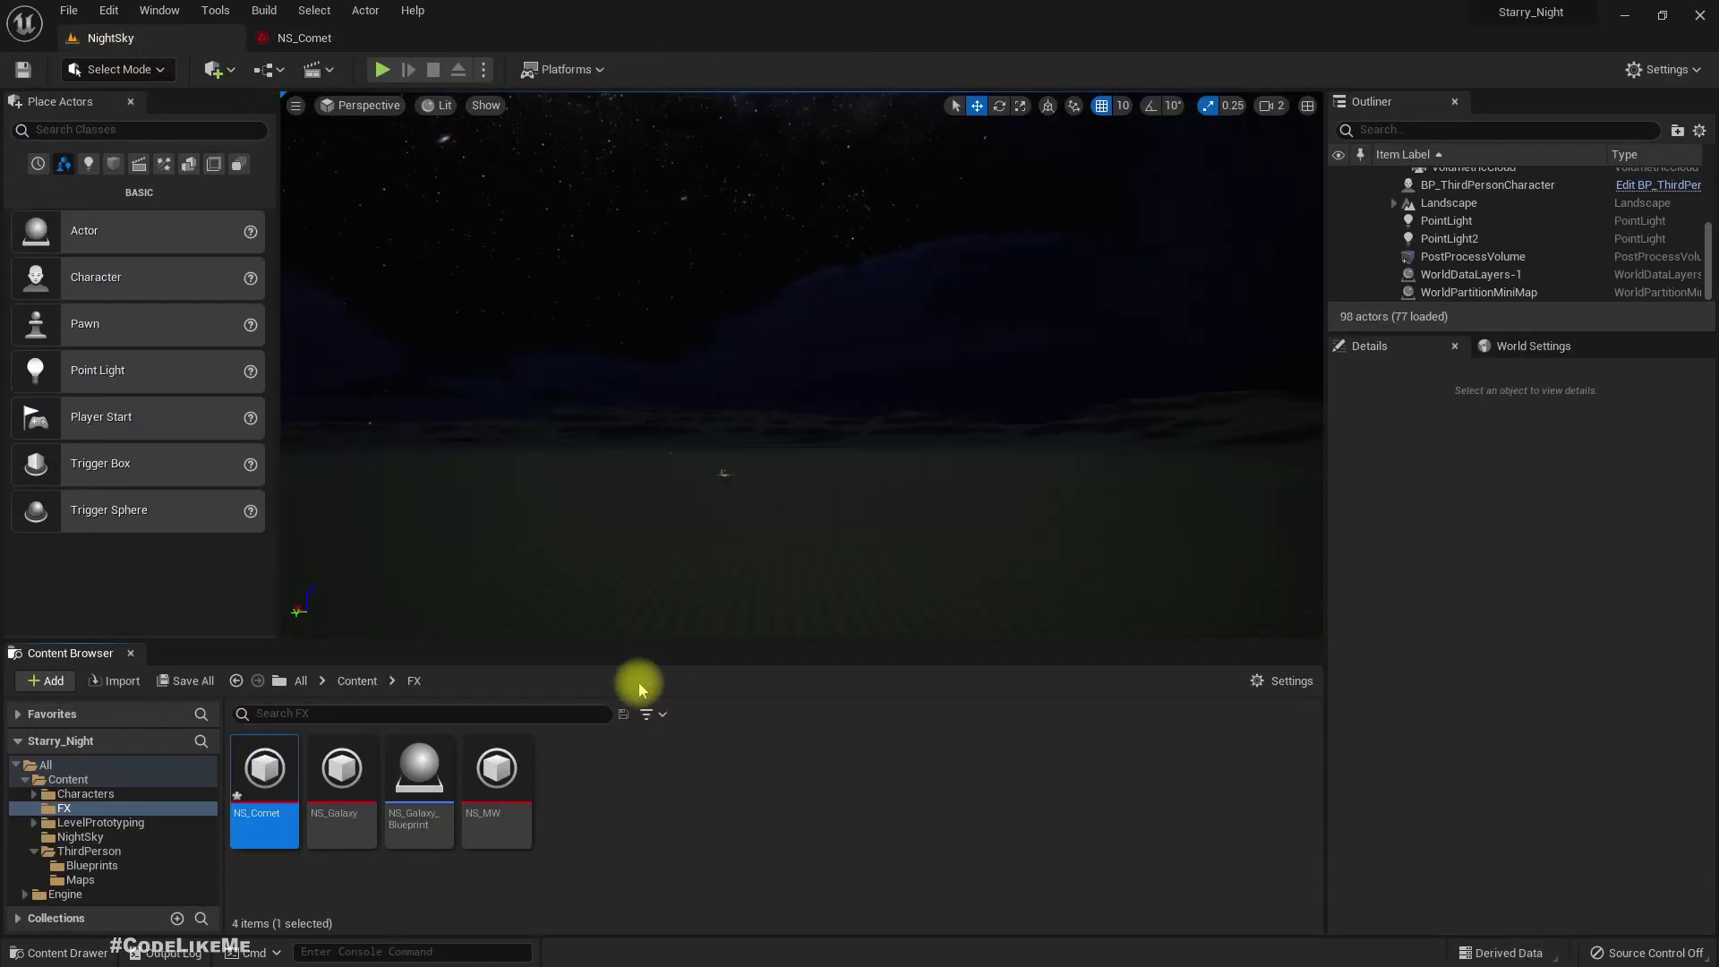
left_click_drag(253, 810, 788, 511)
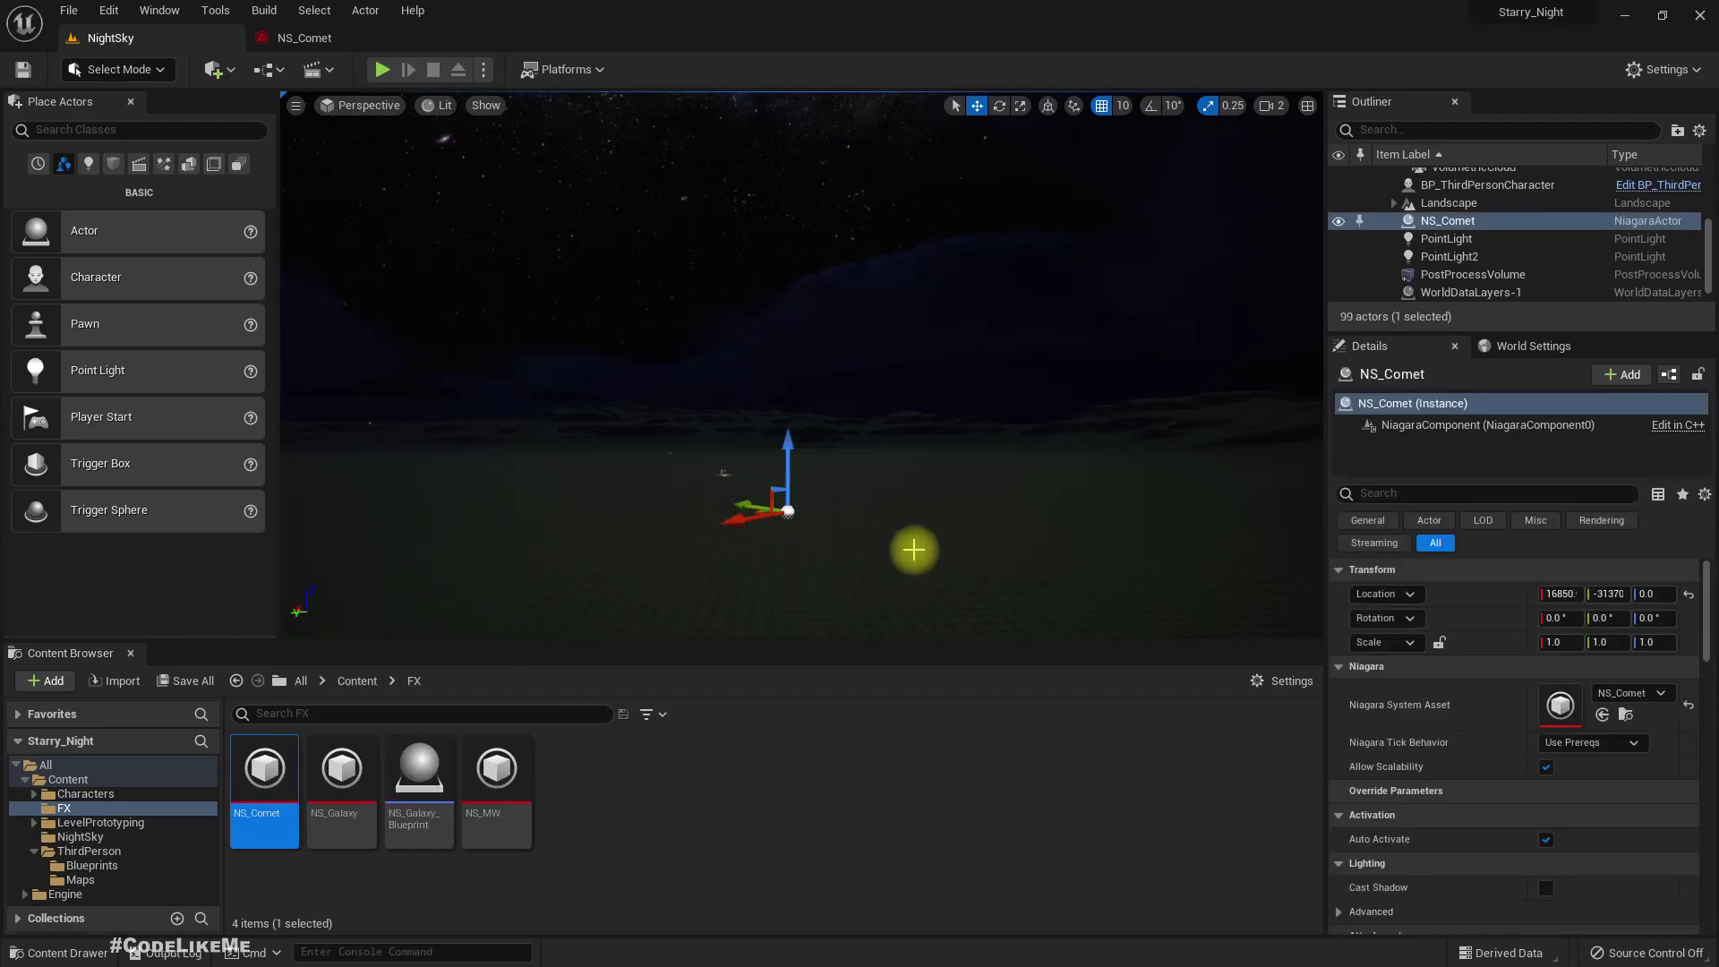
Step: Raise the NS_Comet actor vertically into the sky to a Z location of about 6810
right_click_drag(840, 535, 875, 468)
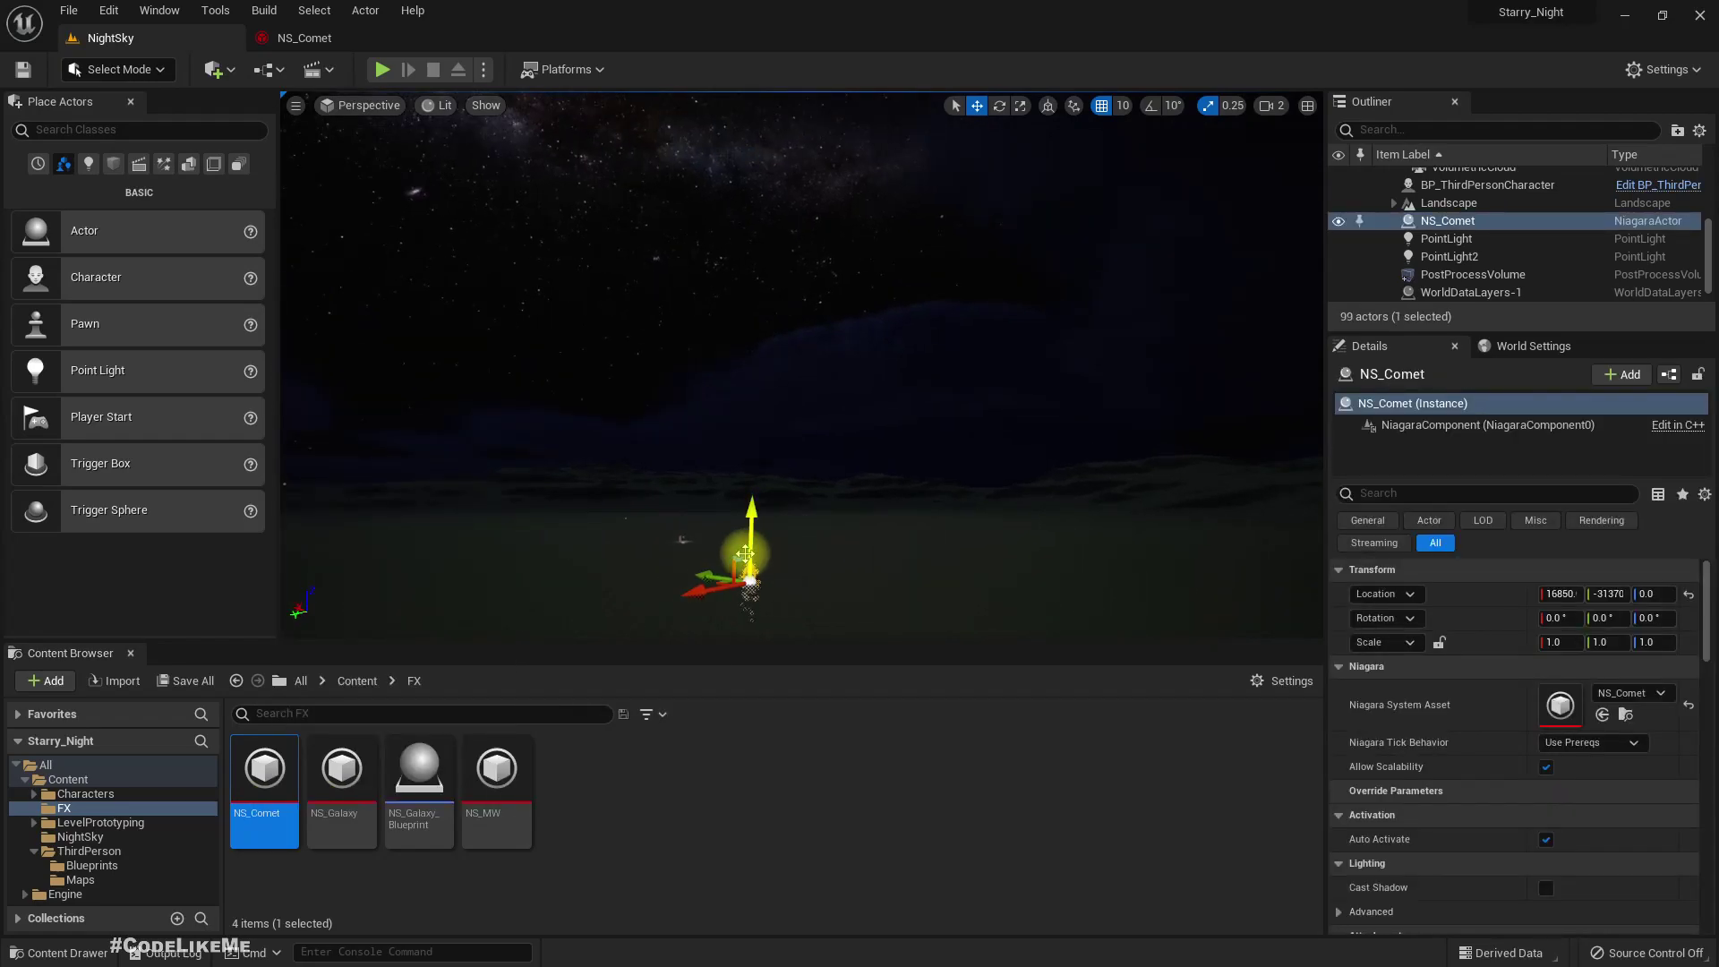
right_click_drag(748, 553, 770, 548)
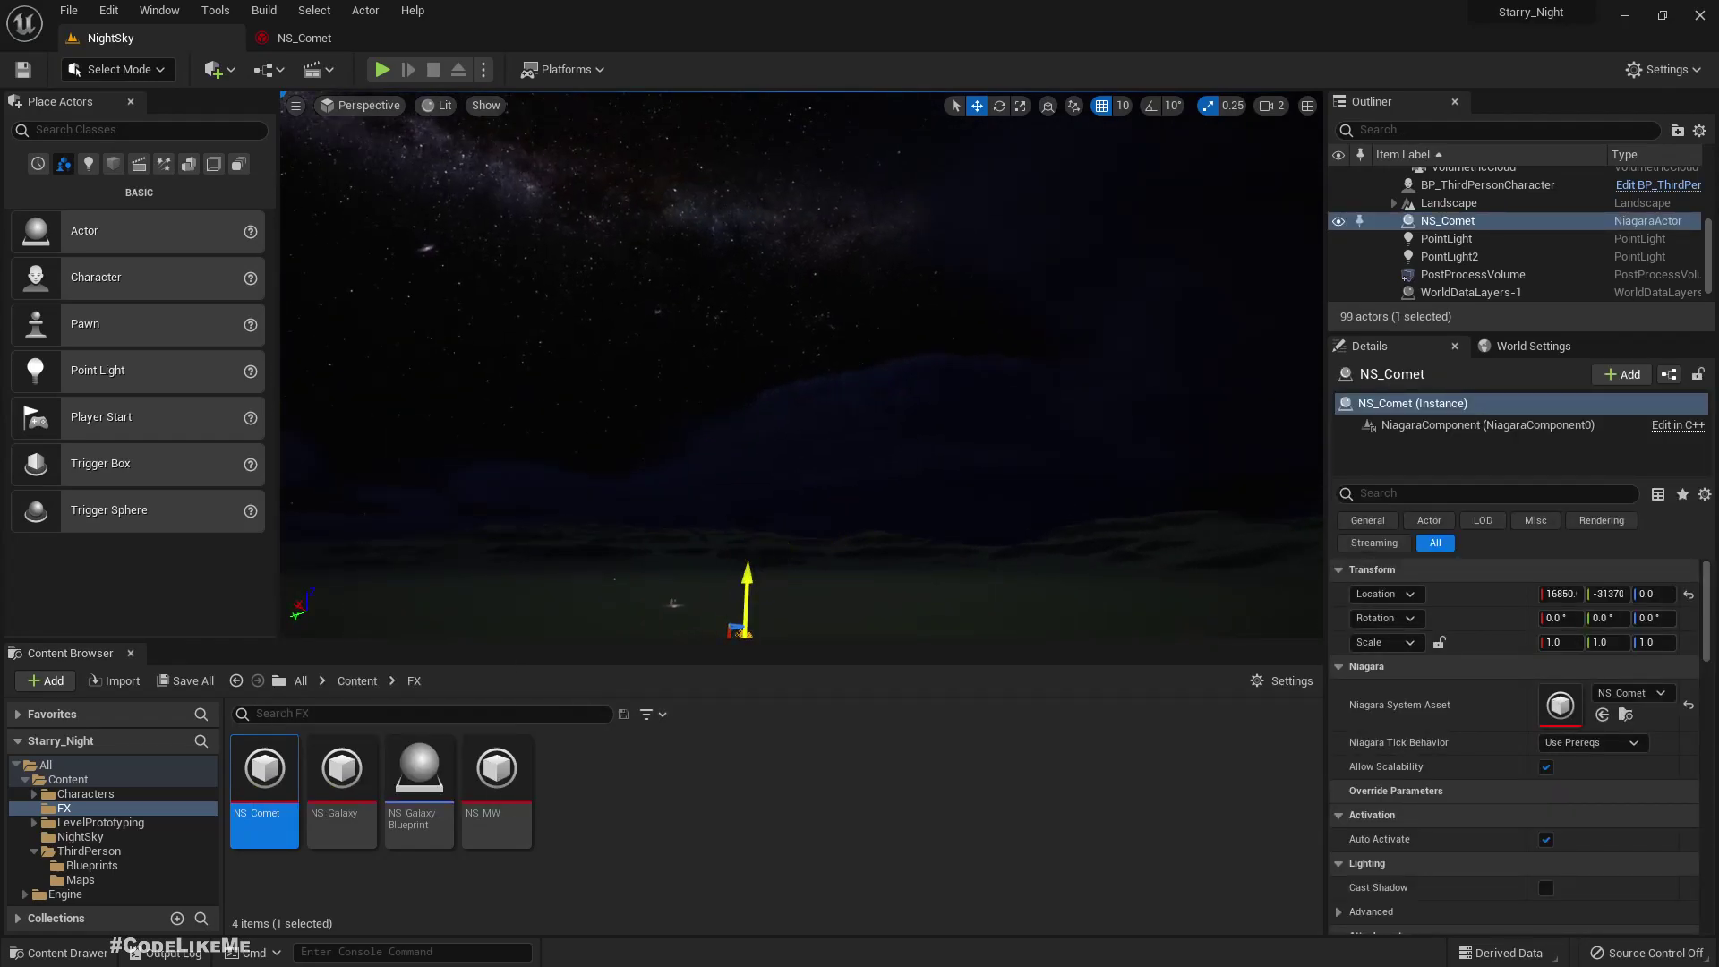
right_click_drag(900, 310, 900, 304)
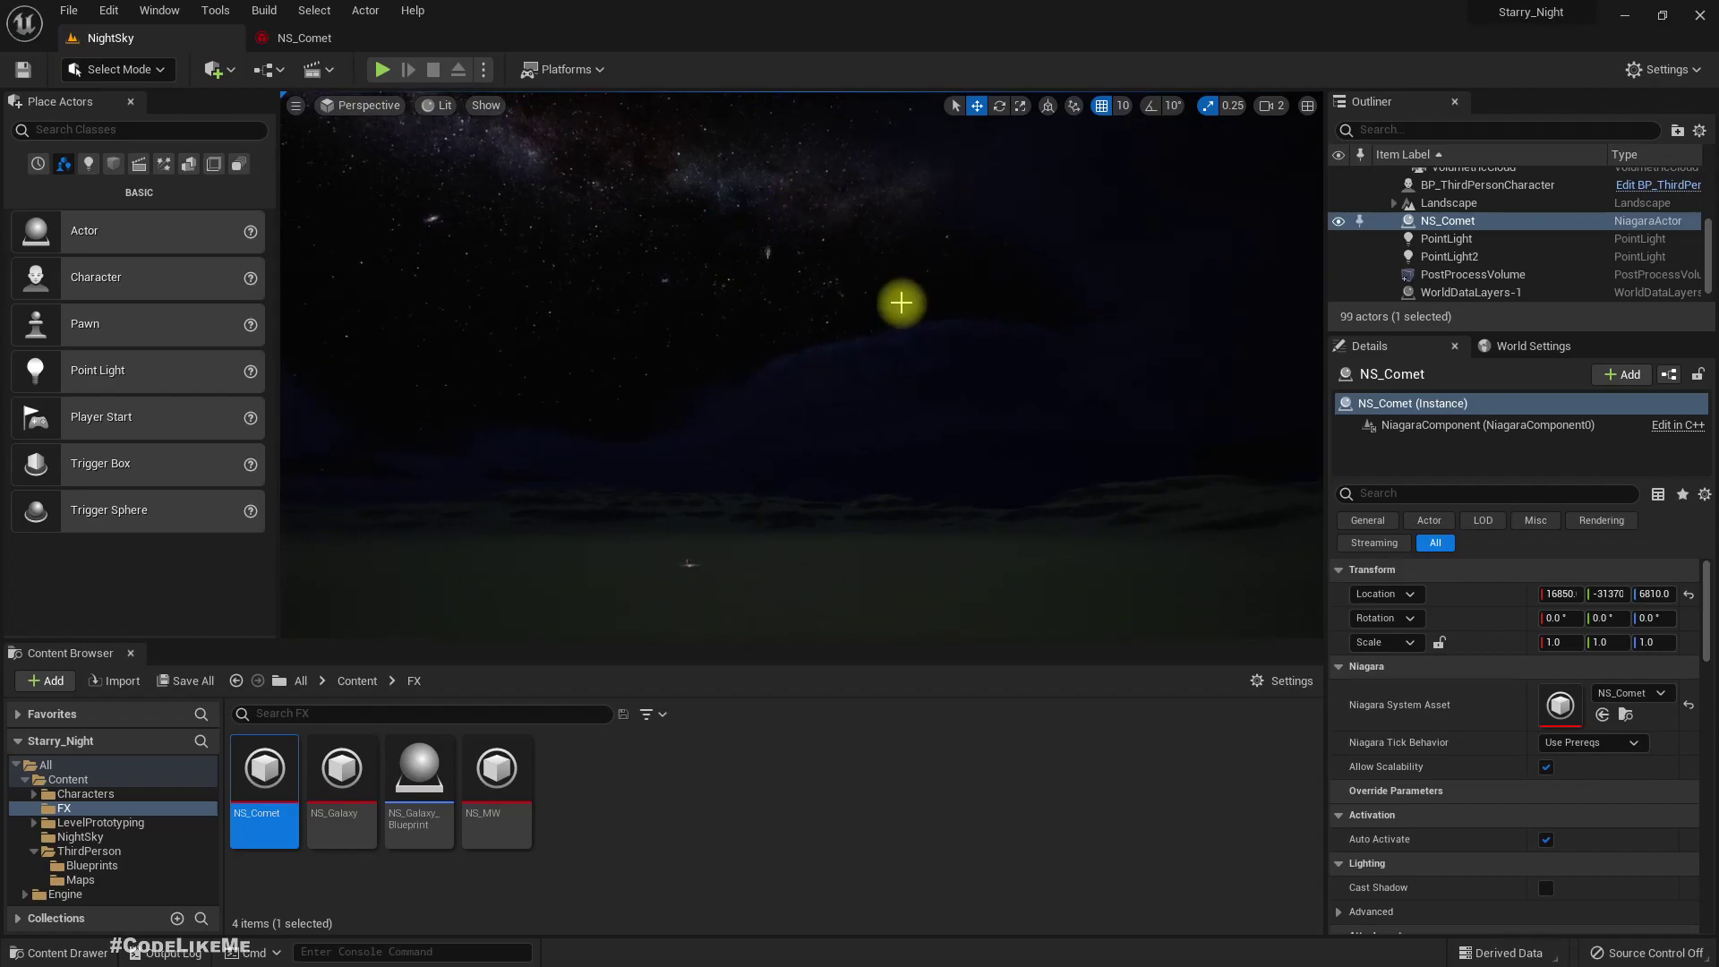
Step: Disable the Gravity Force module of the Fountain emitter in NS_Comet and check the effect in the level
left_click(291, 41)
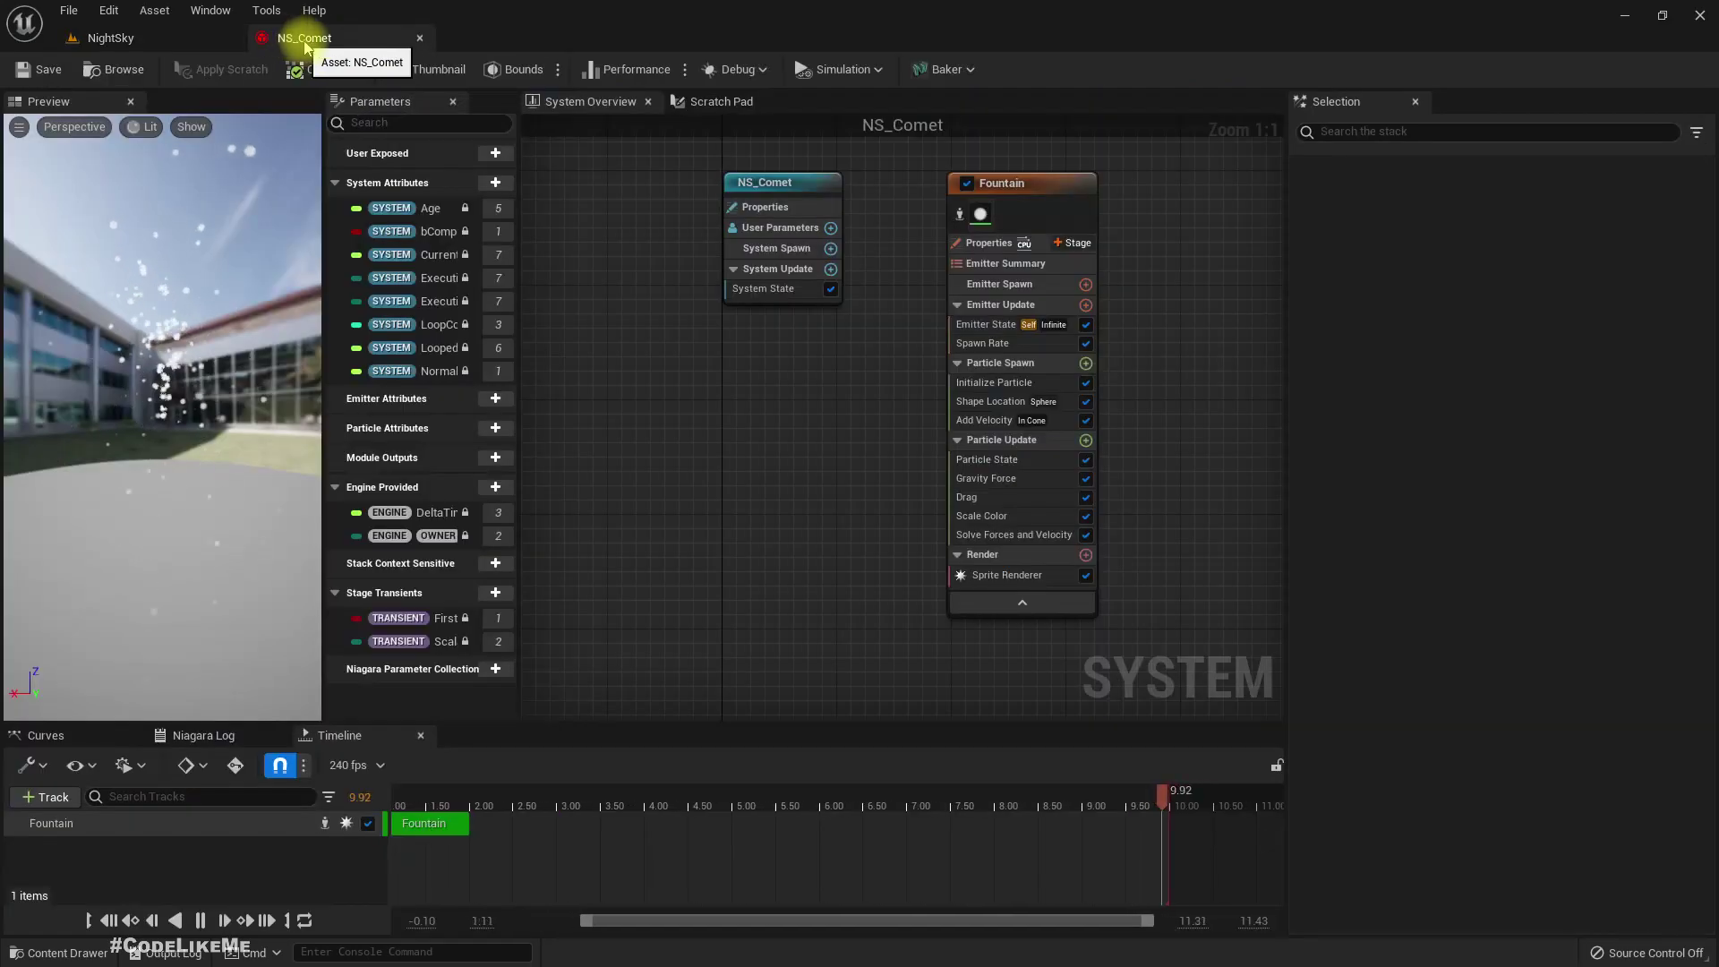
left_click(205, 43)
left_click(288, 43)
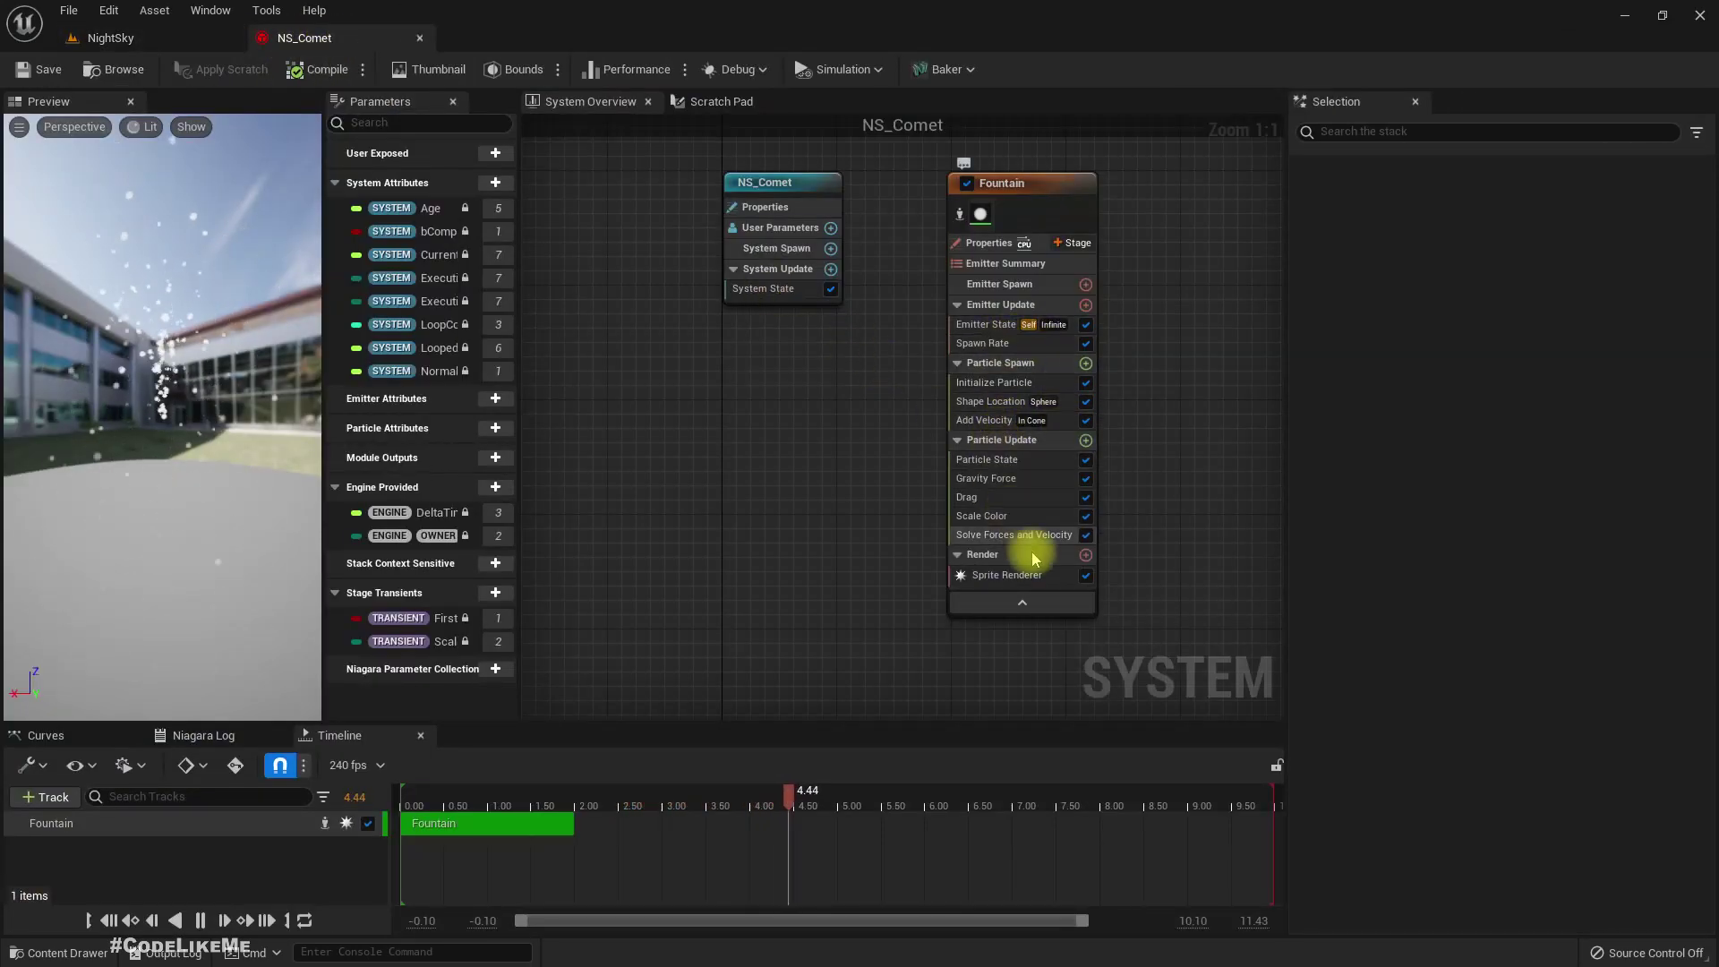
left_click(991, 479)
left_click(1087, 479)
left_click(164, 38)
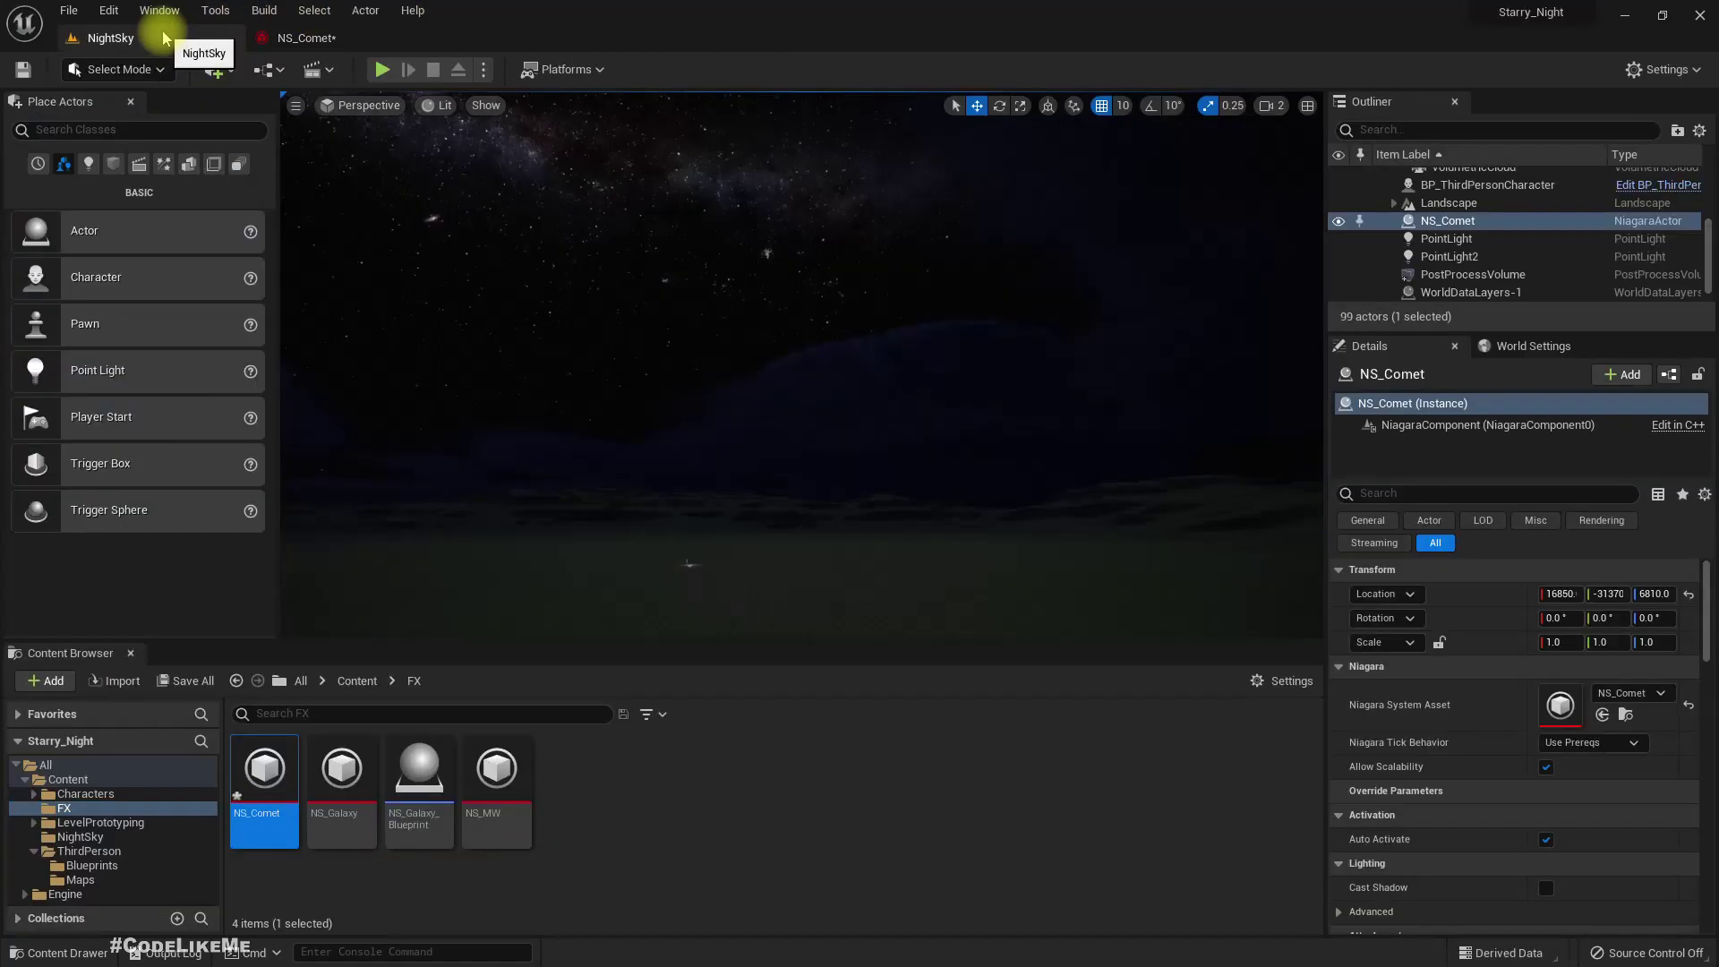
Step: Redirect the Fountain emitter's Add Velocity cone along negative X, setting the Cone Axis Z to 0
left_click(302, 38)
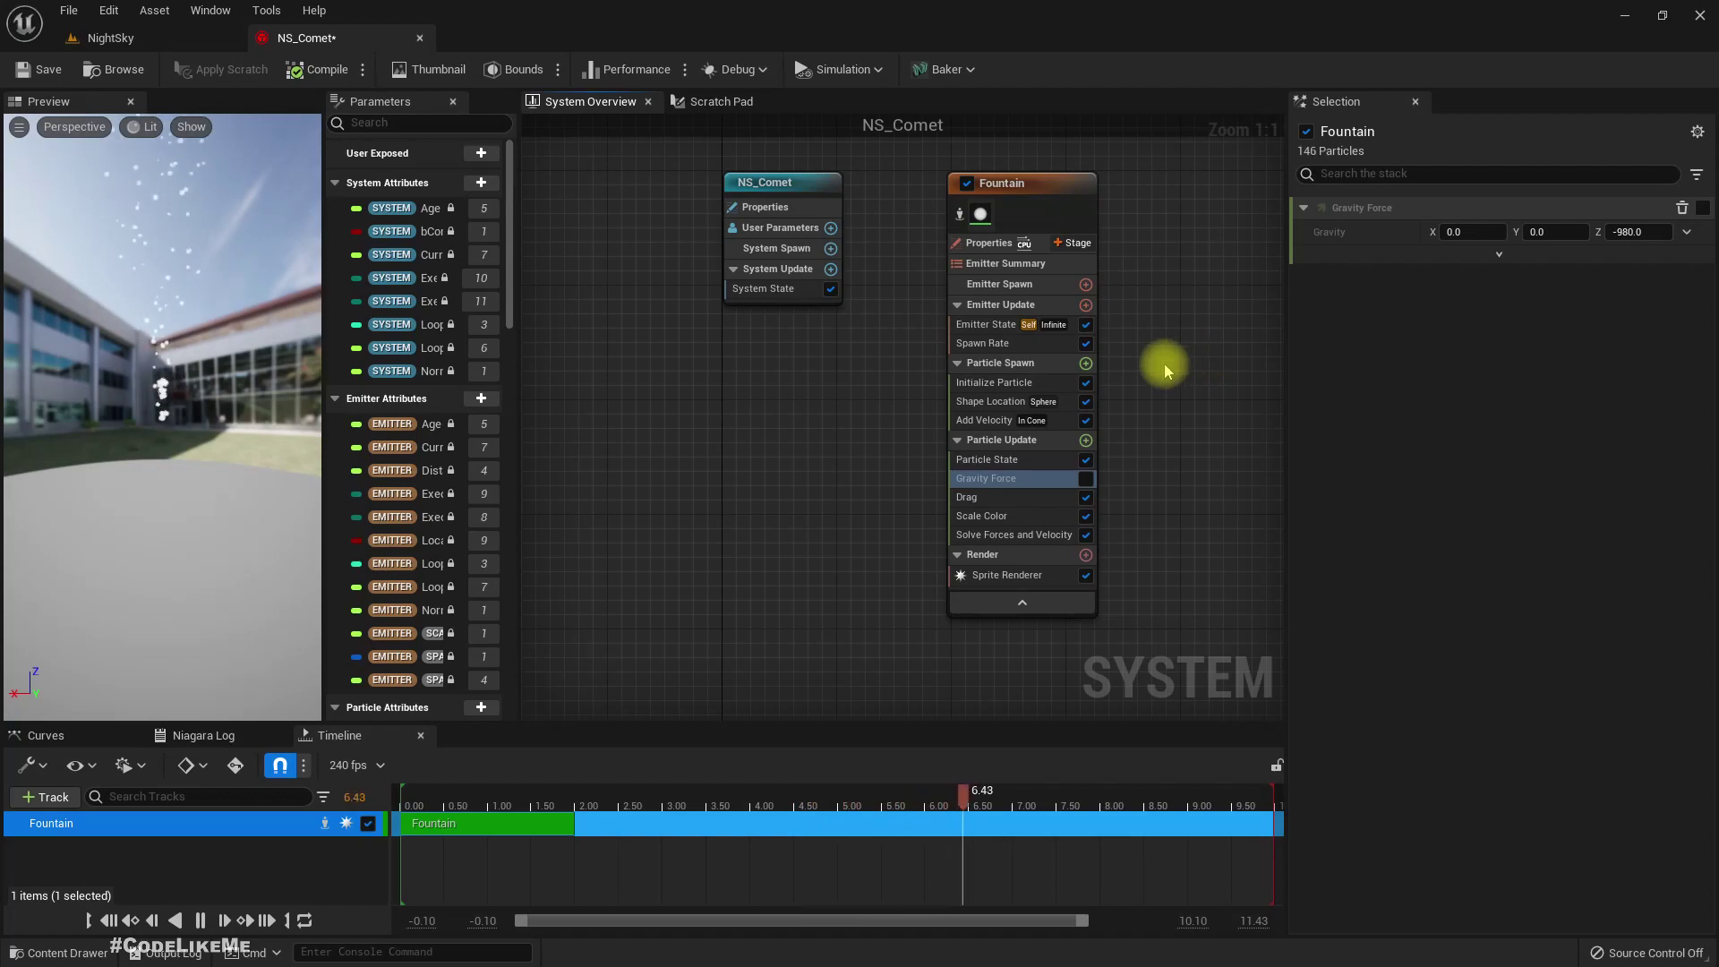
left_click(984, 420)
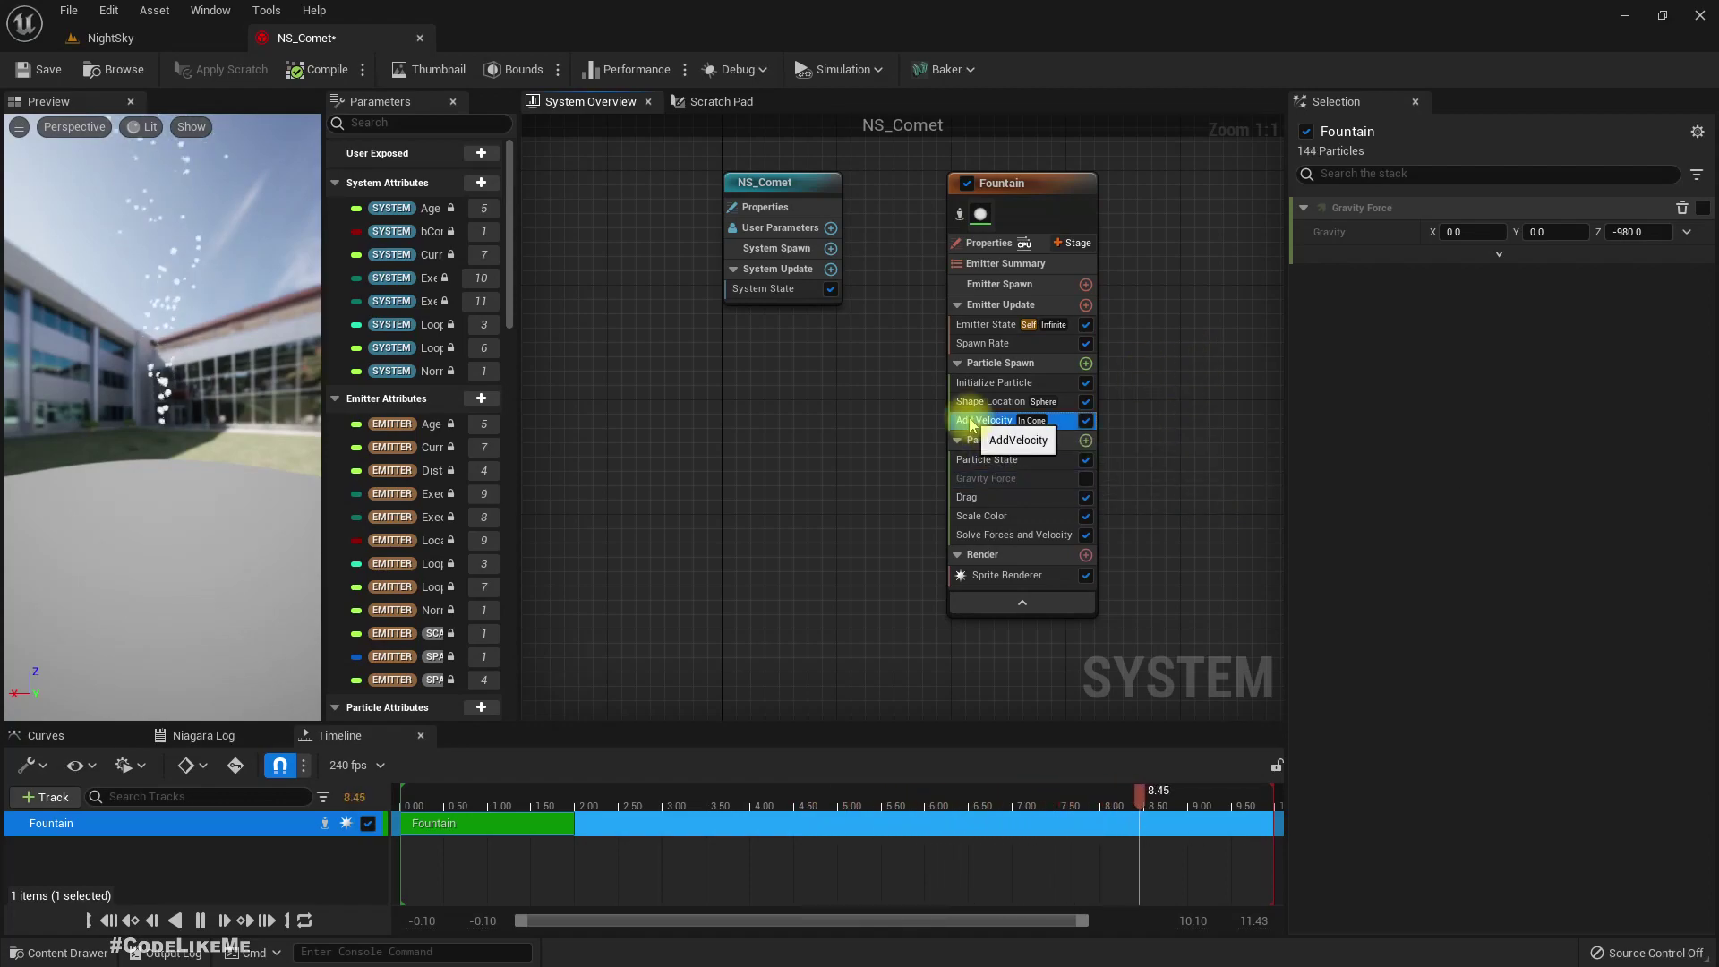
left_click(1650, 403)
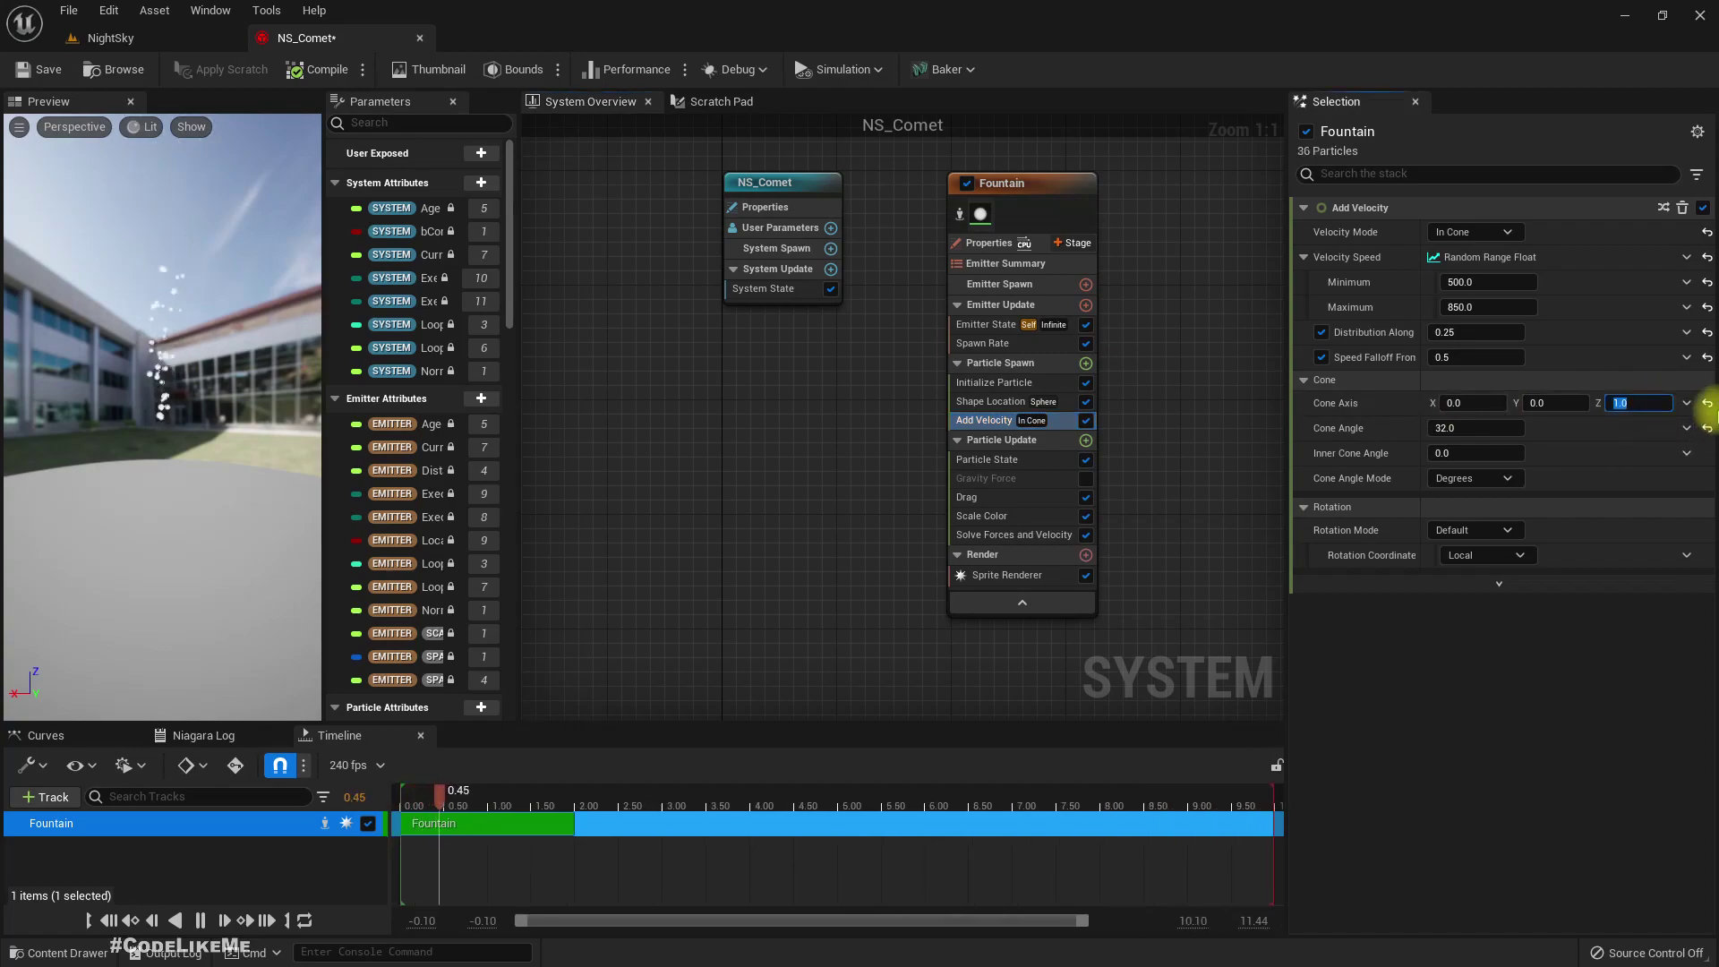
type("0")
key("Tab")
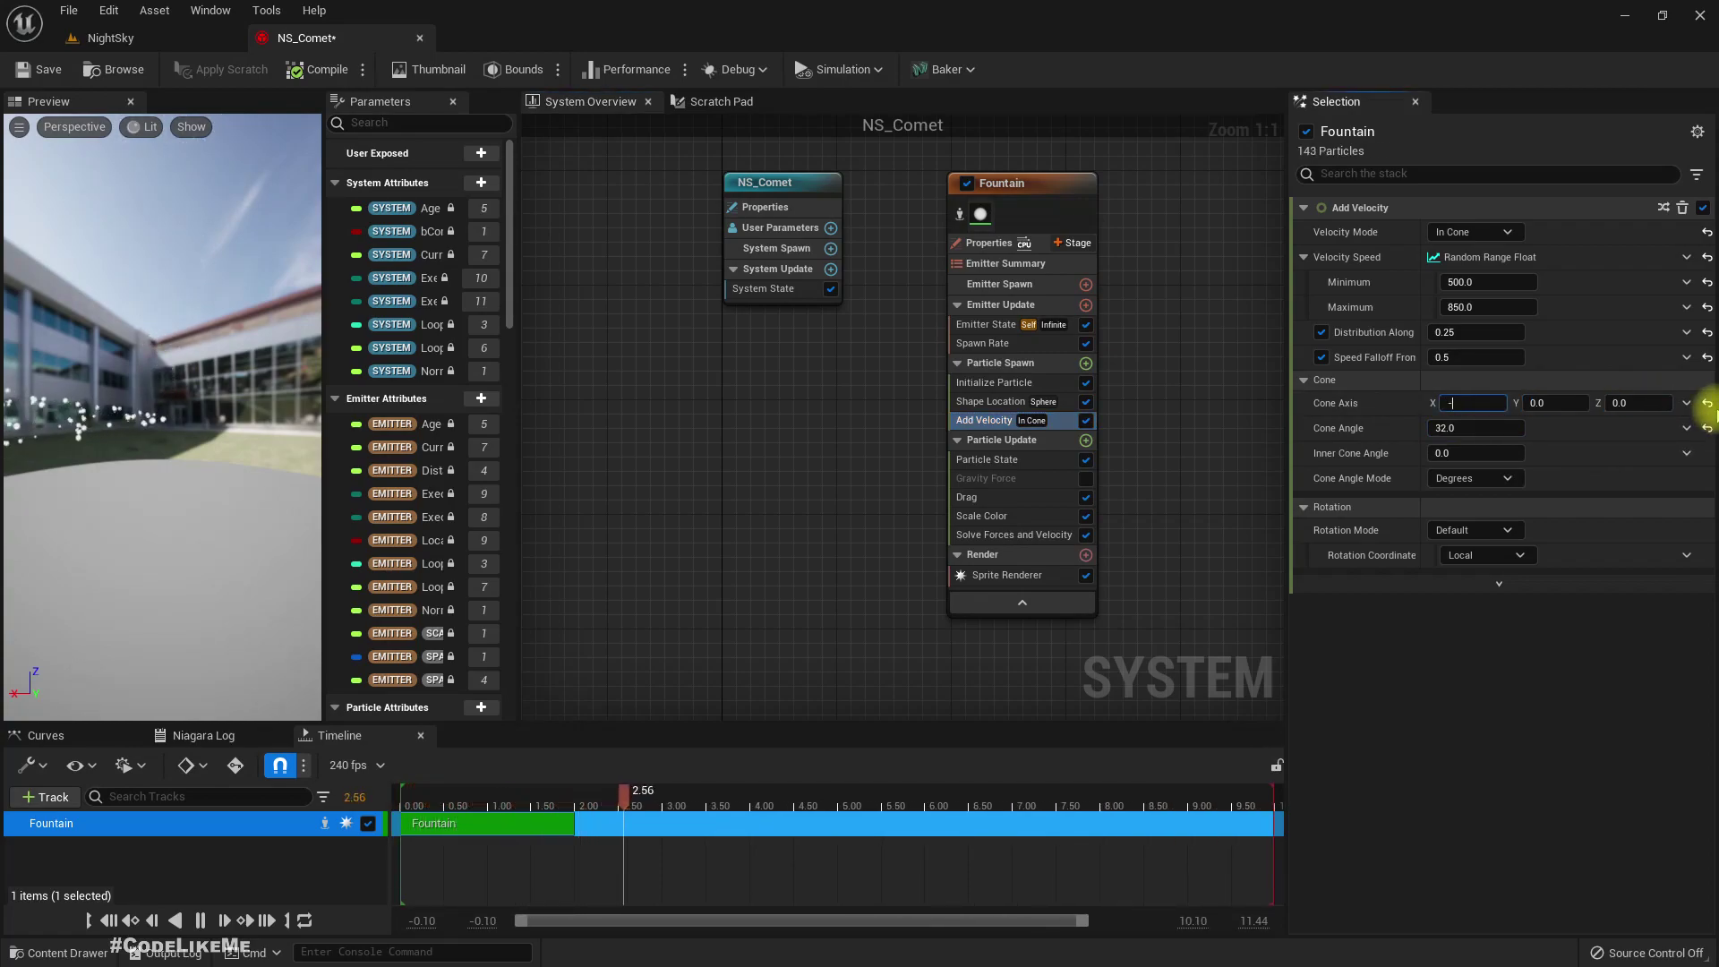
Step: Examine the direction and size of the NS_Comet particle stream in the NightSky level with the actor selected
left_click(215, 40)
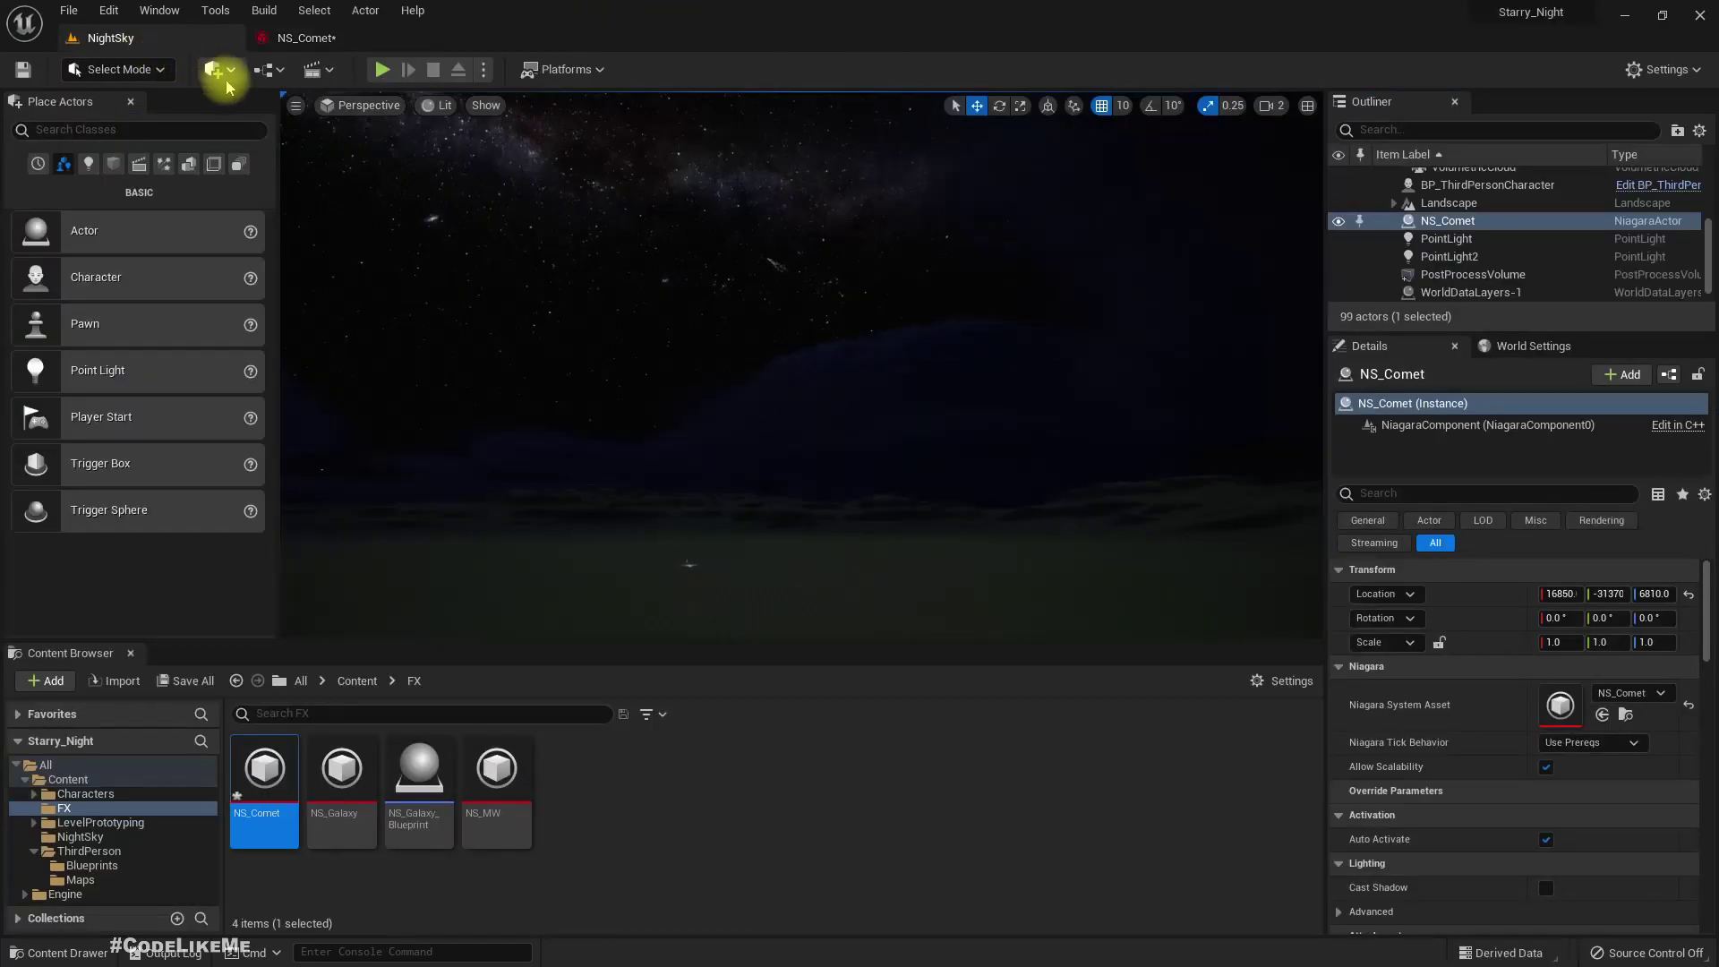
mouse_move(663, 337)
right_mouse_down()
mouse_move(573, 298)
mouse_move(656, 340)
right_mouse_up()
right_click_drag(799, 326, 813, 334)
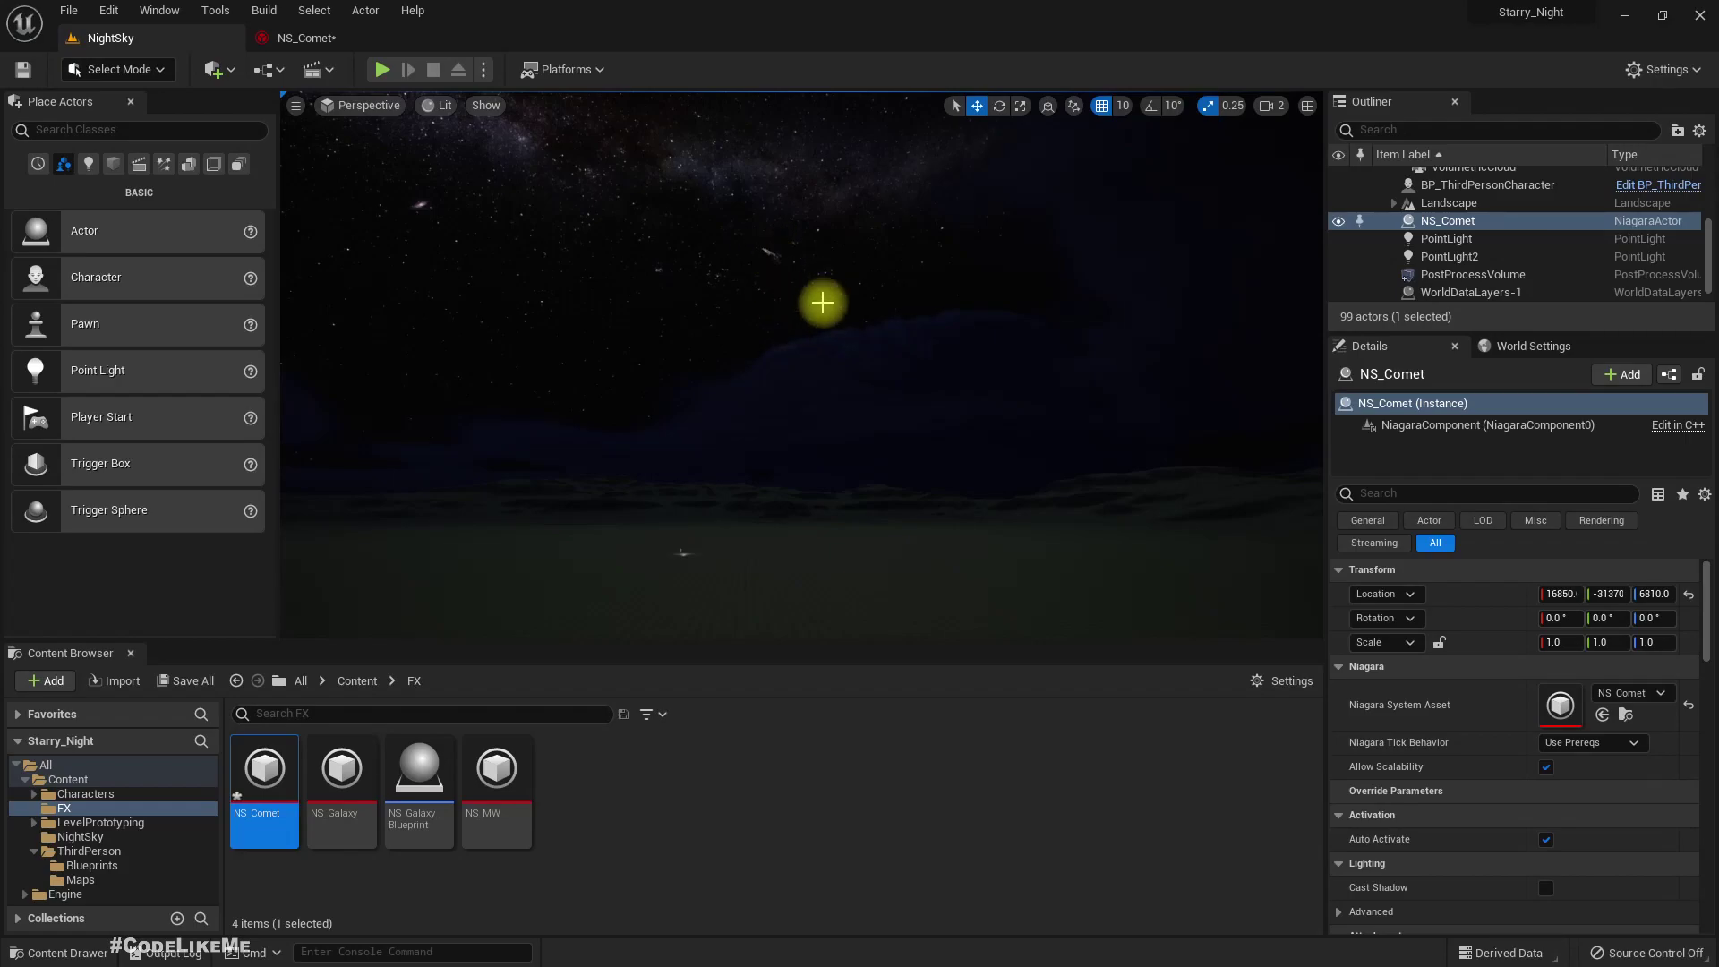
right_click_drag(765, 343, 753, 436)
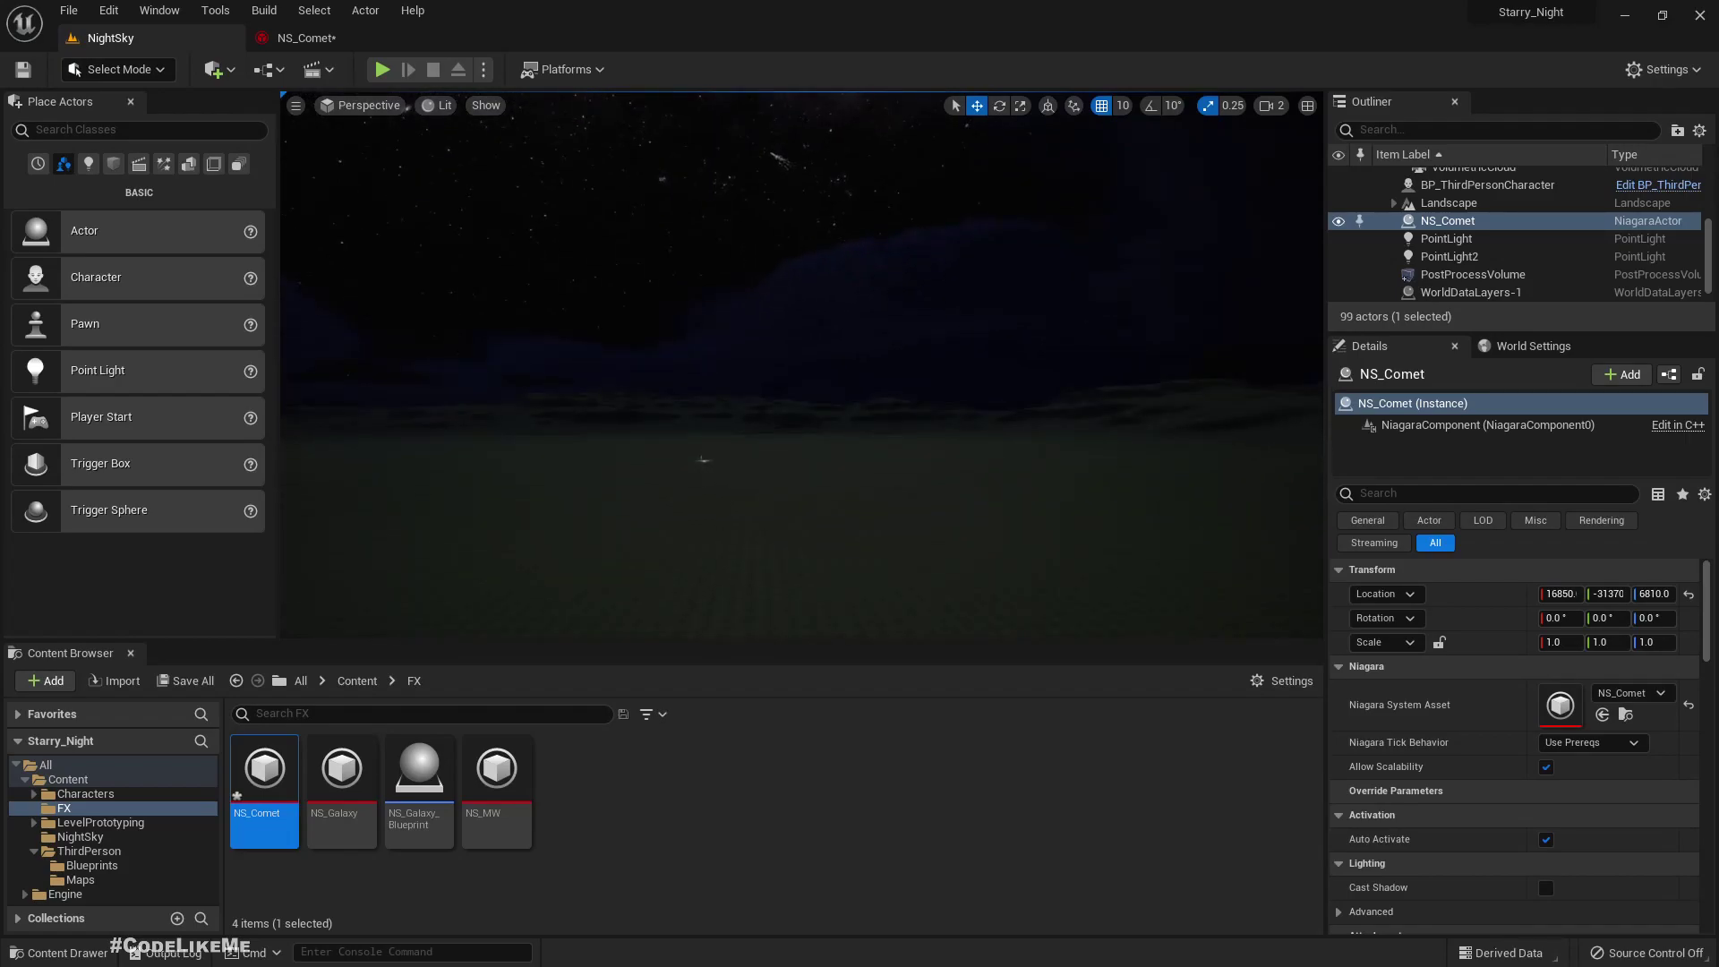
left_click(1446, 257)
scroll(1508, 277, "down", 1)
left_click(1507, 275)
right_click_drag(1105, 280, 1108, 315)
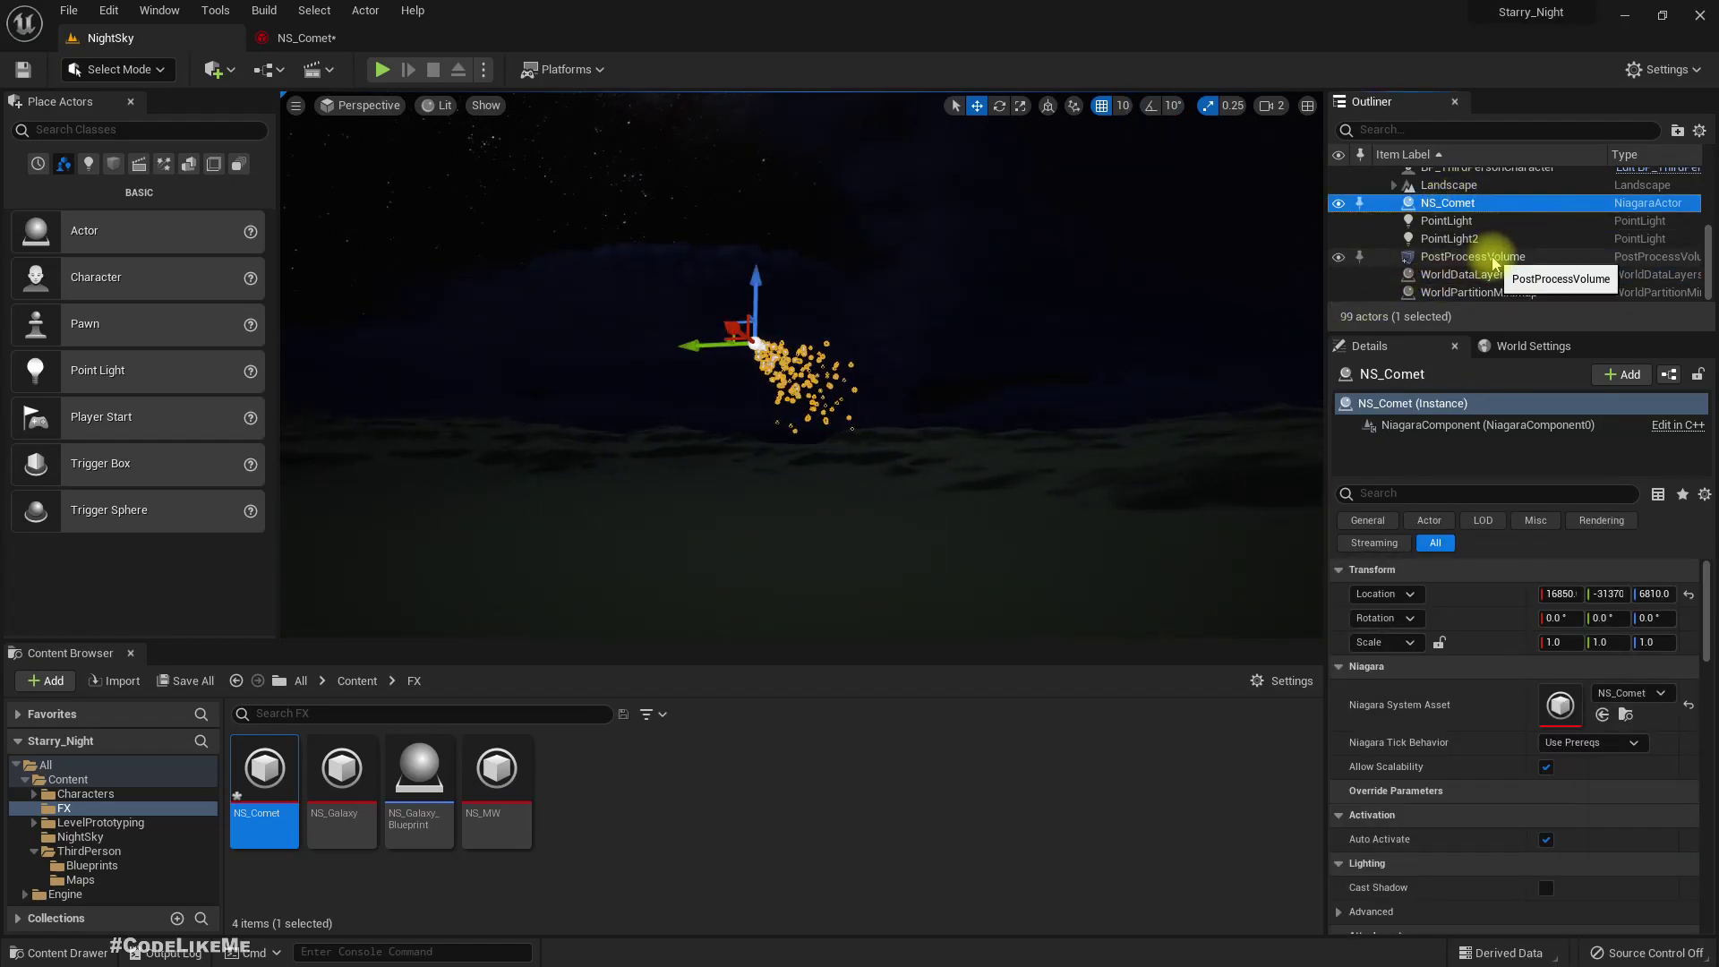
Step: Focus the level view on BP_ThirdPersonCharacter and examine the night sky from its position
scroll(1494, 263, "up", 5)
scroll(1469, 273, "down", 2)
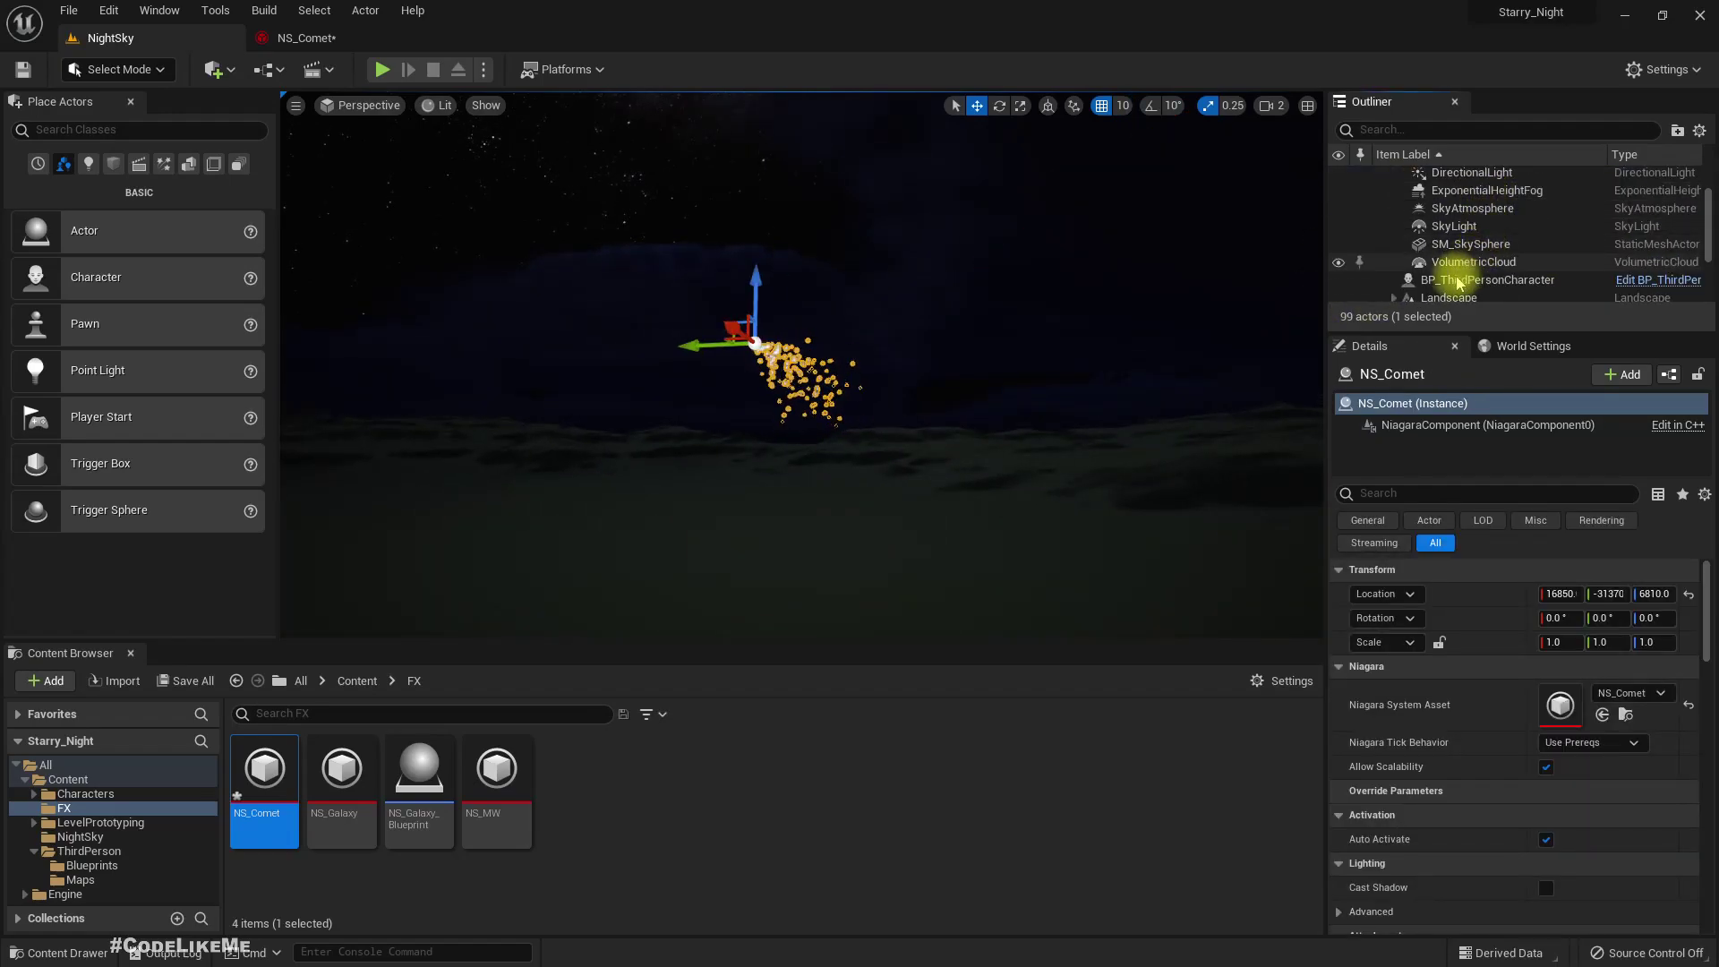
double_click(1458, 281)
right_click_drag(924, 319, 932, 193)
right_click_drag(999, 571, 779, 288)
left_click(1055, 273)
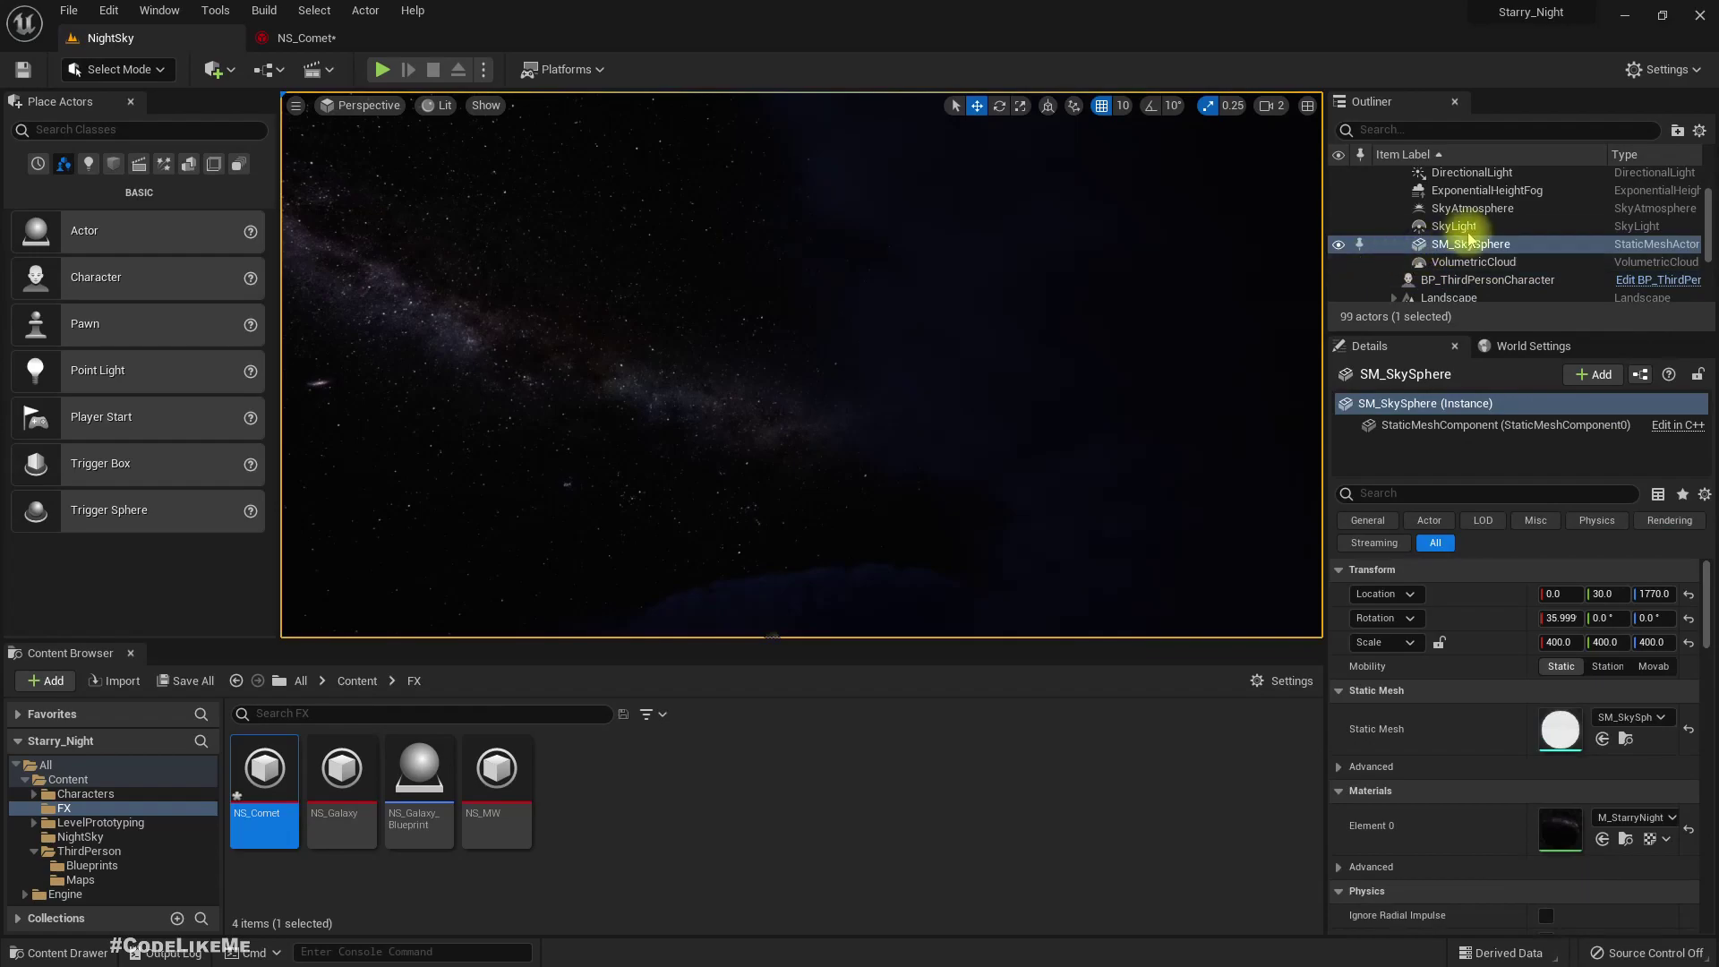
Step: Move the NS_Comet actor horizontally in front of the Milky Way, to about X 7690 and Y -19390, and check it from the character's viewpoint
scroll(1468, 238, "down", 3)
double_click(1450, 259)
right_click_drag(803, 365, 1191, 345)
right_click_drag(963, 377, 851, 390)
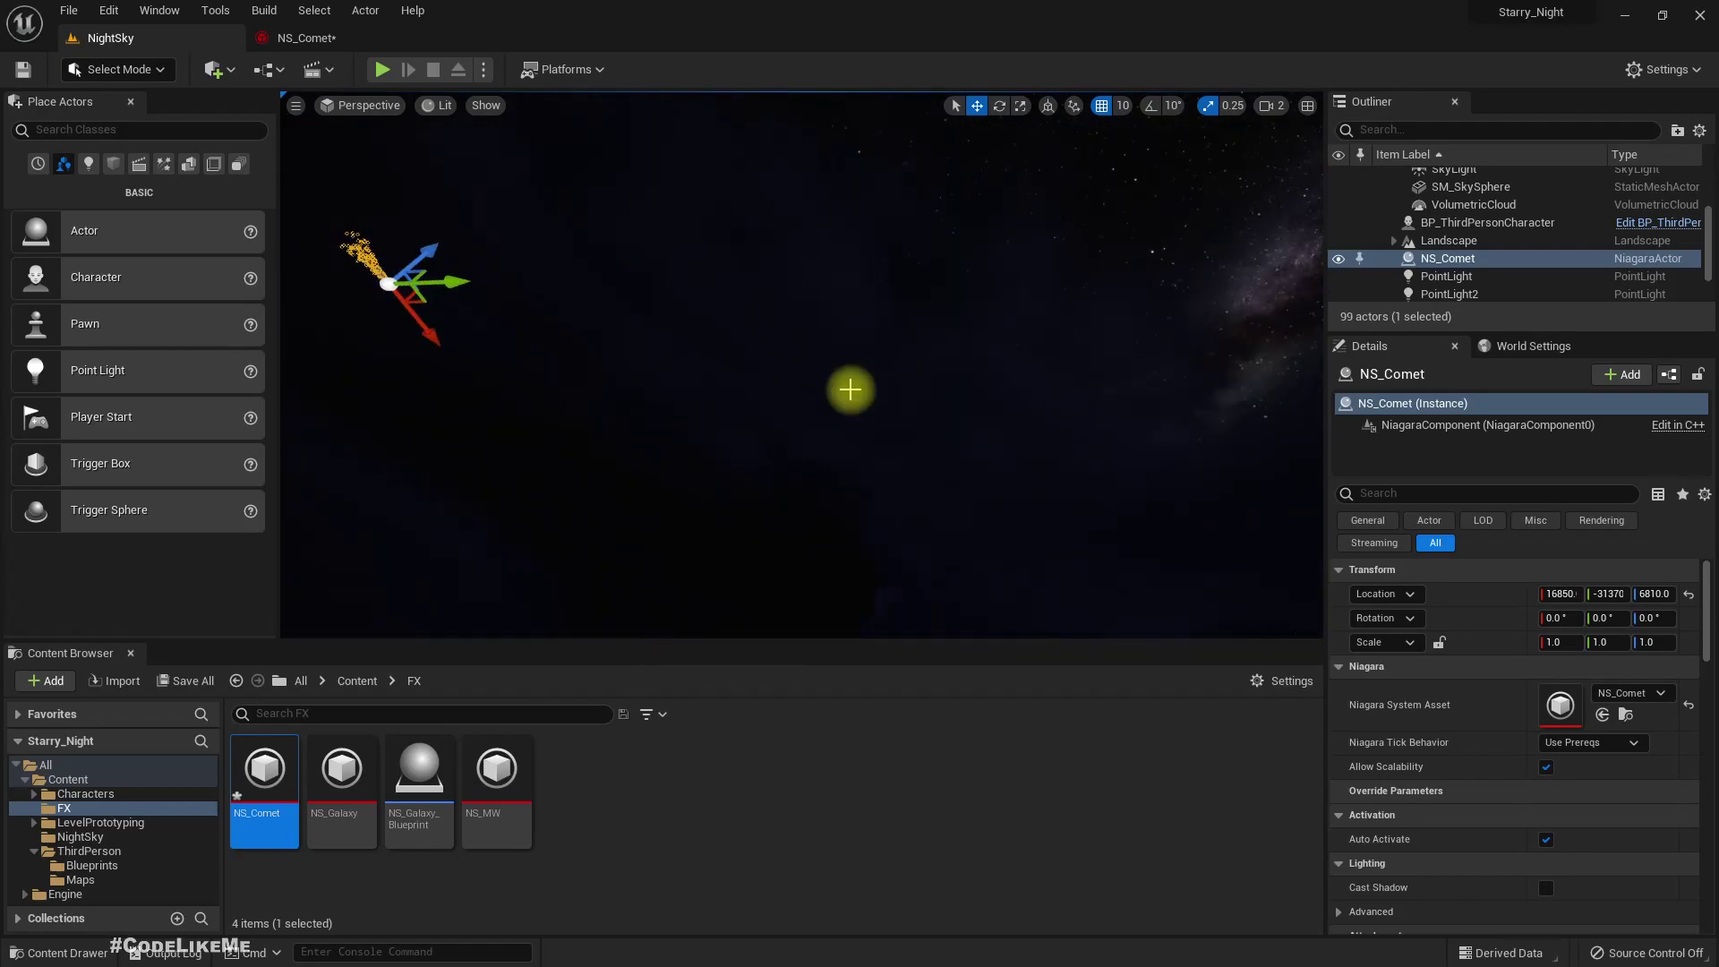
left_click_drag(381, 282, 1312, 401)
right_click_drag(802, 365, 1160, 387)
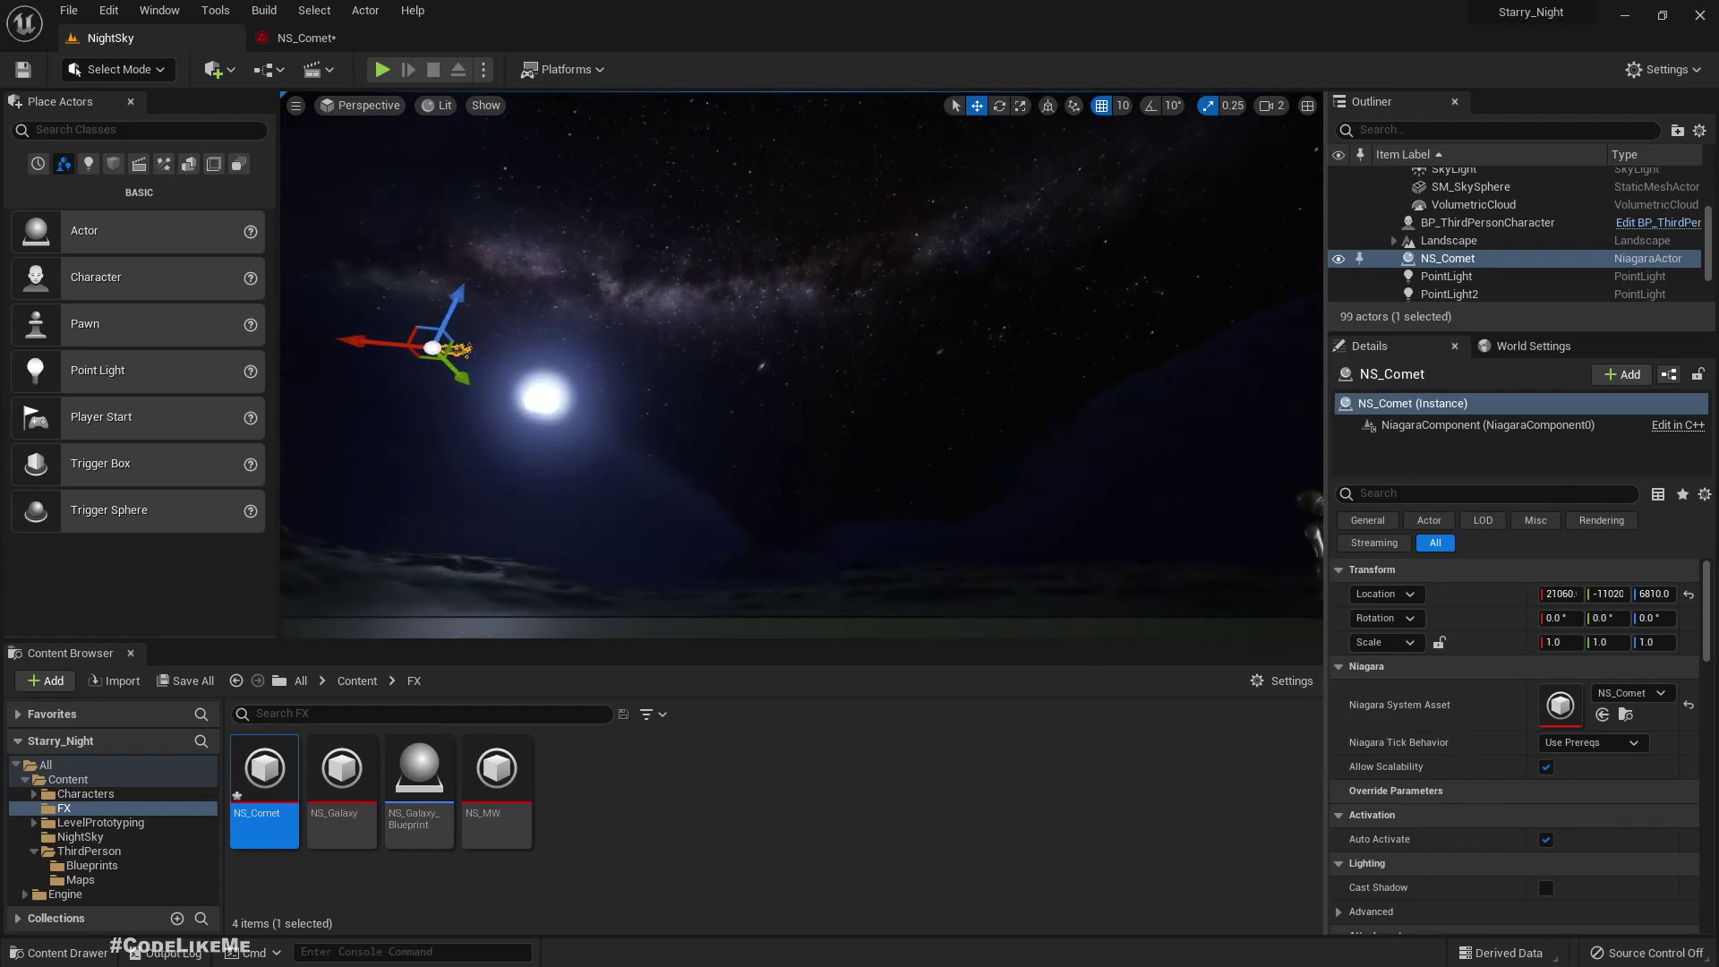
left_click_drag(421, 358, 1017, 192)
right_click_drag(858, 347, 1043, 306)
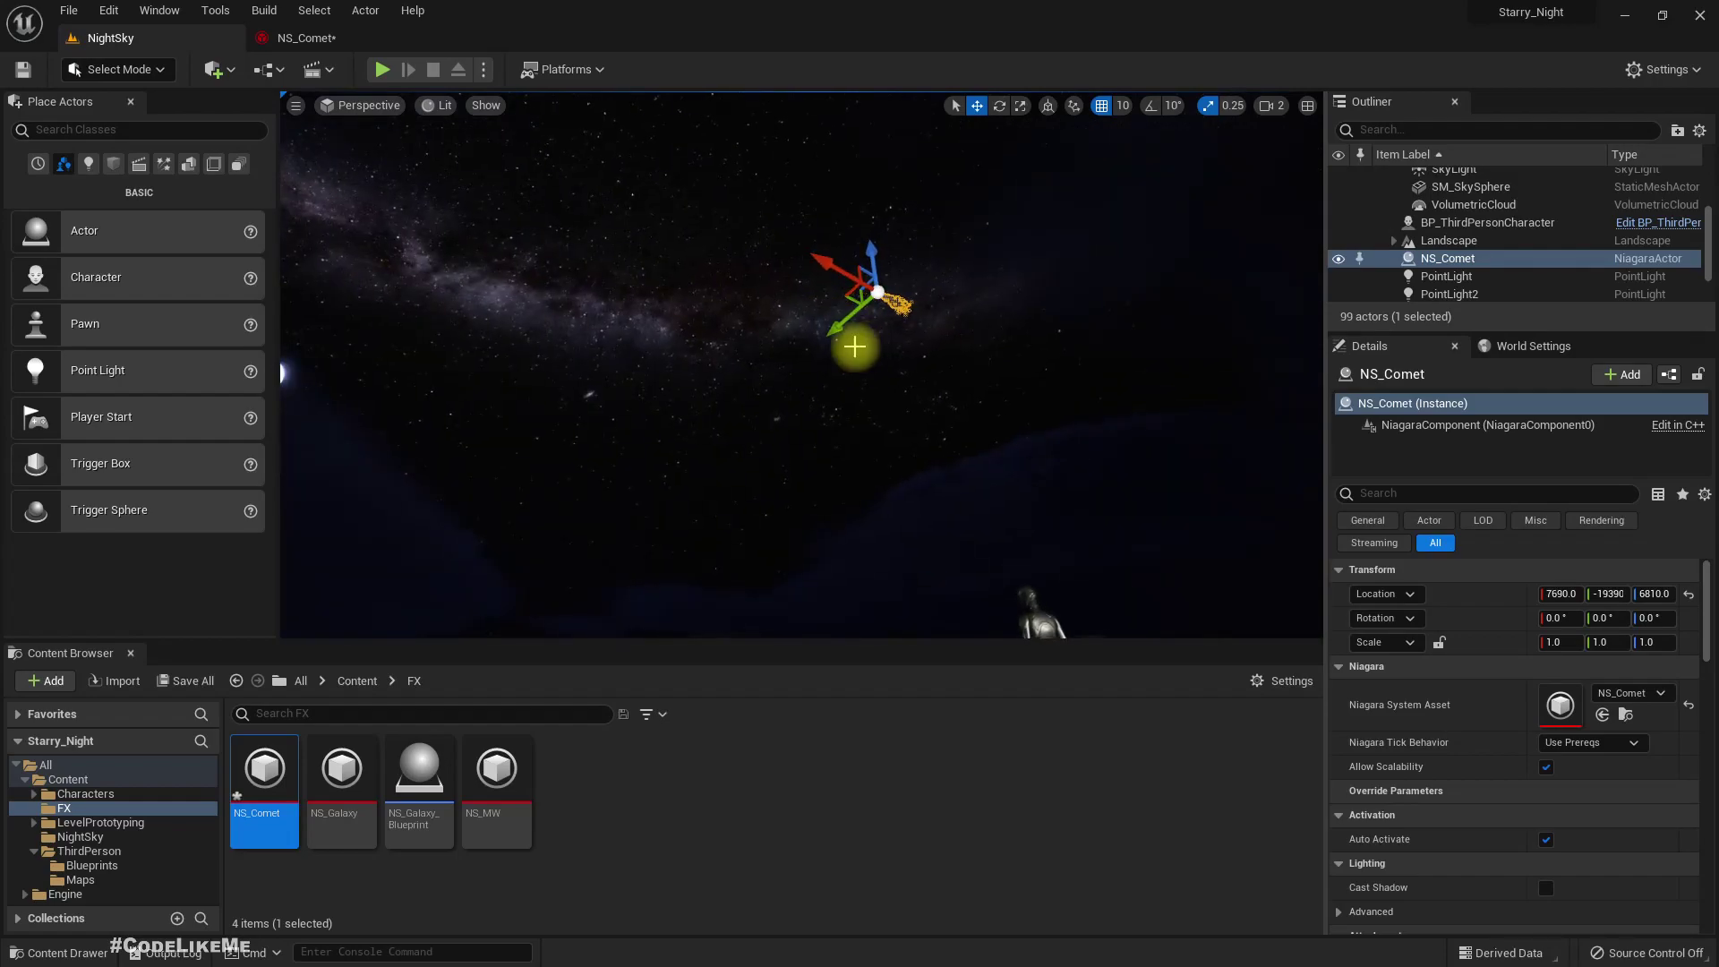
left_click(925, 343)
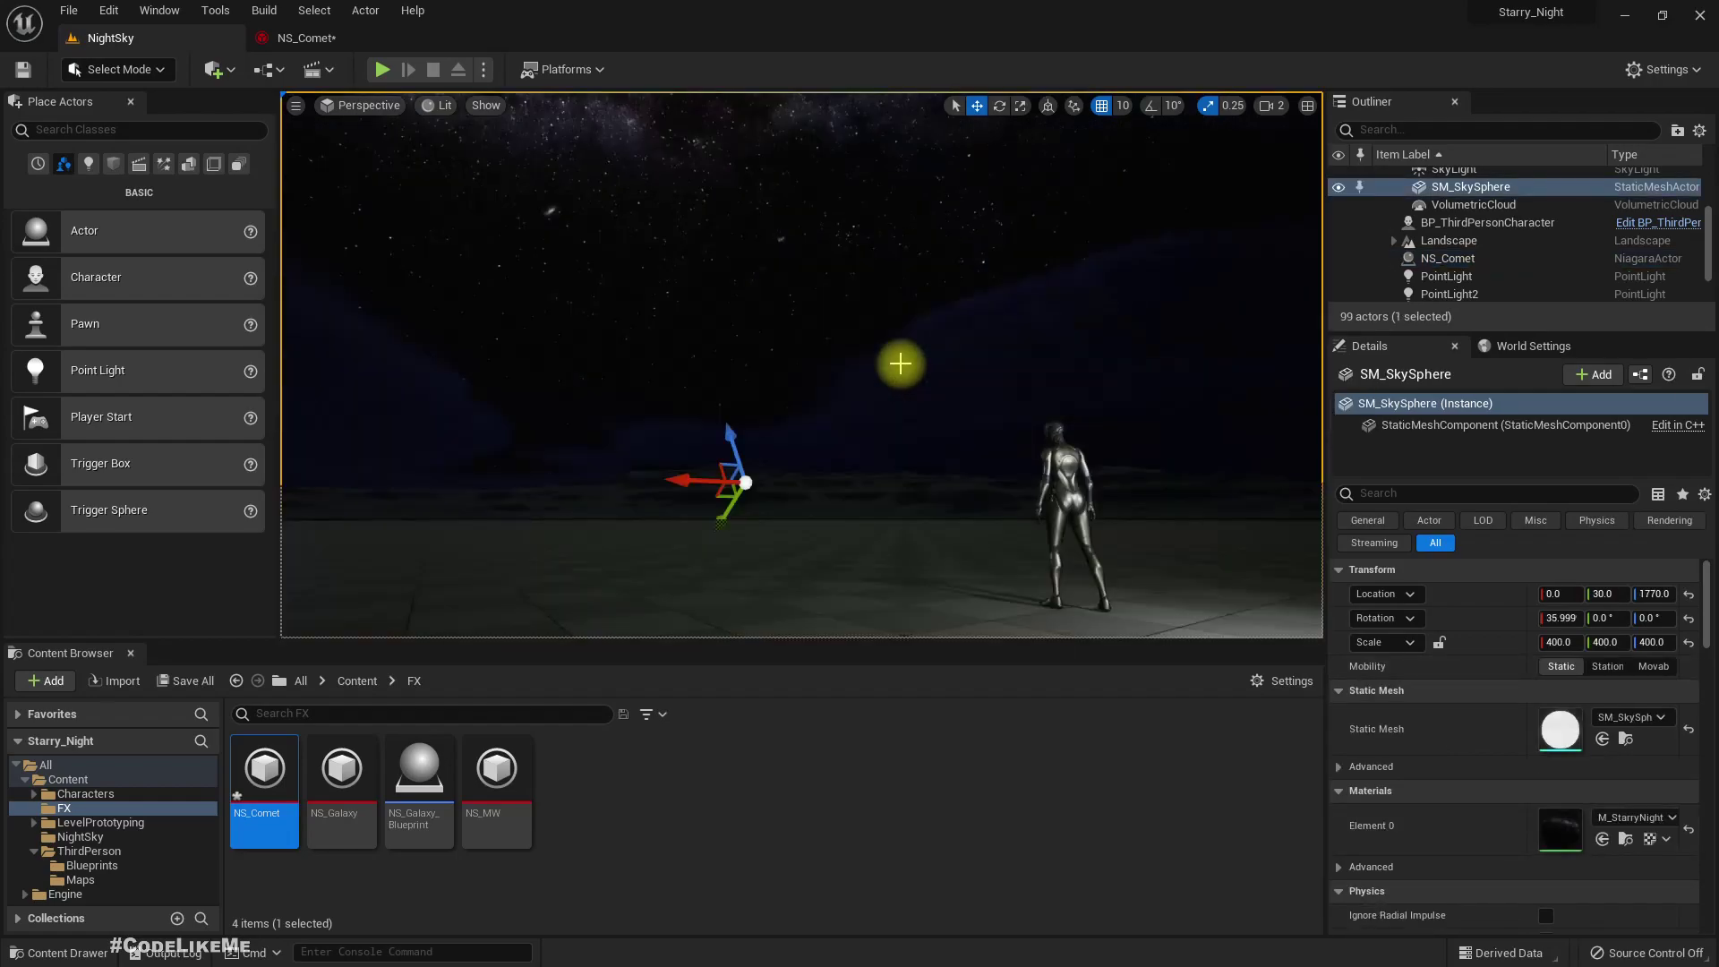
mouse_move(898, 365)
right_mouse_down()
mouse_move(899, 385)
mouse_move(879, 314)
mouse_move(891, 267)
mouse_move(873, 358)
right_mouse_up()
Step: Set the Spawn Rate of the Fountain emitter in NS_Comet to 5000
left_click(296, 38)
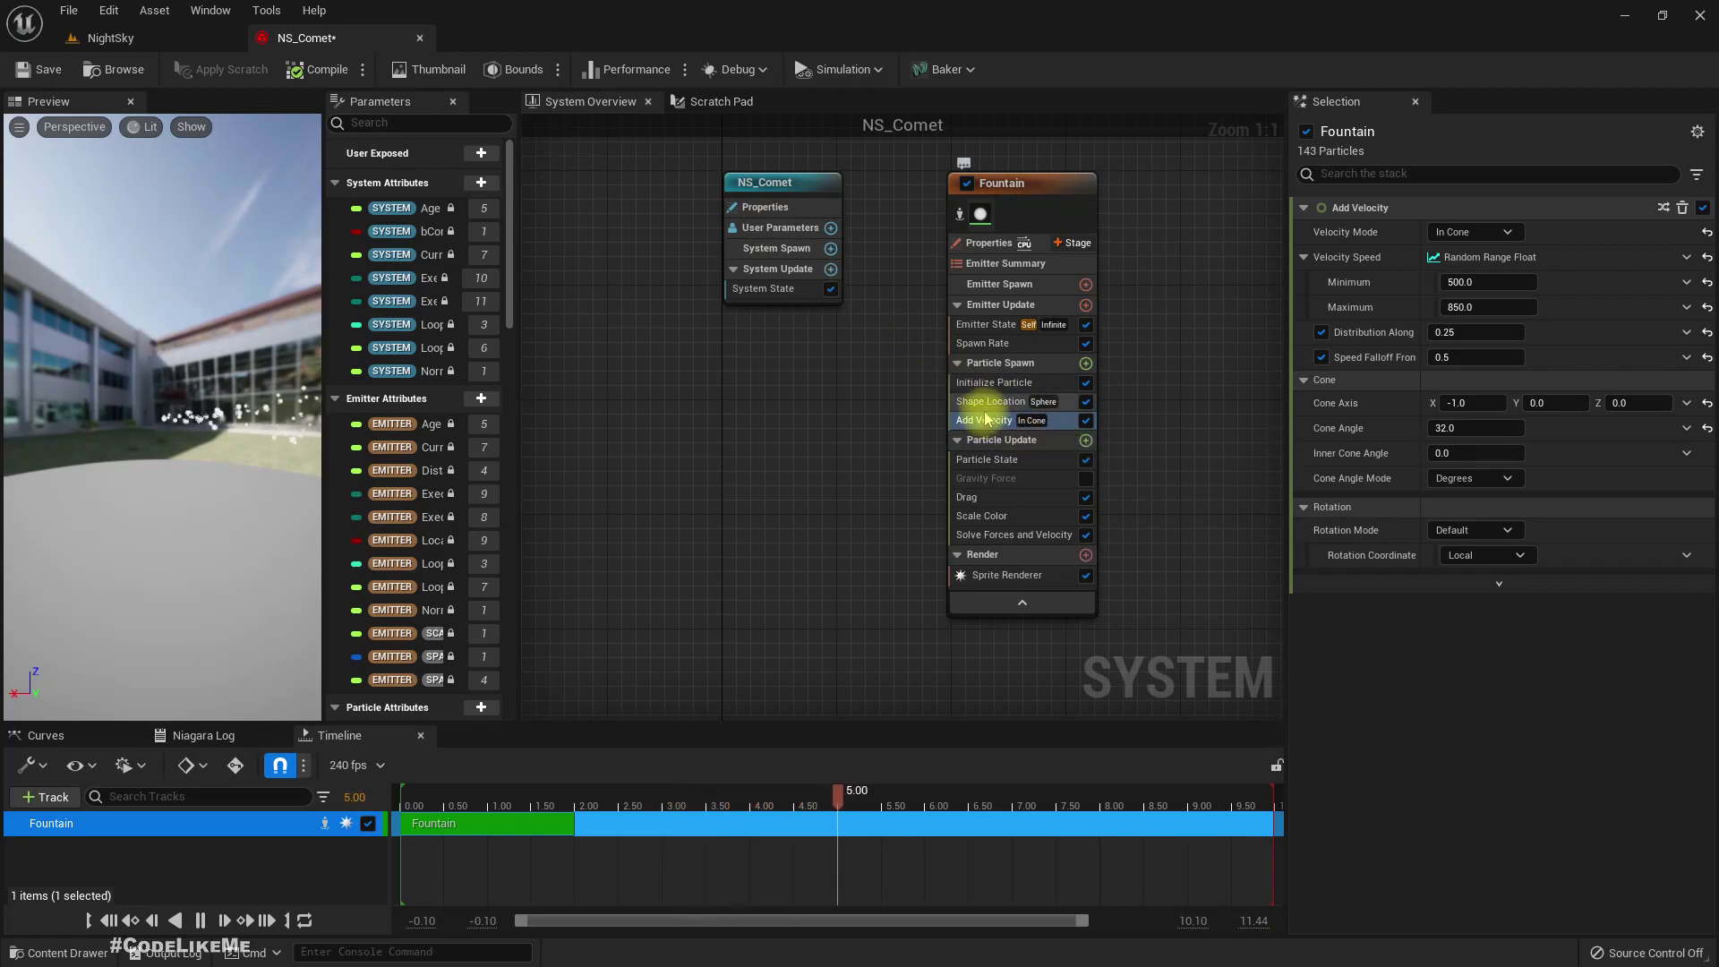
right_click_drag(851, 412, 797, 415)
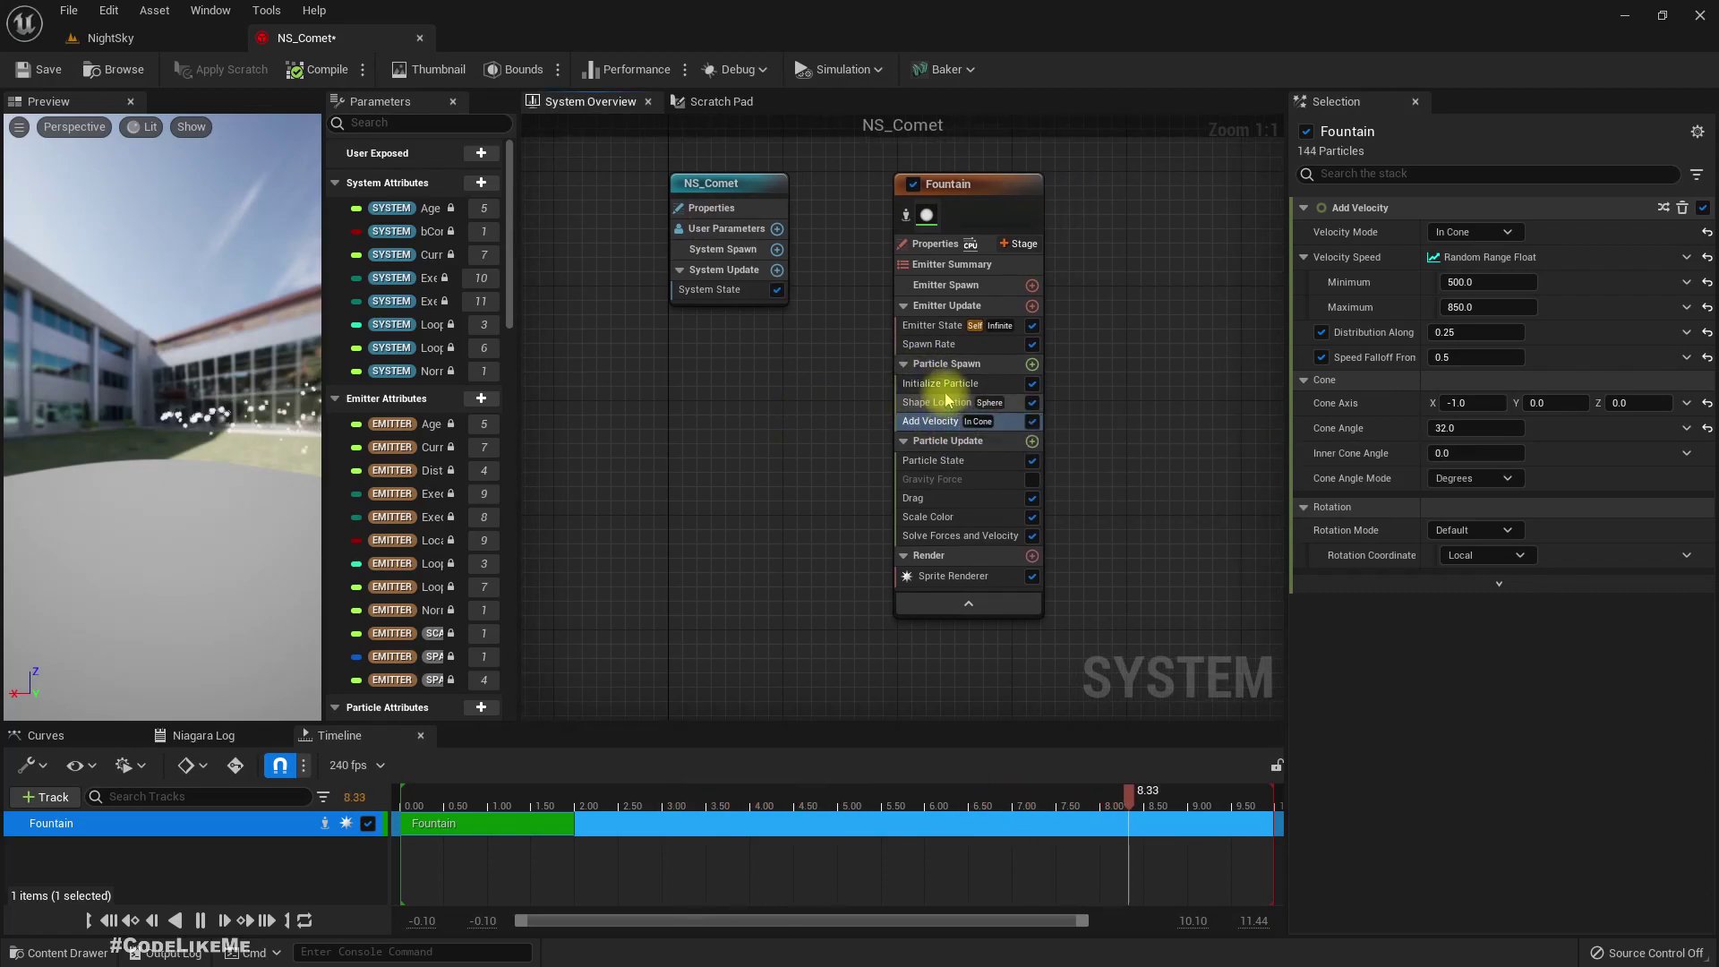
left_click(931, 344)
left_click(1473, 232)
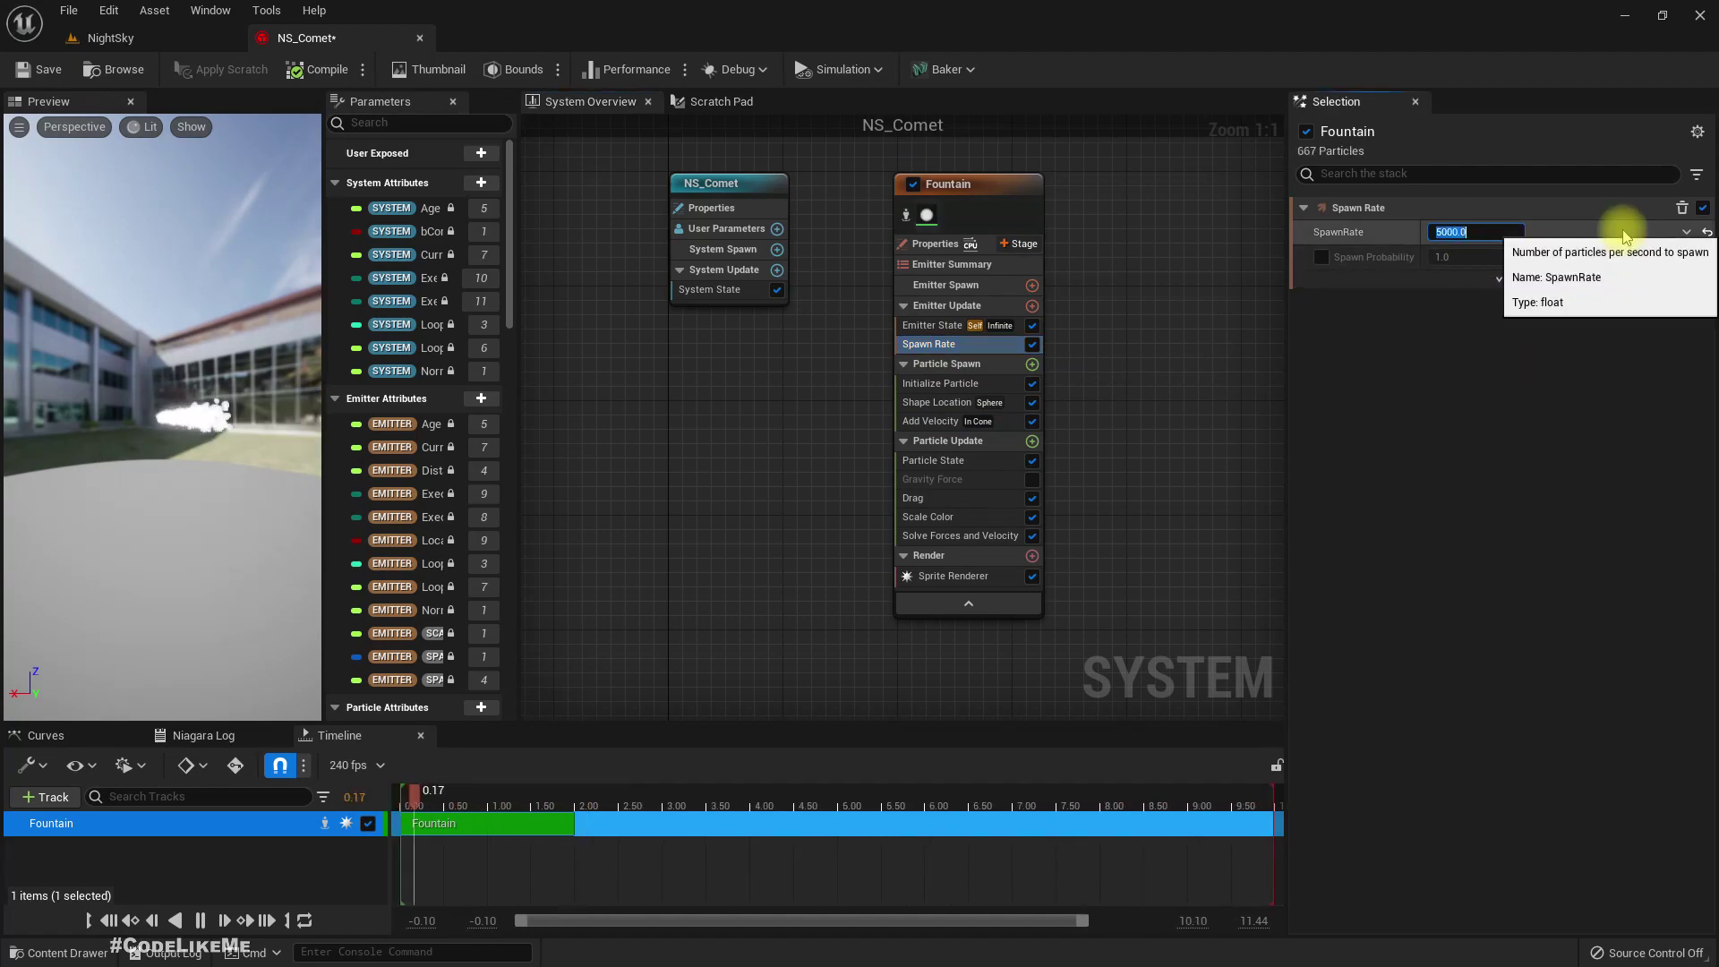
Step: Set the Fountain emitter's particle Lifetime Min to 5 and Lifetime Max to 10, and check the comet in the NightSky level
left_click(940, 384)
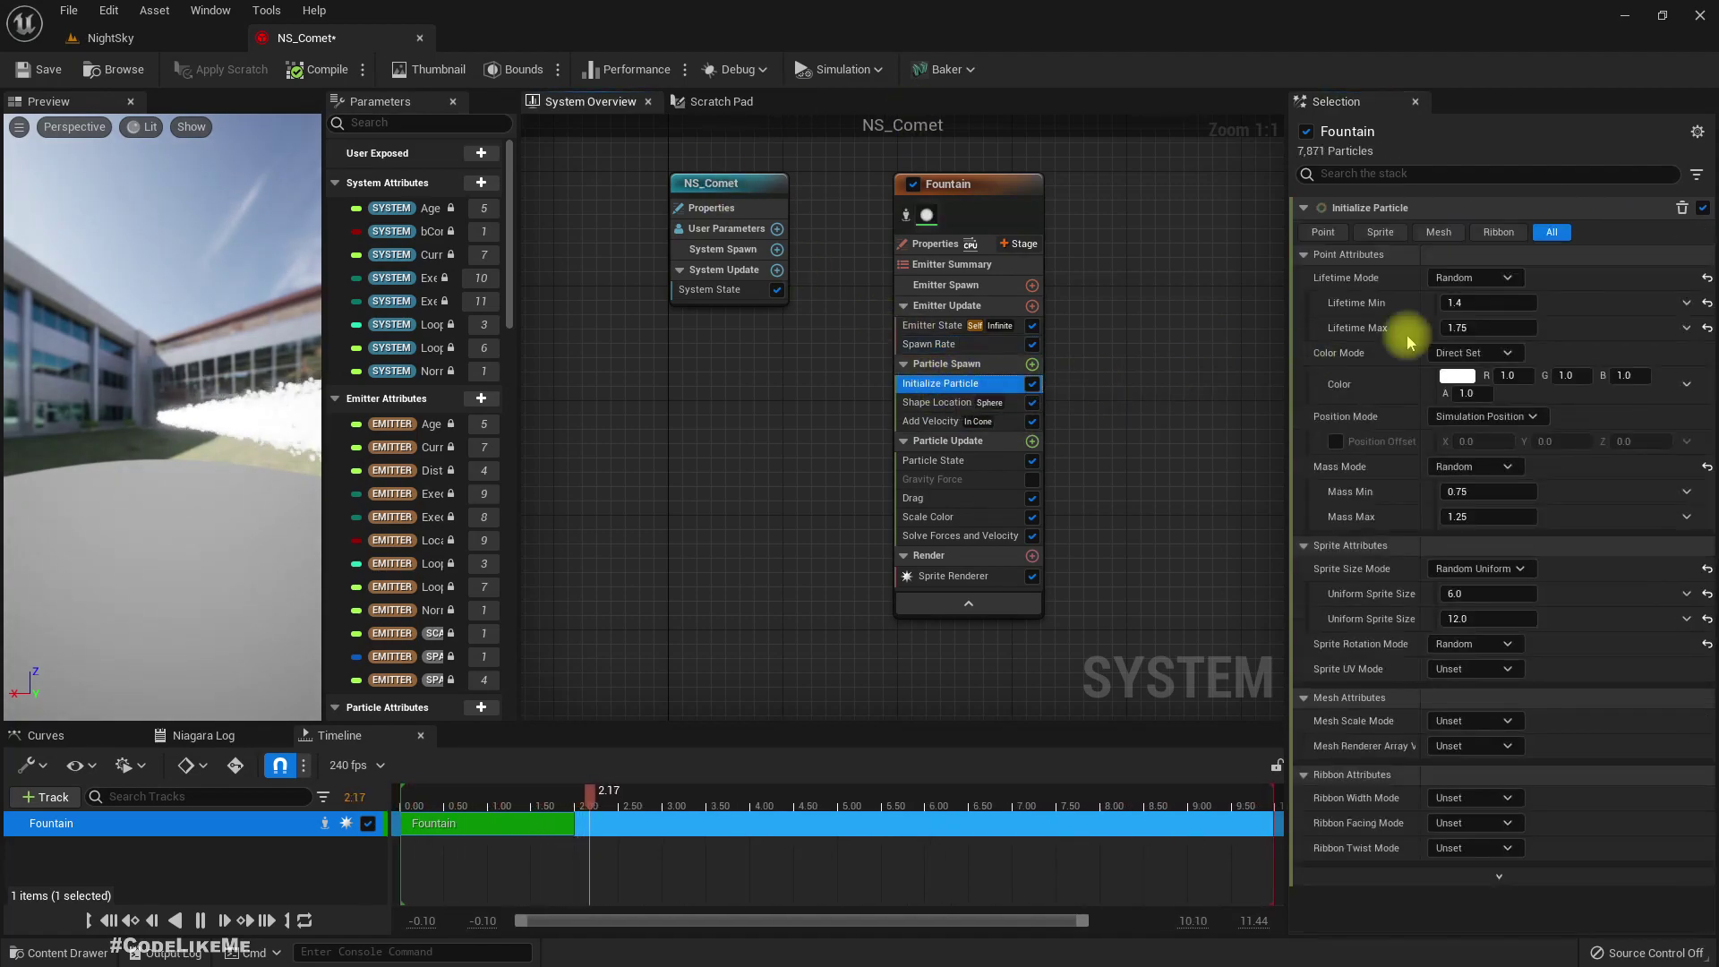
left_click(1533, 304)
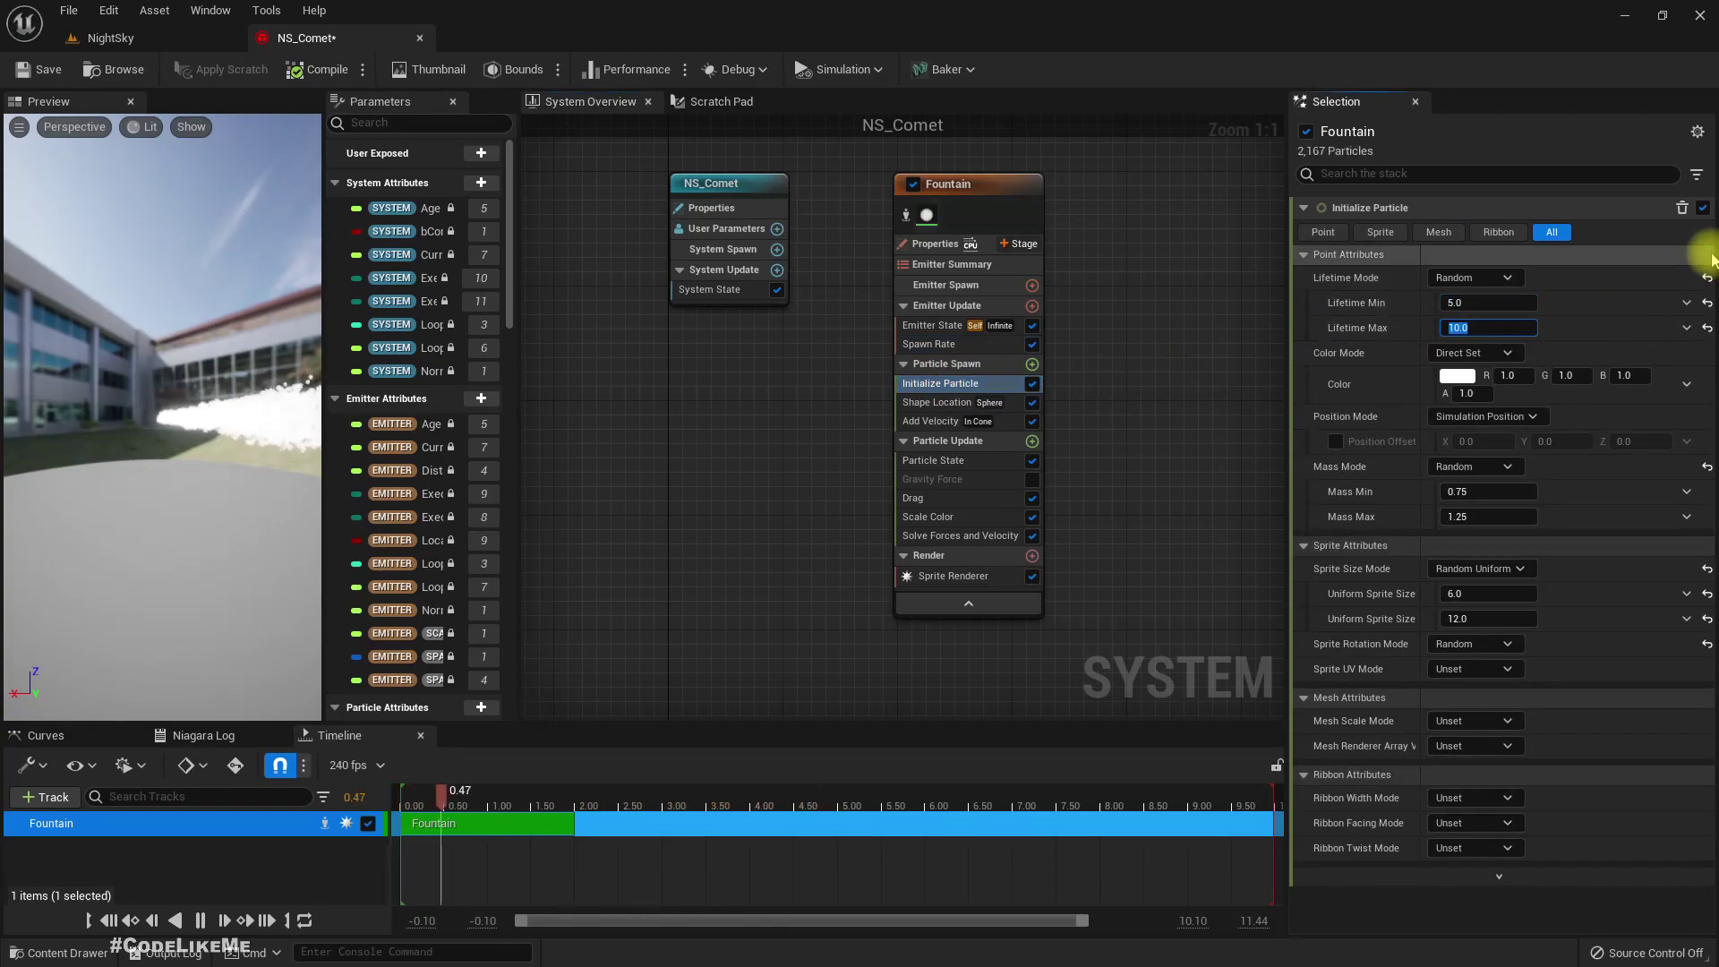
left_click(188, 37)
right_click_drag(873, 317, 876, 320)
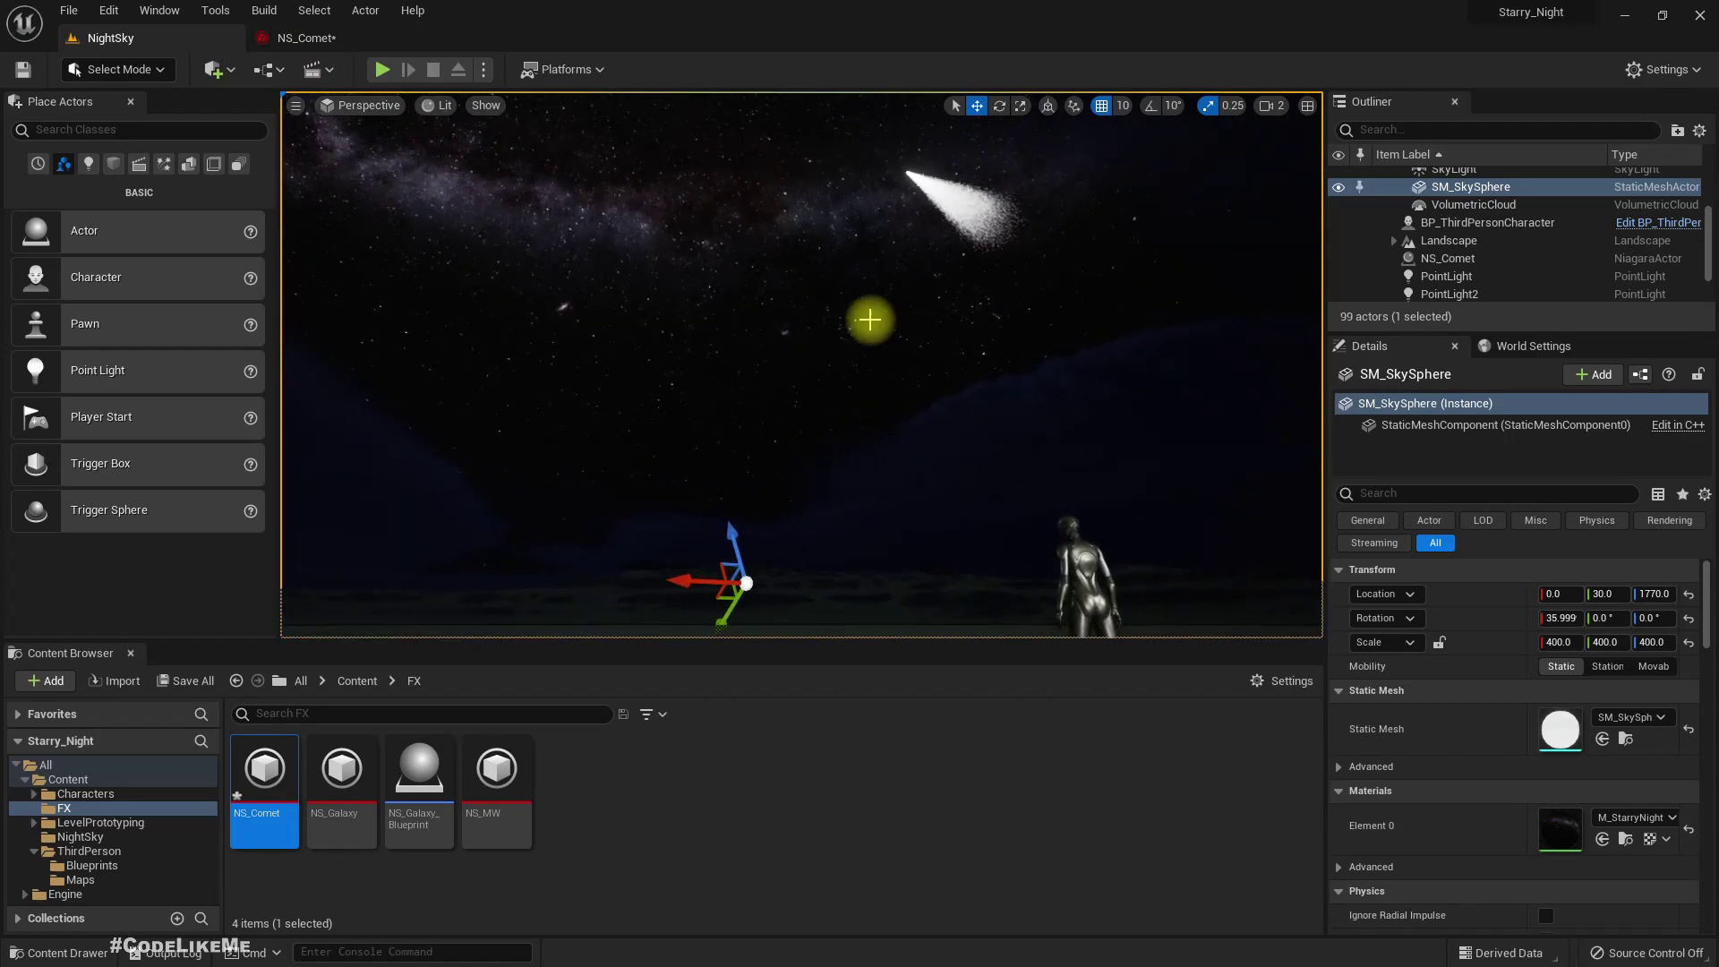
Step: Set the Drag value of the Fountain emitter in NS_Comet to 0.1 and check the tail in the level
left_click(305, 37)
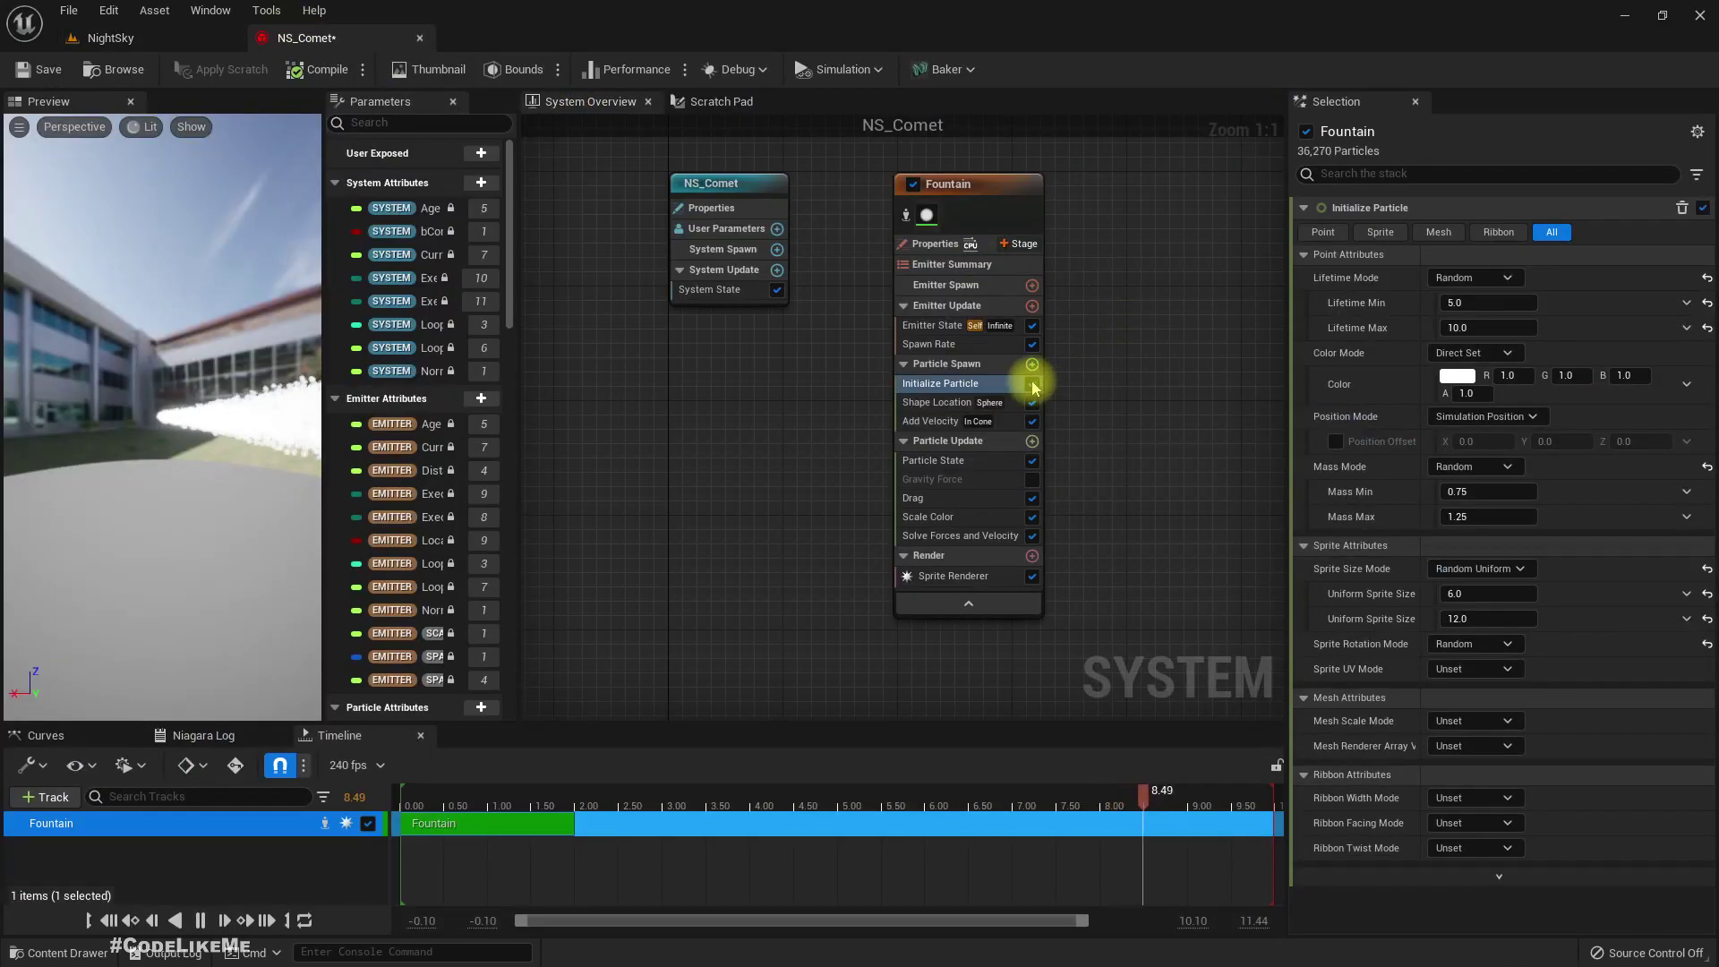
left_click(940, 426)
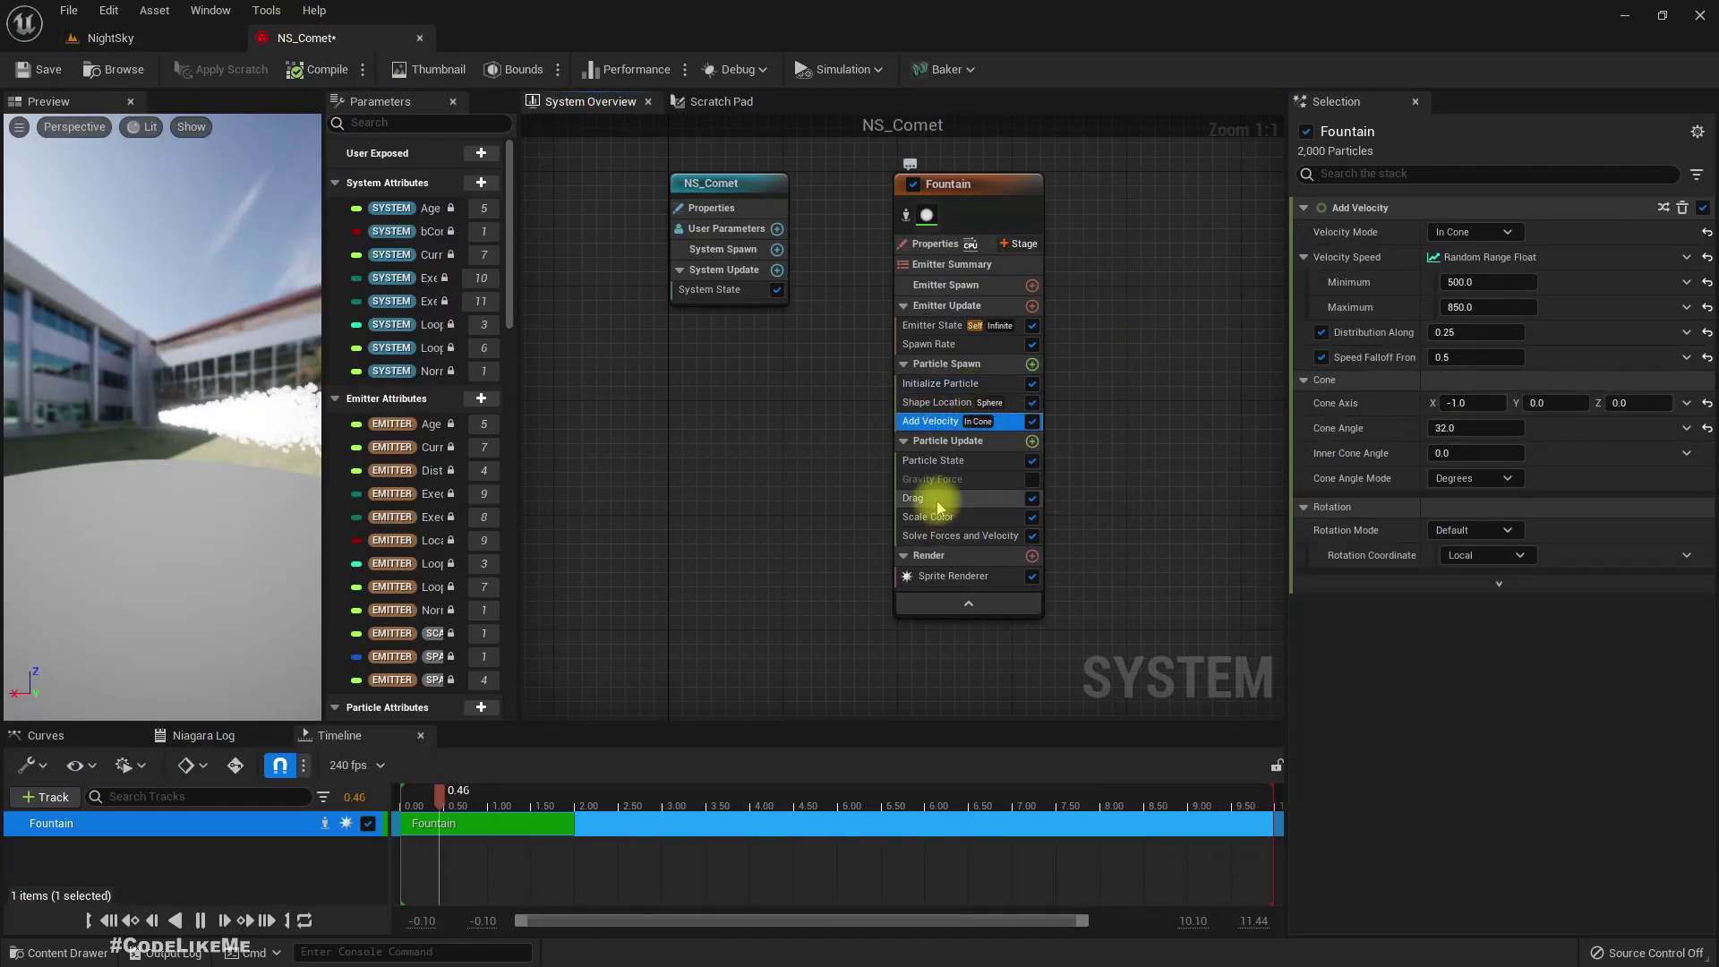
left_click(922, 498)
left_click(1458, 231)
type("0.1")
key("Return")
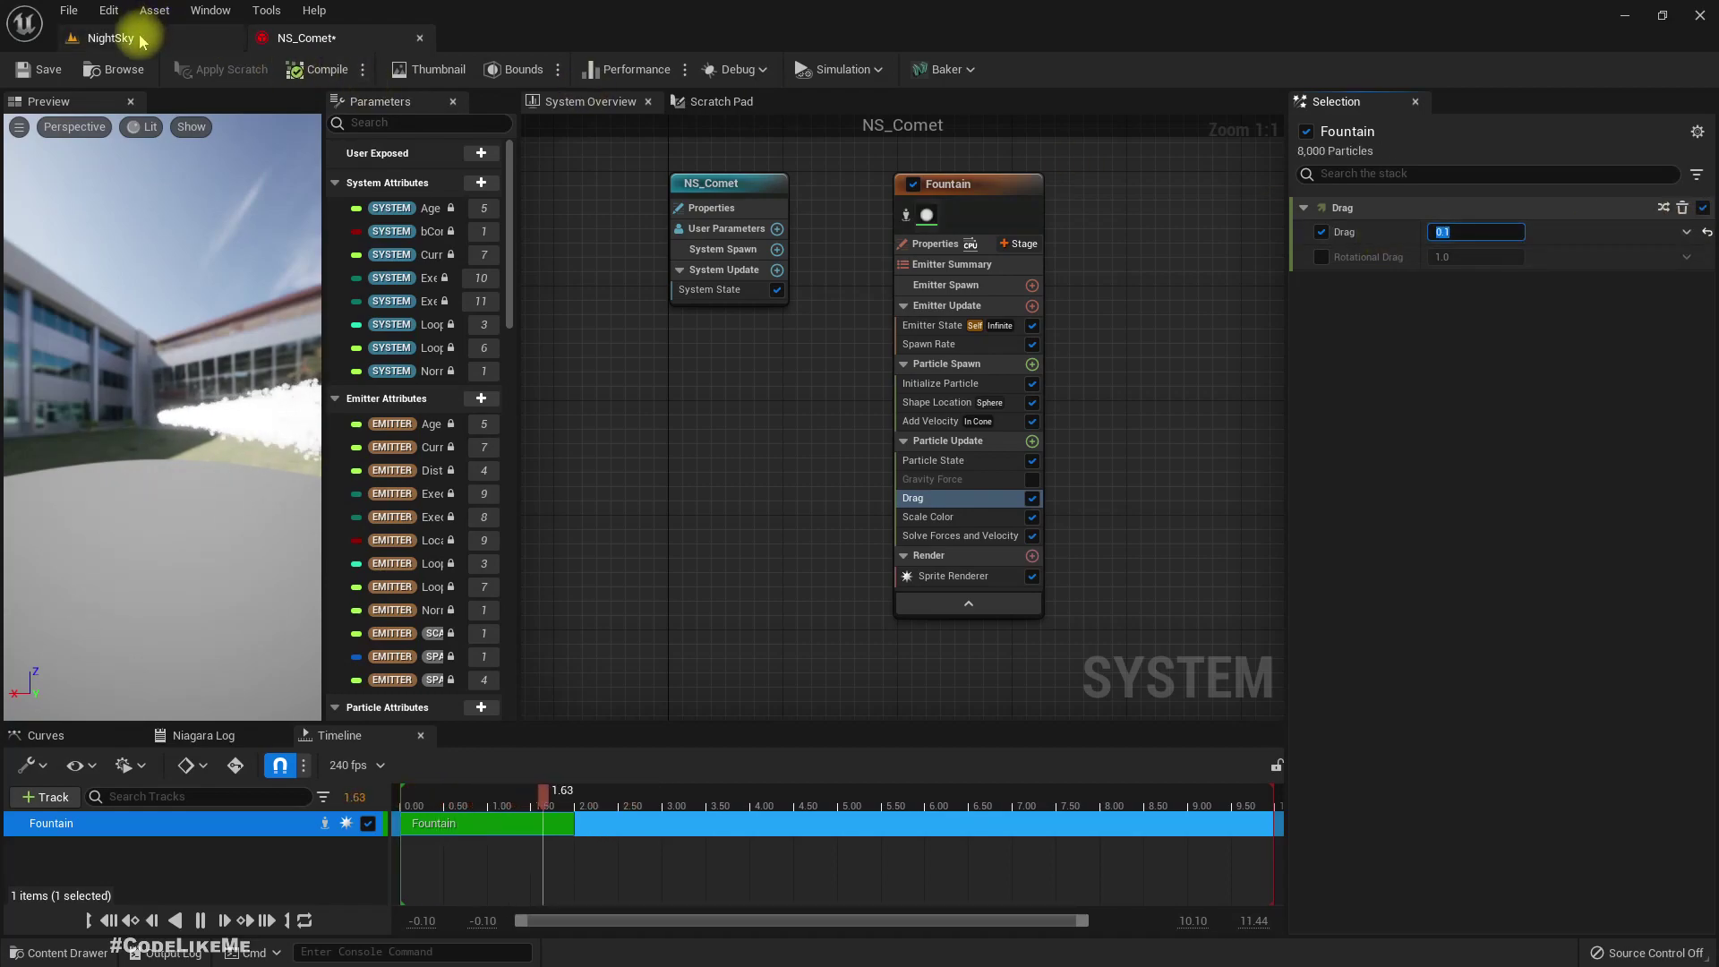
left_click(112, 36)
mouse_move(969, 452)
right_mouse_down()
mouse_move(944, 410)
mouse_move(979, 444)
right_mouse_up()
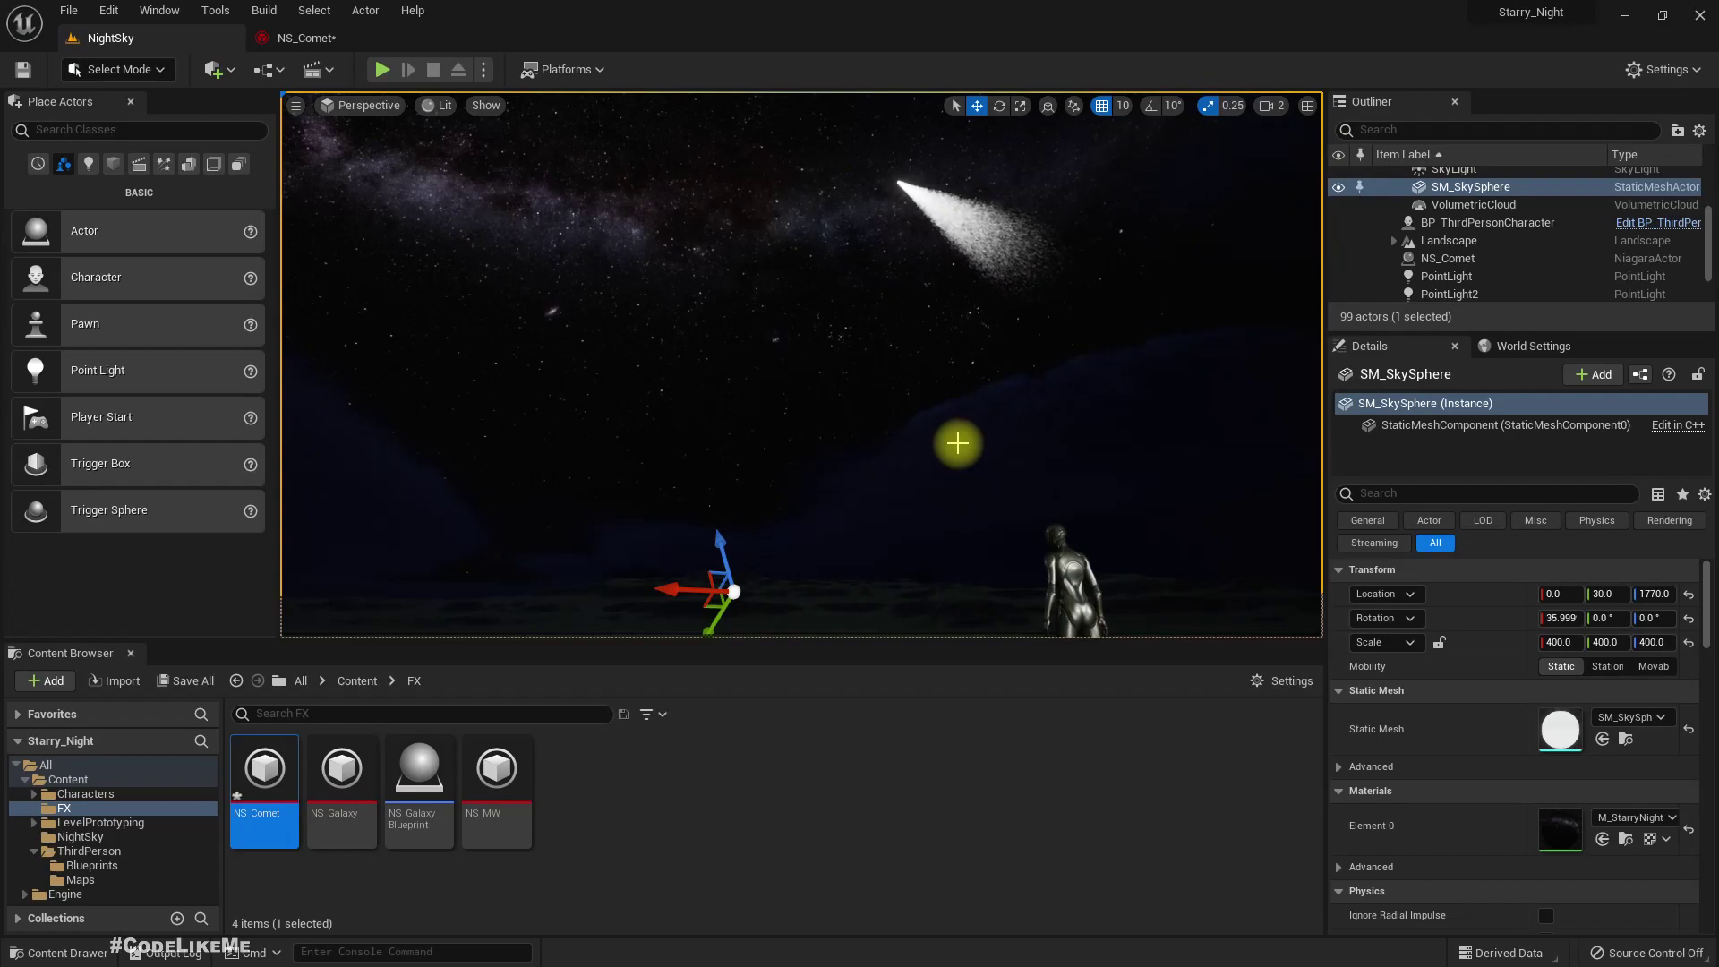
Step: Try a Cone Angle of 5 in the Fountain emitter's Add Velocity module and view the comet in the level
left_click(293, 40)
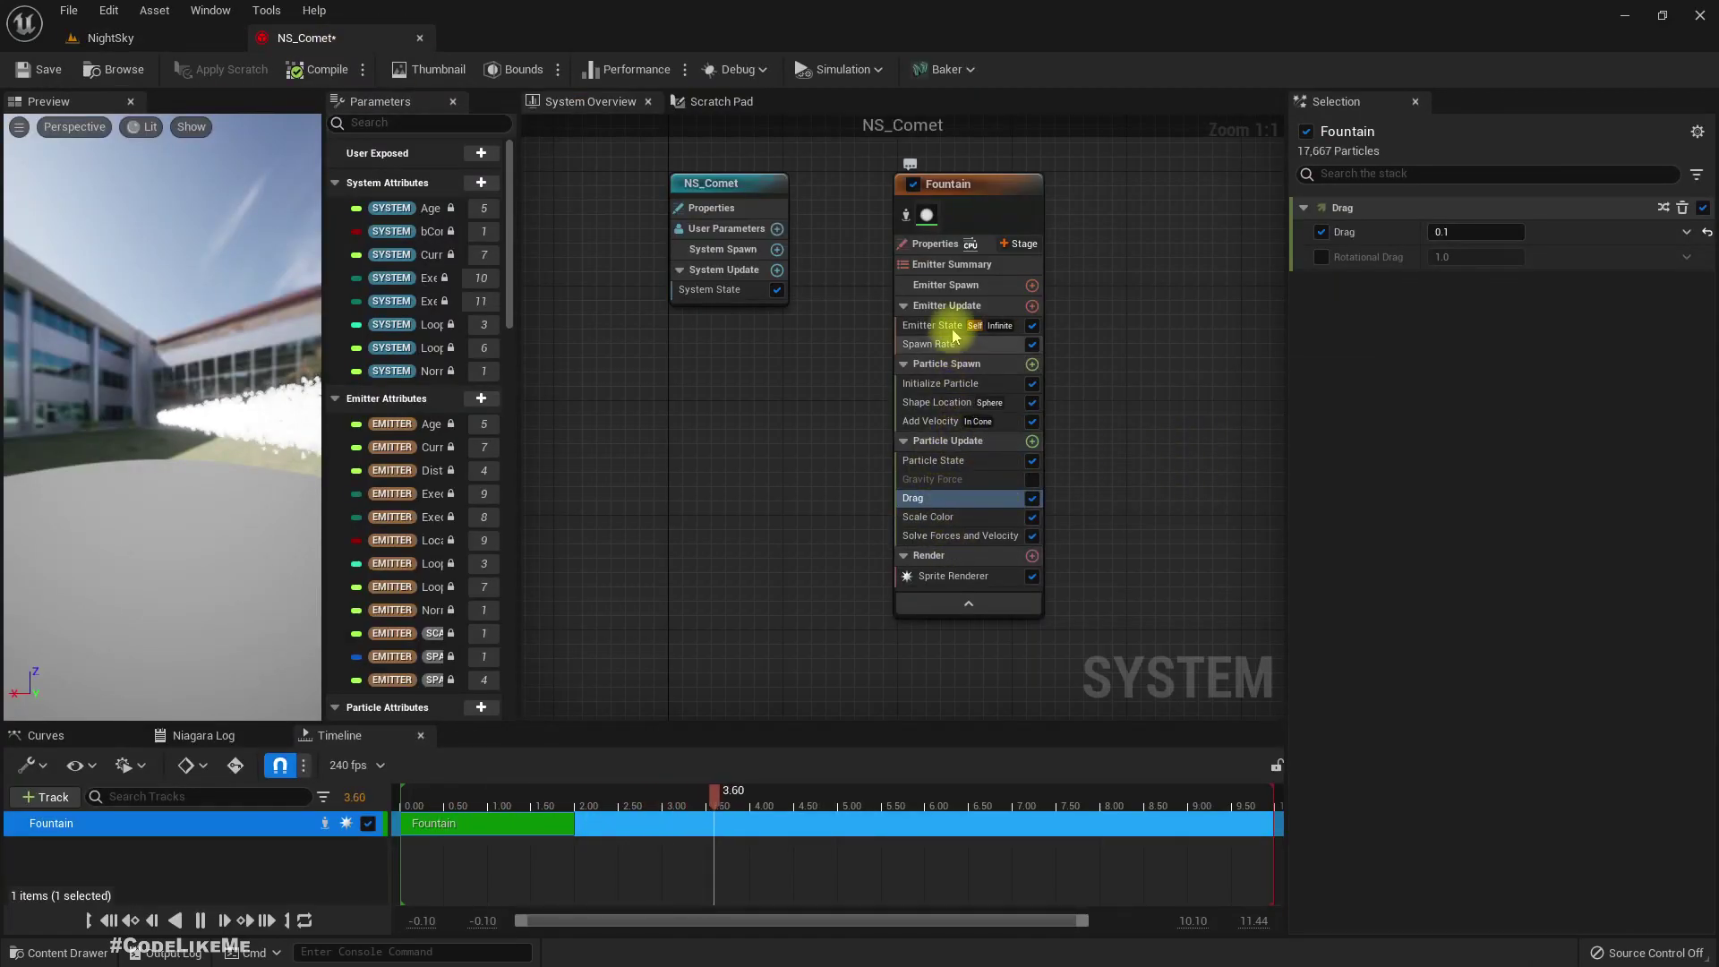
left_click(969, 421)
left_click(1465, 428)
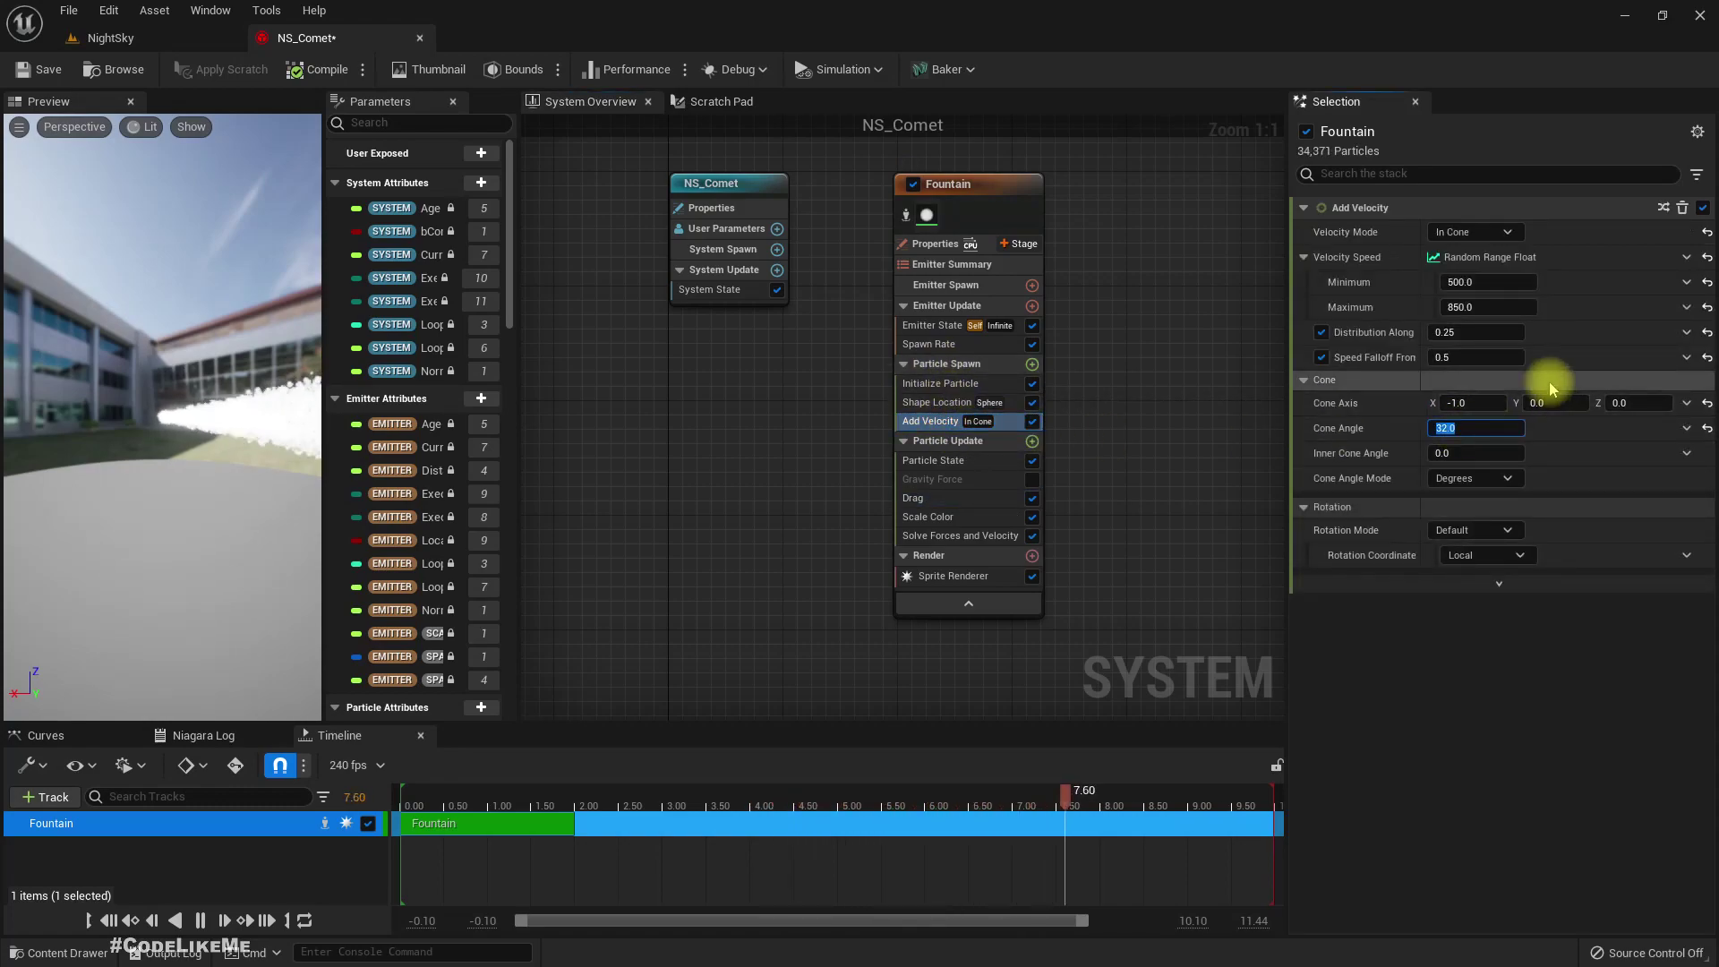
left_click(108, 38)
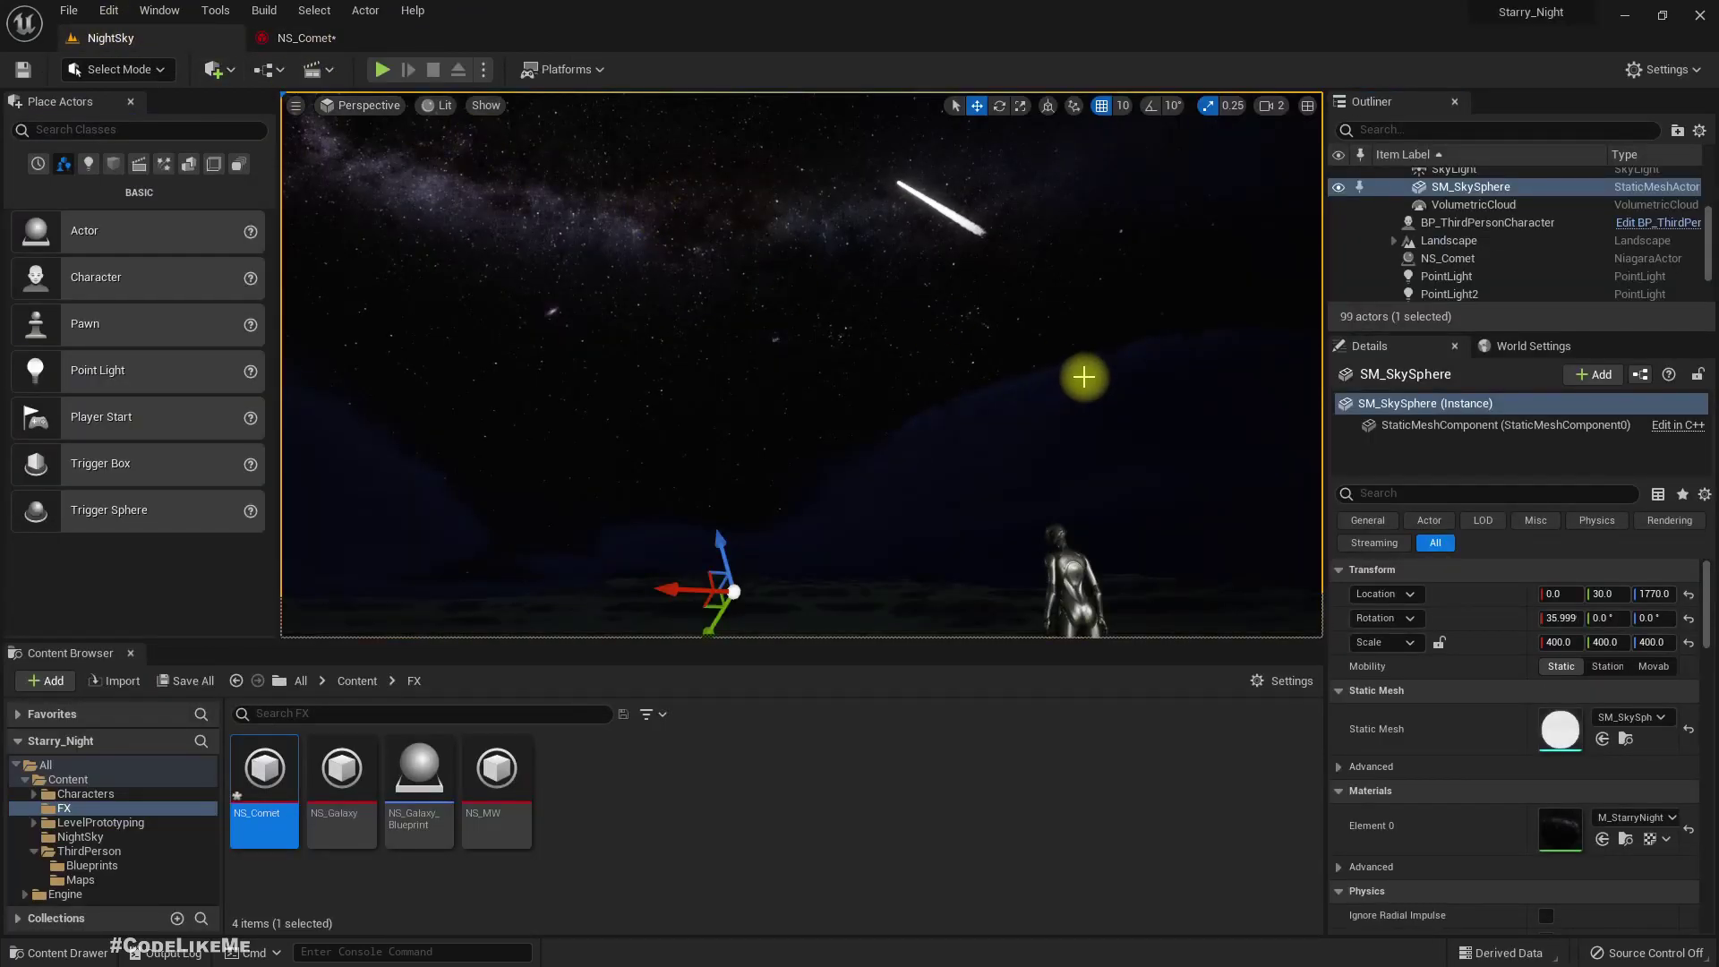
Step: Set the Add Velocity Cone Angle to 10 and check the comet's tail in the preview and the NightSky level
left_click(291, 38)
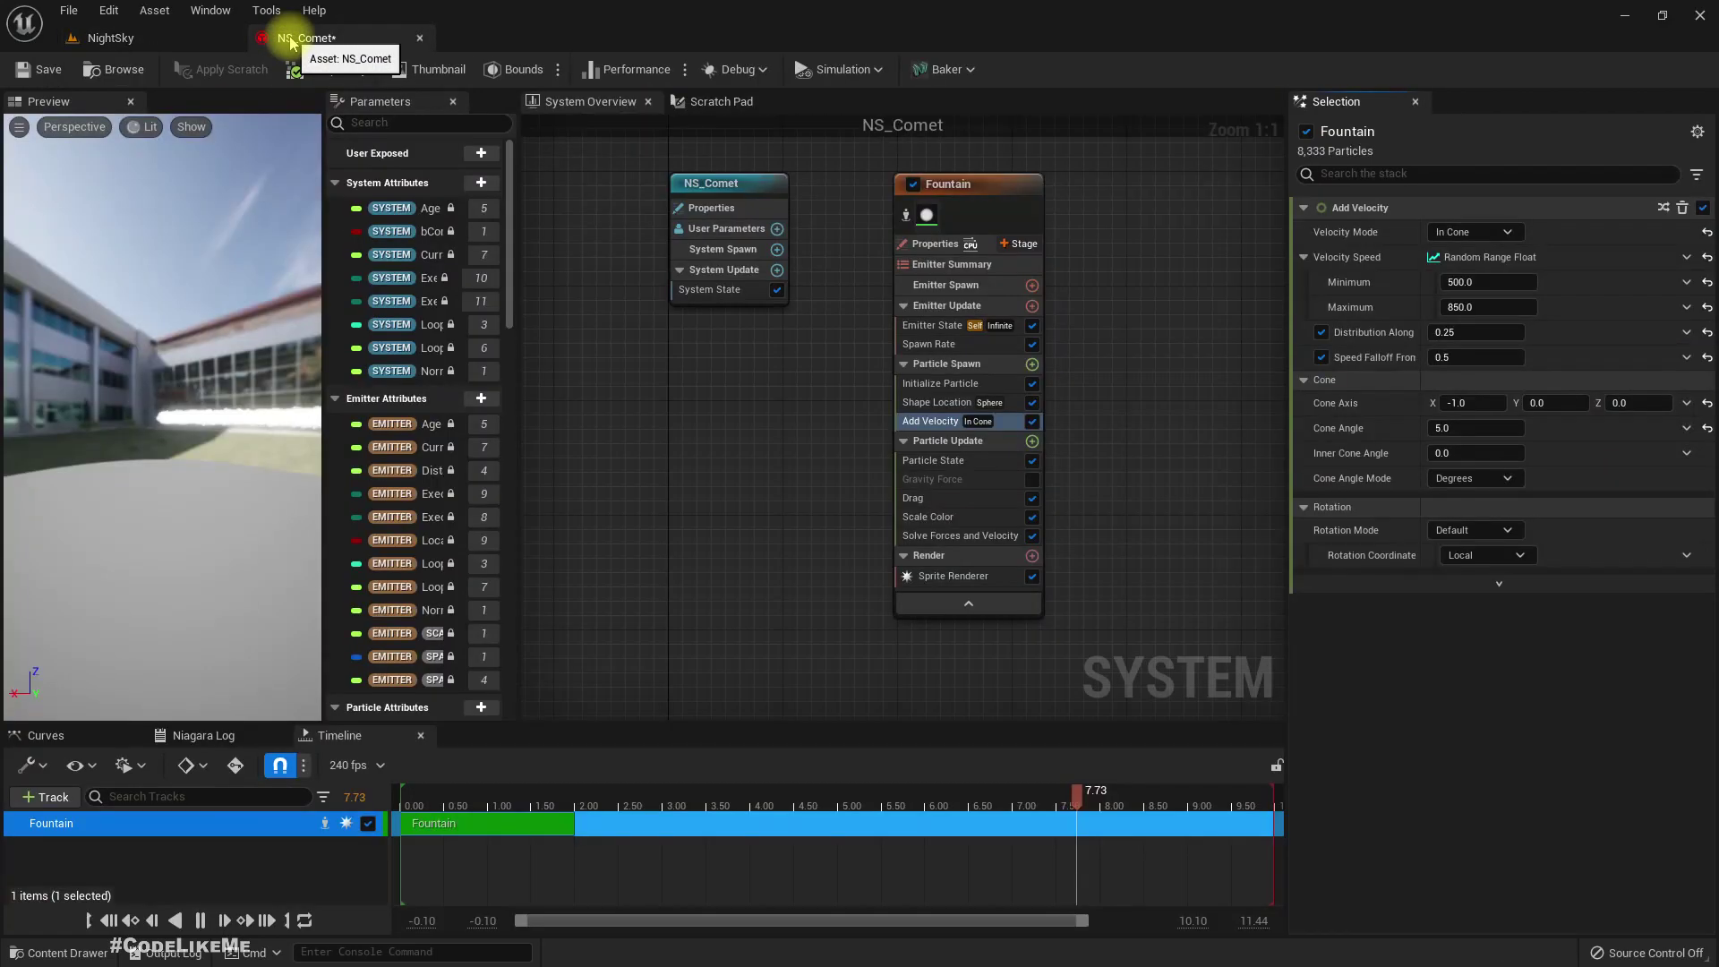
left_click(922, 403)
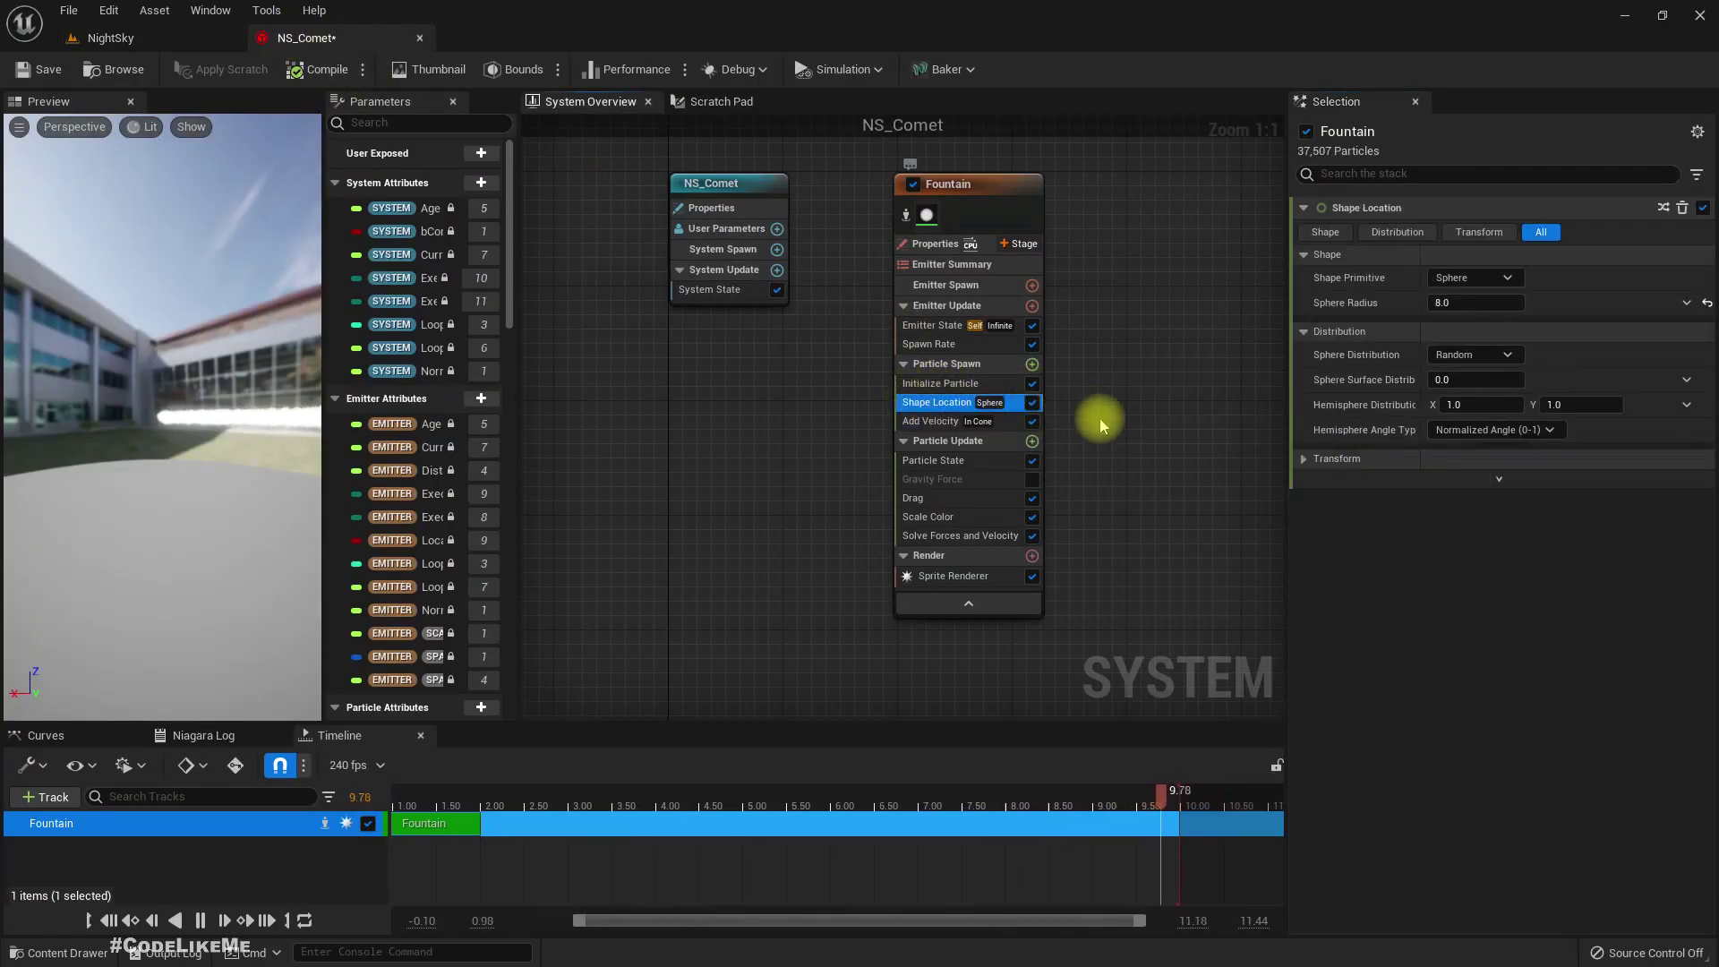
left_click(898, 422)
left_click(1451, 428)
type("10")
key("Return")
mouse_move(134, 409)
right_mouse_down()
mouse_move(133, 466)
mouse_move(134, 403)
mouse_move(153, 474)
mouse_move(153, 421)
right_mouse_up()
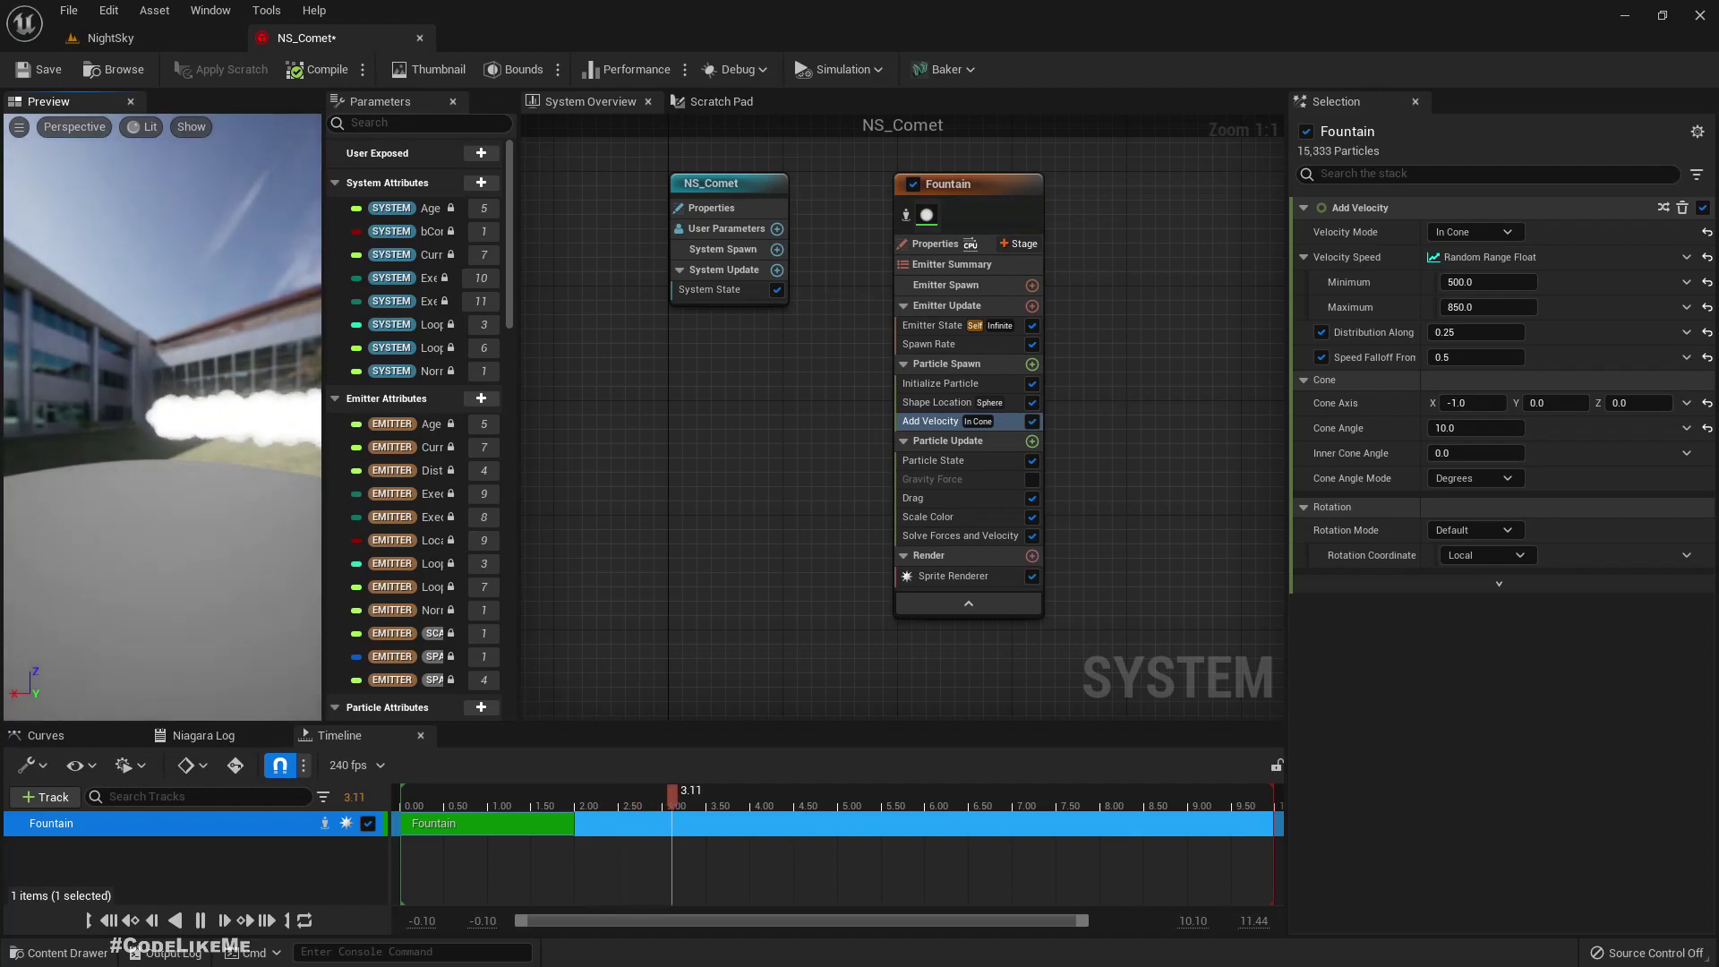
left_click_drag(154, 421, 251, 475)
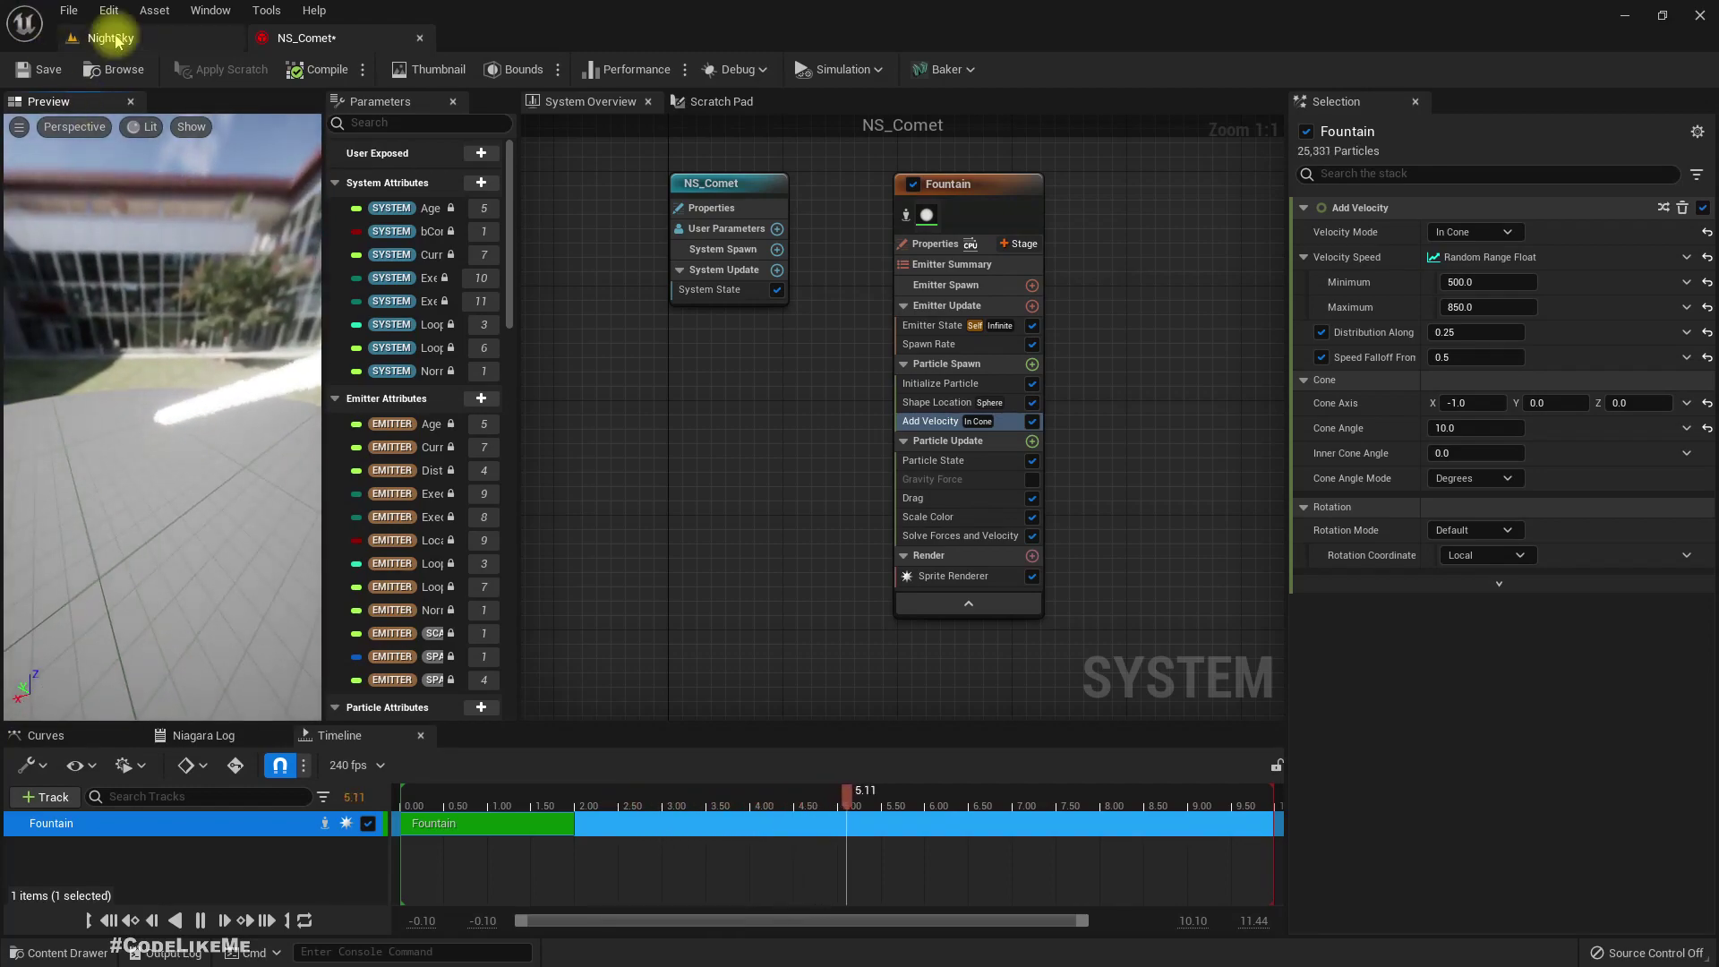
left_click(116, 40)
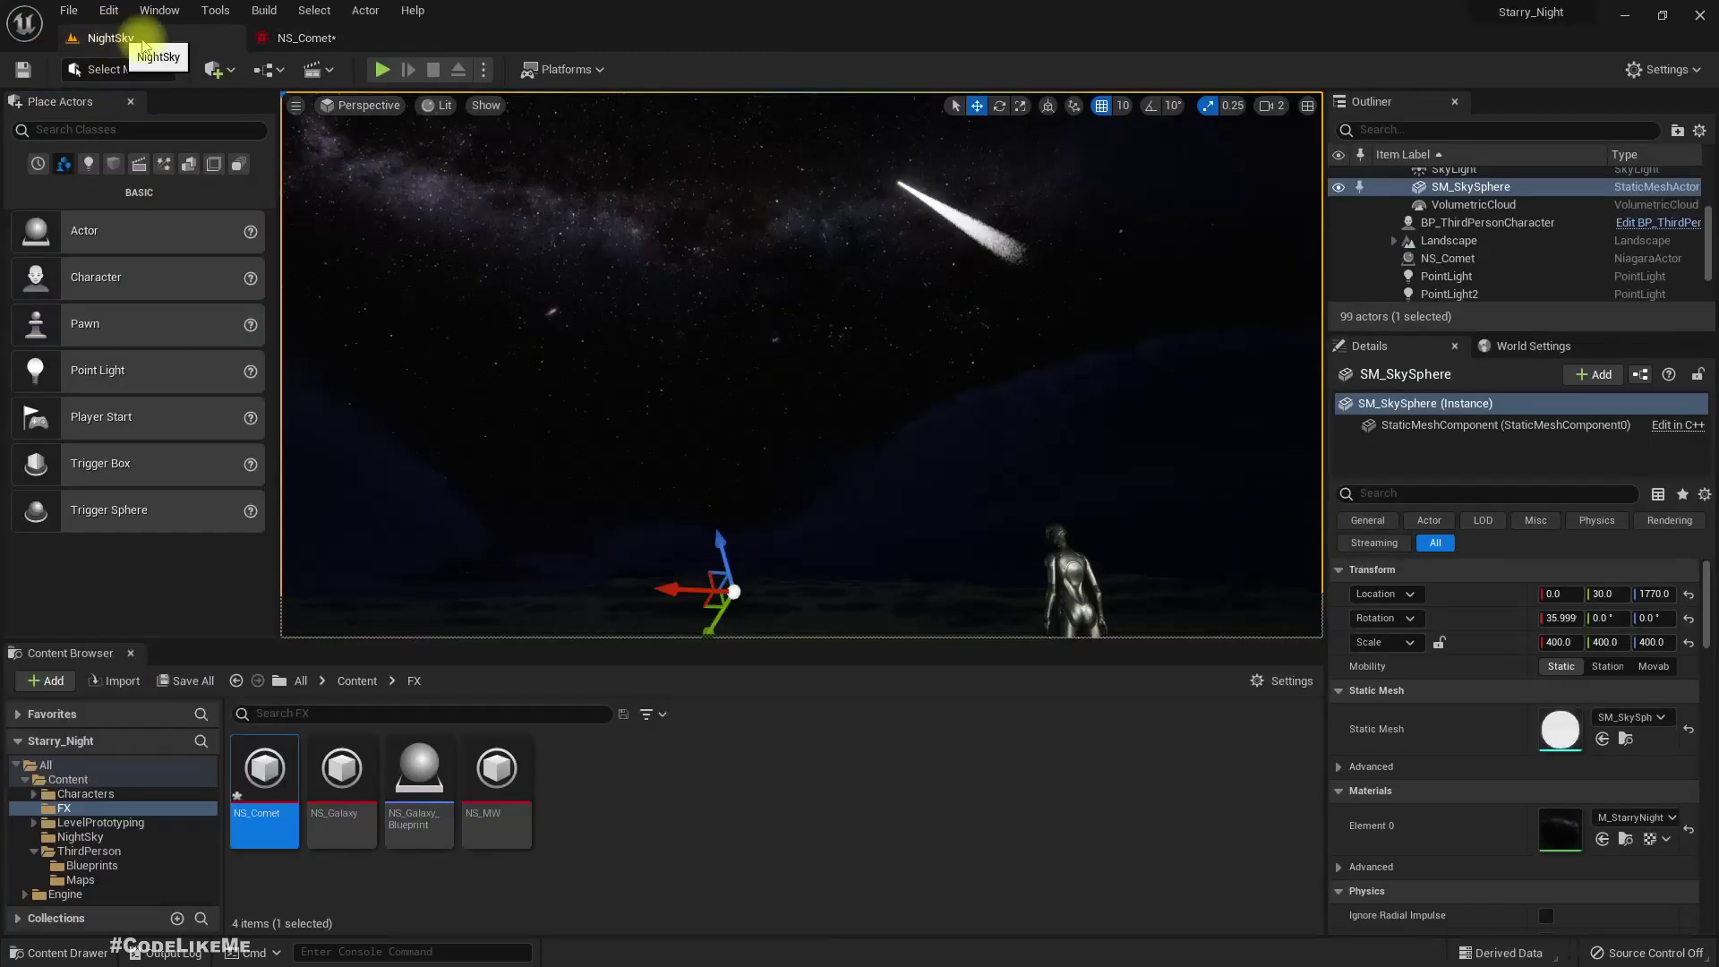
mouse_move(1035, 337)
right_mouse_down()
mouse_move(1001, 306)
mouse_move(1032, 334)
right_mouse_up()
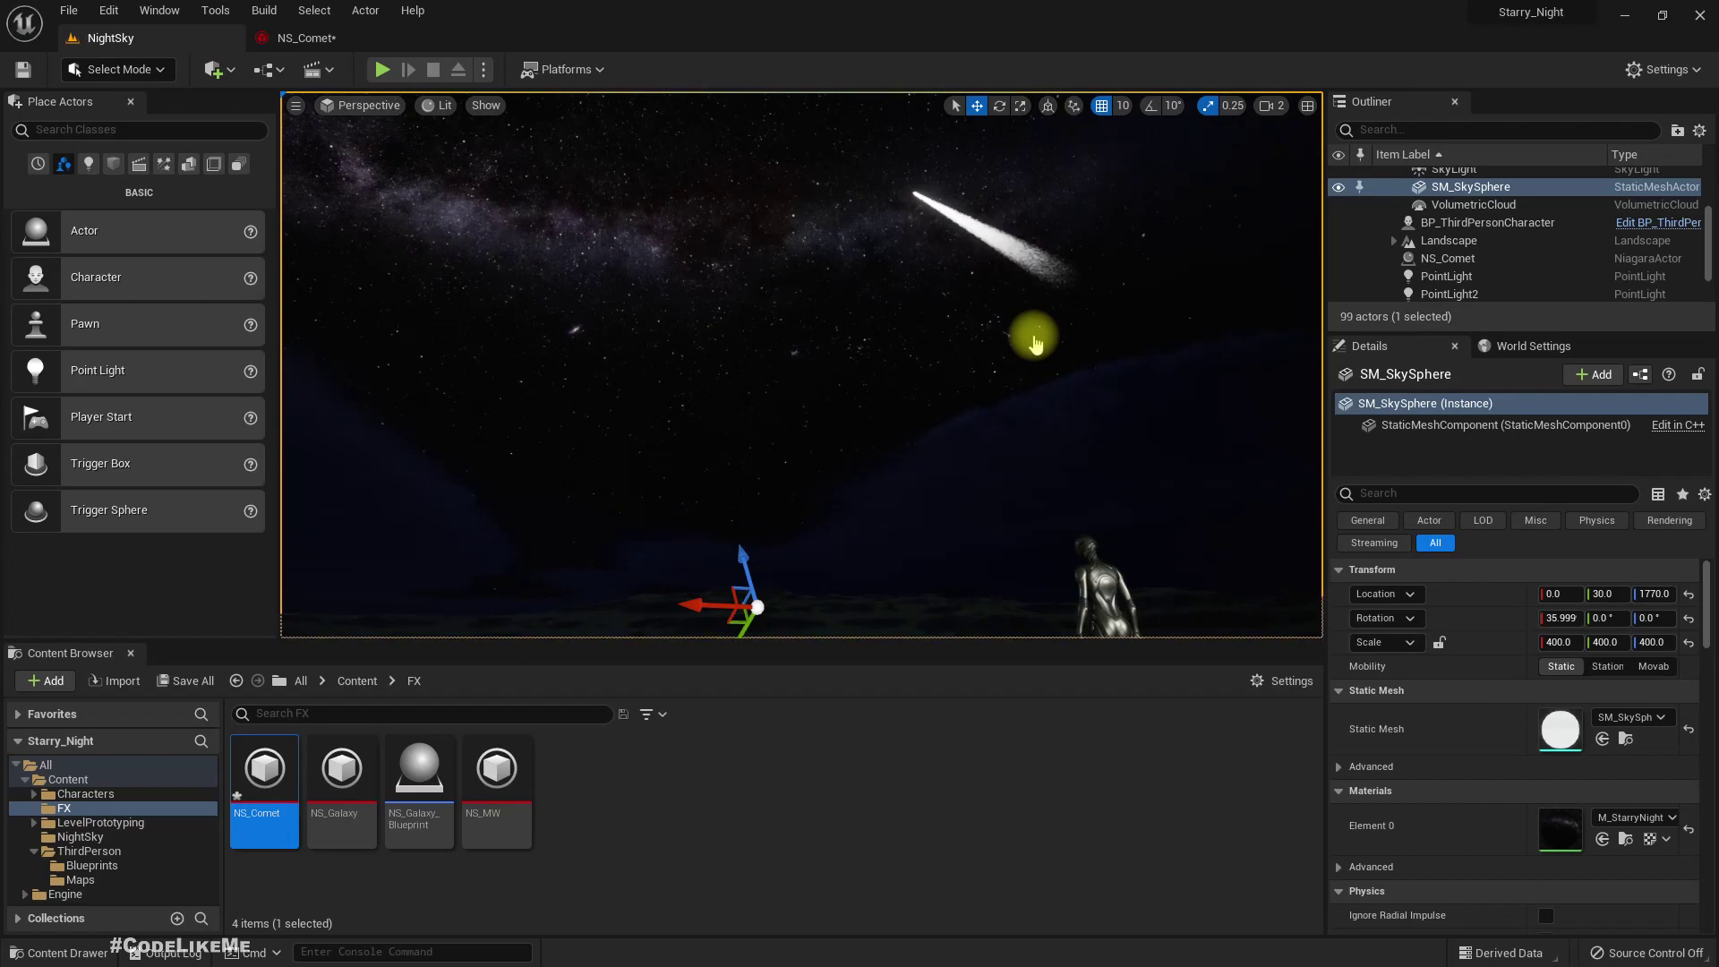
Step: Switch to the browser to examine the Google comet images as reference, and compare them with the comet in the Unreal level
key("alt+Tab")
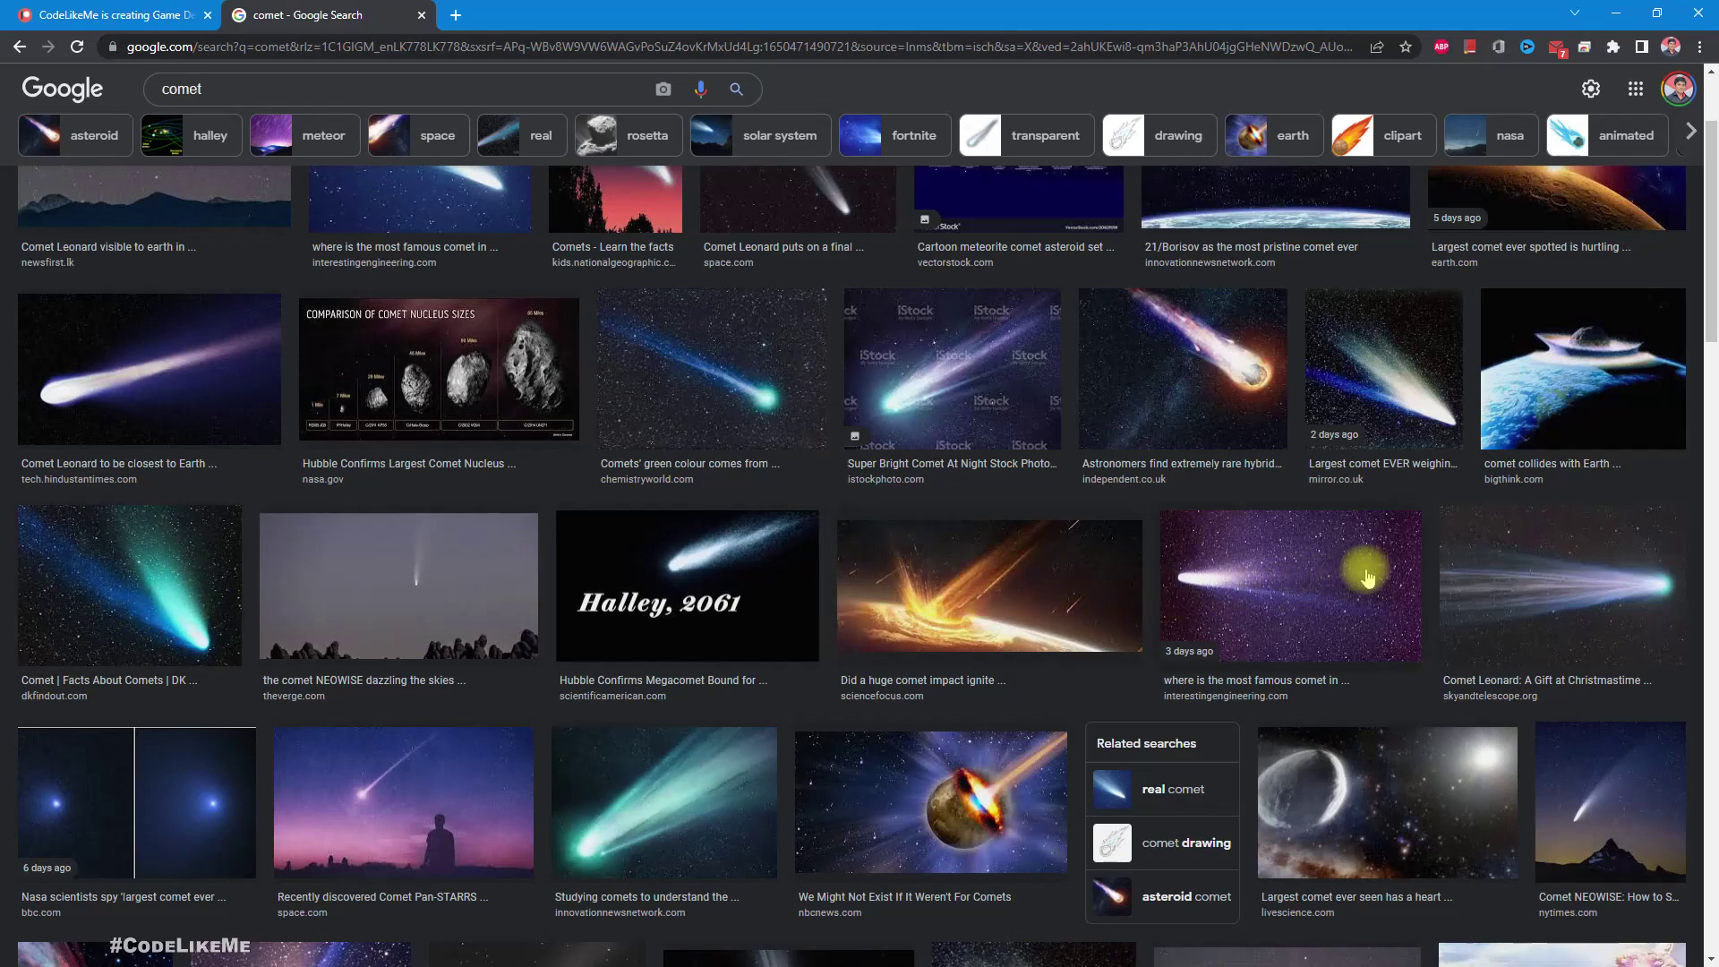
left_click(150, 10)
left_click(280, 11)
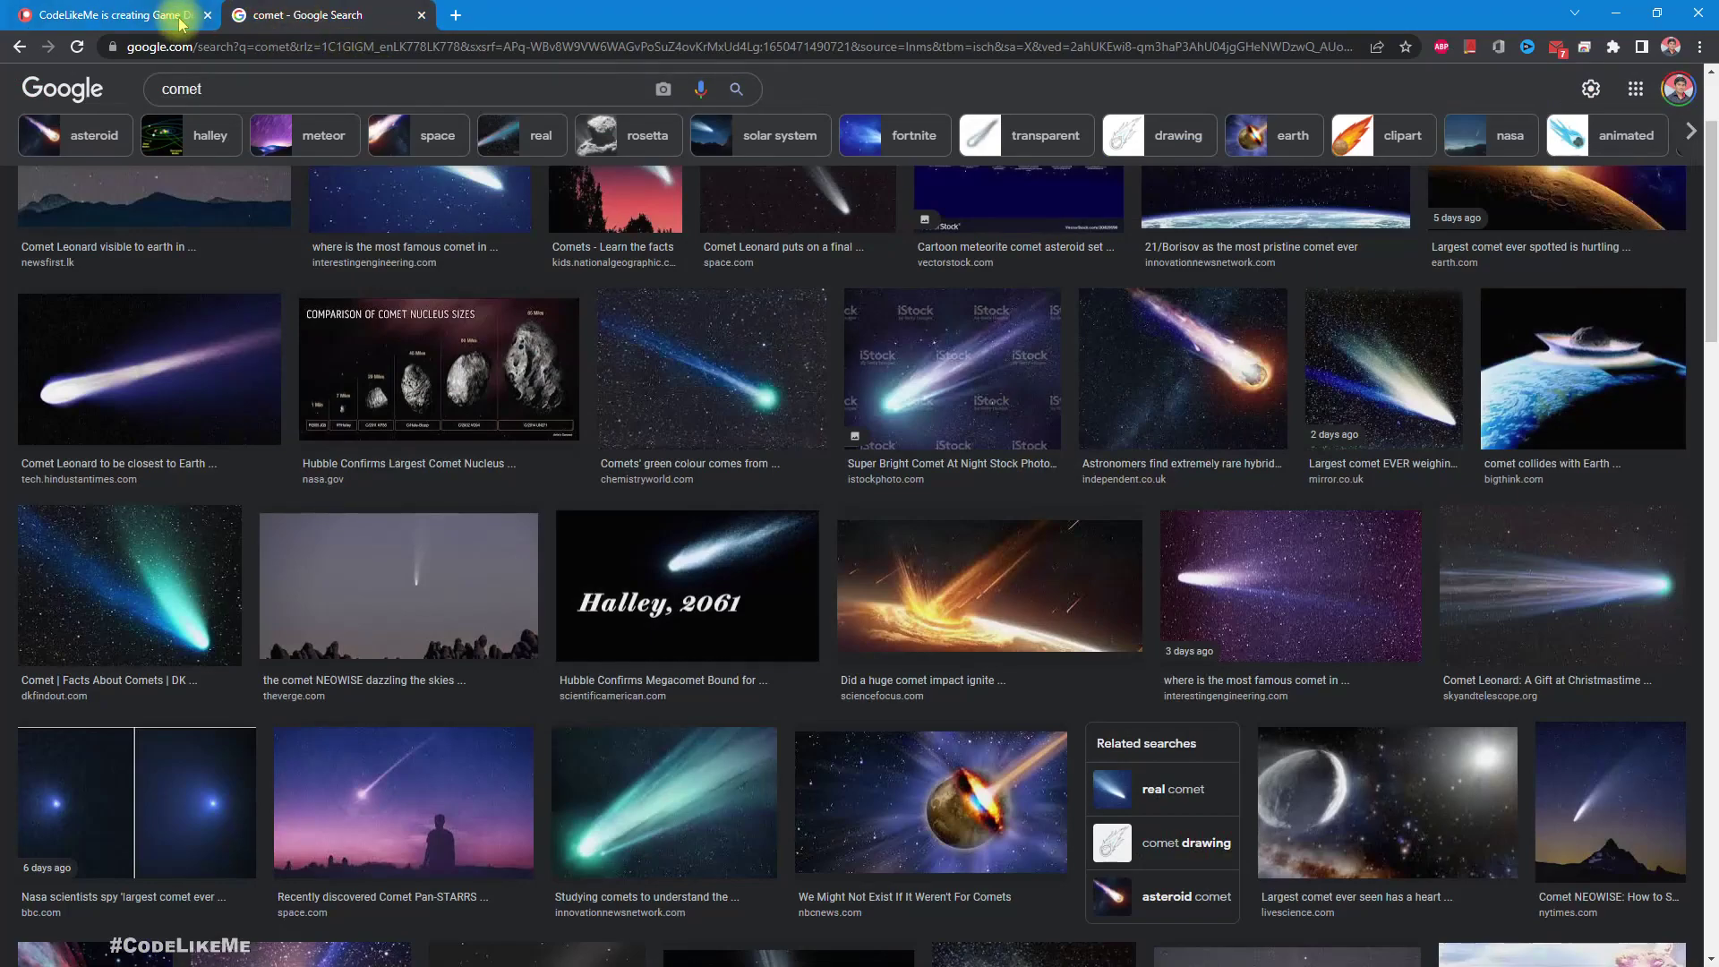
key("alt+Tab")
key("alt+Tab")
key("alt+Tab")
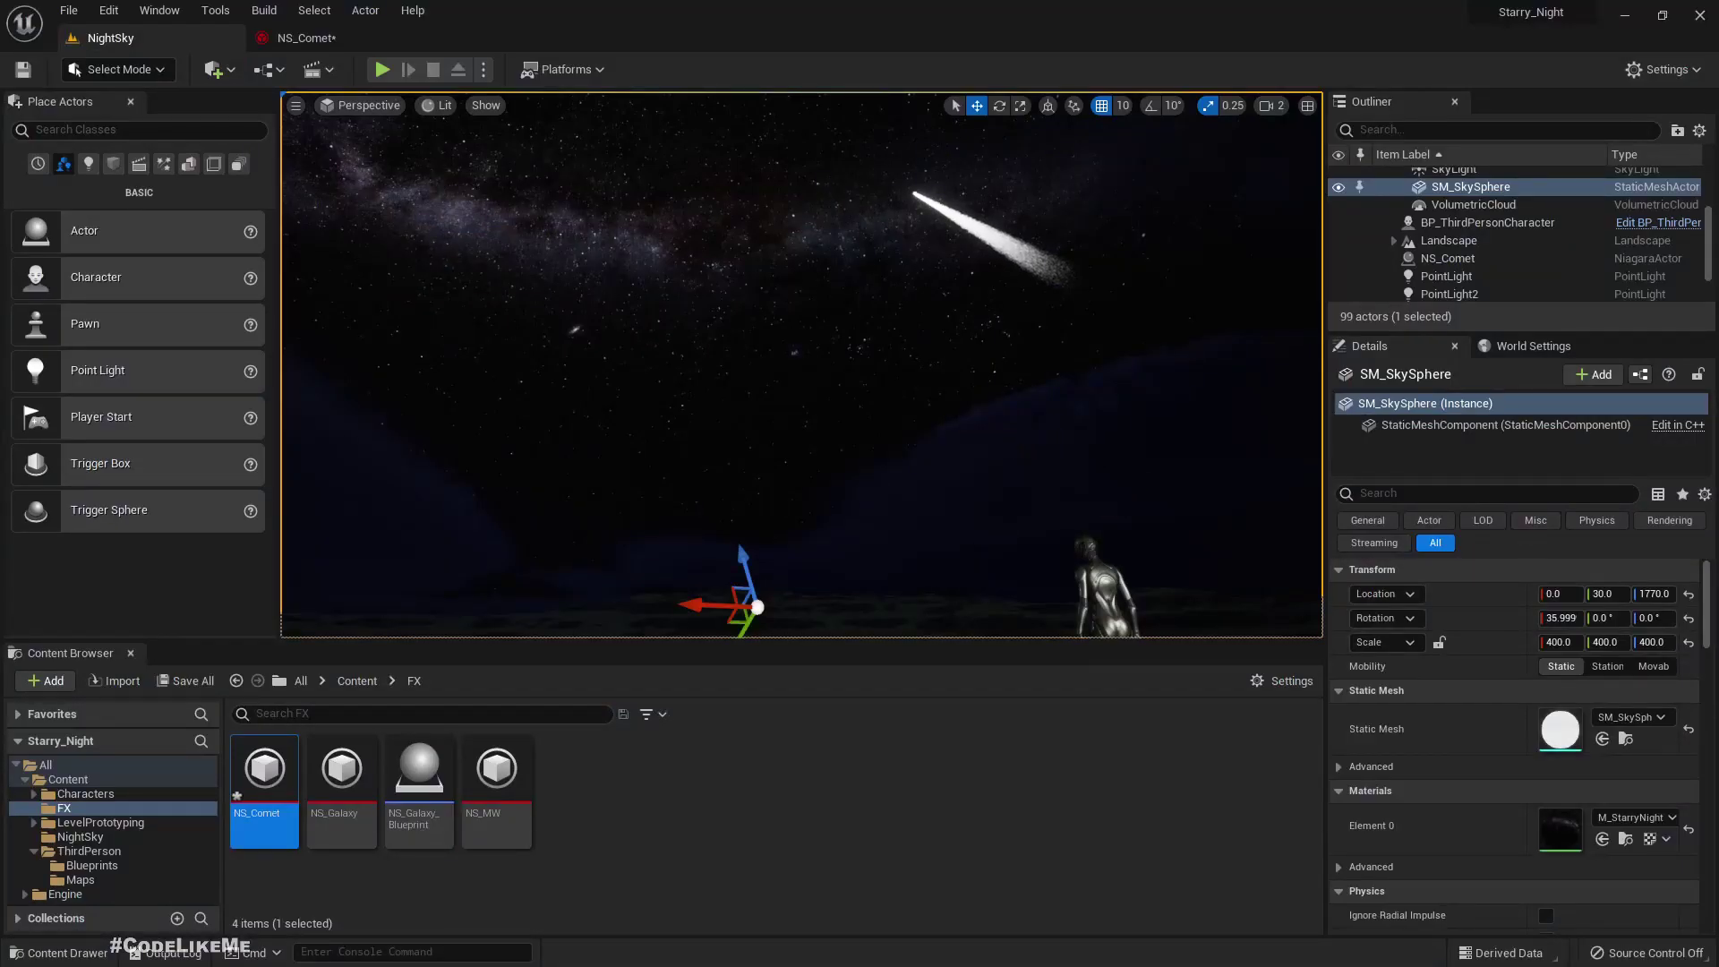
mouse_move(968, 403)
right_mouse_down()
mouse_move(1048, 394)
mouse_move(967, 403)
right_mouse_up()
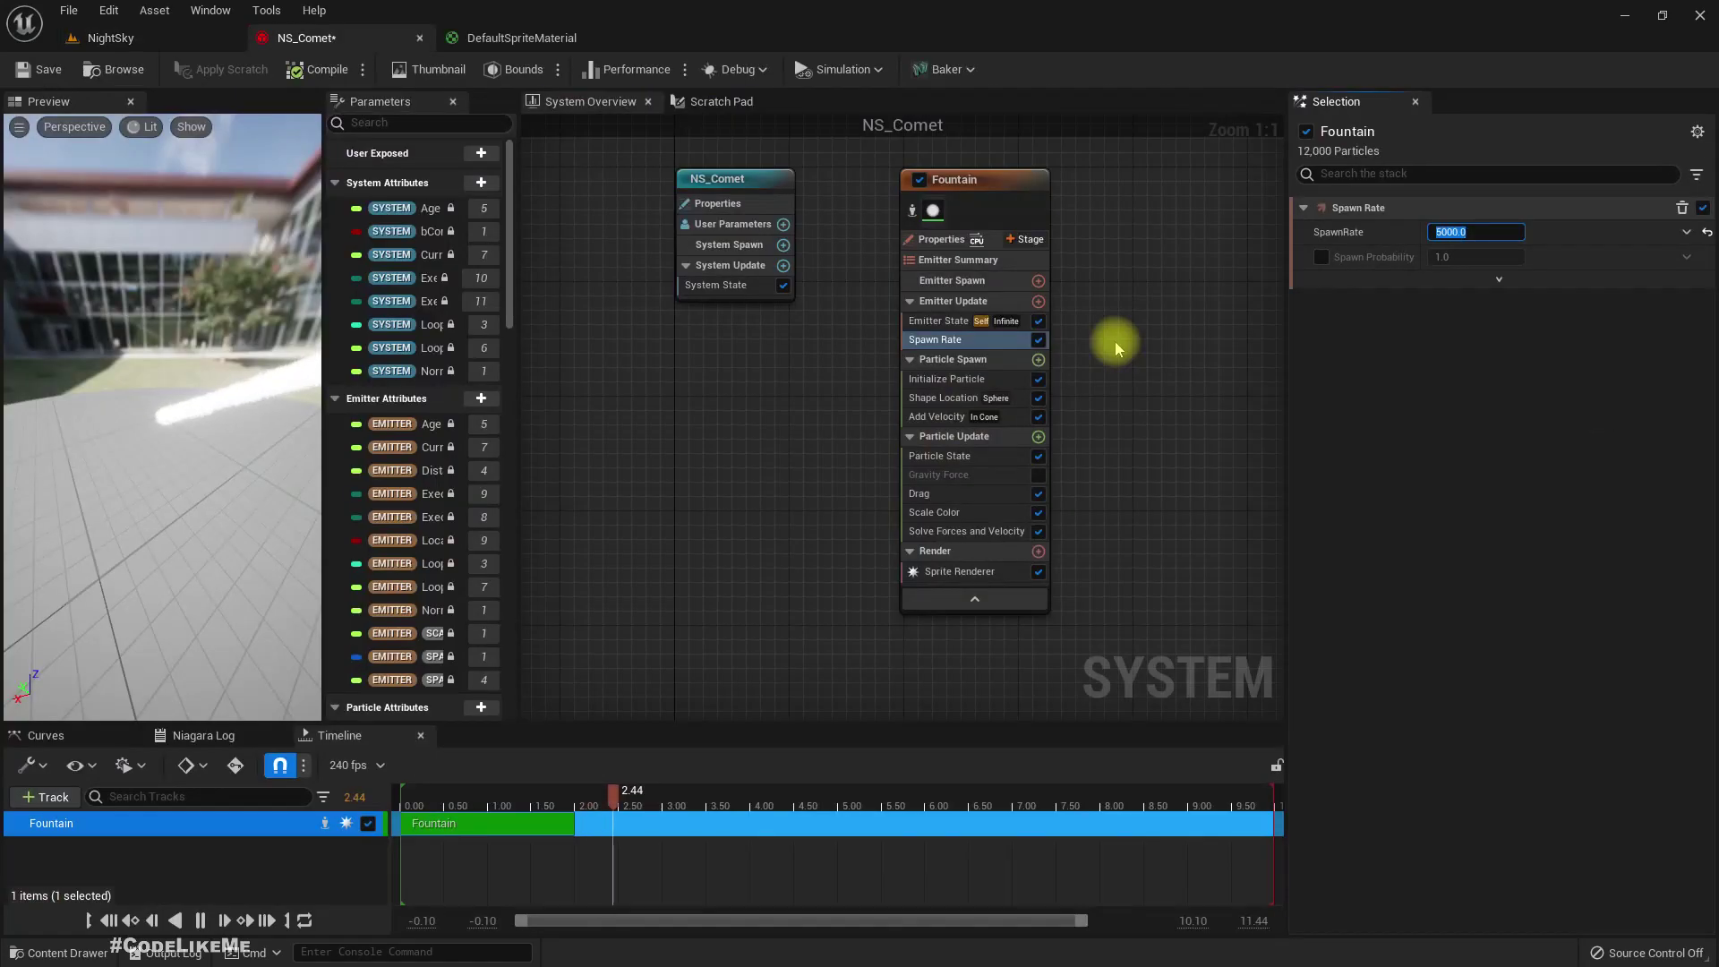
Step: Set the Fountain emitter's Uniform Sprite Size Min to 2 and Max to 5, and check the comet in the level
right_click_drag(836, 455, 800, 466)
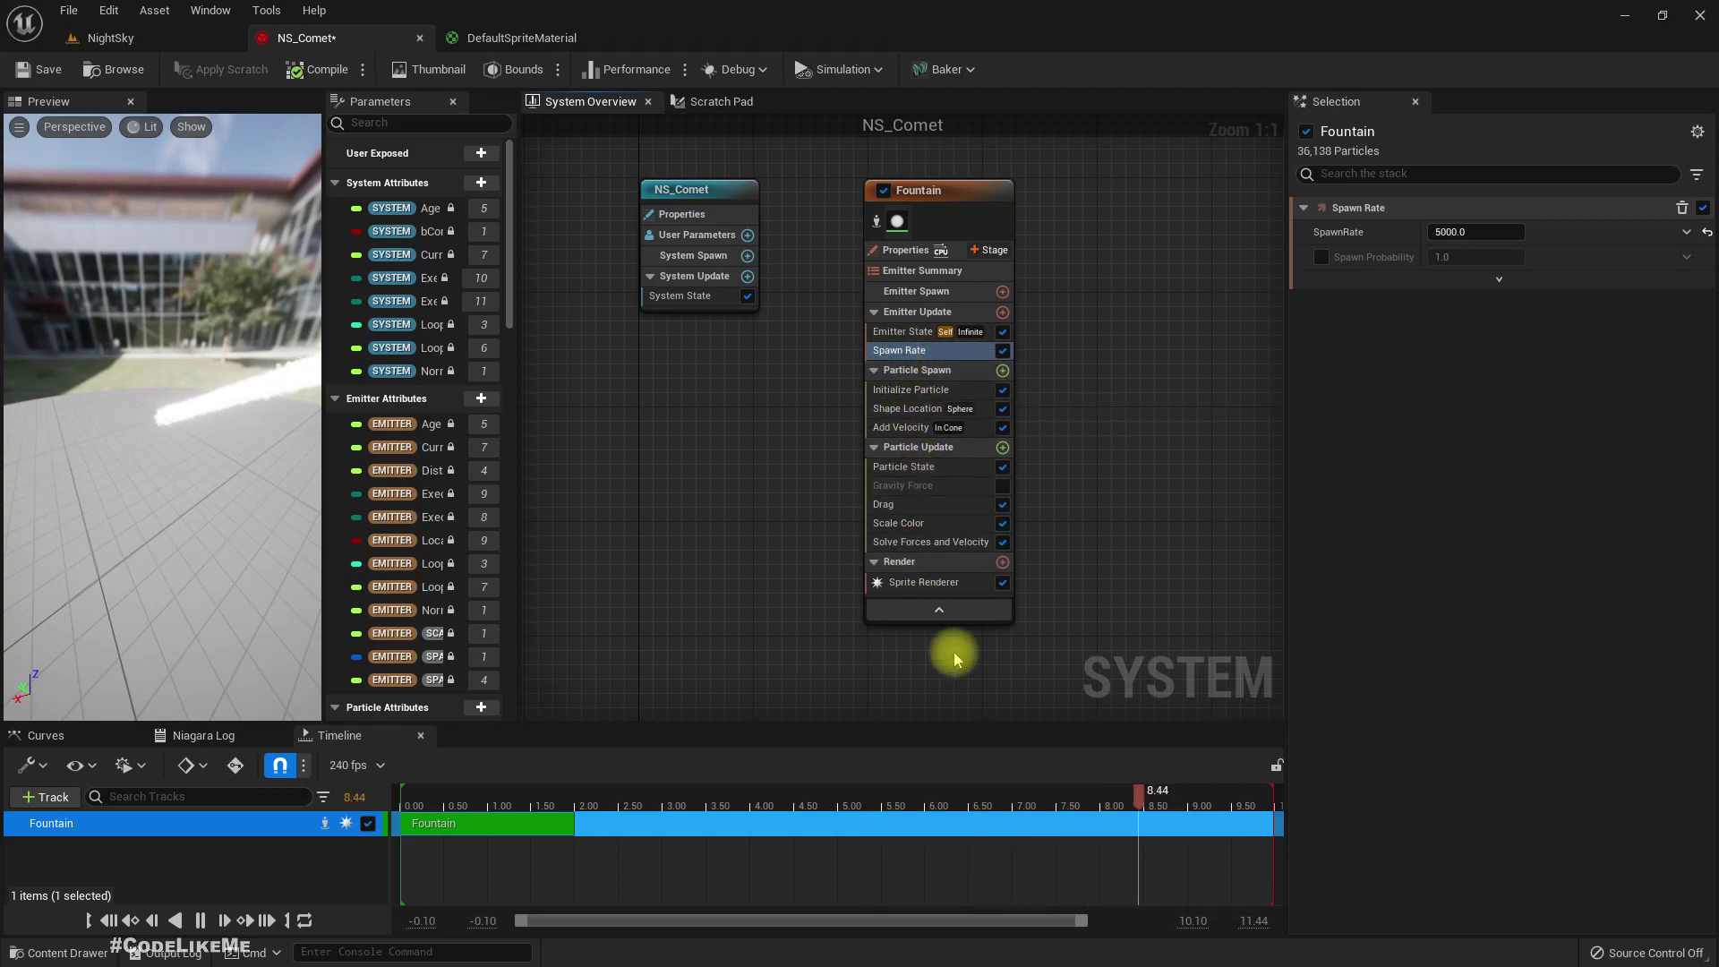
left_click(891, 390)
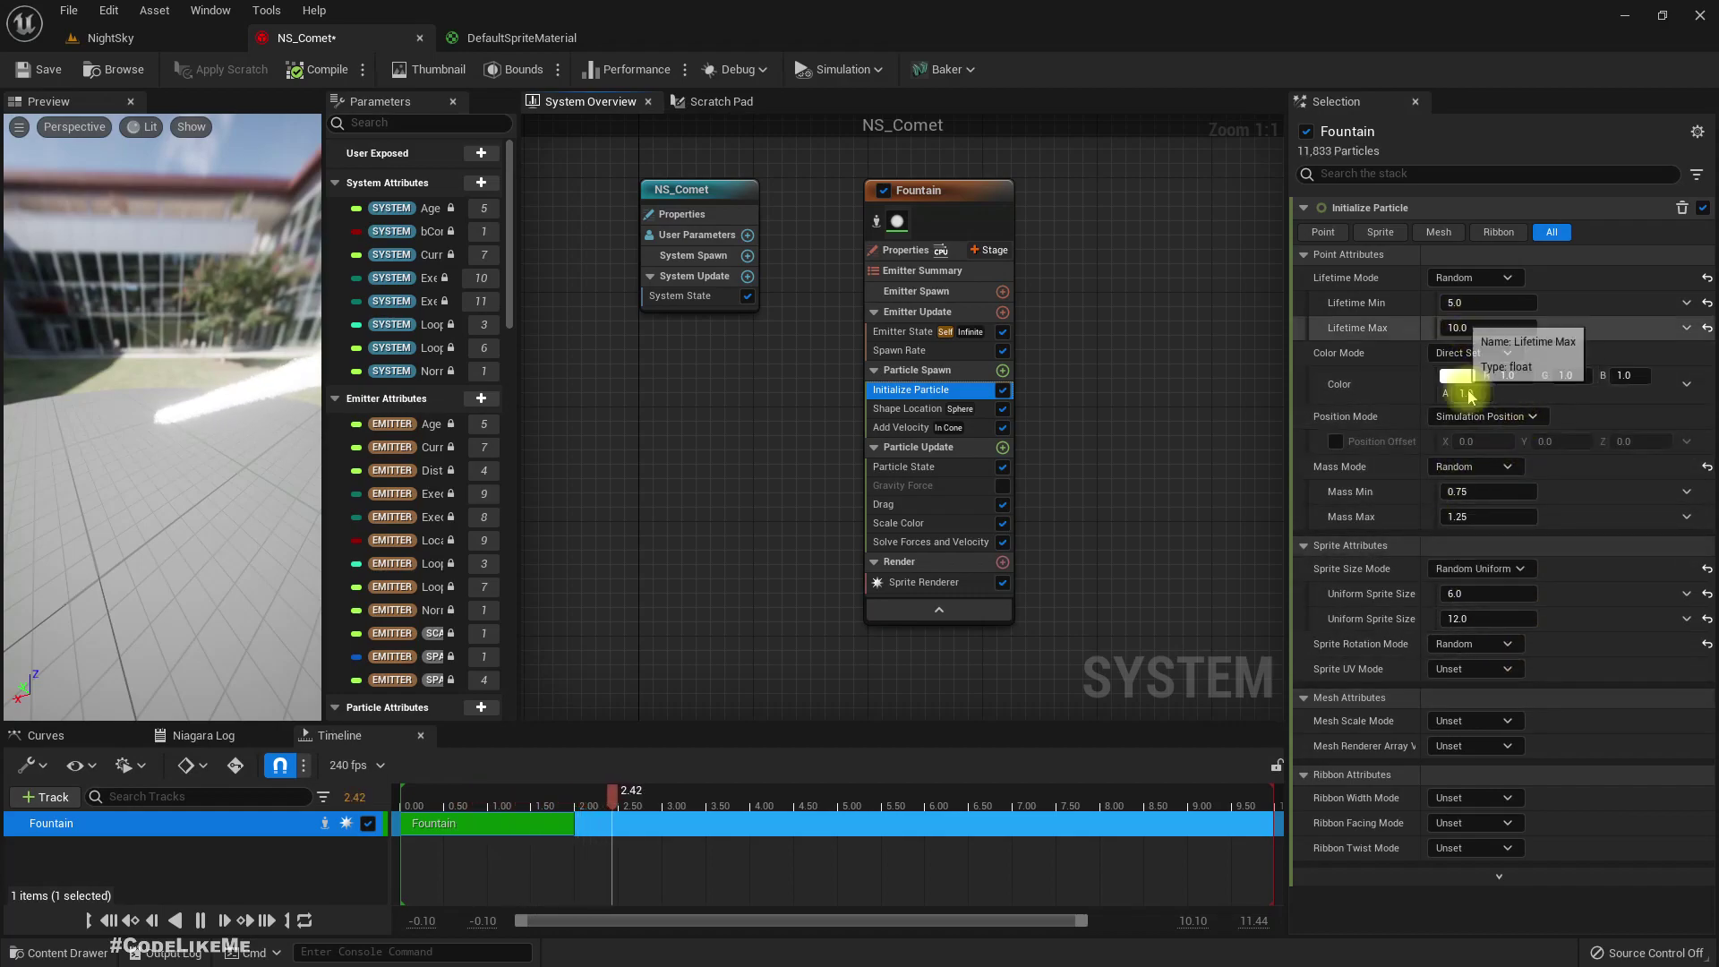
left_click(1460, 593)
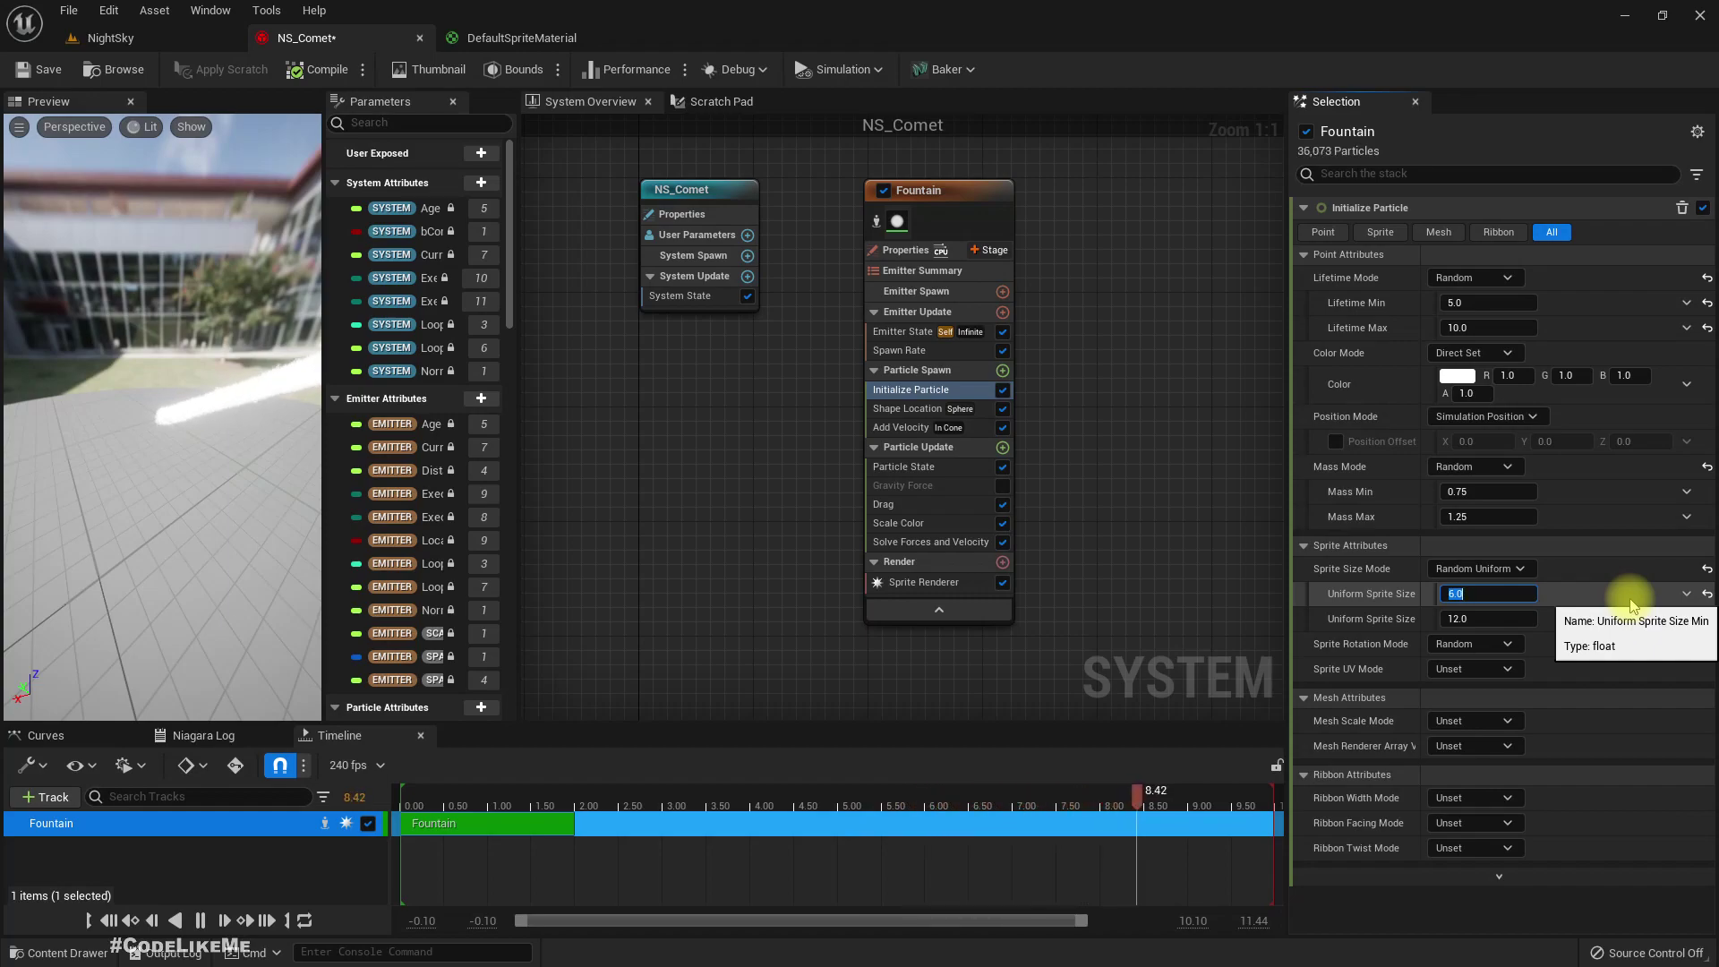
type("2")
key("Tab")
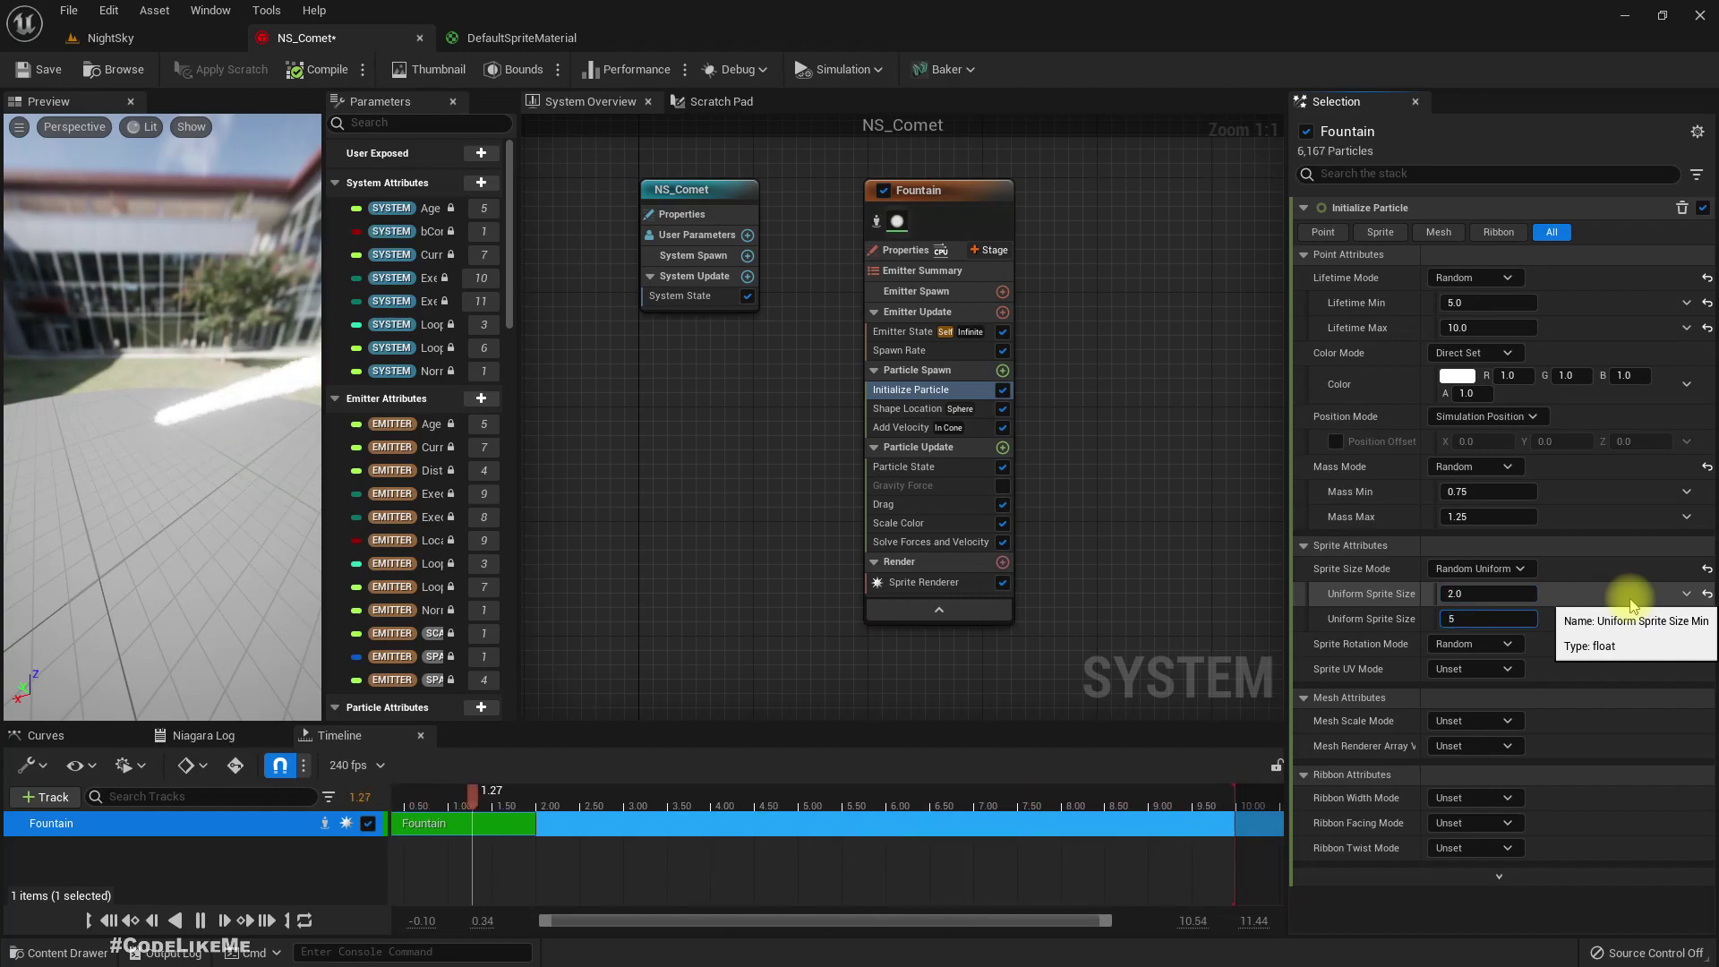
left_click(123, 70)
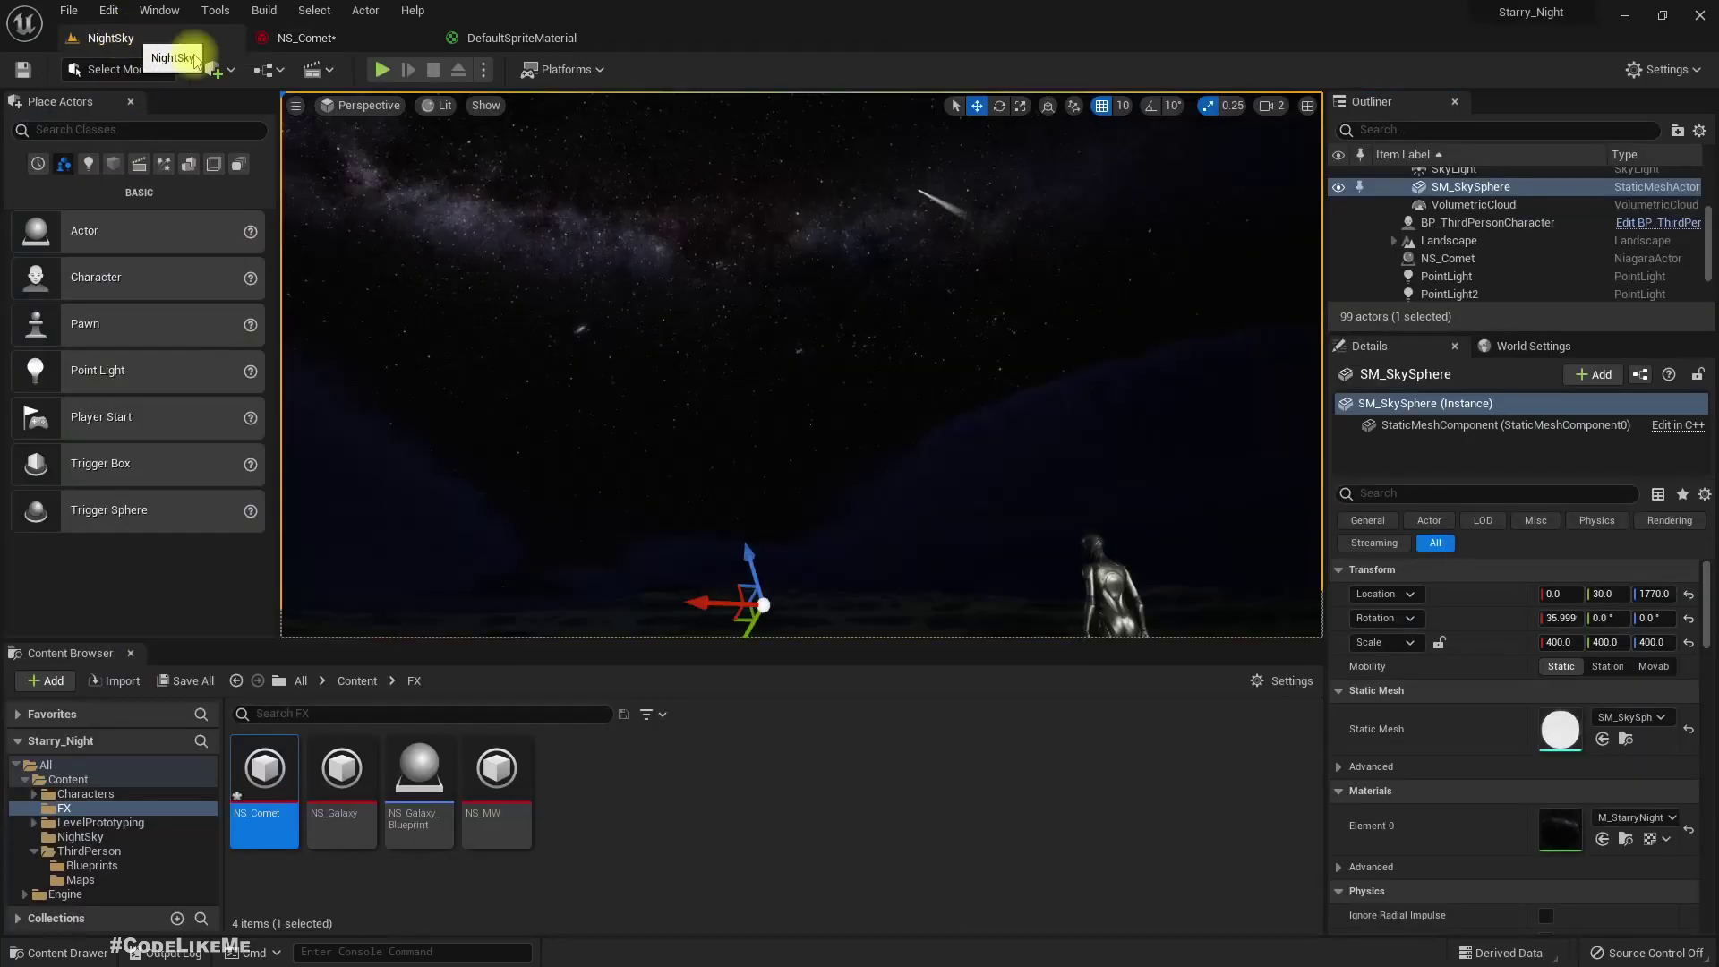
right_click_drag(895, 422, 930, 439)
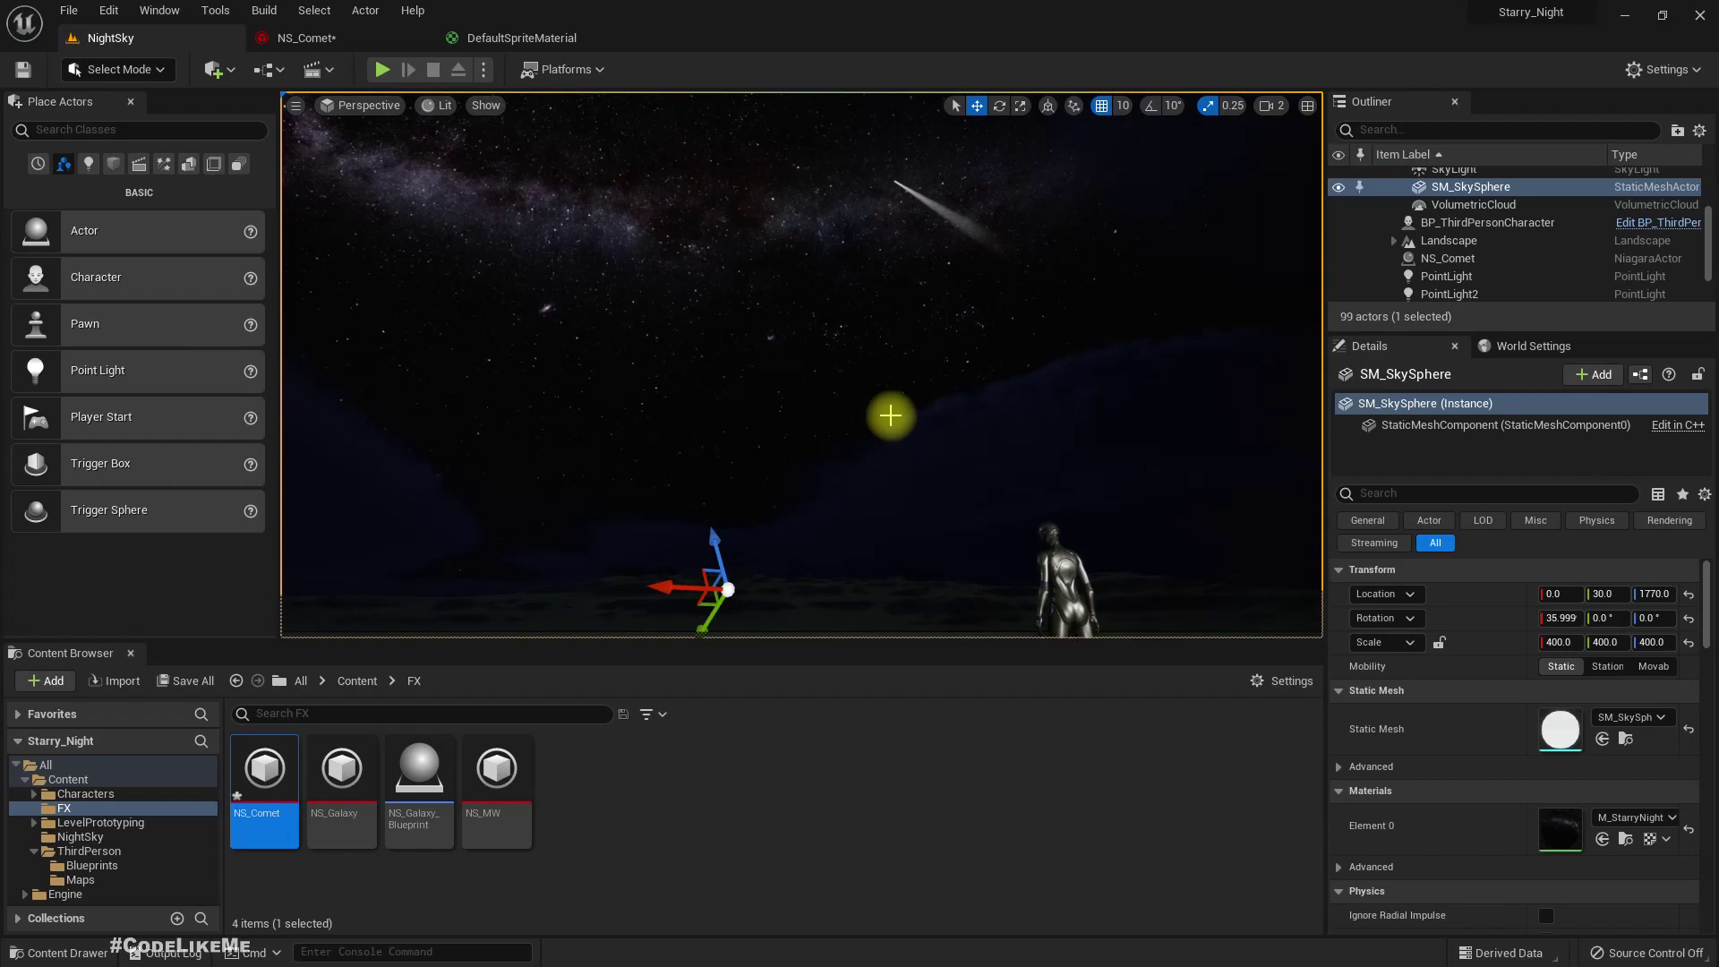
Step: View the night sky full-screen, set the viewport camera speed to 6, and fly over the landscape
key("F11")
right_click_drag(895, 423, 895, 422)
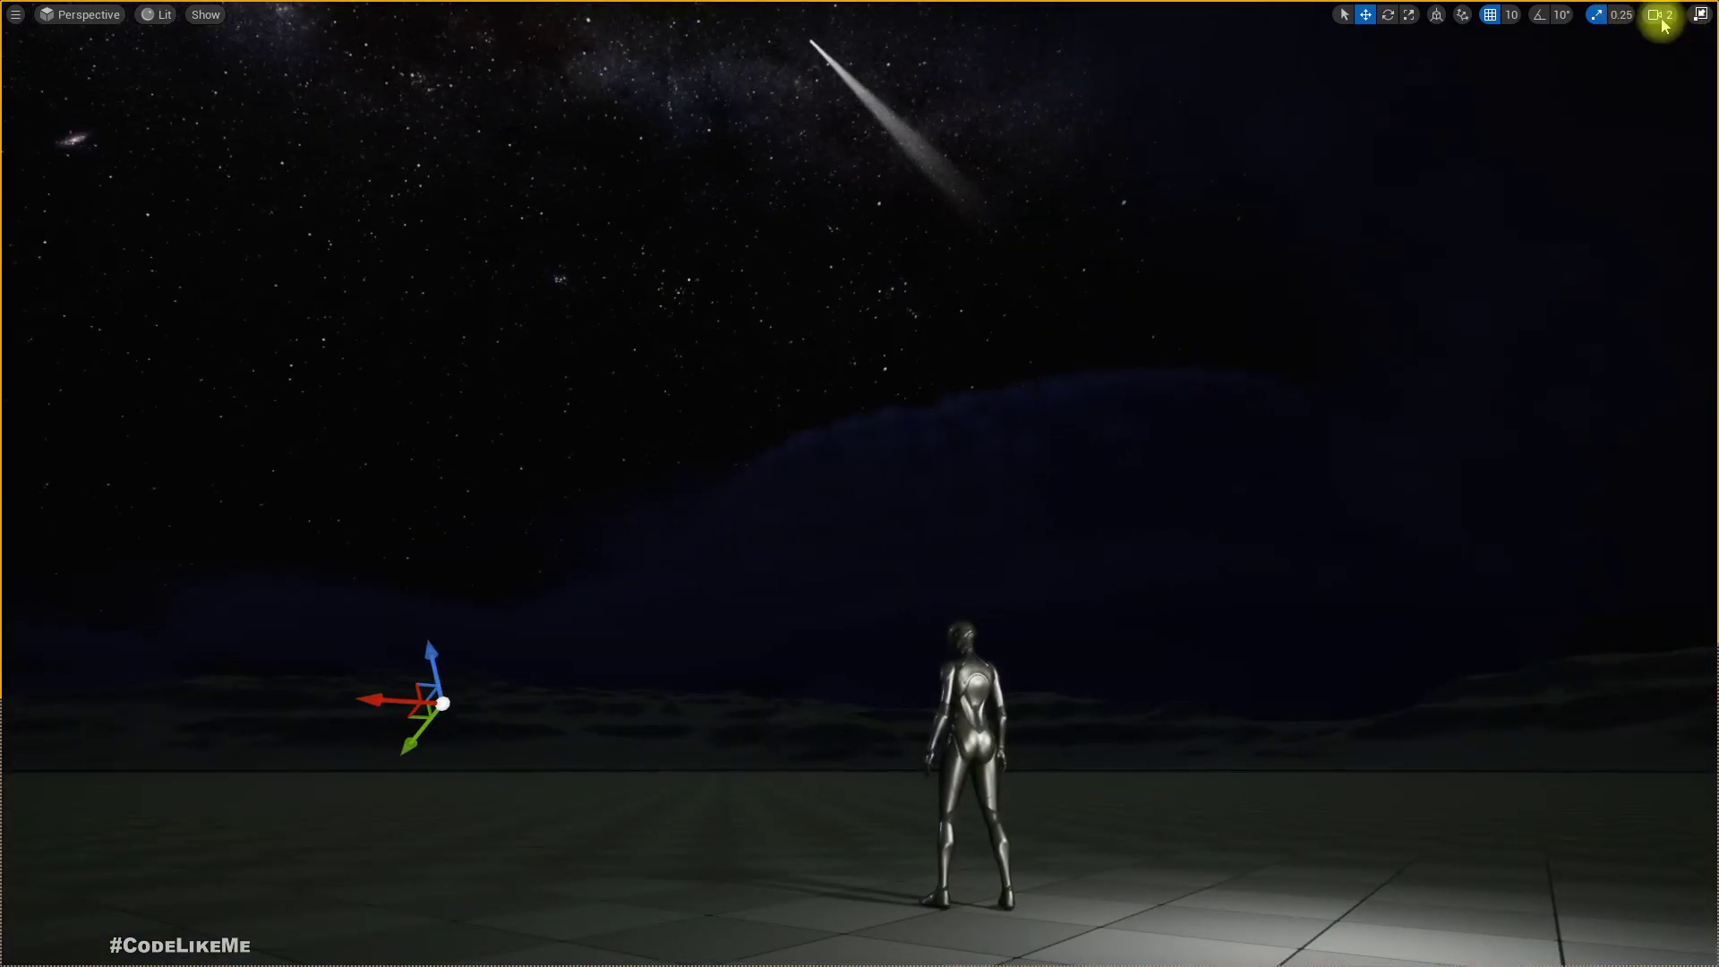
left_click(1661, 18)
key("w")
right_click_drag(1352, 189, 1351, 189)
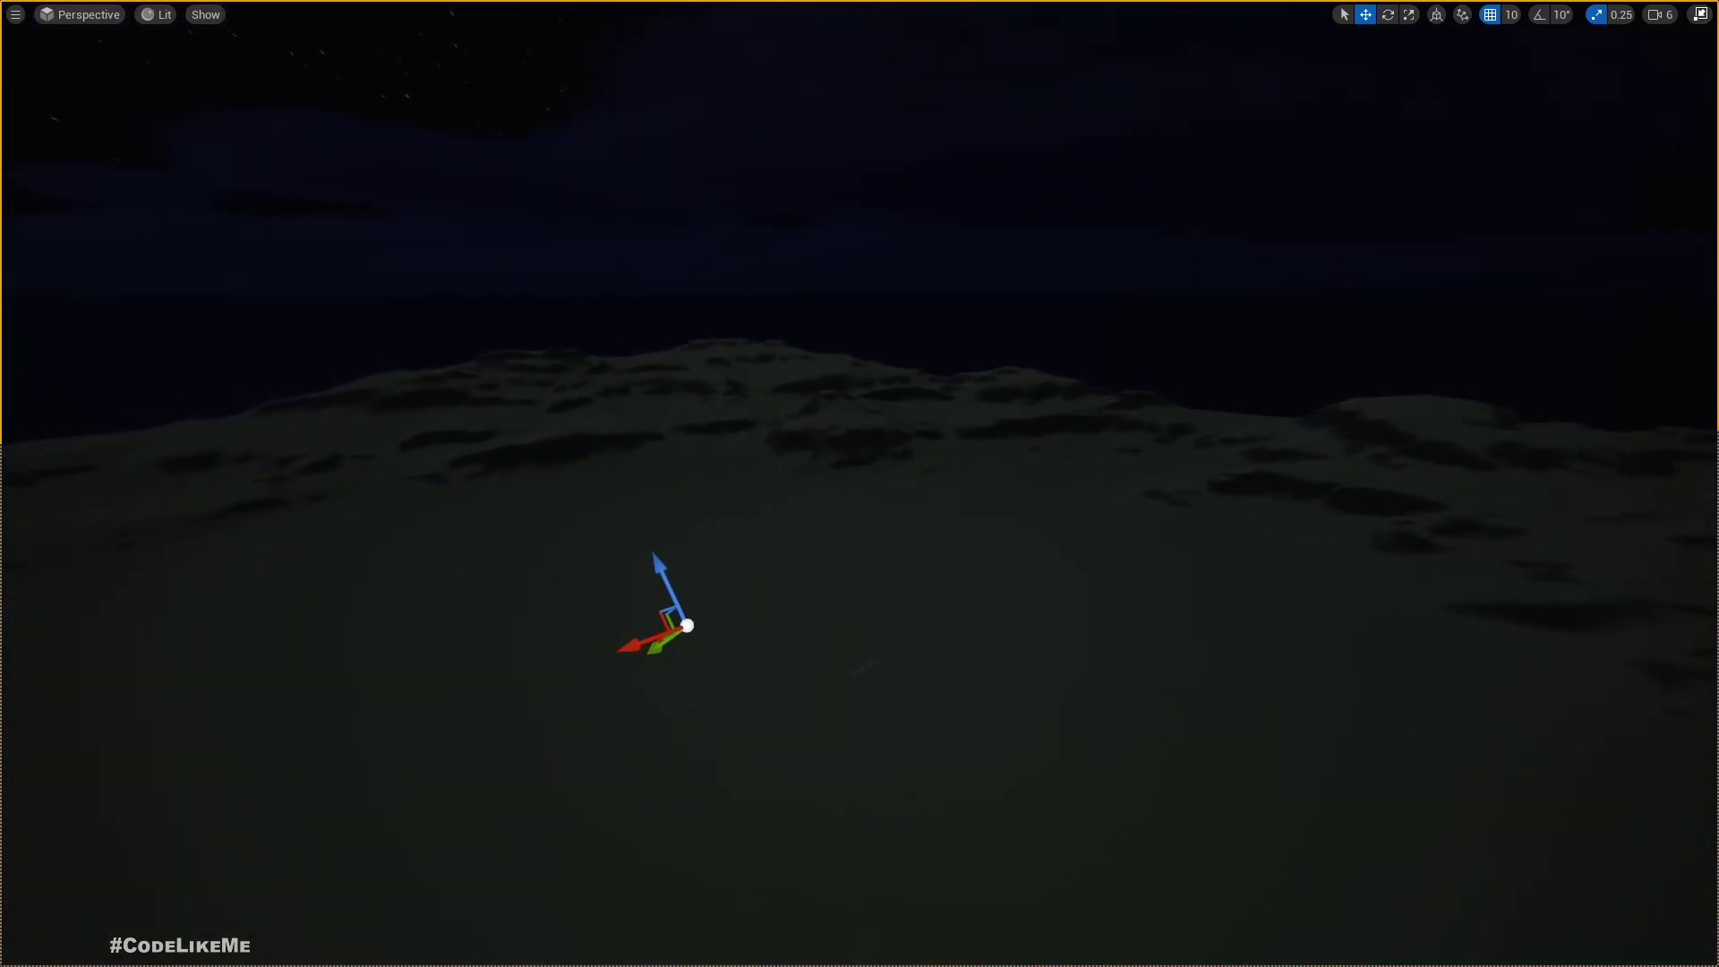
key("F11")
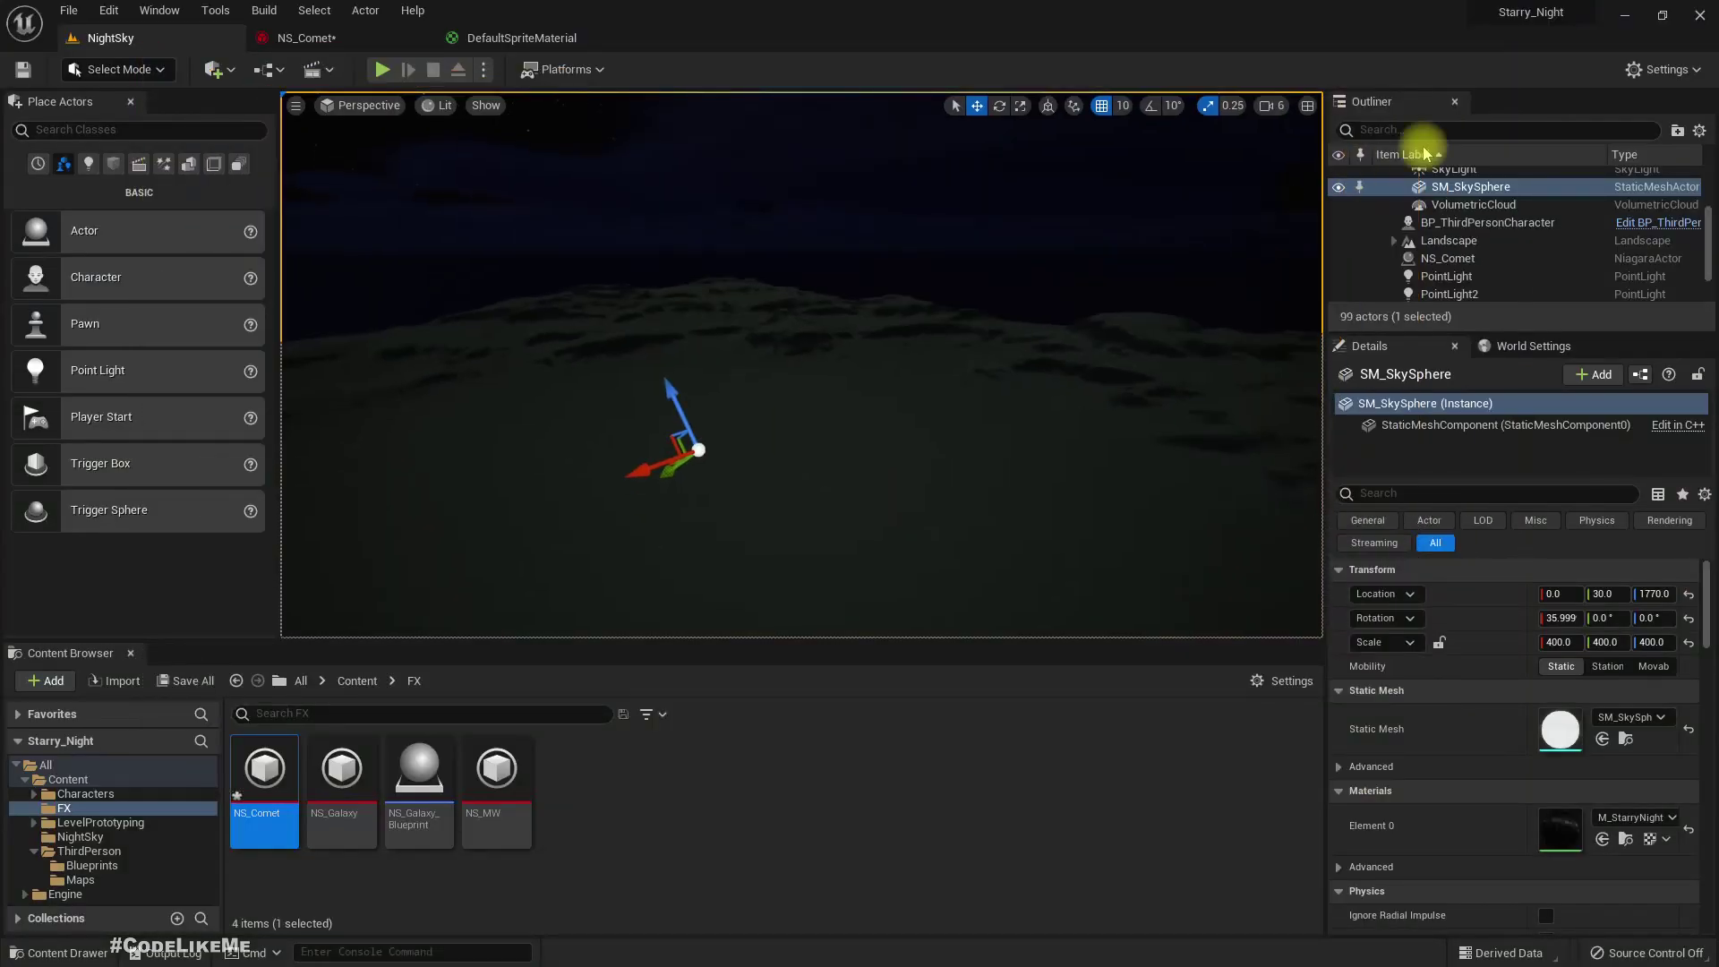
Step: Select the NS_Comet actor and inspect the distant sky around the level in Unlit view mode
left_click(1459, 260)
right_click_drag(1036, 345, 1036, 346)
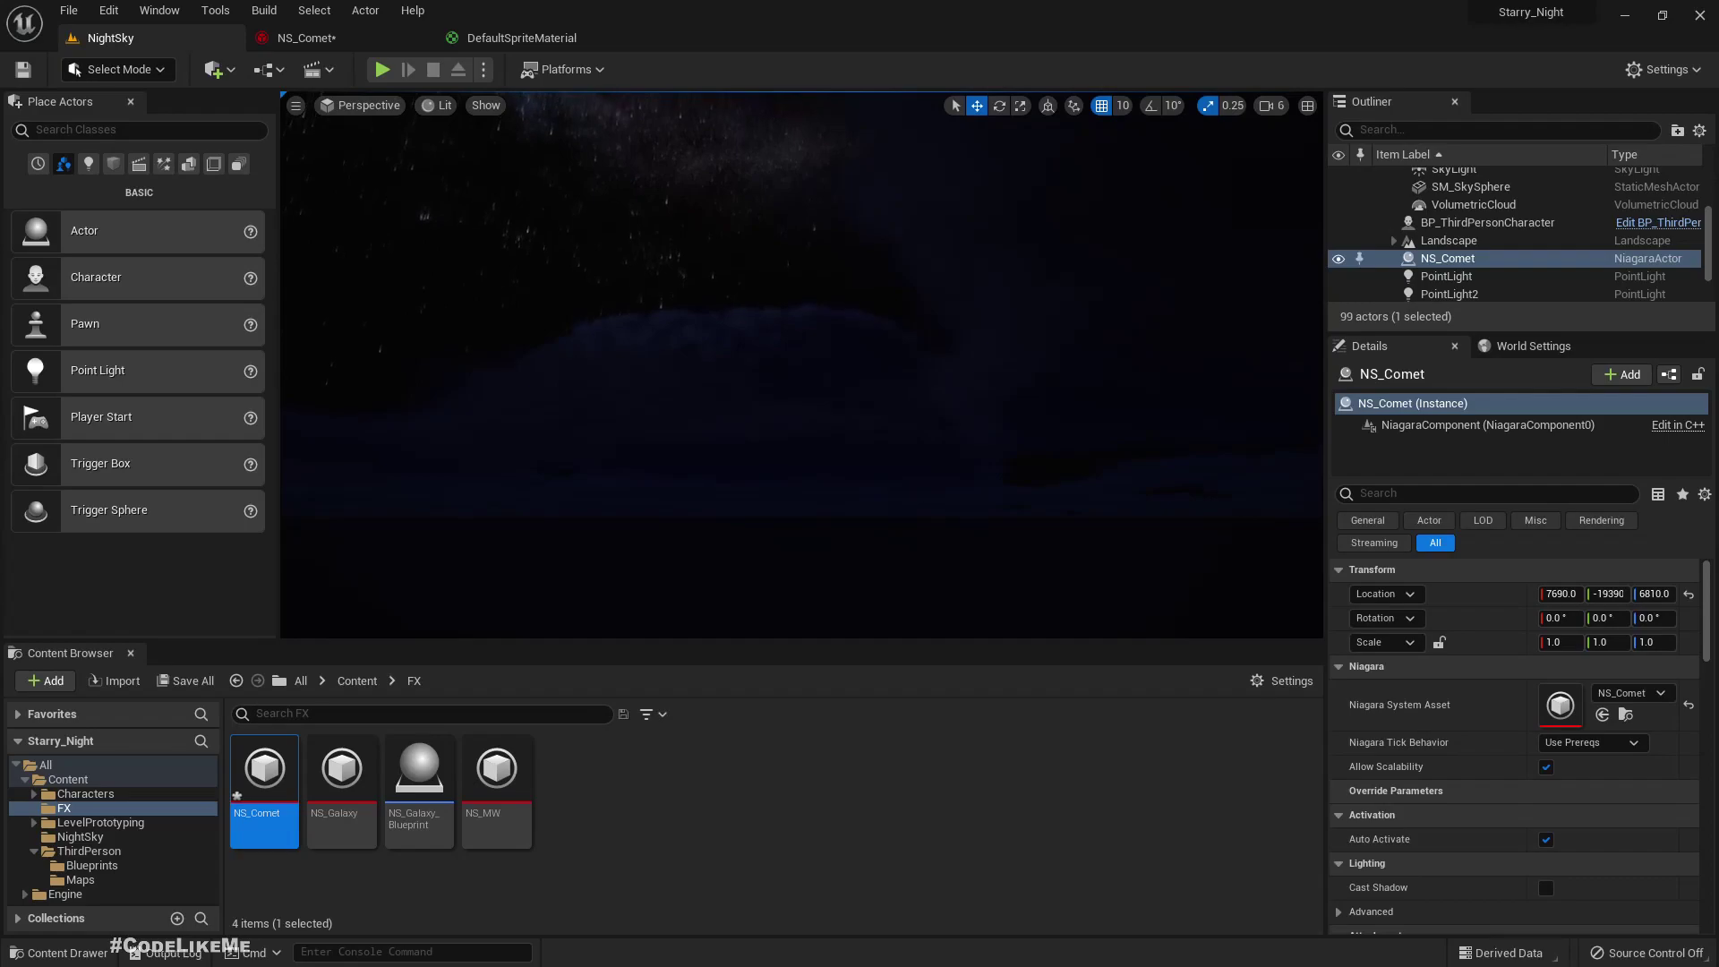
right_click_drag(1036, 346, 1036, 345)
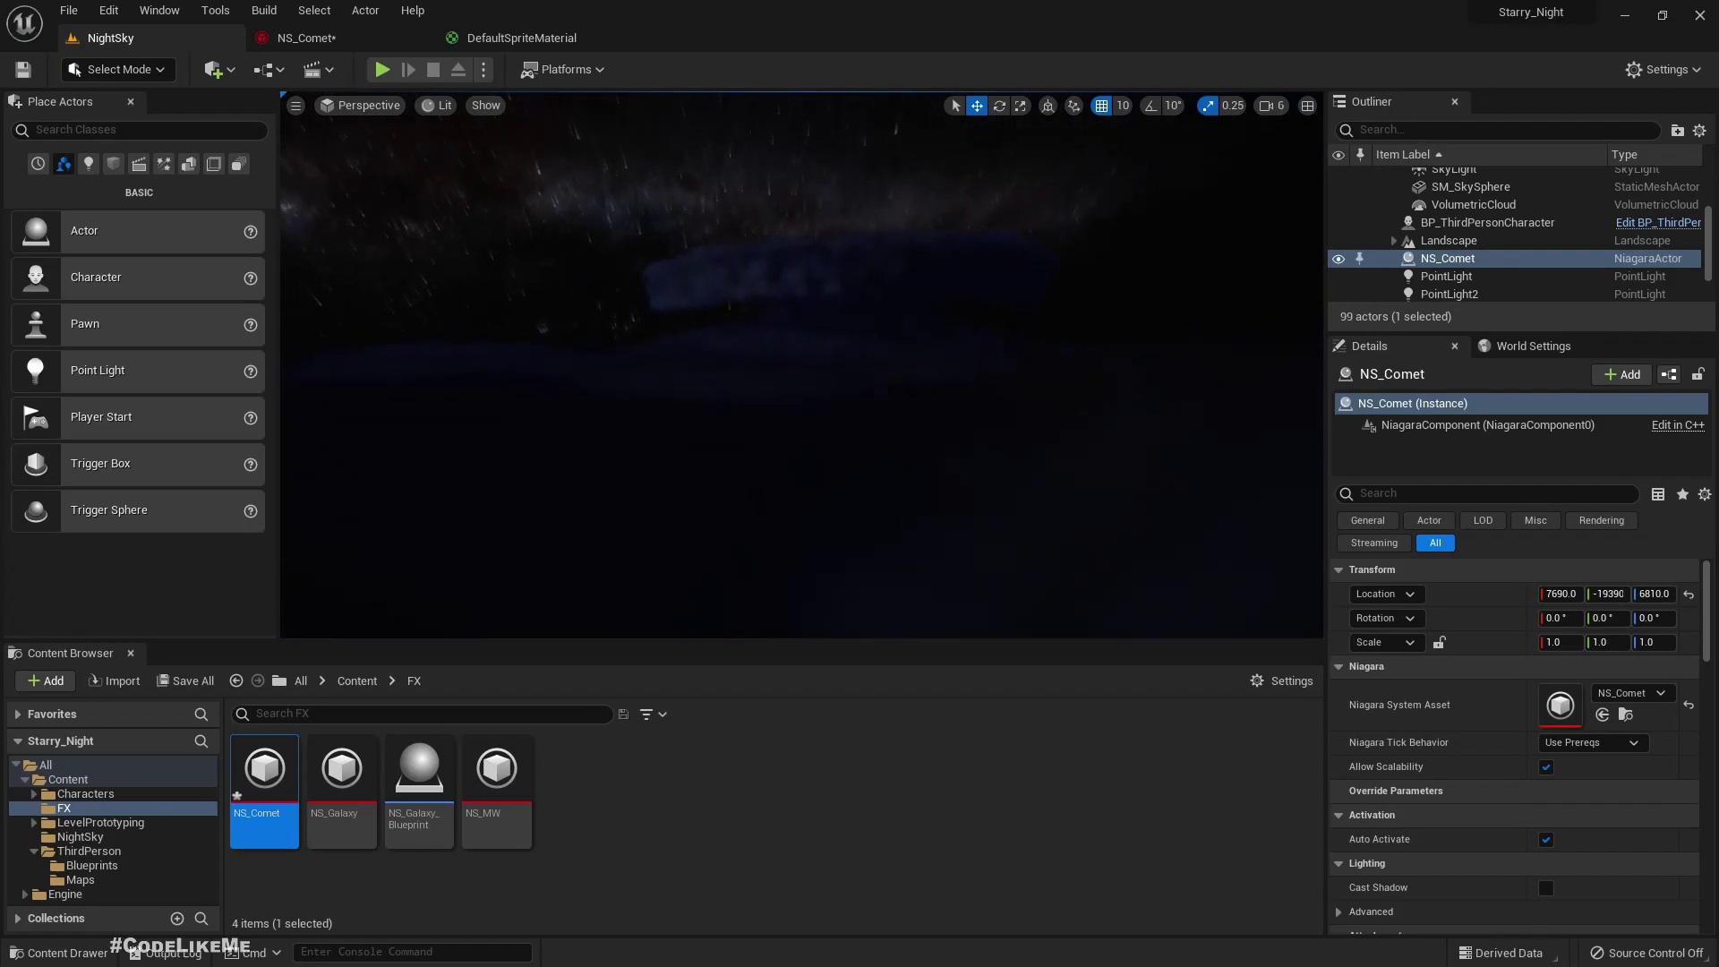
left_click(356, 107)
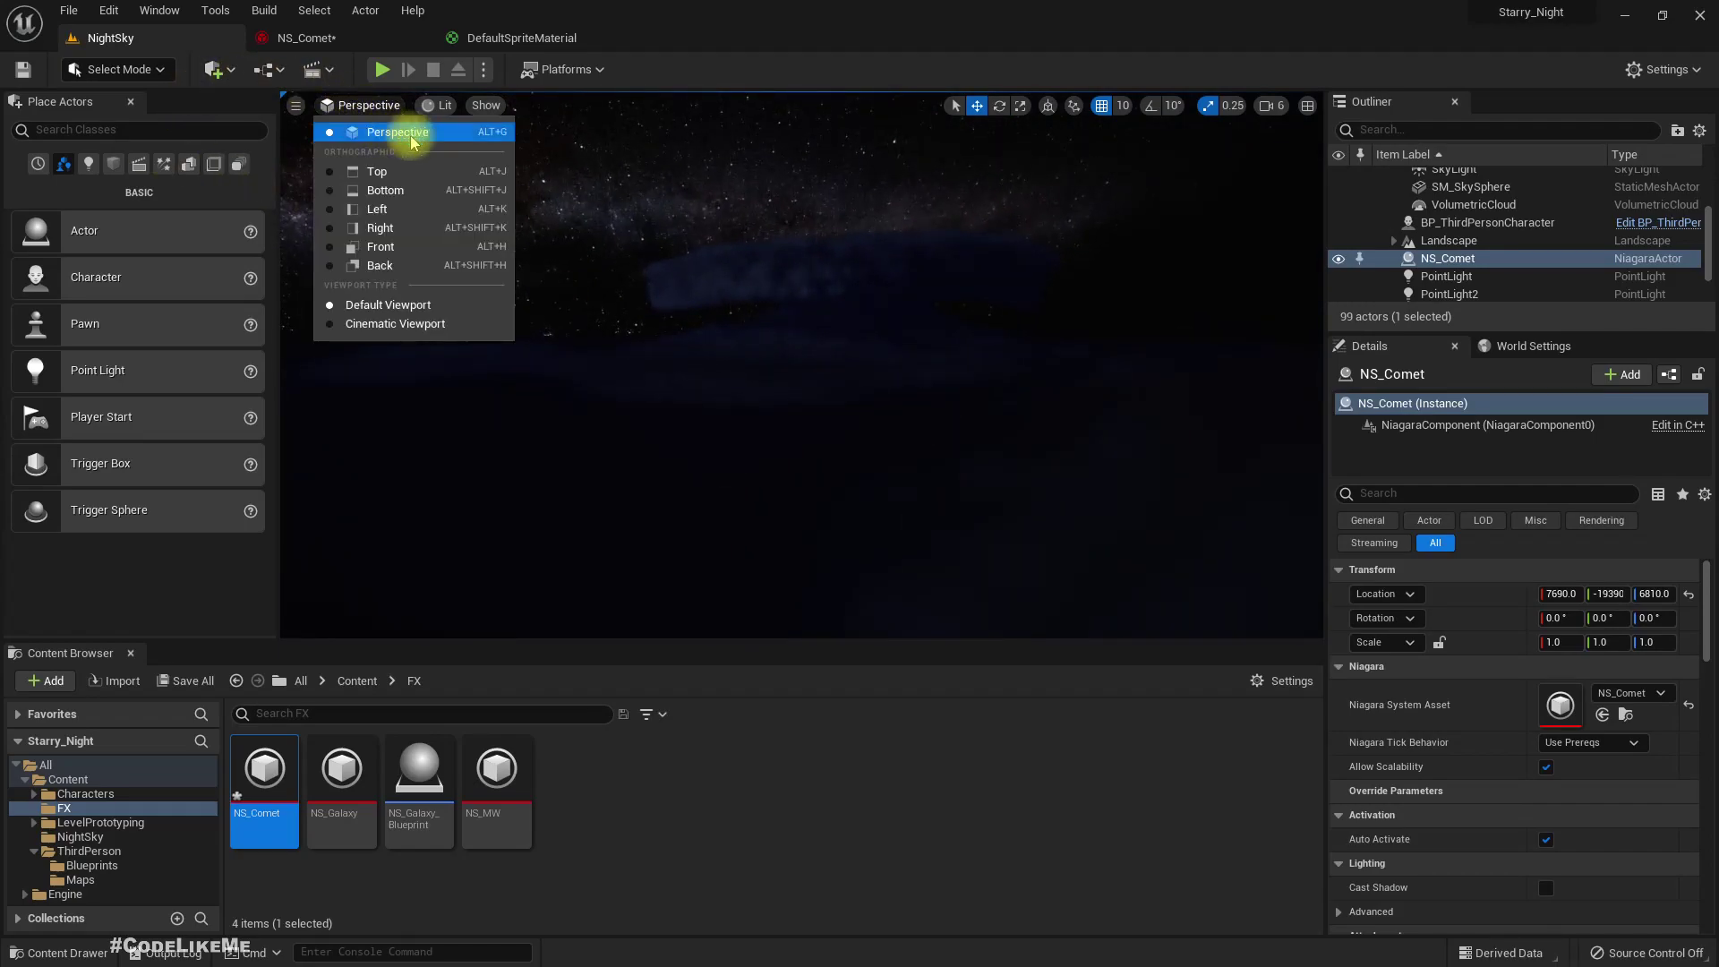
left_click(437, 105)
left_click(468, 169)
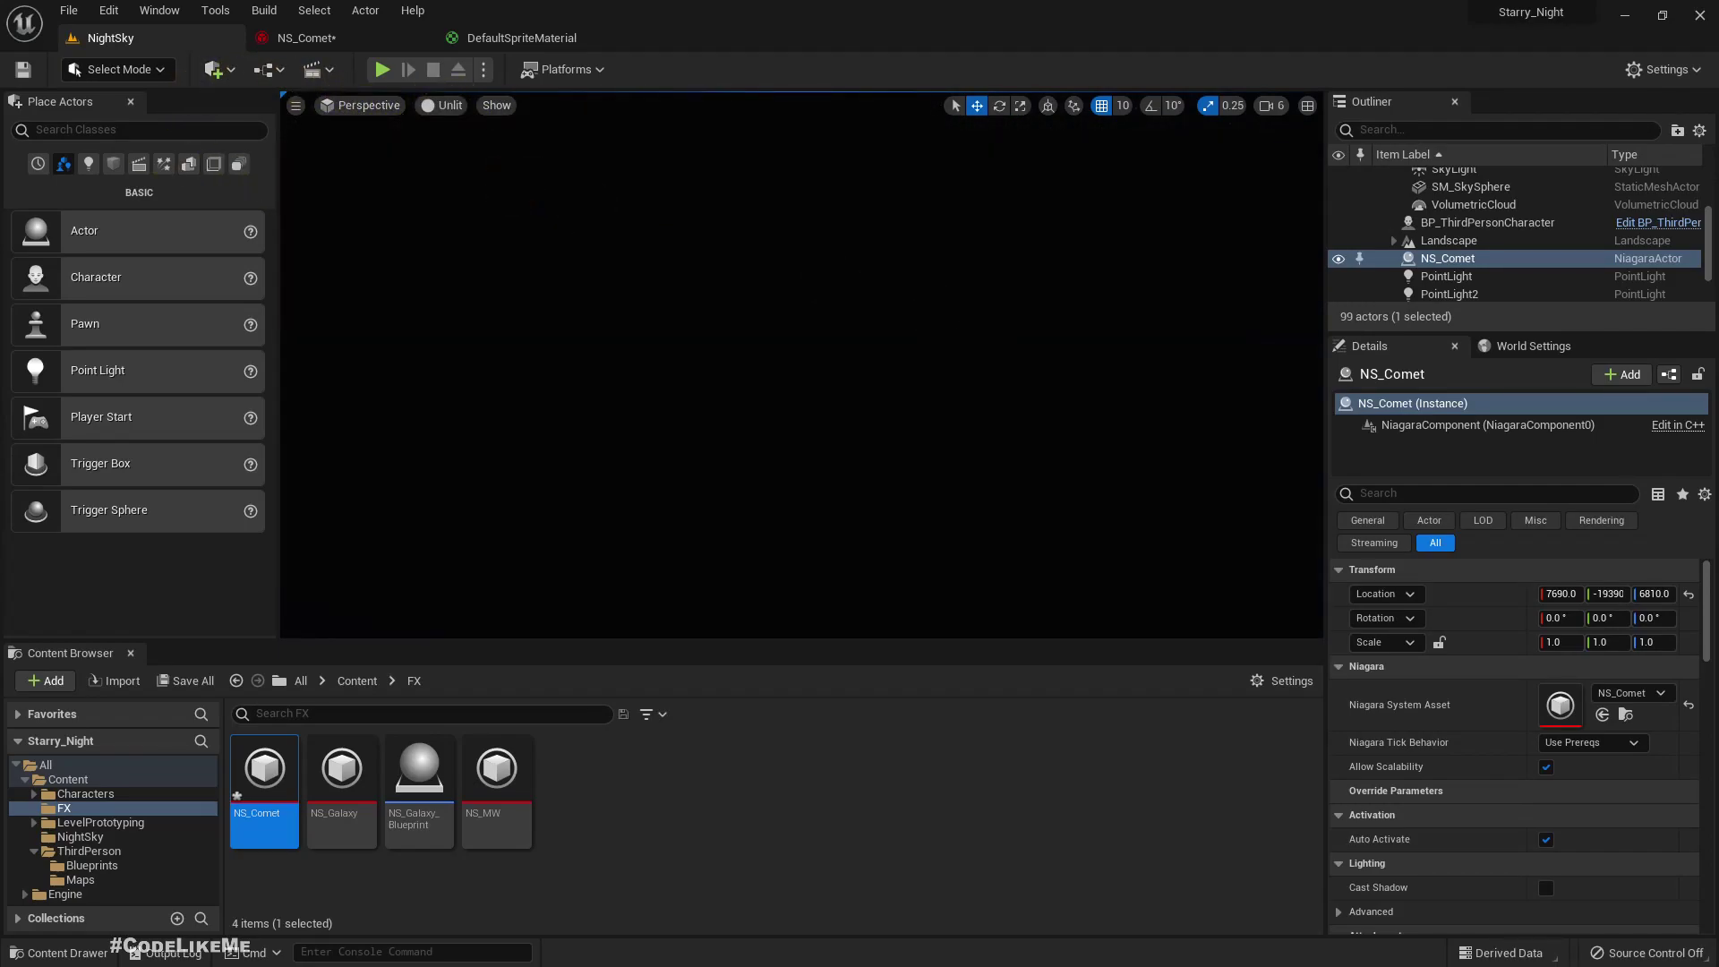
right_click_drag(619, 218, 619, 218)
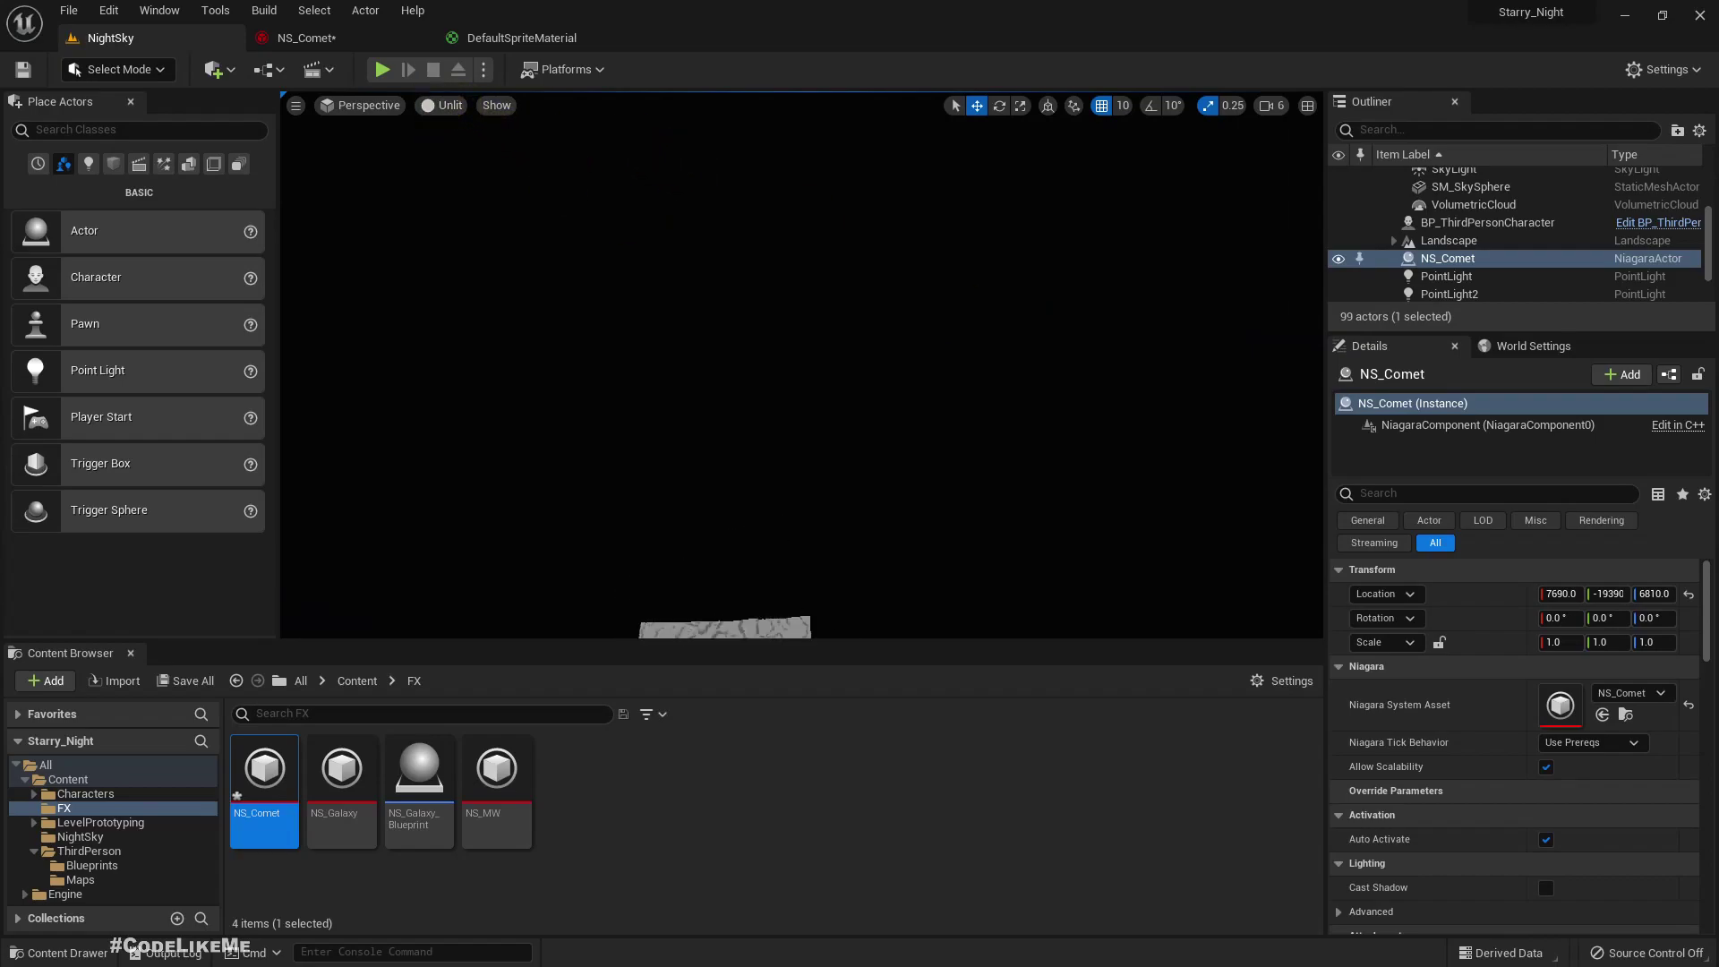
Step: Inspect the sky sphere around the landscape in Wireframe view mode, and return the viewport to Lit
left_click(448, 106)
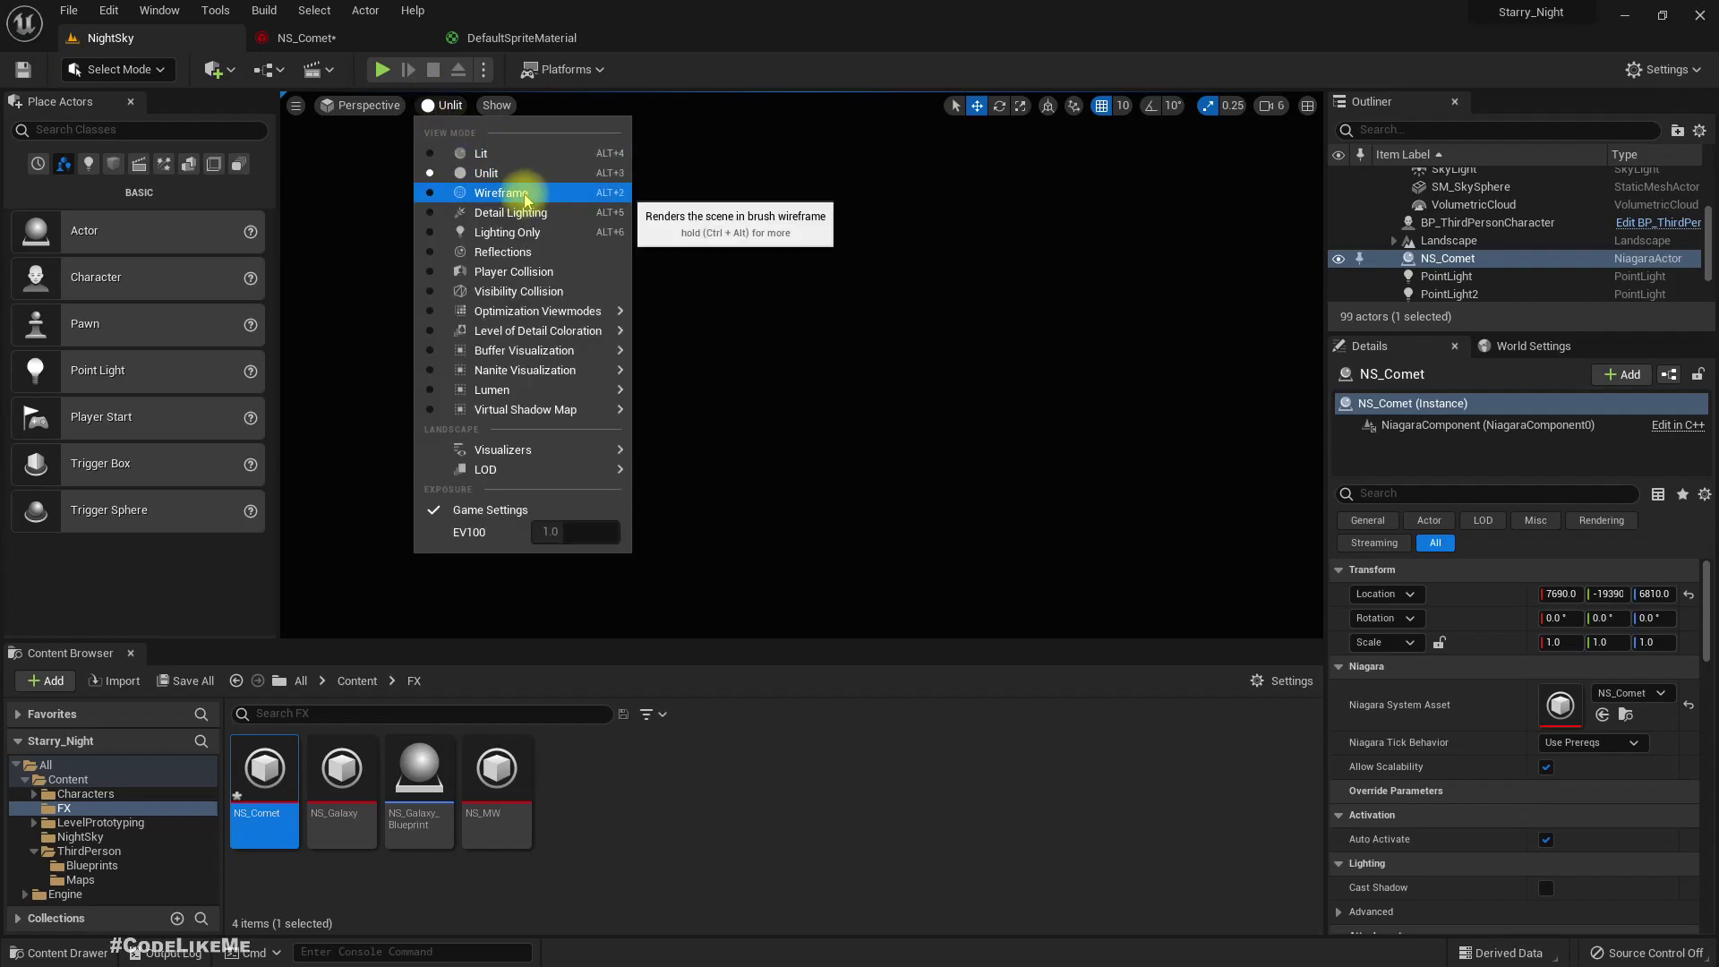
left_click(497, 182)
right_click_drag(979, 445, 979, 445)
right_click_drag(635, 180, 635, 180)
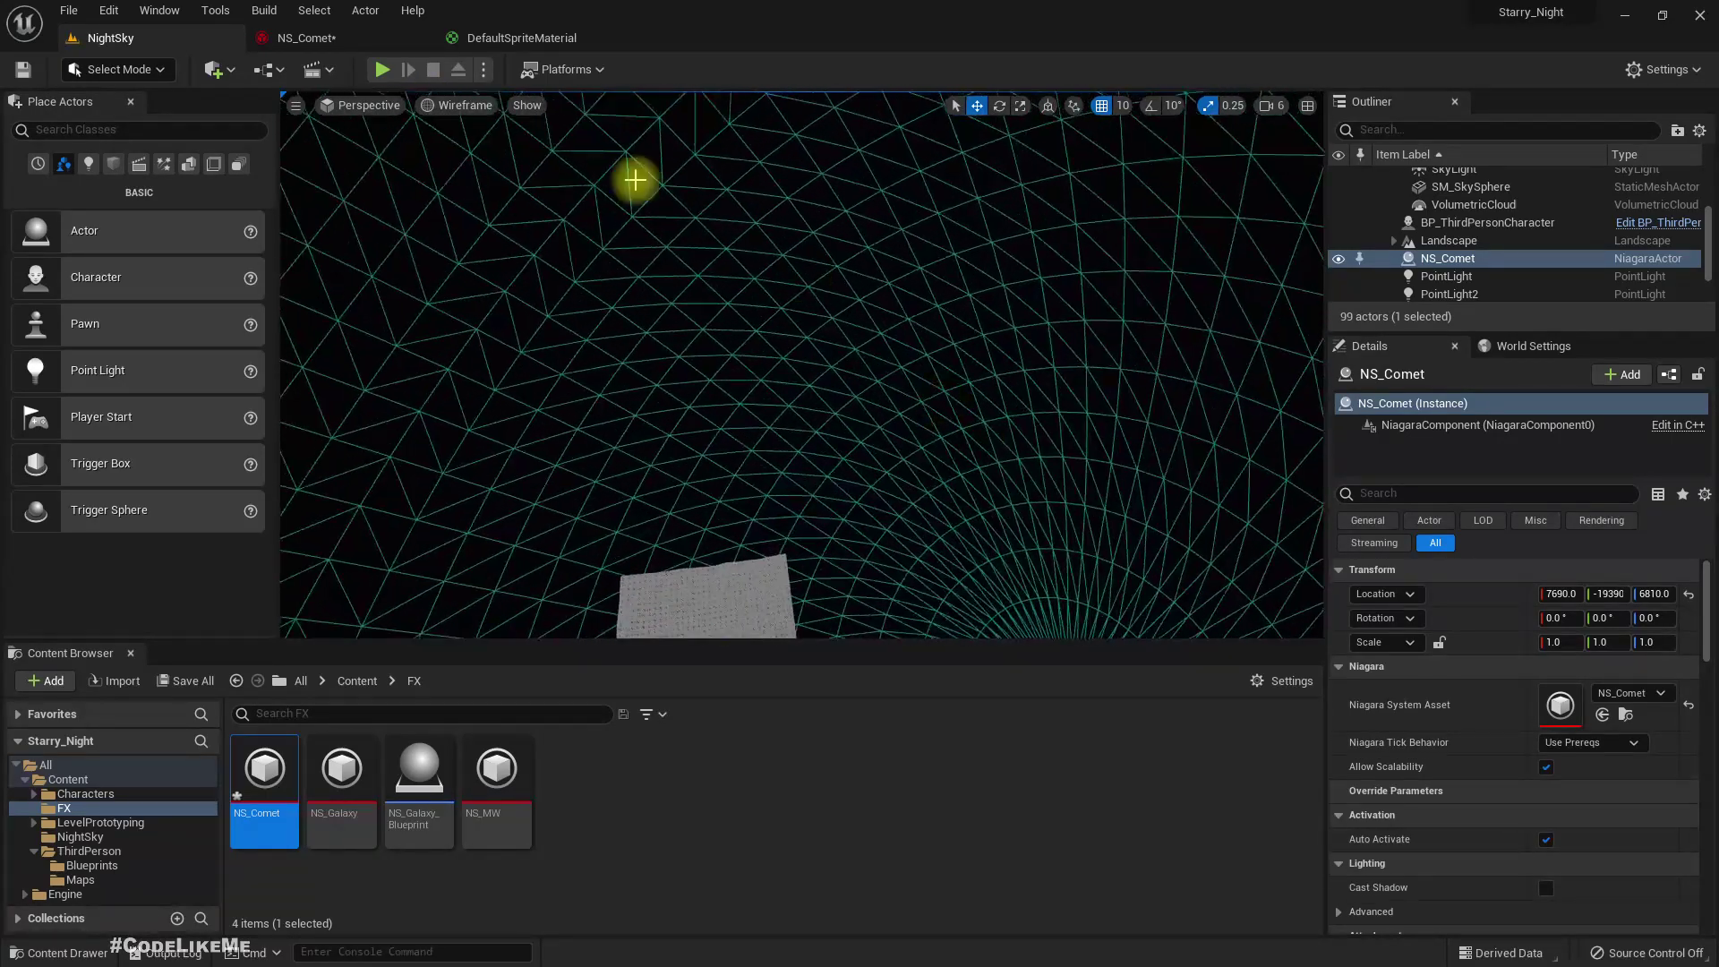
left_click(451, 106)
left_click(492, 150)
right_click_drag(801, 365, 801, 364)
right_click_drag(492, 150, 492, 151)
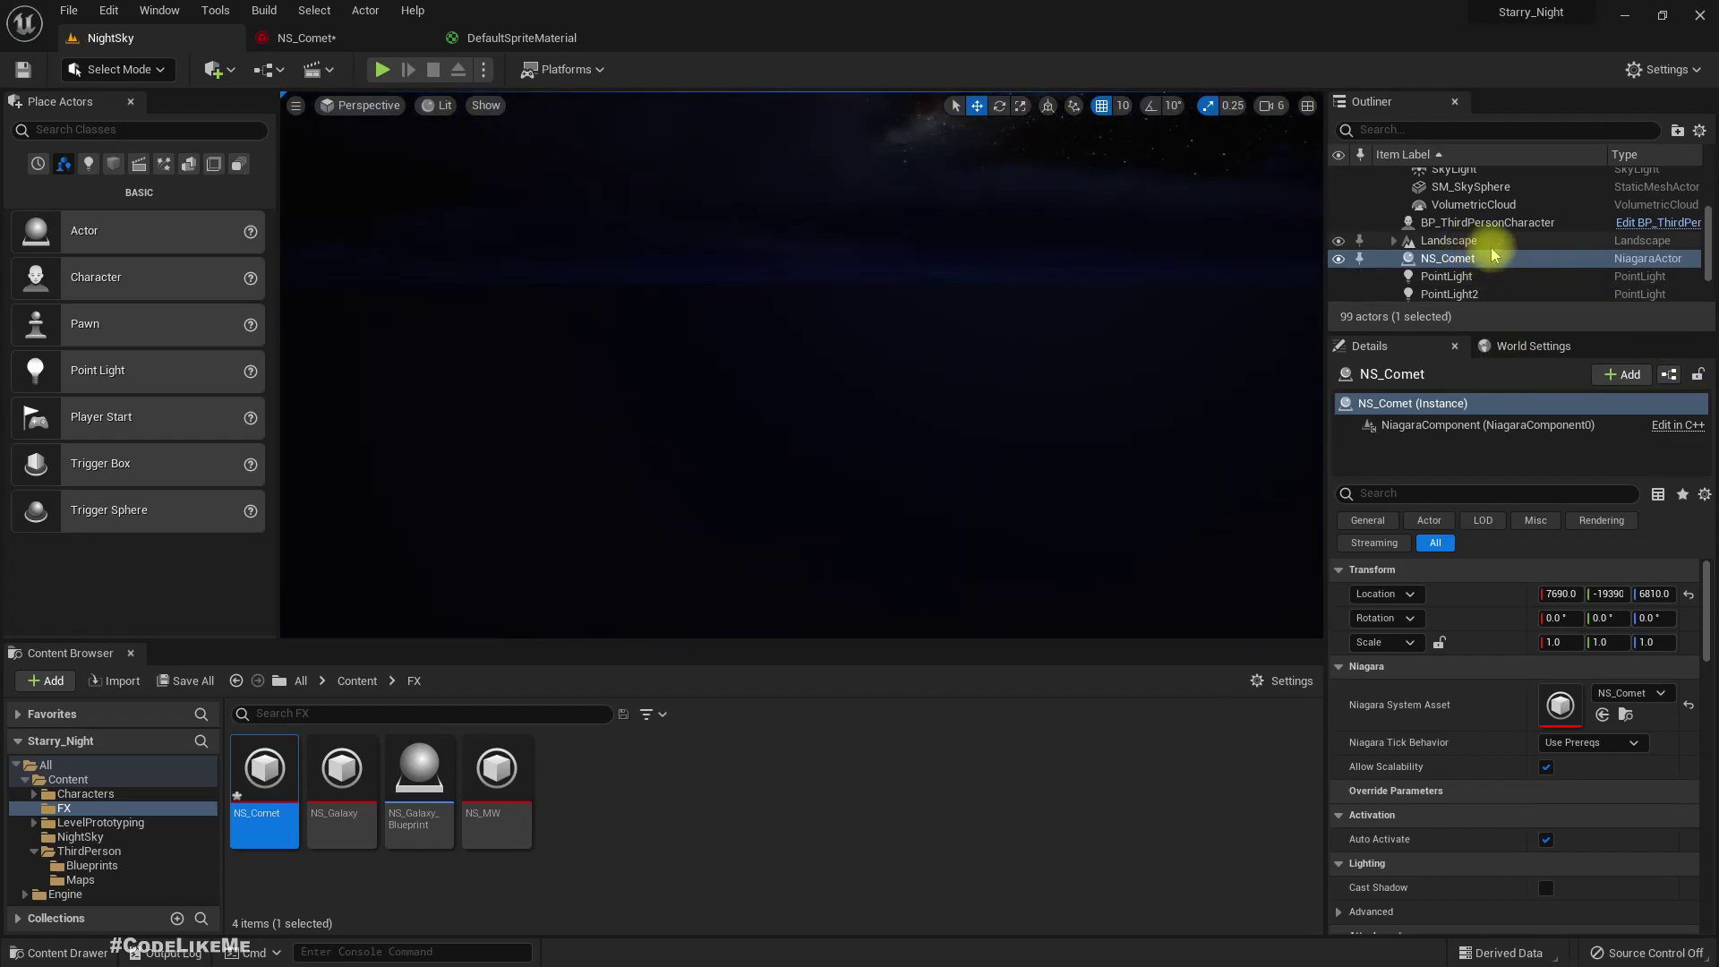
Step: Set the DirectionalLight's intensity to 6 lux and fly out to view the clouds from above
scroll(1491, 255, "down", 1)
scroll(1504, 258, "up", 5)
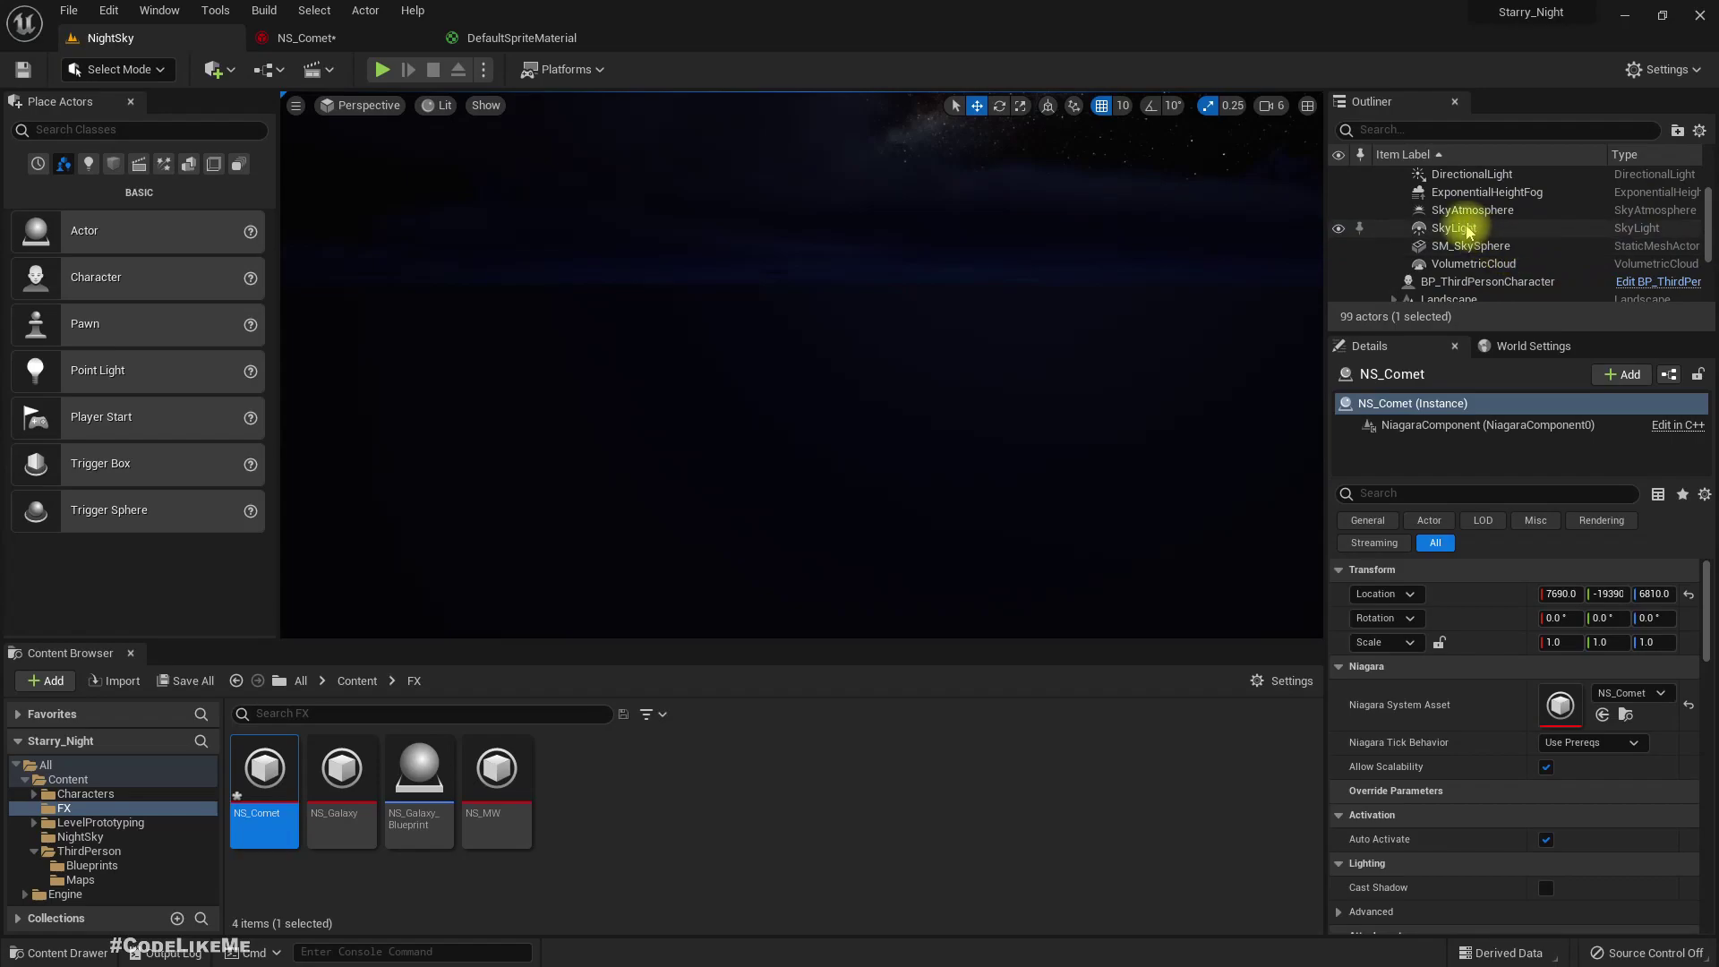
scroll(1486, 242, "down", 2)
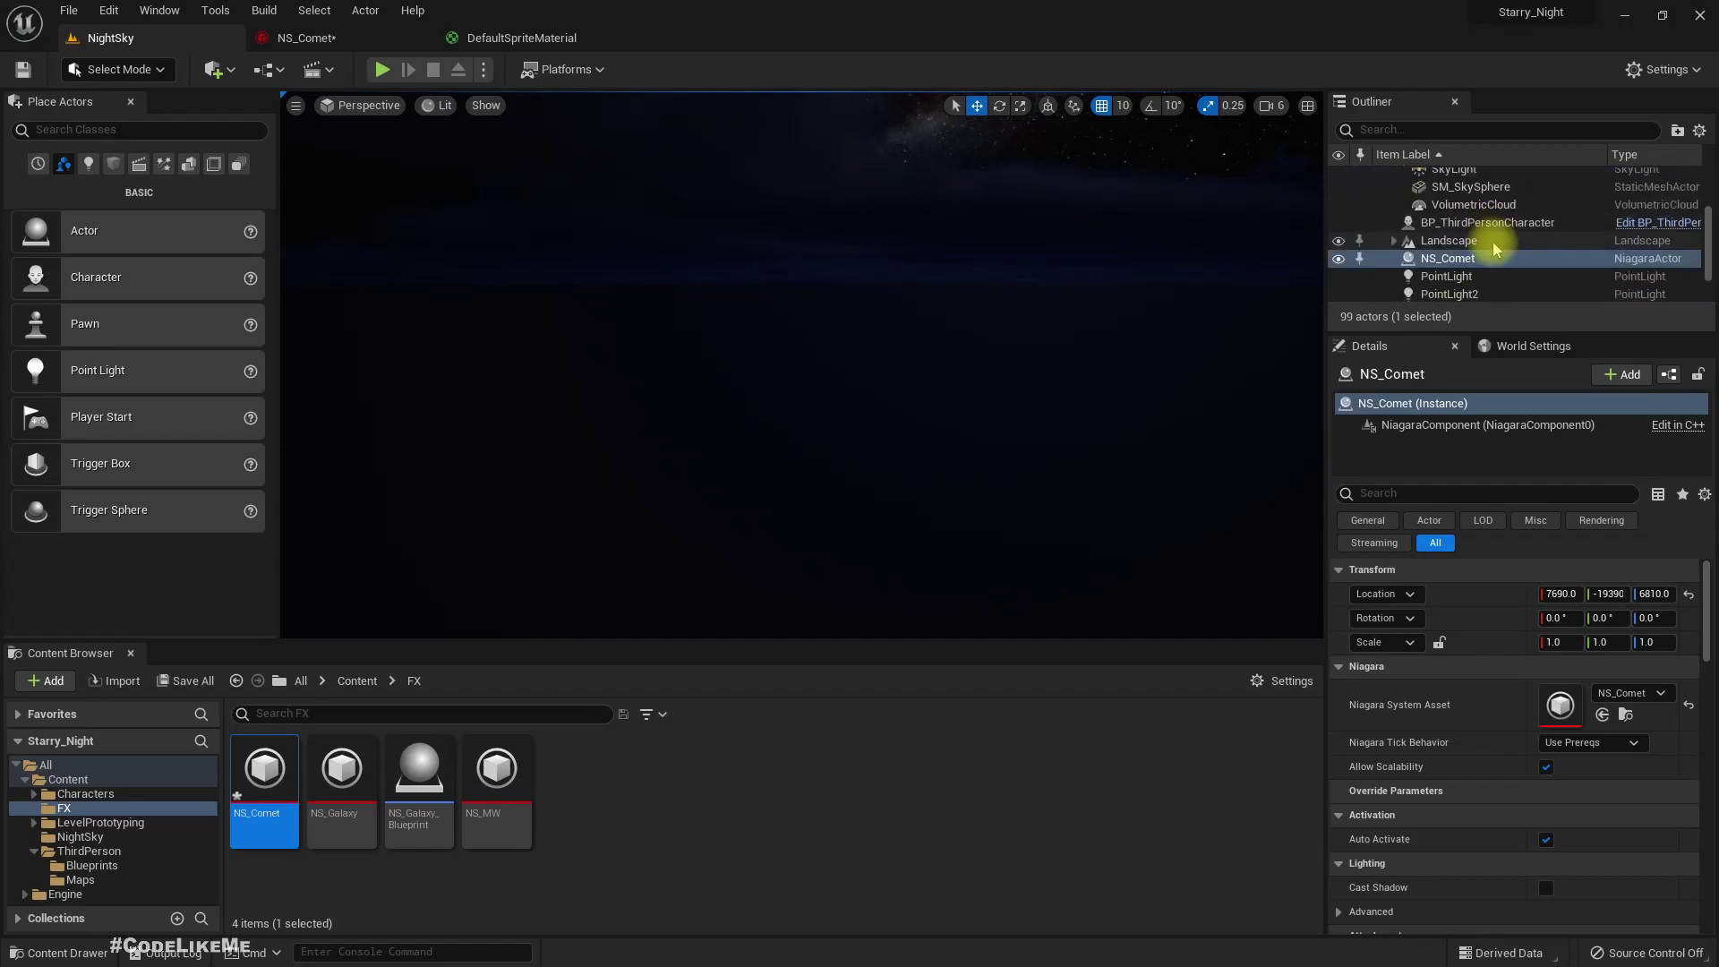
scroll(1482, 265, "up", 2)
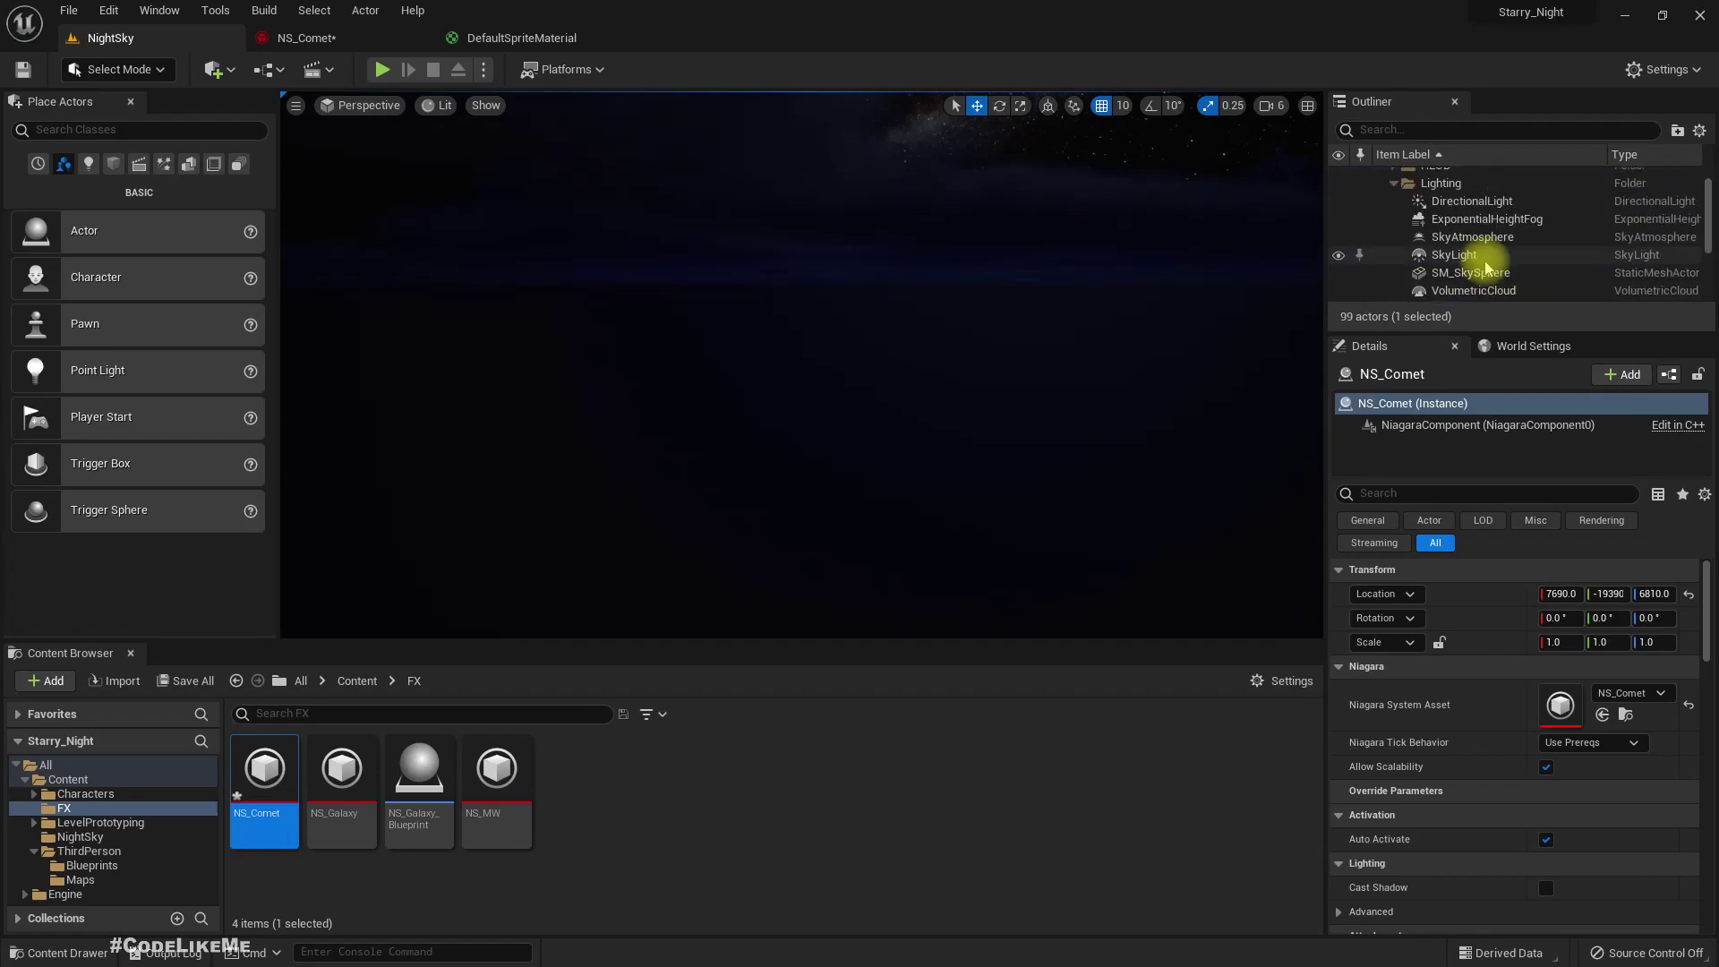
left_click(1472, 200)
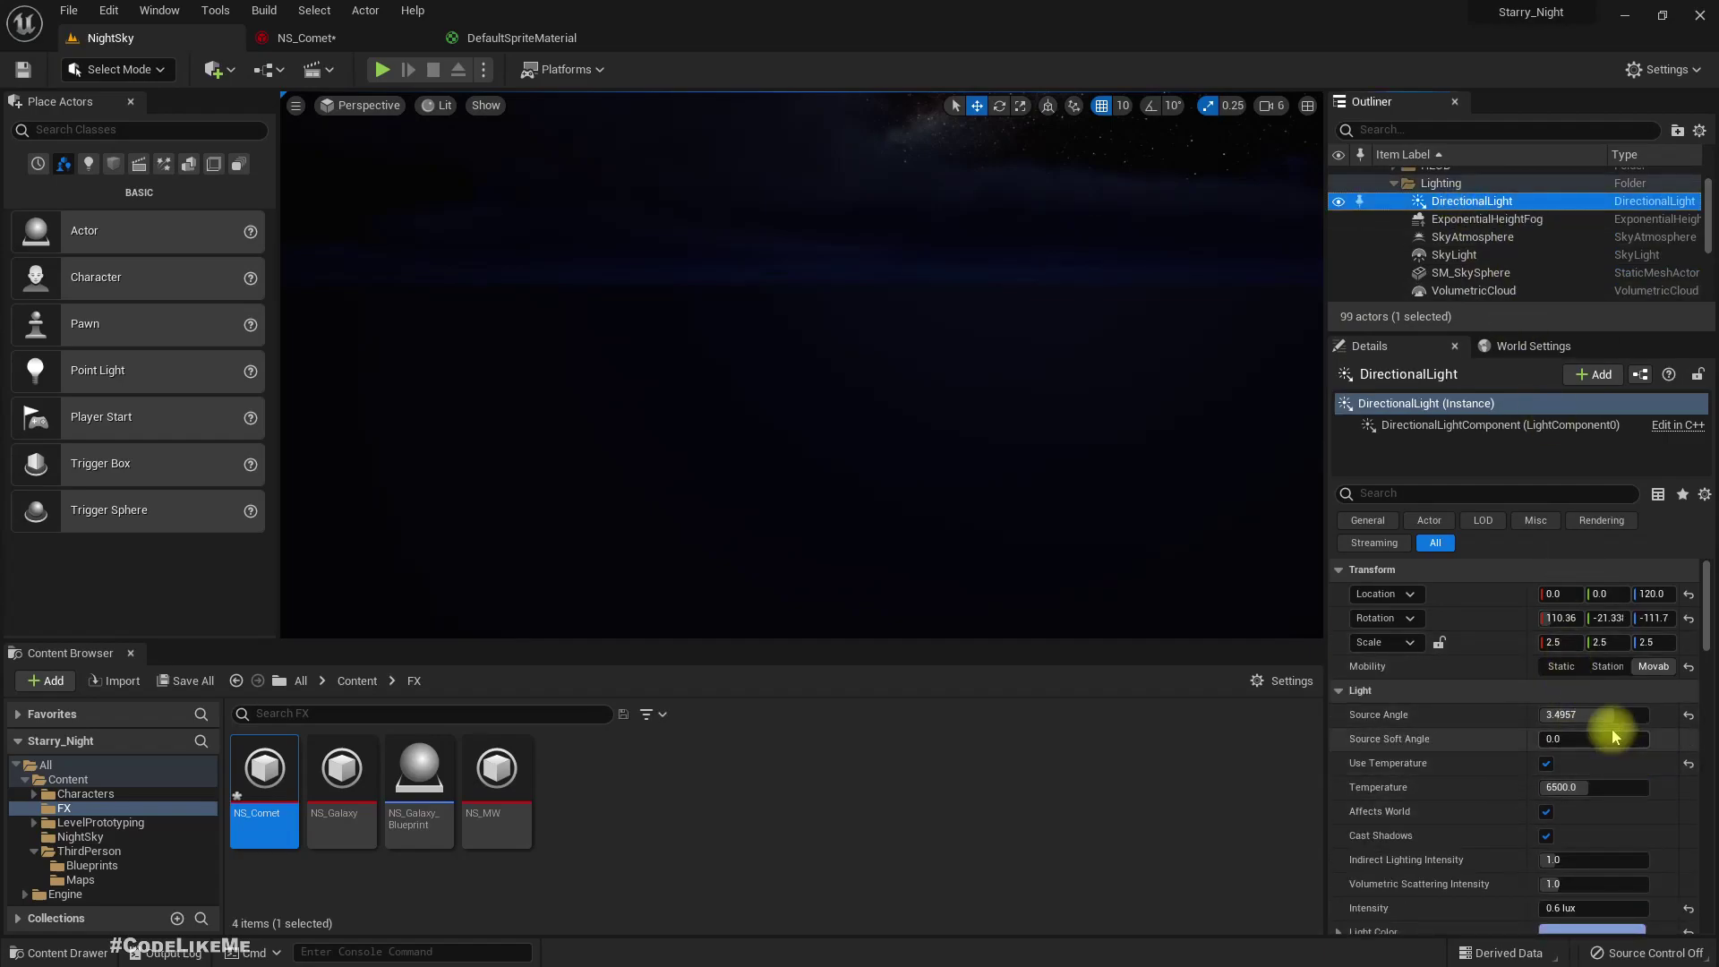
scroll(1623, 852, "down", 2)
left_click(1589, 822)
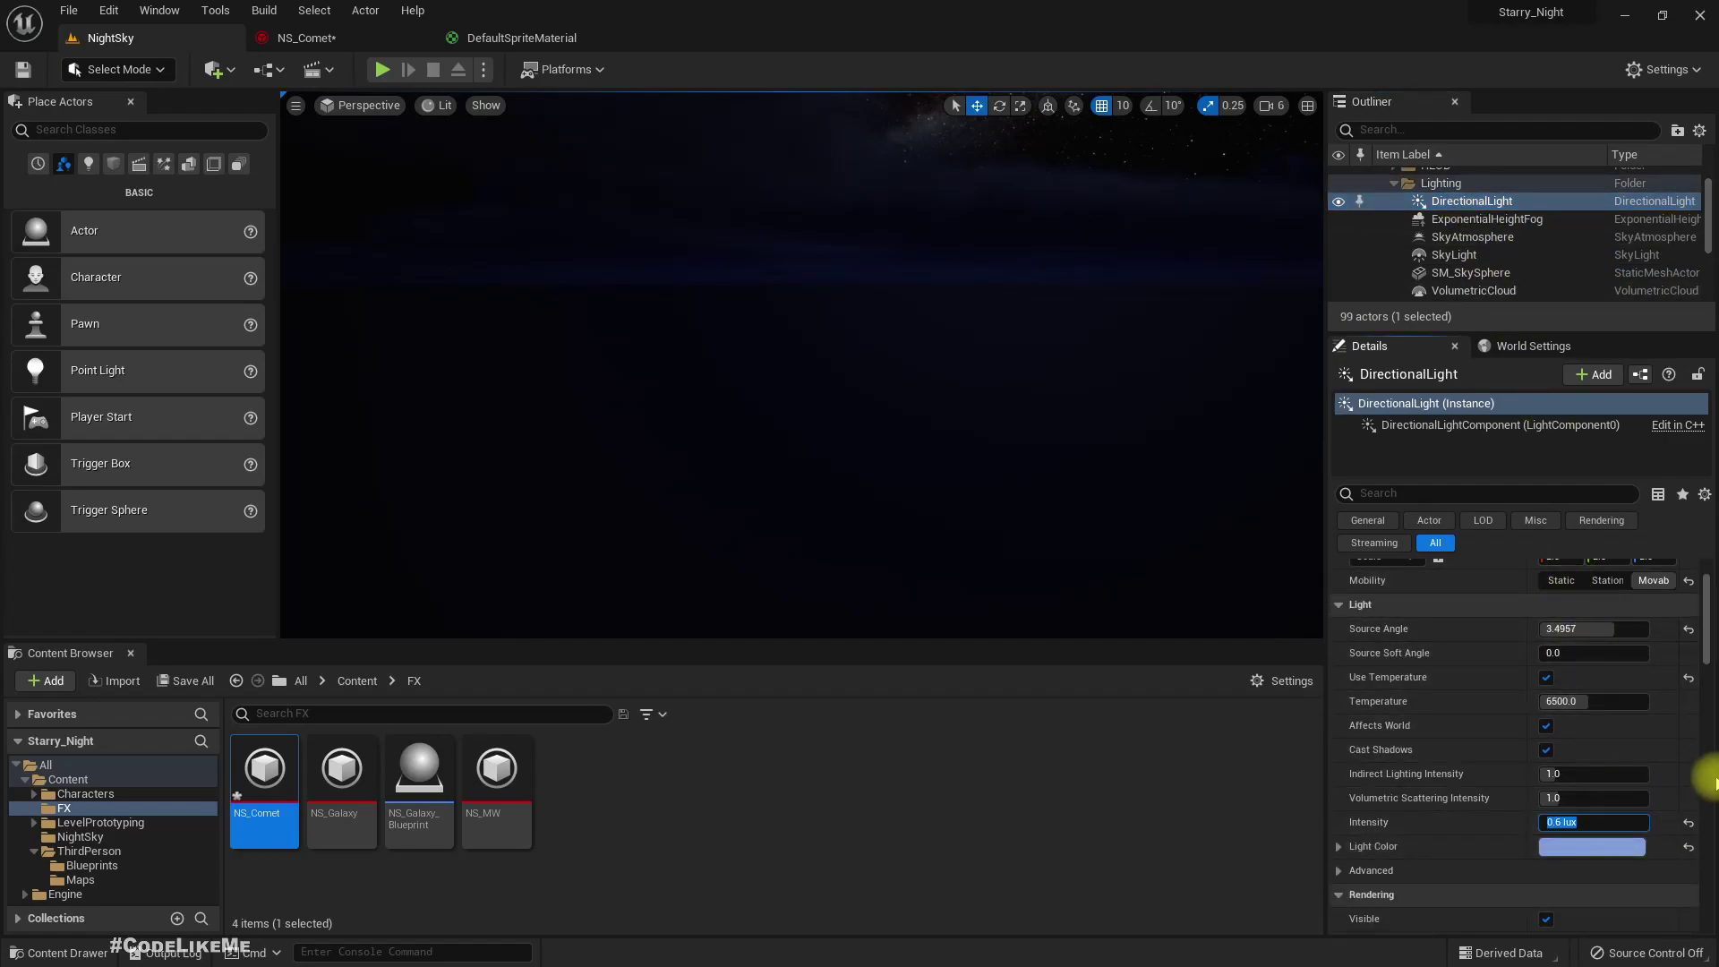
type("6")
key("Return")
right_click_drag(882, 542, 1120, 394)
key("e")
right_click_drag(815, 314, 1317, 383)
right_click_drag(887, 414, 1081, 488)
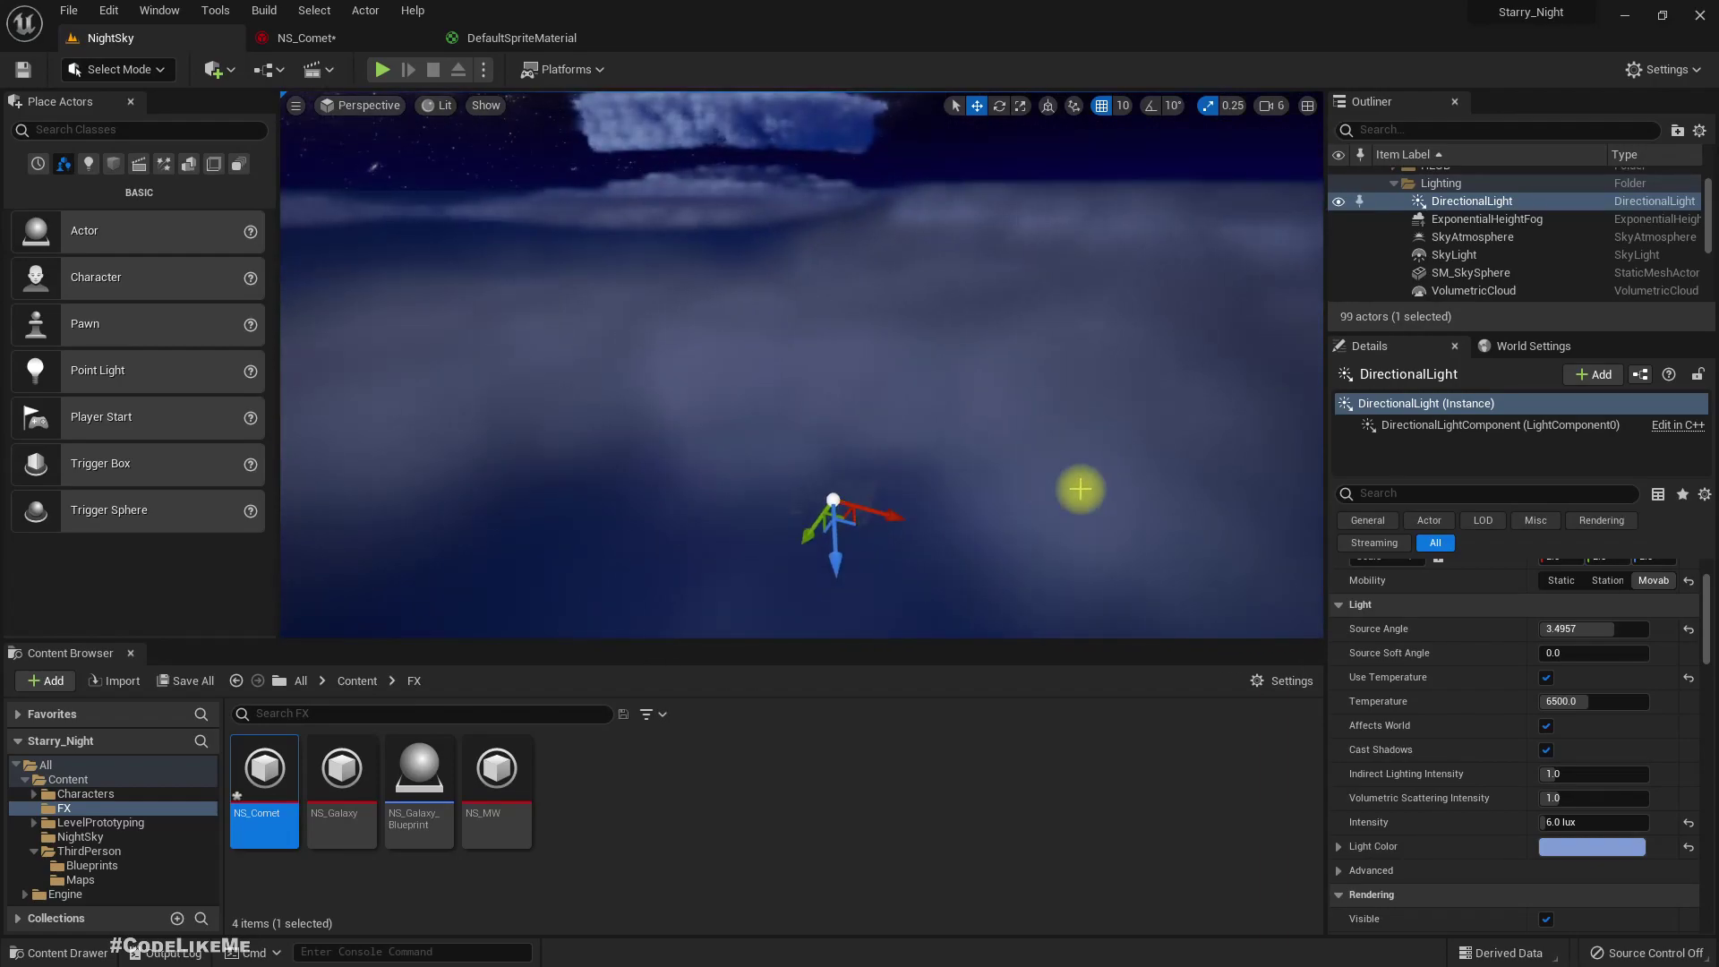
Step: Raise the NS_Comet actor along its Z axis, high above the landscape and clouds
scroll(1511, 278, "down", 3)
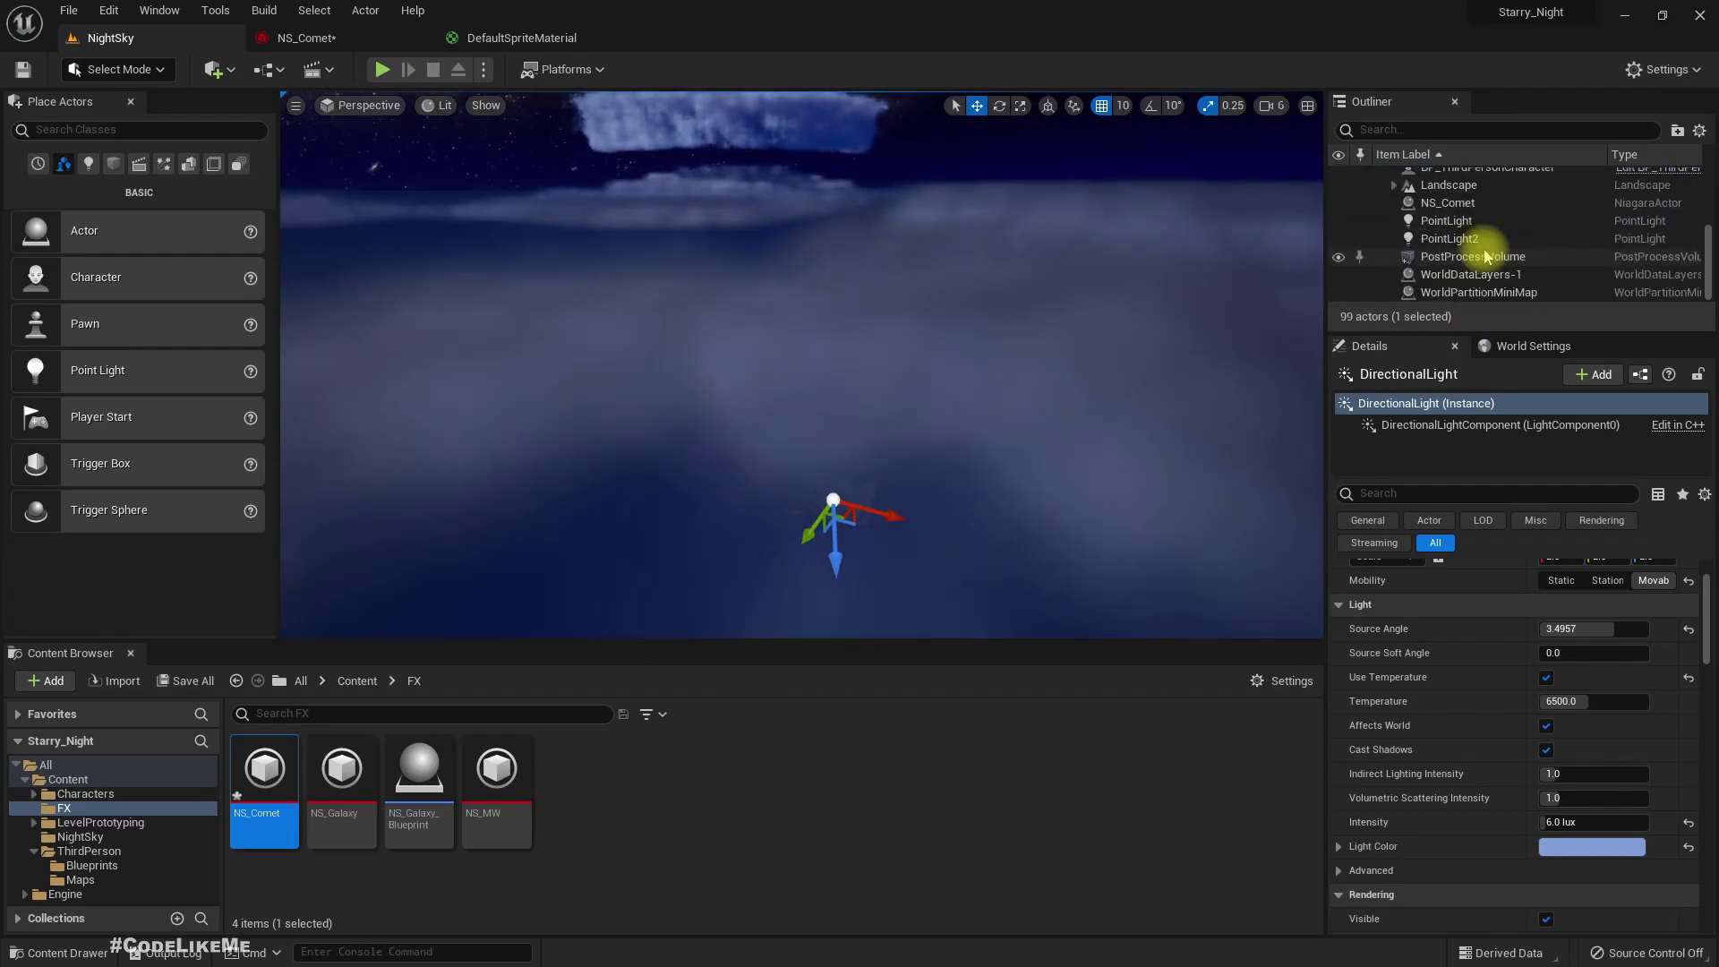
scroll(1486, 251, "up", 1)
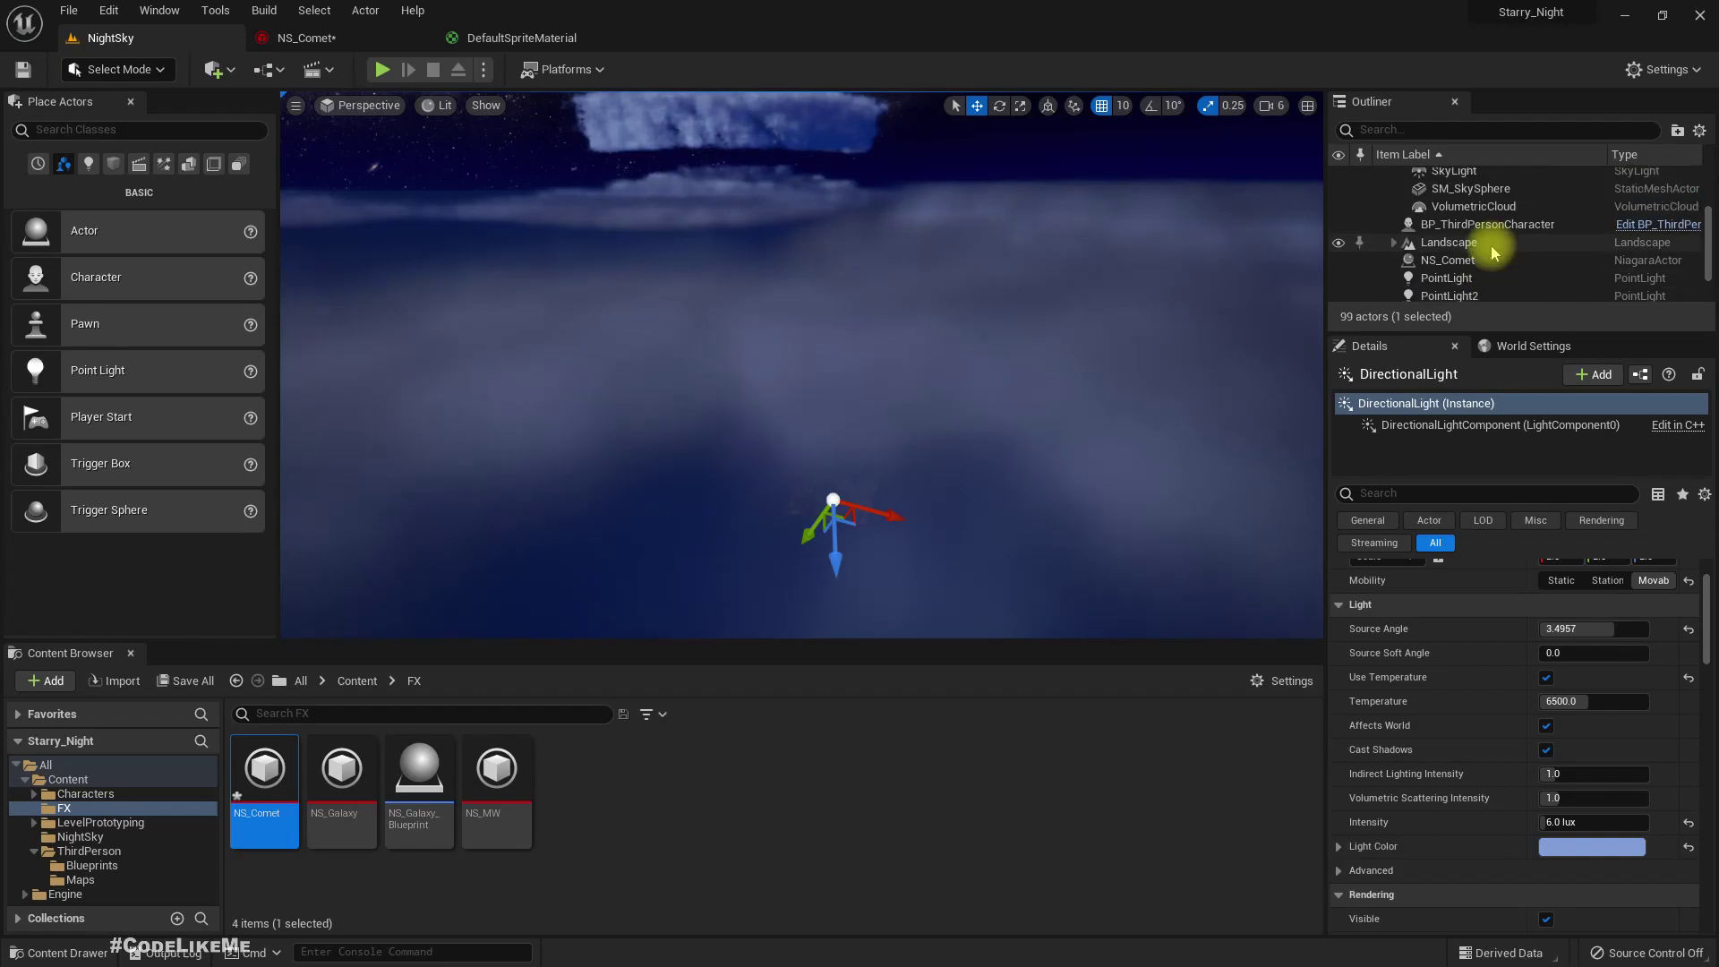
left_click(1448, 260)
right_click_drag(887, 443, 895, 403)
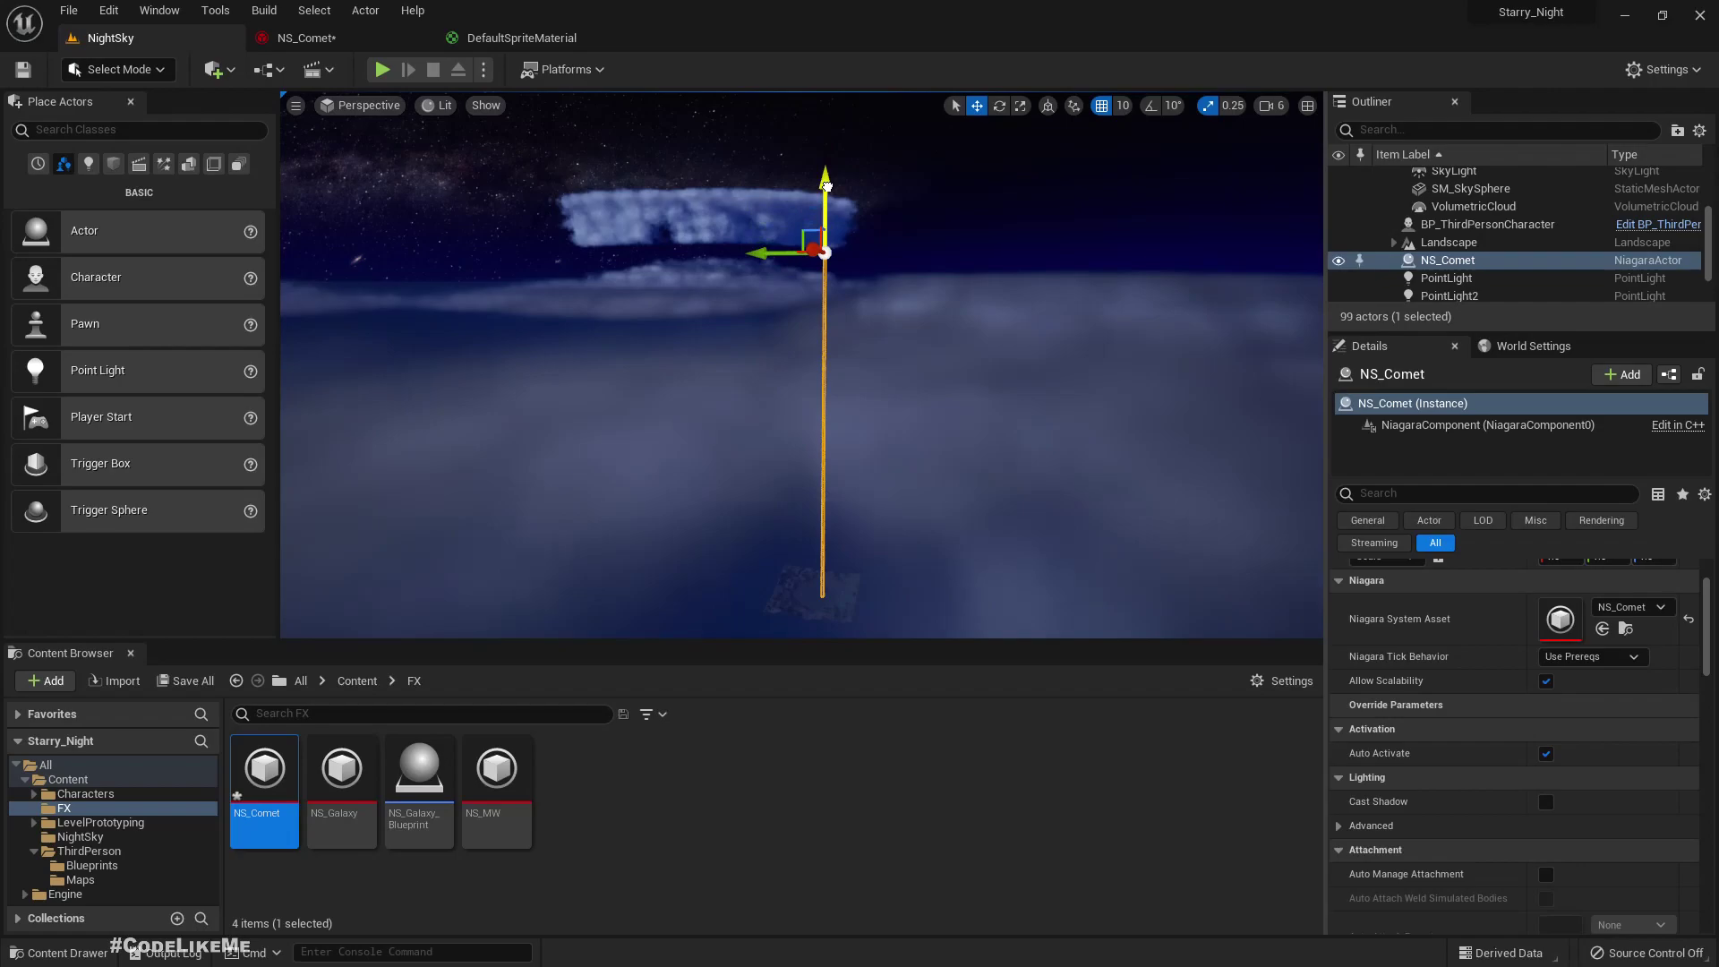
mouse_move(826, 186)
right_mouse_down()
mouse_move(862, 269)
mouse_move(797, 152)
mouse_move(851, 166)
right_mouse_up()
right_click_drag(801, 269, 801, 546)
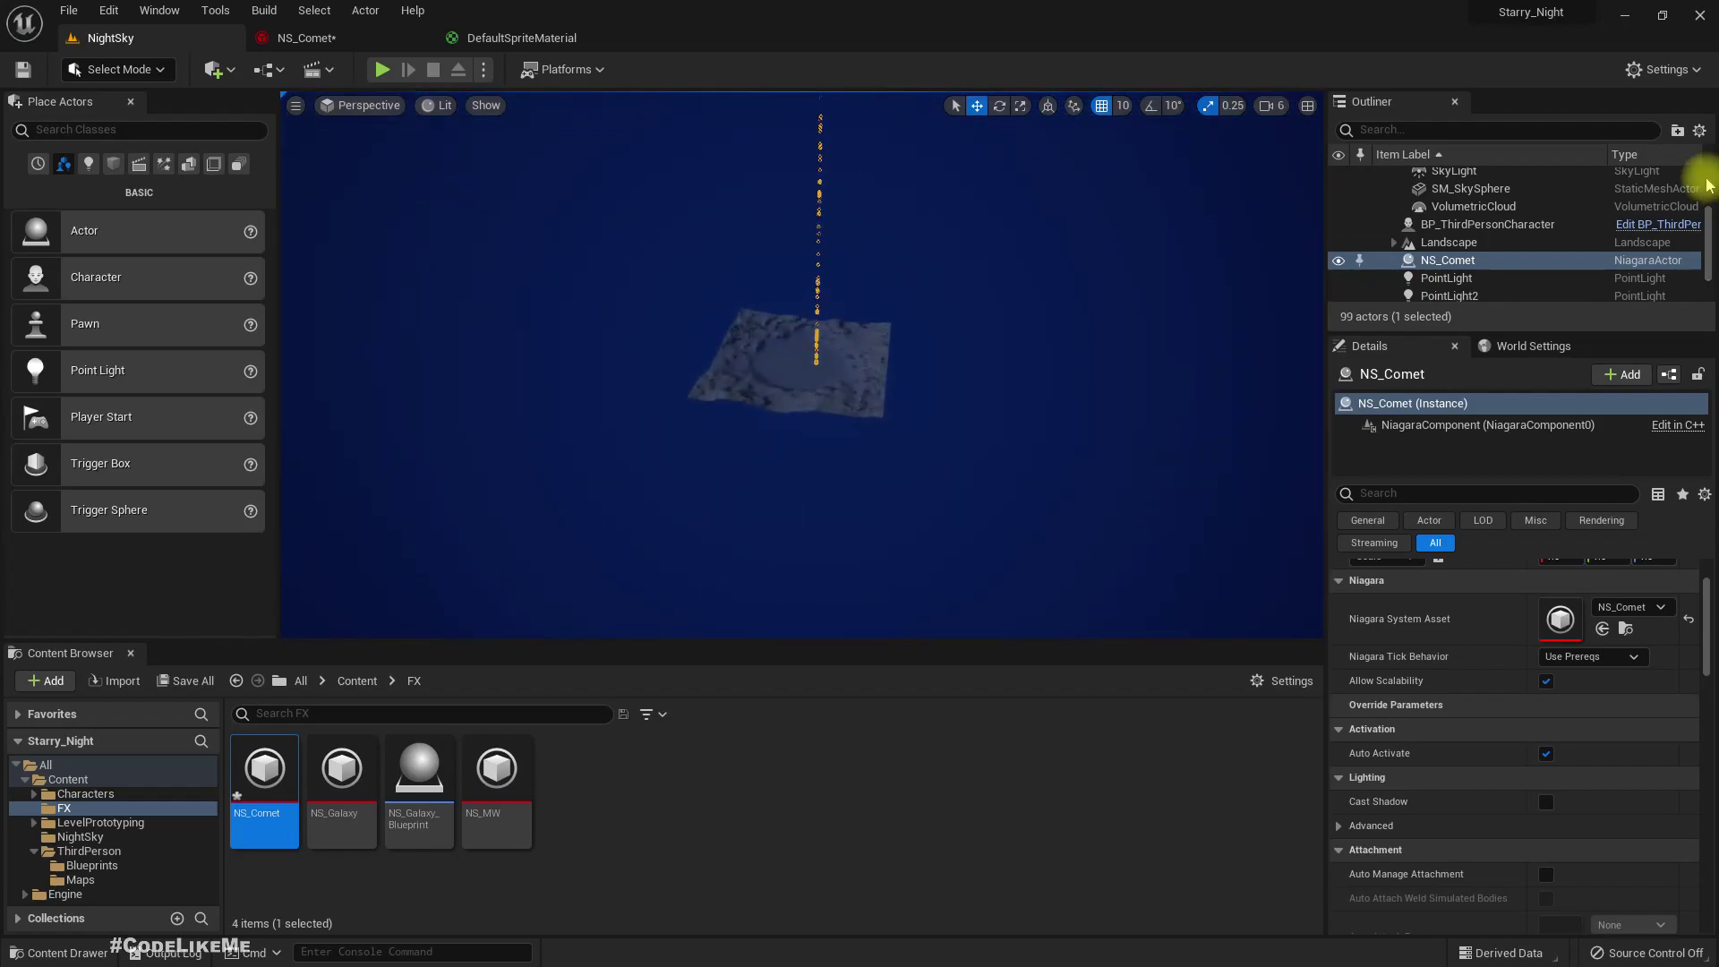
Step: Return the view to BP_ThirdPersonCharacter and shift NS_Comet along its Y axis across the sky
double_click(1473, 224)
right_click_drag(1182, 264, 1119, 106)
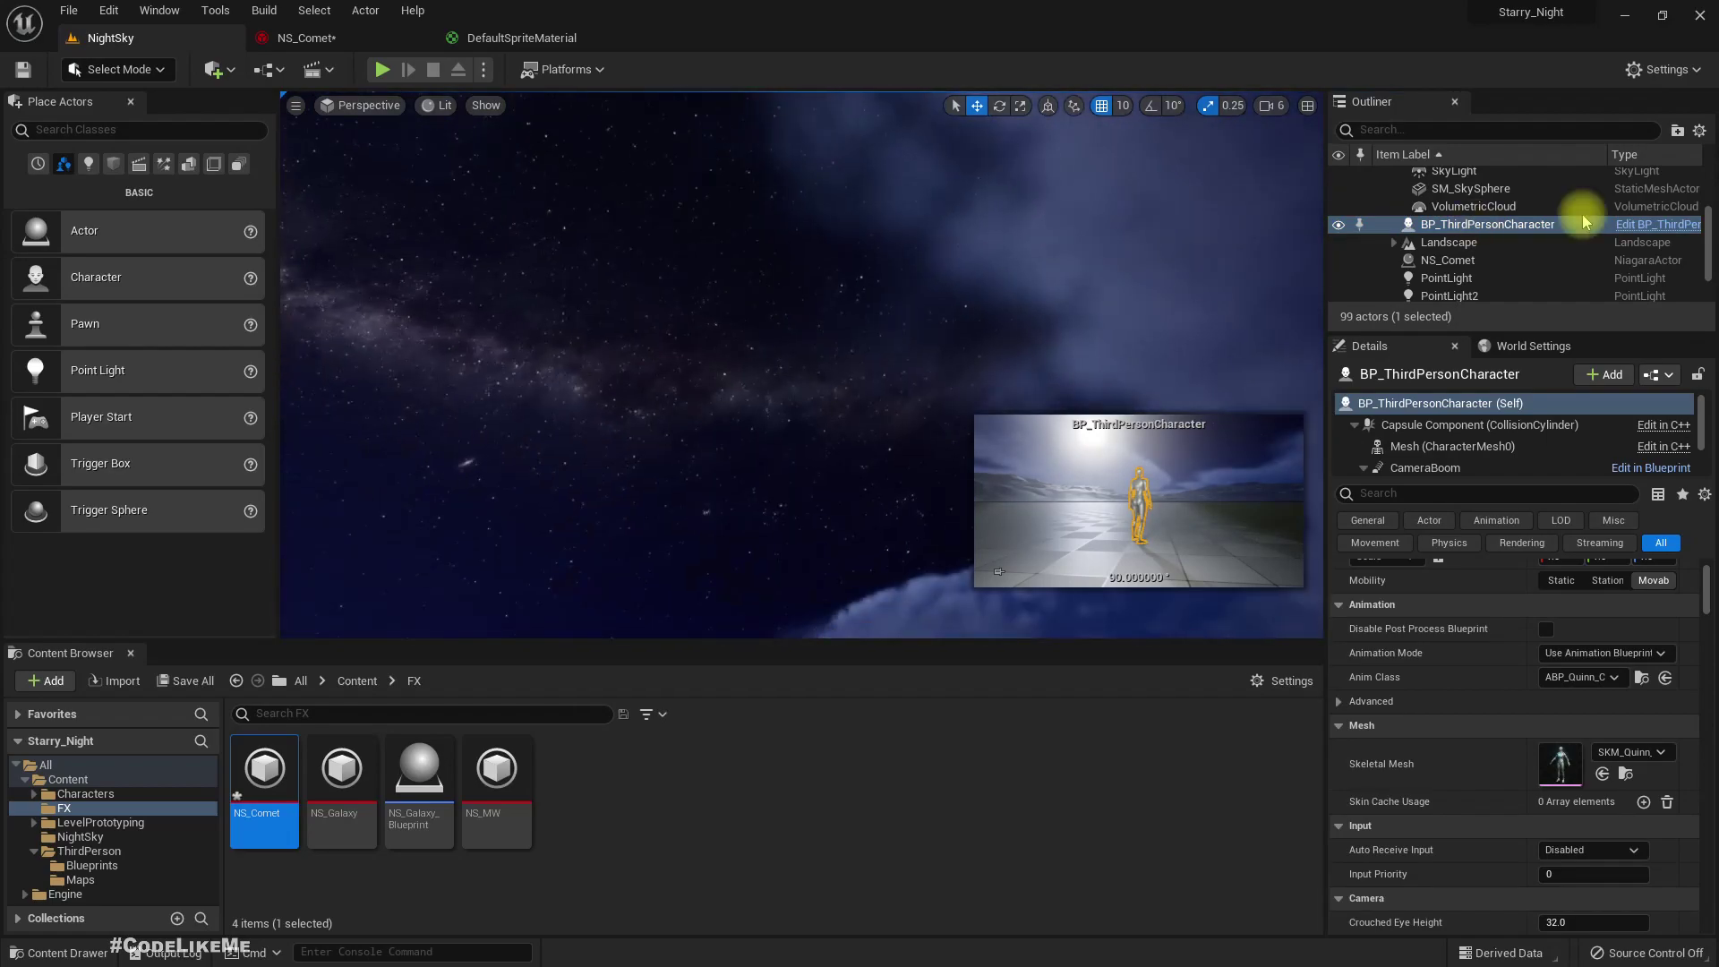
double_click(1448, 260)
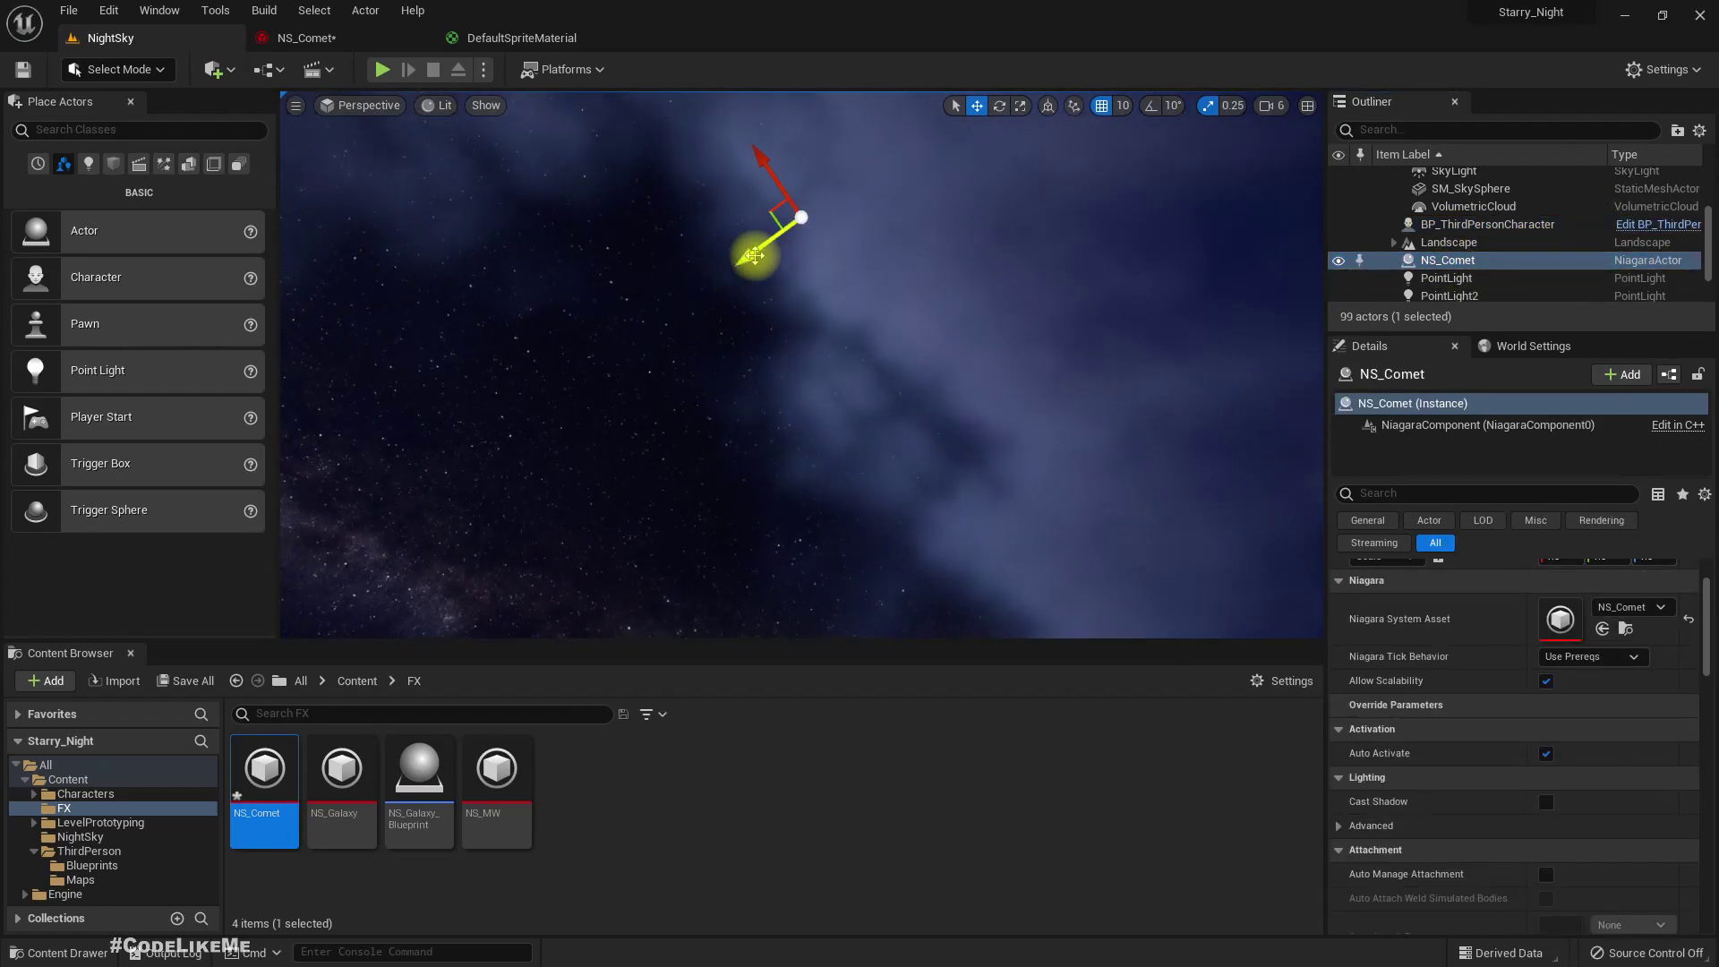
right_click_drag(651, 443, 851, 302)
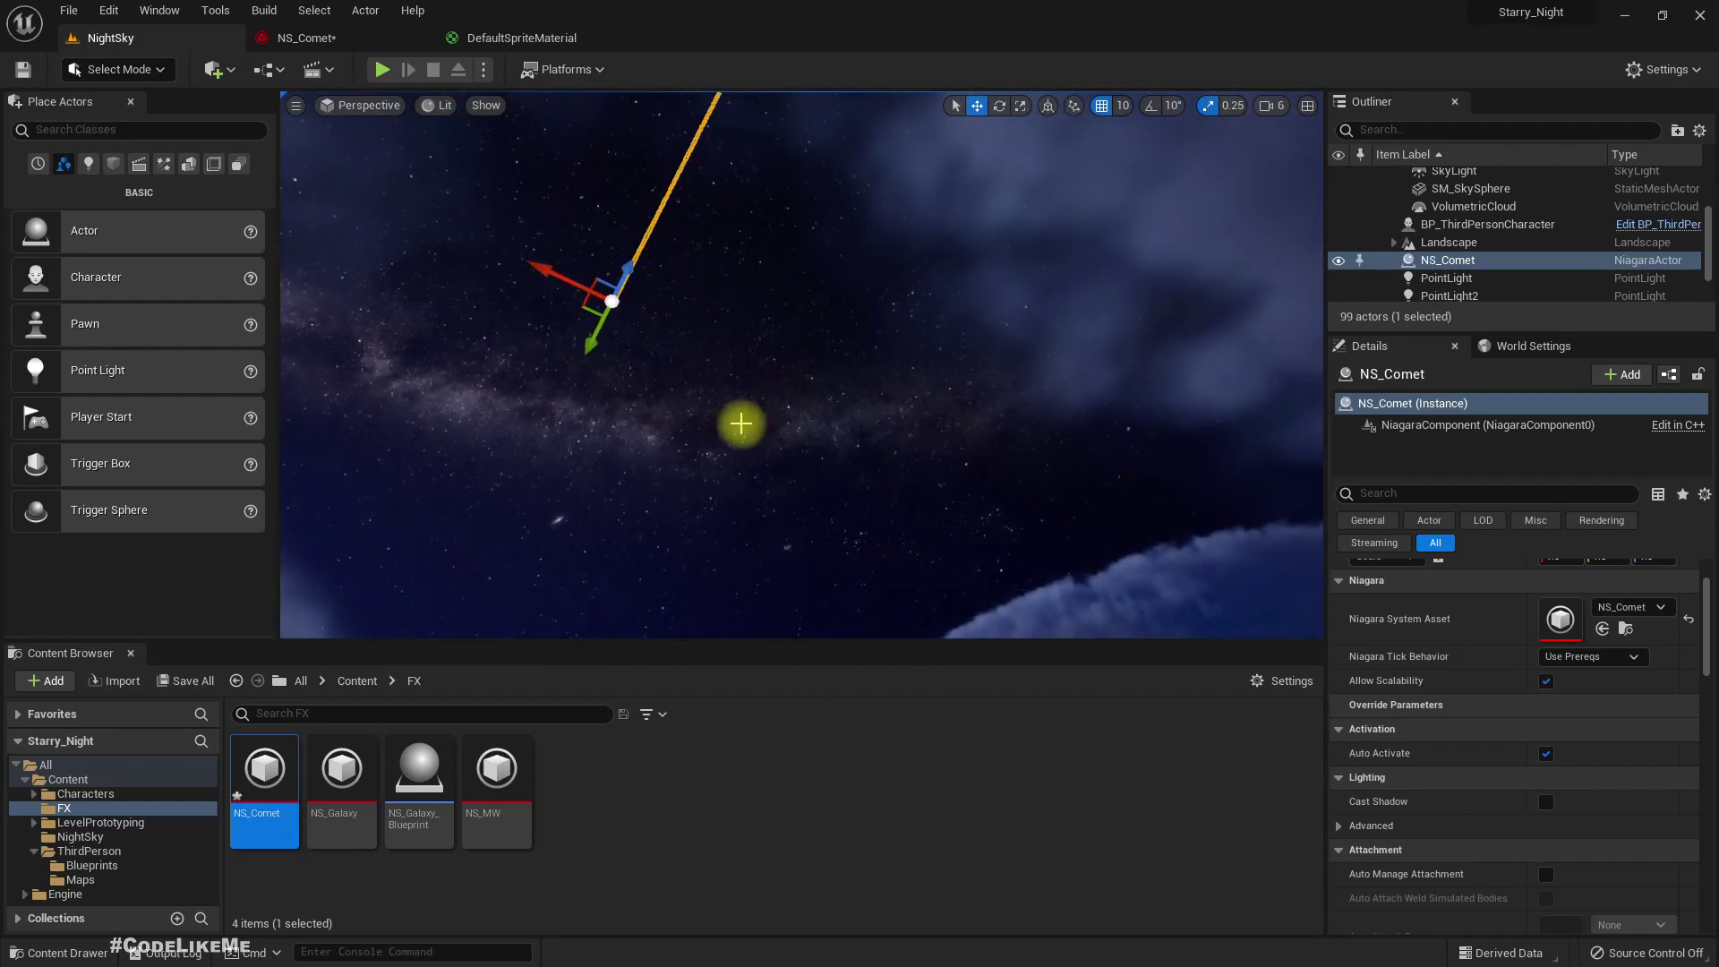
right_click_drag(749, 395, 763, 336)
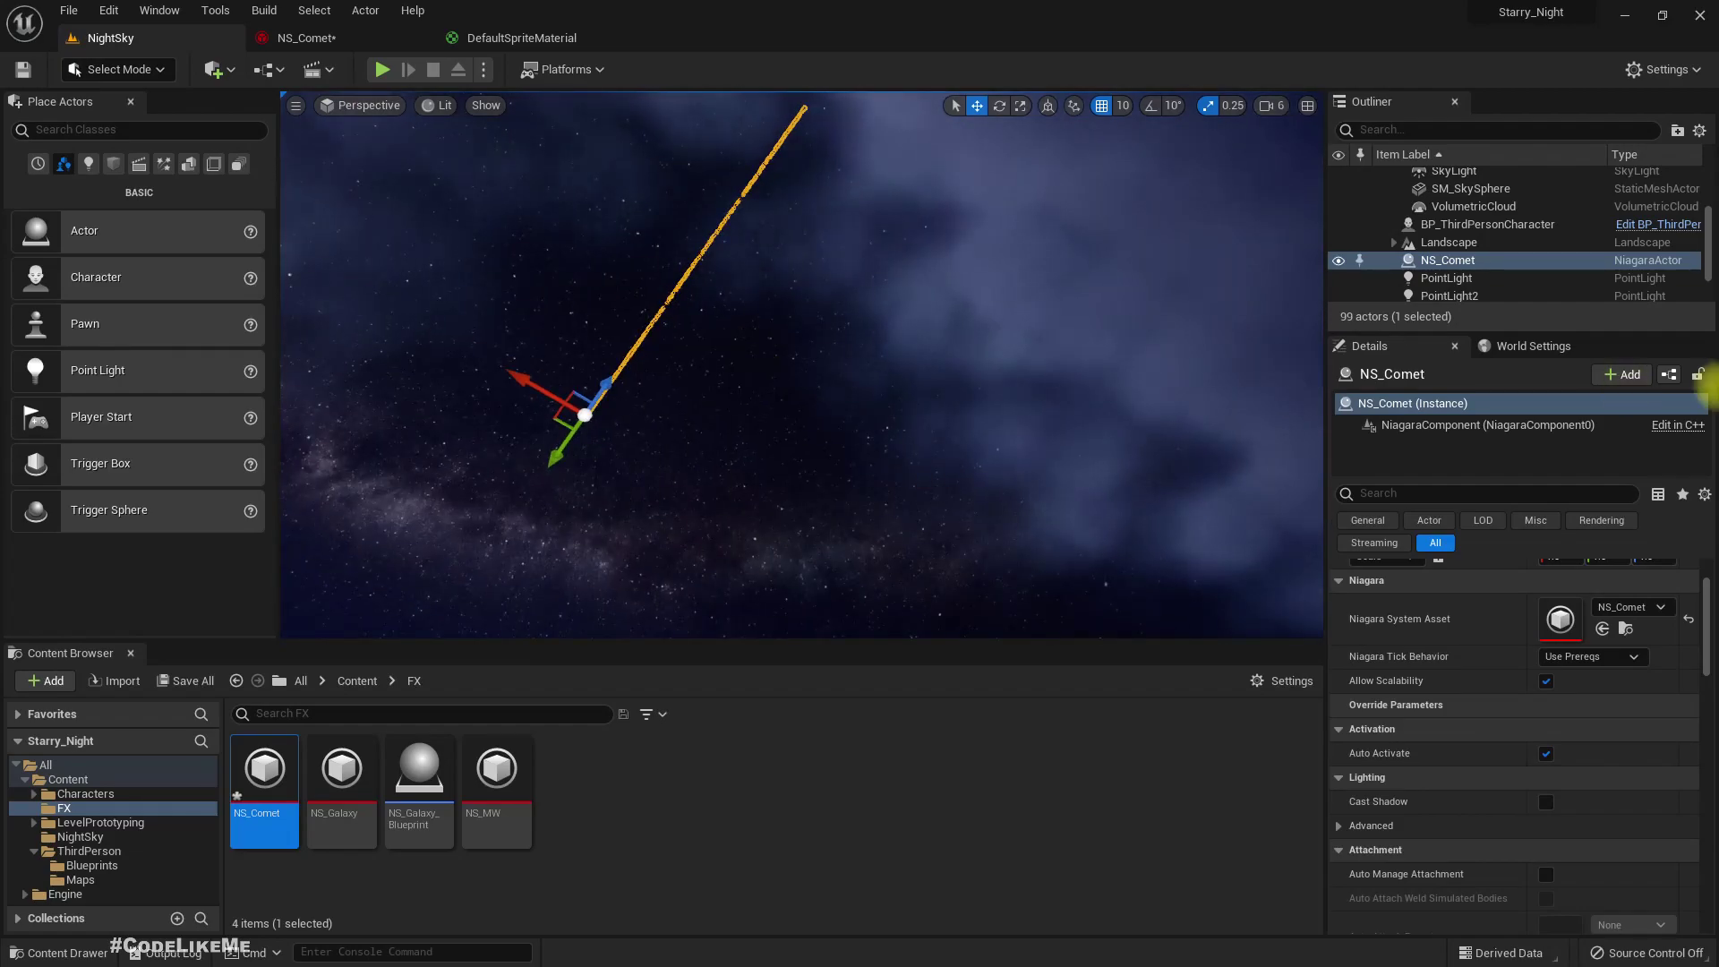
Step: Set the DirectionalLight's intensity to 0.6 lux and look around the darkened night sky
scroll(1508, 230, "up", 3)
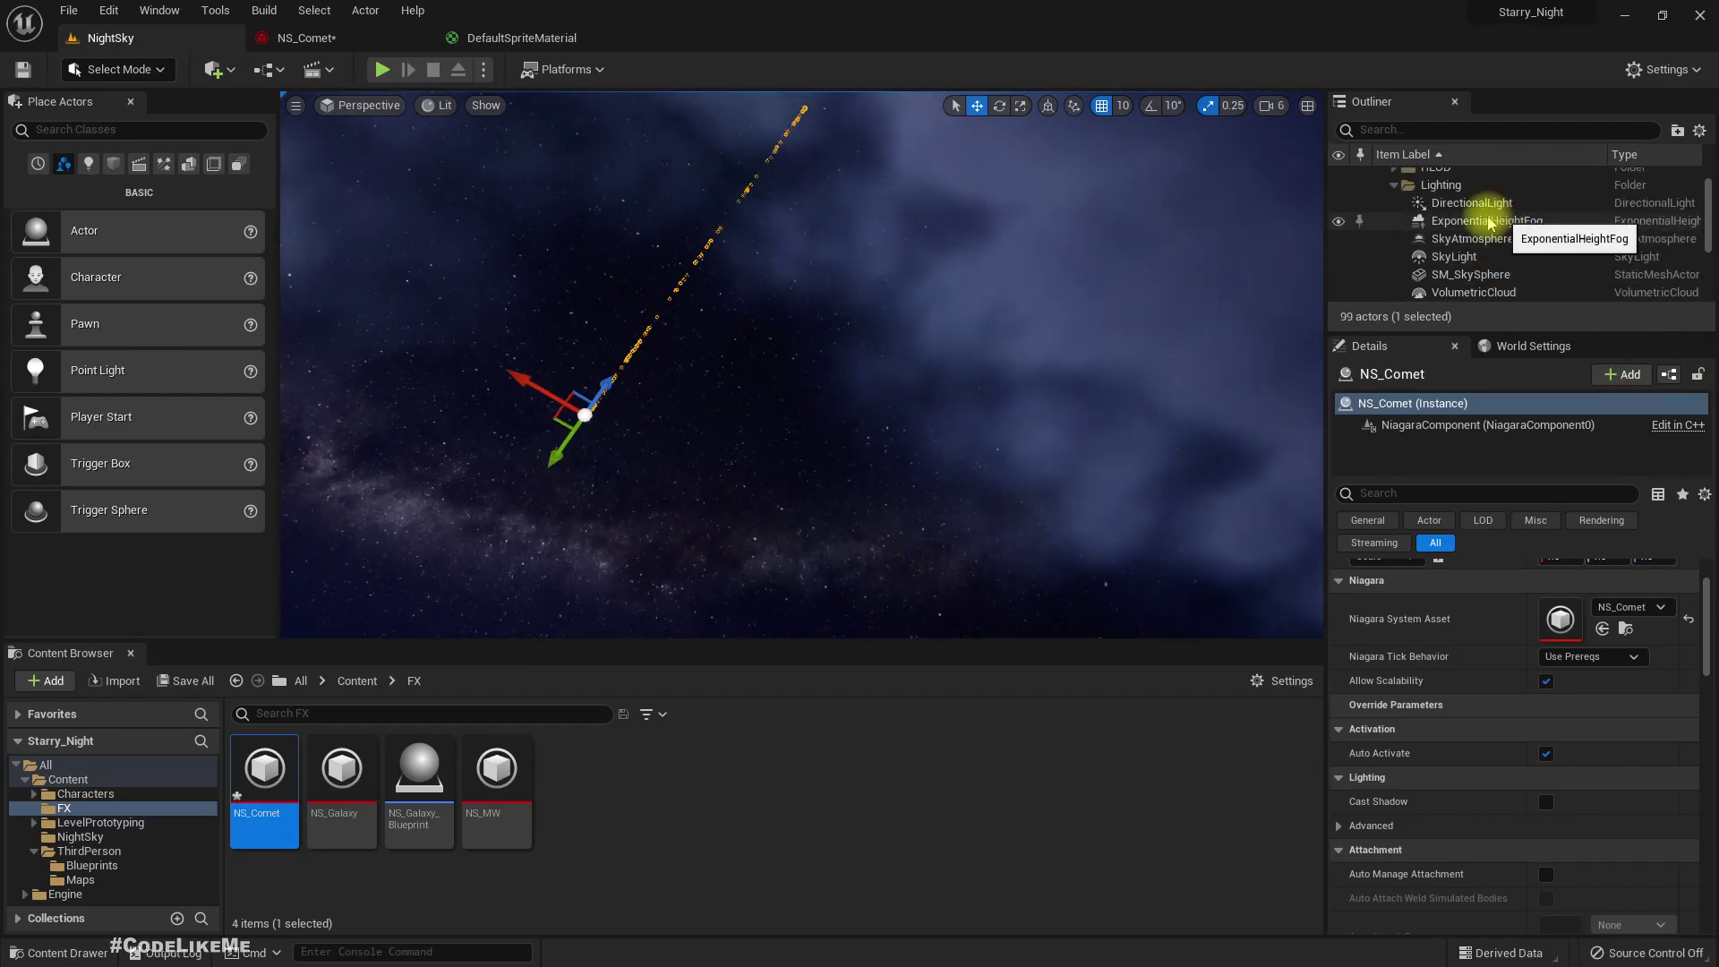
left_click(1454, 205)
left_click(1604, 822)
type("0.6")
key("Return")
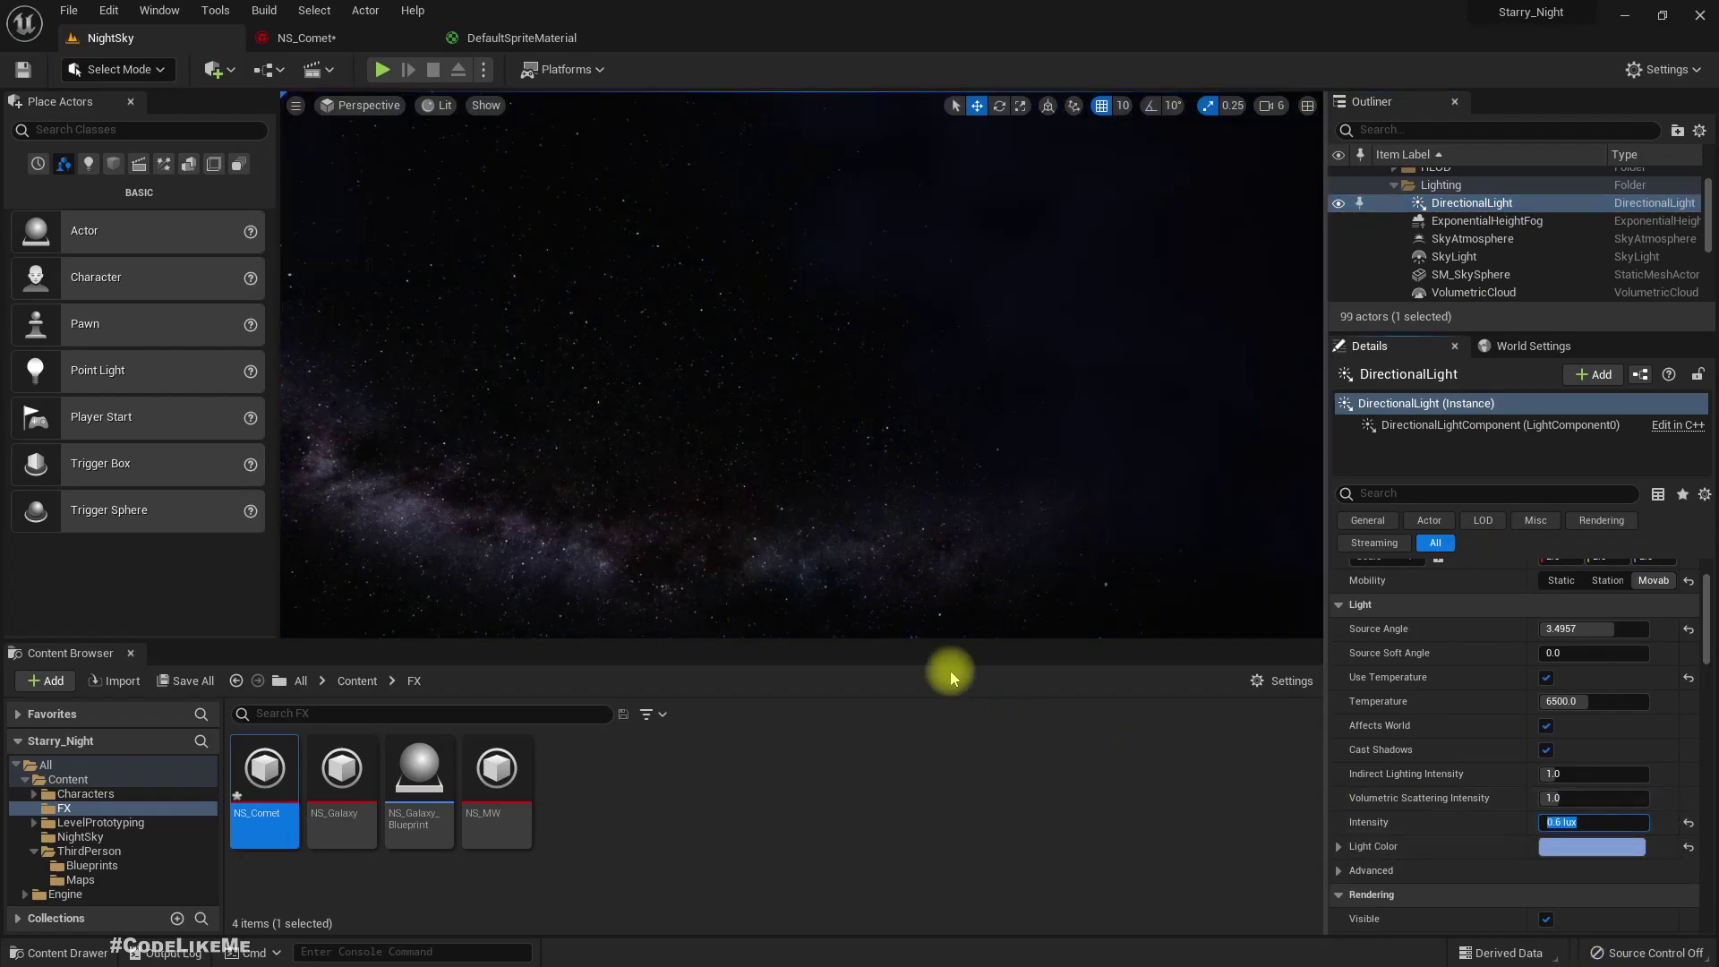
right_click_drag(852, 465, 806, 465)
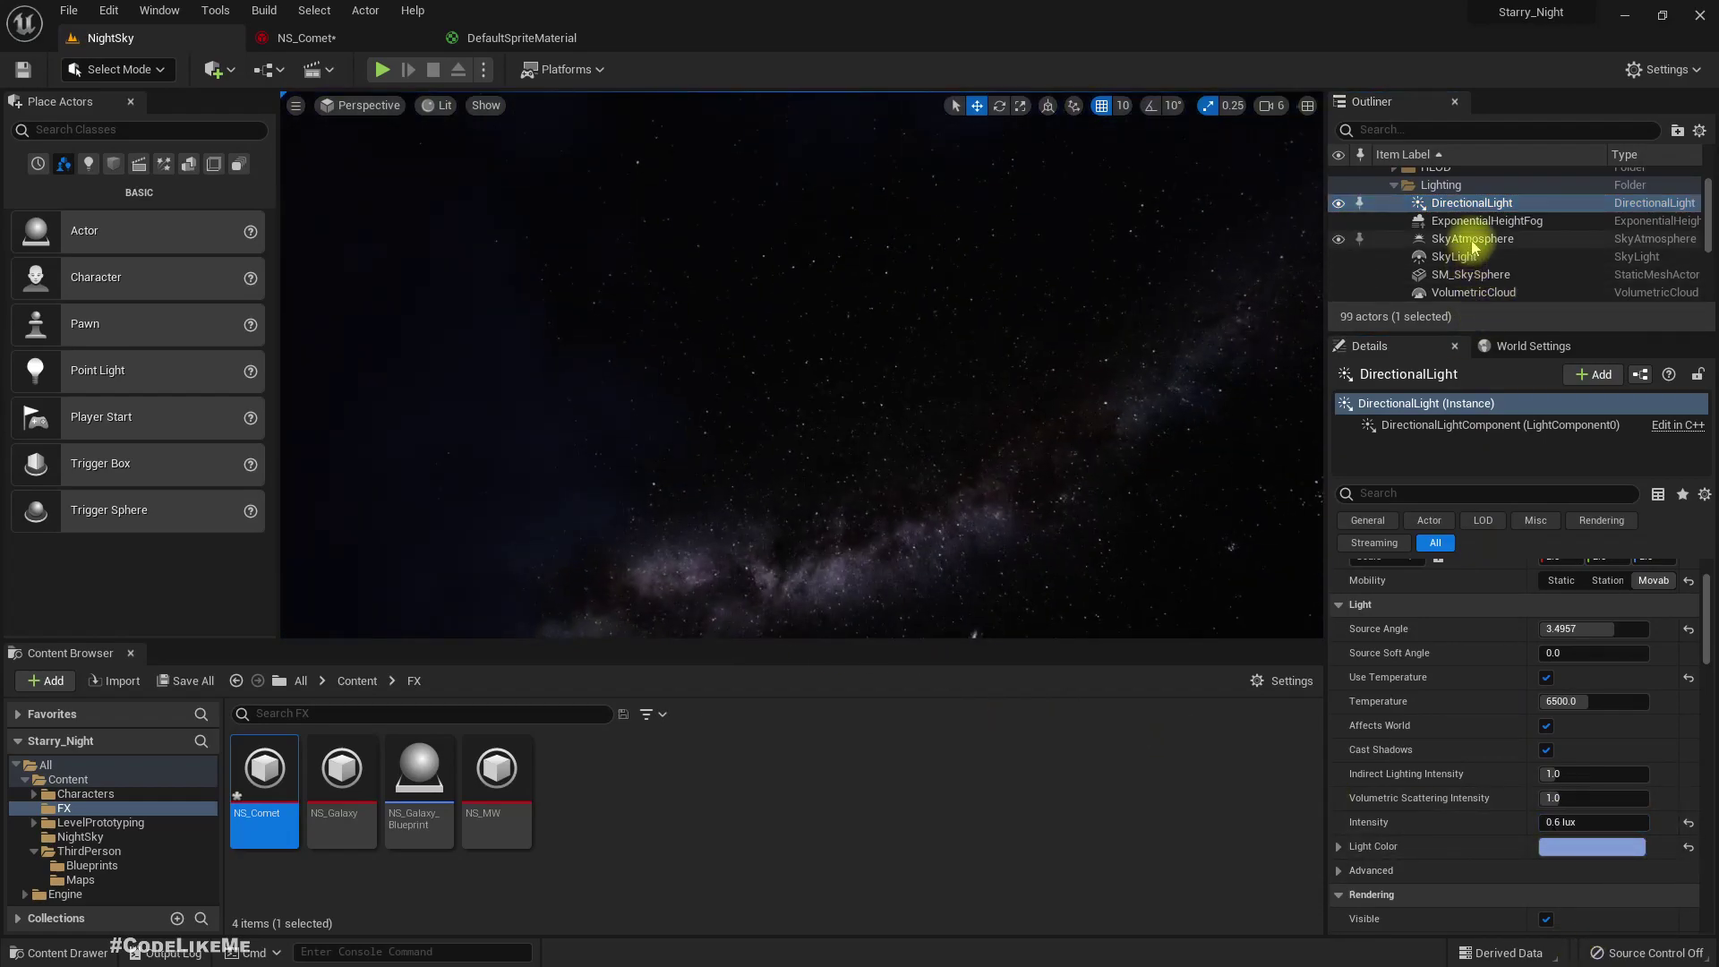
Step: Reposition NS_Comet along its X axis so it sits above the Milky Way band
scroll(1477, 250, "down", 3)
left_click(1455, 288)
right_click_drag(1044, 342, 1191, 462)
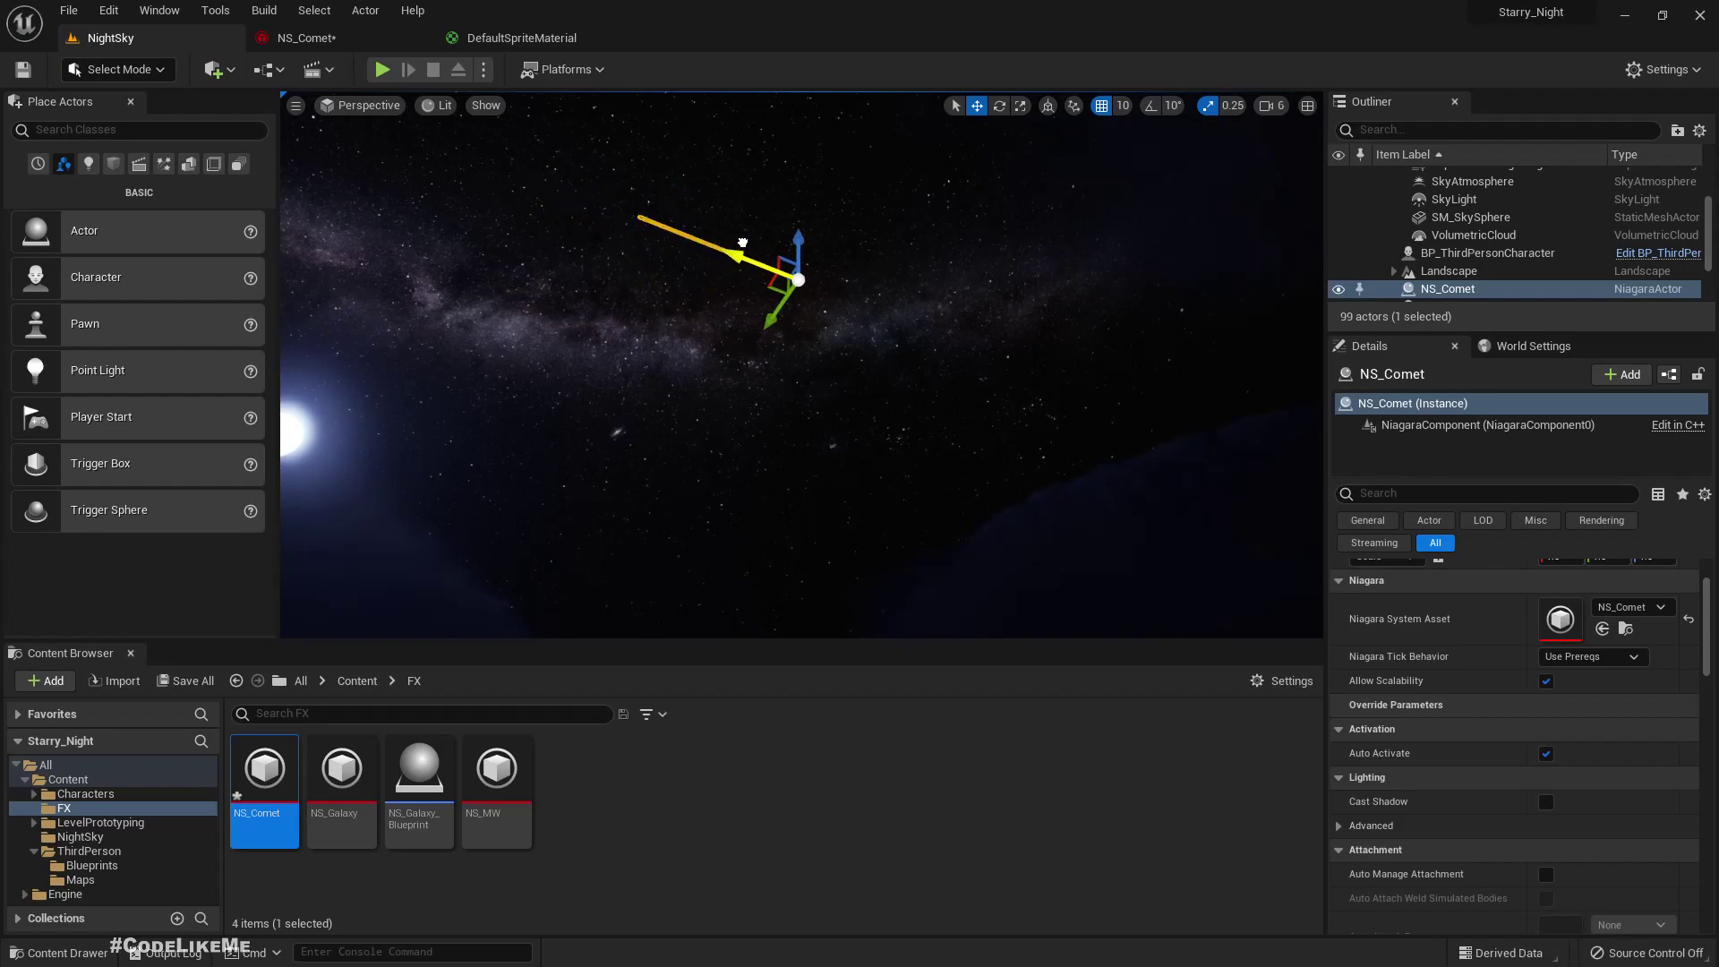
right_click_drag(1000, 359, 1001, 366)
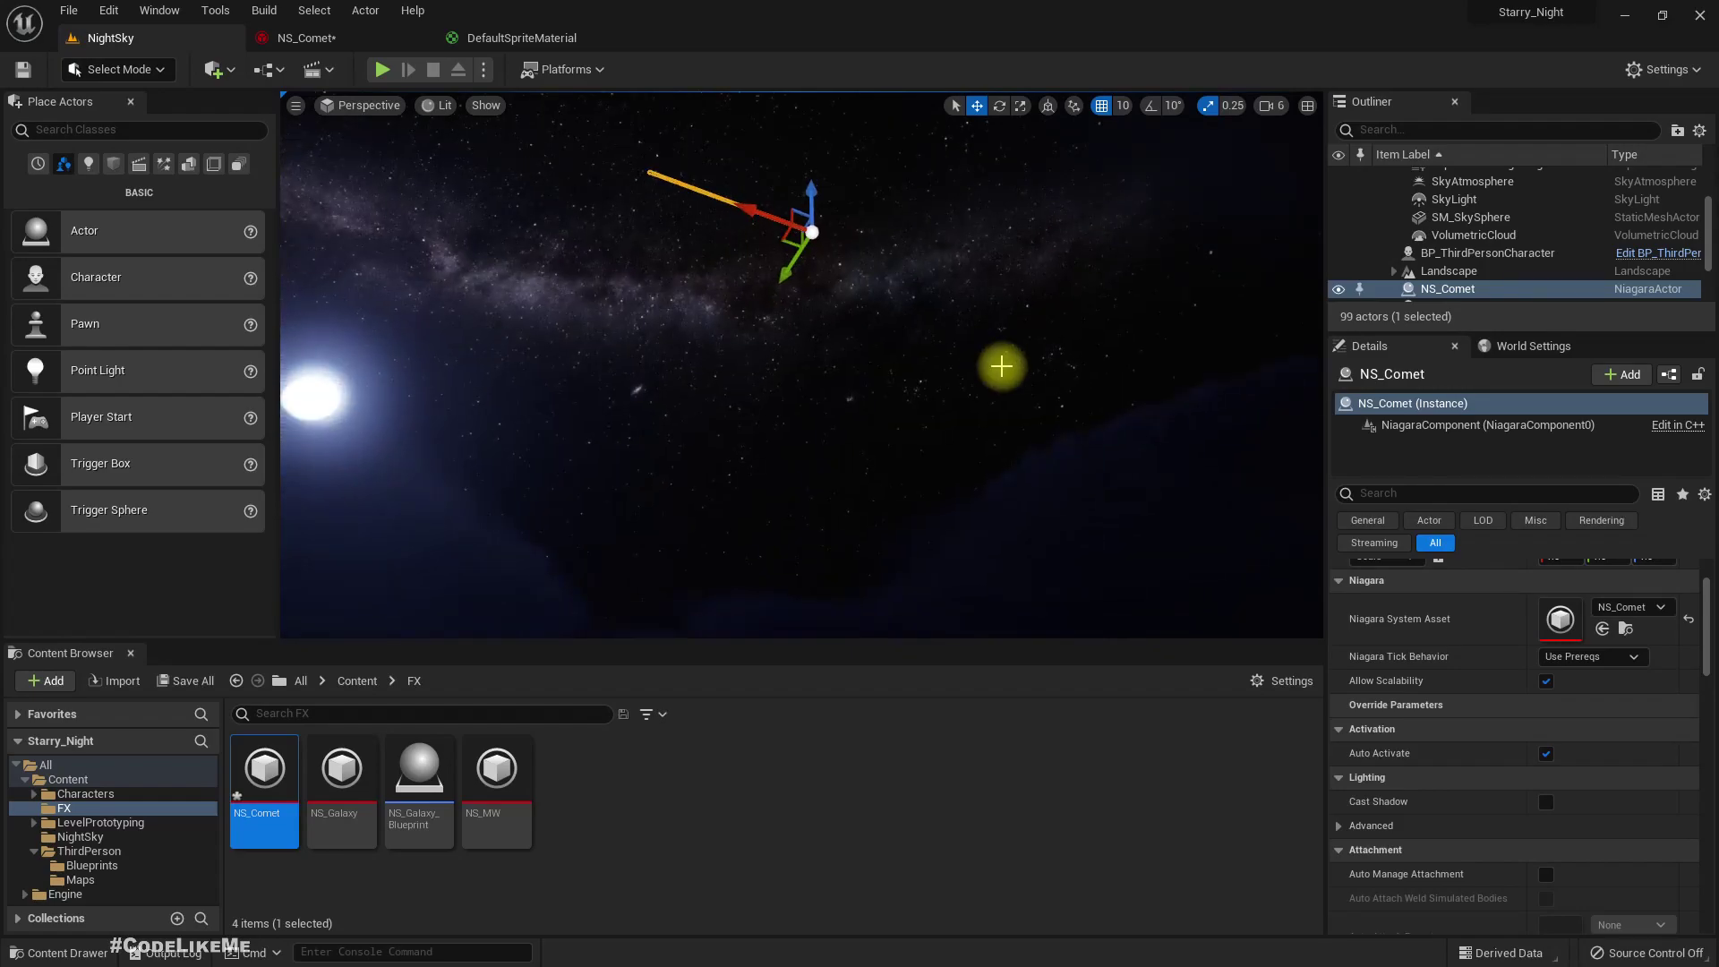
Step: Set the Fountain emitter's Uniform Sprite Size Min to 6 and Max to 12, and check the comet in the level
left_click(304, 40)
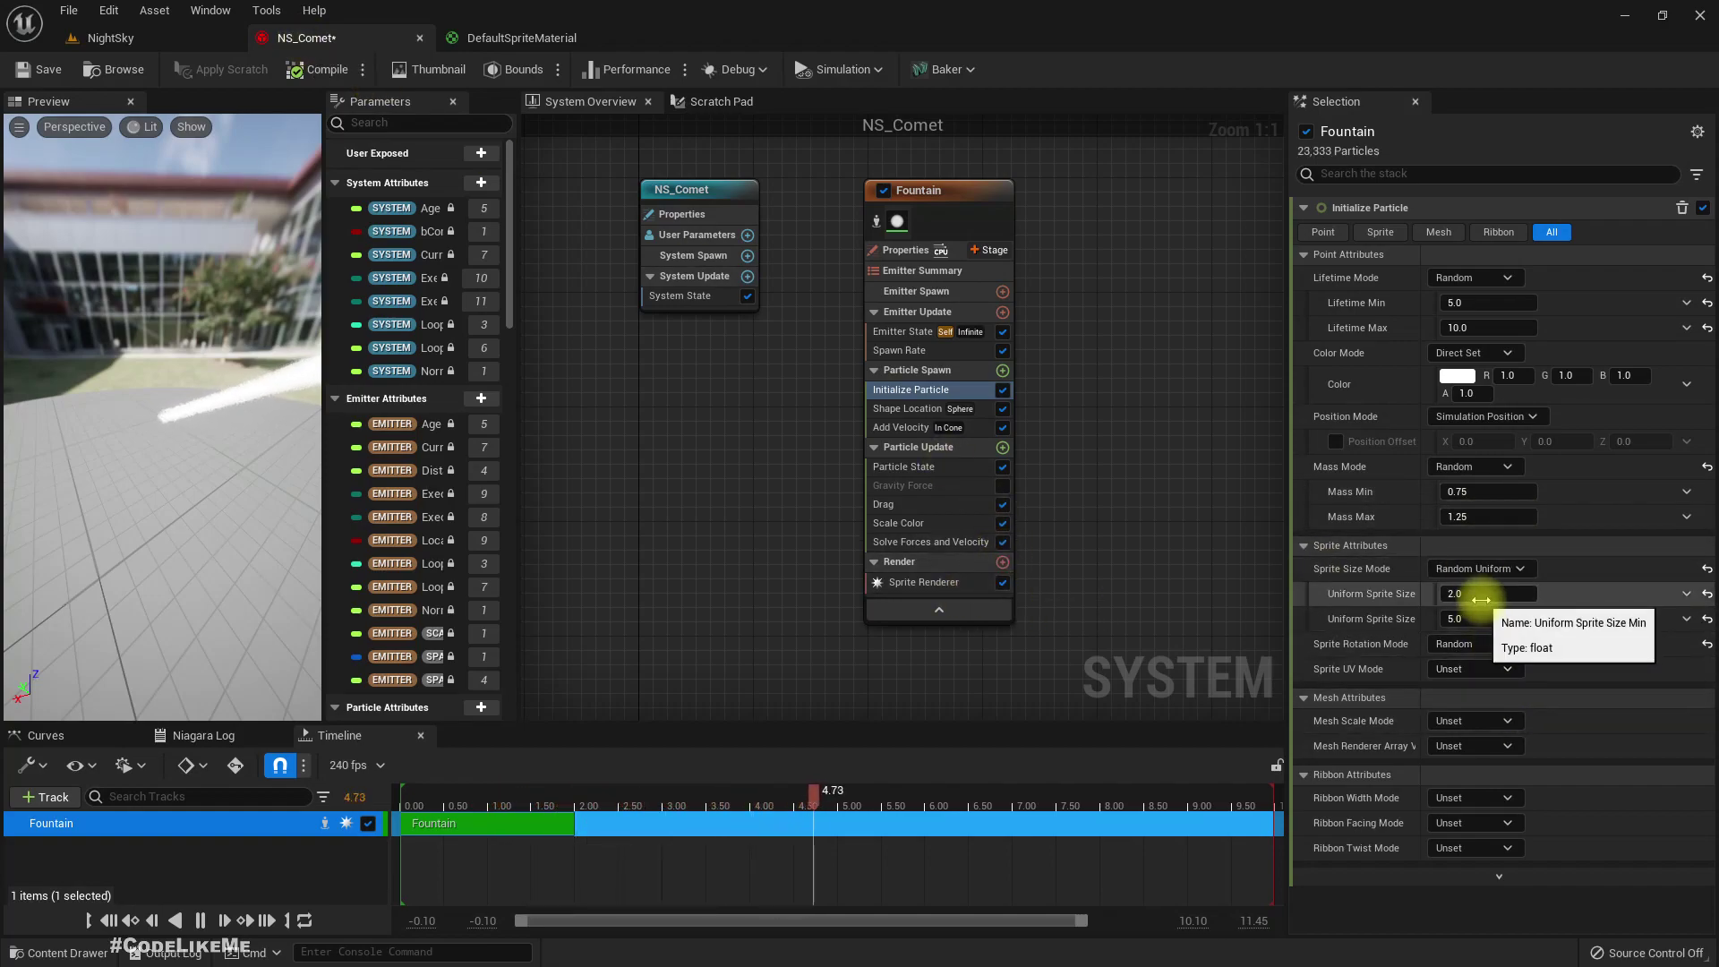
type("6")
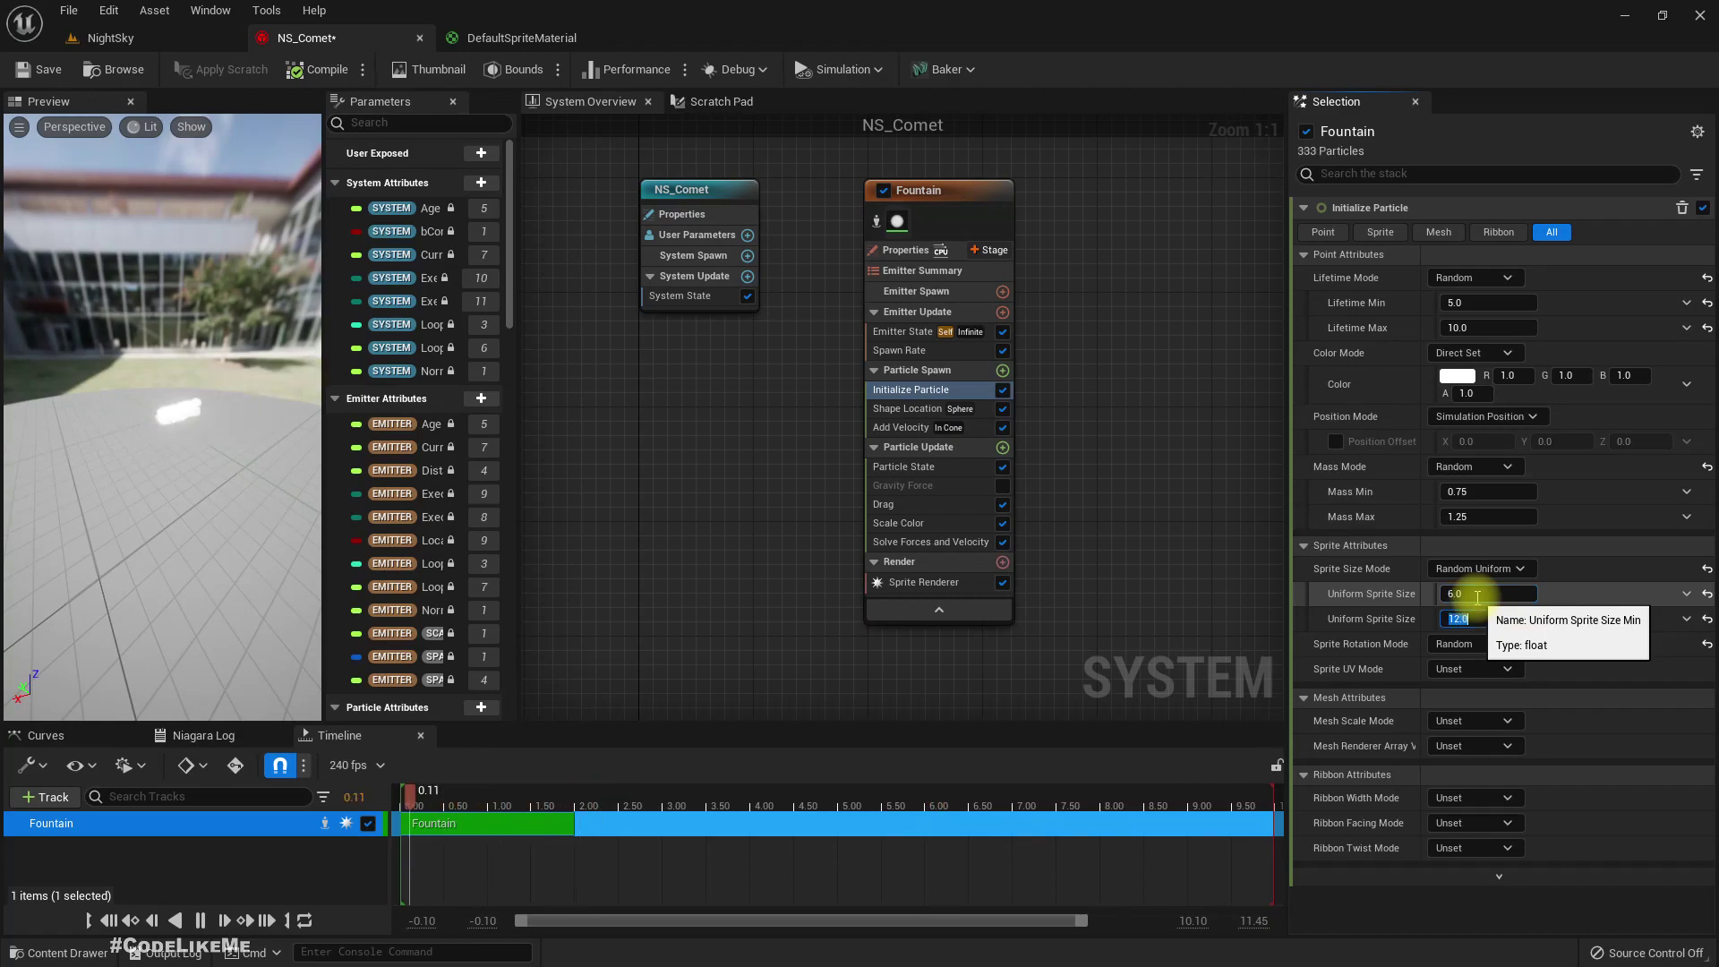
left_click(157, 42)
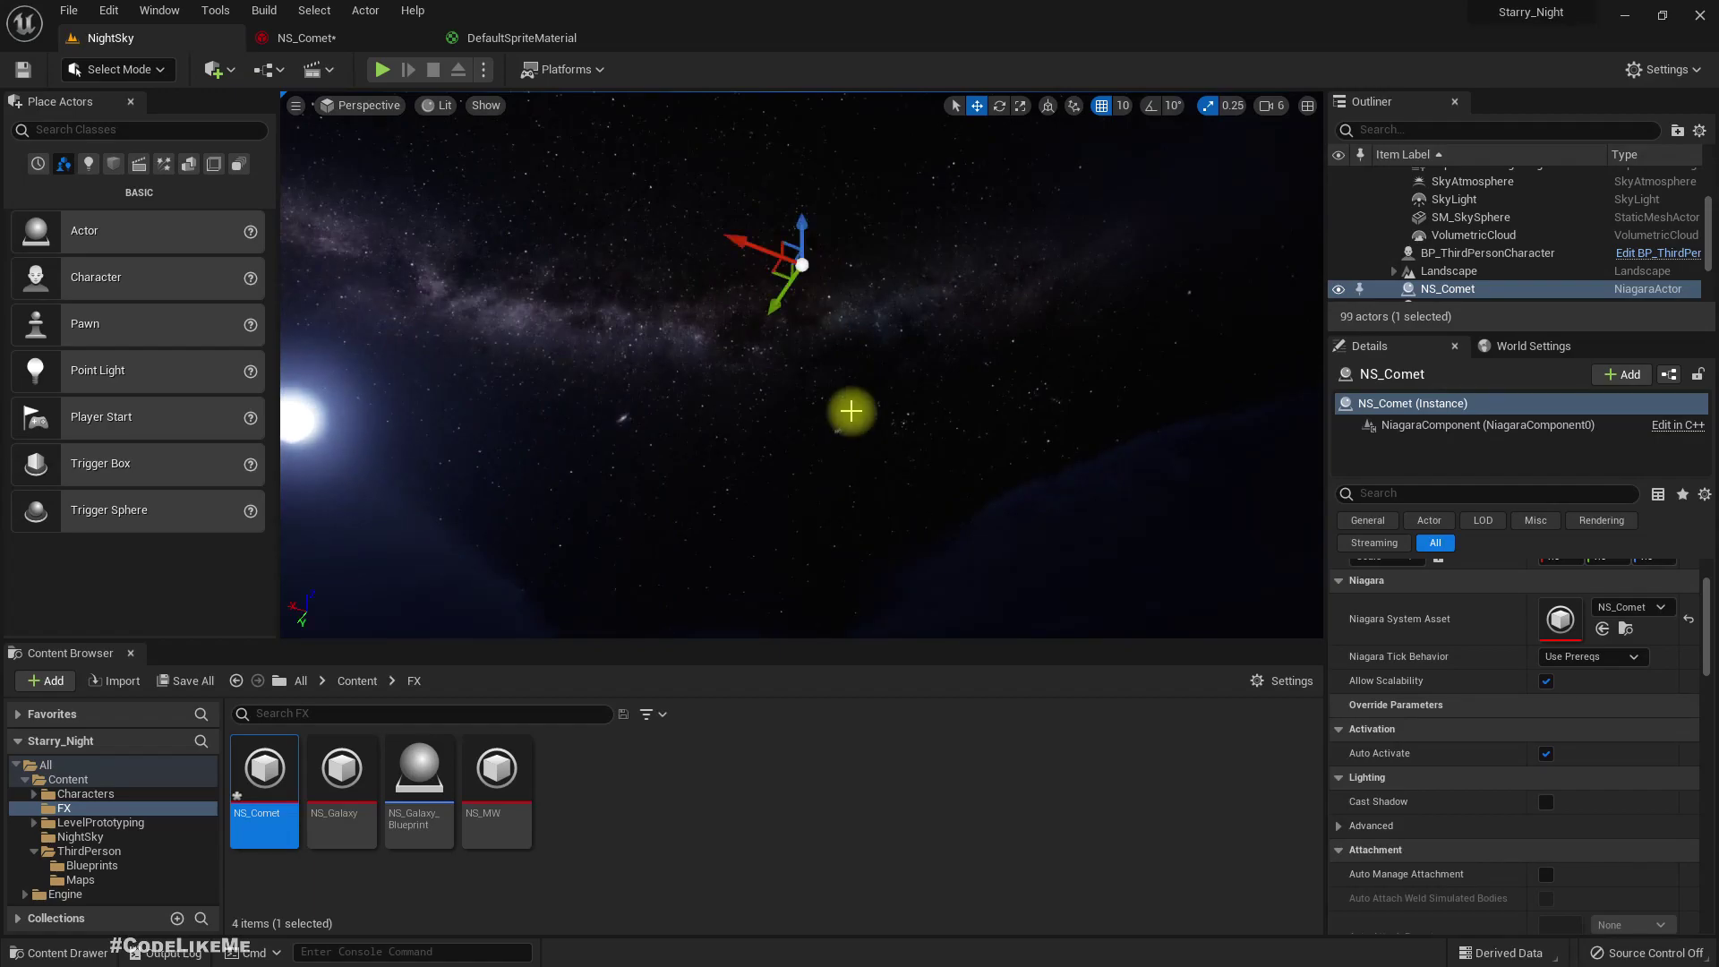
mouse_move(801, 365)
right_mouse_down()
mouse_move(755, 402)
mouse_move(785, 339)
right_mouse_up()
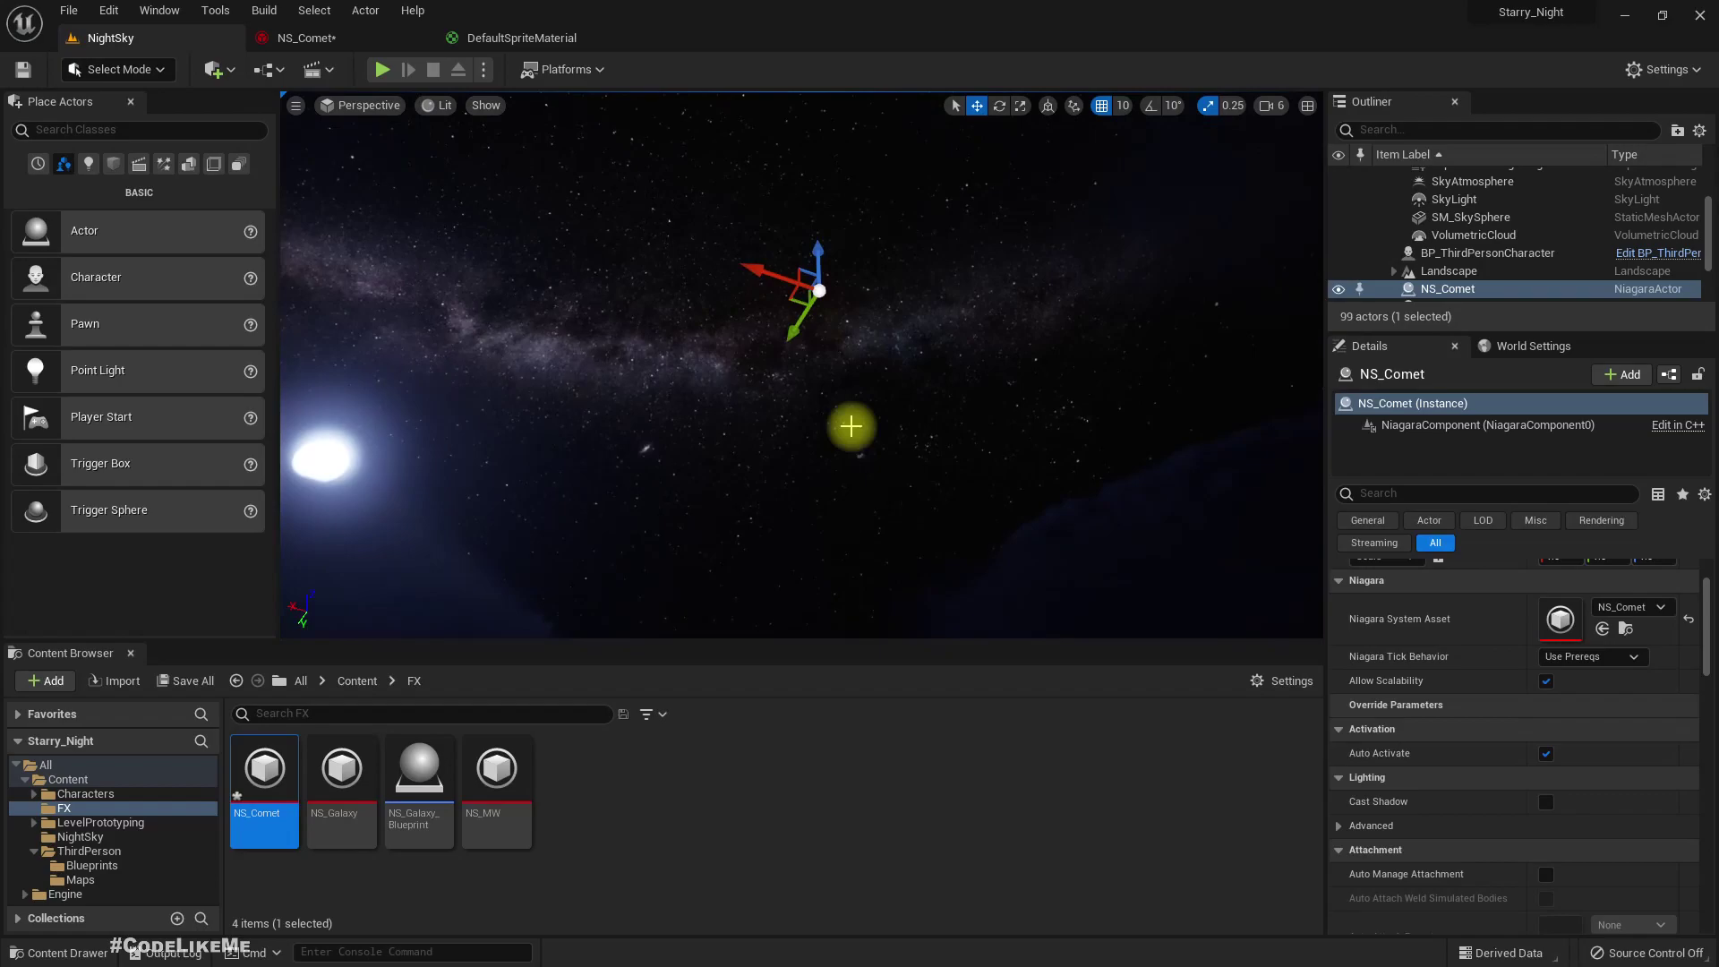
left_click(328, 43)
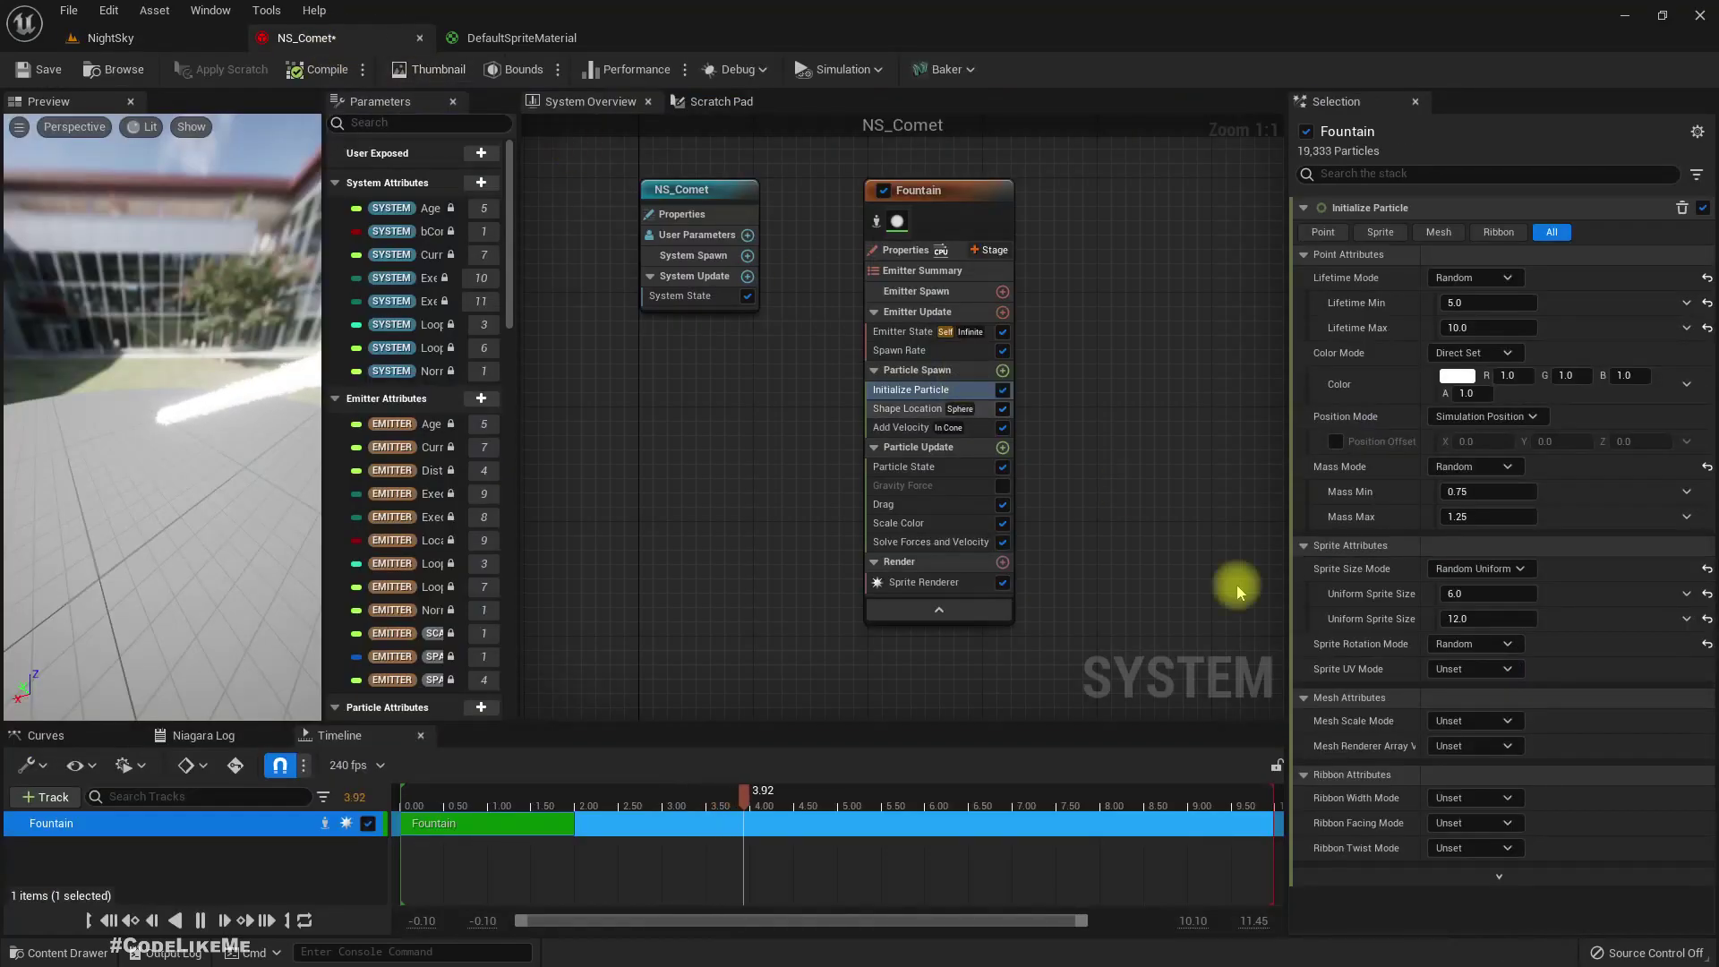
Step: Set the Fountain emitter's Uniform Sprite Size Min to 60 and Max to 120, and check the comet in the NightSky level
left_click(1491, 595)
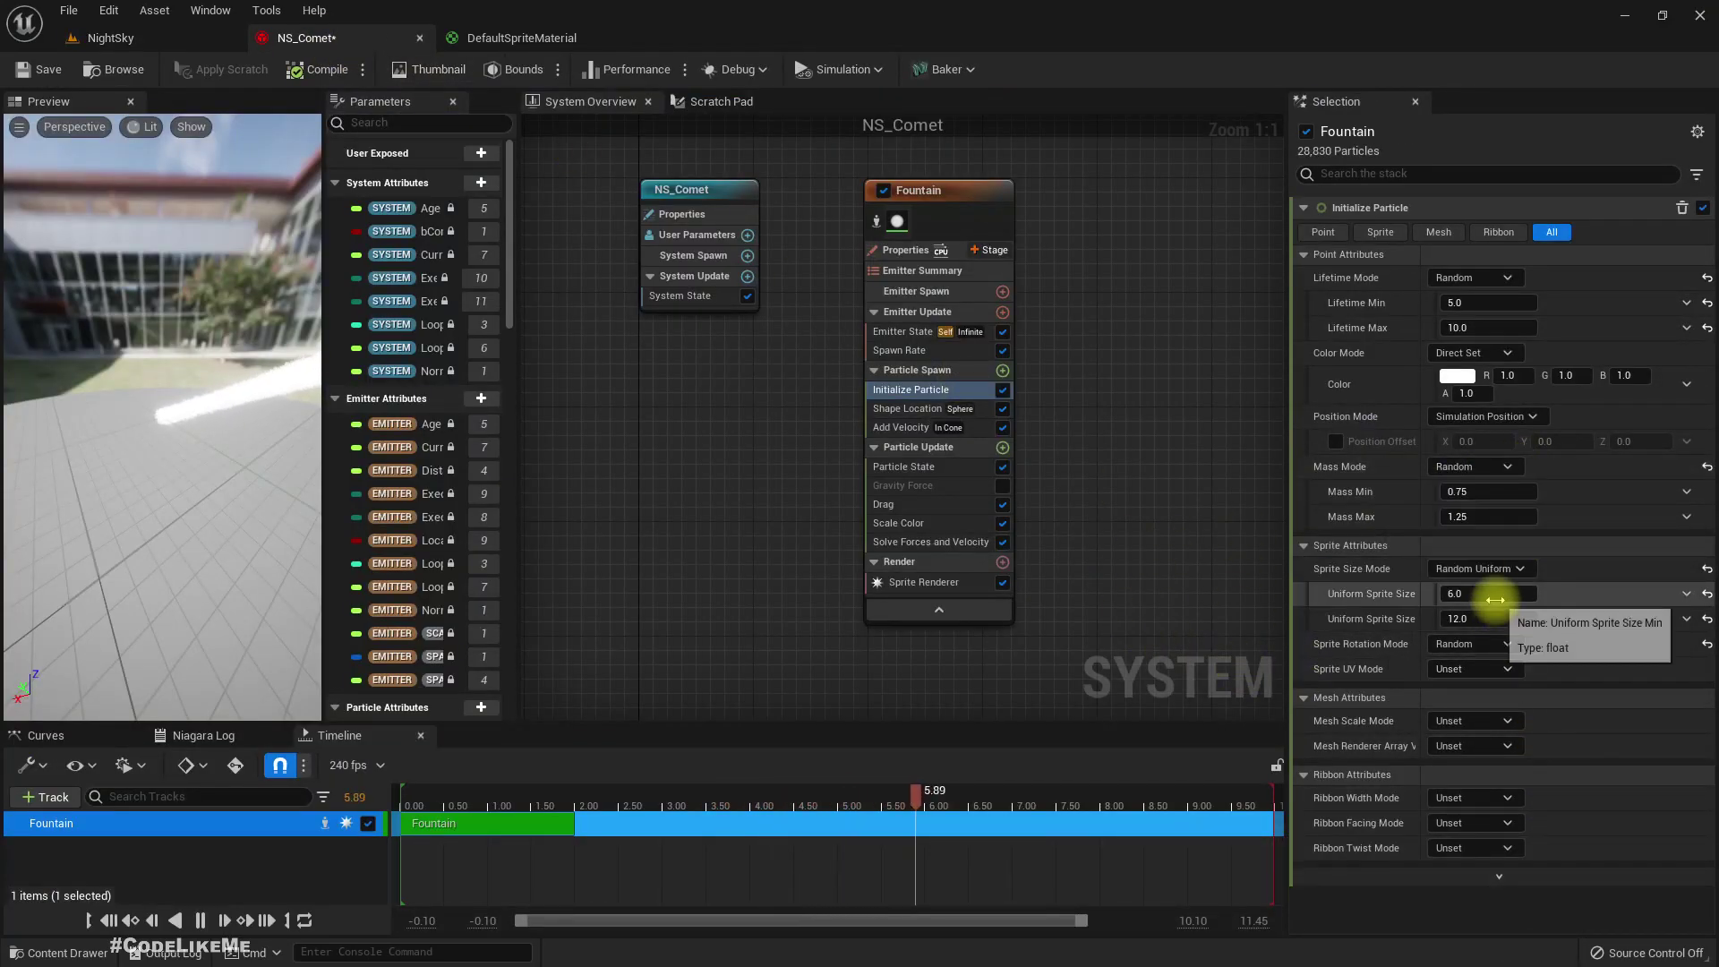
type("60")
key("Tab")
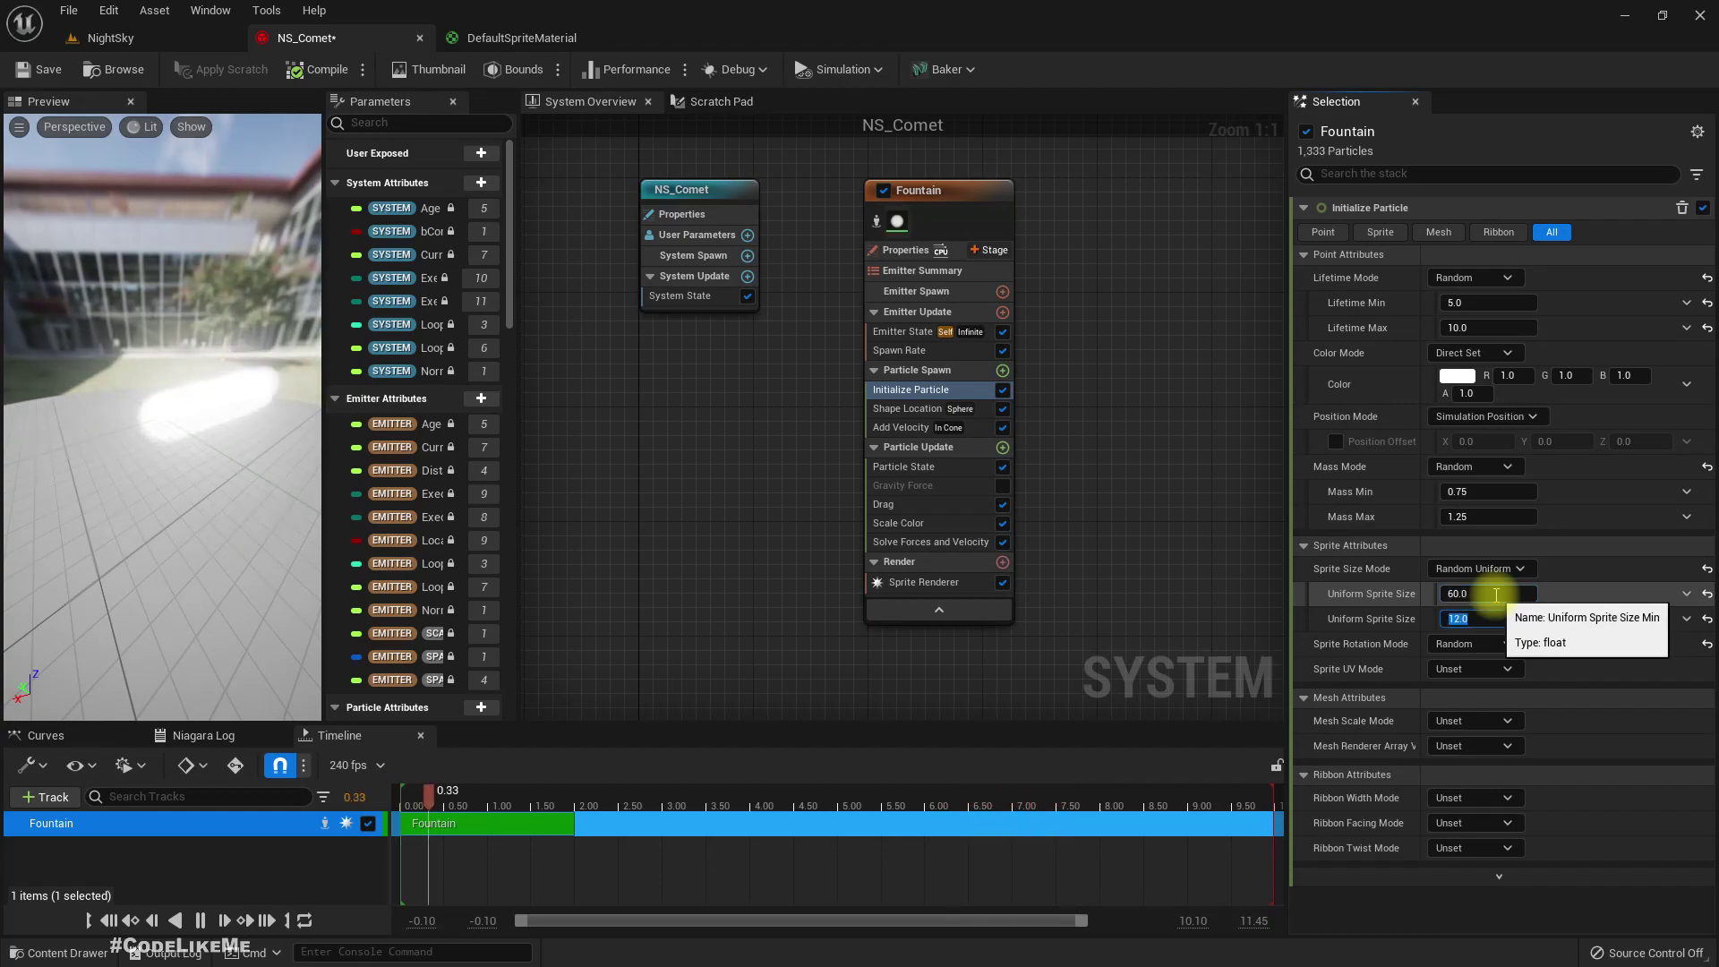
type("120")
key("Return")
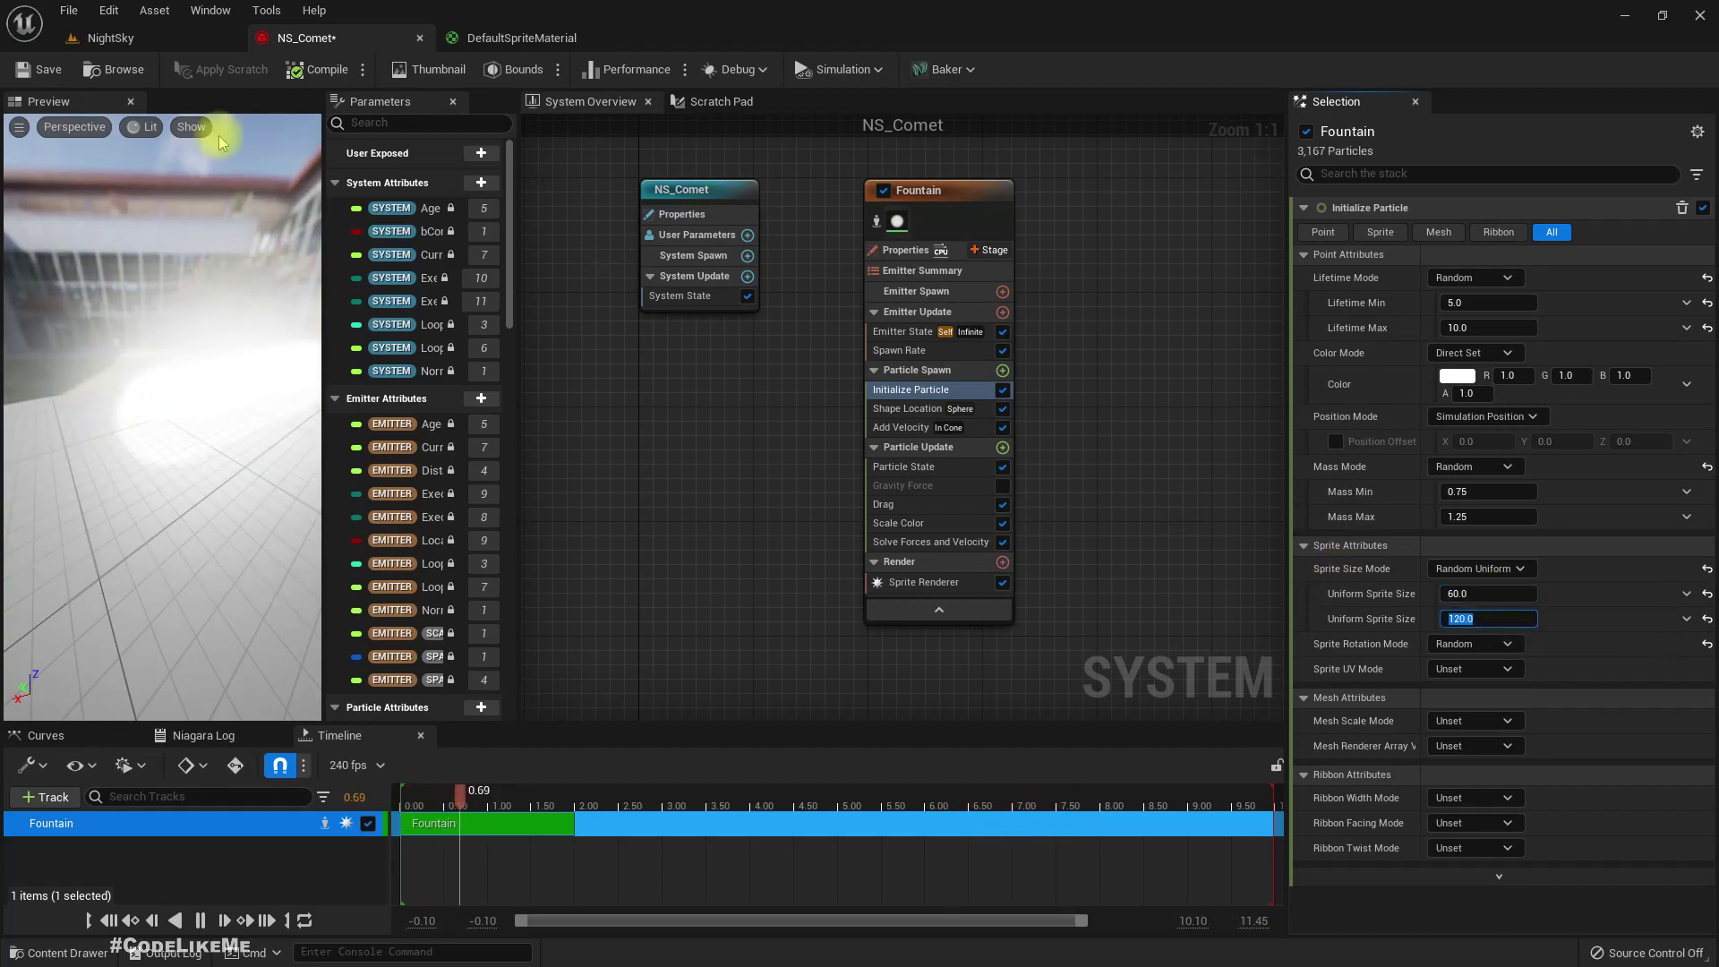
left_click(110, 37)
right_click_drag(902, 410, 907, 376)
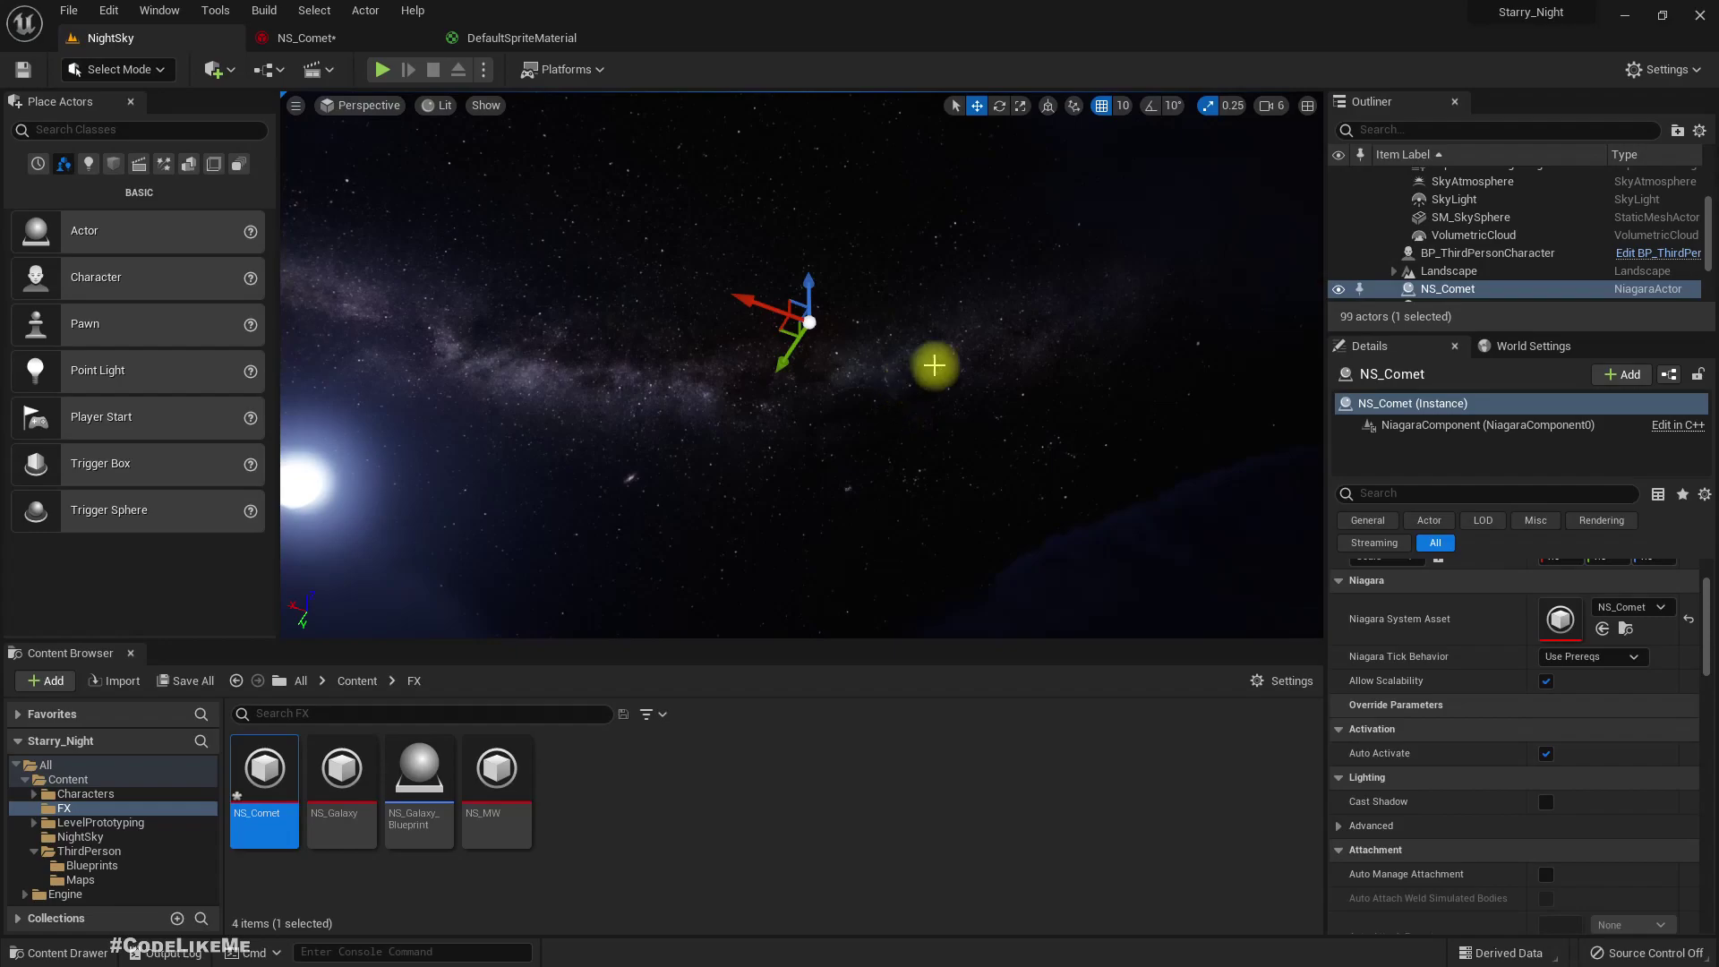
Step: Inspect NS_Comet up close in the level, and return to BP_ThirdPersonCharacter to view the sky from the ground
left_click(1445, 272)
left_click(1448, 289)
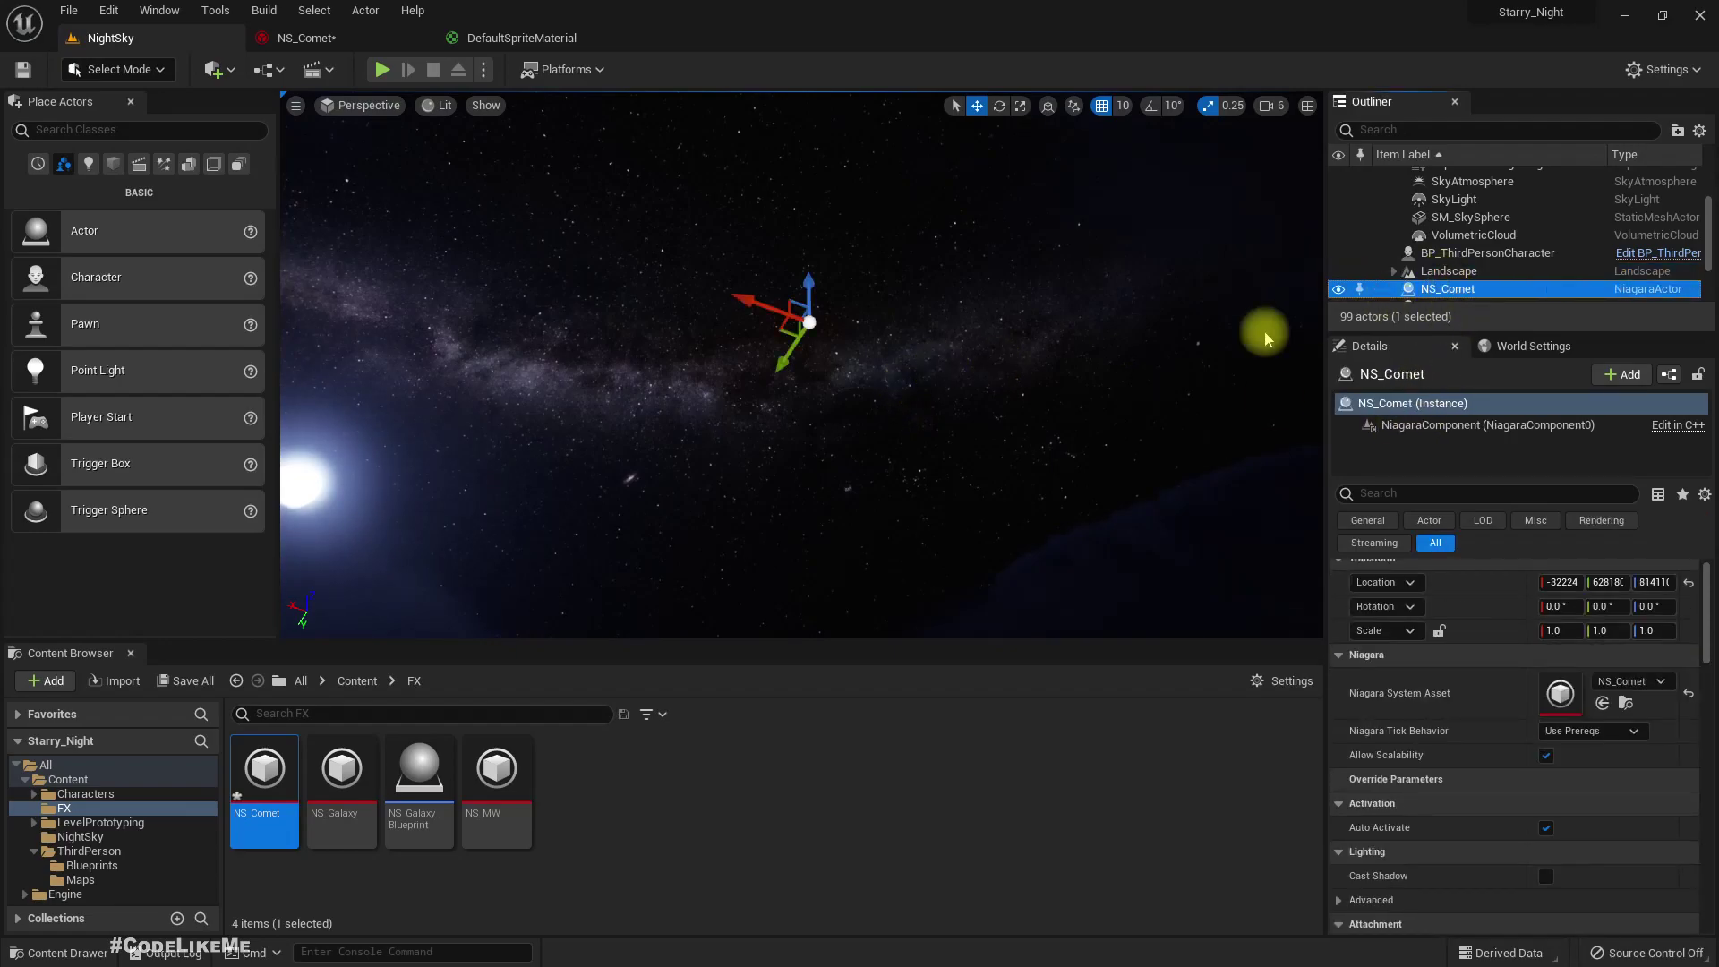
key("f")
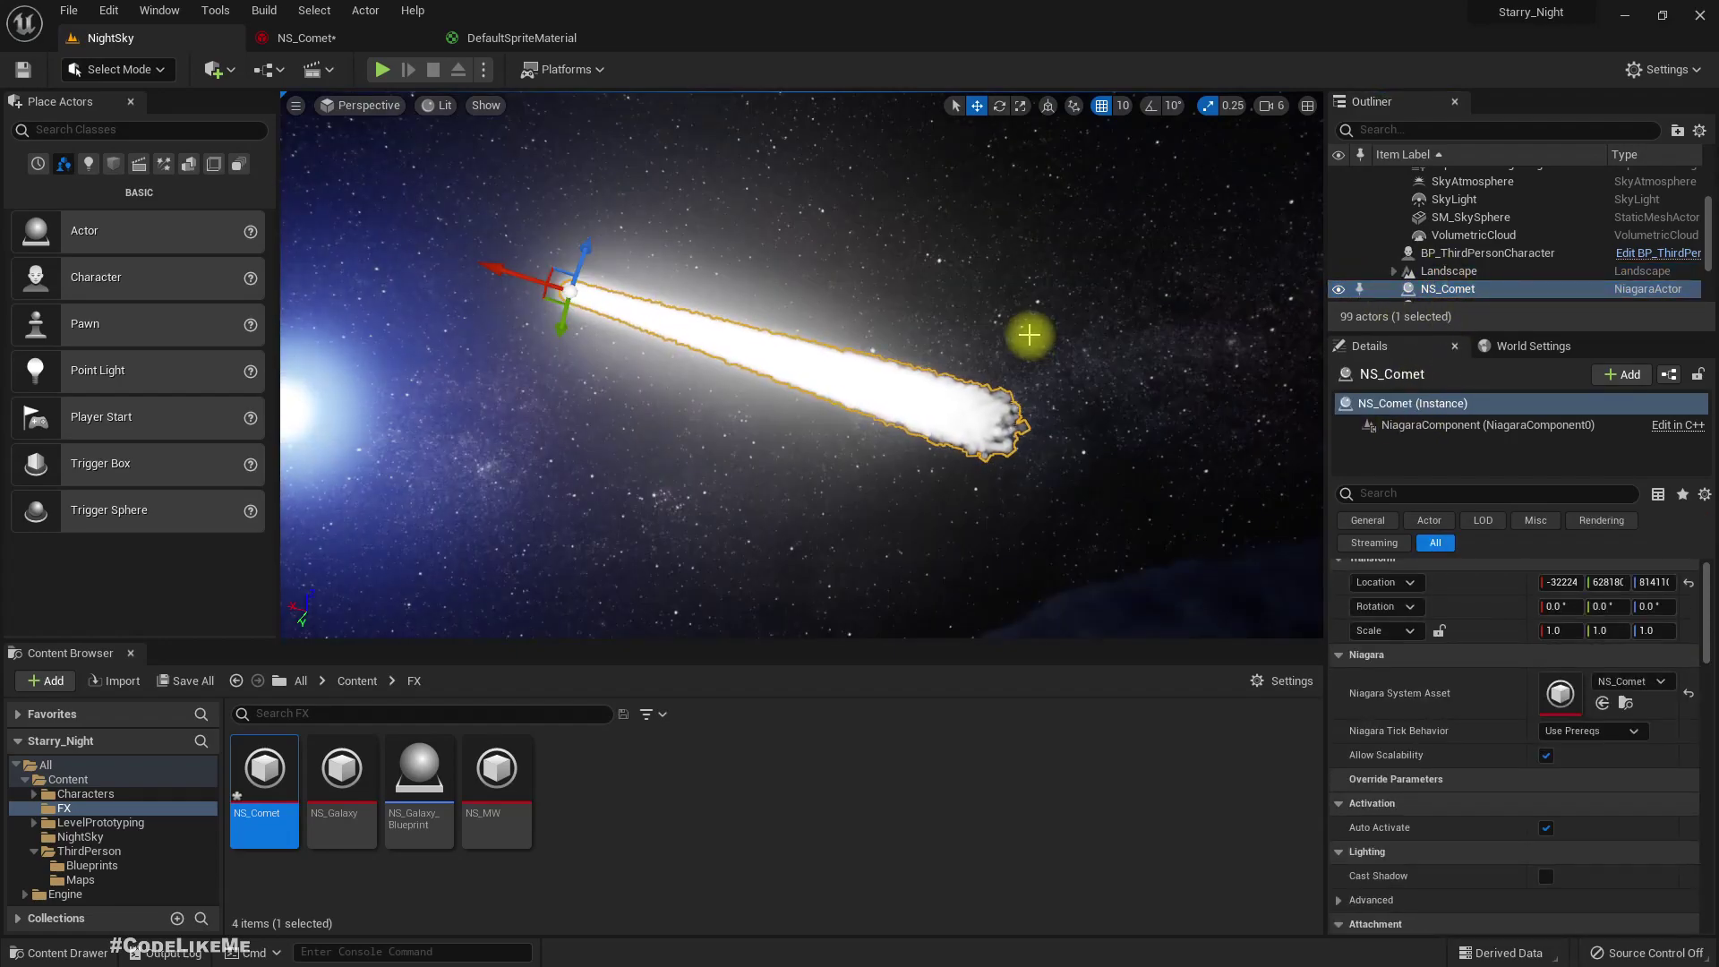
right_click_drag(1029, 334, 985, 412)
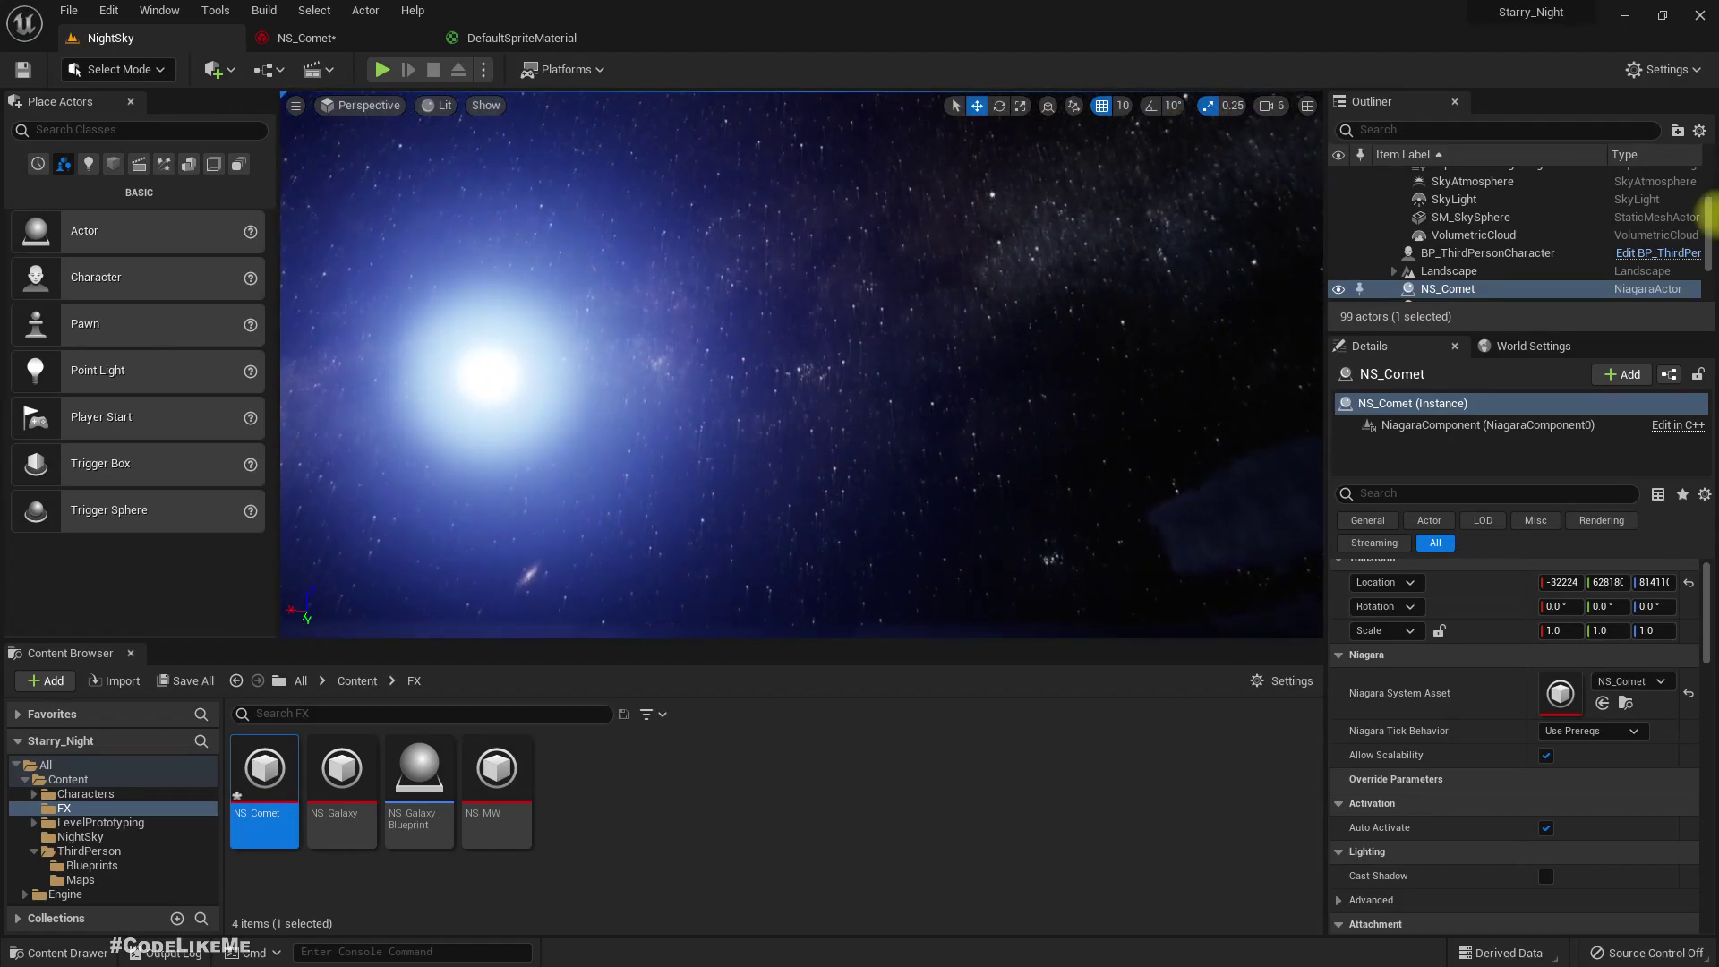
double_click(1485, 255)
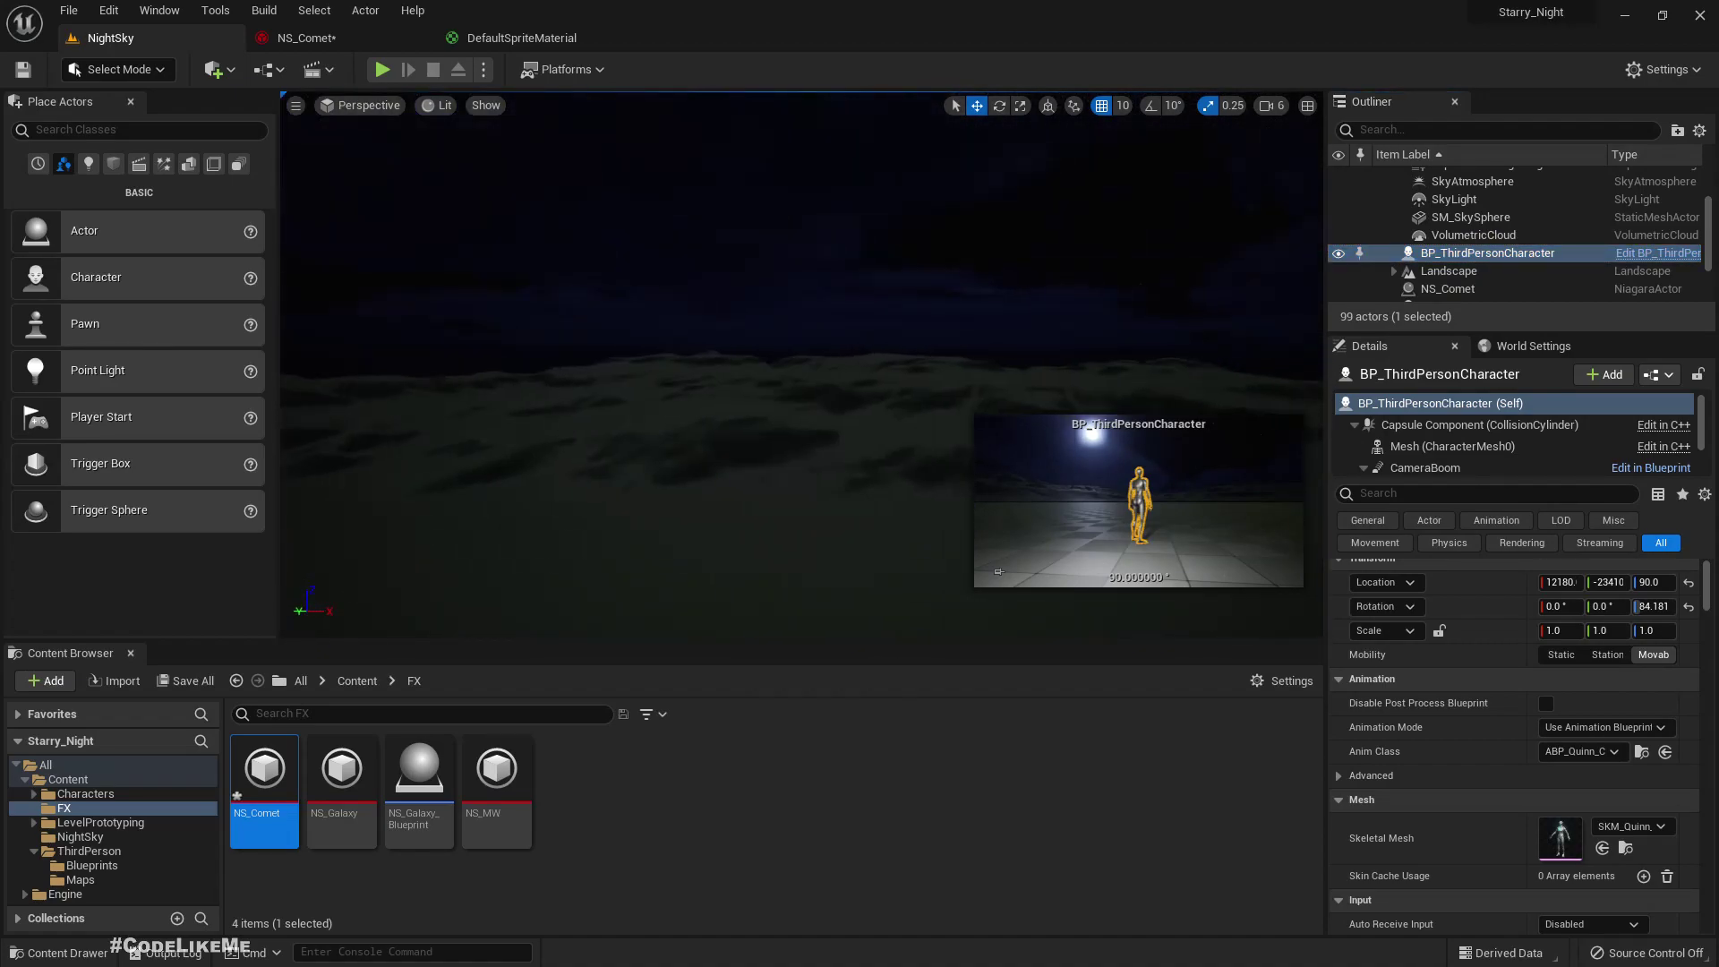
right_click_drag(801, 365, 842, 341)
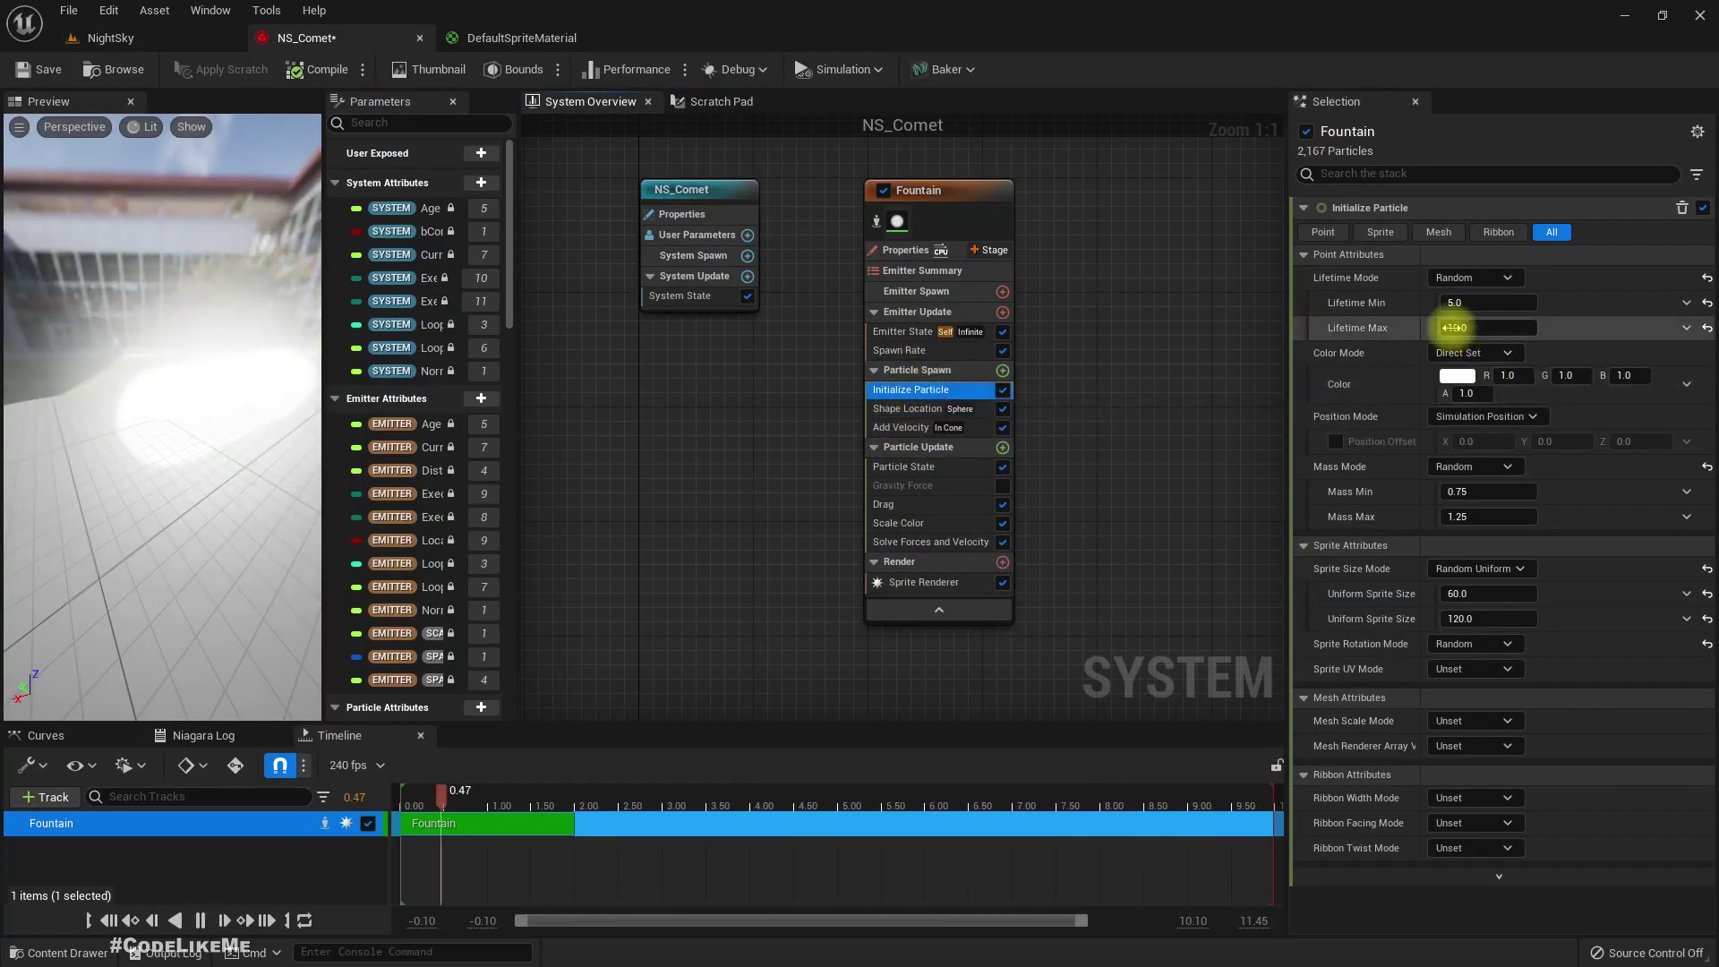
Step: Set the Fountain particles' Lifetime Min to 20 and Lifetime Max to 30, and check the comet in the level
mouse_move(238, 407)
left_mouse_down()
mouse_move(295, 430)
mouse_move(277, 403)
mouse_move(314, 390)
left_mouse_up()
scroll(245, 391, "down", 4)
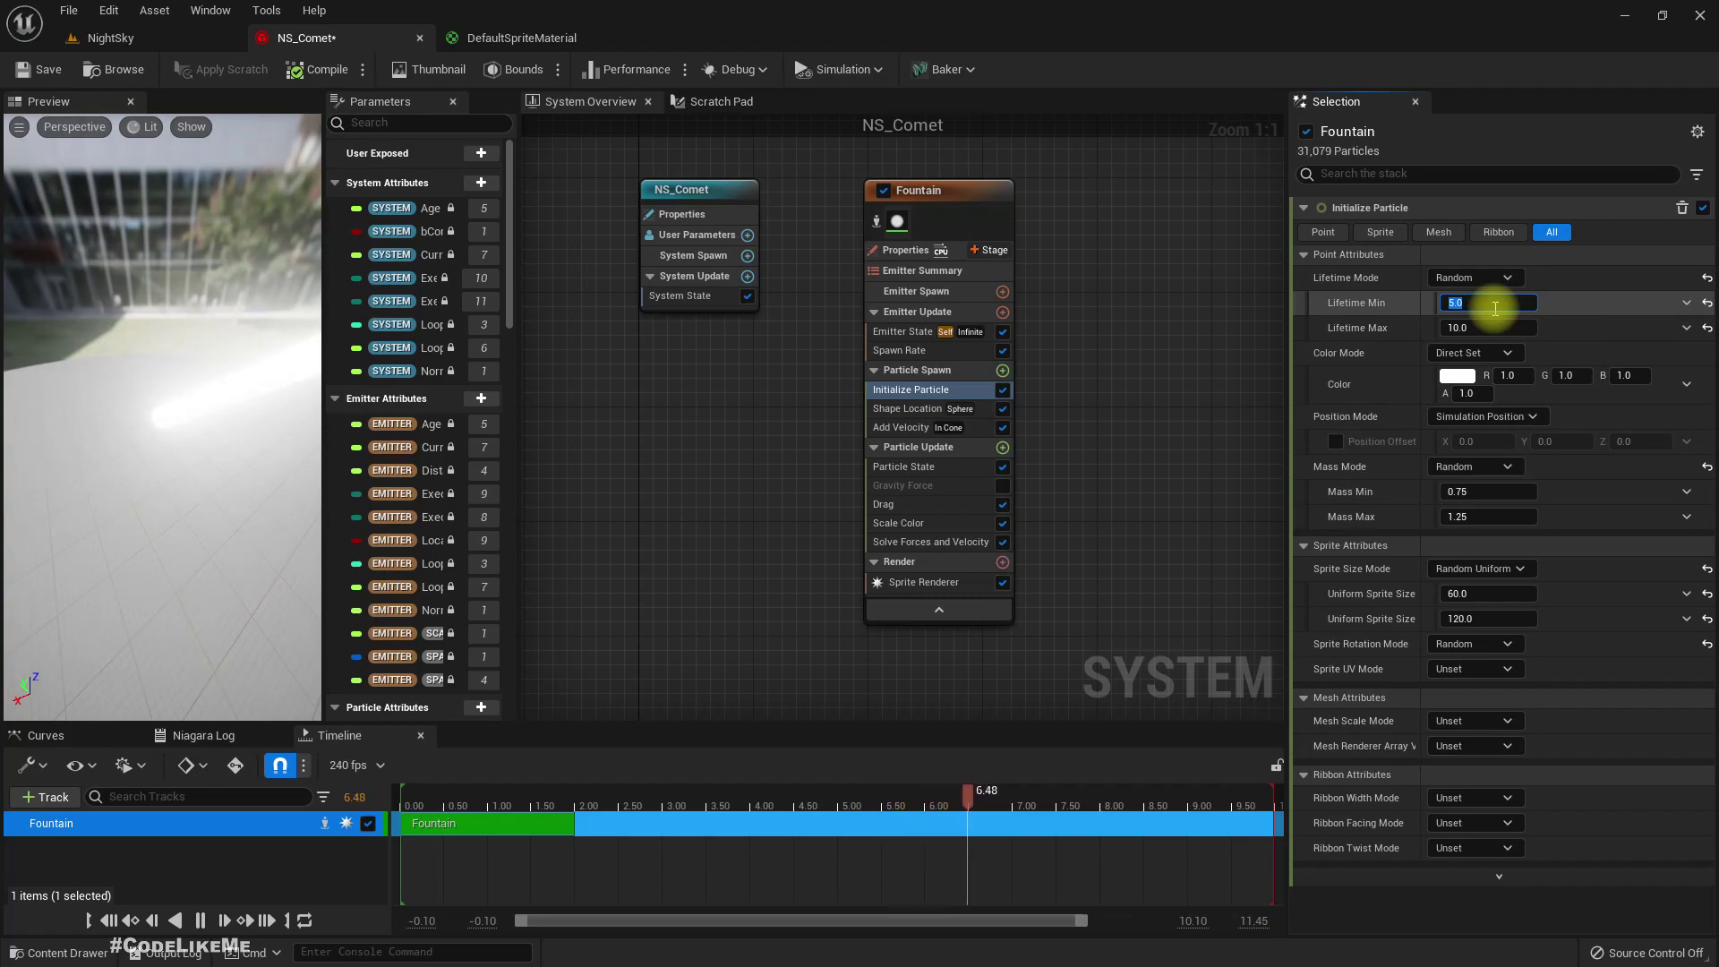
type("30")
key("Return")
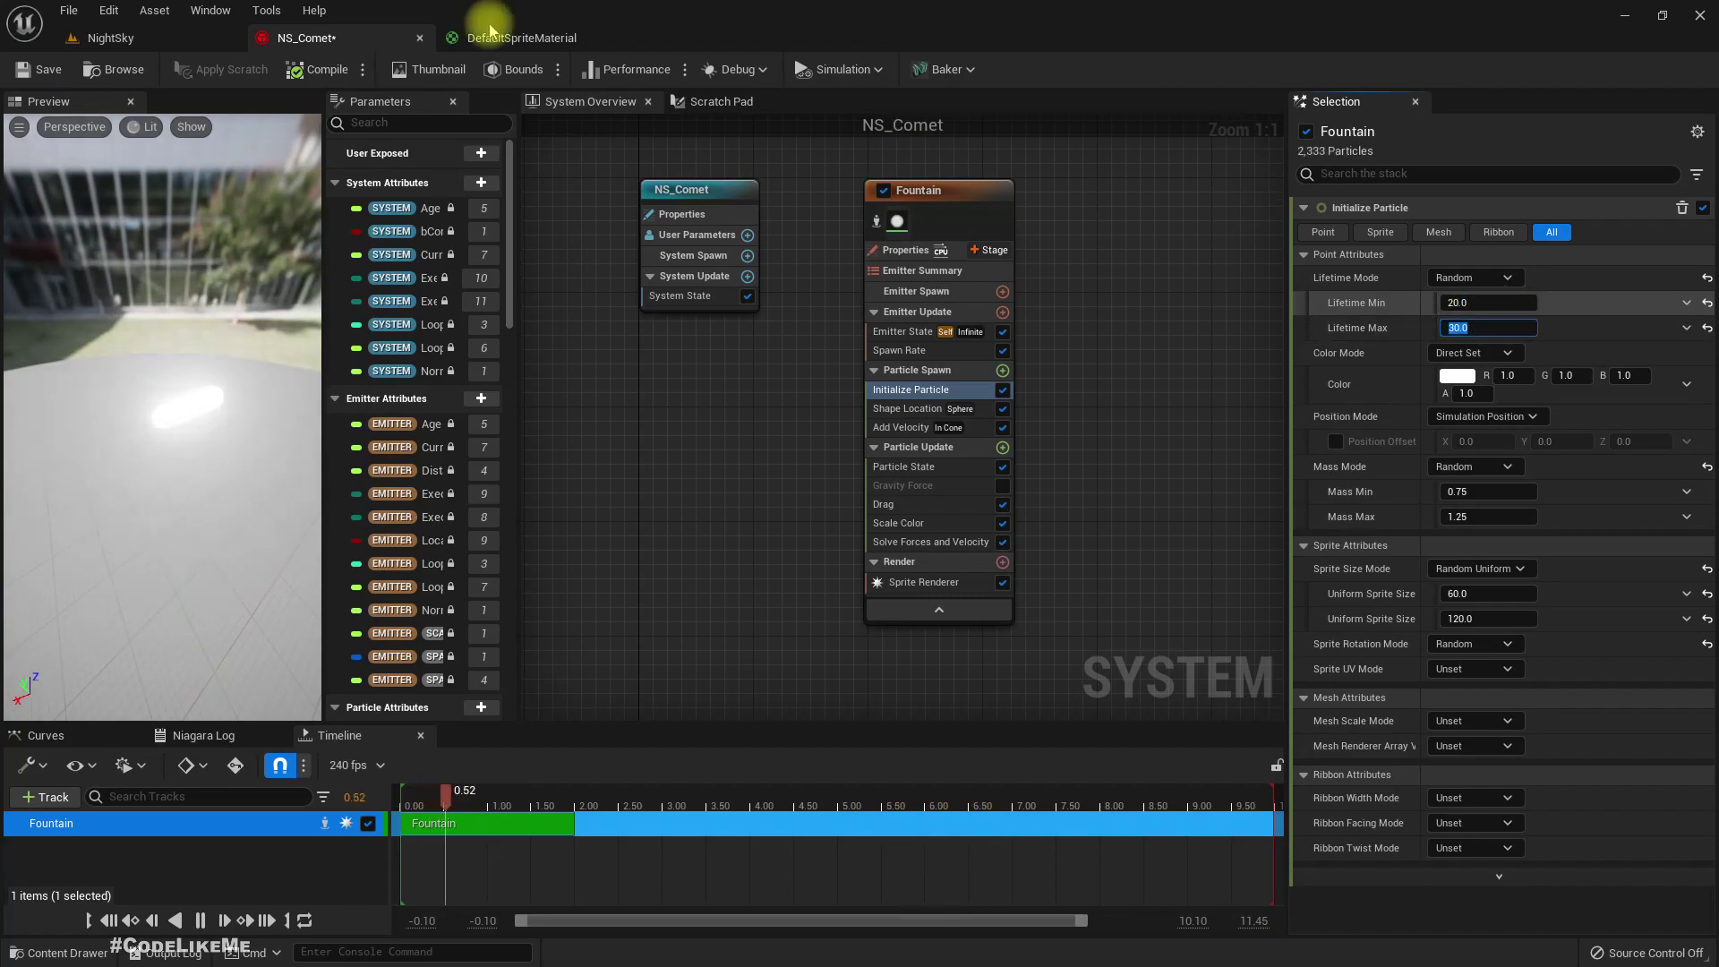
left_click(200, 41)
right_click_drag(849, 388, 876, 399)
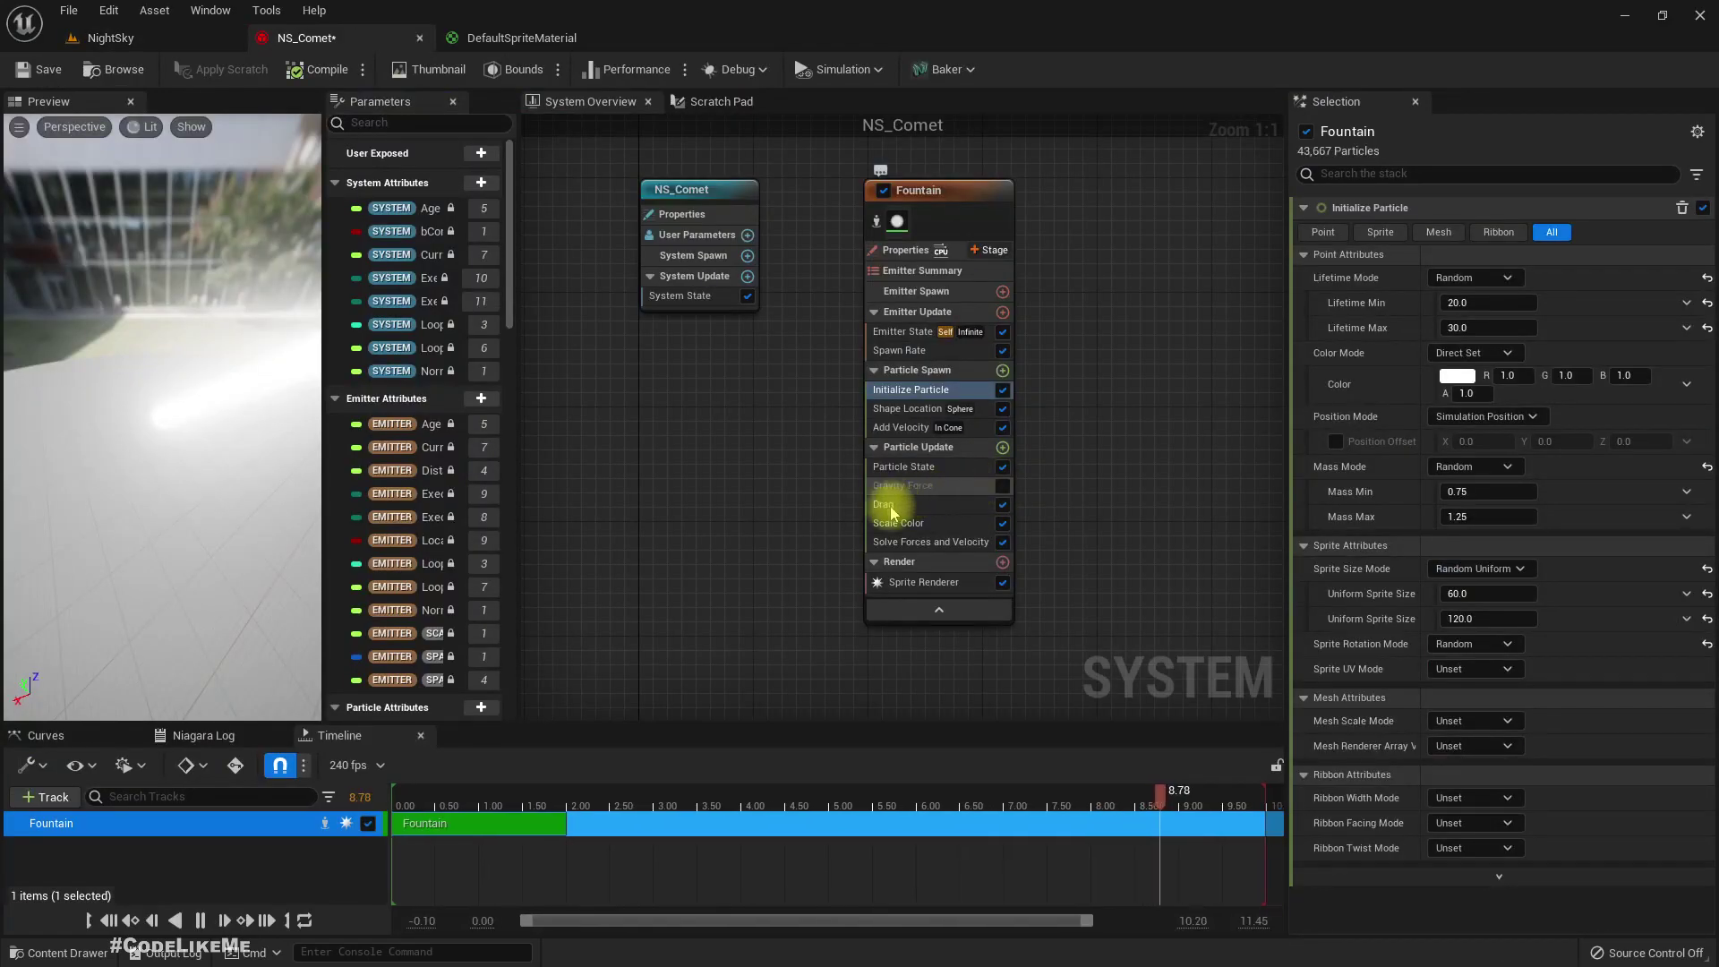
Step: Set the Add Velocity module's speed range to a minimum of 5000 and a maximum of 8050, and check the comet in the level
left_click(895, 429)
left_click(1487, 282)
type("5000")
key("Tab")
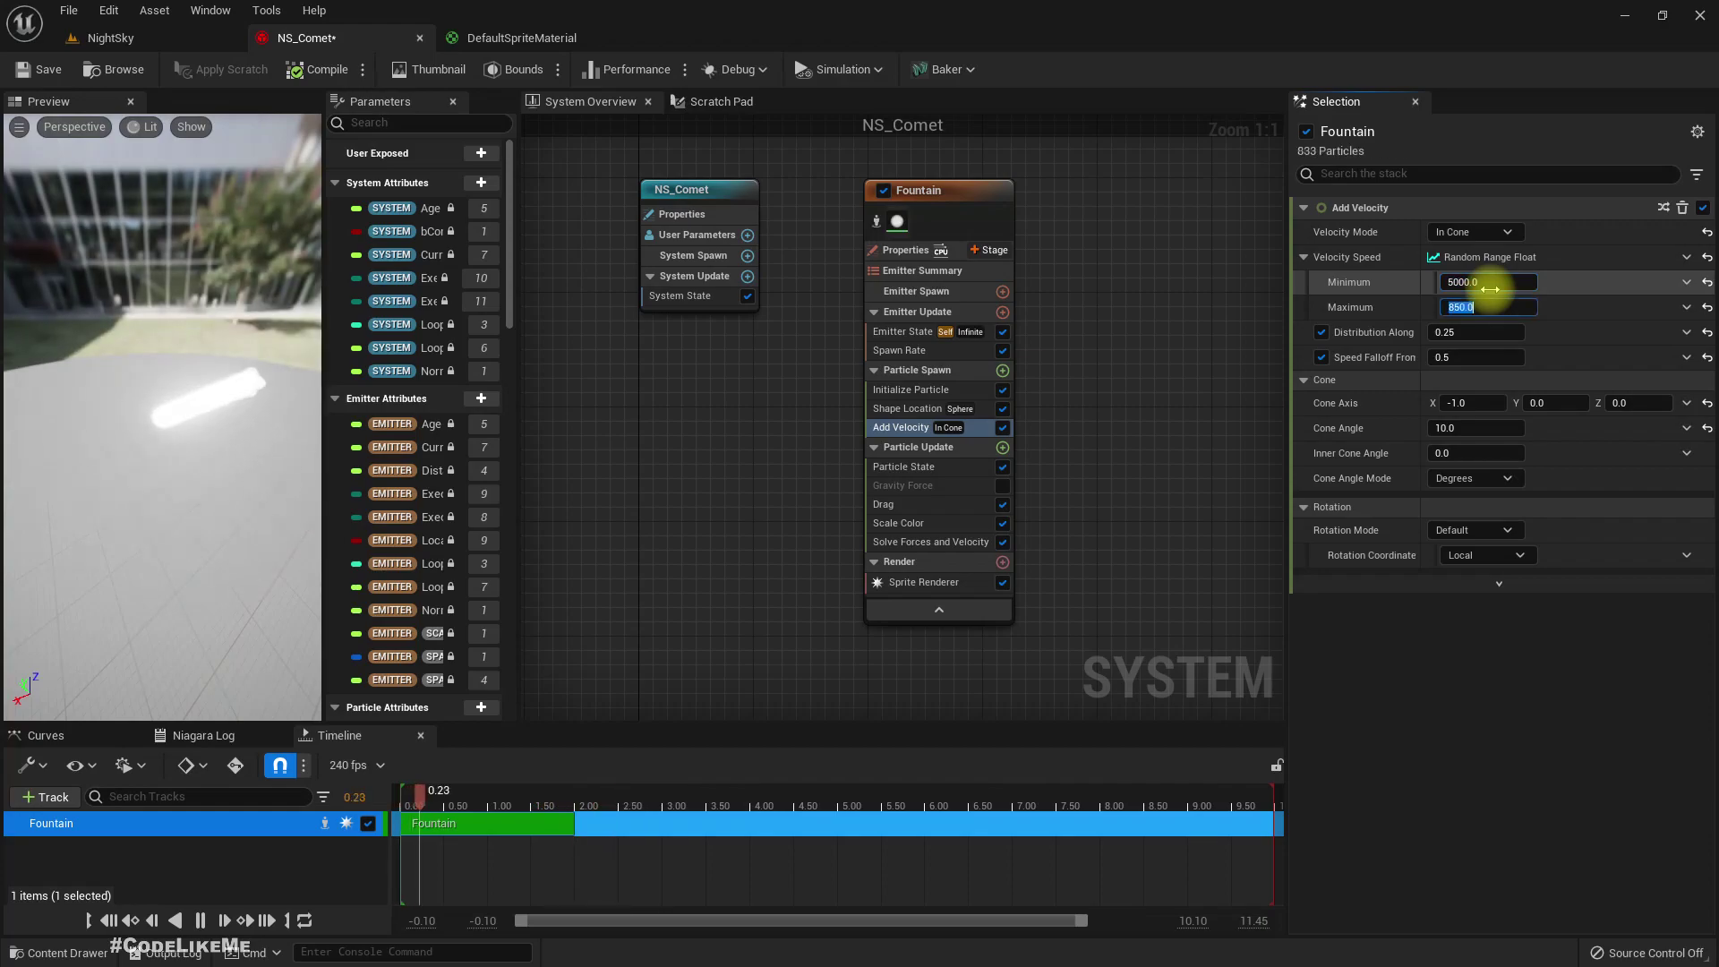
left_click(110, 37)
right_click_drag(772, 386, 803, 403)
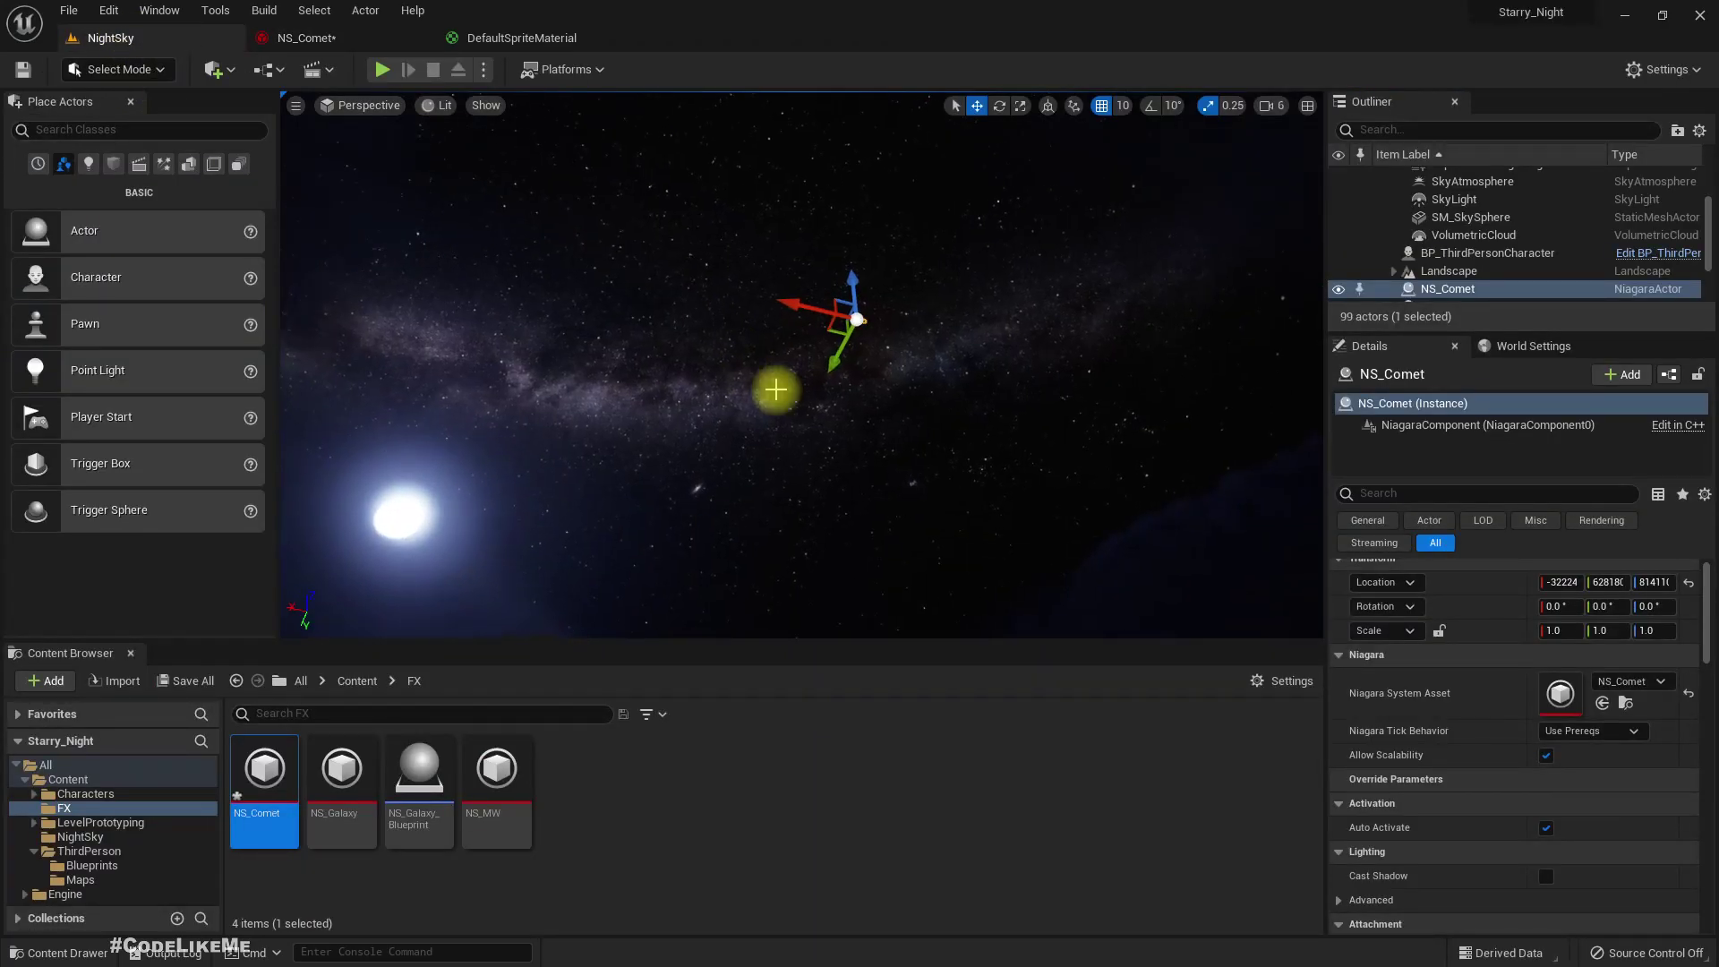
right_click_drag(963, 368, 958, 367)
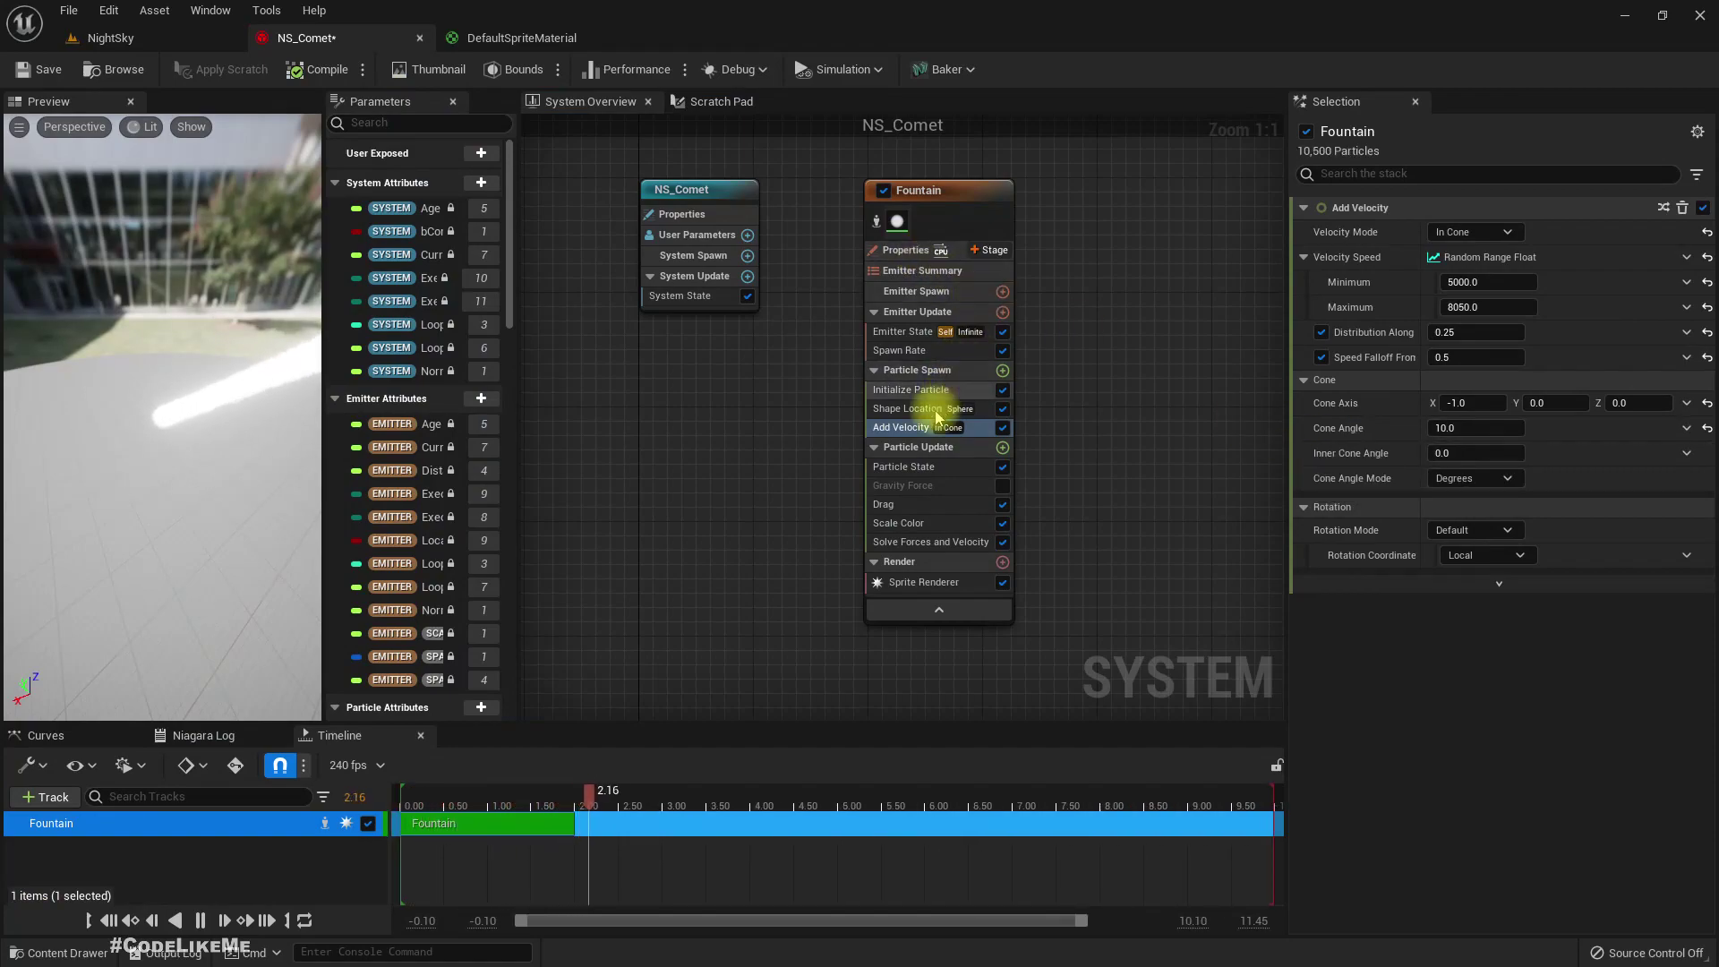
Step: Set the Fountain emitter's Uniform Sprite Size Min to 600 and Max to 1200, and check the comet against the Milky Way
left_click(899, 350)
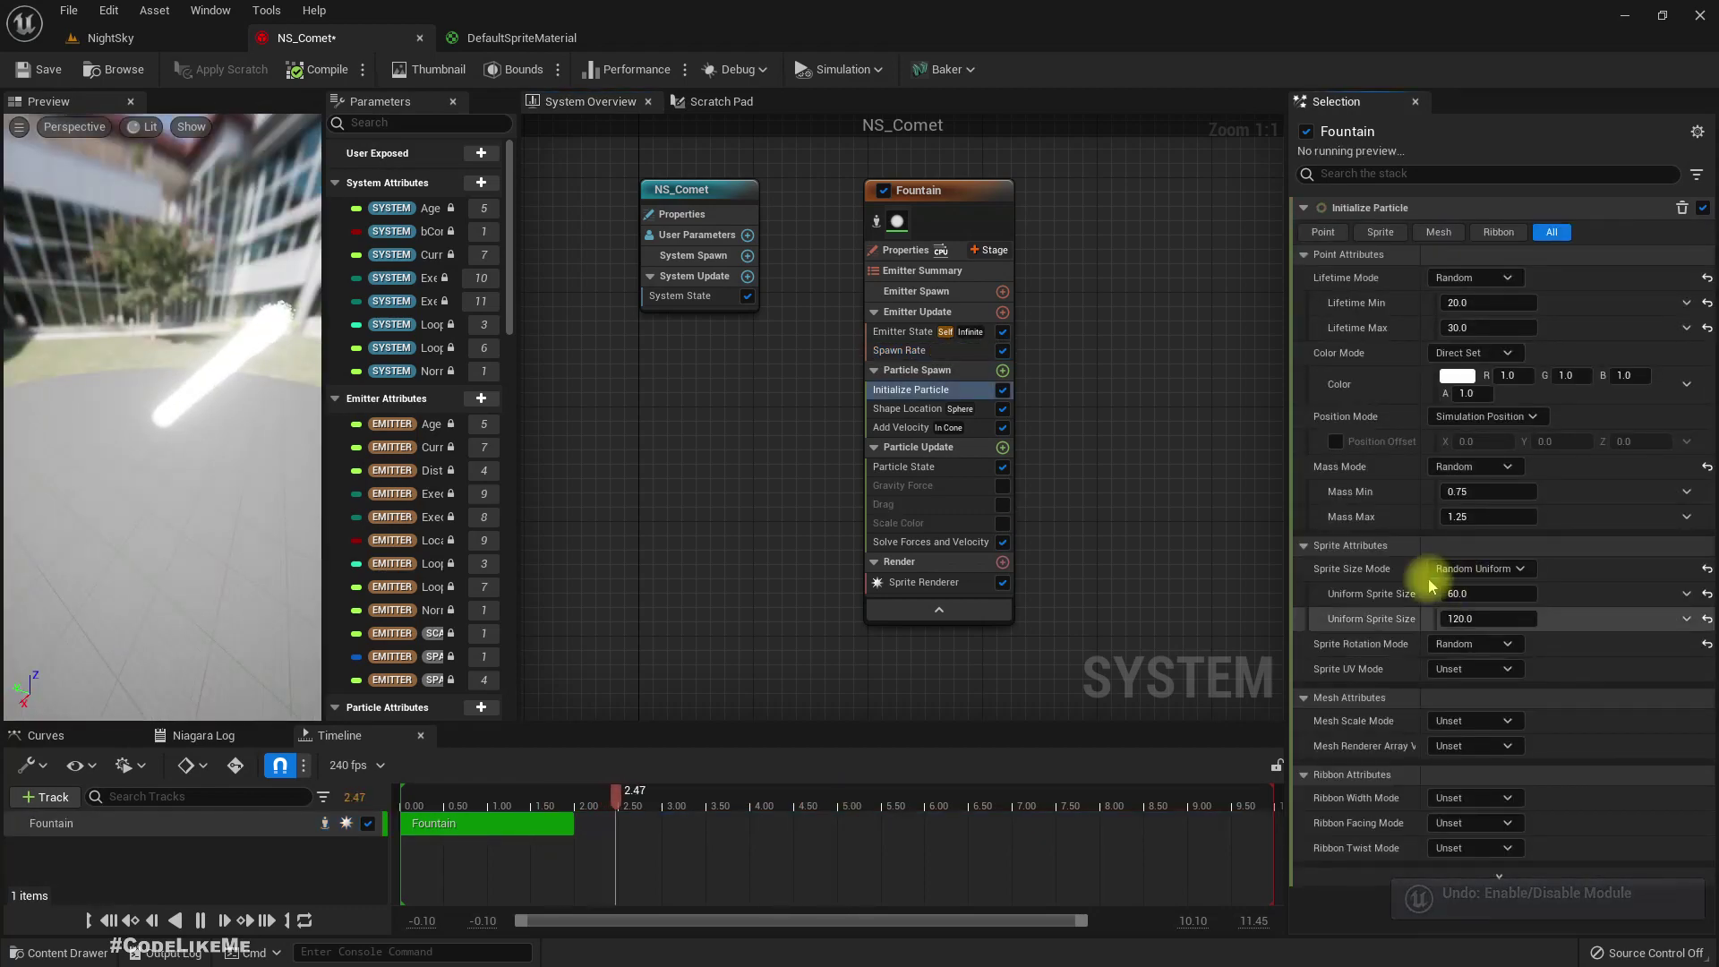
left_click(1486, 593)
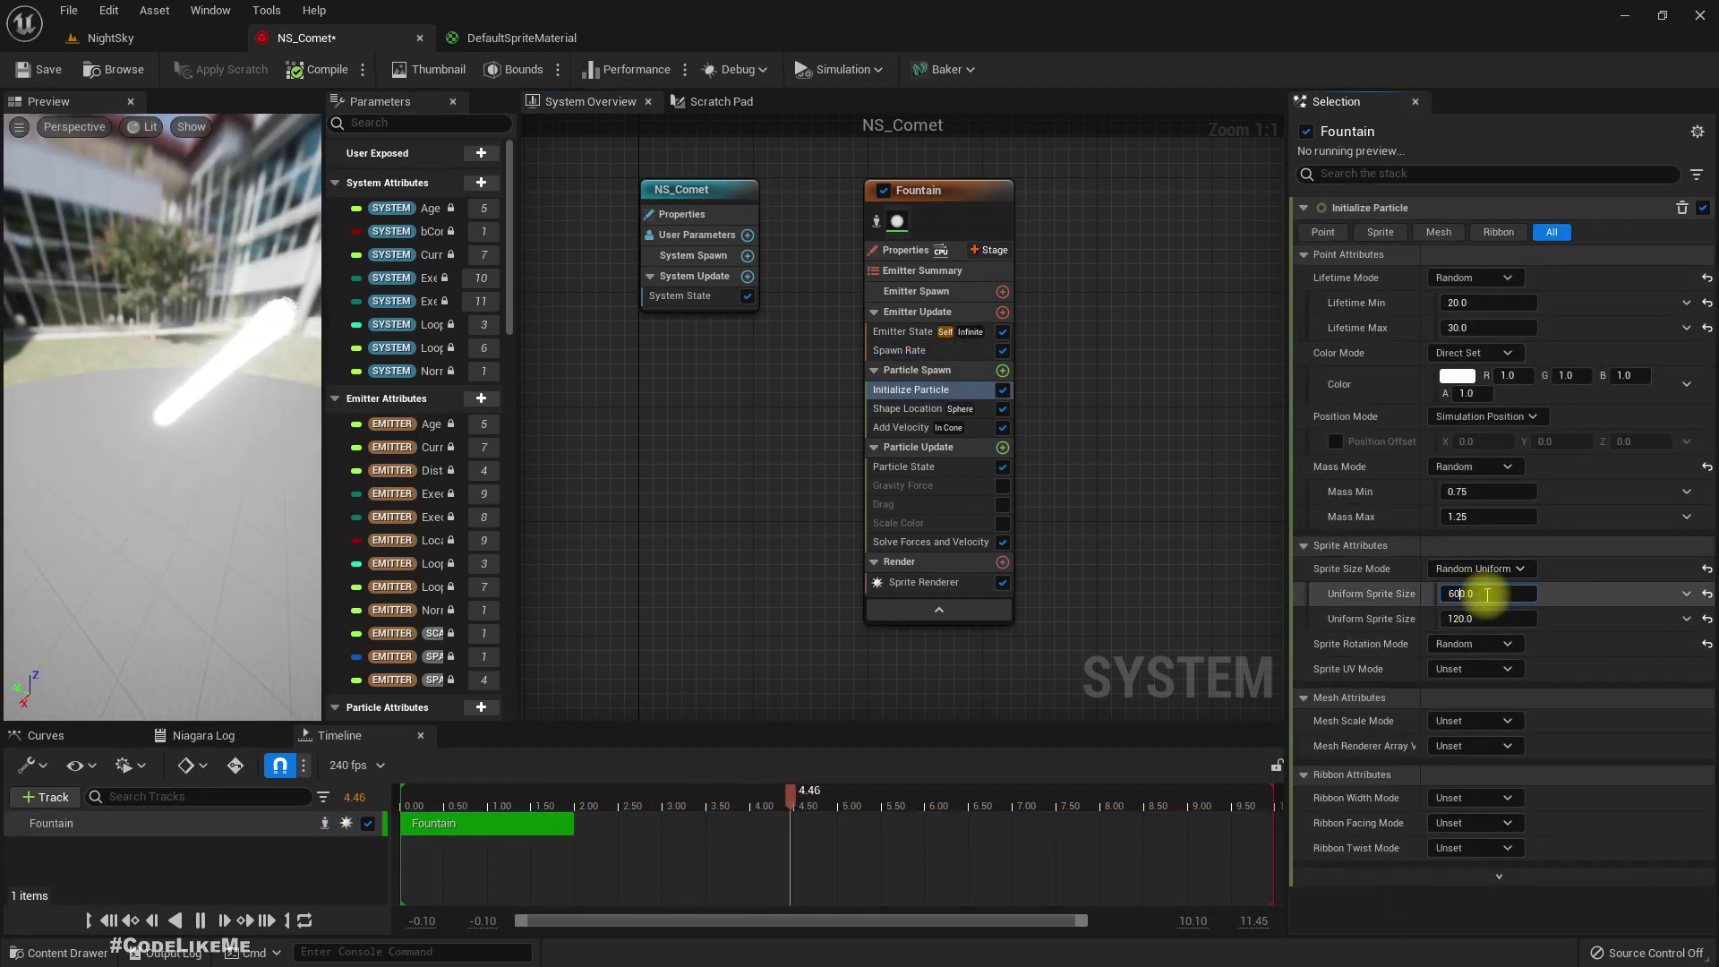
key("Tab")
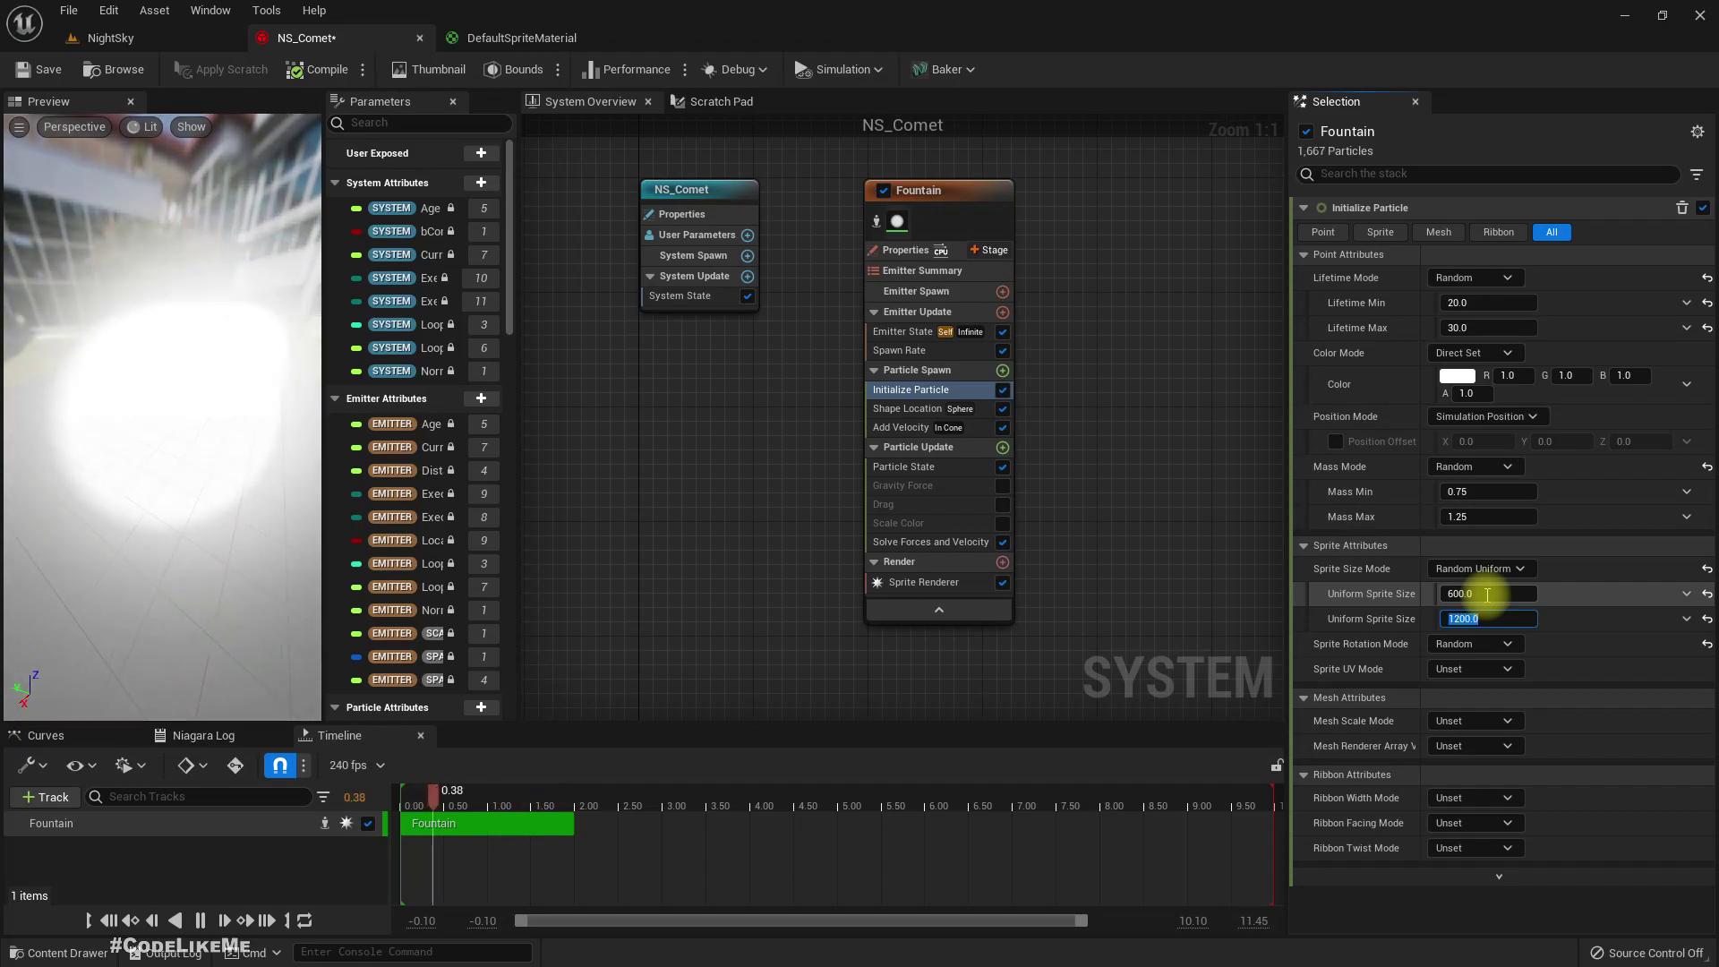
left_click(114, 37)
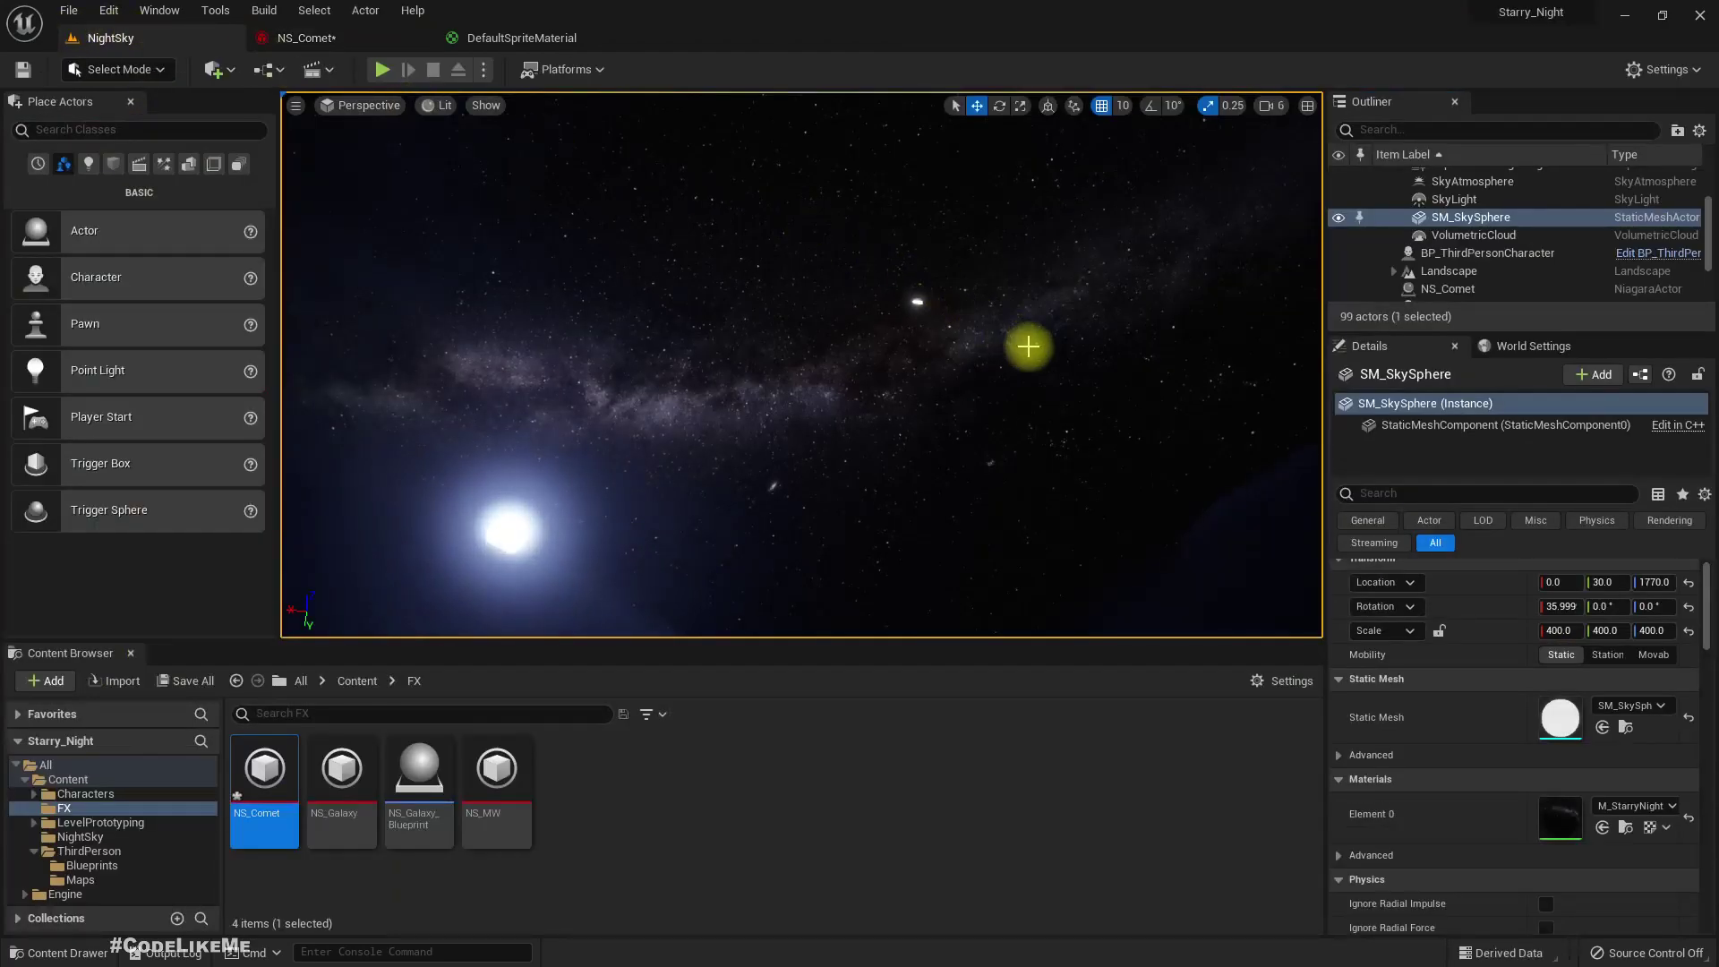
left_click(303, 37)
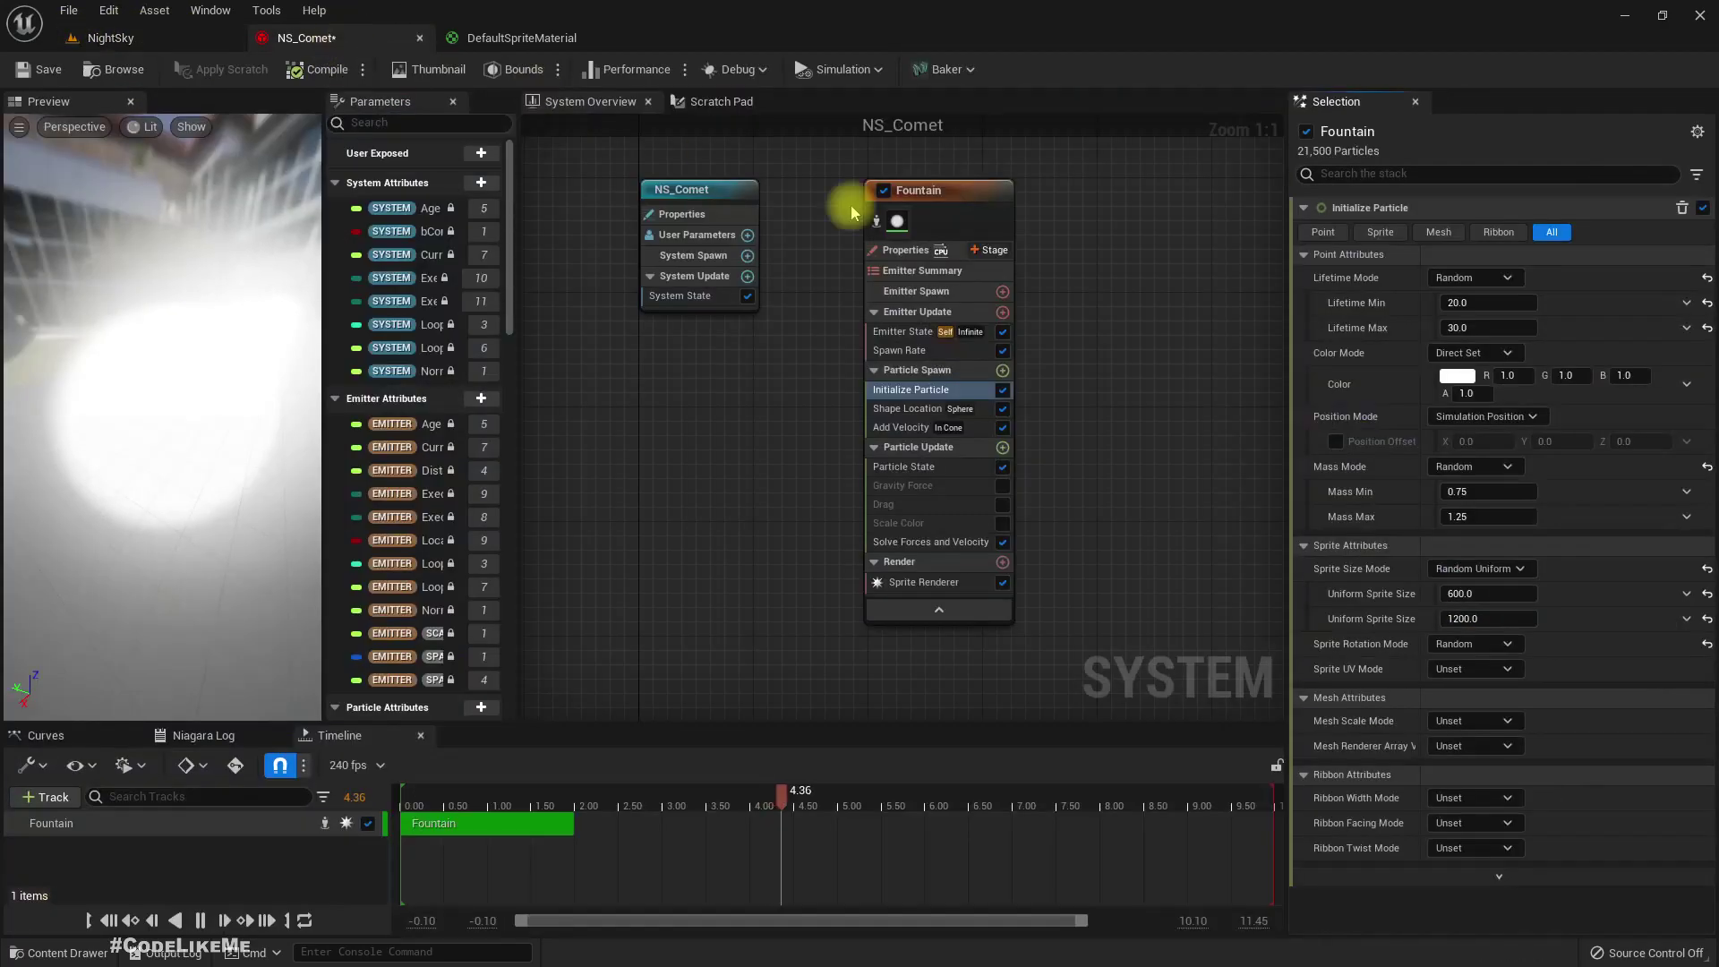
Step: Set the Add Velocity module's speed range to a minimum of 15000 and a maximum of 18050, and check the tail in the level
left_click(879, 429)
left_click(1487, 282)
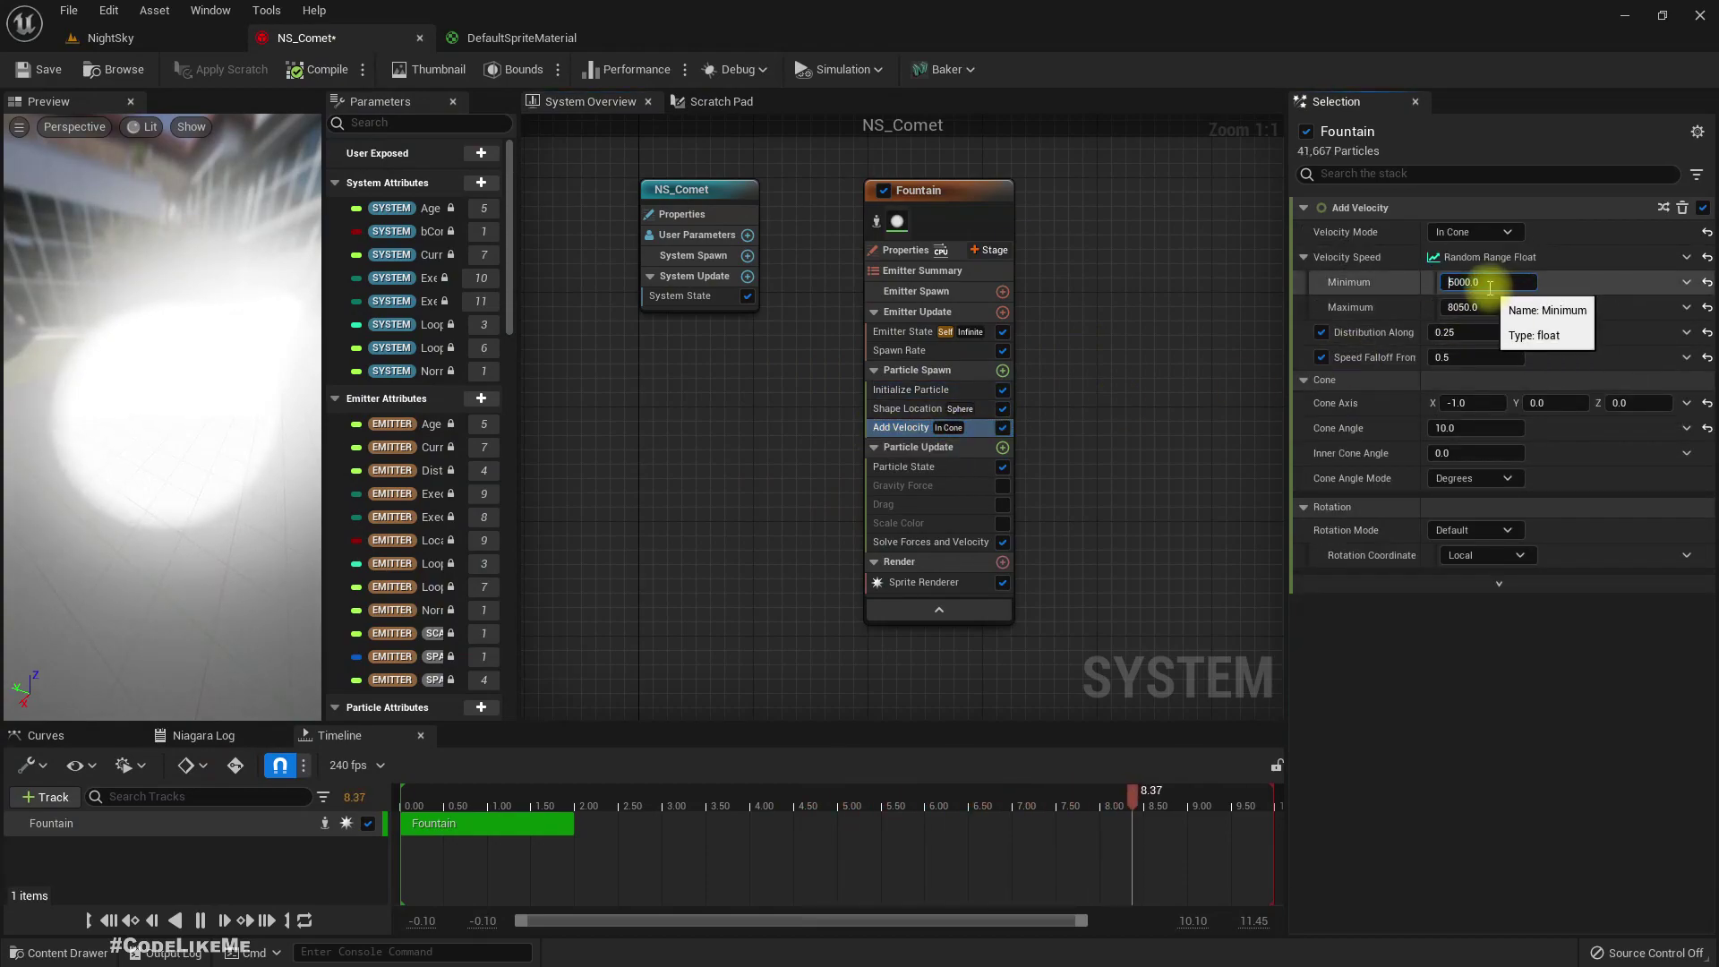
type("1")
key("Tab")
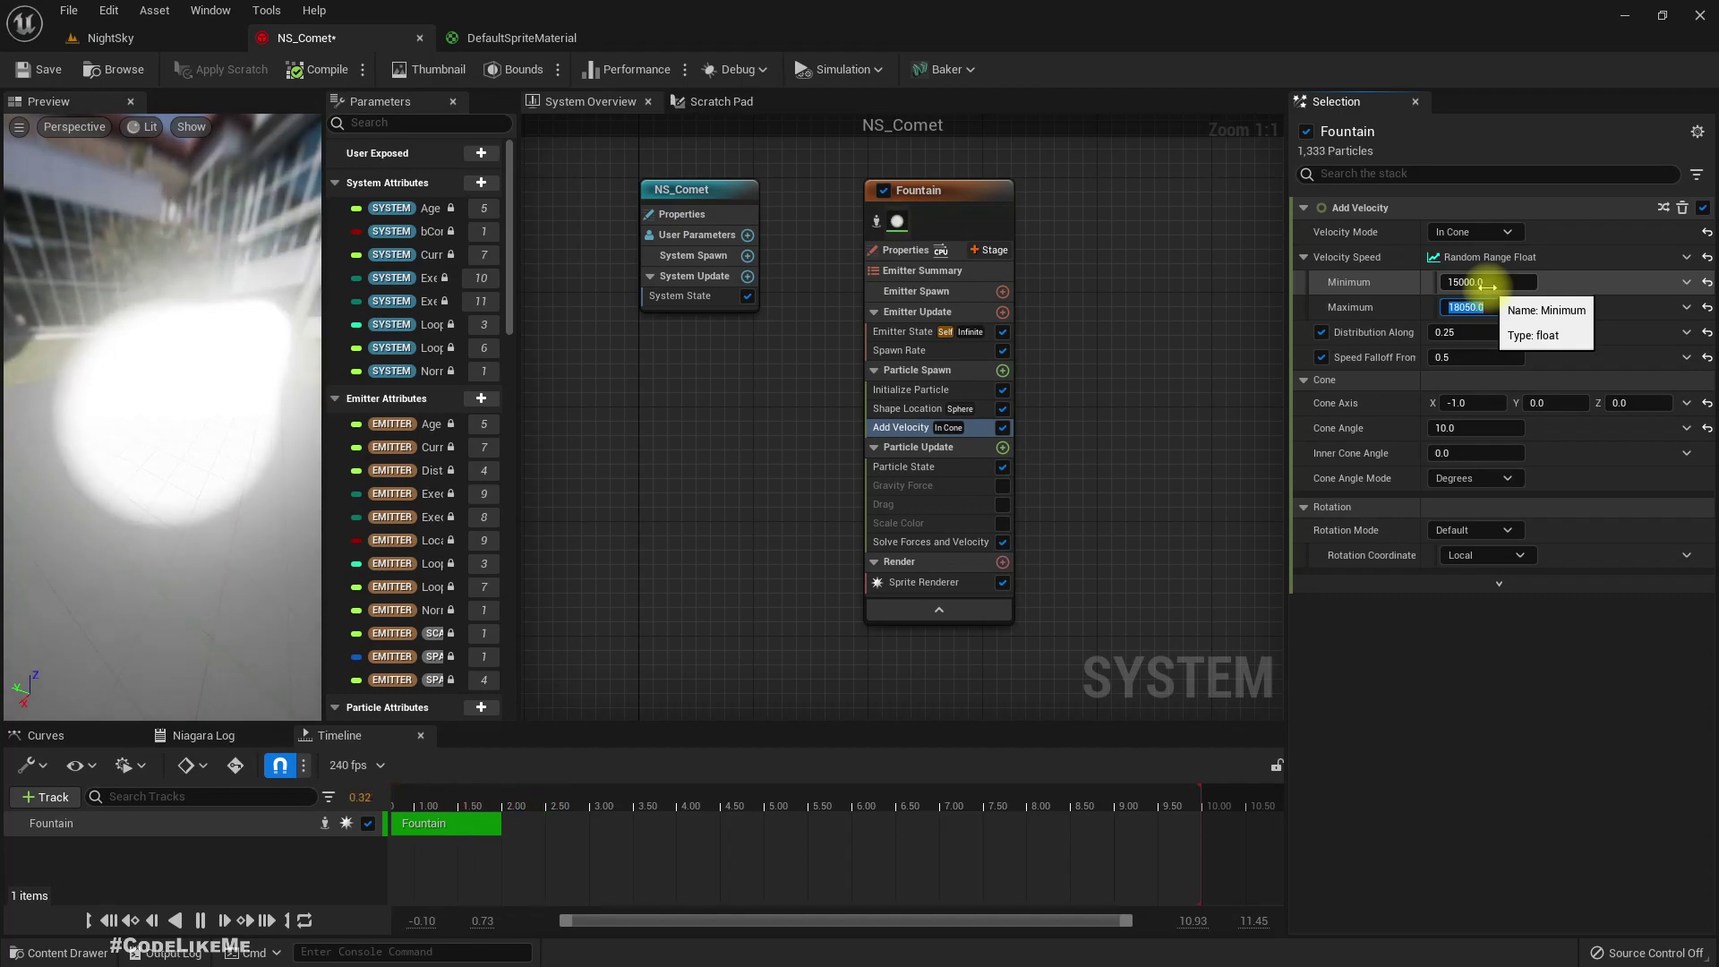
left_click(112, 35)
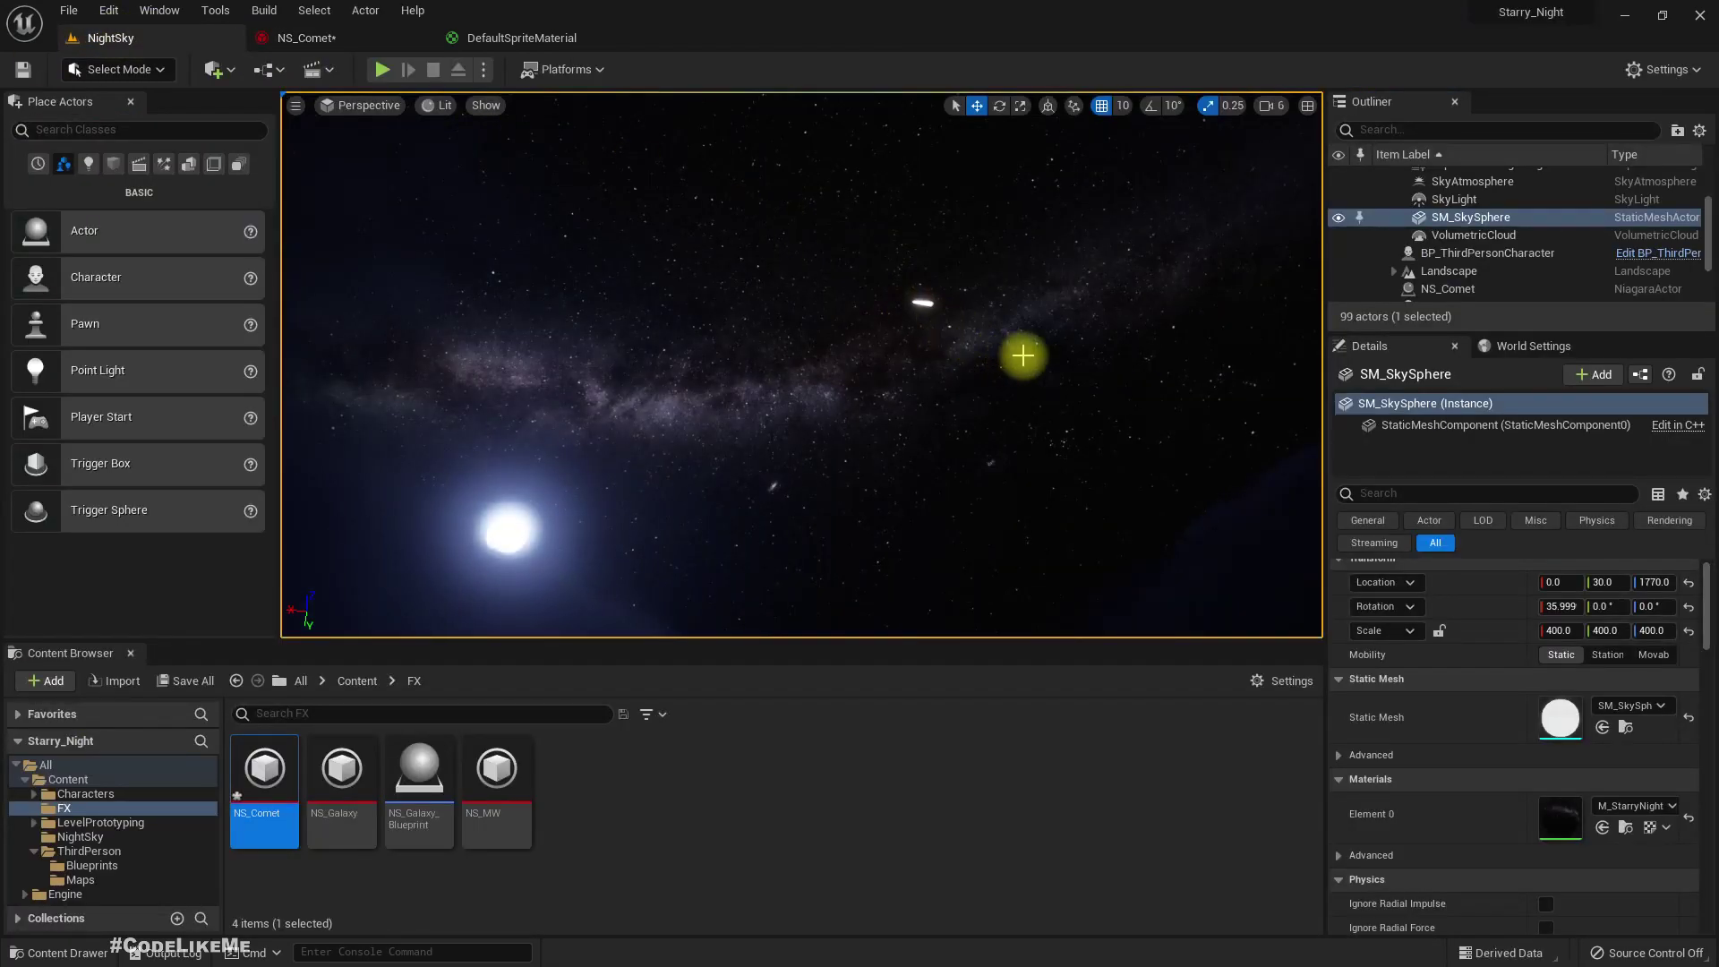
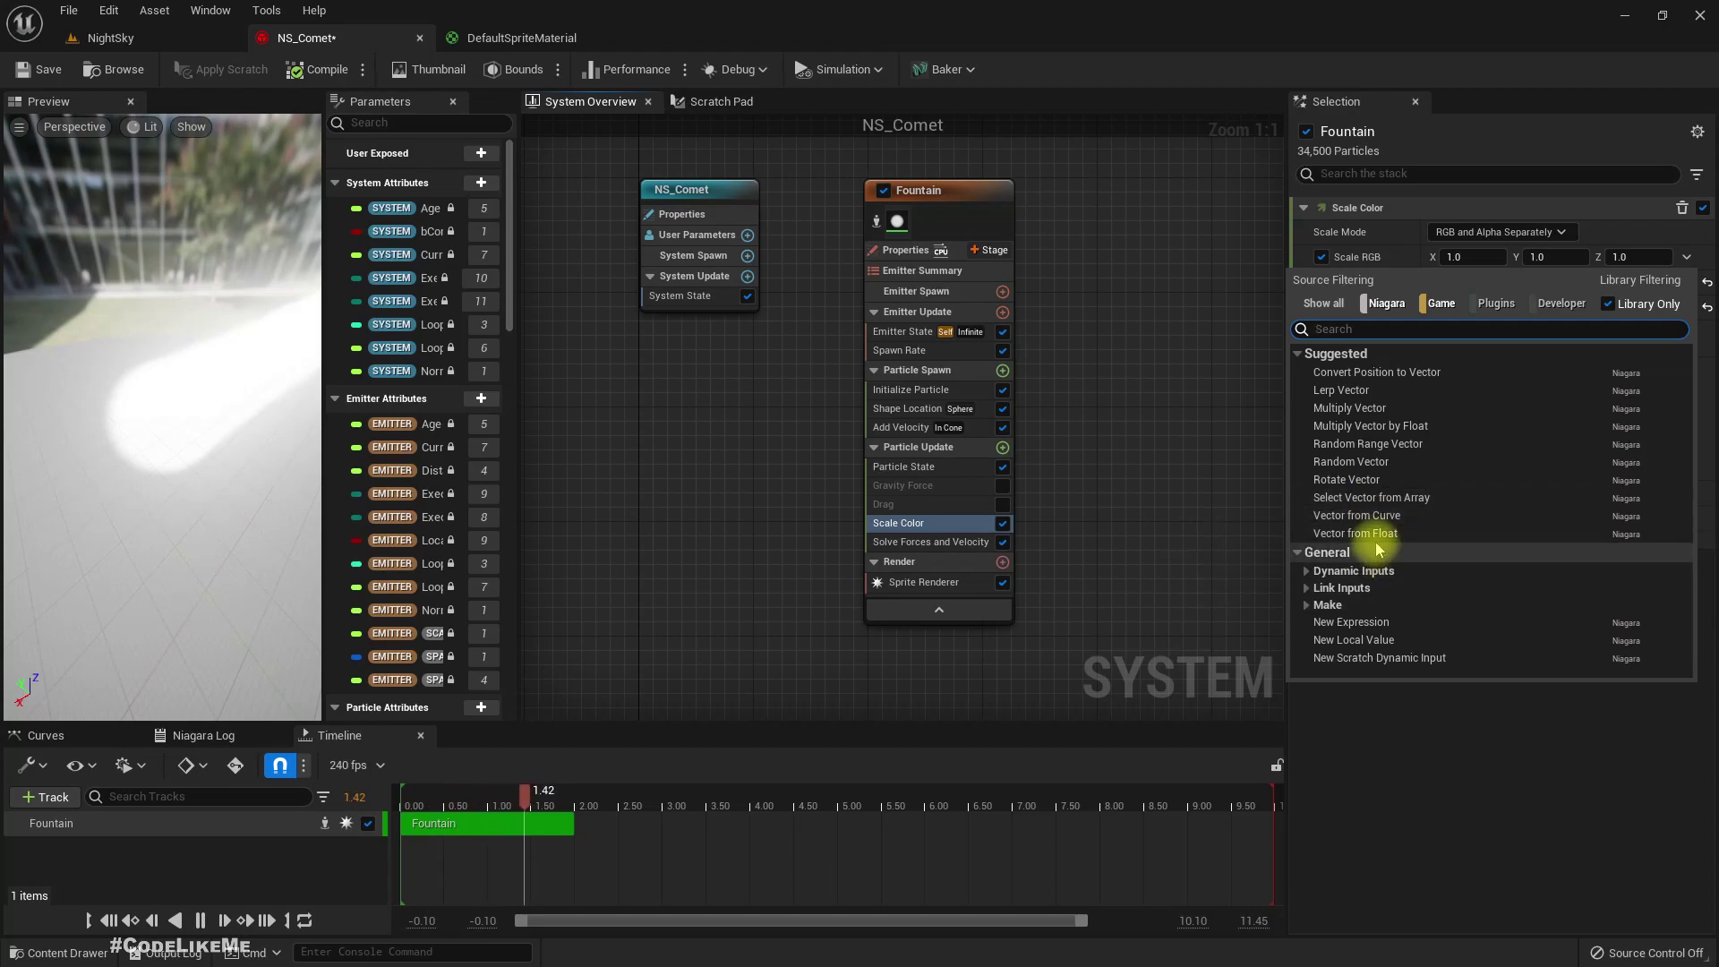
Step: Drive Scale Color's Scale RGB with Multiply Vector by Float, using Float from Curve with the smooth ramp-down template for the float
left_click(1402, 436)
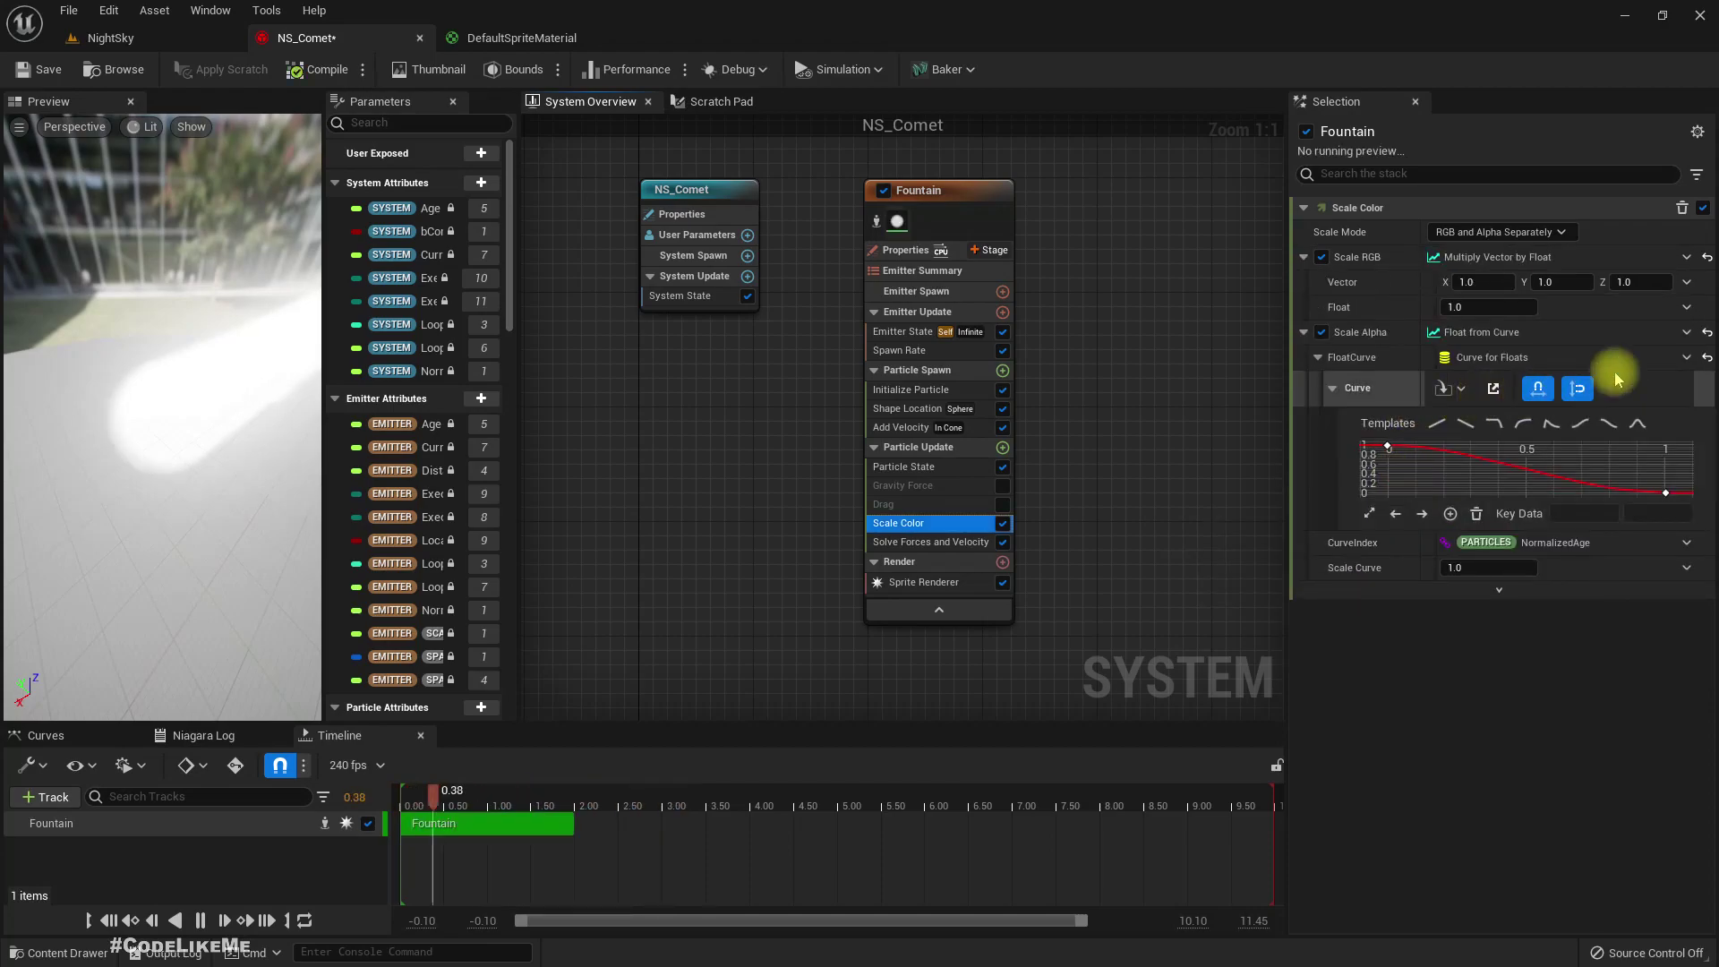
left_click(1686, 310)
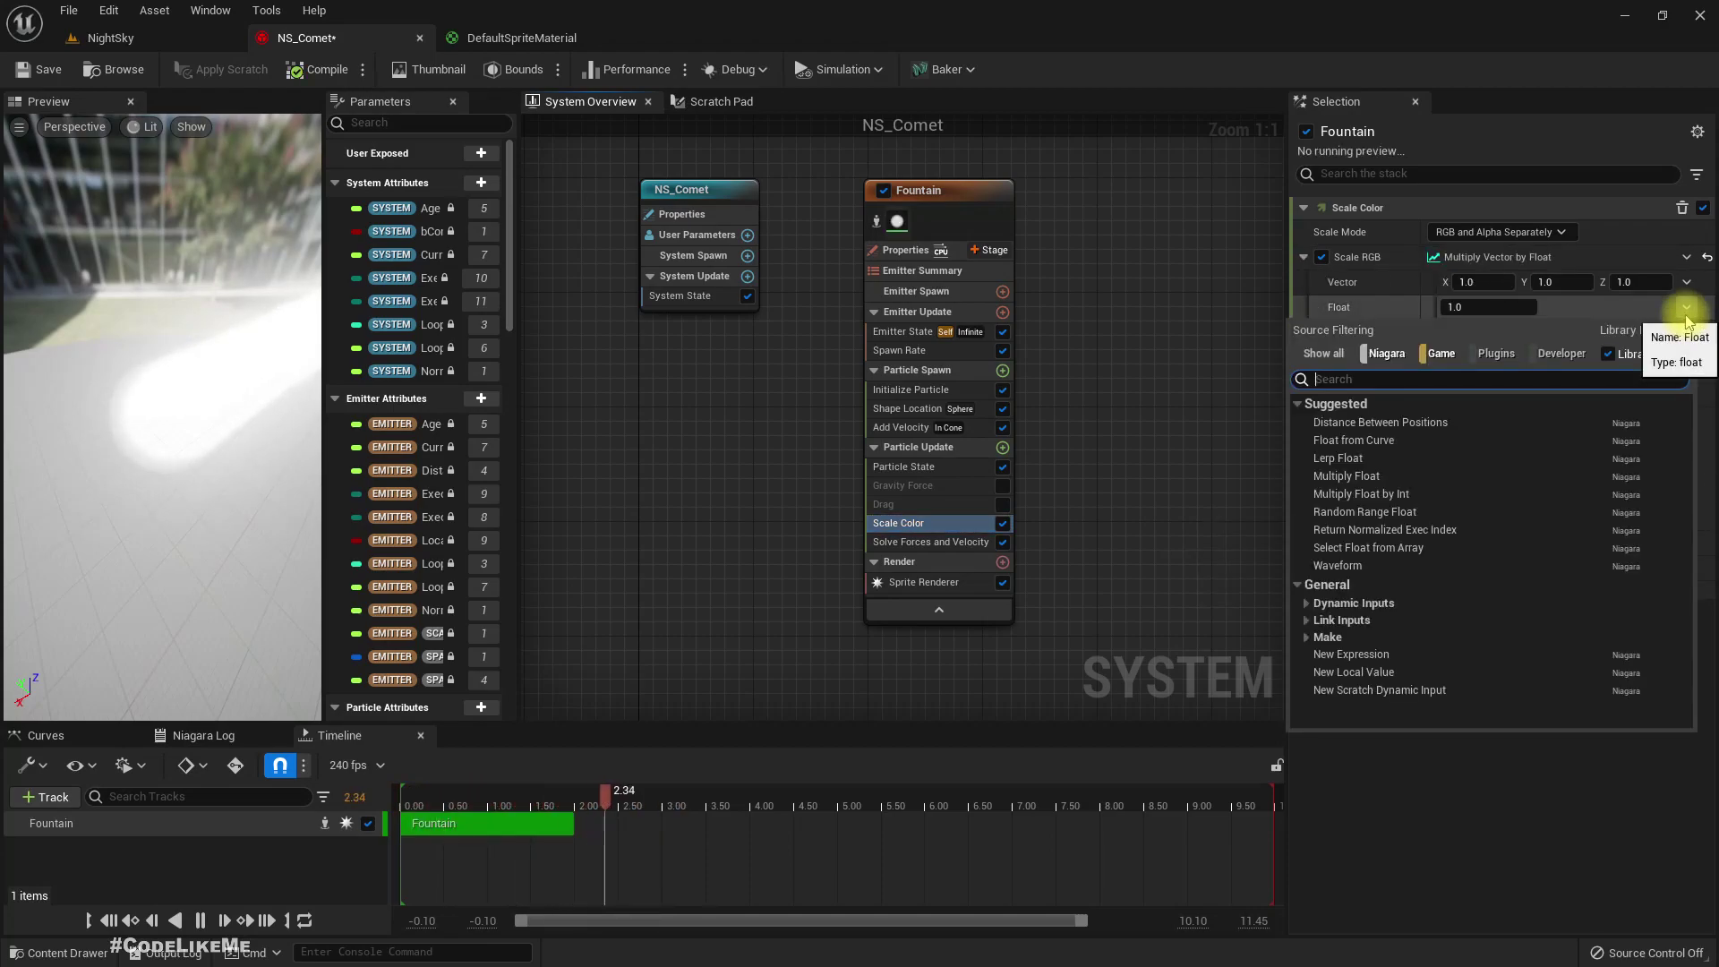
type("curv")
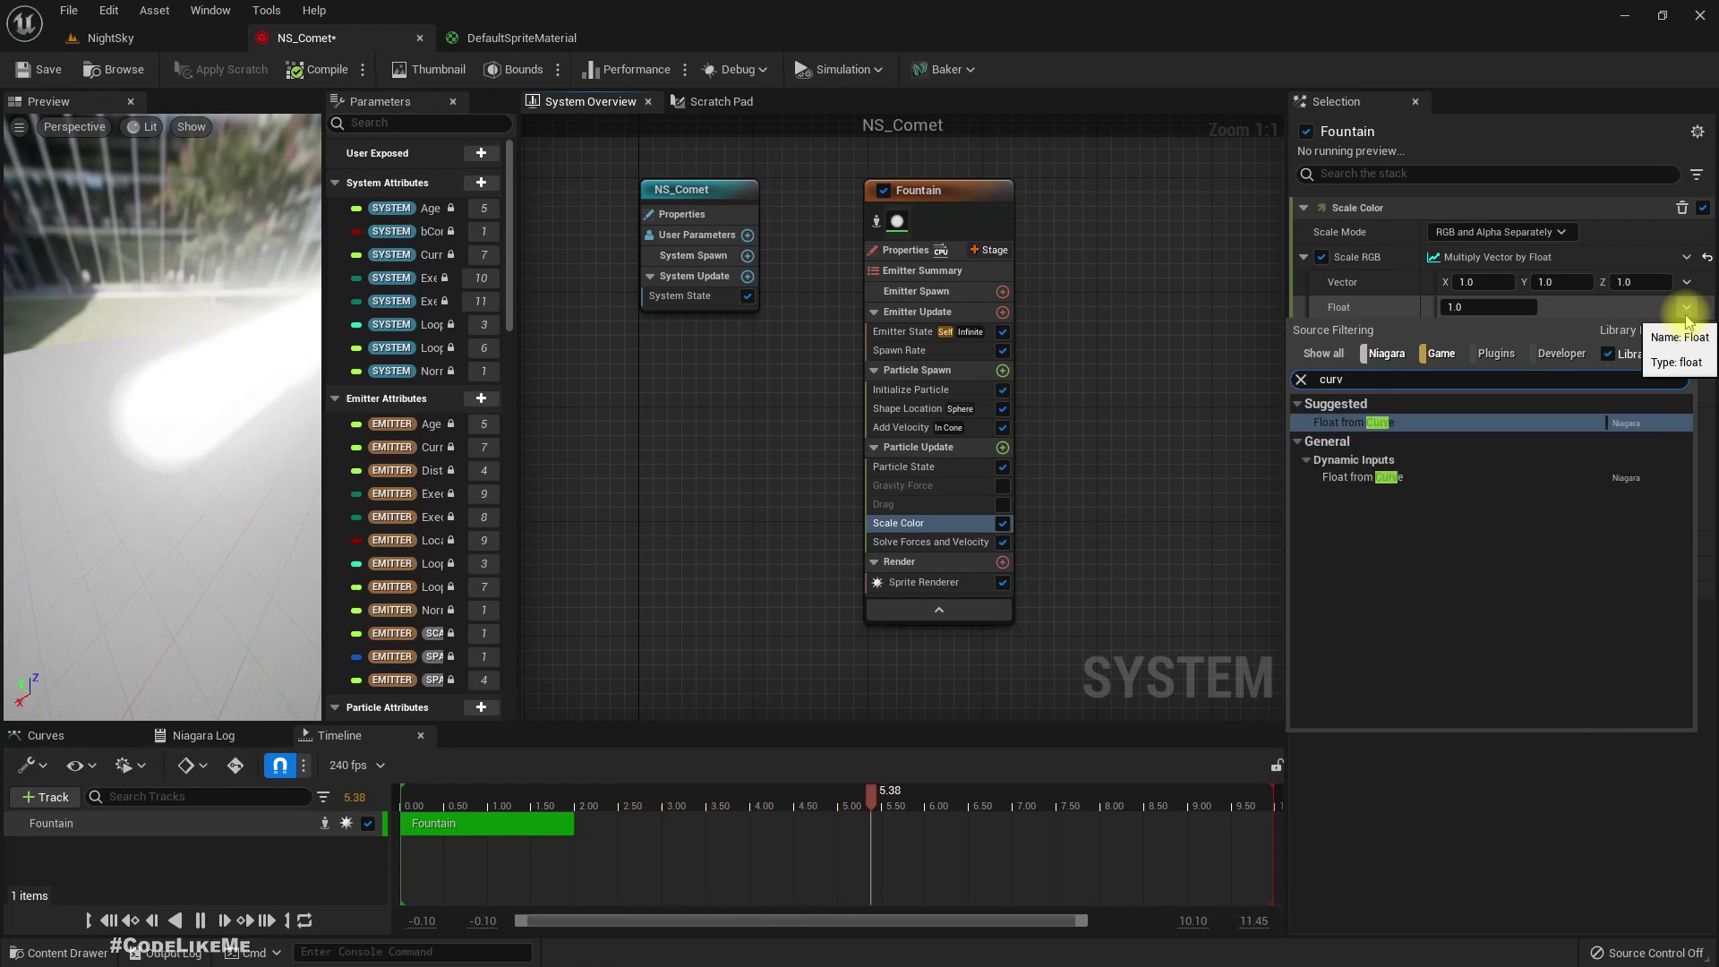
key("Return")
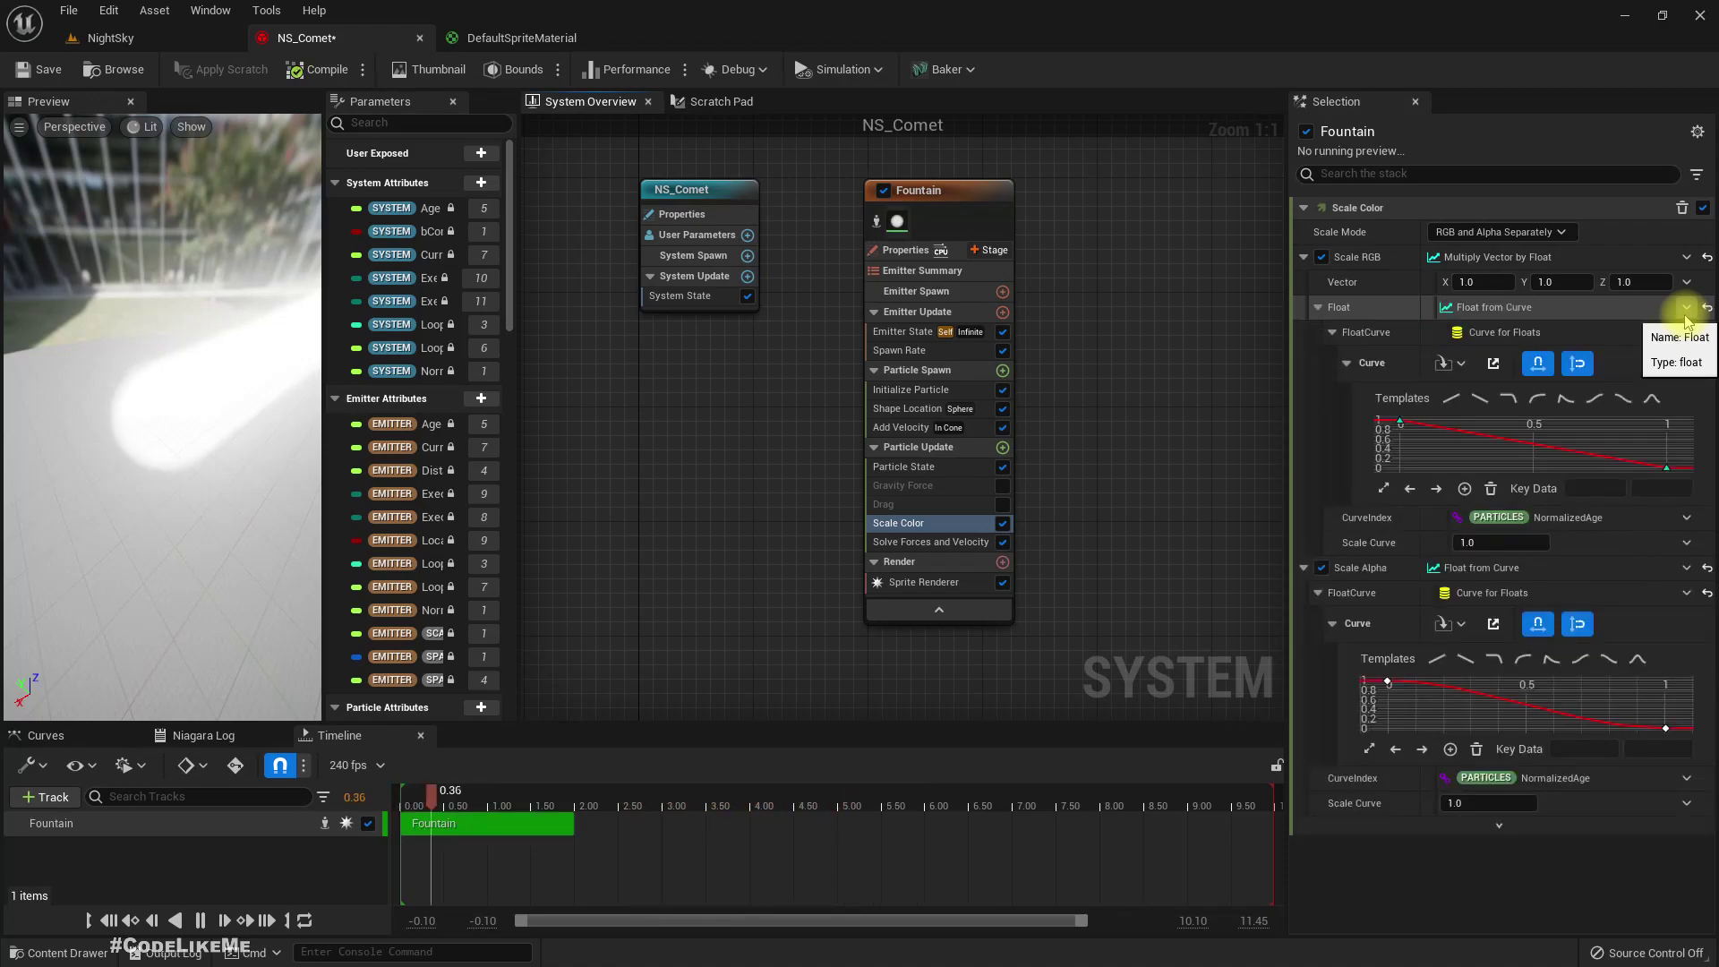
left_click(1620, 400)
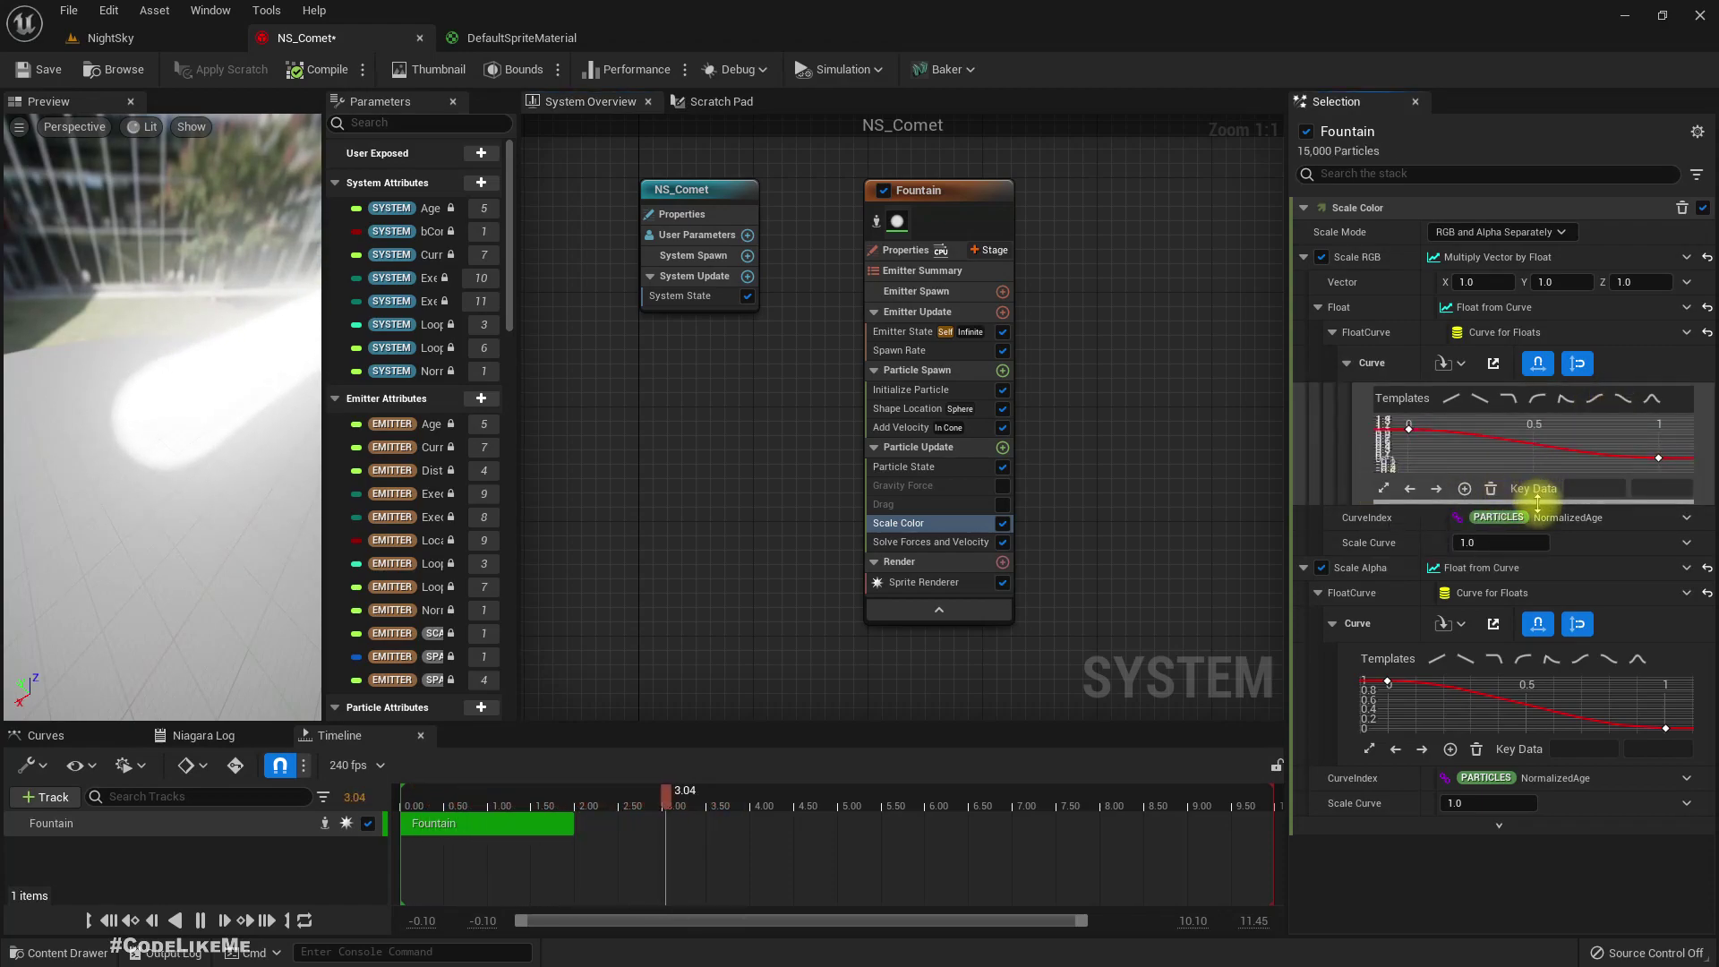
Step: Enlarge the Scale RGB curve graph and add a key near its start at time 0.02 with value 1.0
left_click_drag(1535, 495, 1535, 587)
mouse_move(1412, 457)
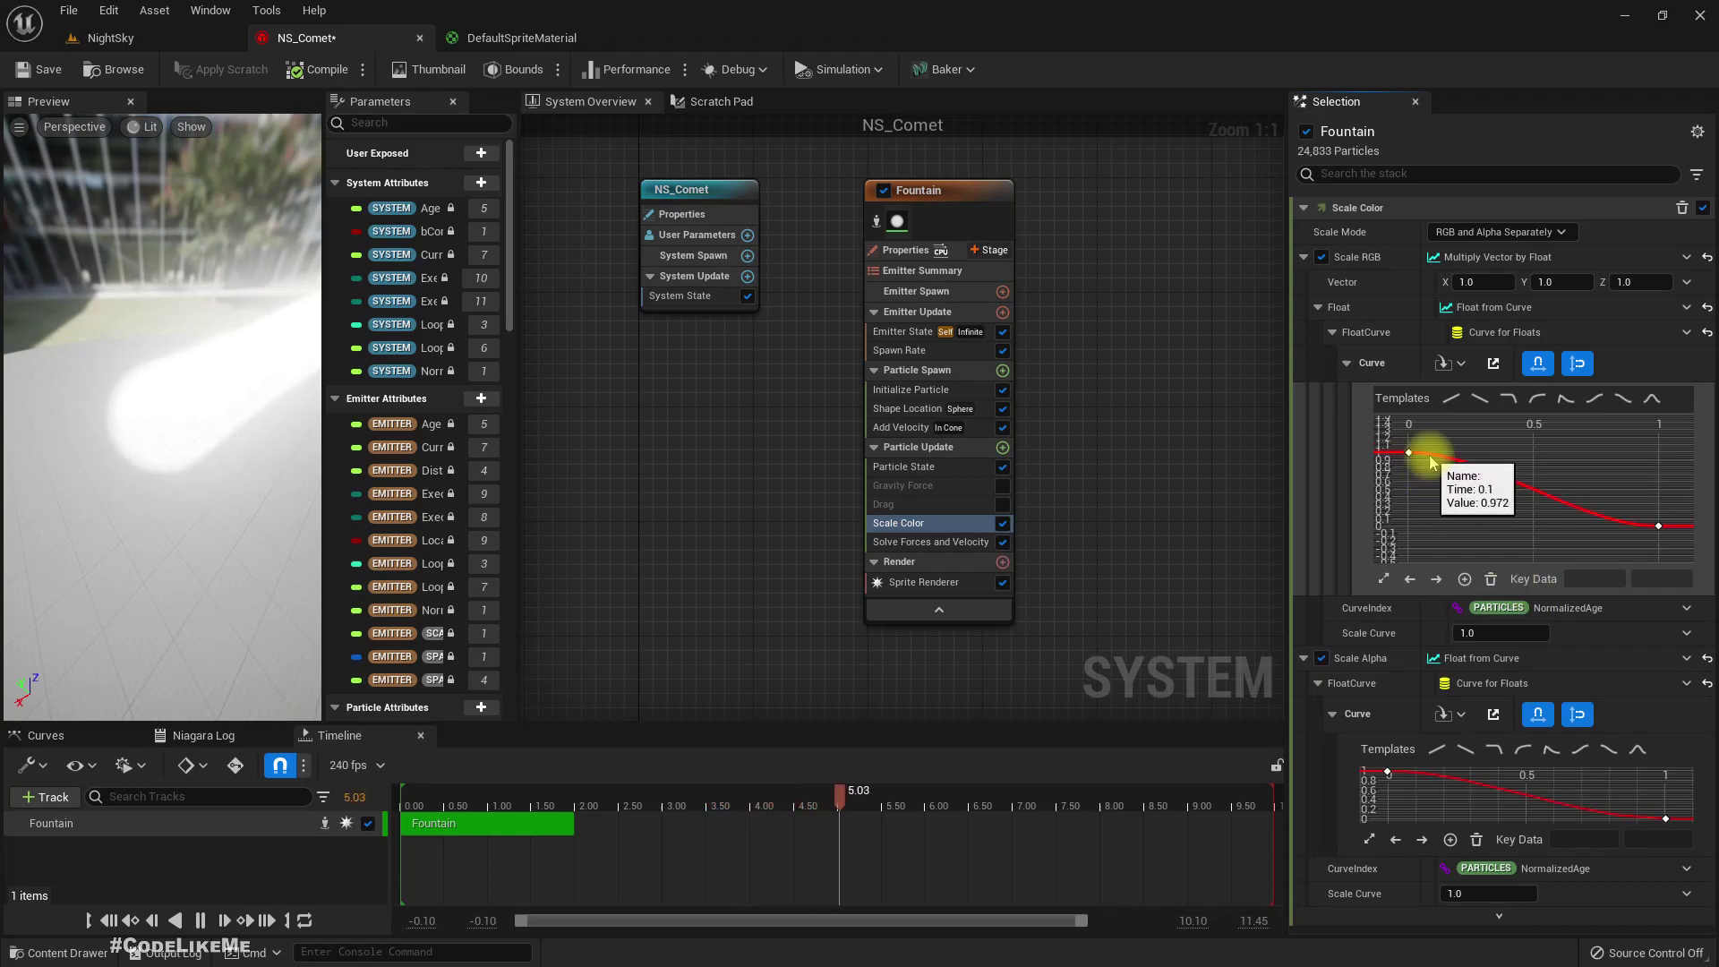
left_click(1411, 454)
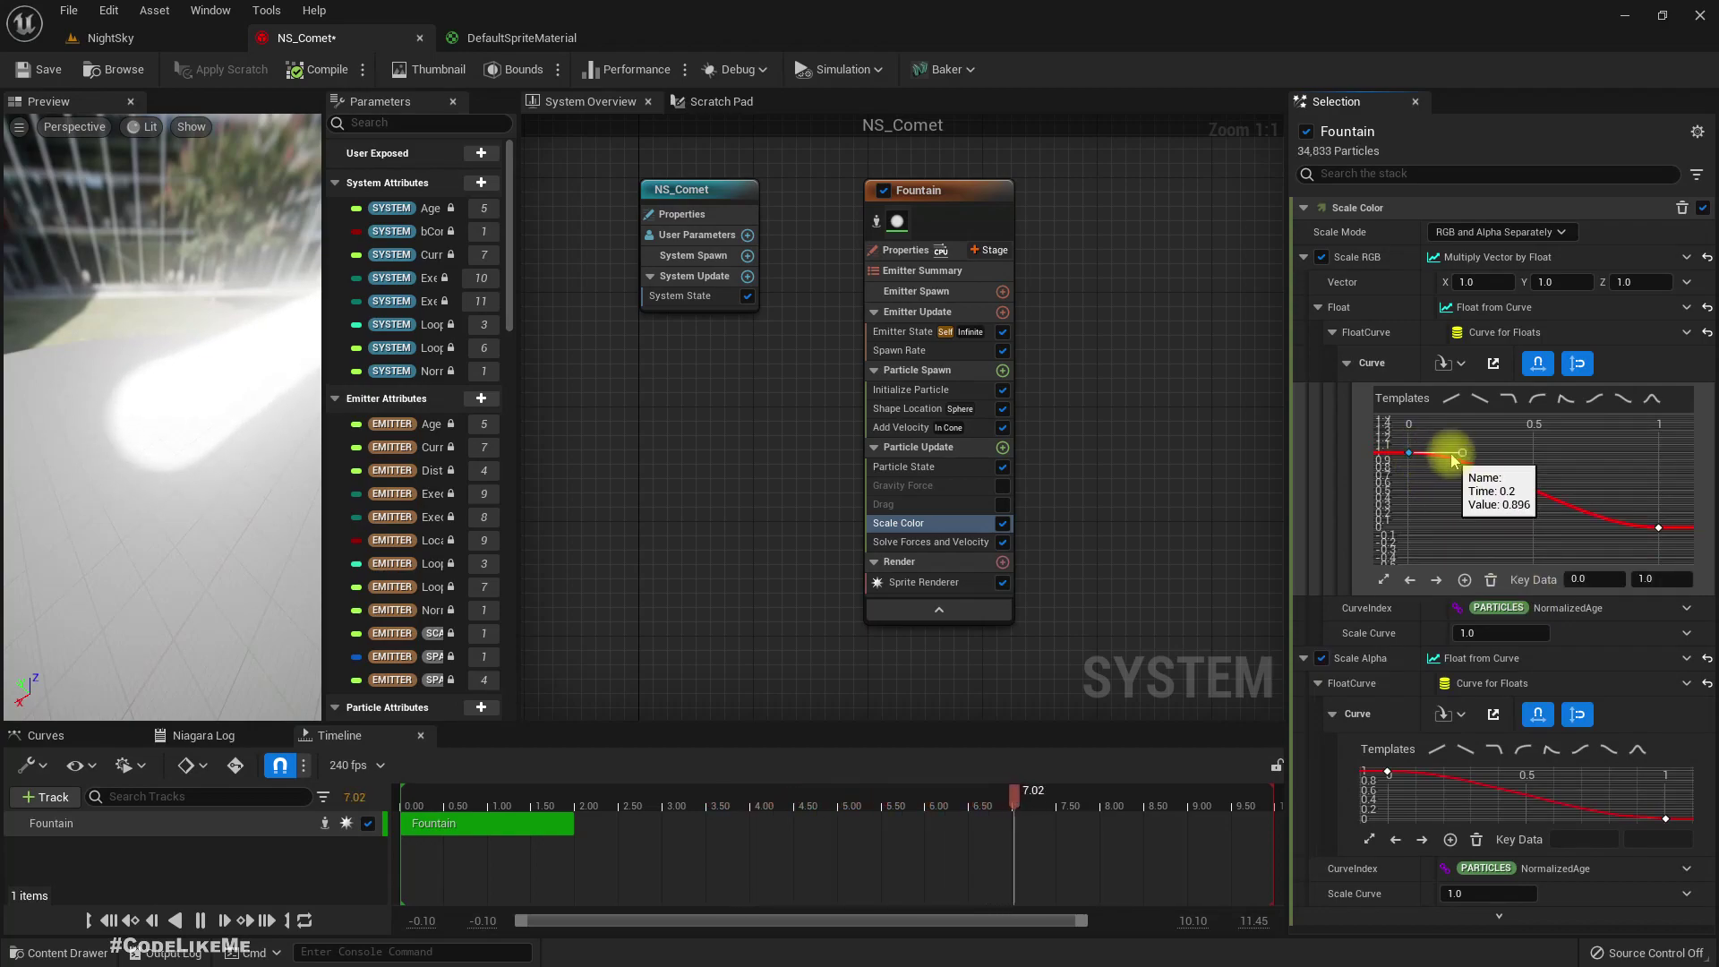
right_click(1448, 464)
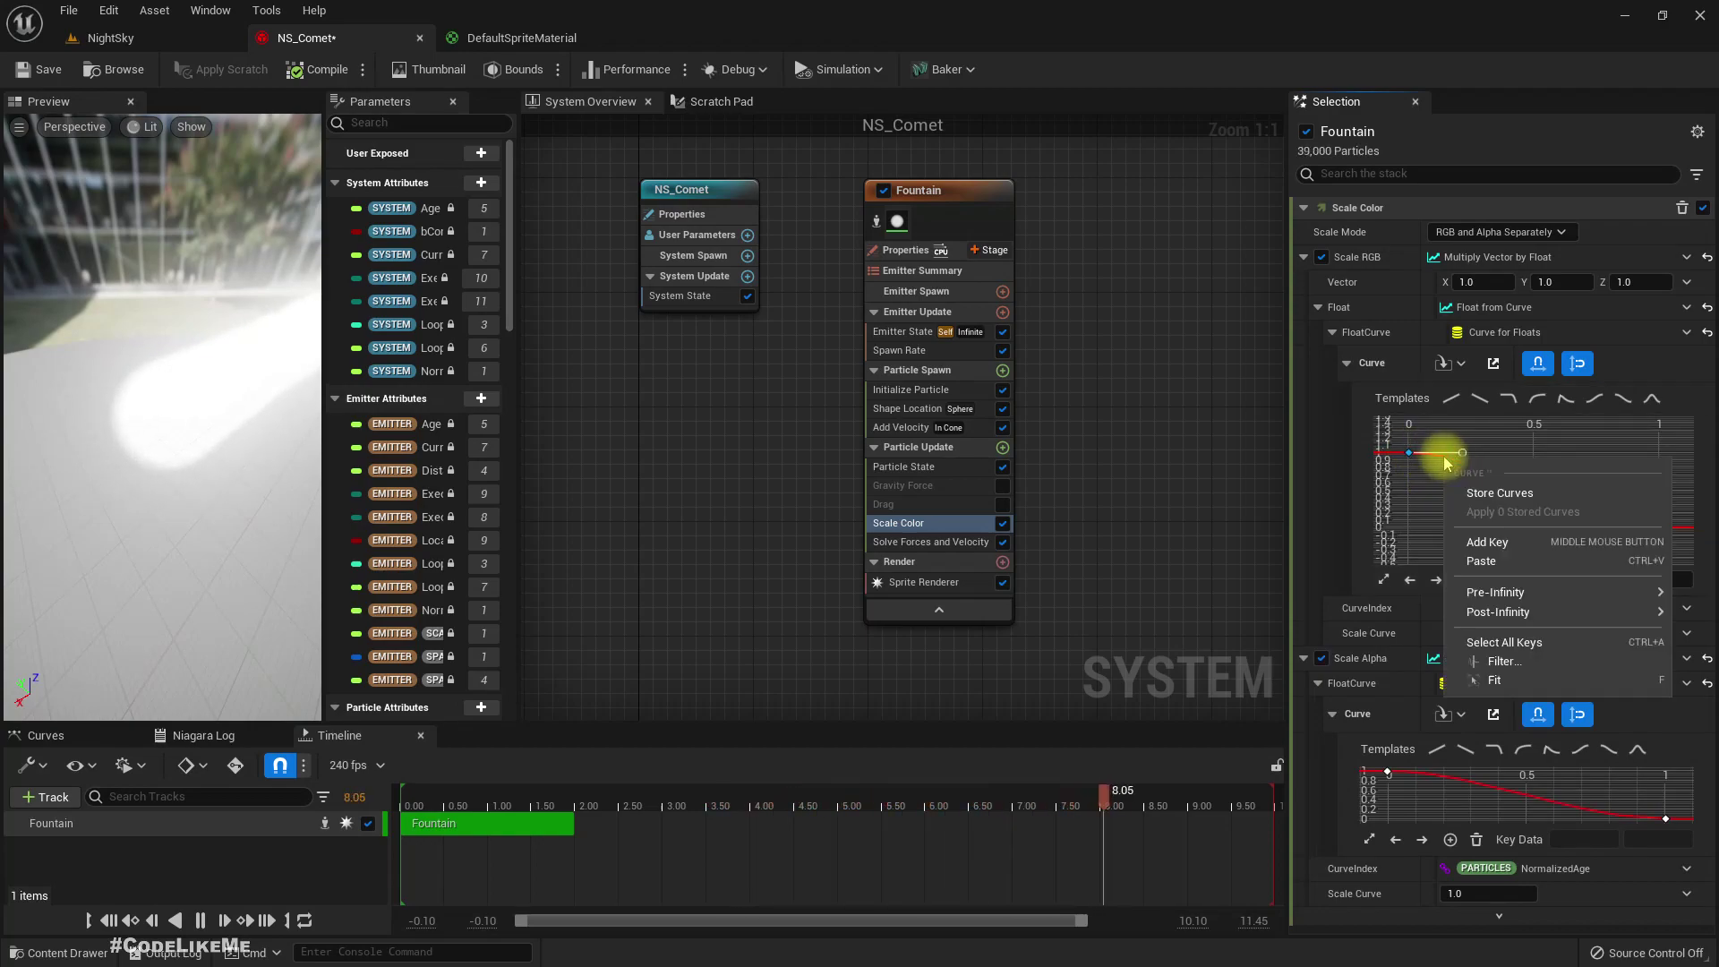
left_click(1485, 541)
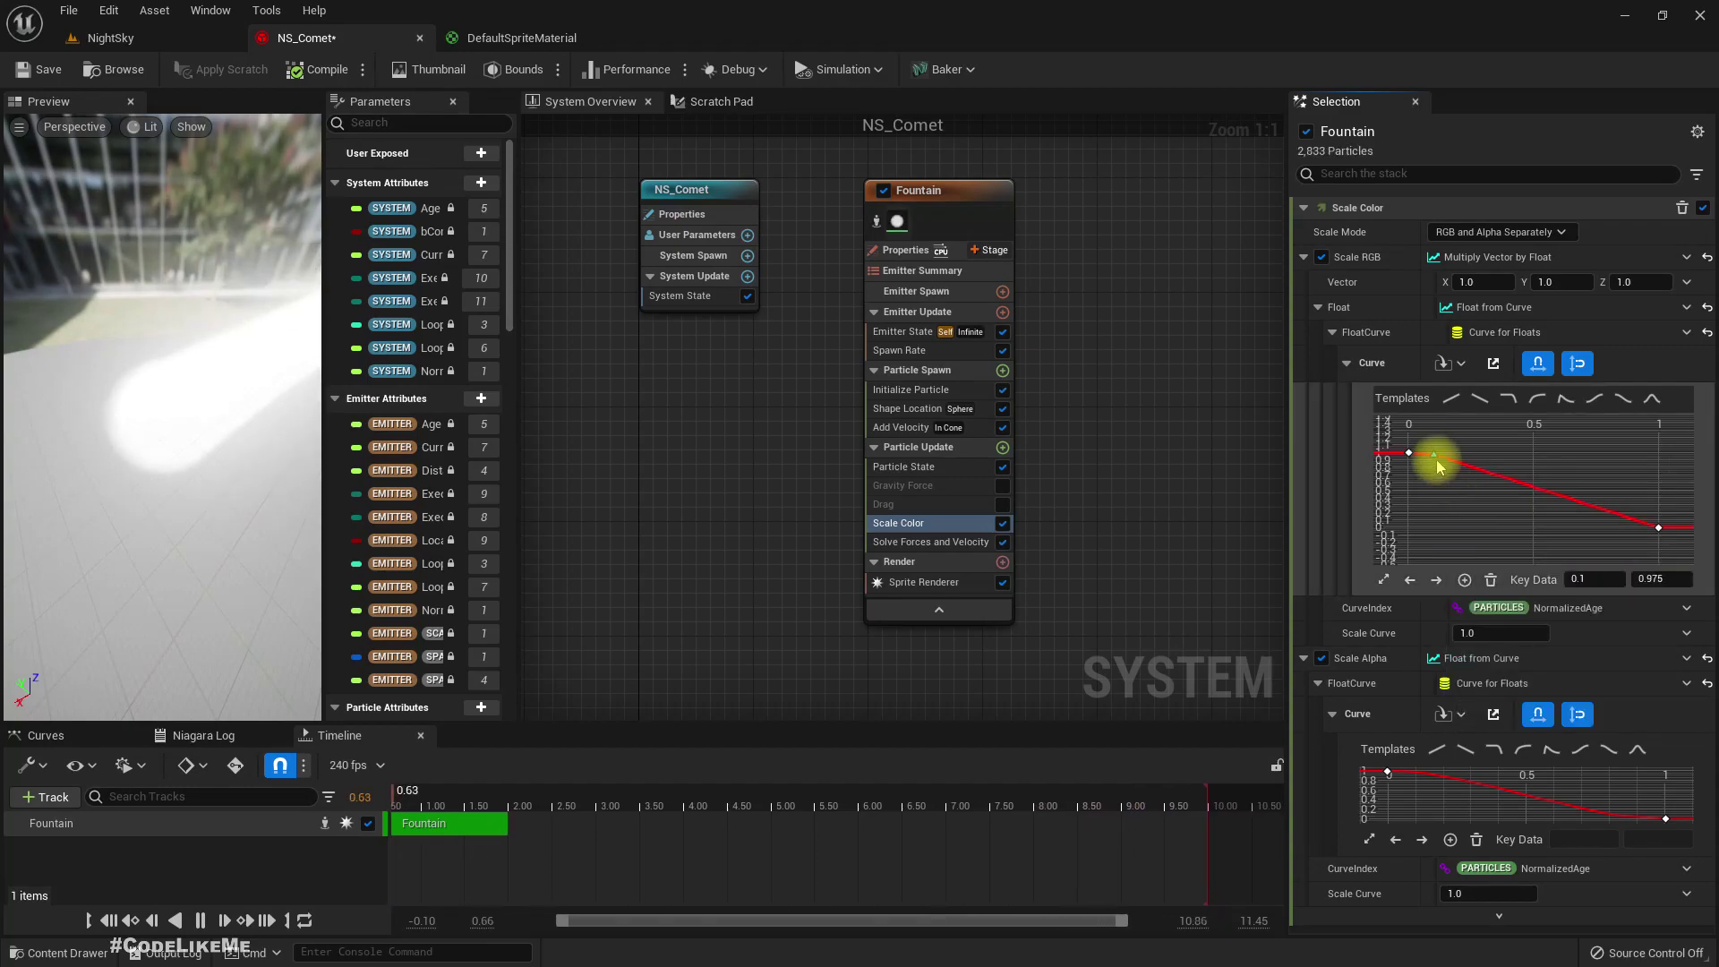
left_click(1594, 578)
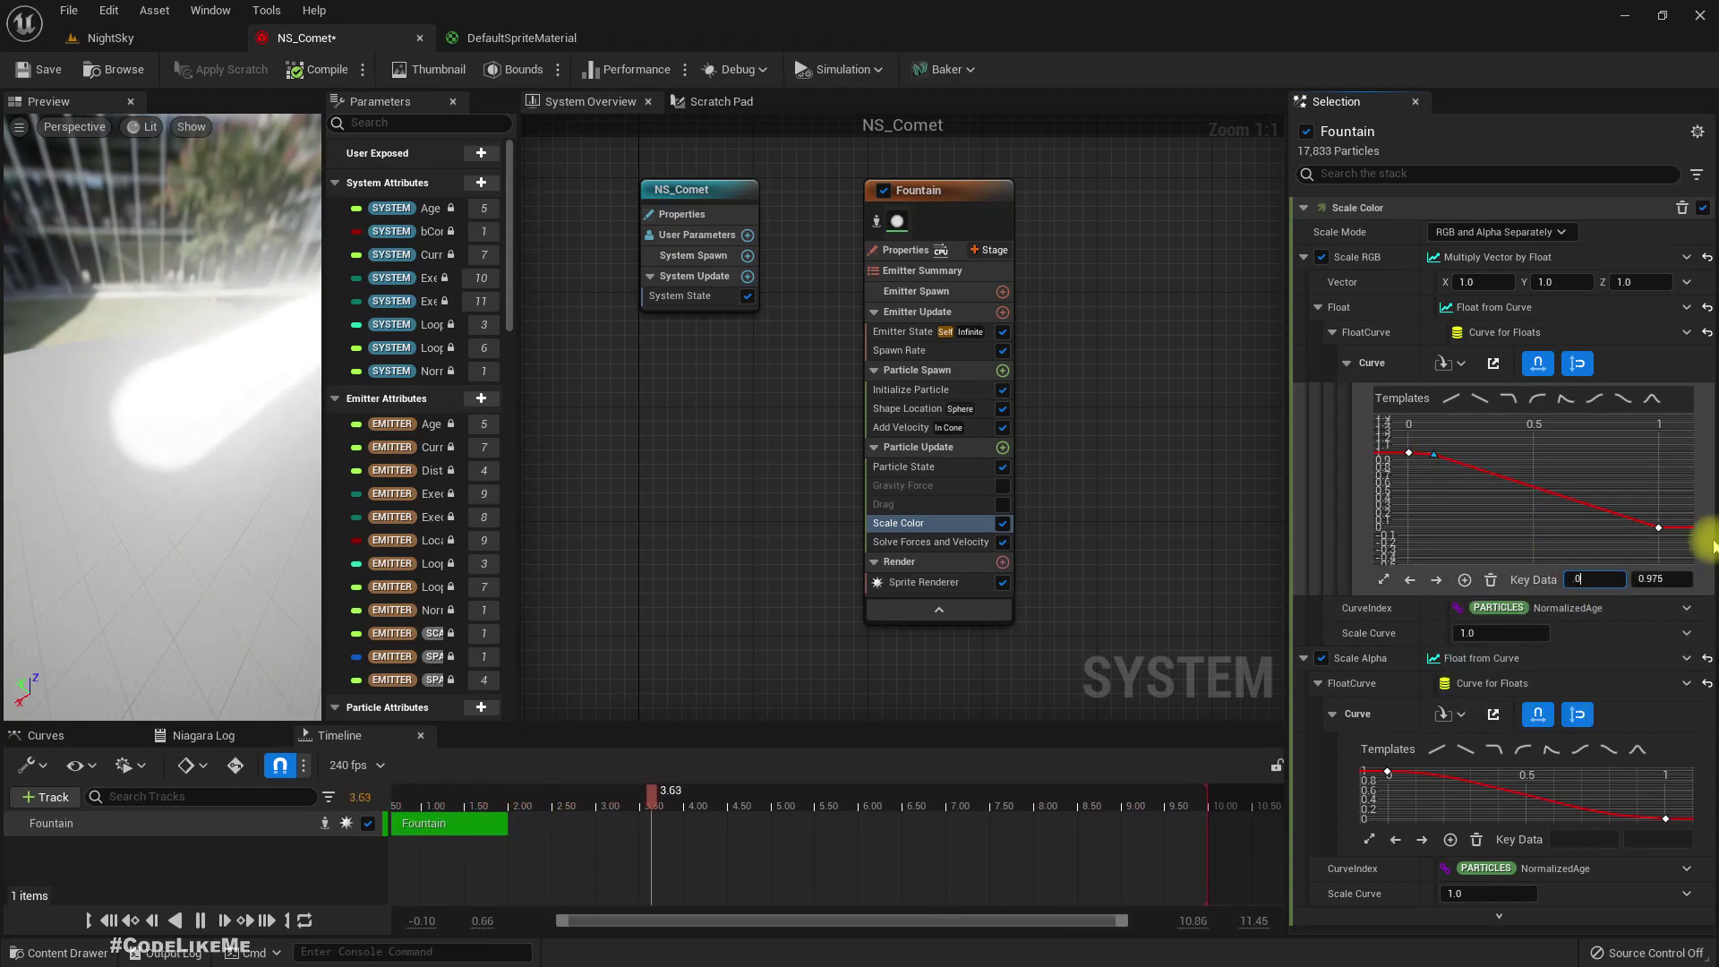
type(".02")
key("Tab")
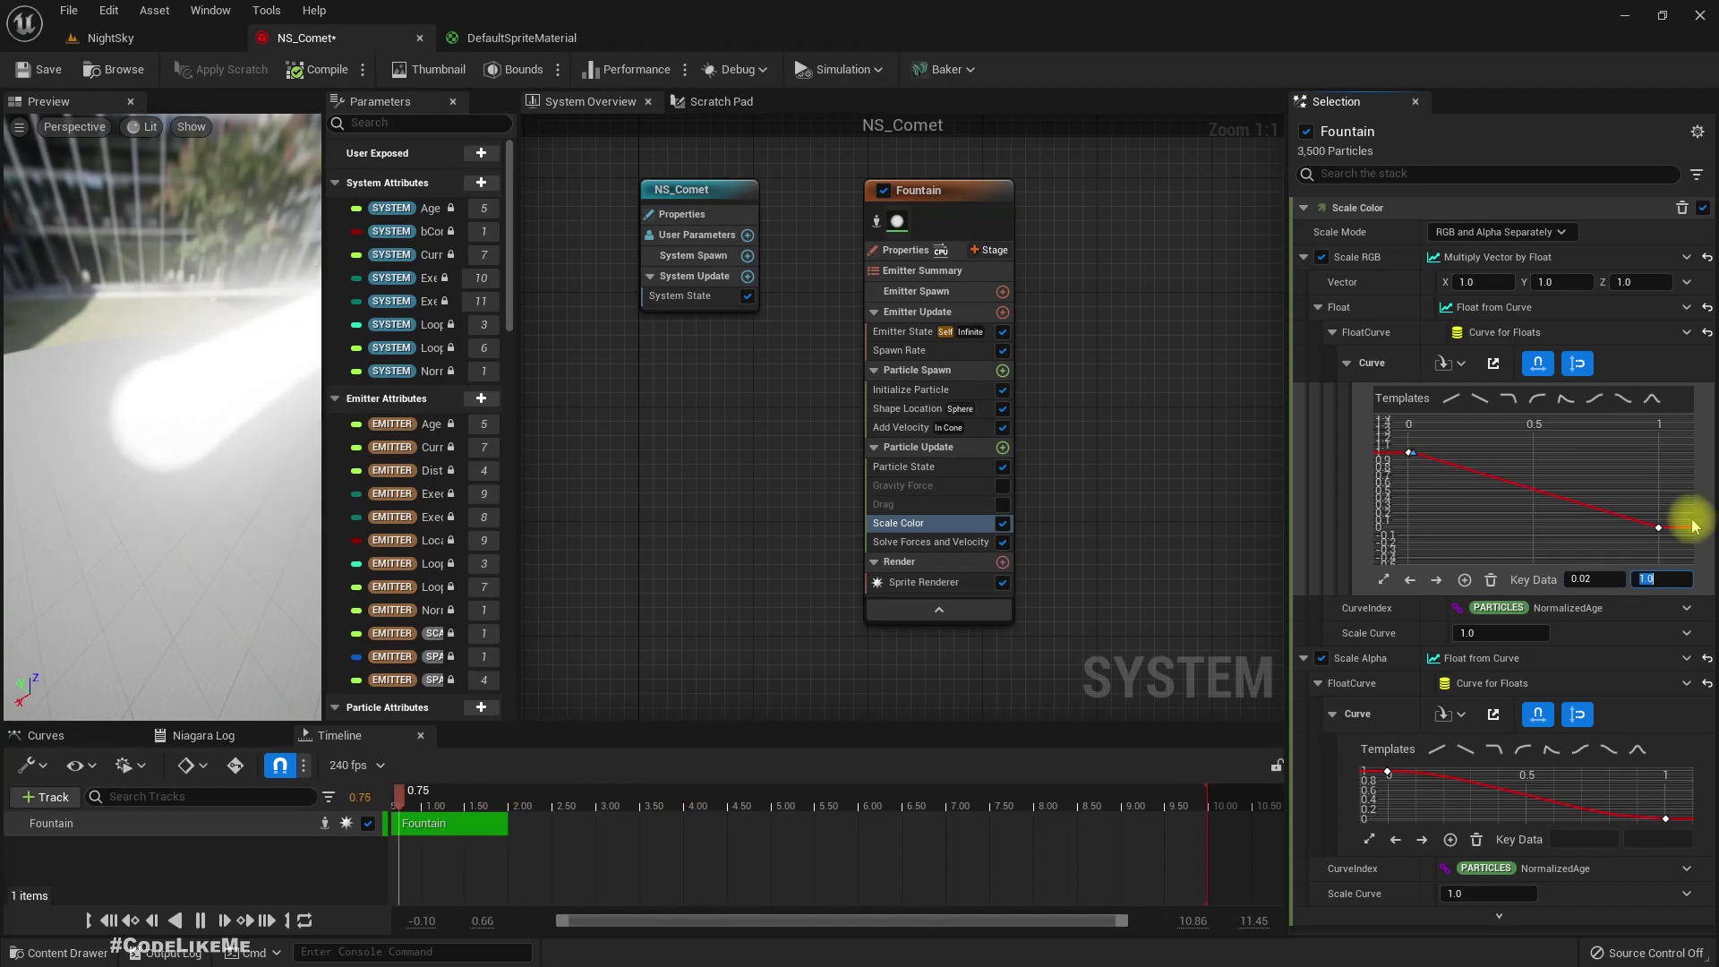
Step: Set the value of the Scale RGB curve's key at time 0 to 50 and check the comet in the NightSky level
left_click(1416, 476)
left_click(1410, 457)
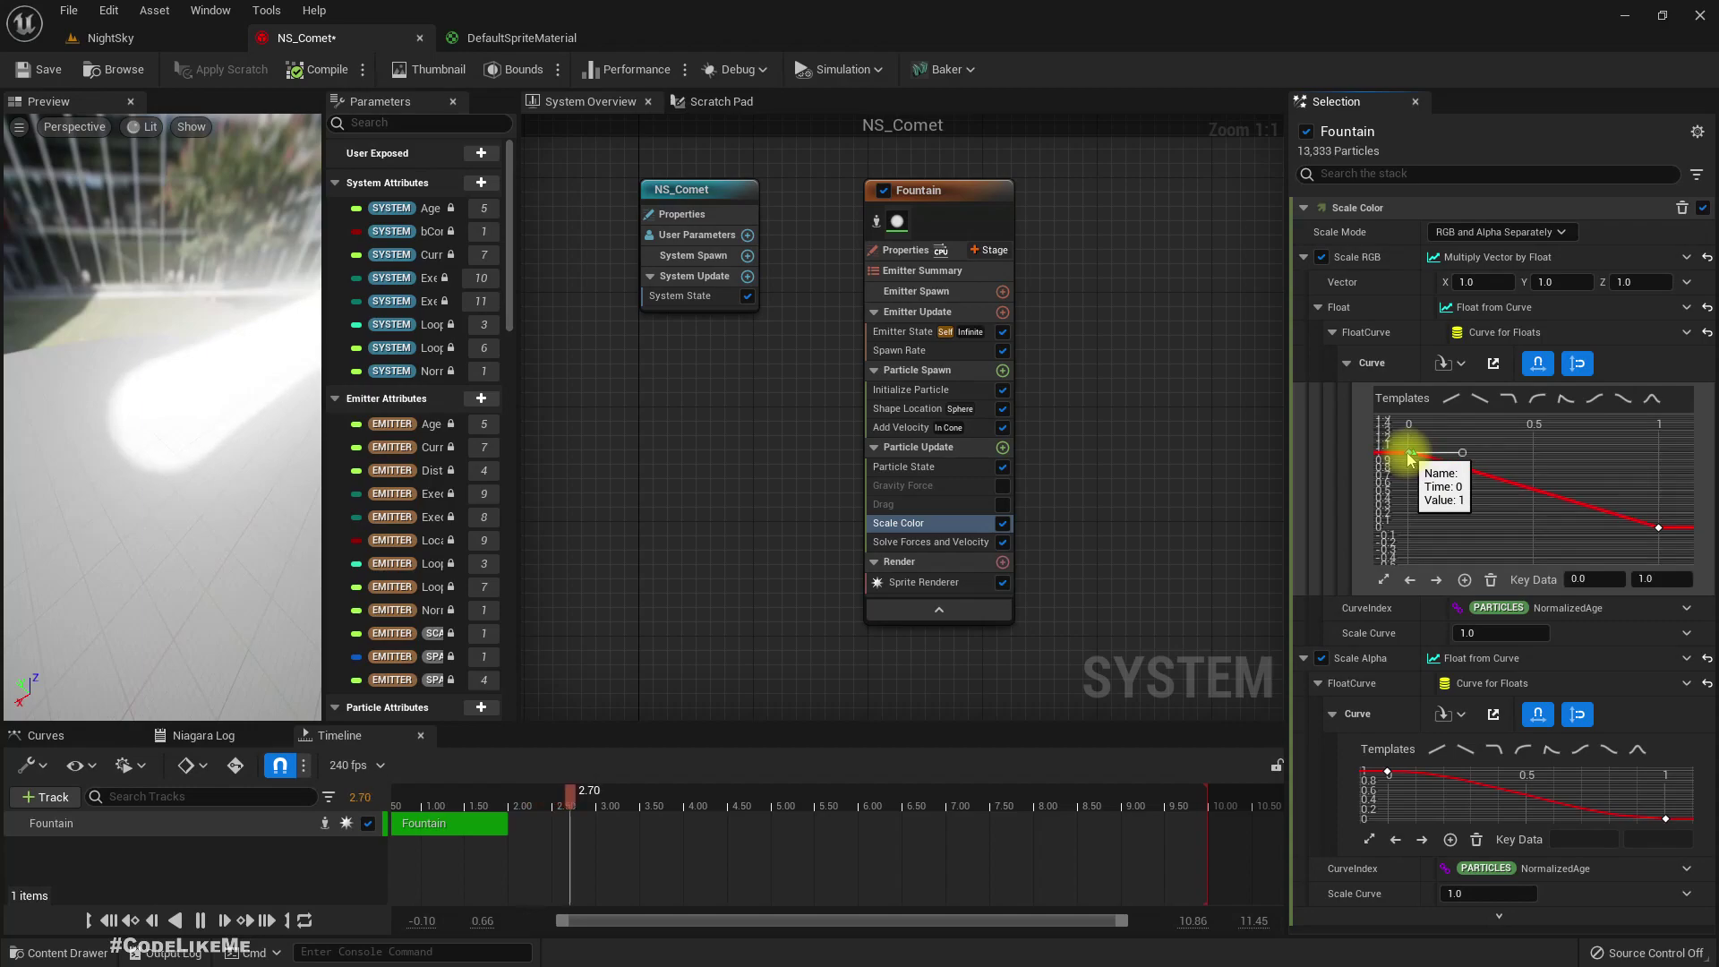
right_click(1416, 456)
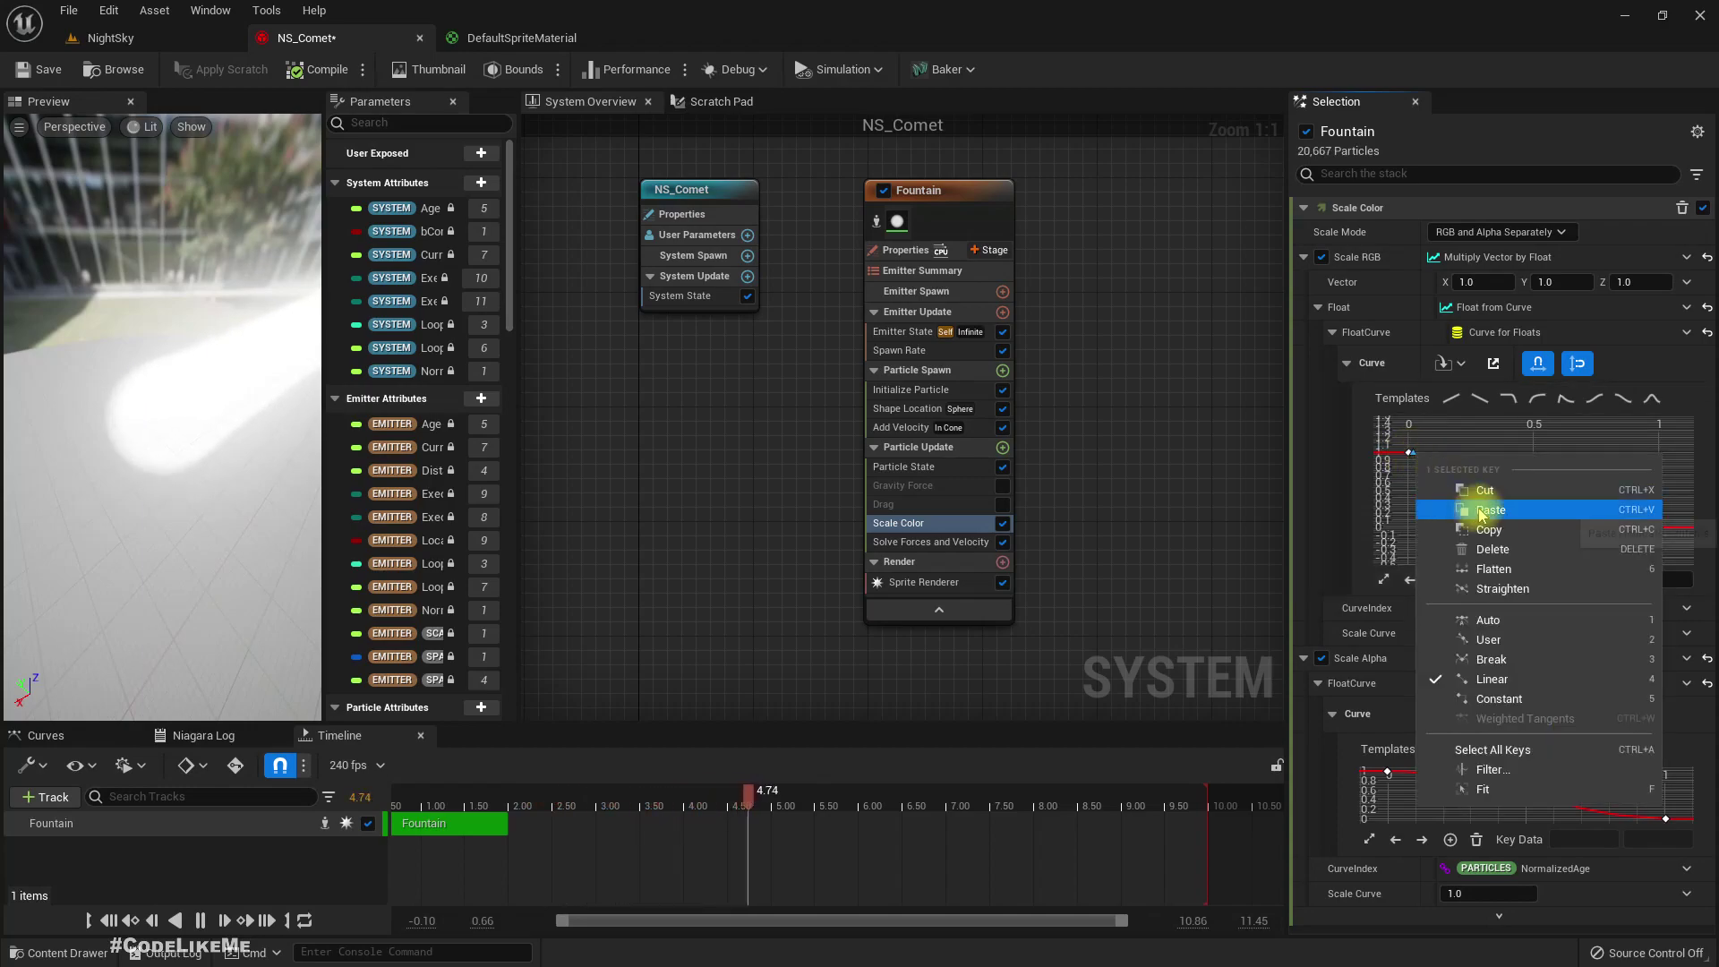
left_click(1410, 455)
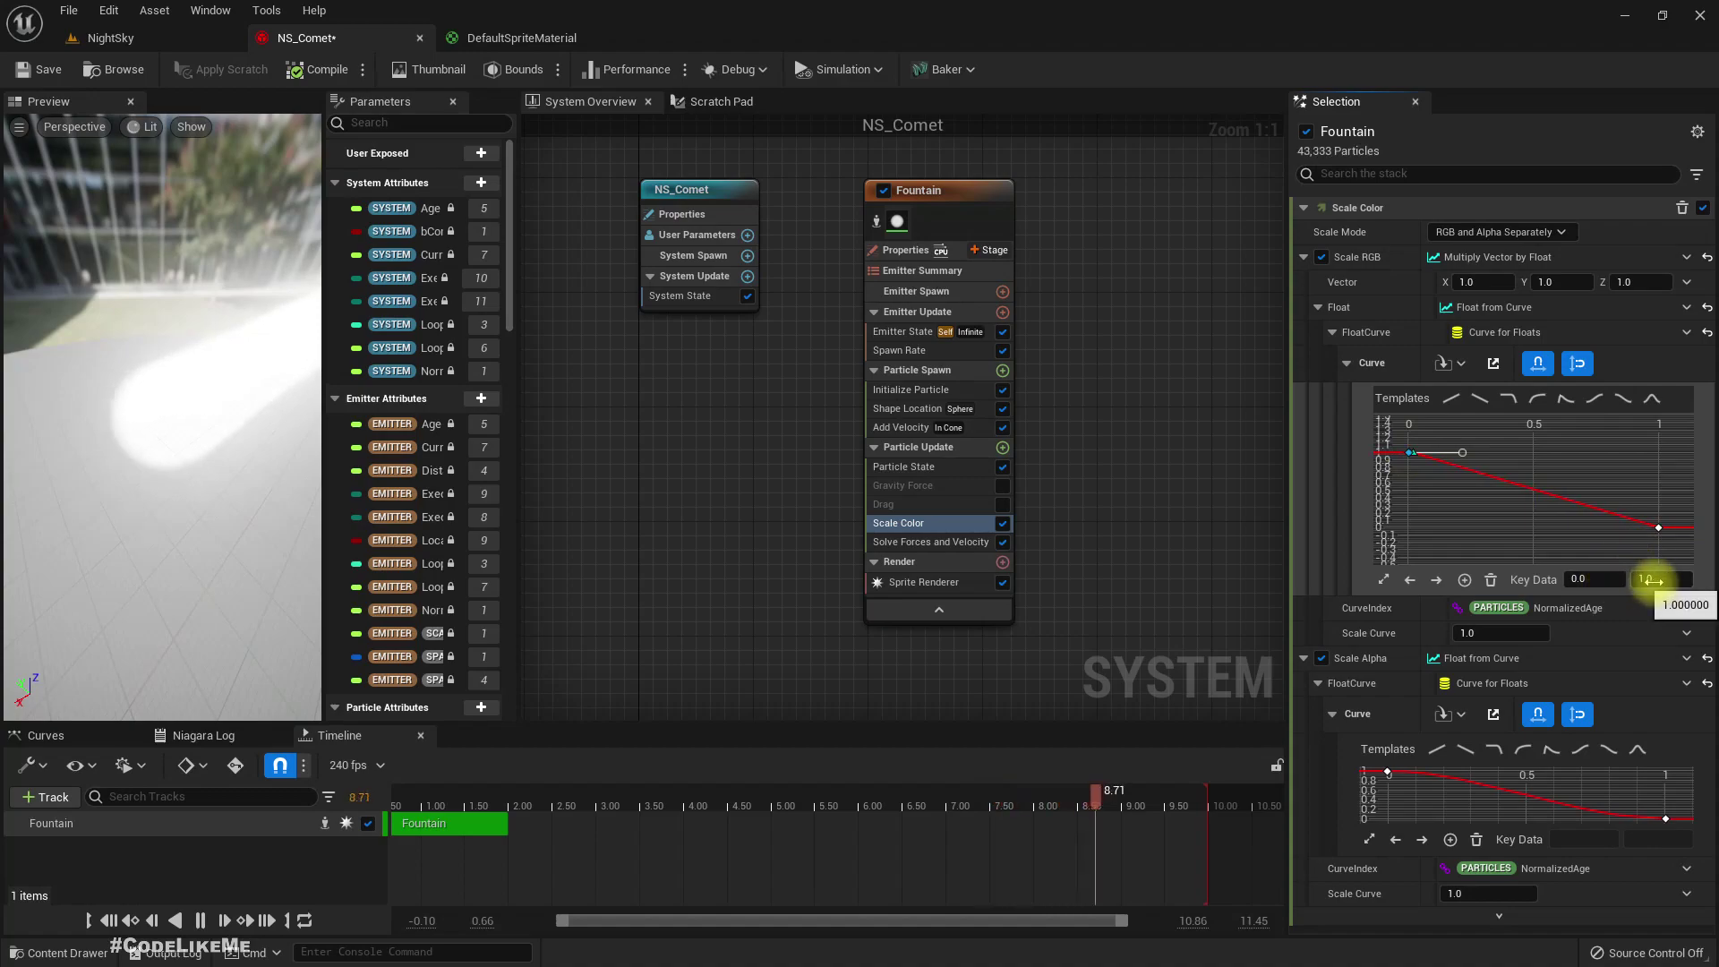
left_click(1653, 580)
type("50")
key("Return")
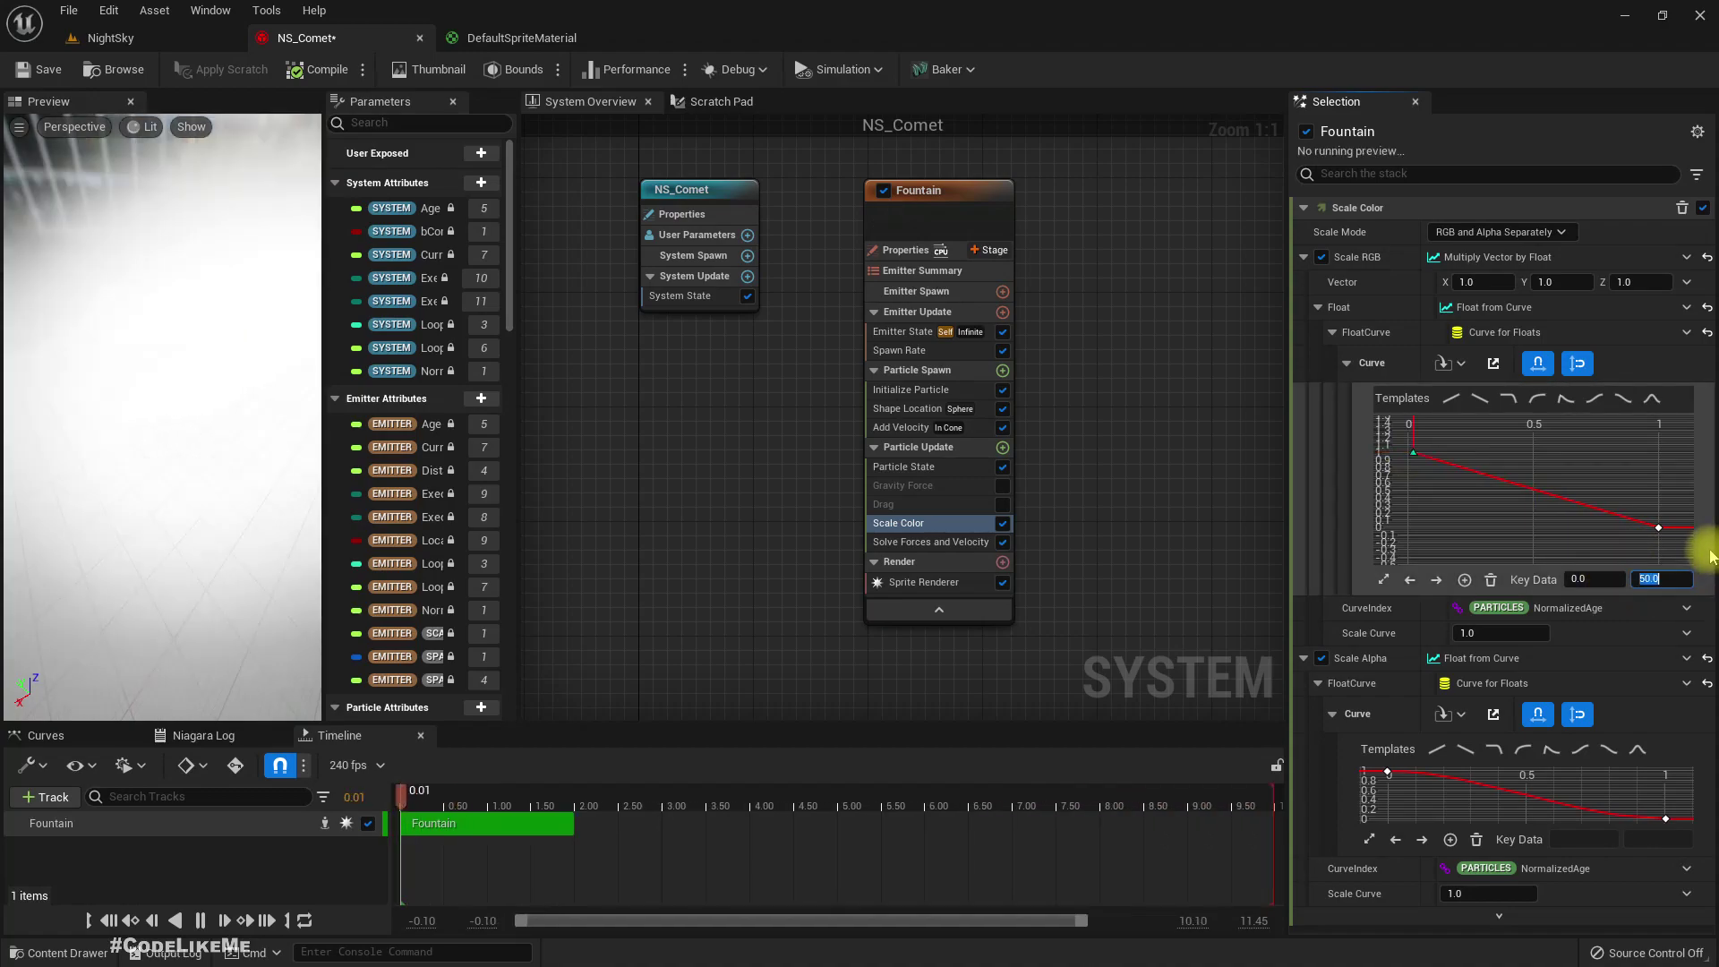
left_click(110, 37)
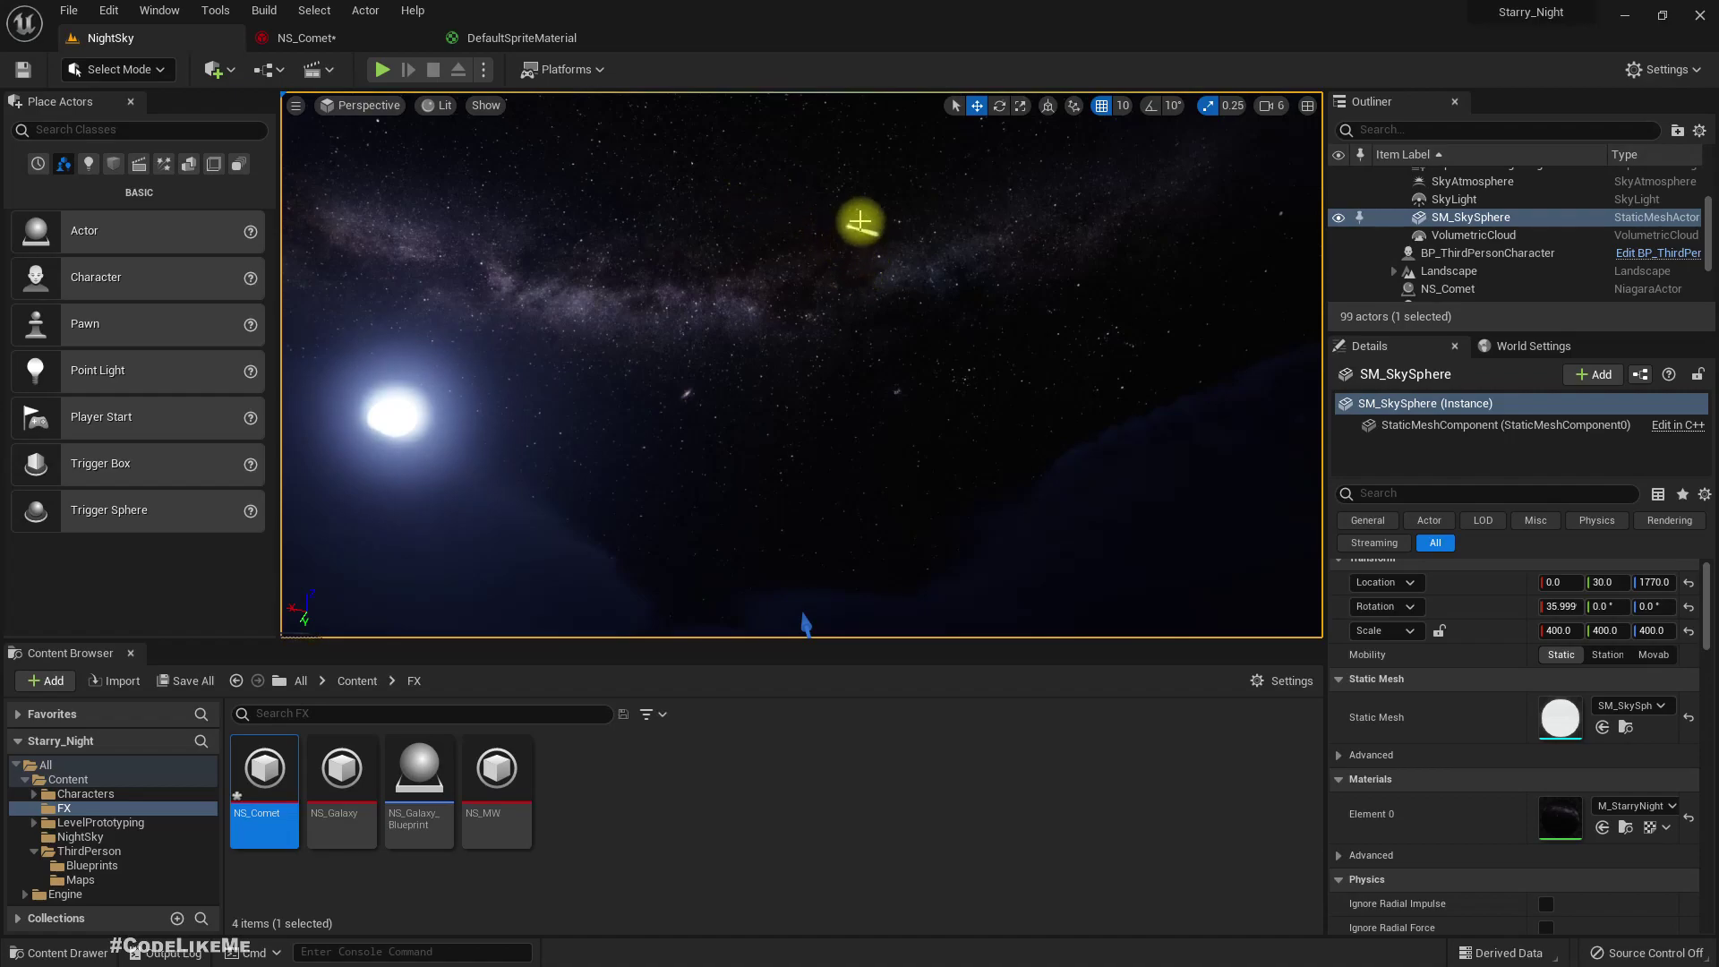
Step: Try values of 75 and 200 for the Scale RGB curve's key at time 0, checking the comet in the level each time
left_click(309, 38)
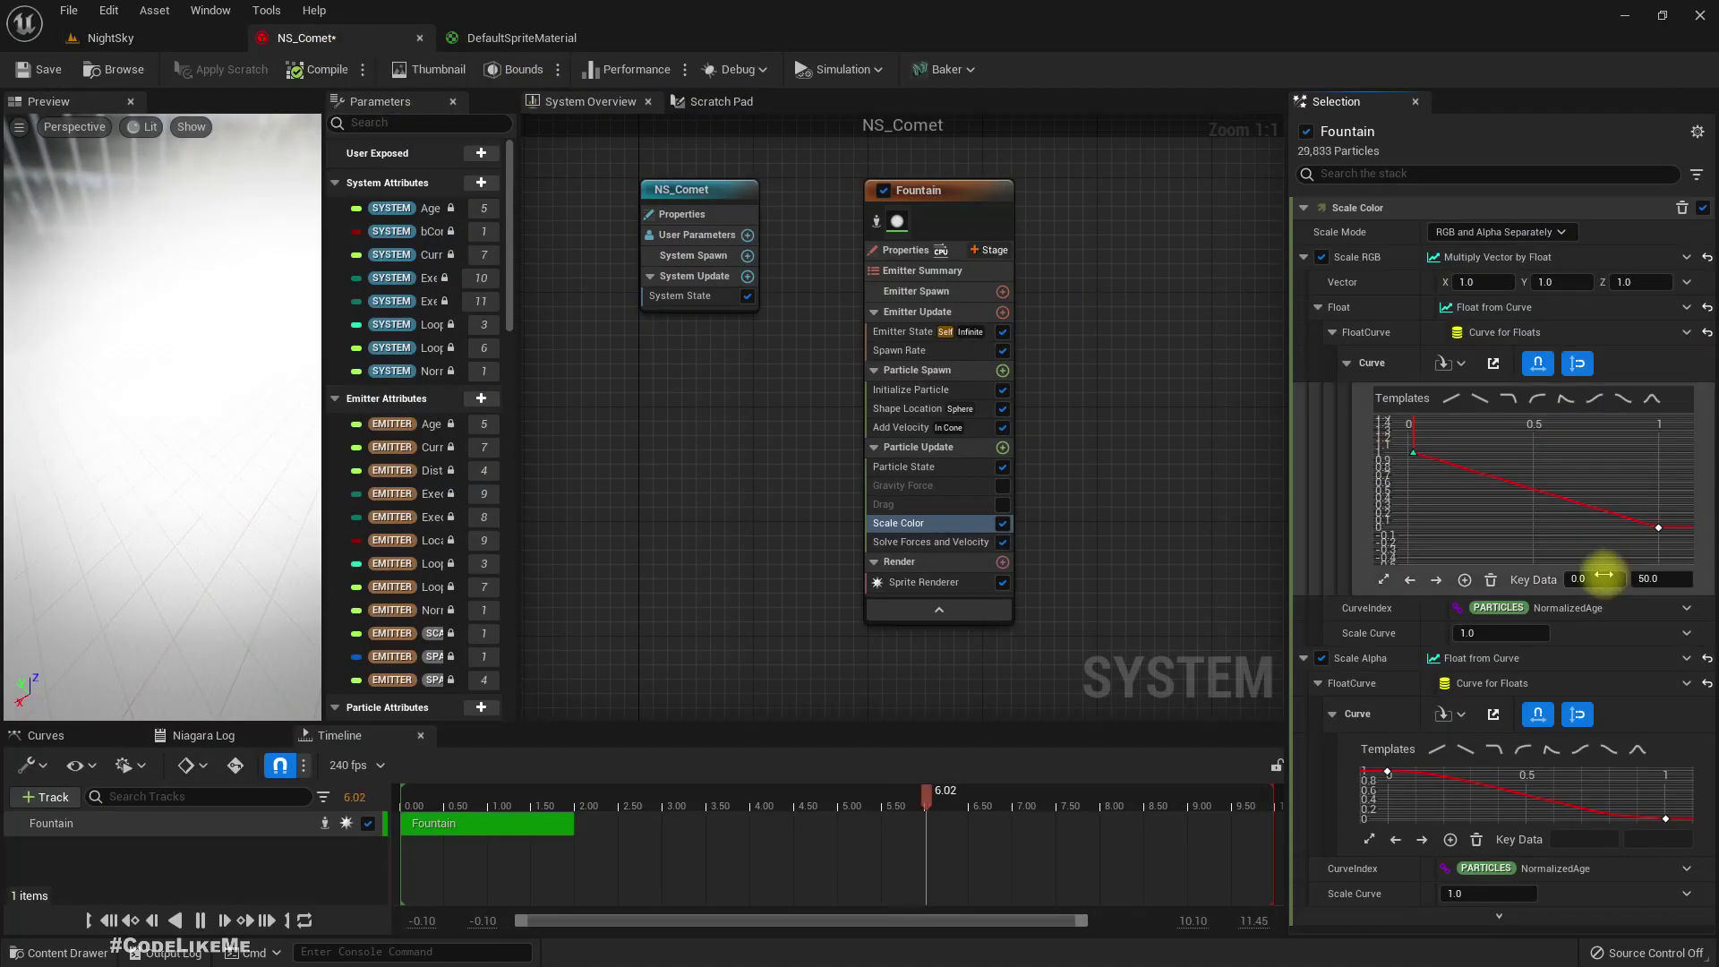
left_click(1666, 578)
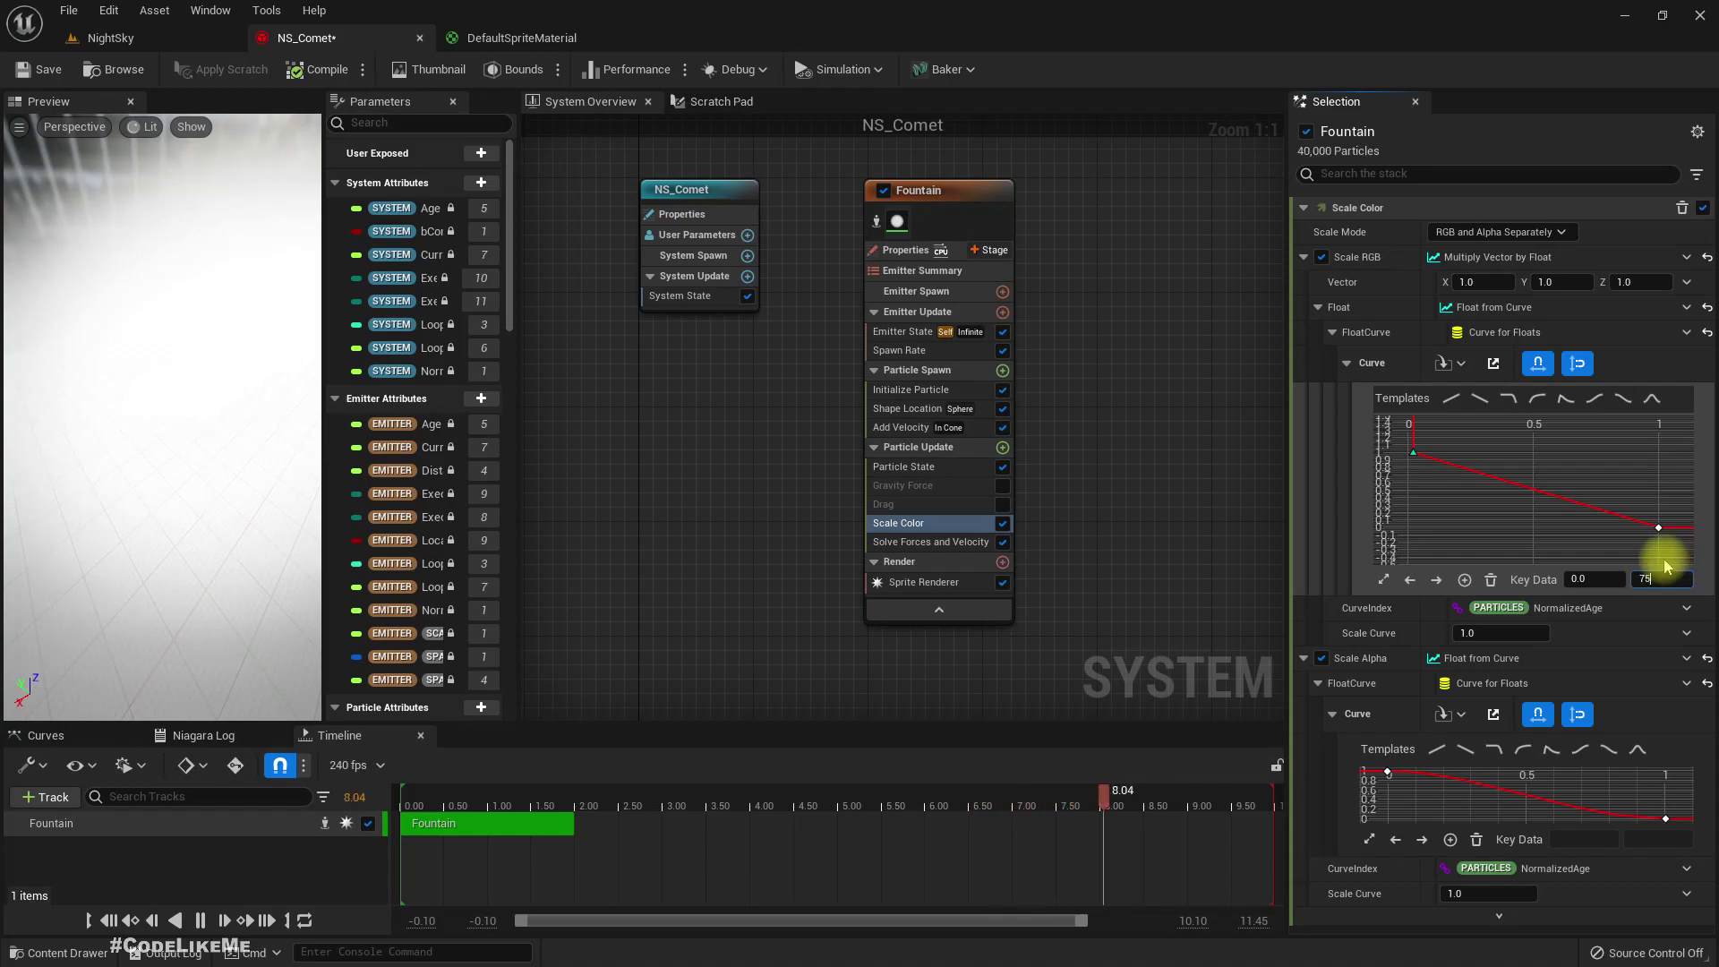
type("75")
key("Return")
left_click(110, 38)
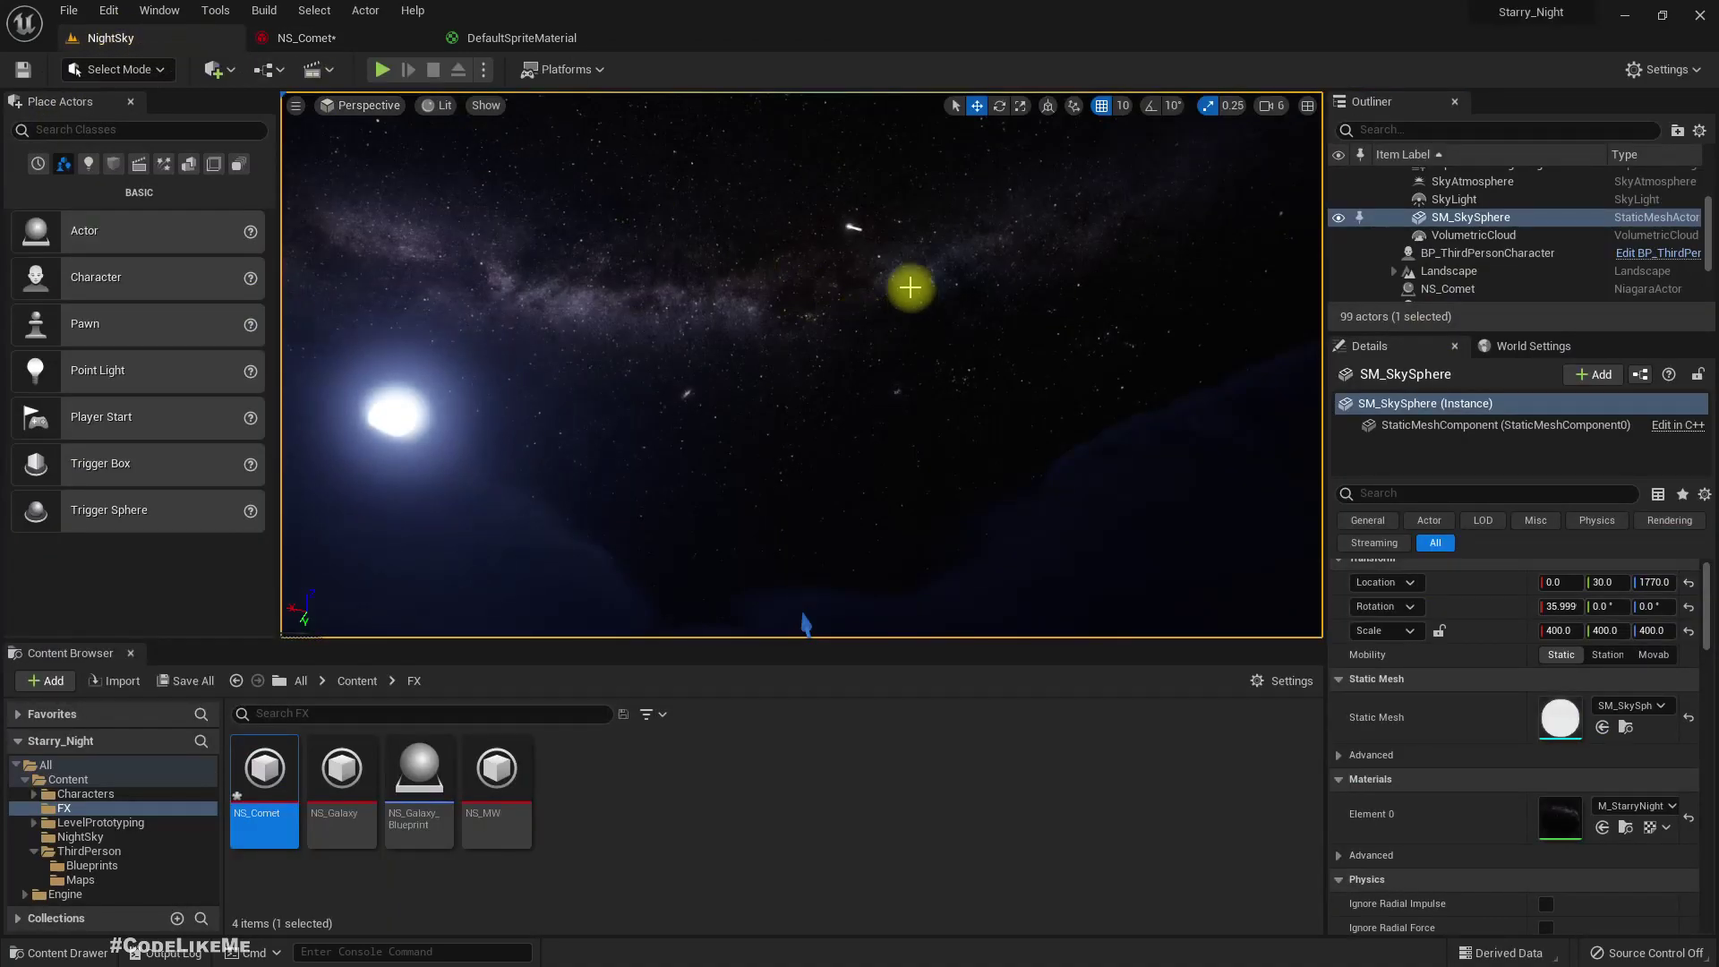
left_click(307, 38)
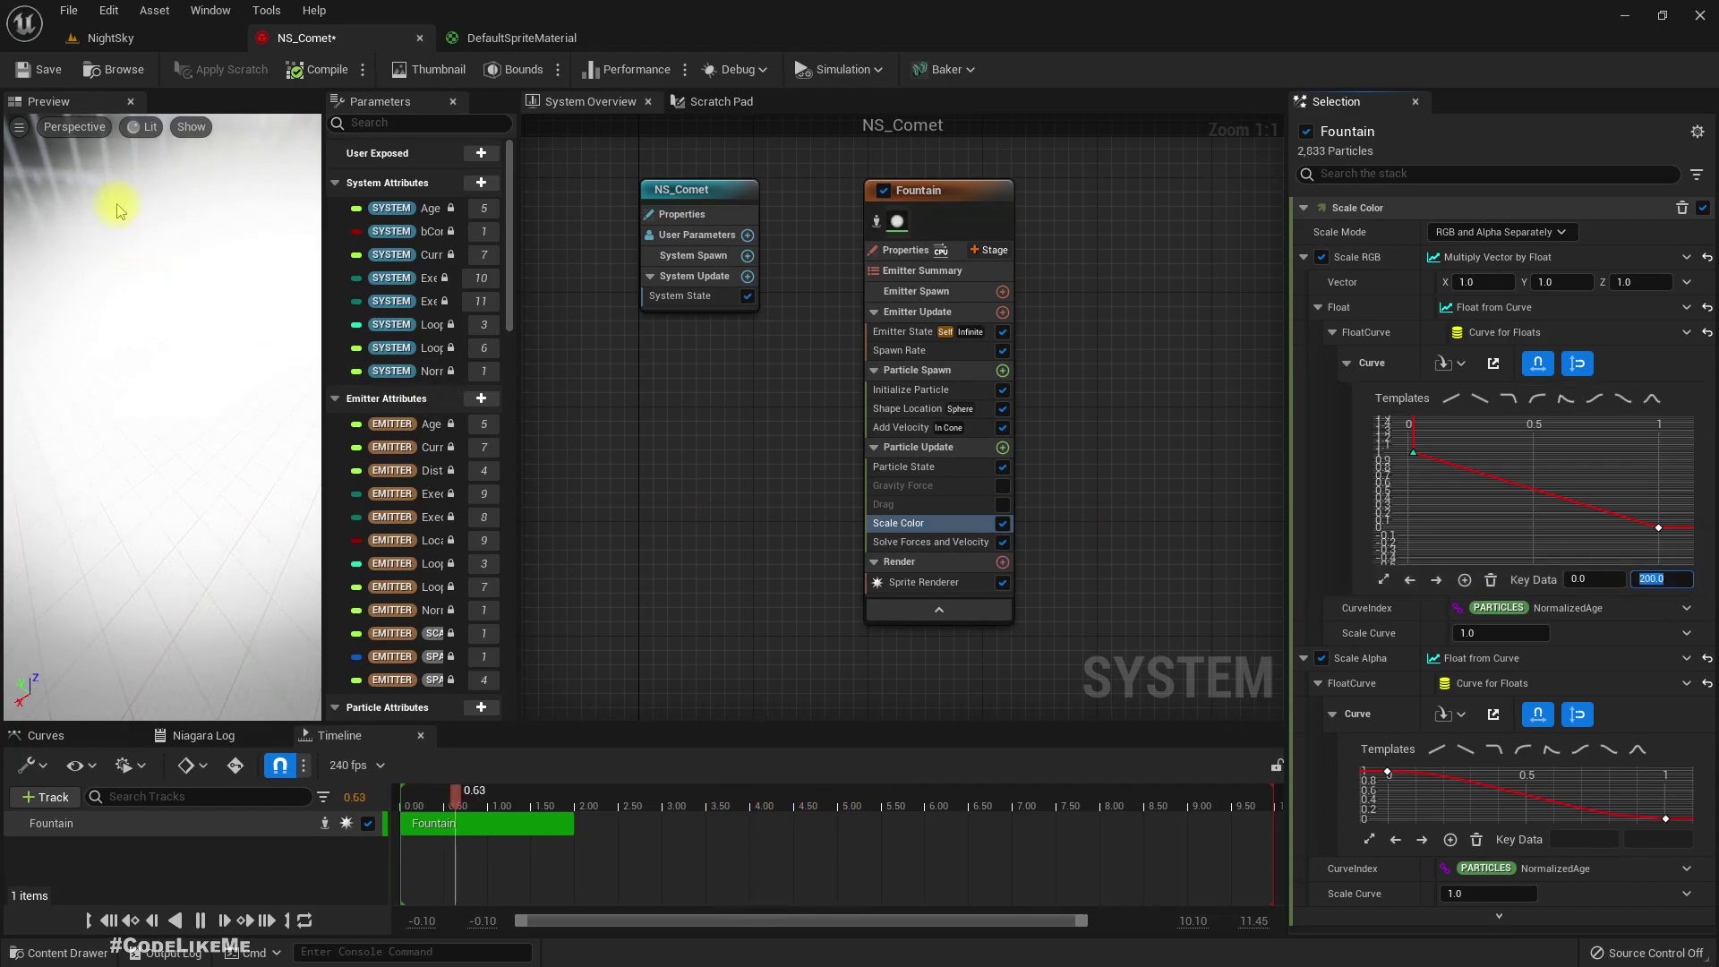
left_click(98, 38)
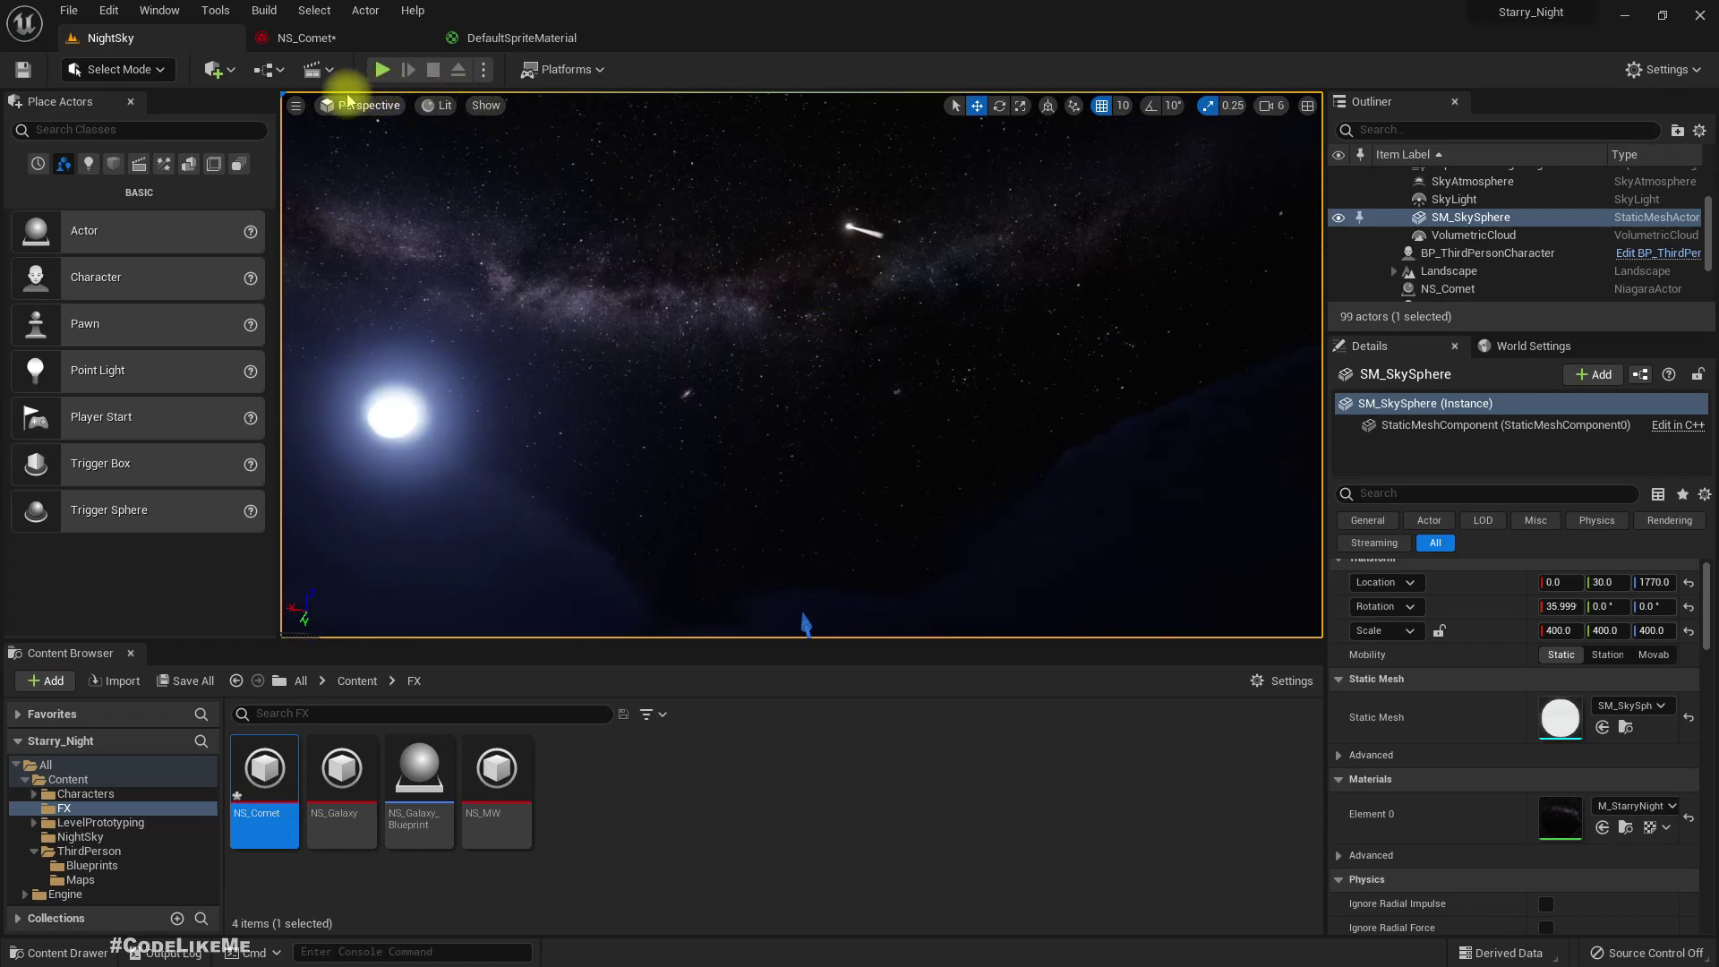
Step: Set the value of the Scale RGB curve's key at time 0 to 100 and inspect the comet in a full-screen level view
left_click(332, 38)
left_click(1668, 579)
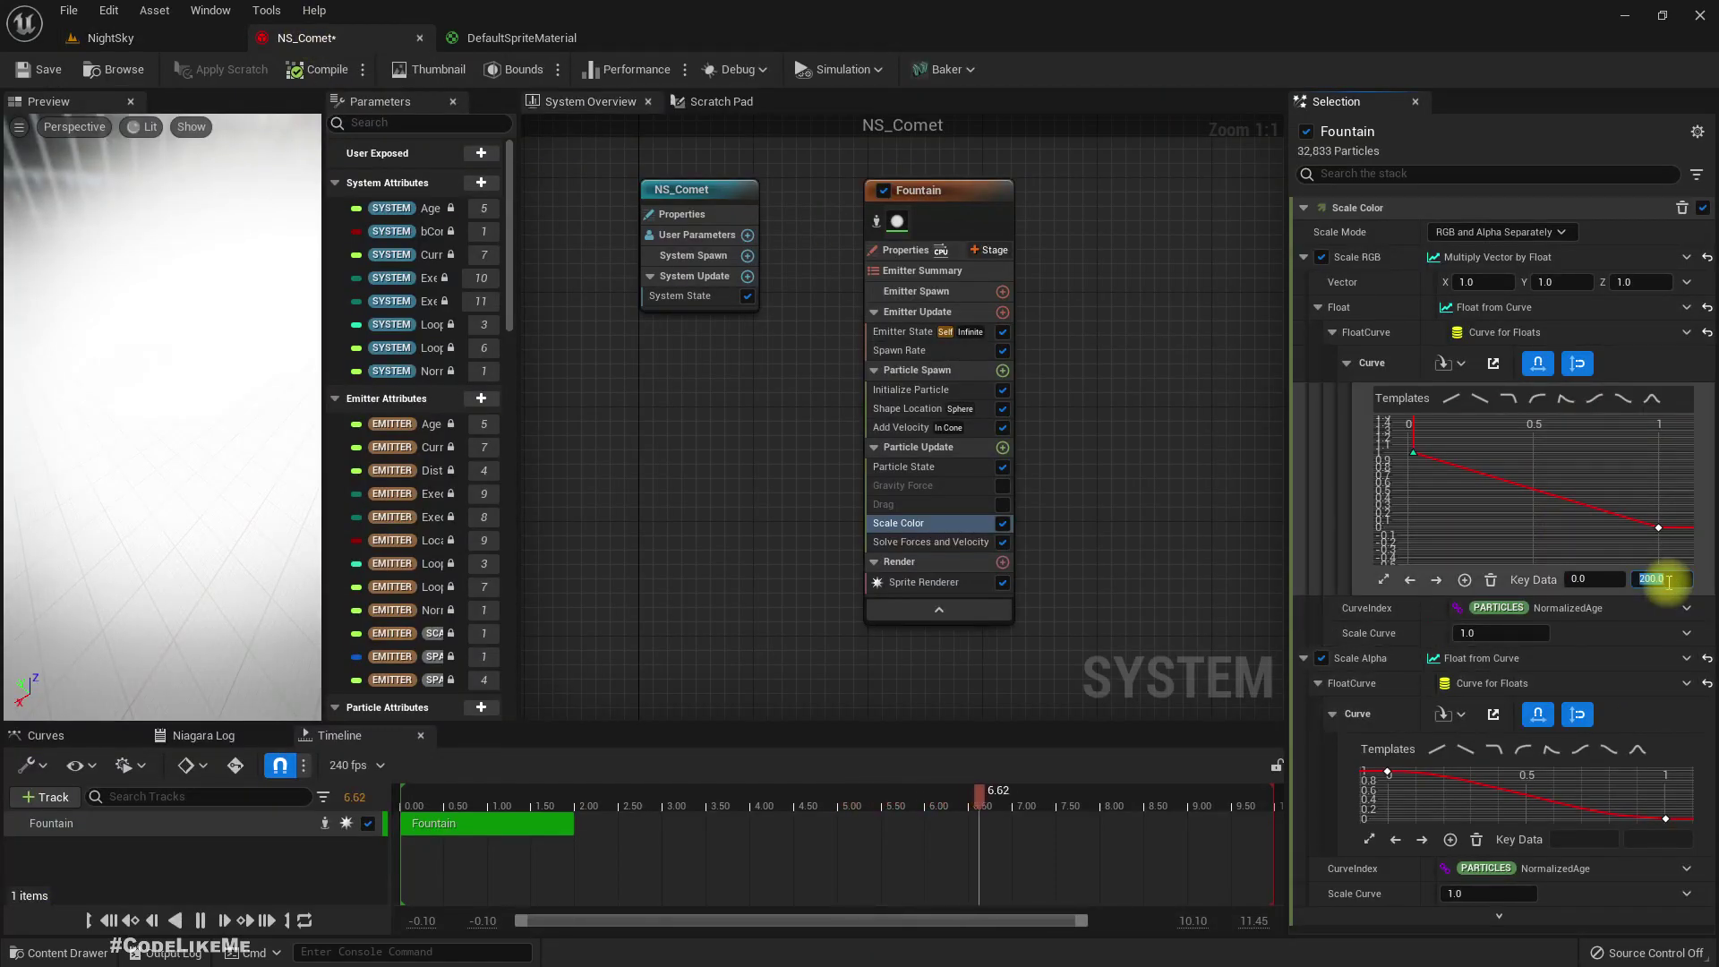
key("Return")
left_click(143, 37)
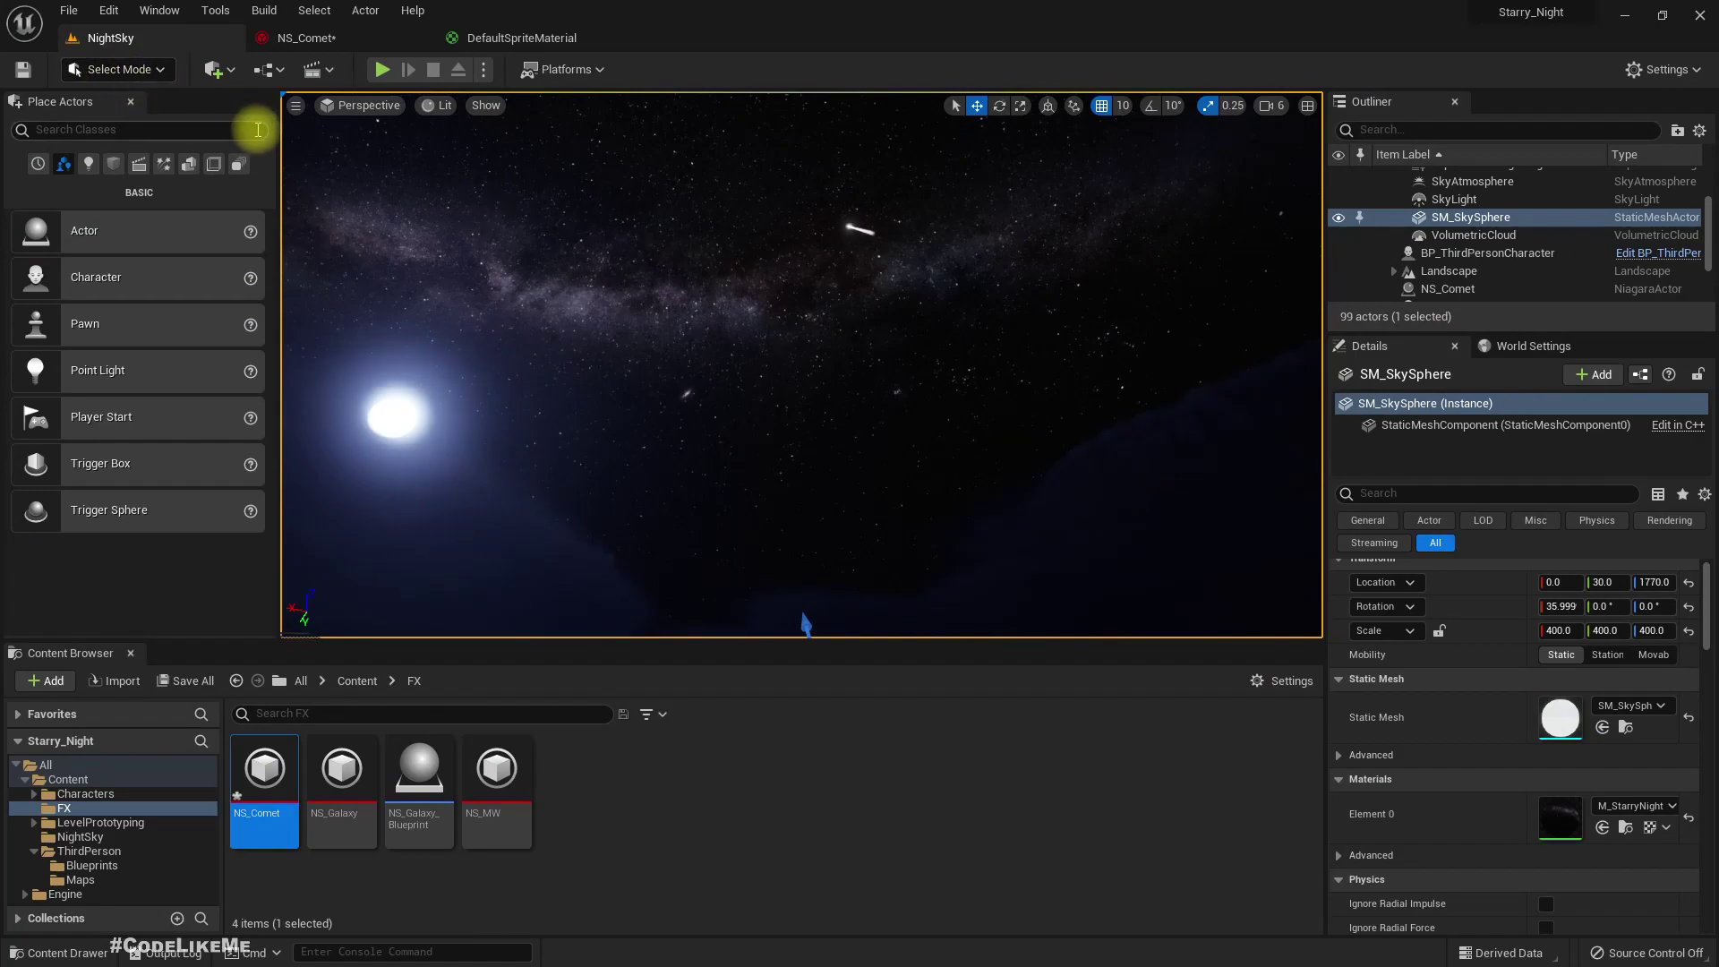
mouse_move(966, 414)
right_mouse_down()
mouse_move(973, 444)
mouse_move(965, 421)
right_mouse_up()
key("F11")
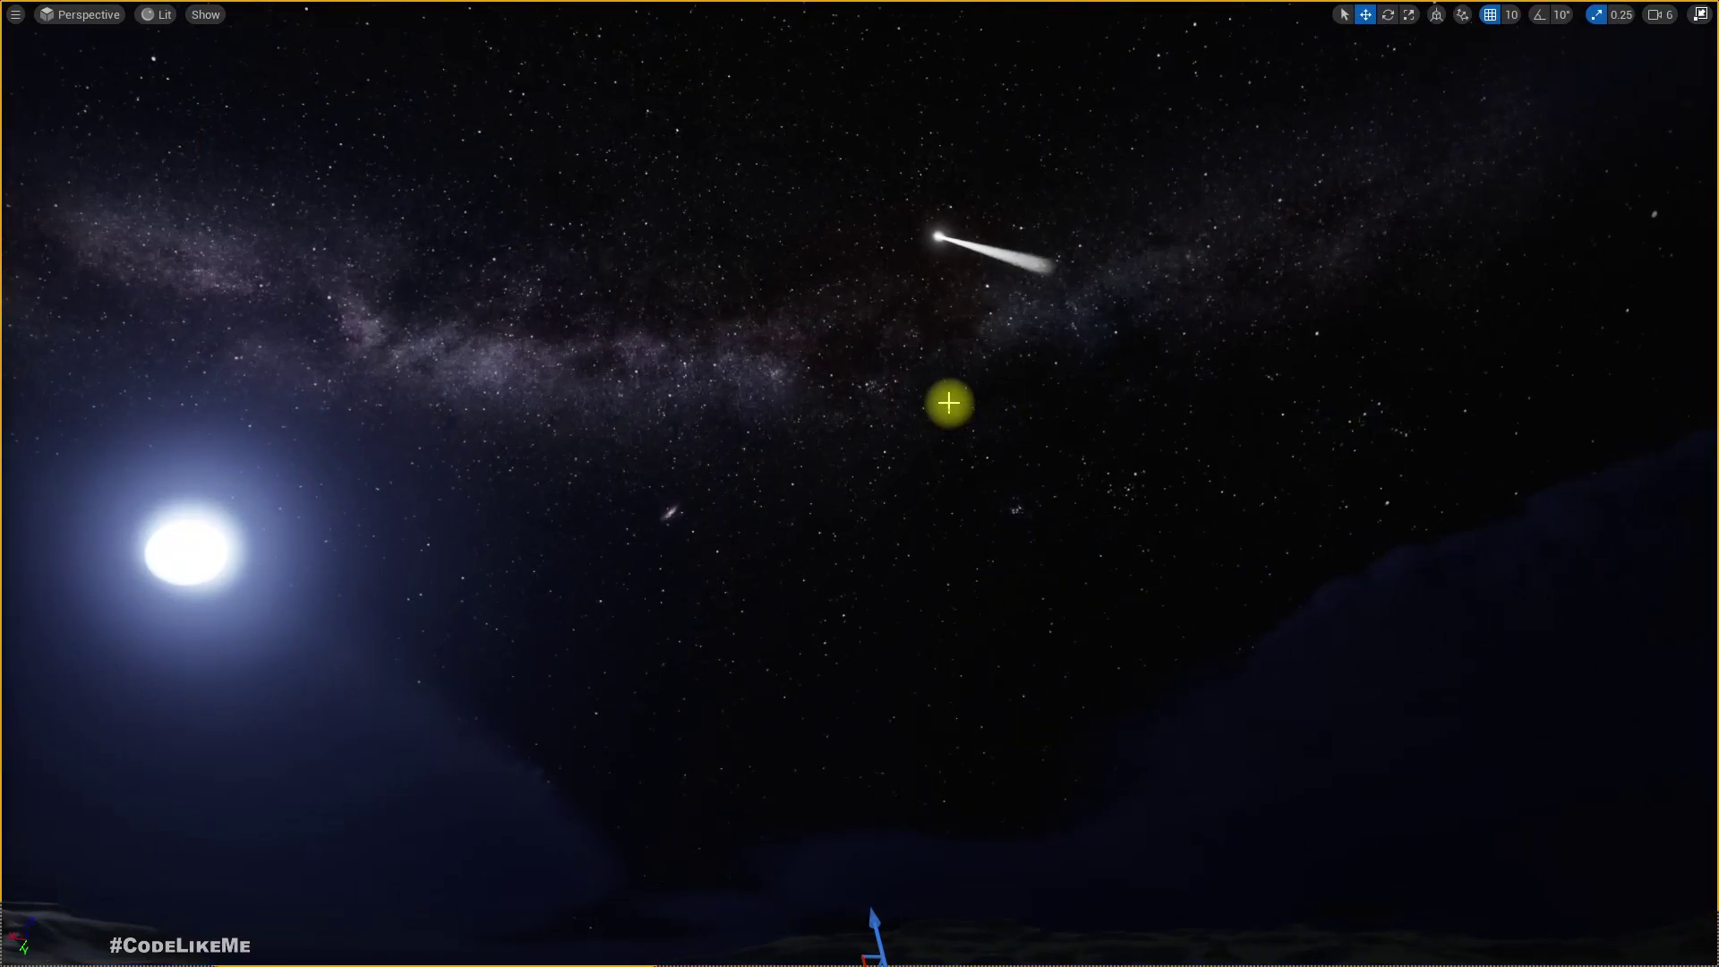
right_click_drag(948, 403, 948, 403)
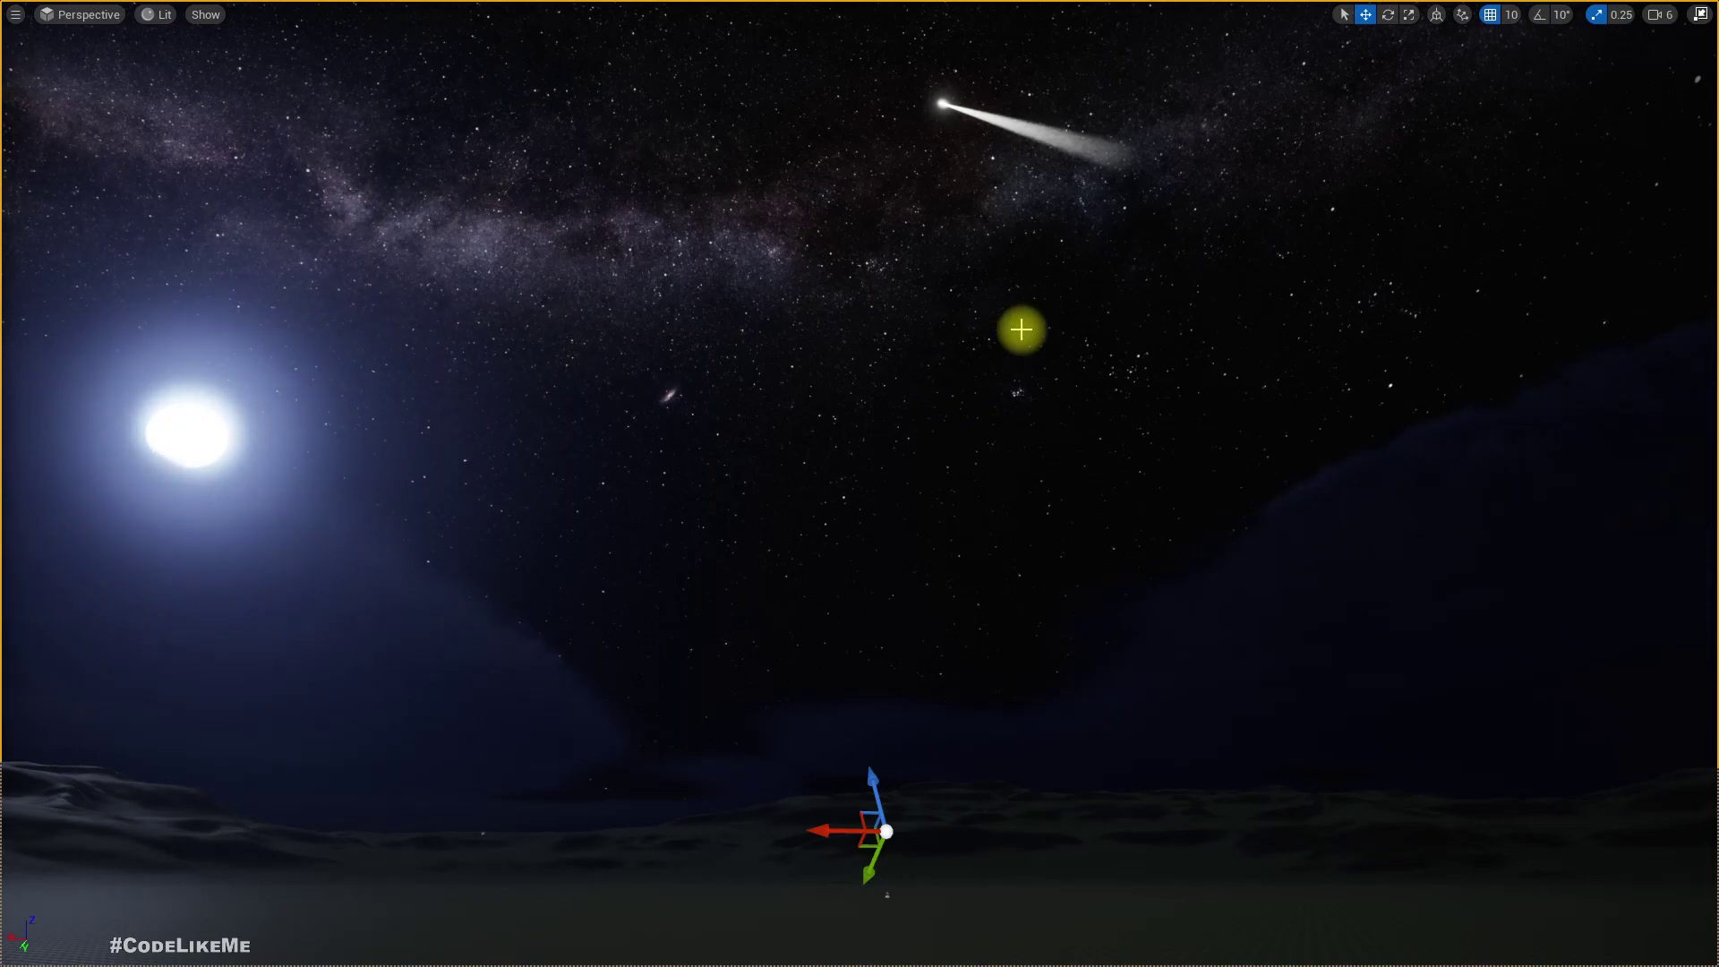
Step: Compare the comet in the level with the comet photos in the browser's Google image results
key("alt+Tab")
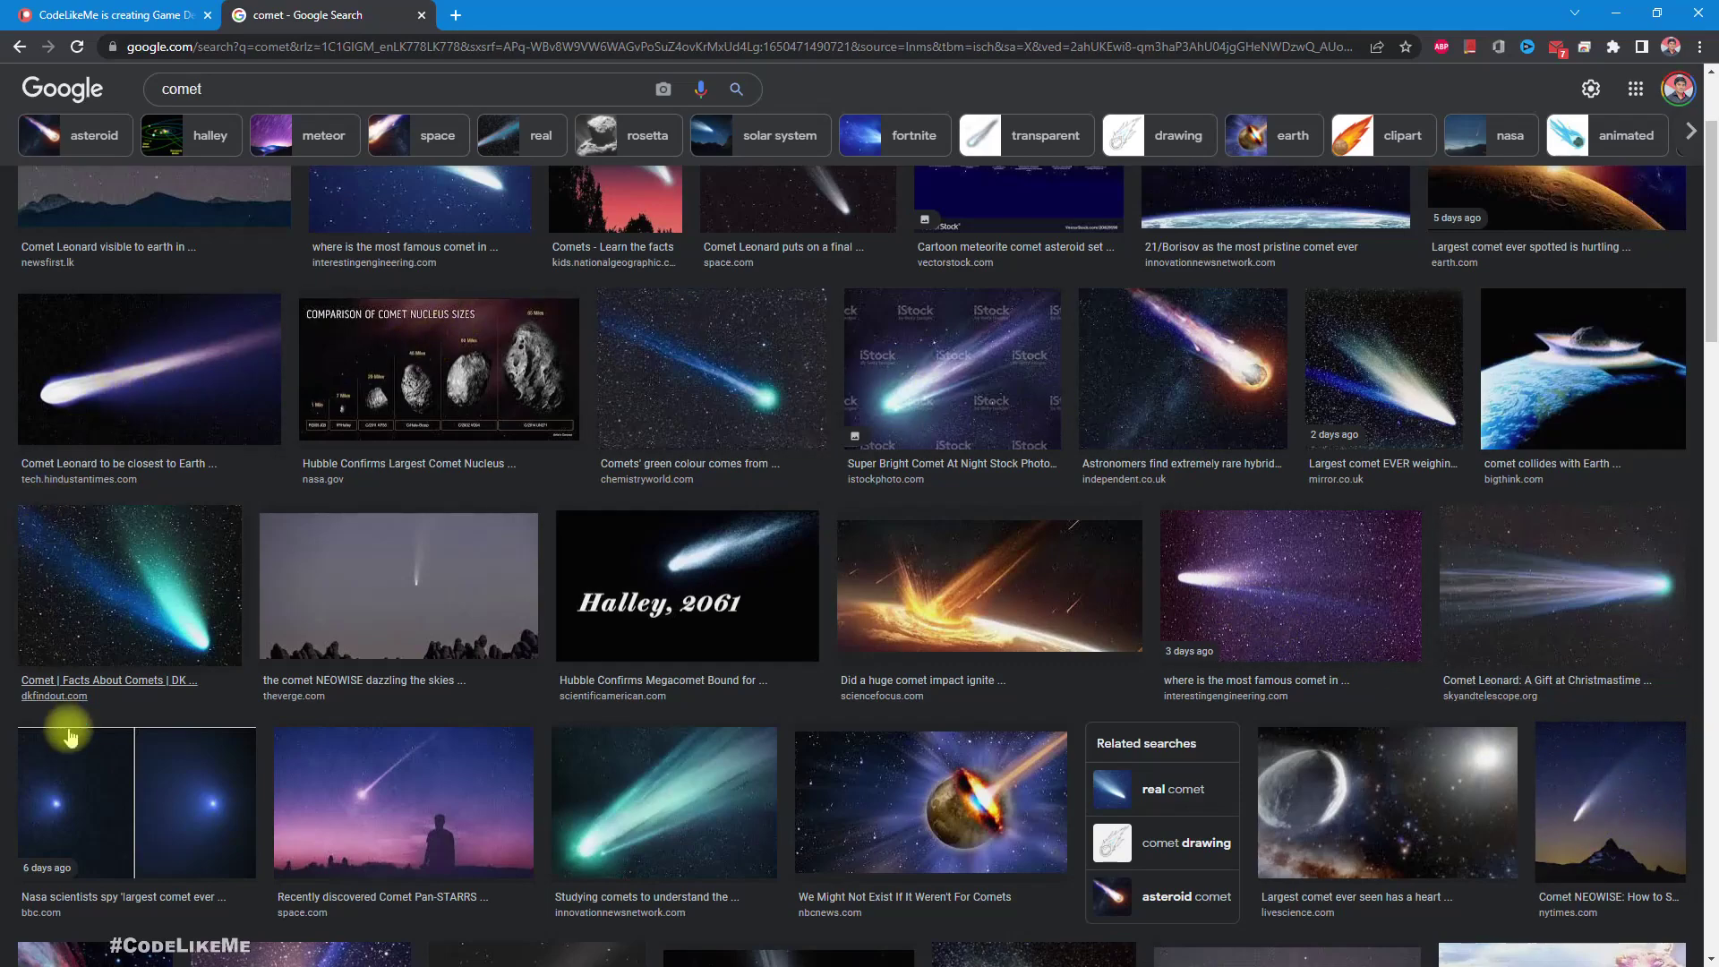
left_click(157, 13)
left_click(383, 9)
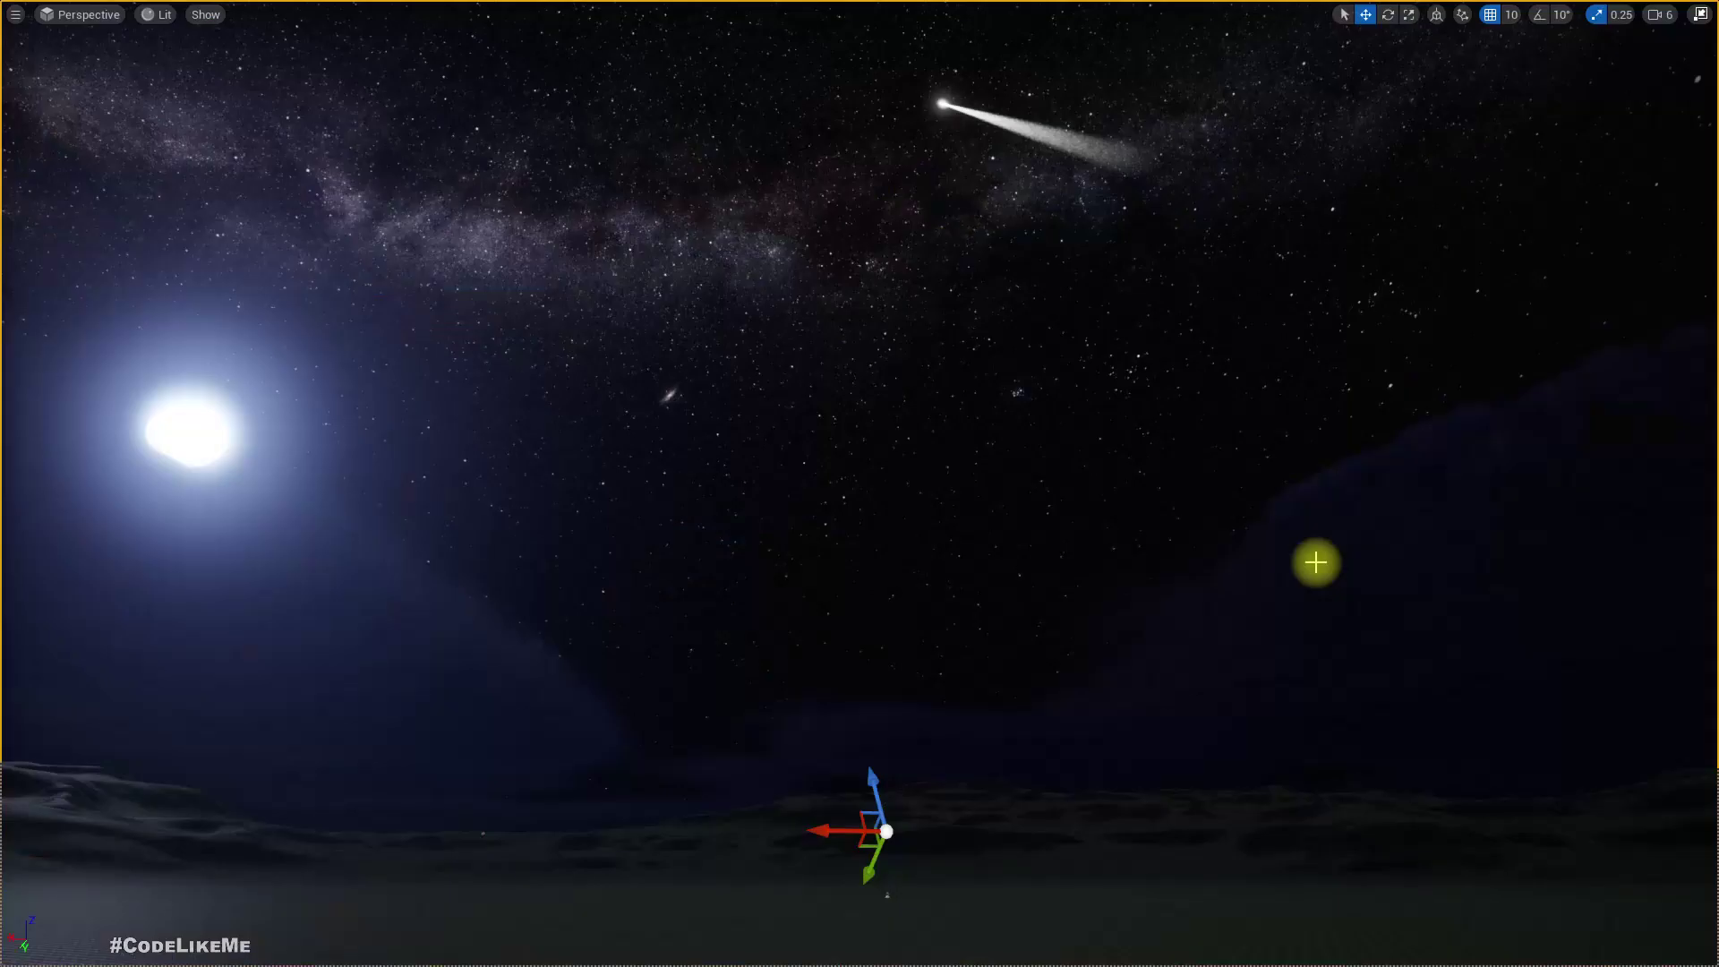
right_click_drag(1238, 462, 1242, 462)
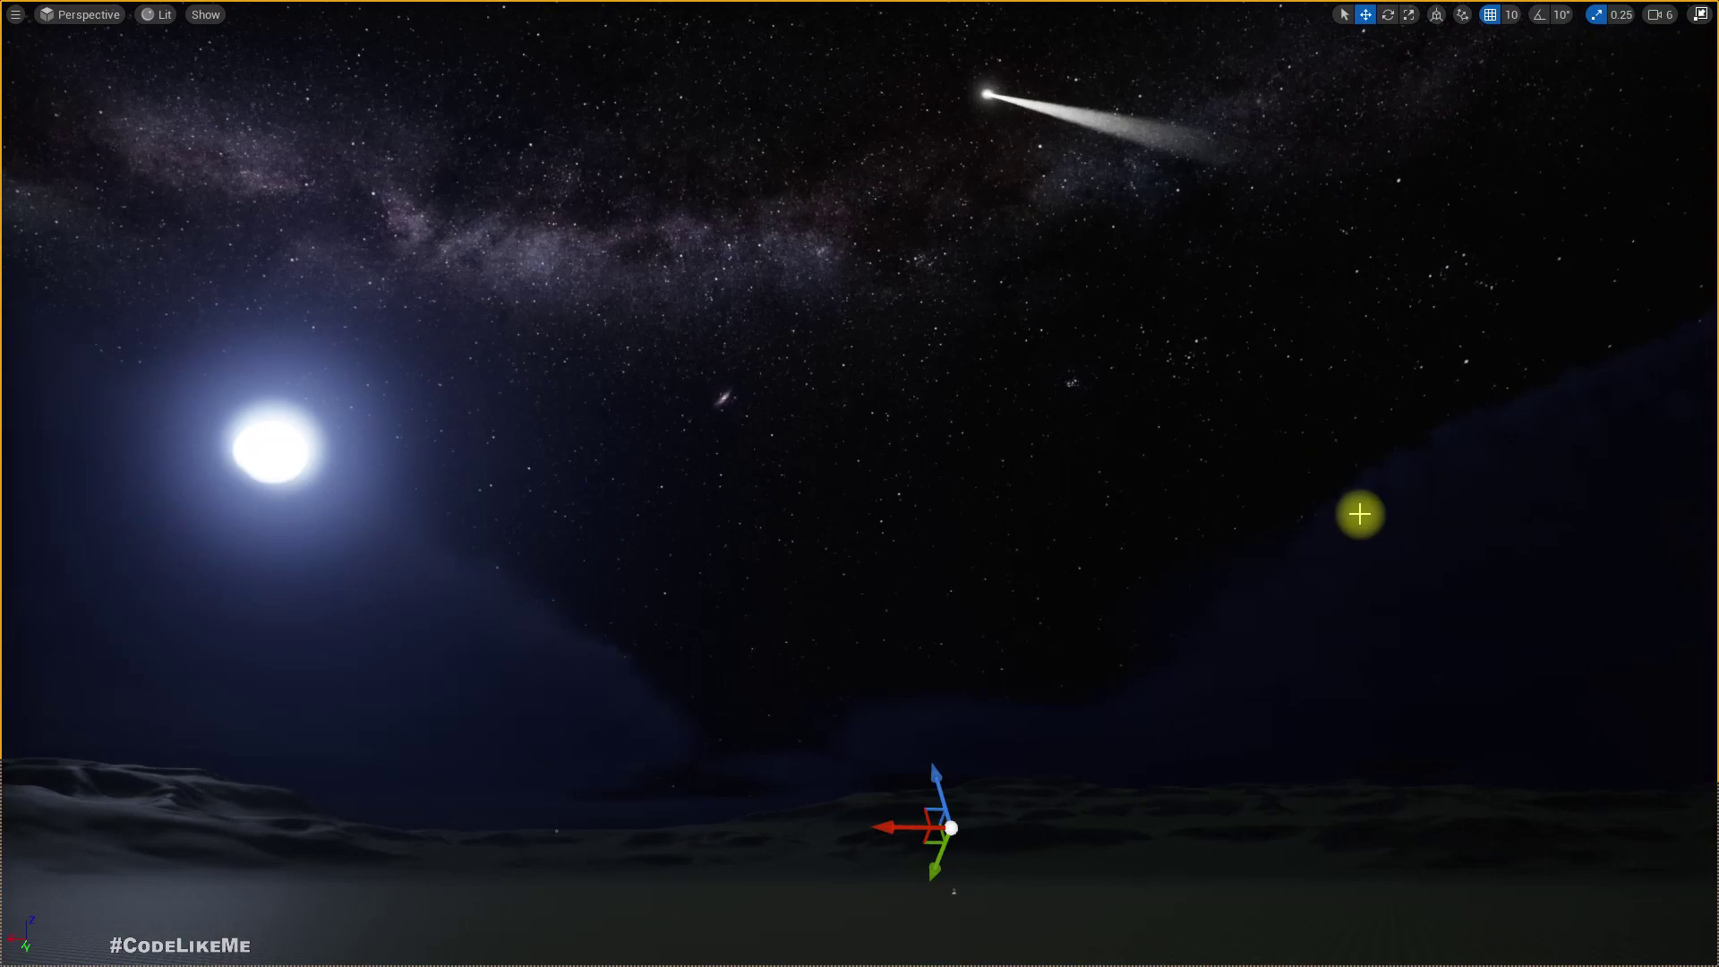
key("F11")
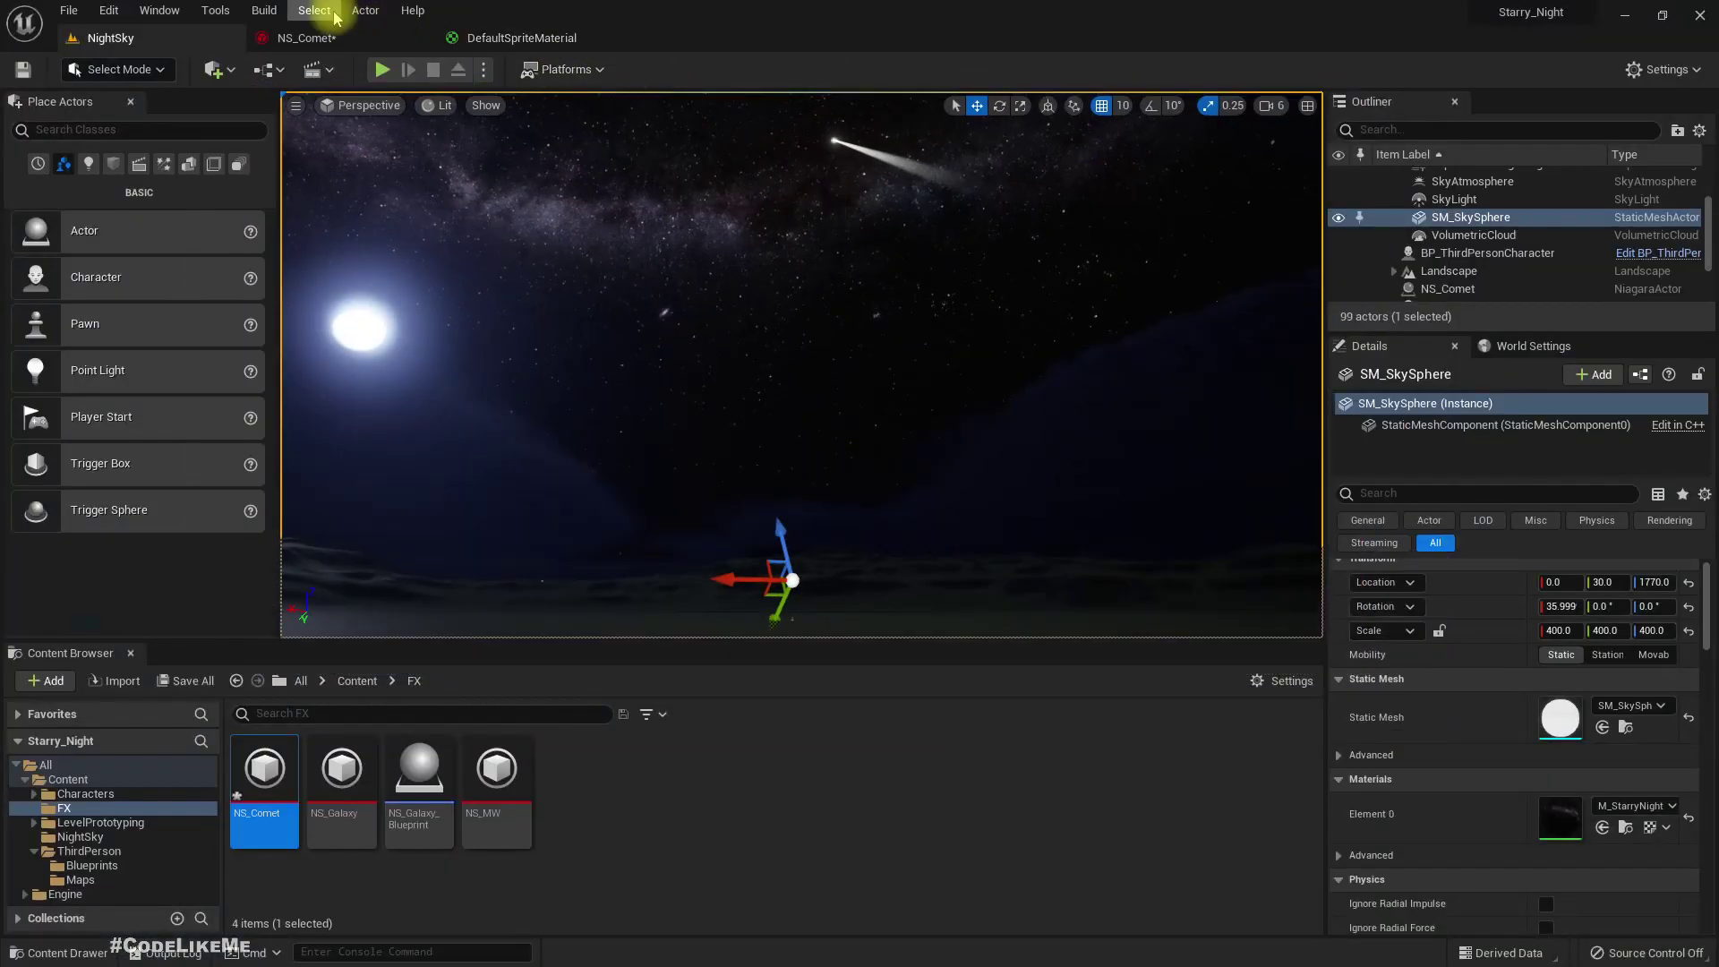
Step: Enable the Fountain emitter's Gravity Force module and check the curve of the comet's tail in the NightSky level
left_click(305, 38)
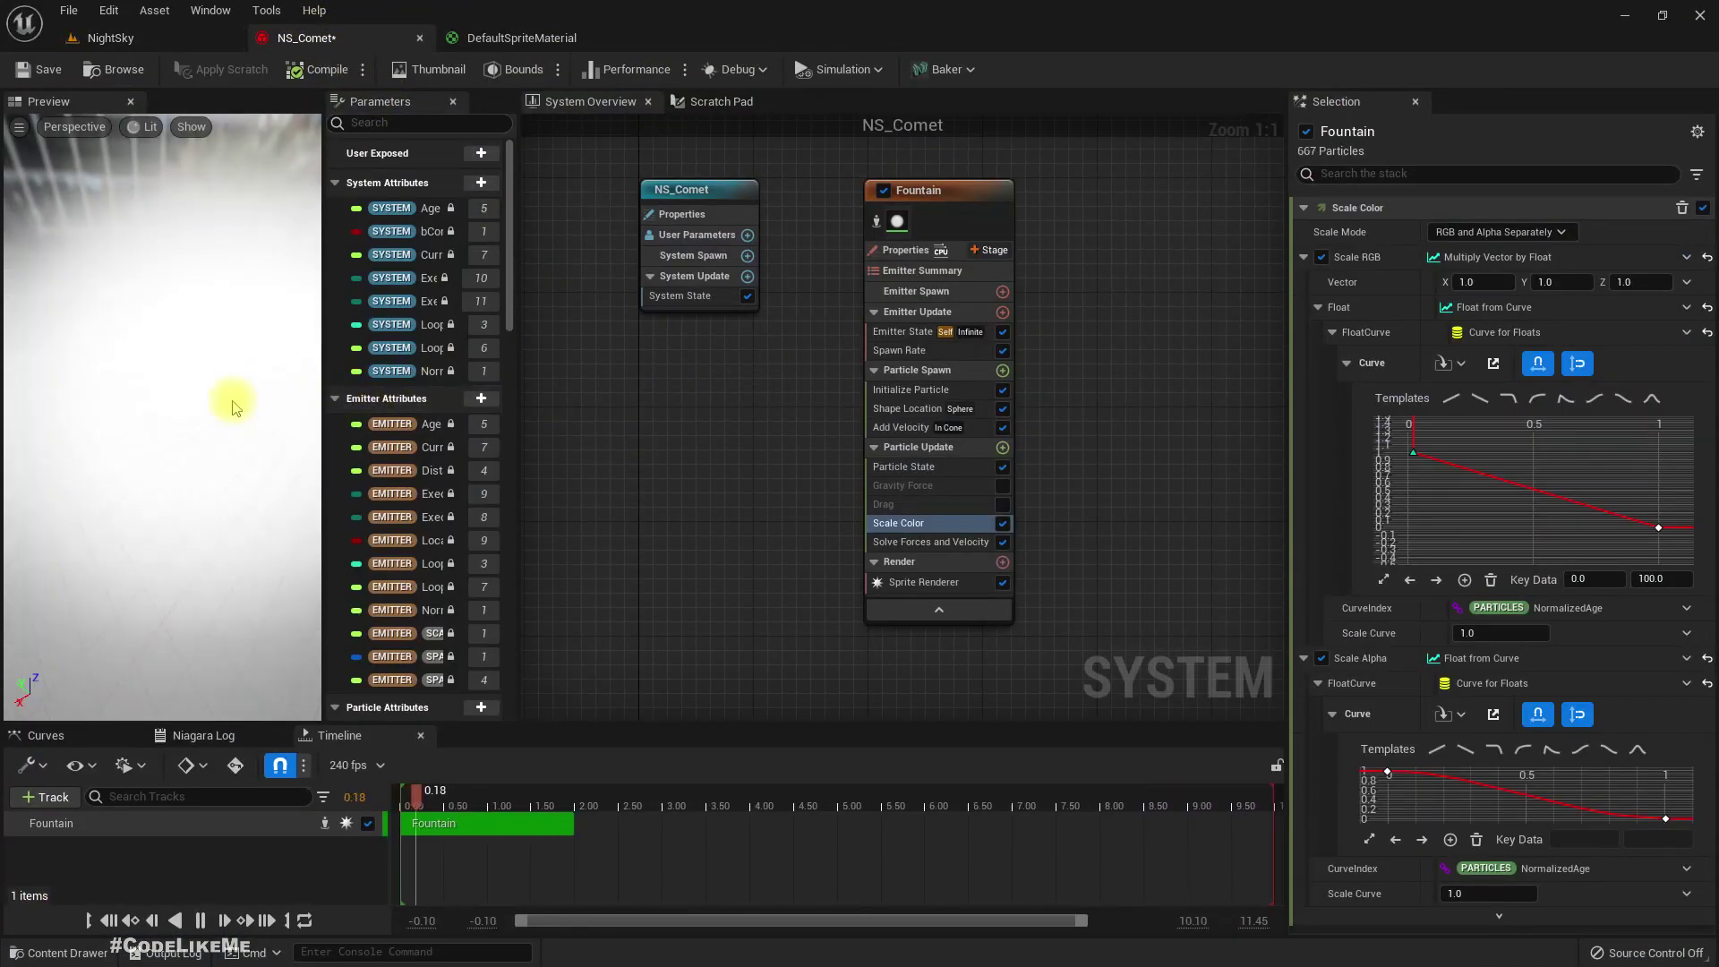
left_click(927, 486)
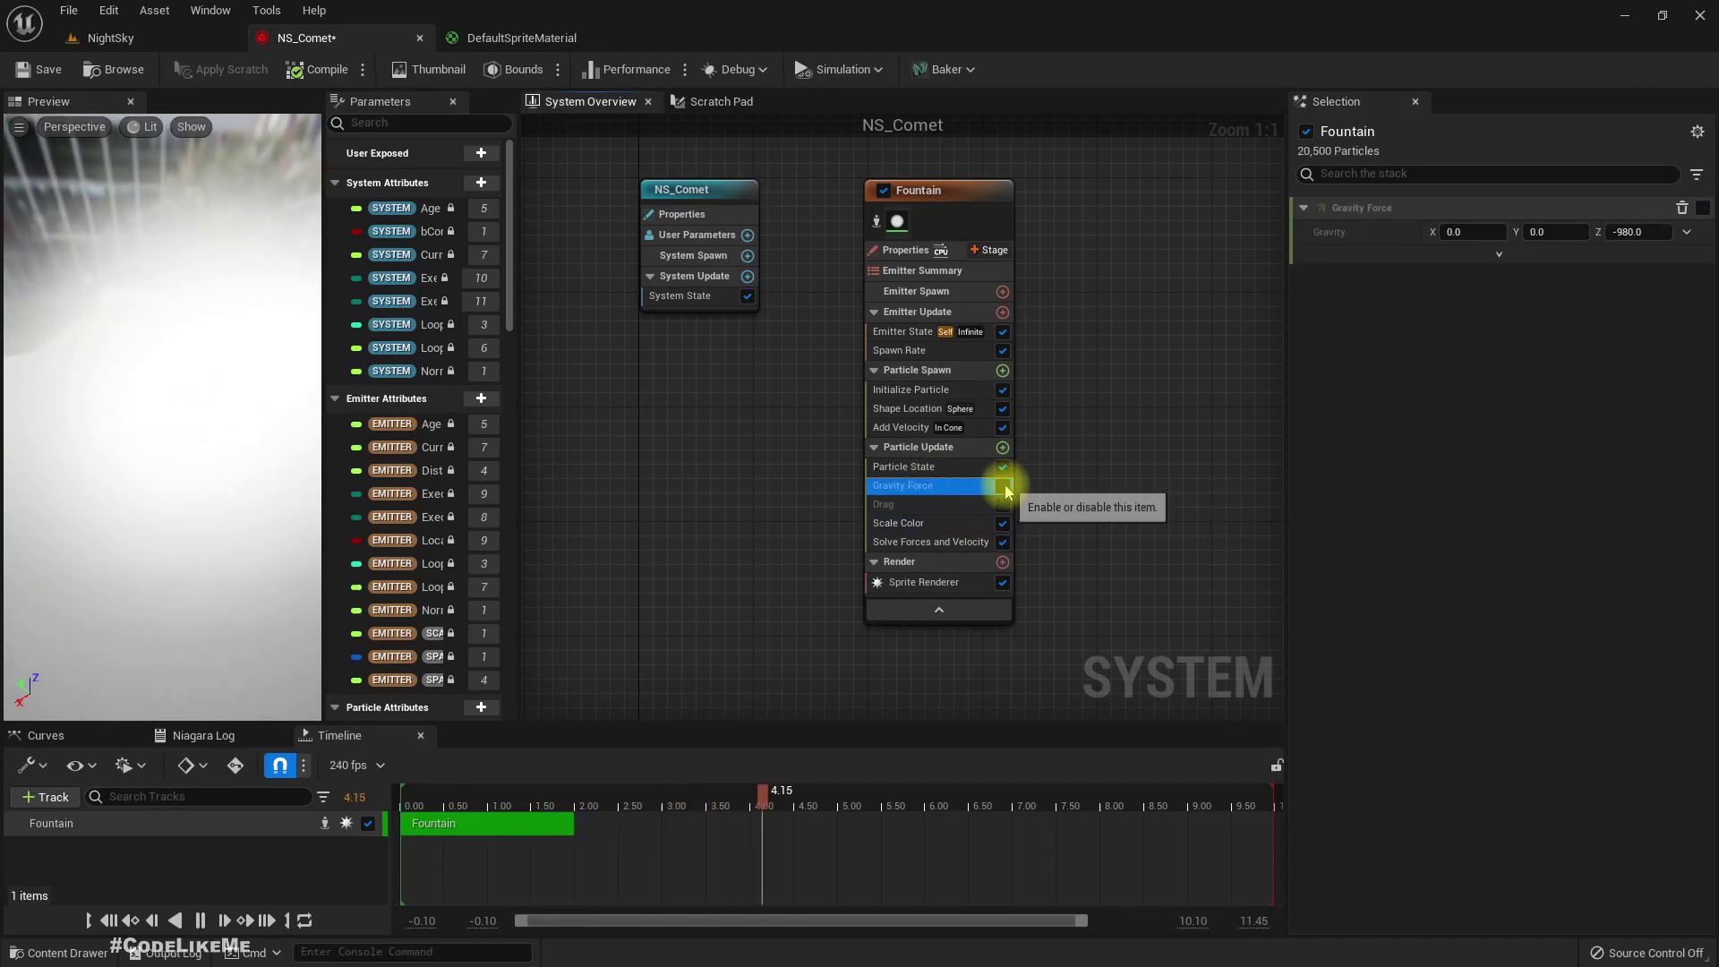
left_click(1003, 486)
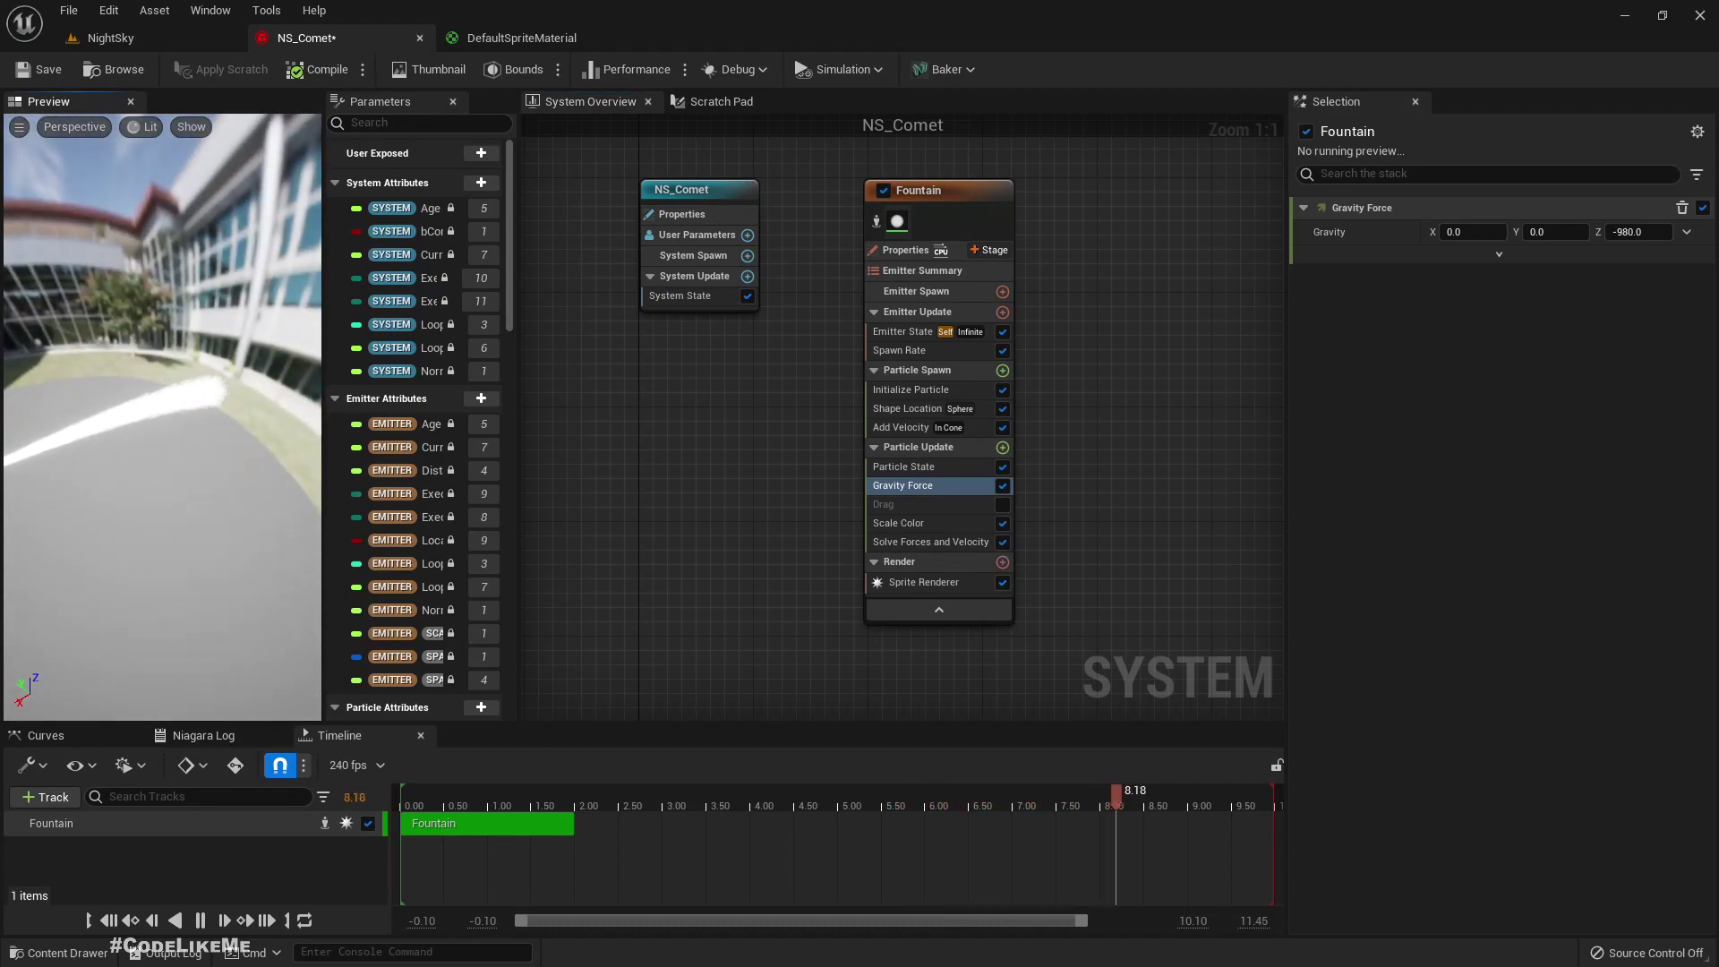
left_click_drag(313, 564, 277, 519)
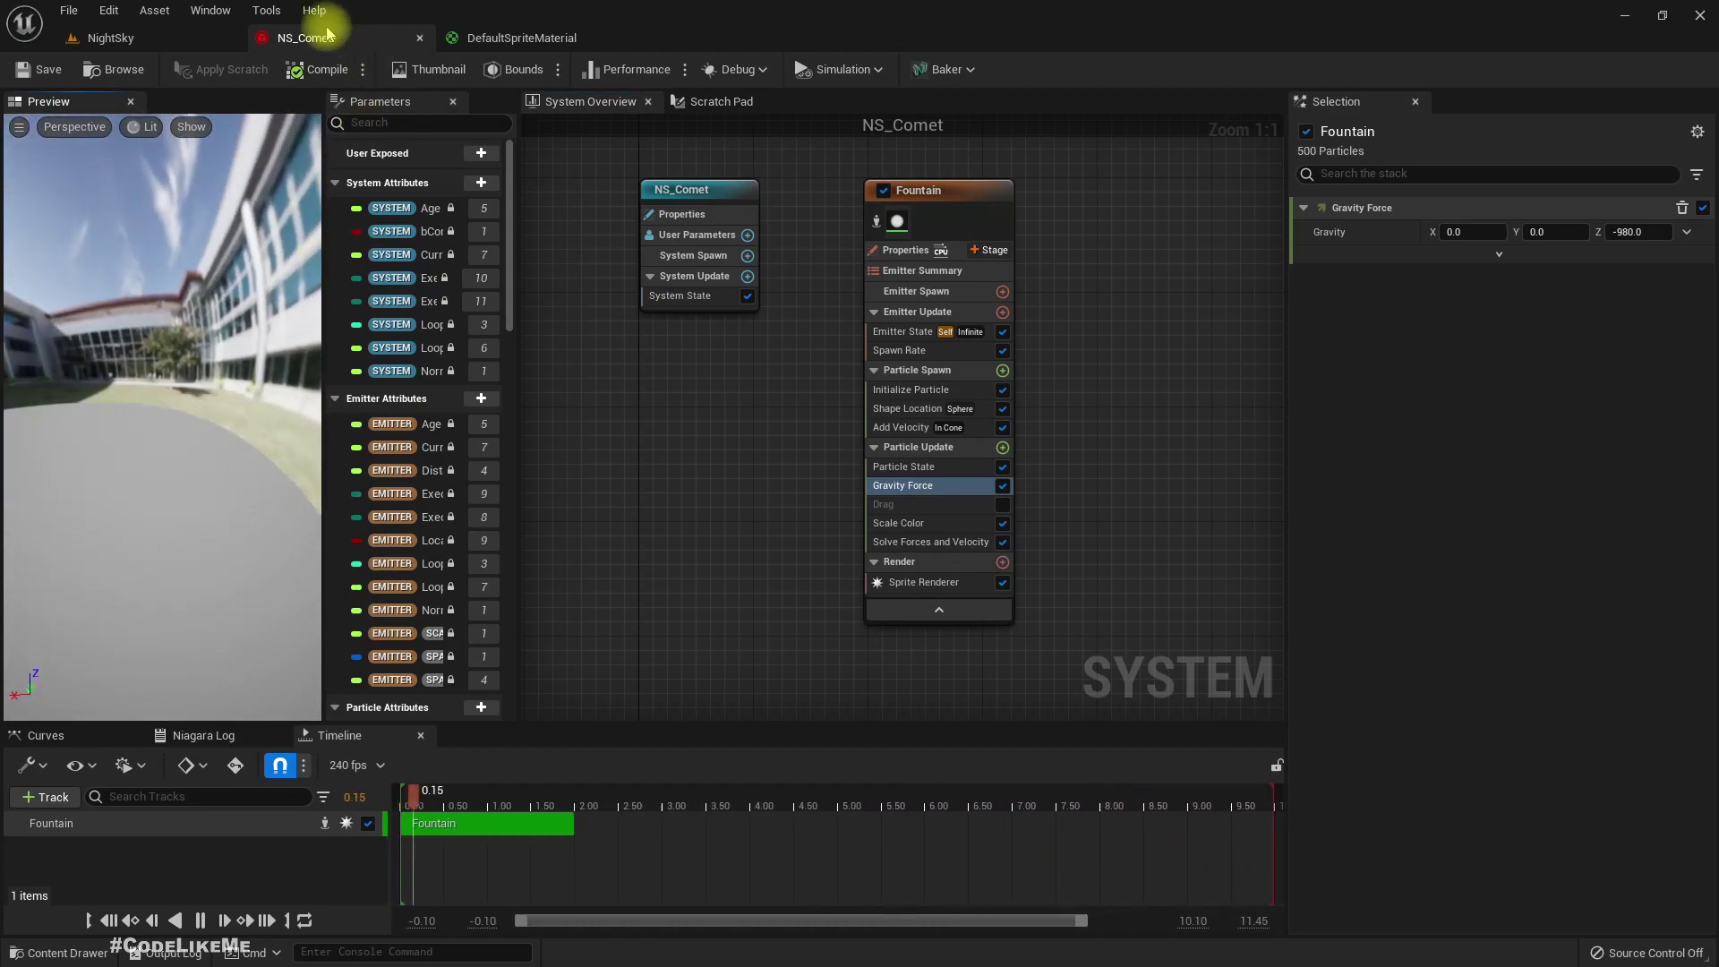
left_click(106, 38)
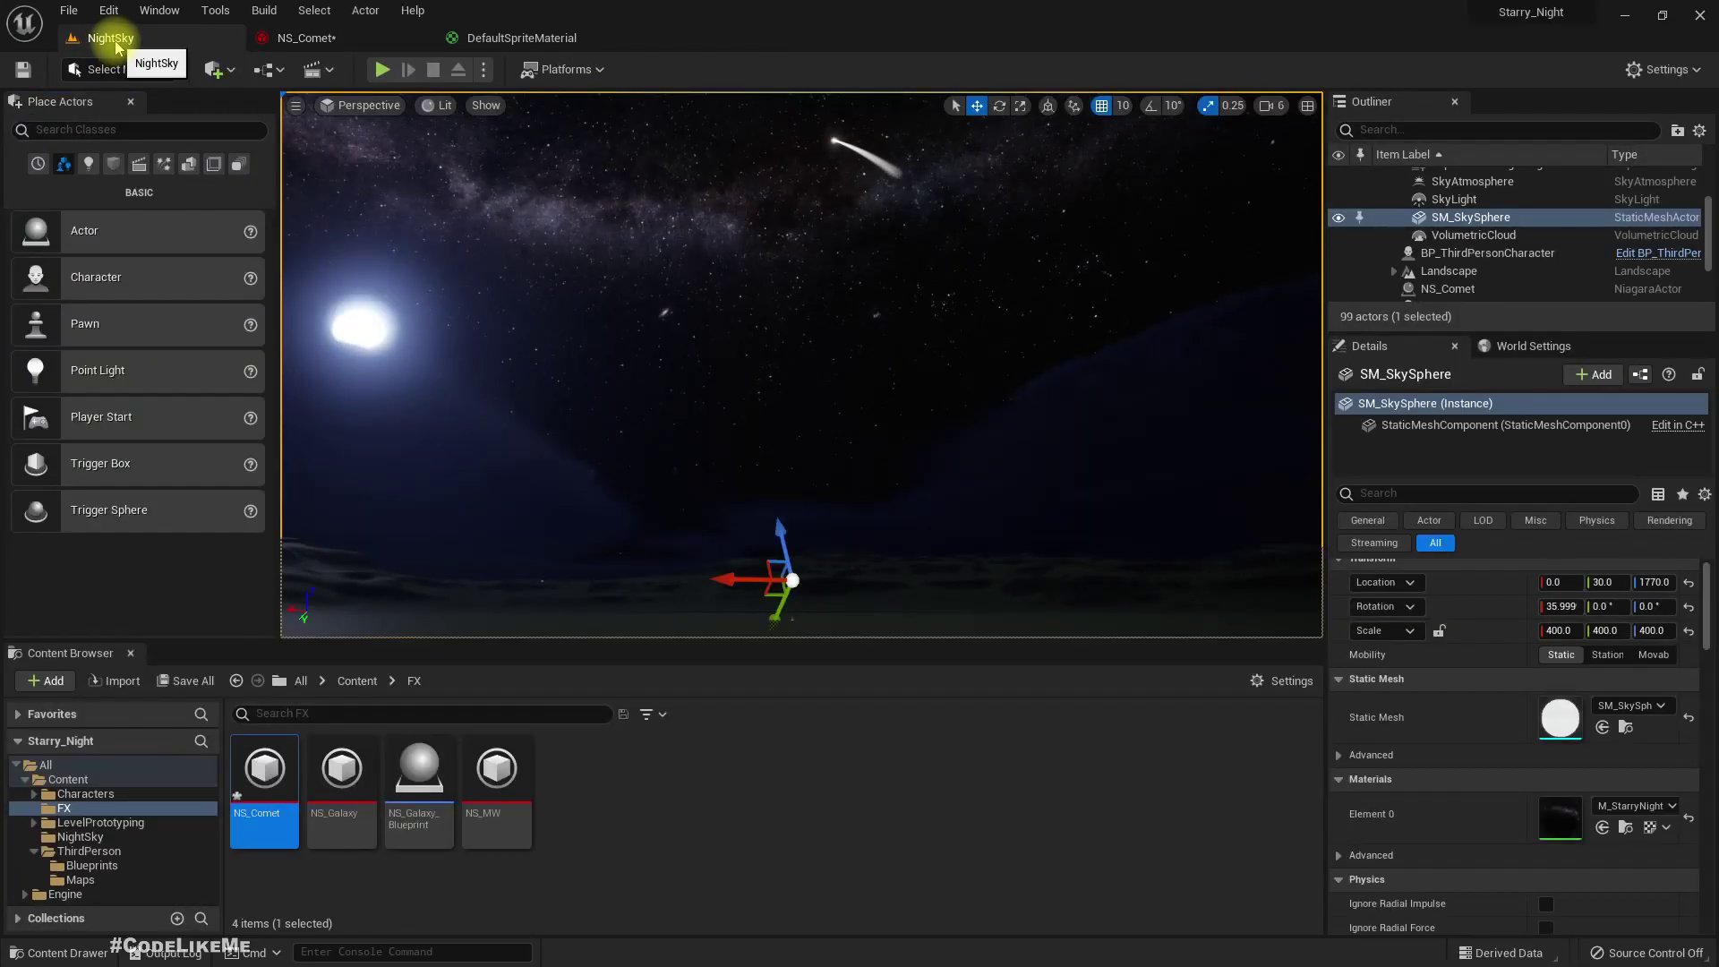
right_click_drag(836, 266, 804, 221)
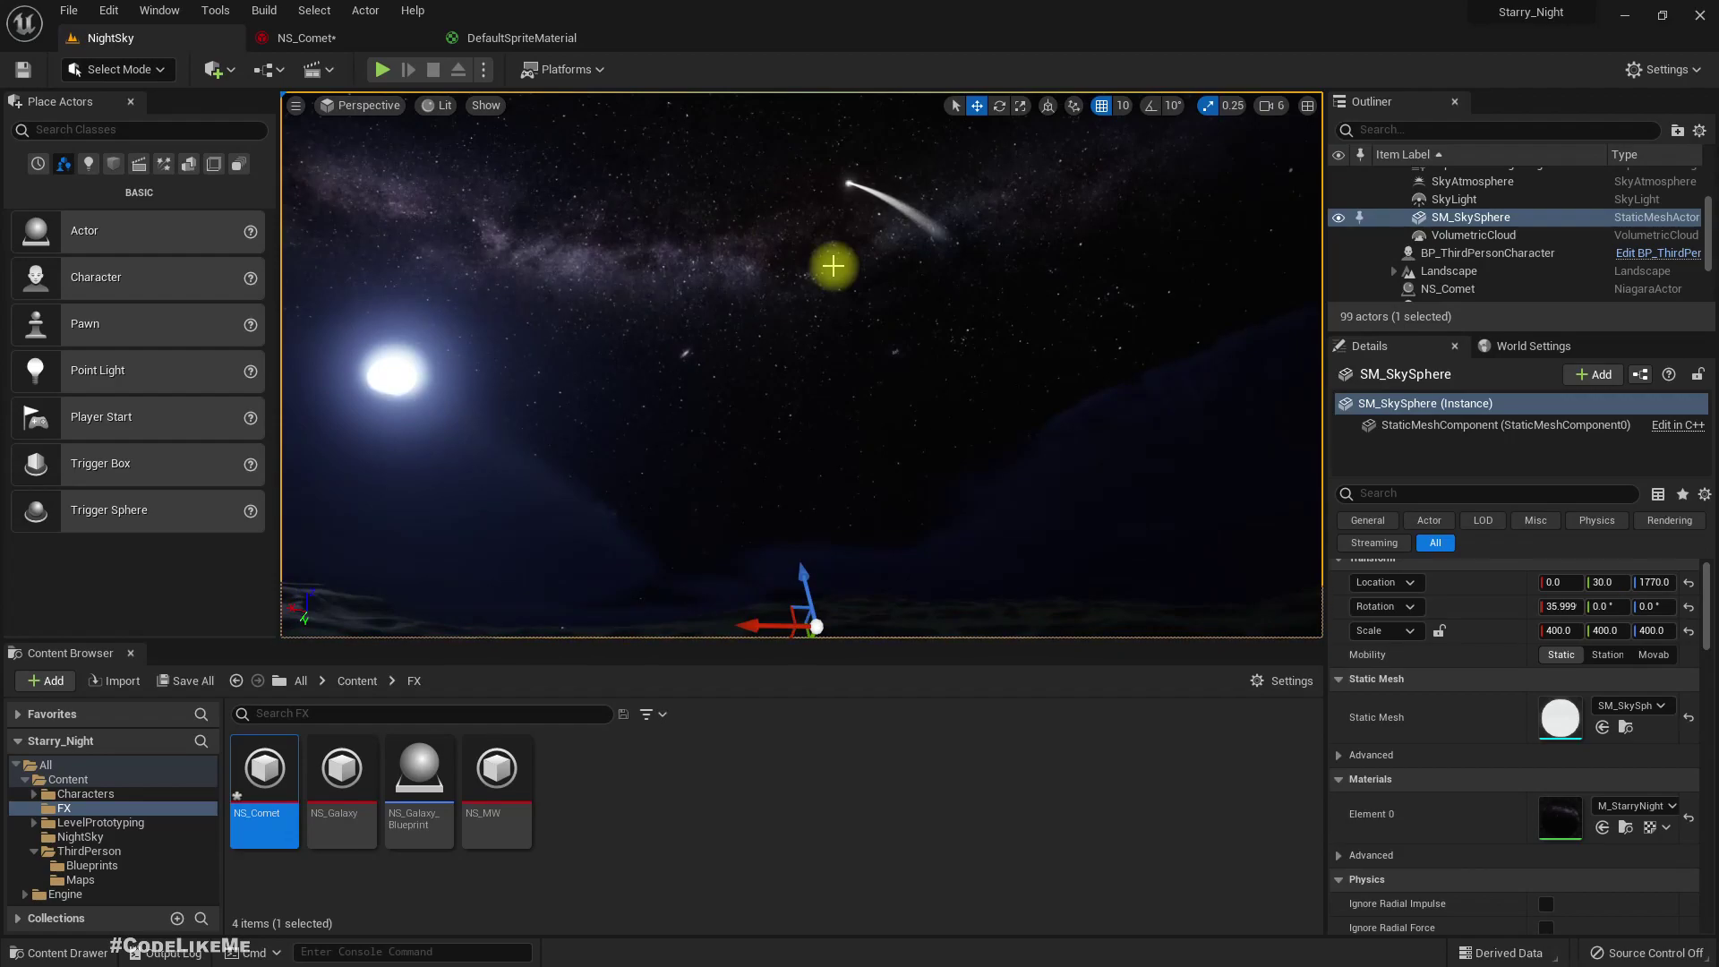
Step: Try a Gravity Force Z value of 980 and compare the comet's tail in the level with the reference comet photos in the browser
left_click(300, 38)
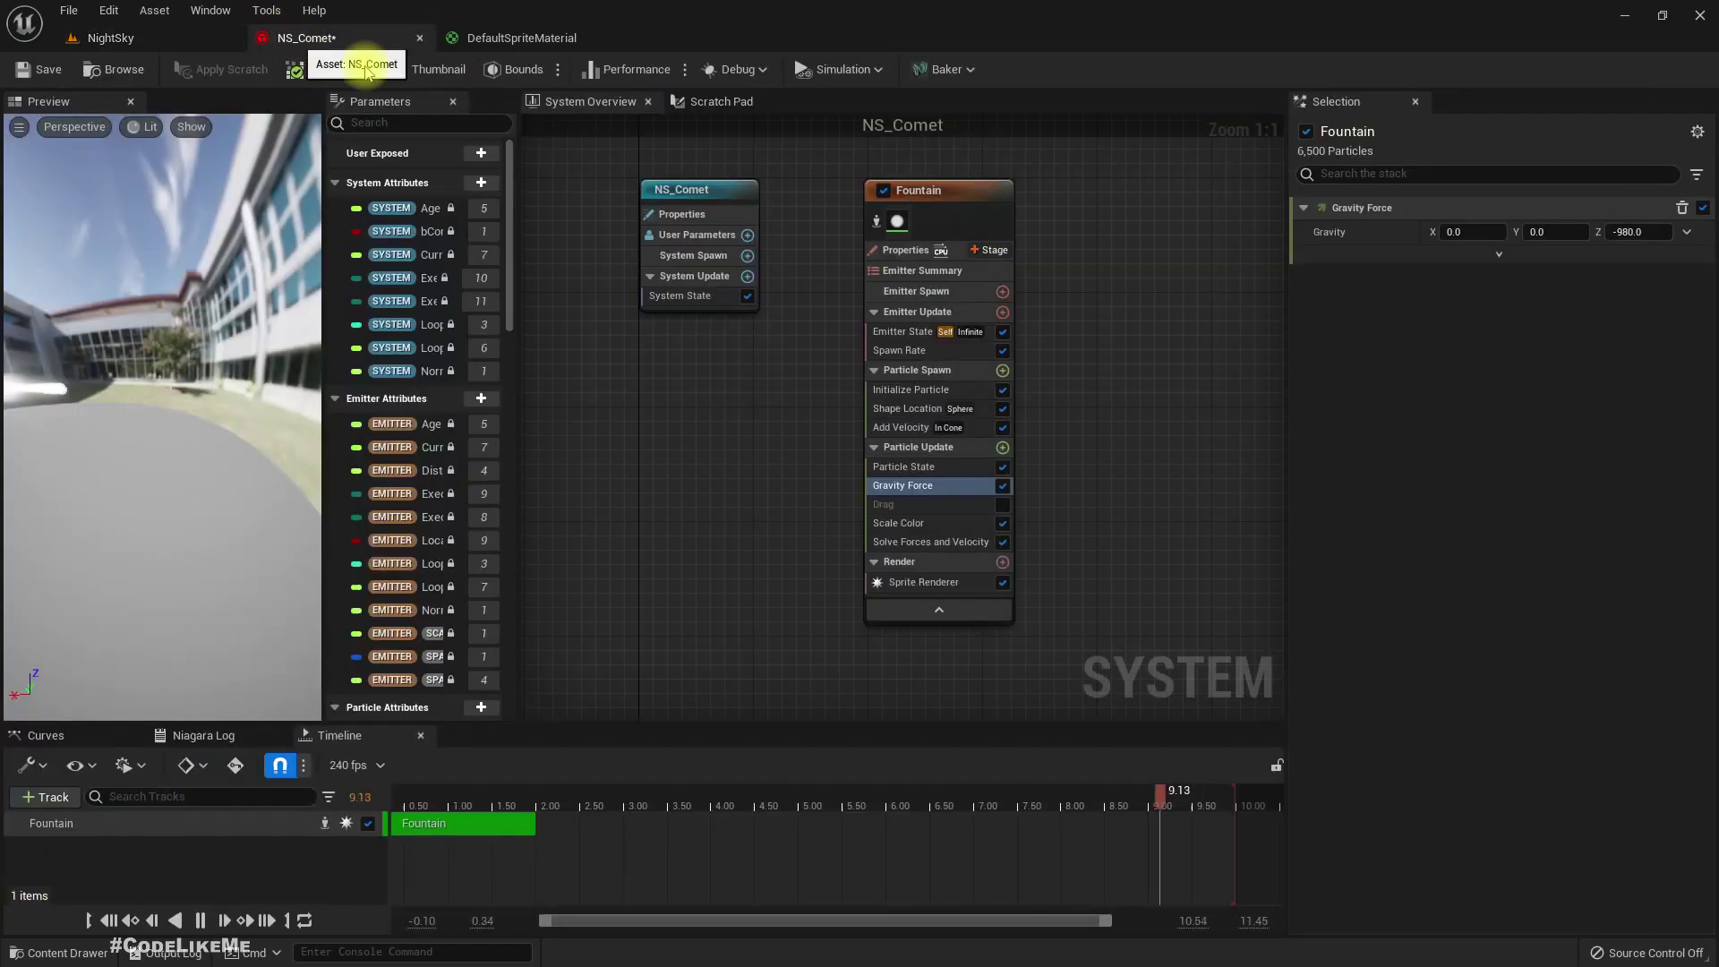
left_click(1646, 233)
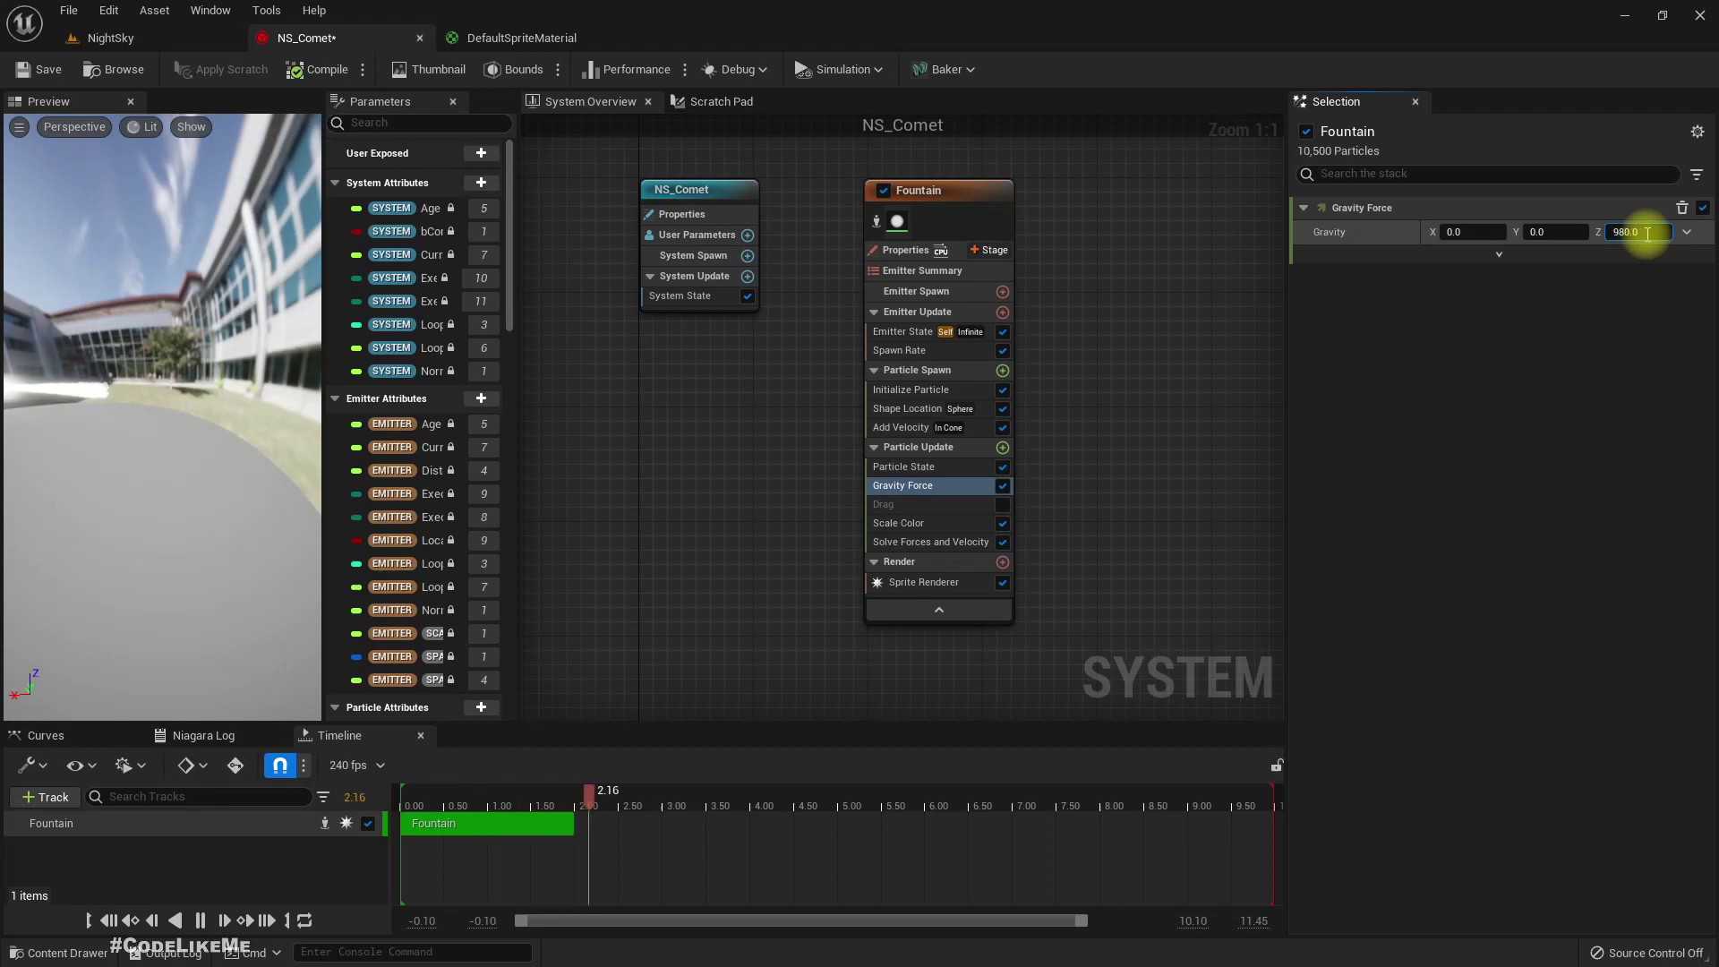
type("980.0")
key("Return")
left_click(179, 38)
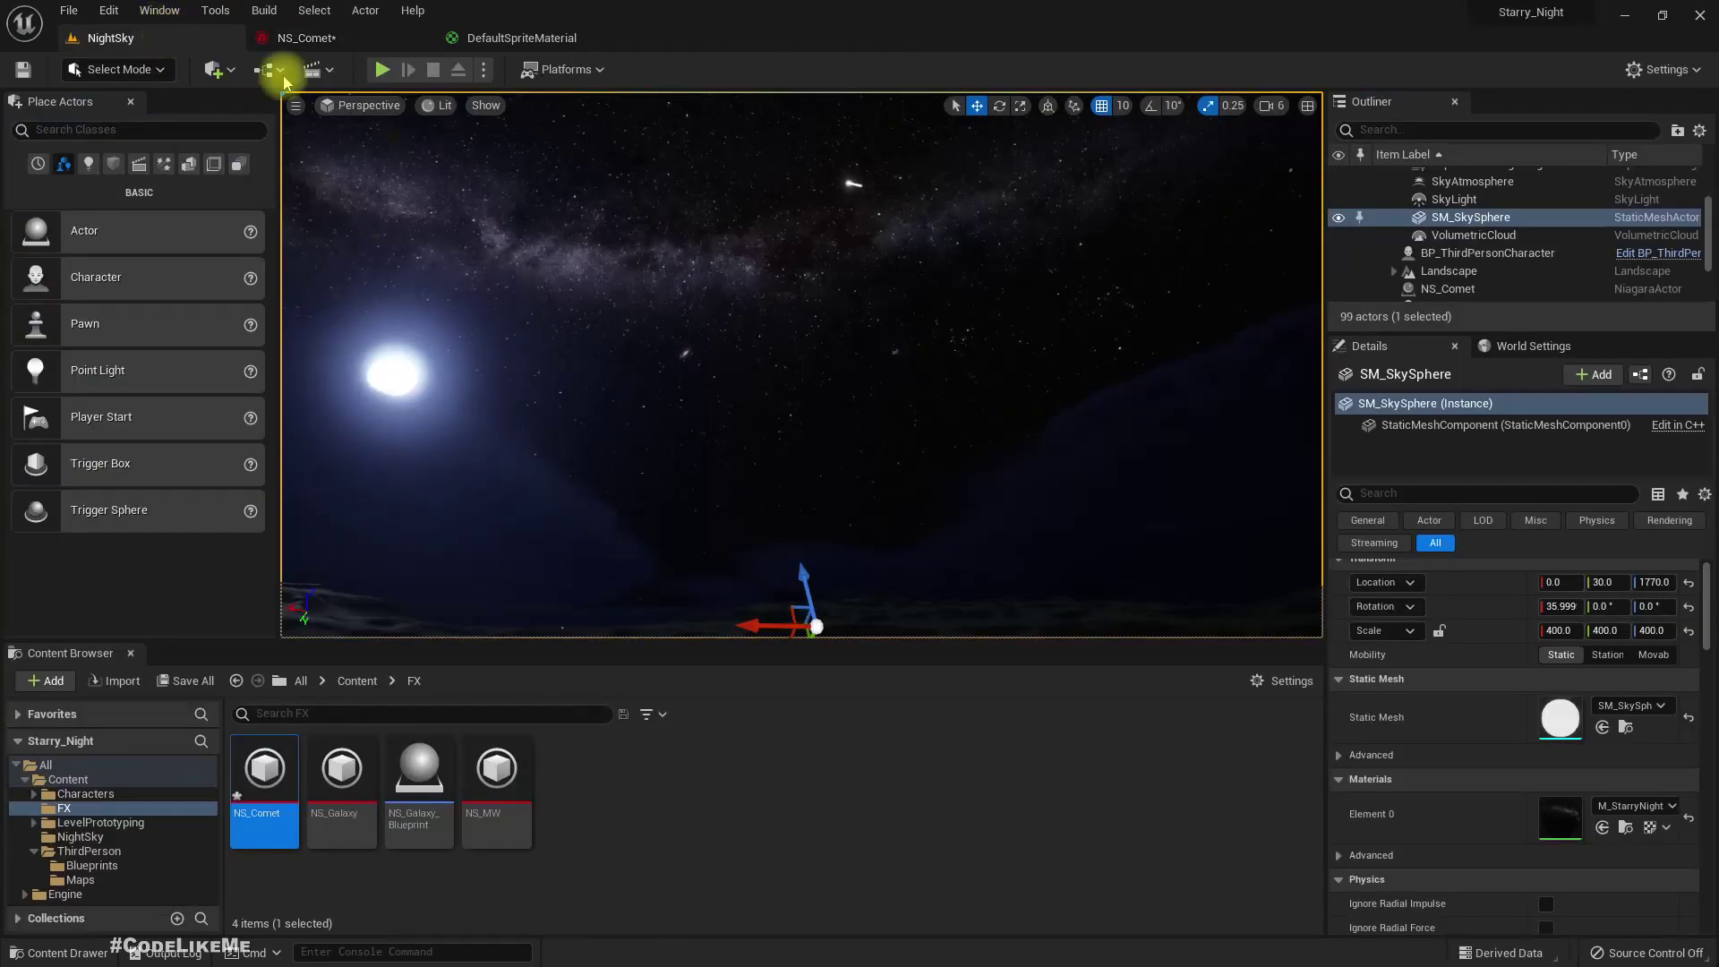
right_click_drag(1077, 384, 1058, 360)
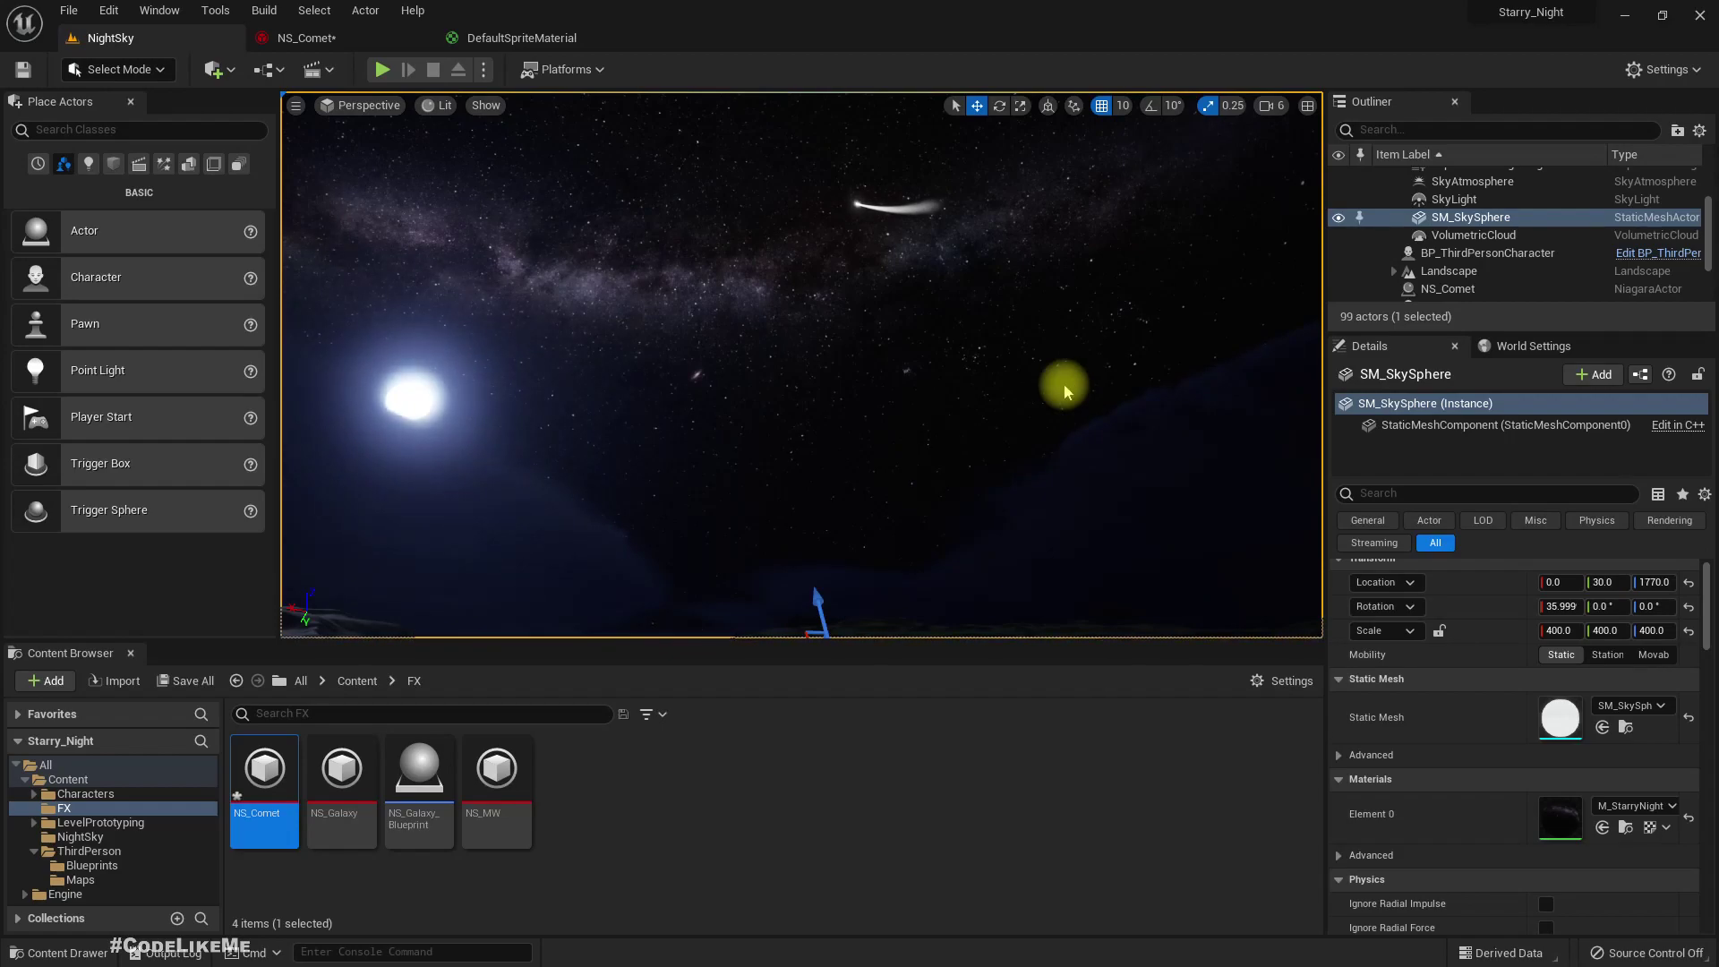
key("alt+Tab")
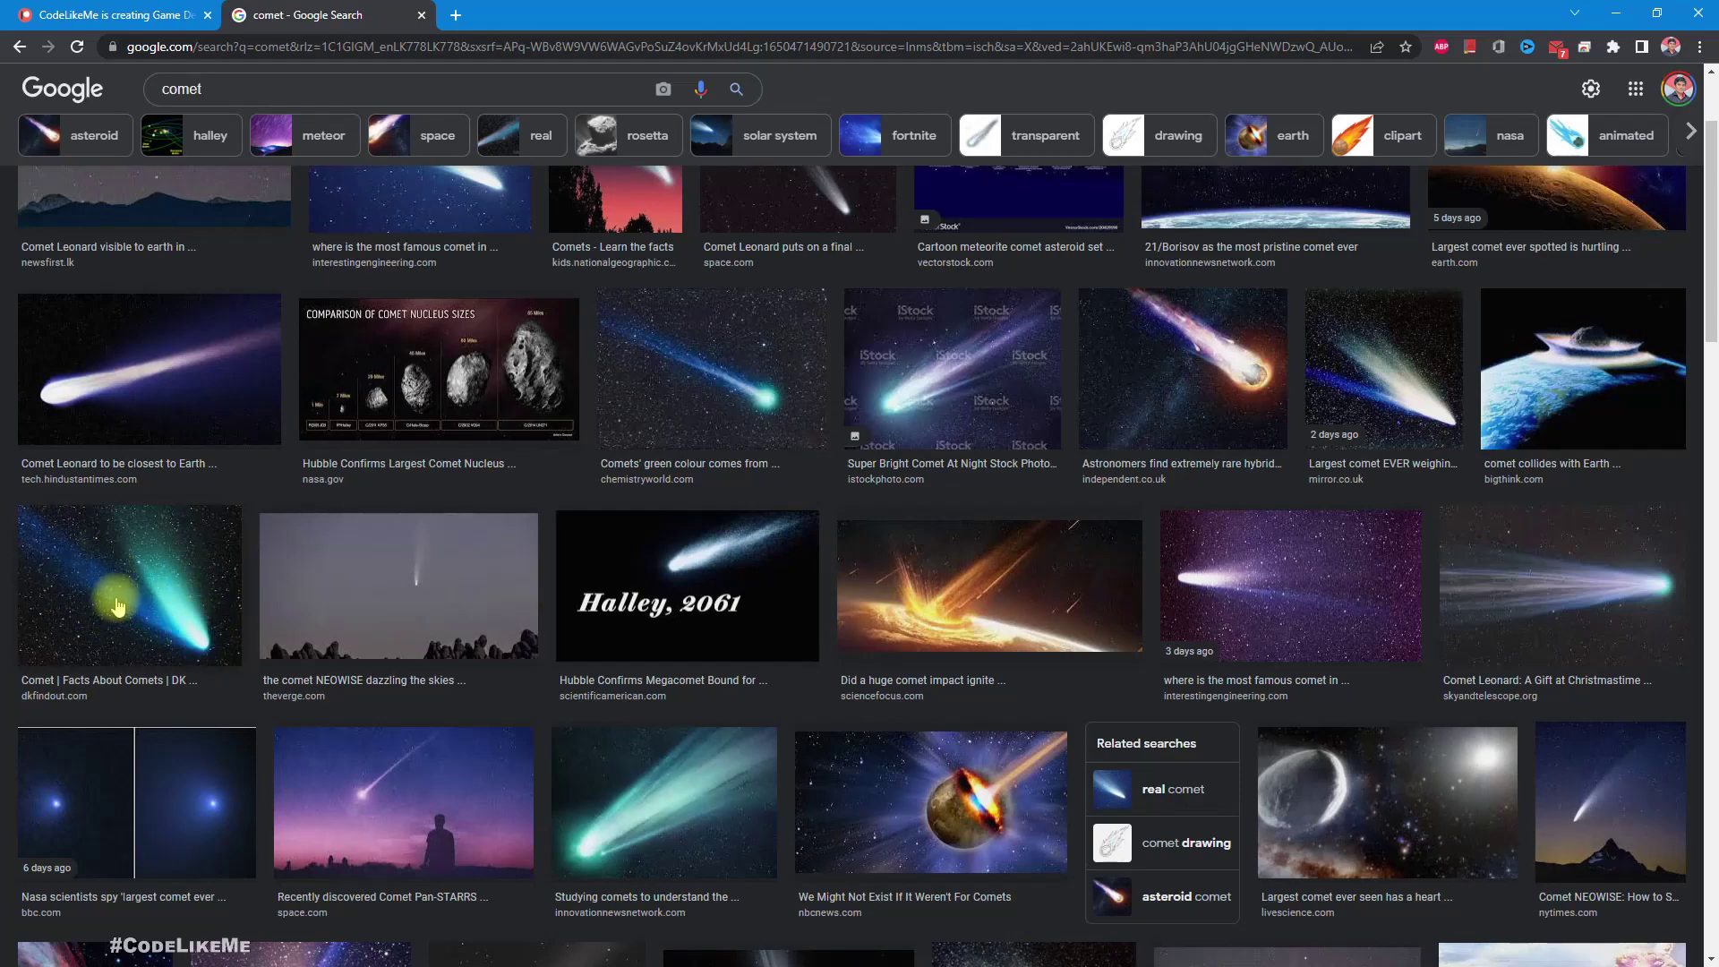
key("alt+Tab")
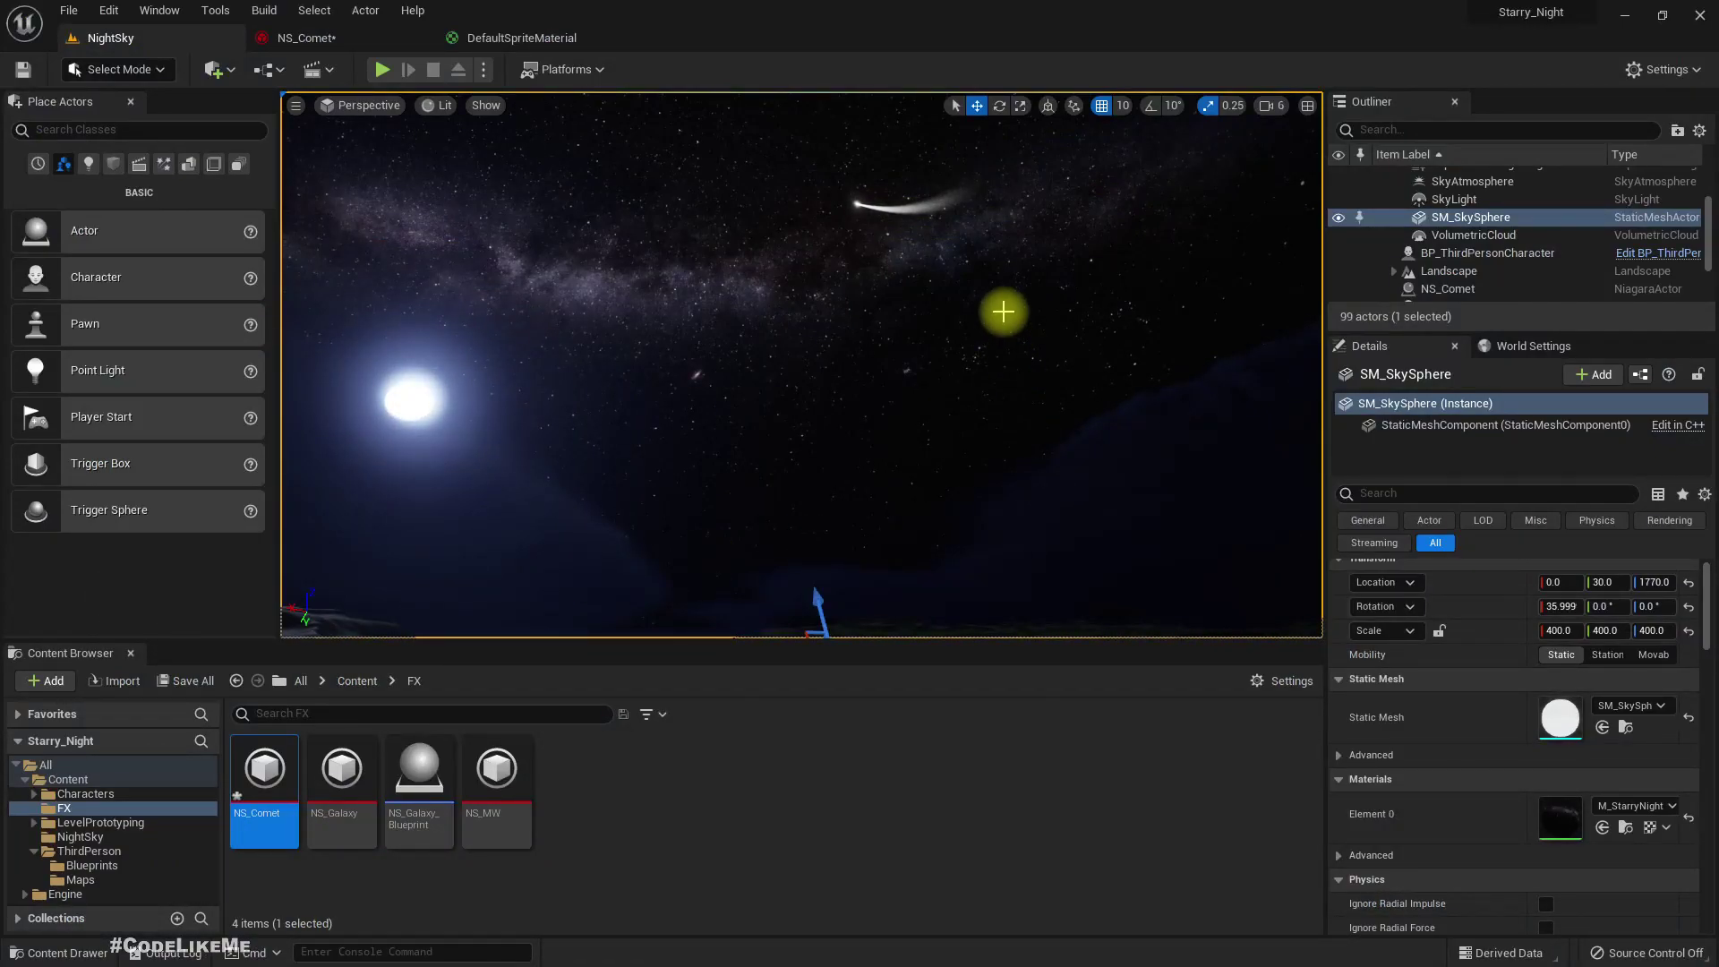
Step: Set the Gravity Force module's Z value to -980 and check the comet's tail in the level
left_click(295, 37)
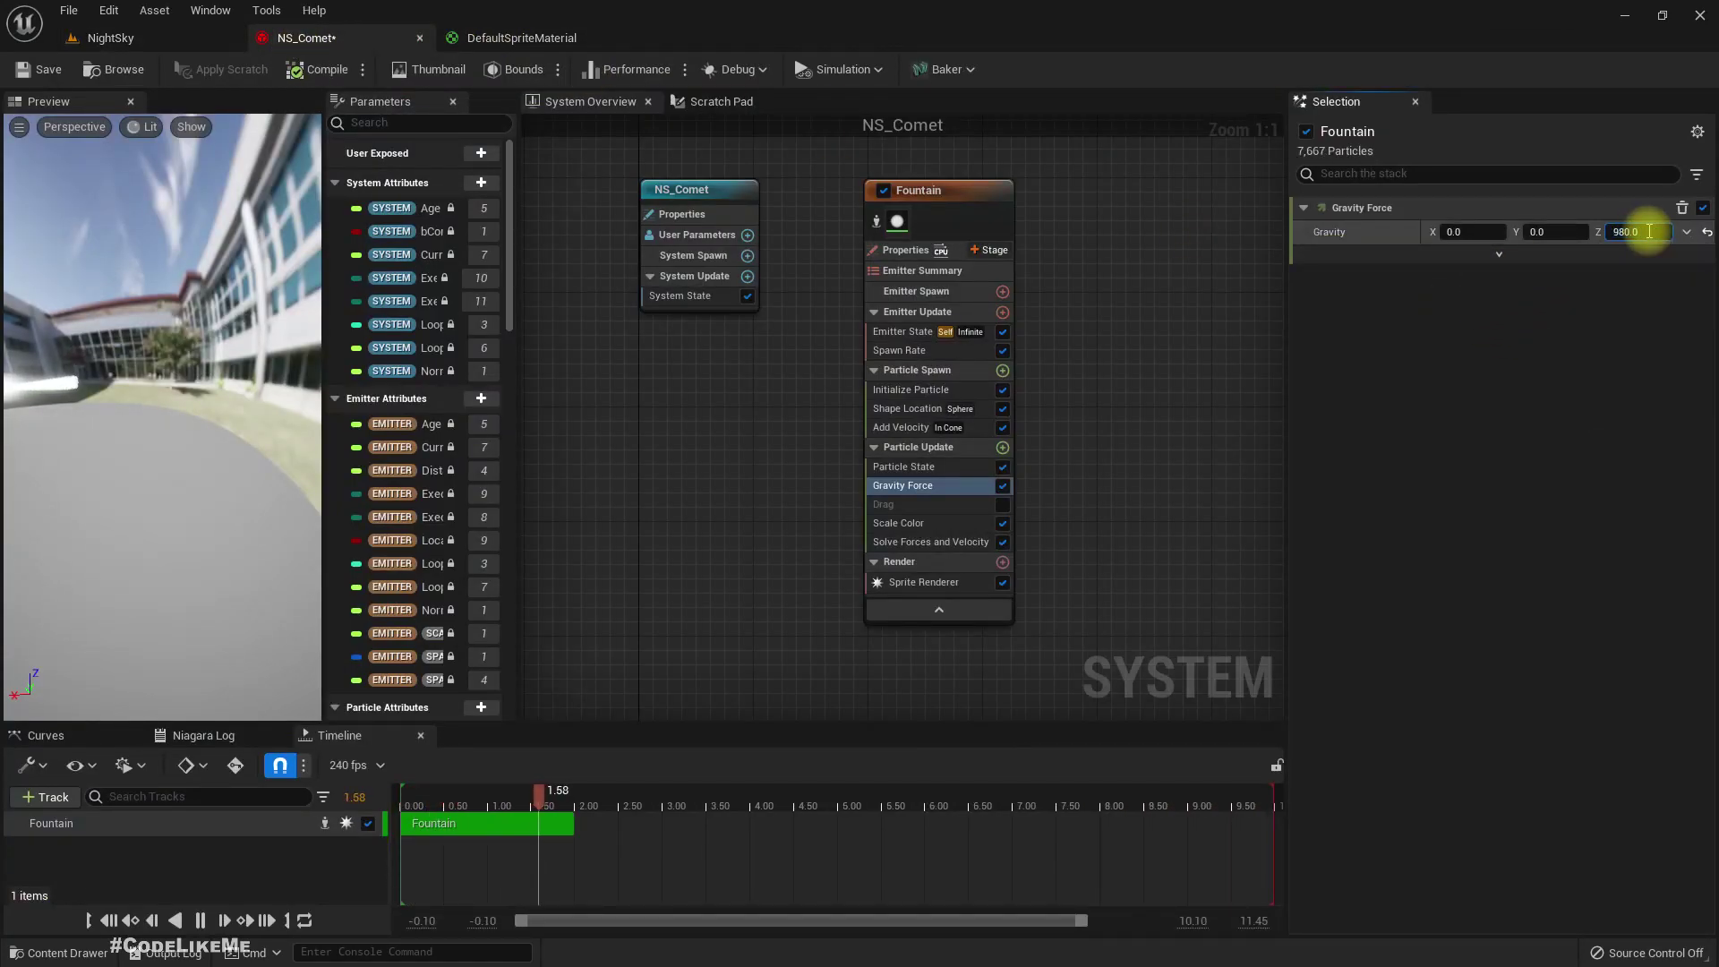
left_click(108, 37)
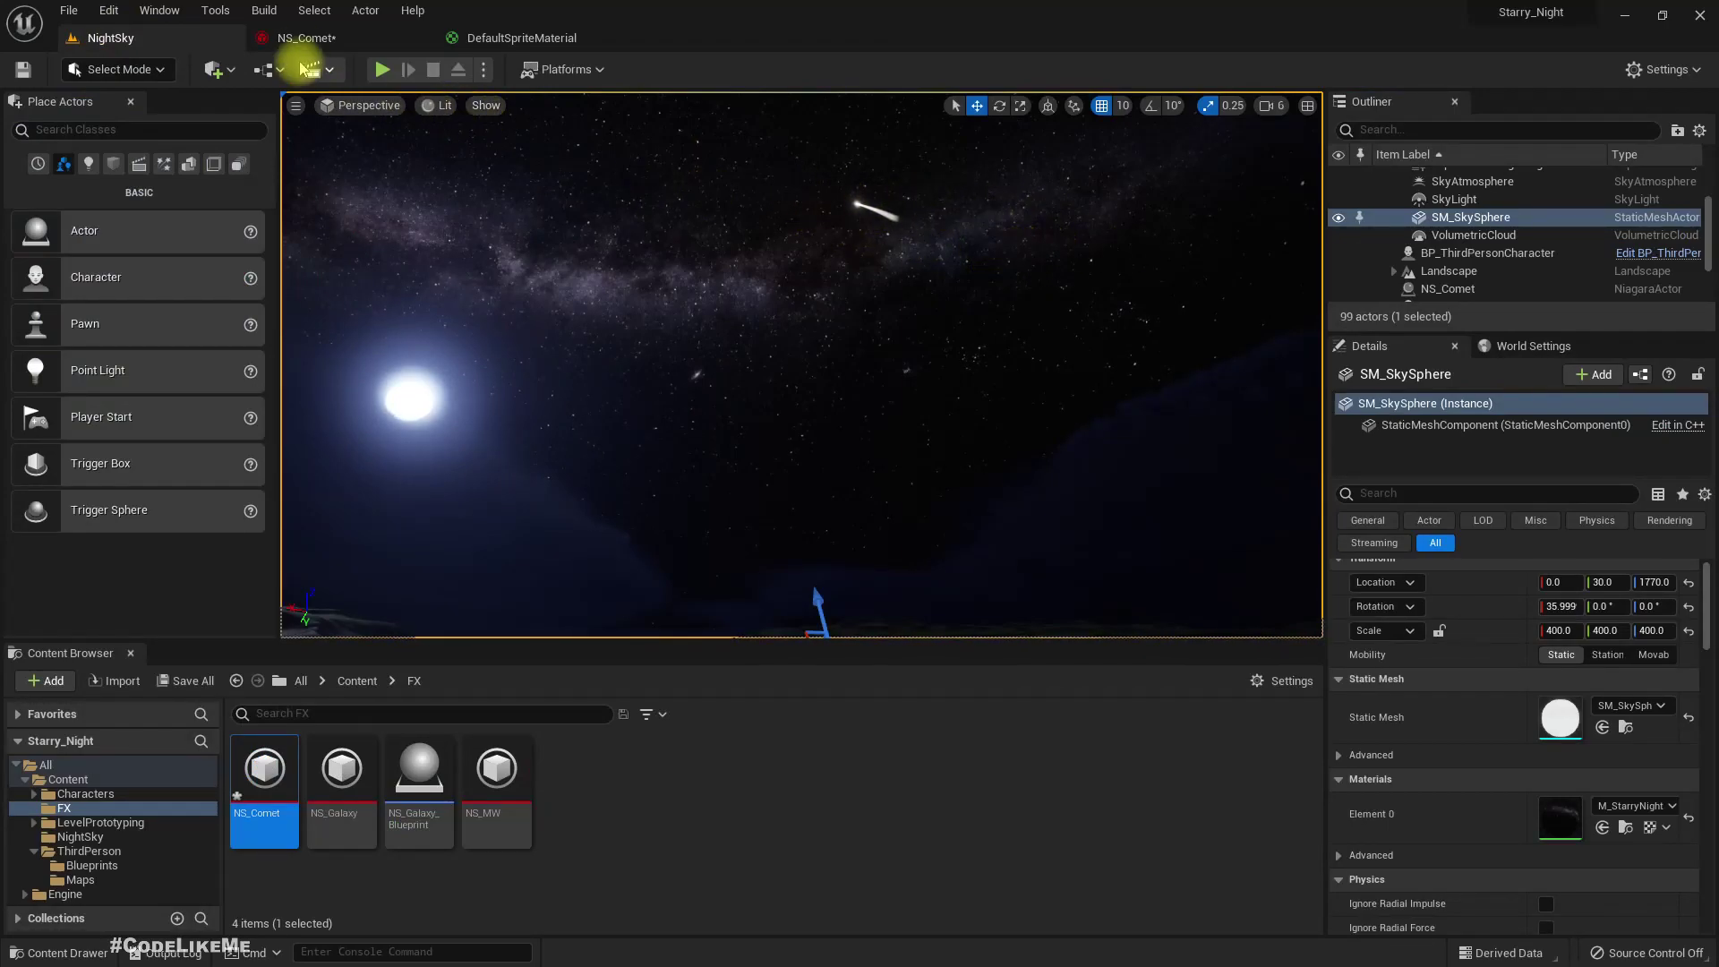
Step: Rename the Fountain emitter in the NS_Comet system as Dust_tail
left_click(304, 38)
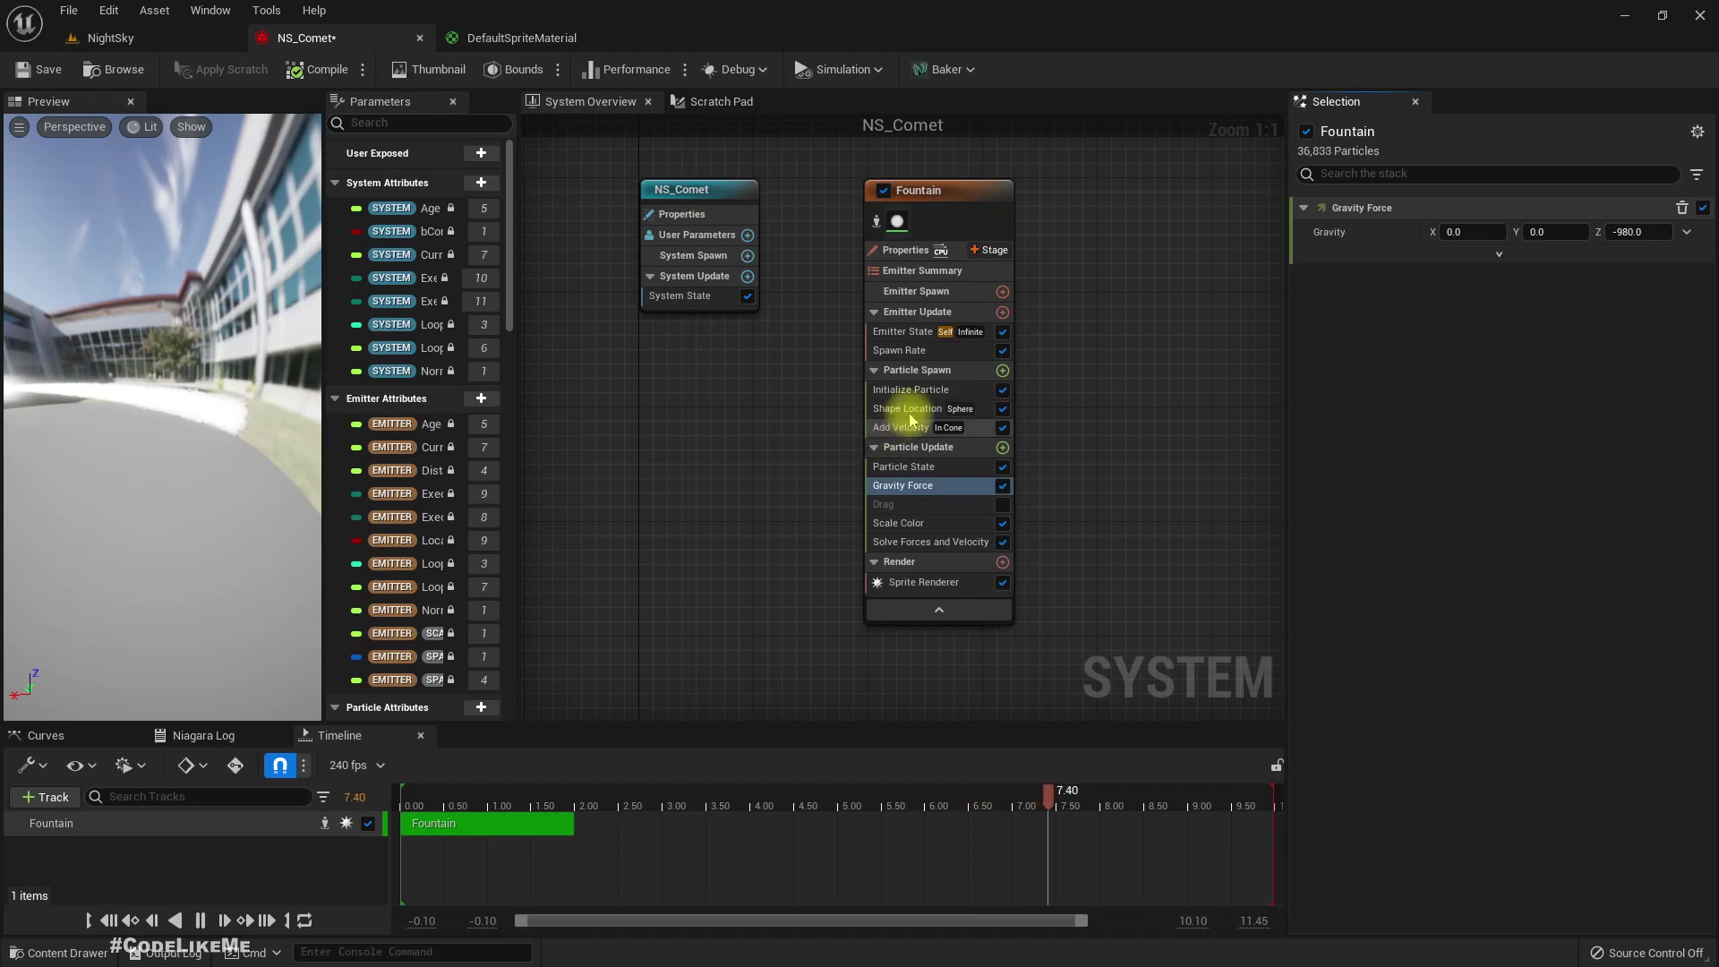
left_click(966, 238)
right_click_drag(967, 237, 932, 280)
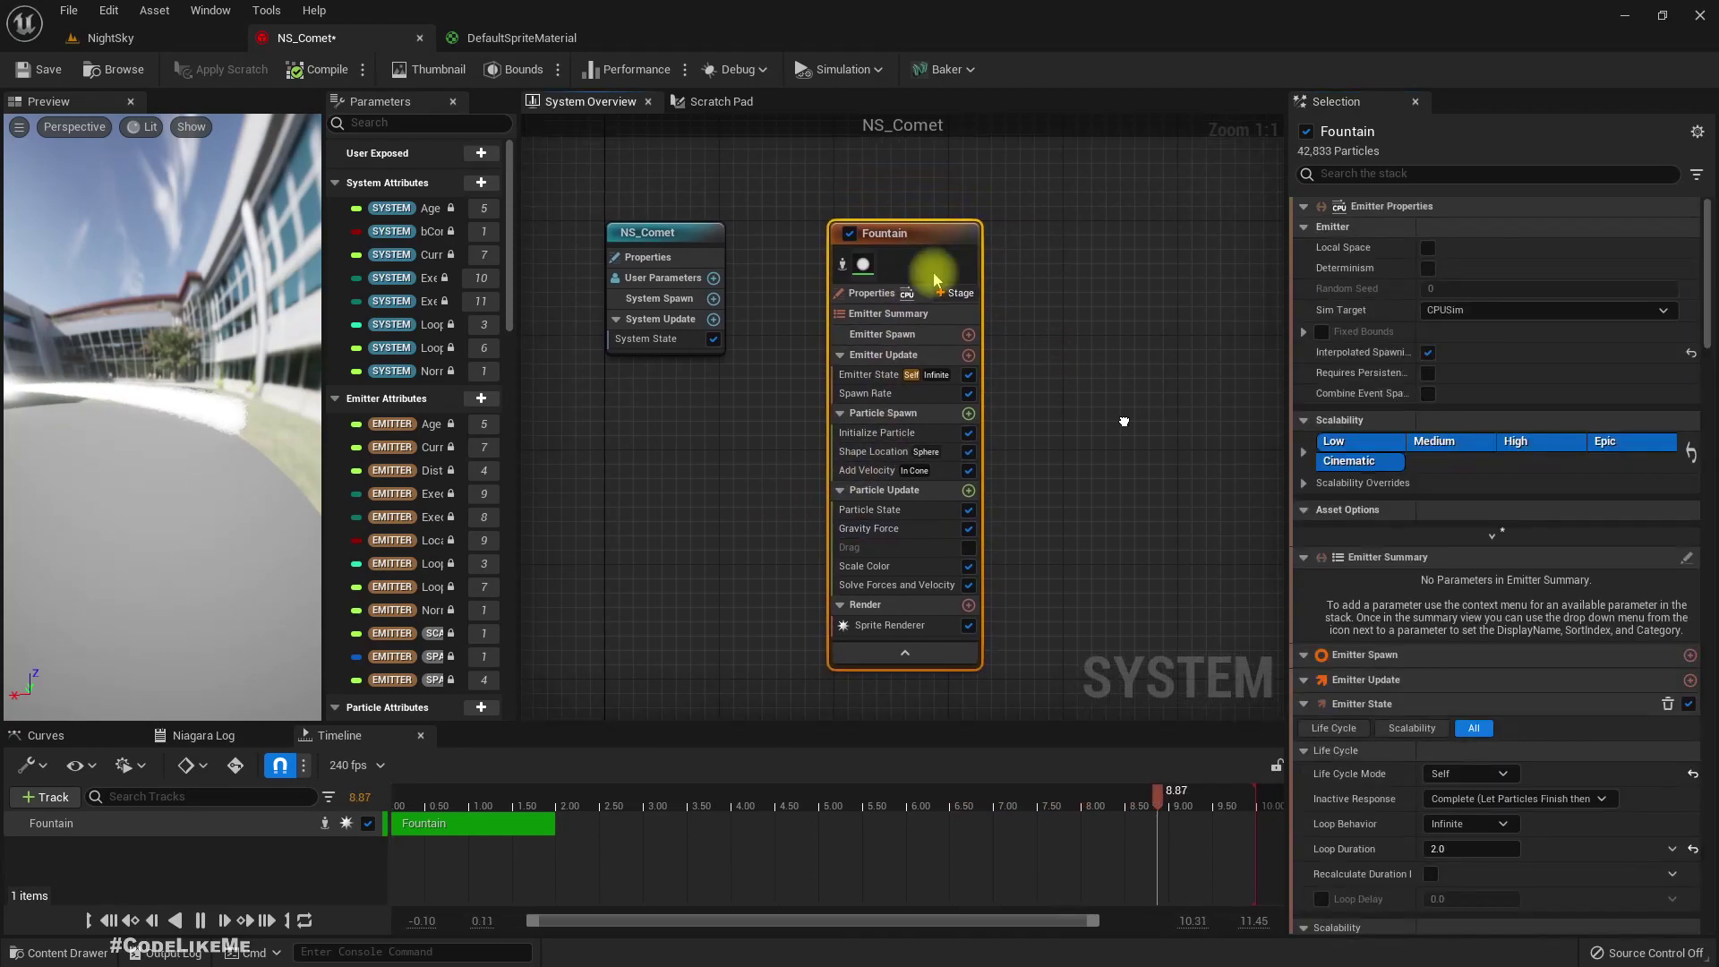
right_click(893, 234)
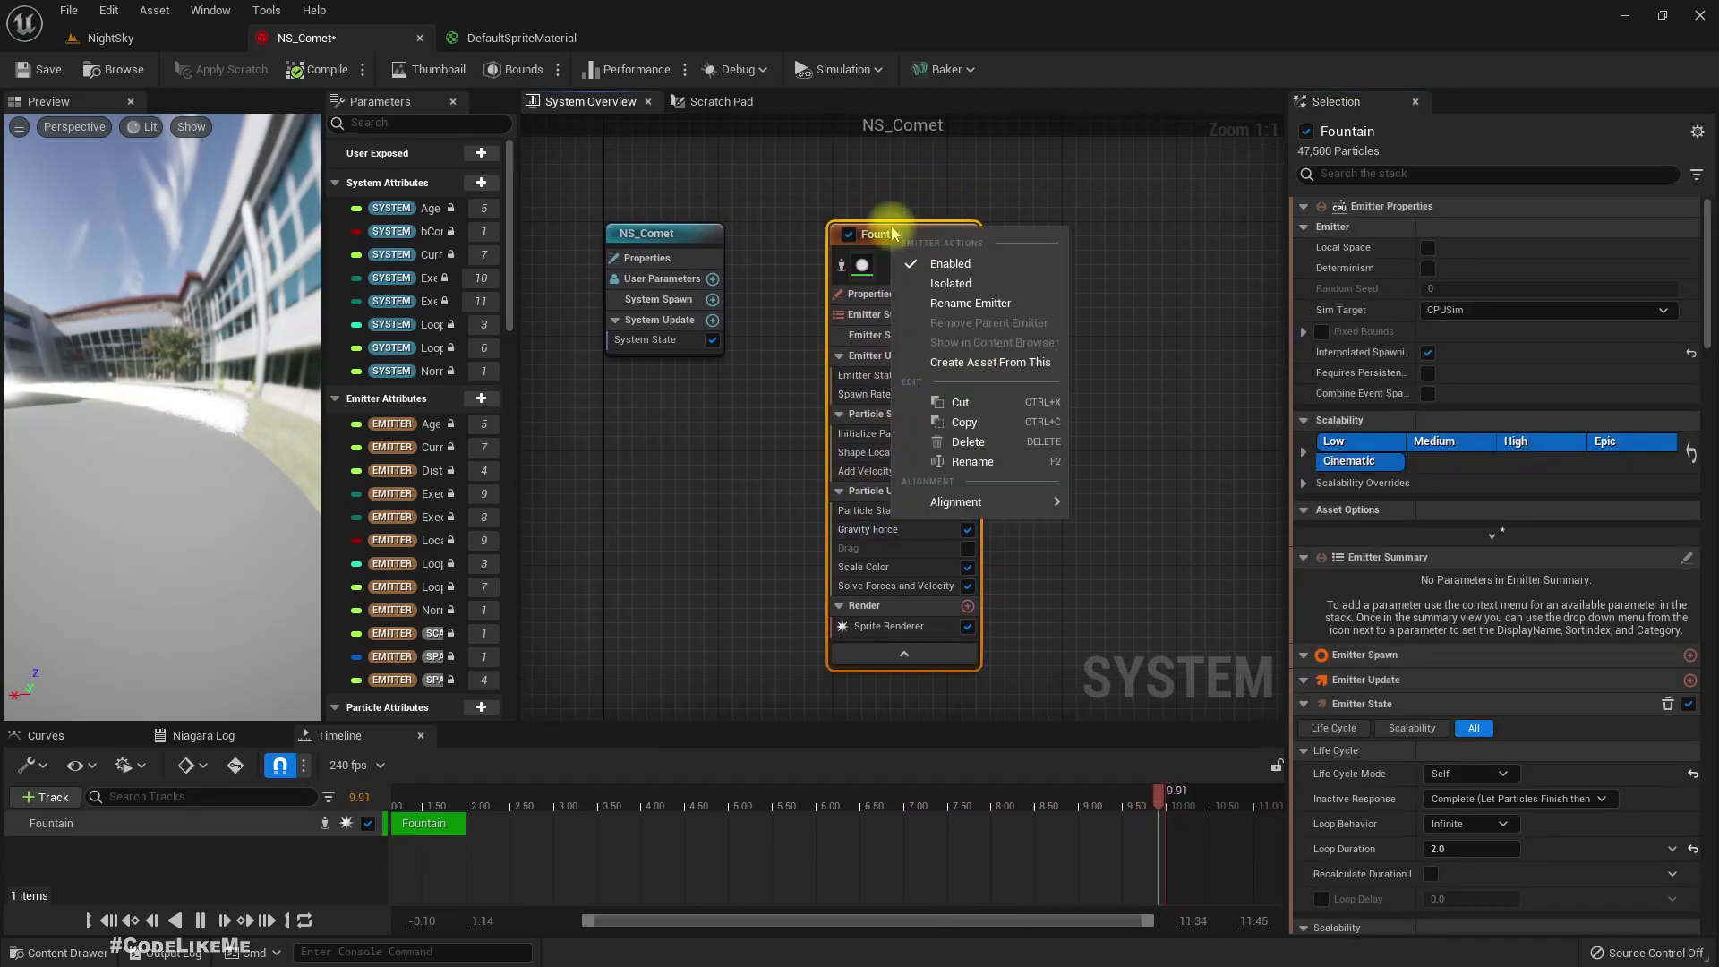
left_click(970, 305)
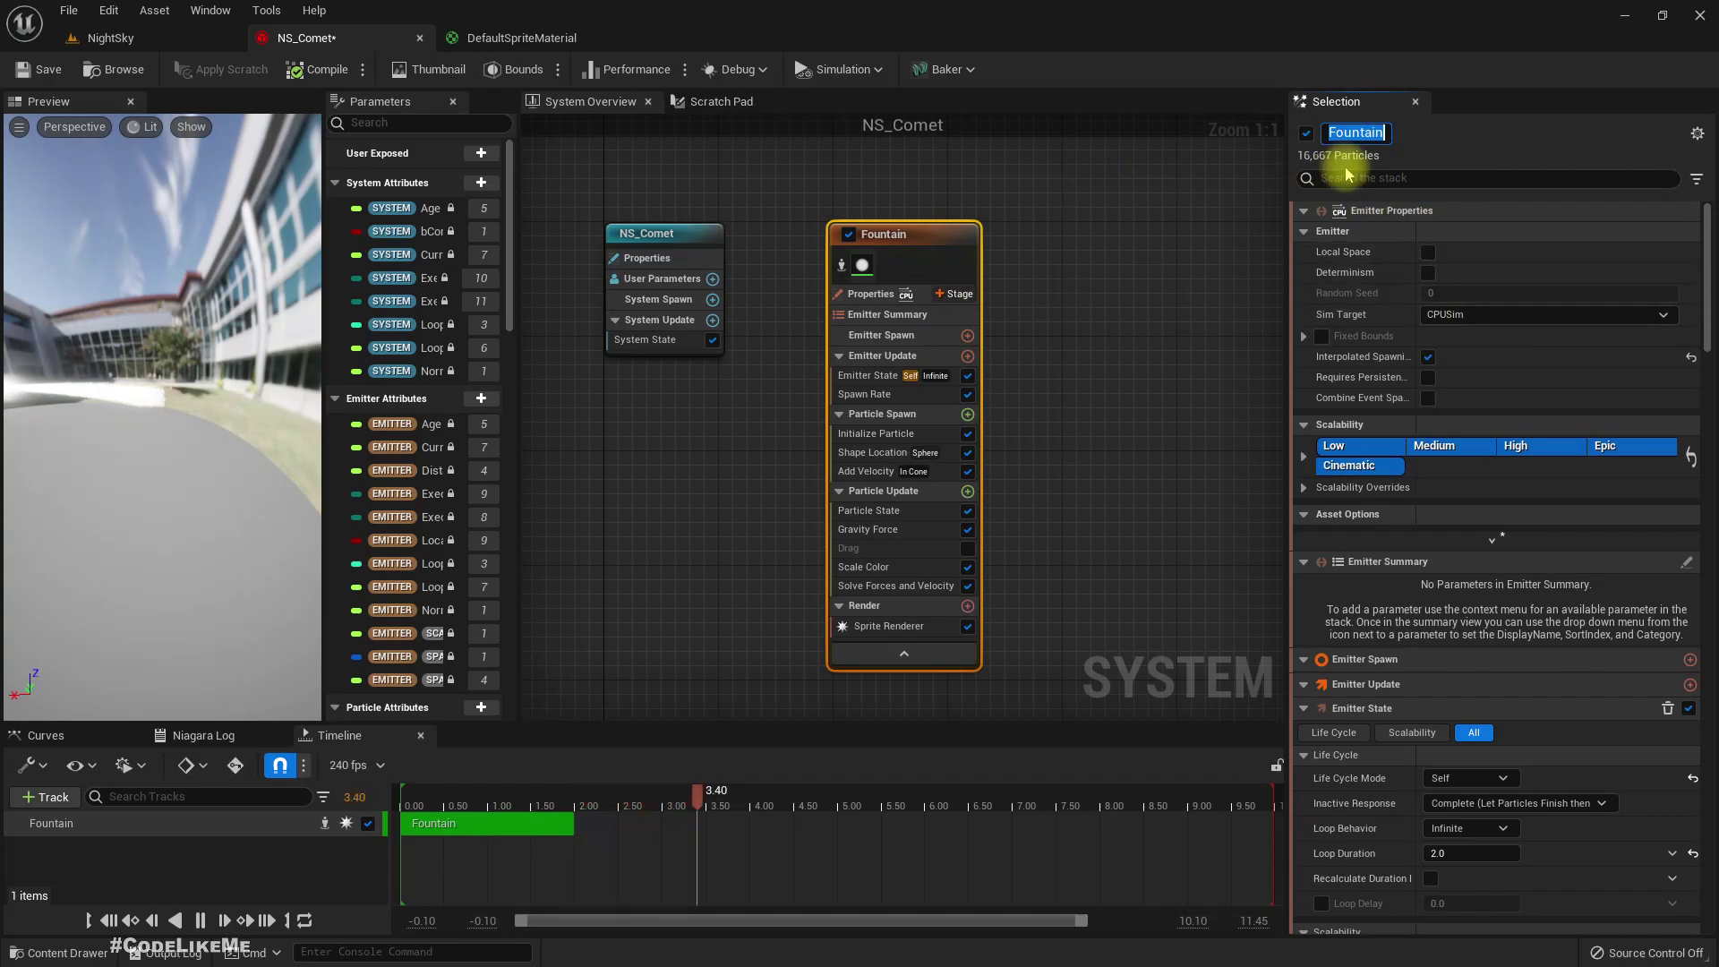
type("Dust t")
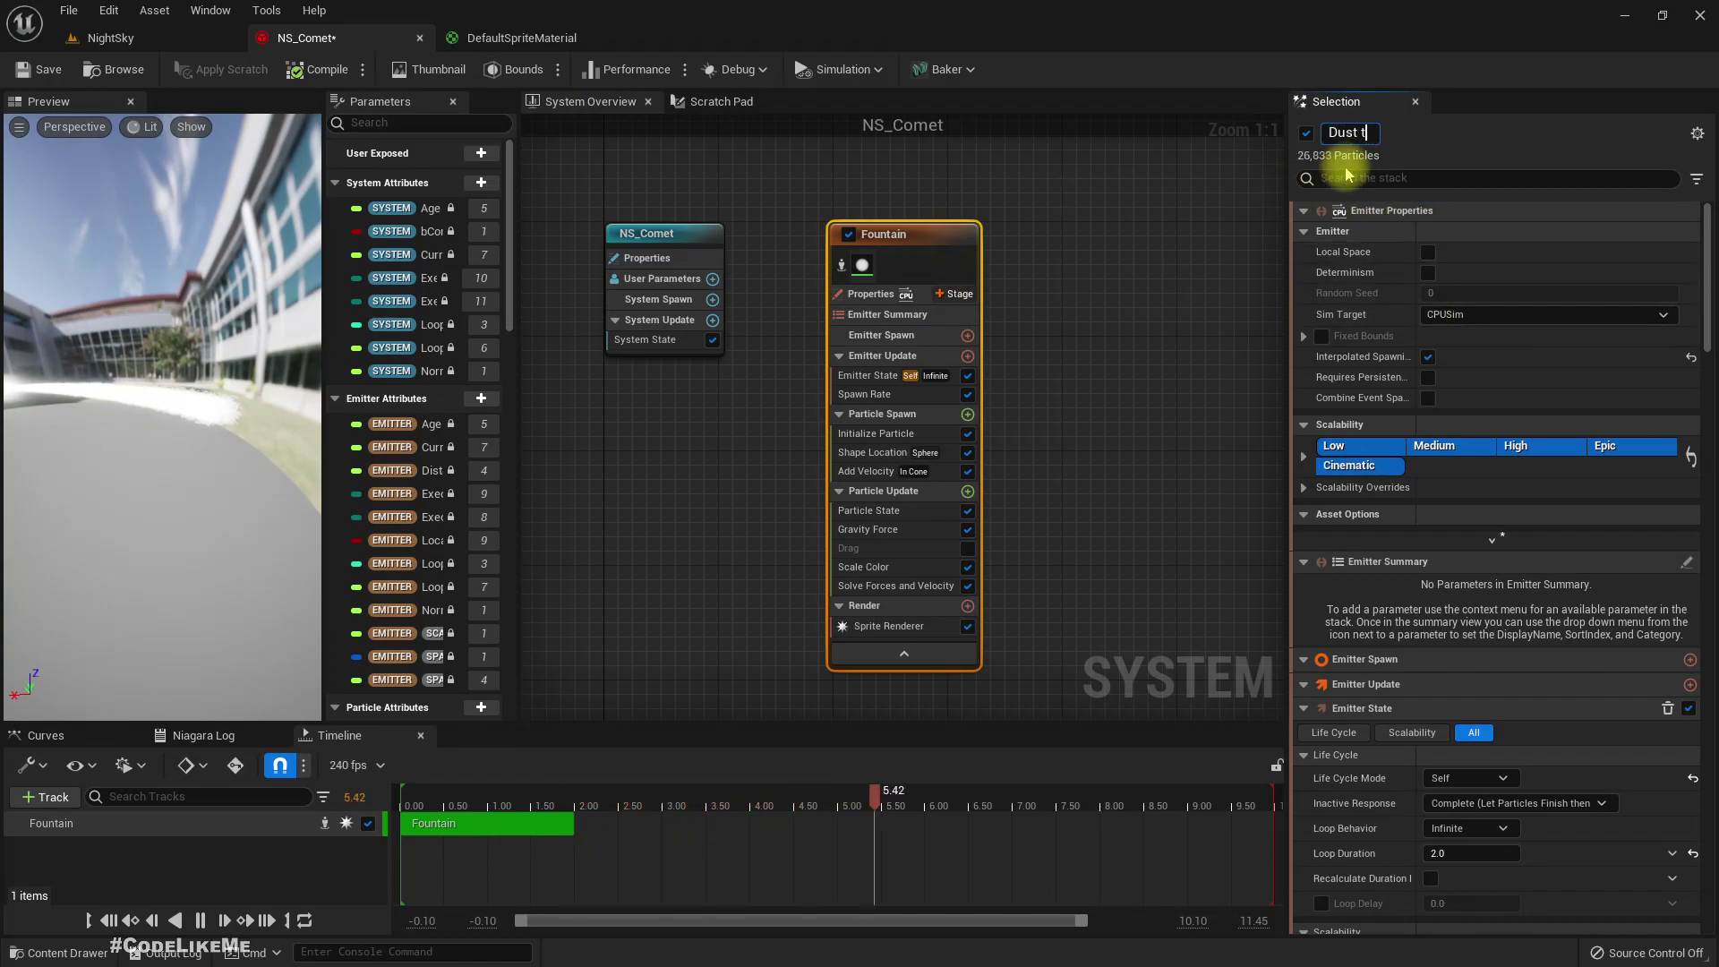
type("ail")
key("Return")
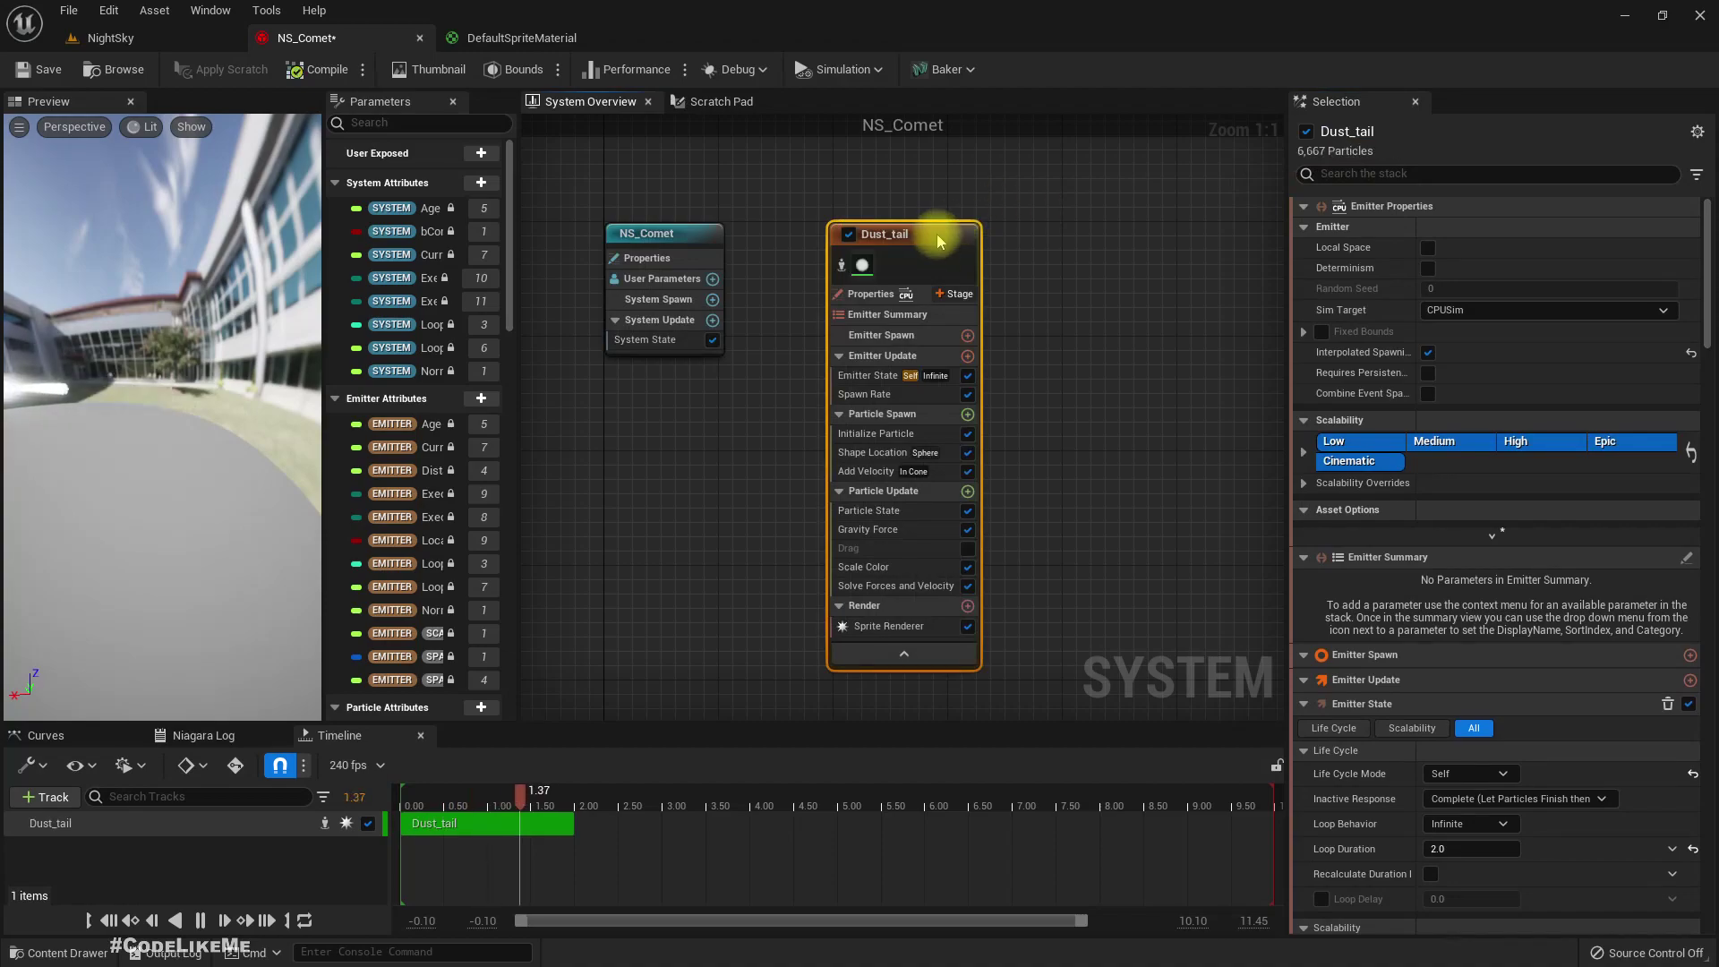
Step: Duplicate the Dust_tail emitter and place the copy beside the original in the system overview
double_click(932, 236)
key("ctrl+d")
left_click(1251, 347)
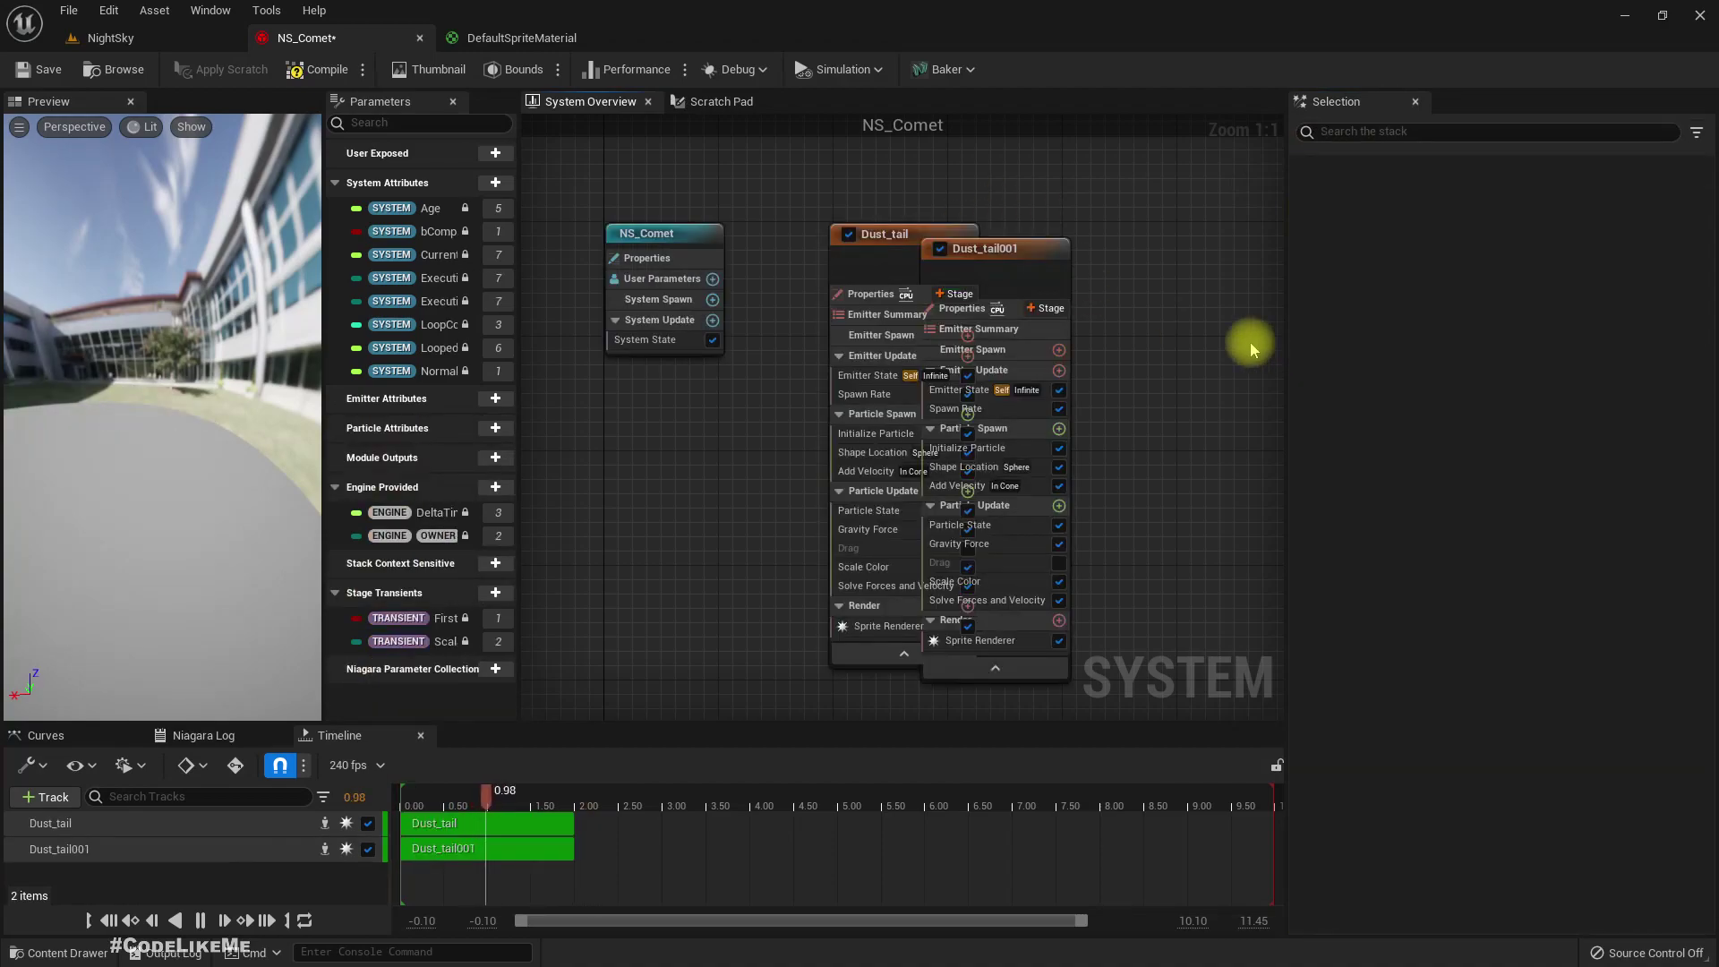
left_click_drag(1023, 256, 1196, 239)
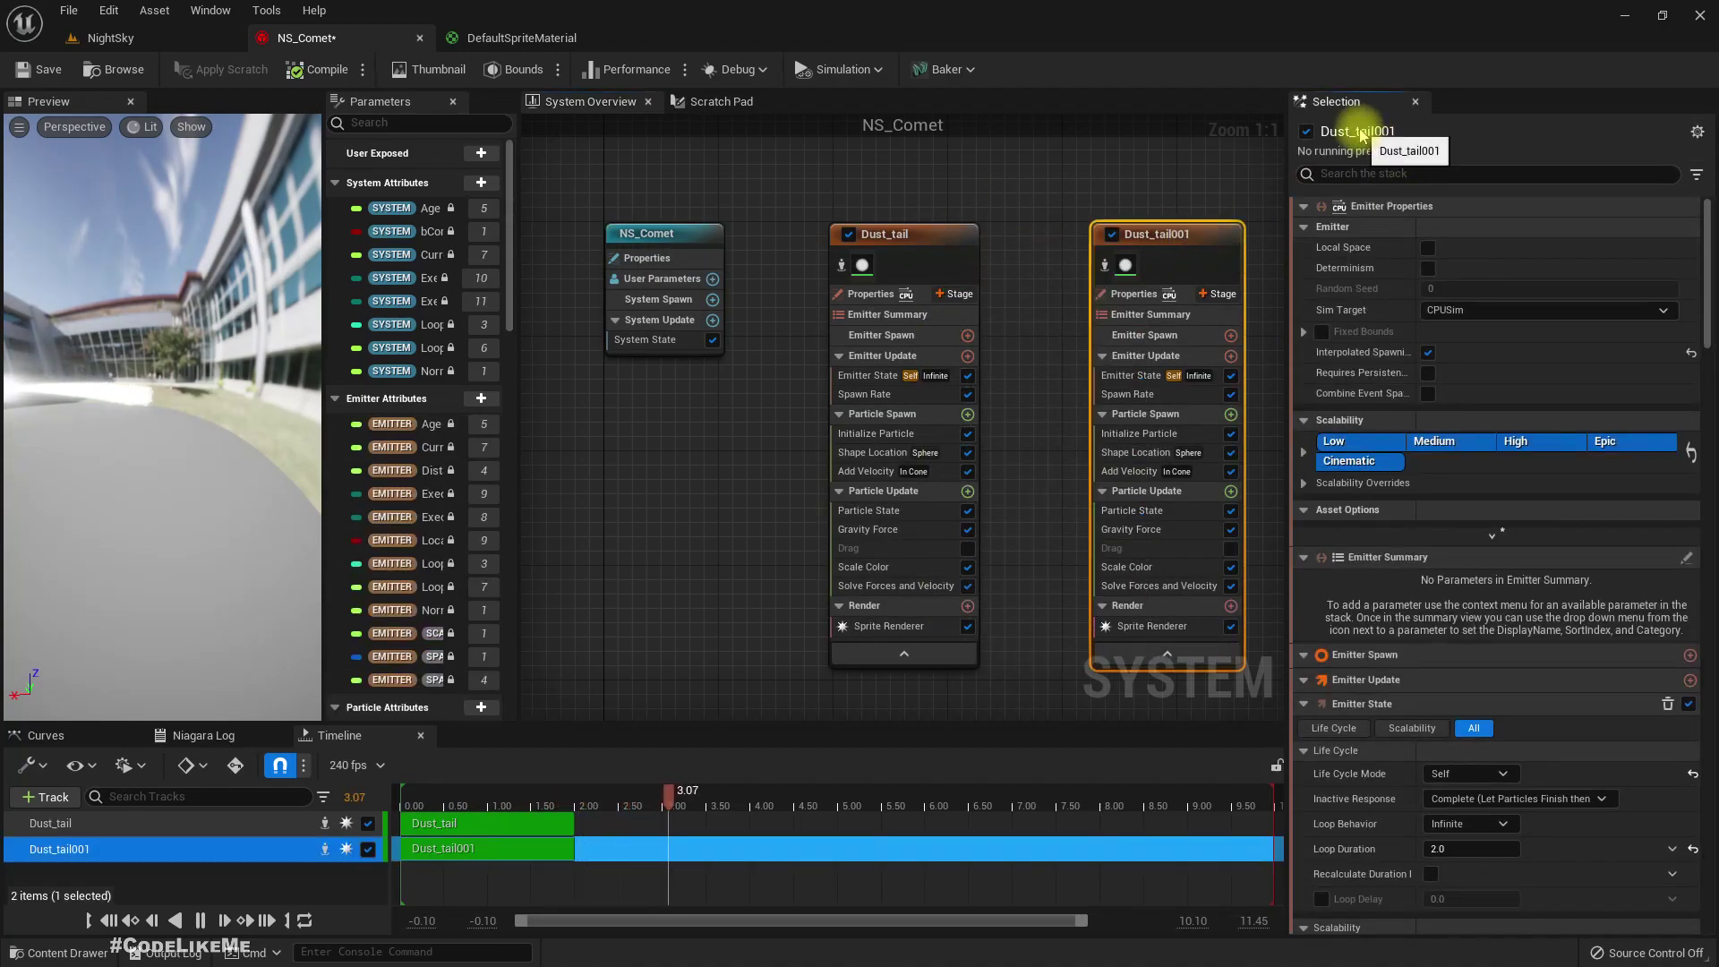
Step: Rename the duplicated emitter as Gas_tail
right_click(1177, 236)
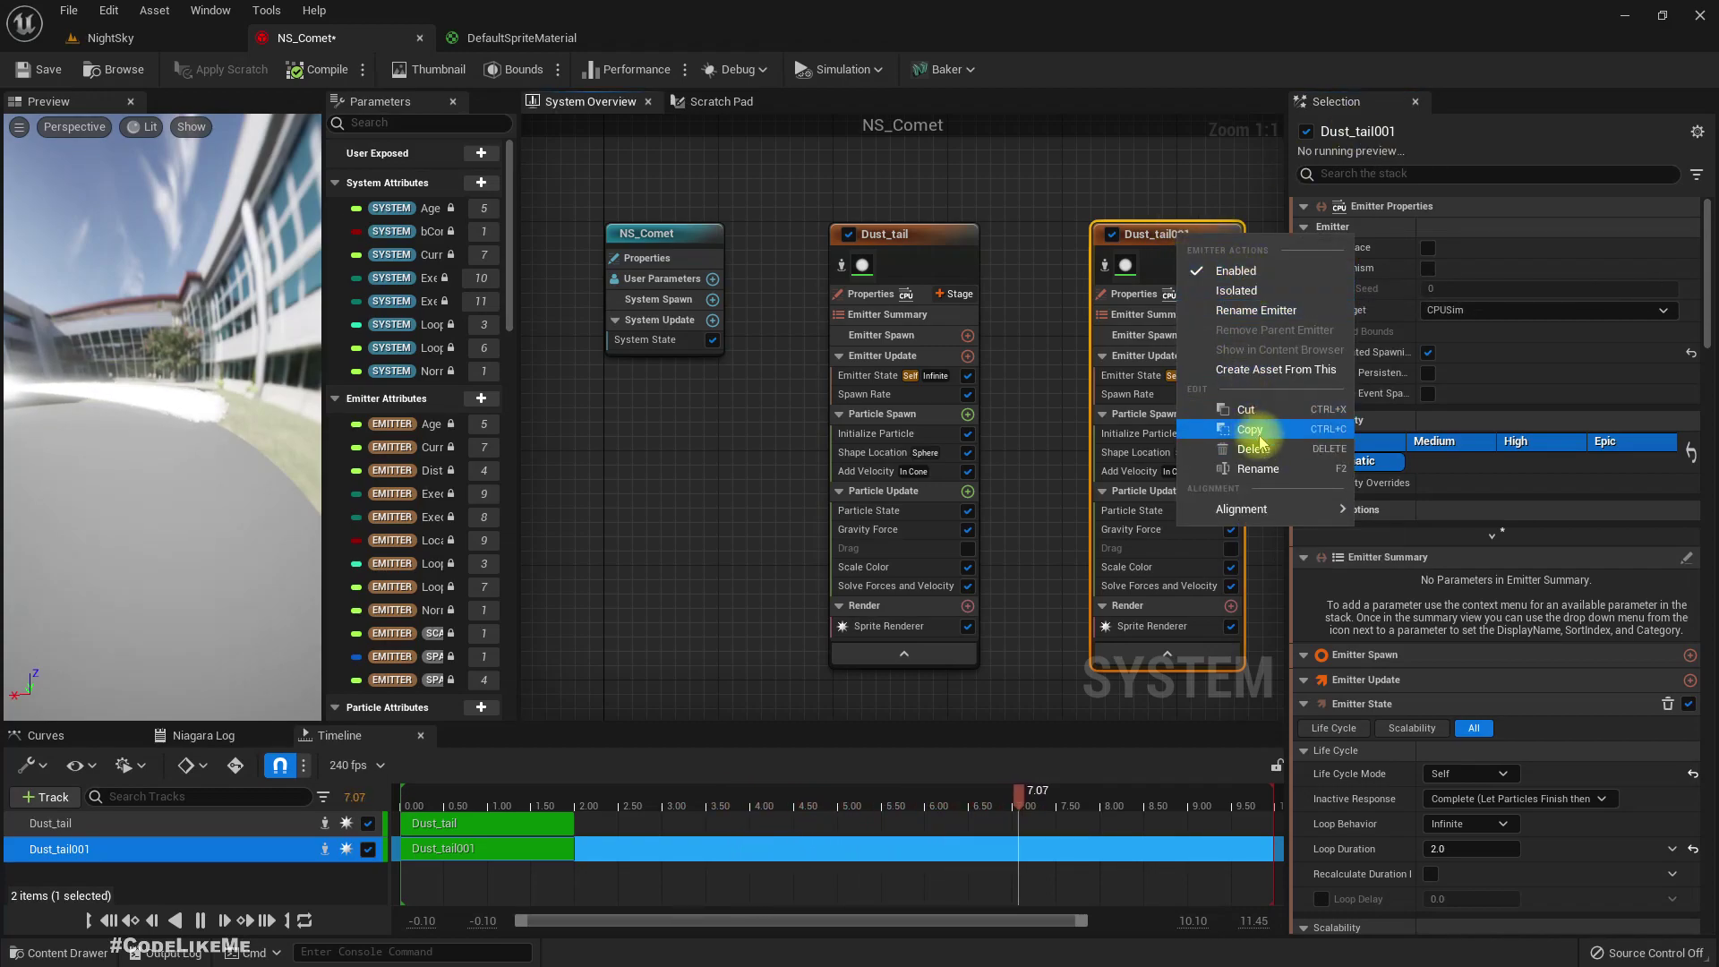
left_click(1259, 467)
type("Gas tail")
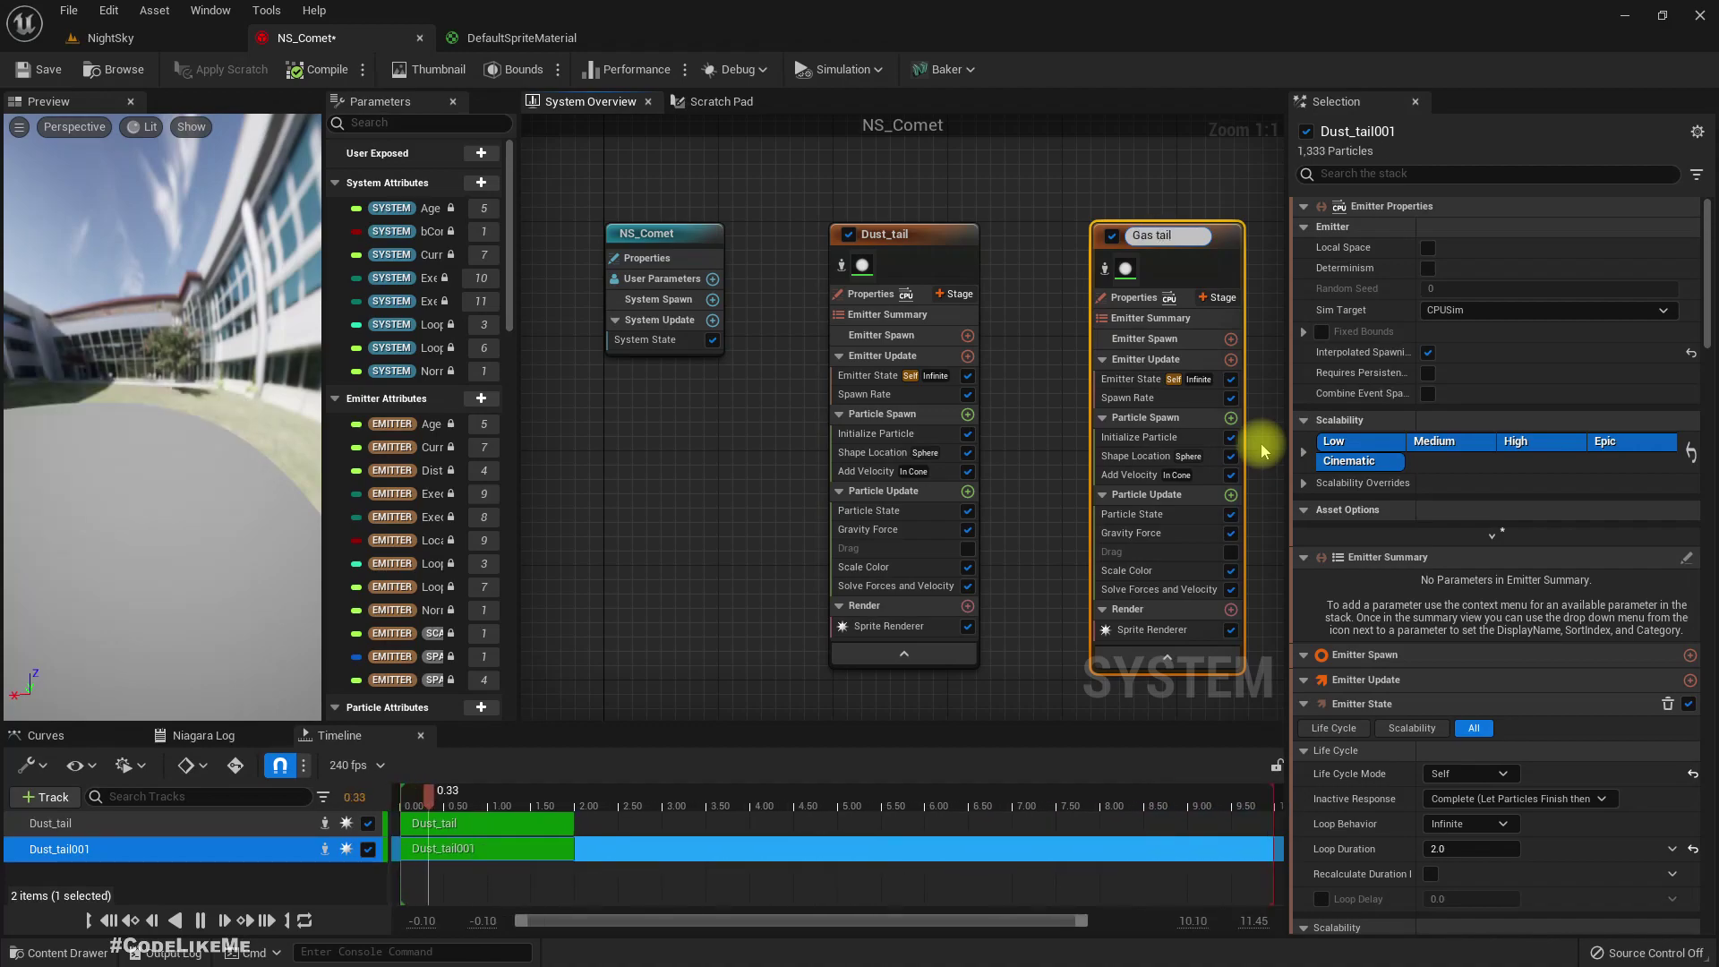
key("Return")
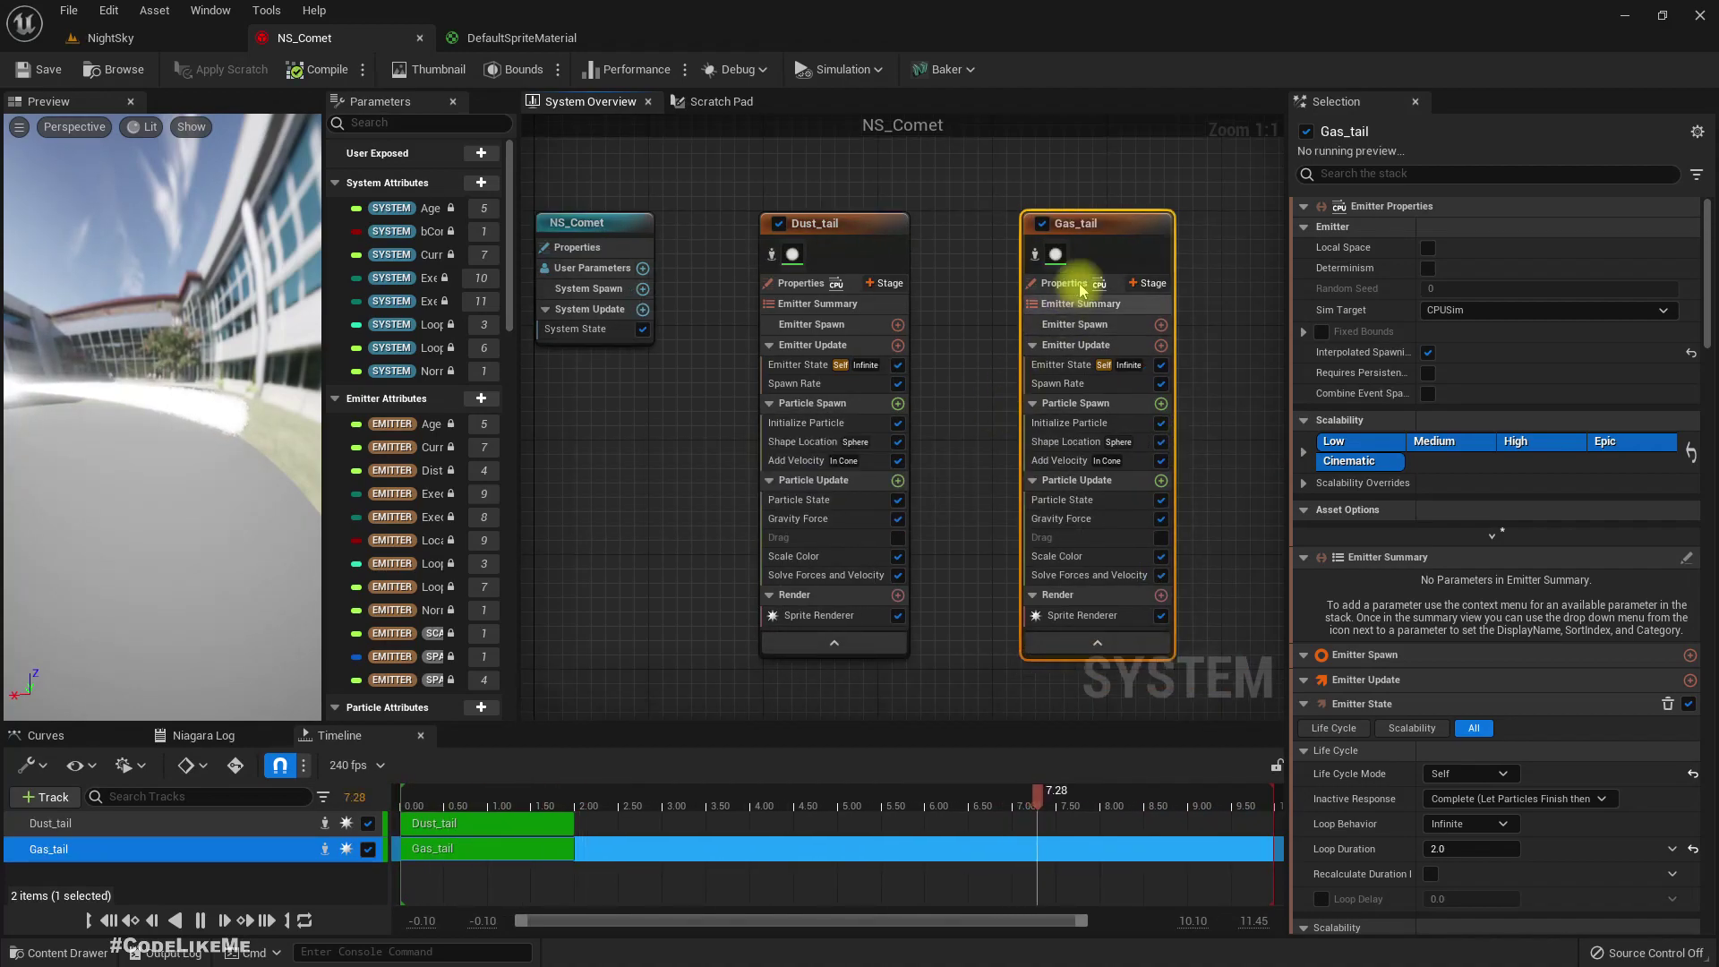
Step: Set the Gas_tail emitter's Initialize Particle color to pure blue with R 0 and G 0, and check the comet in the level
left_click(1063, 423)
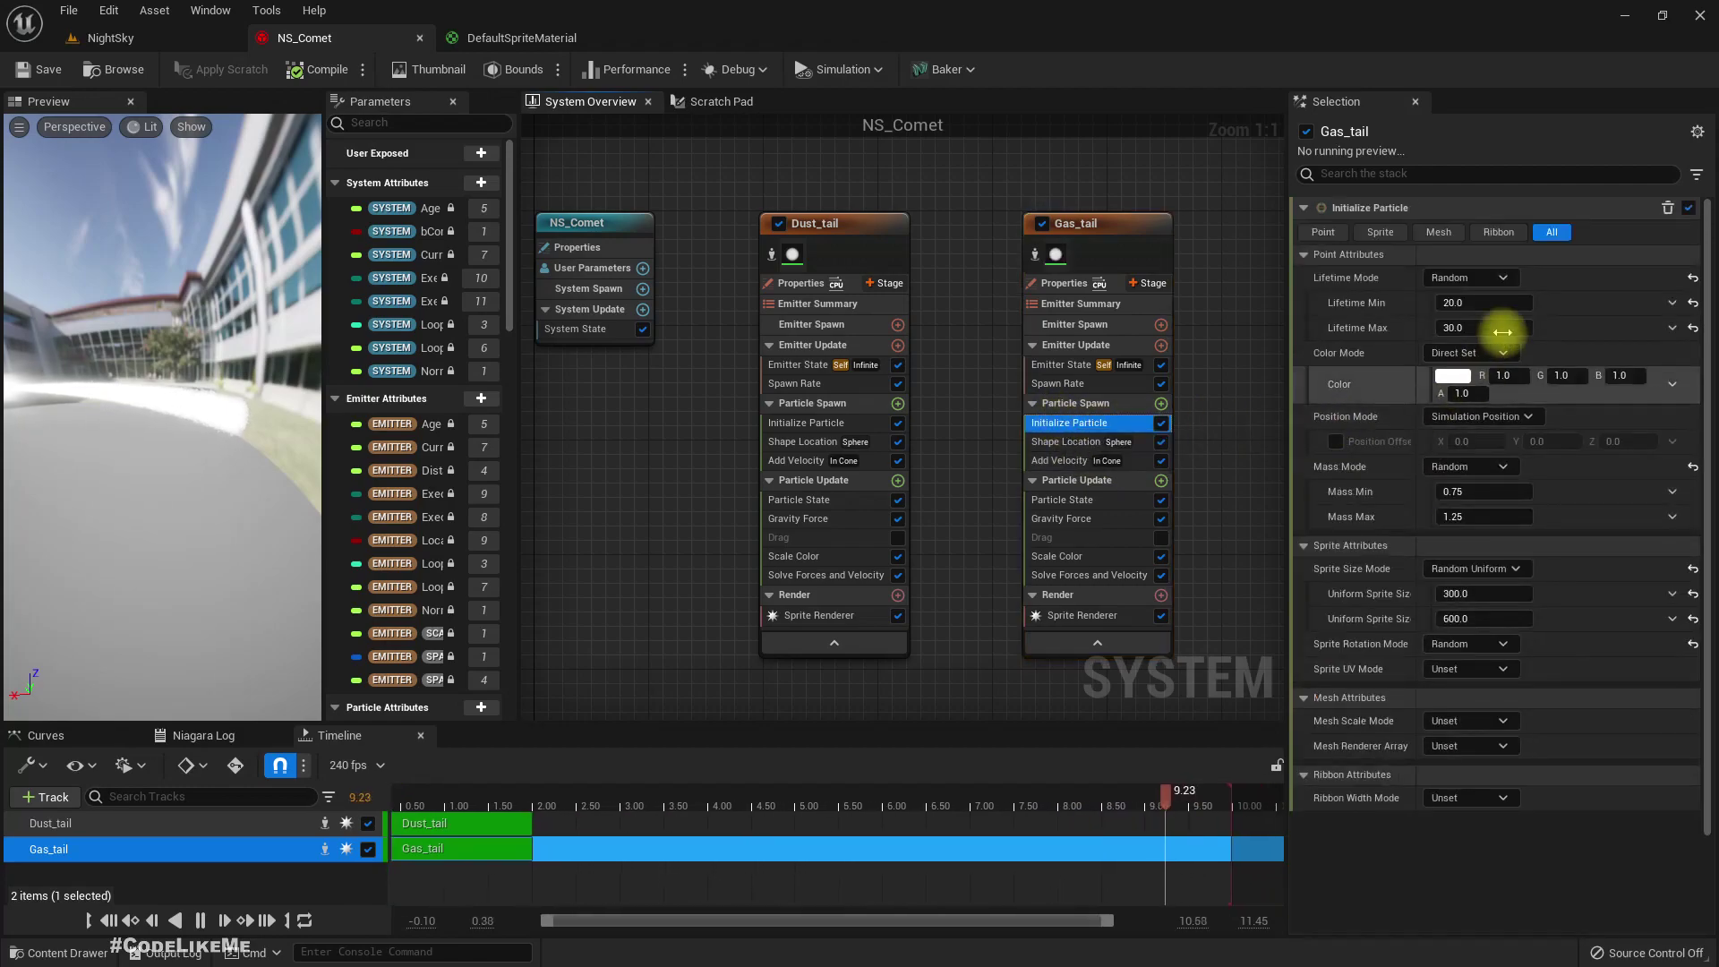
left_click(1453, 375)
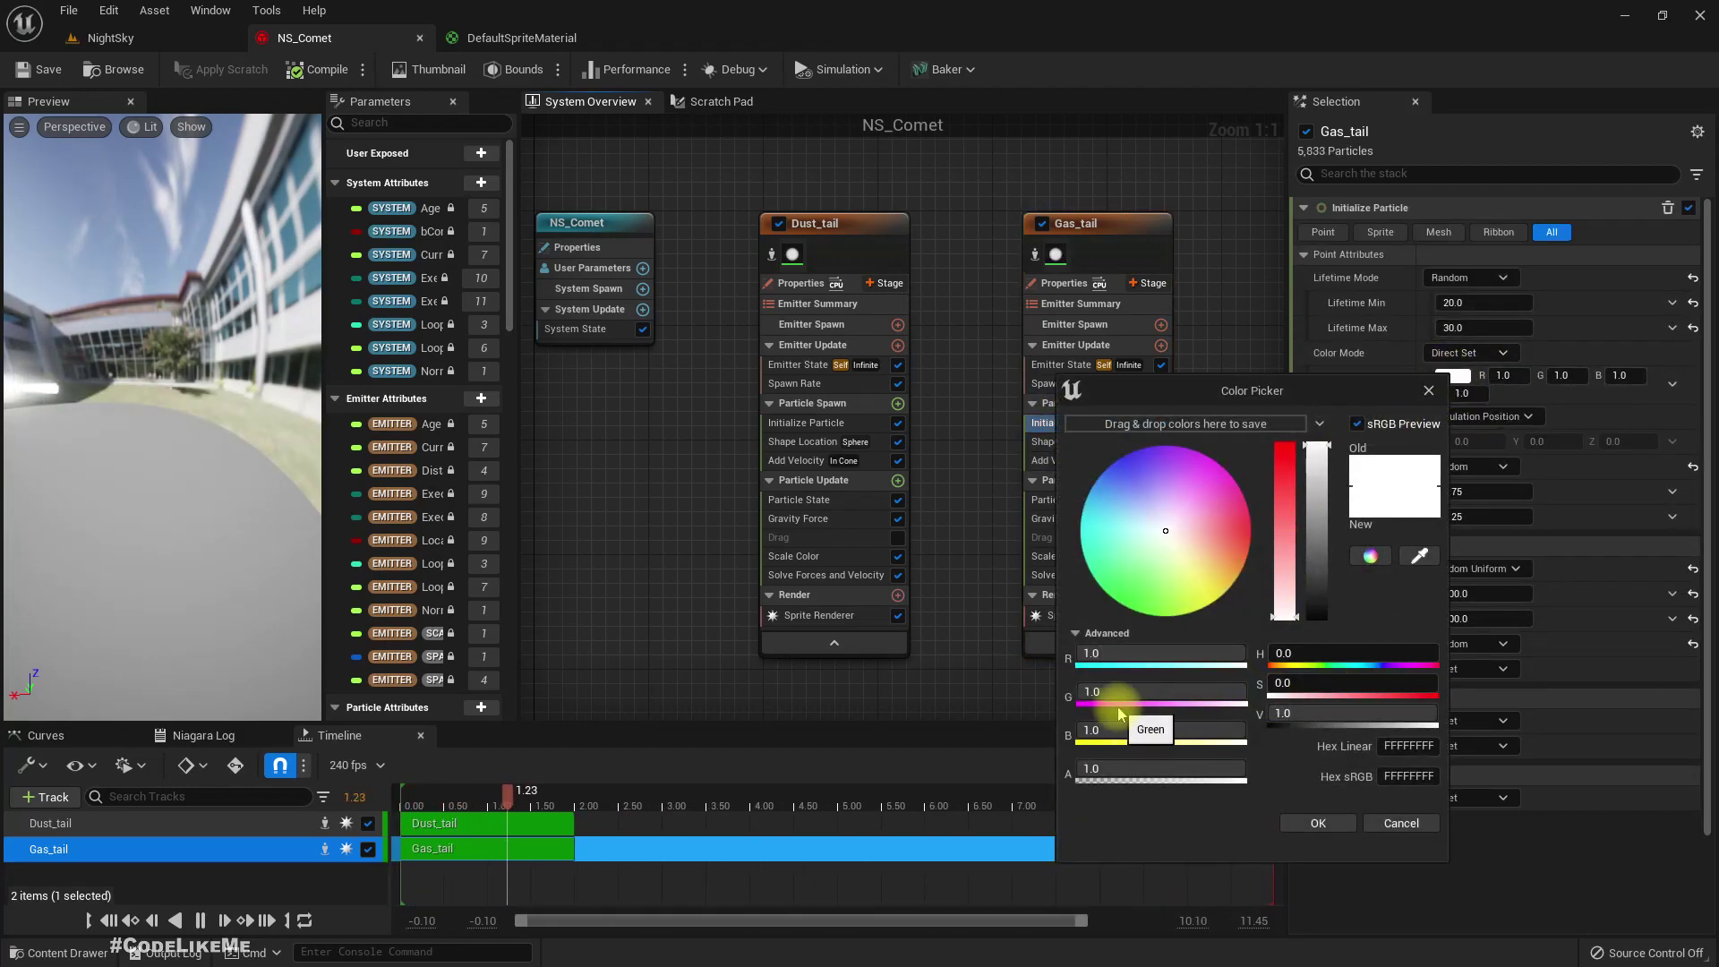
left_click(1140, 648)
type("0")
key("Tab")
type("0")
key("Return")
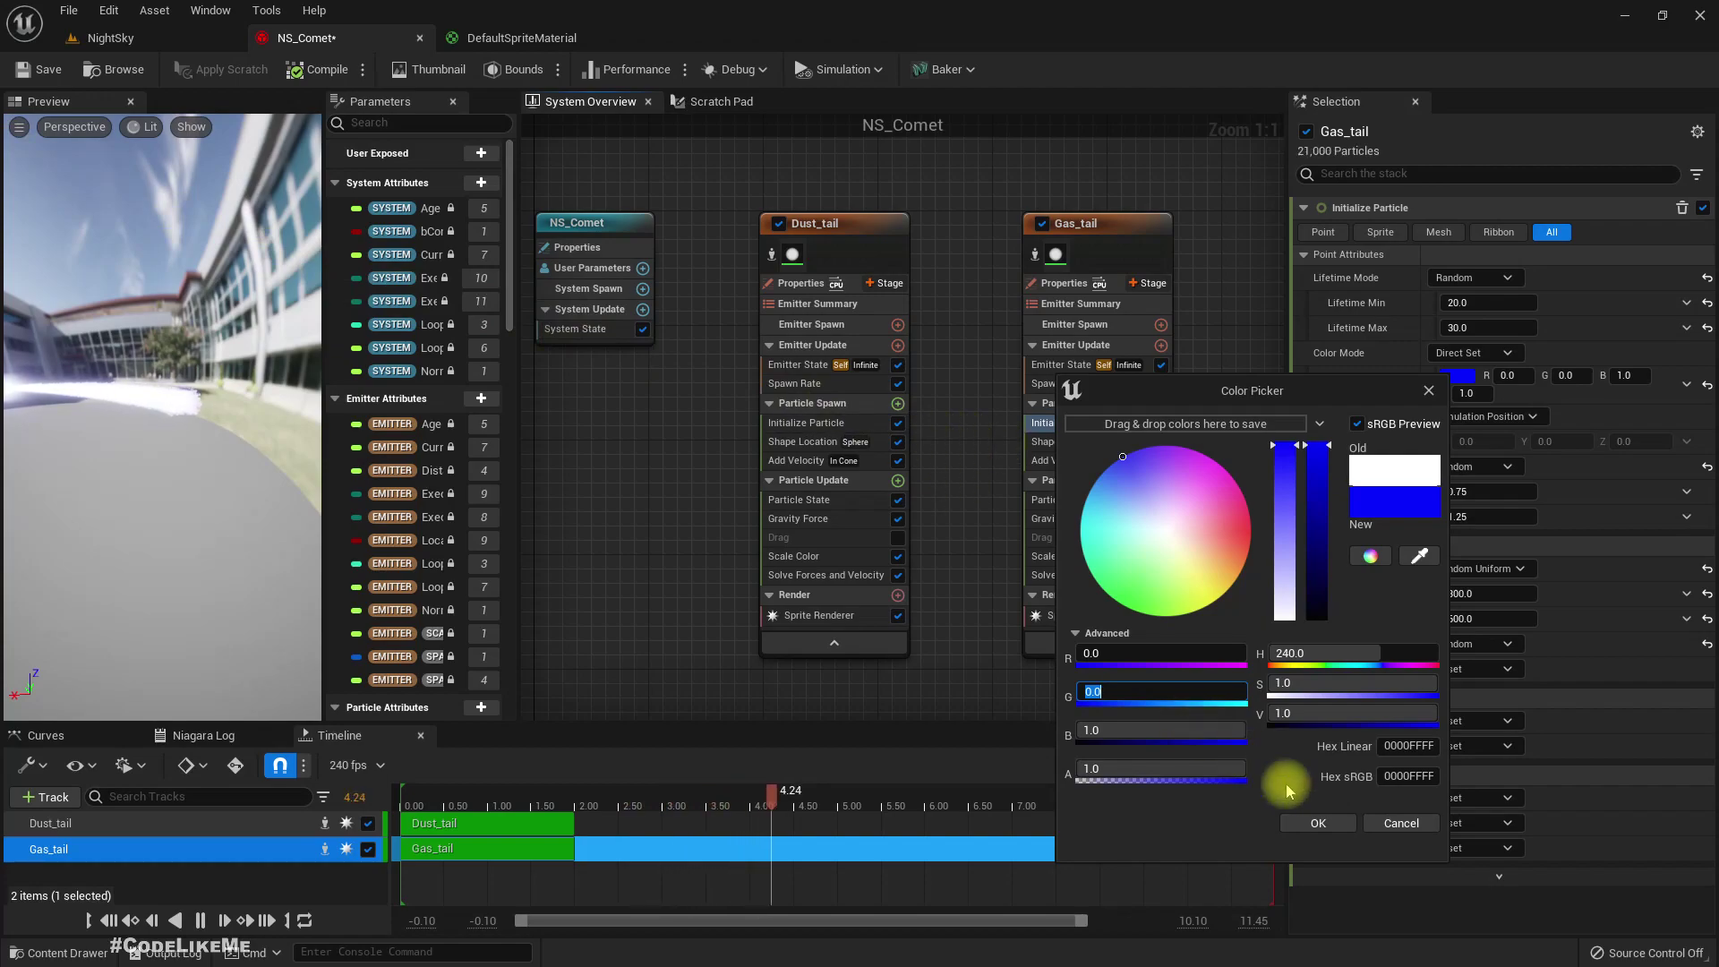
left_click(1318, 823)
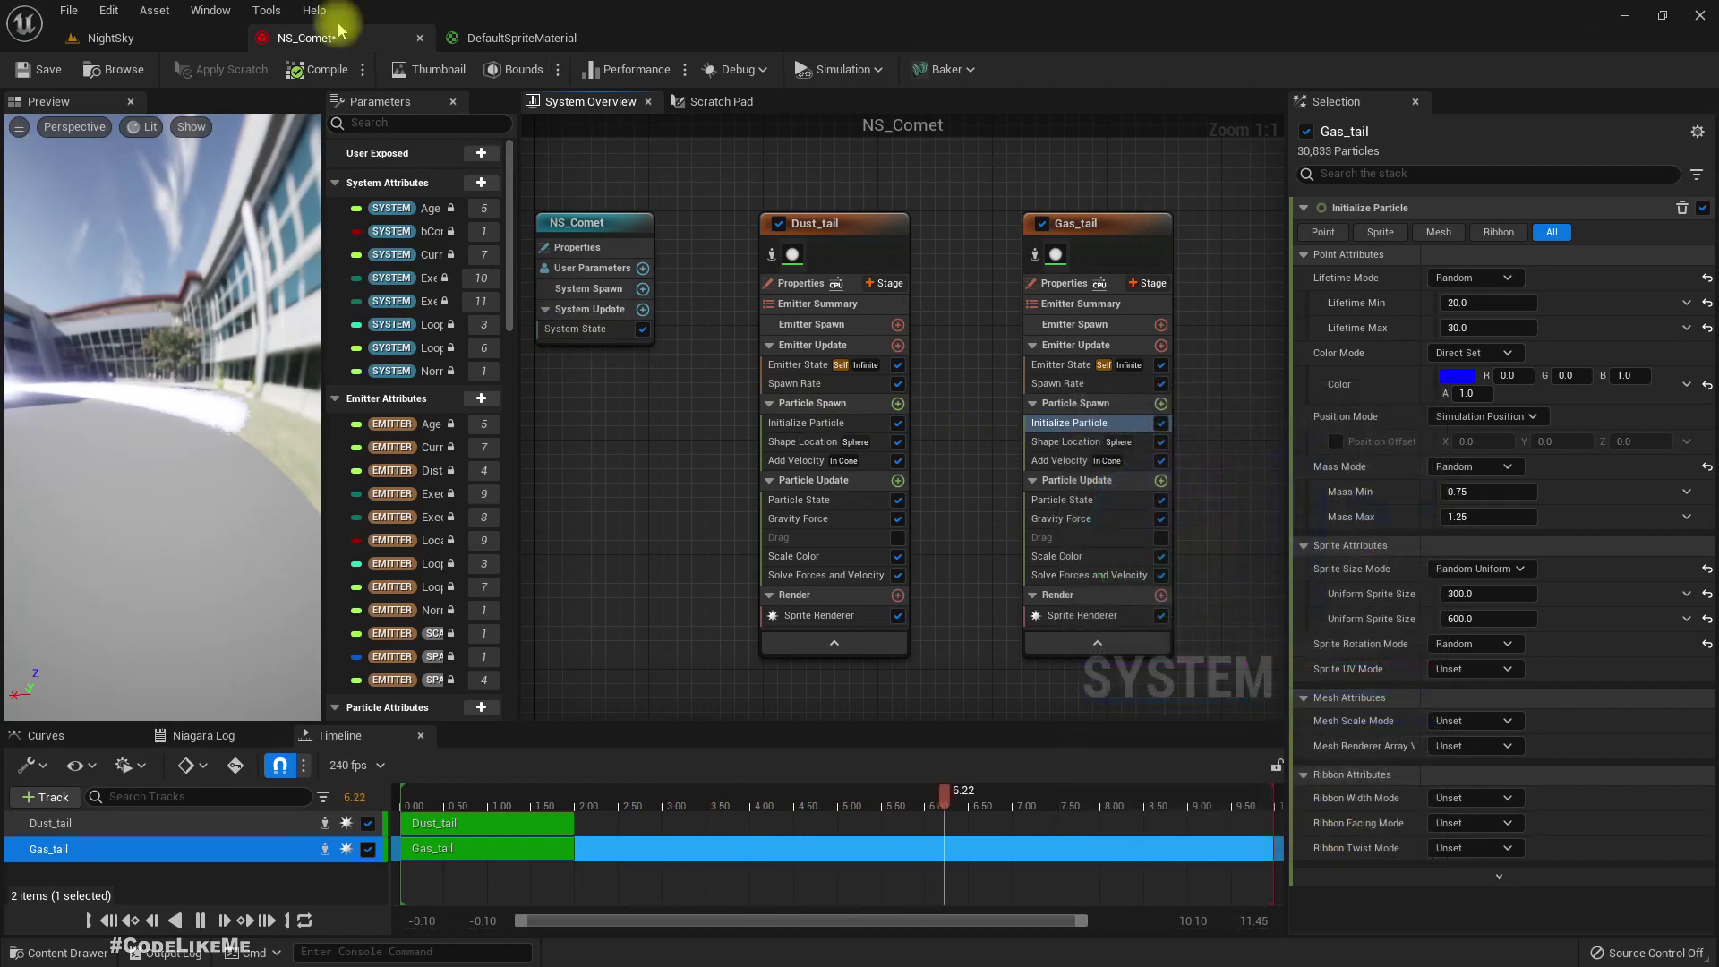
left_click(146, 36)
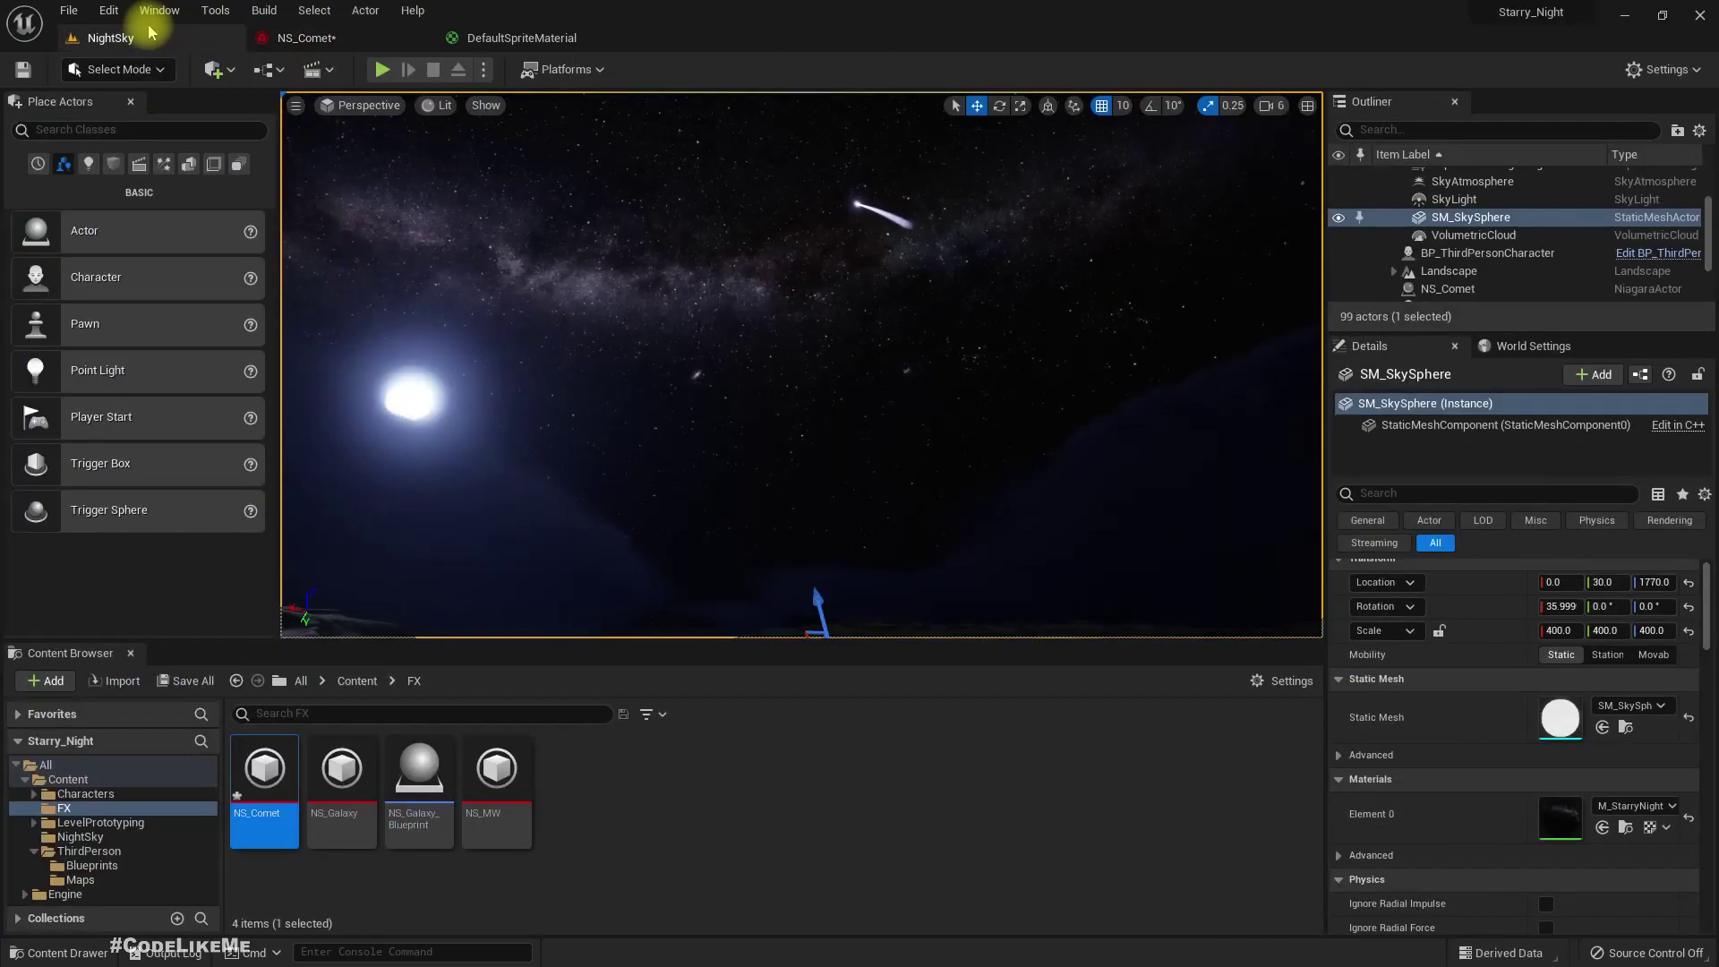
Step: Disable the Gas_tail emitter's Gravity Force module and check how the two tails separate in the NightSky level
left_click(309, 36)
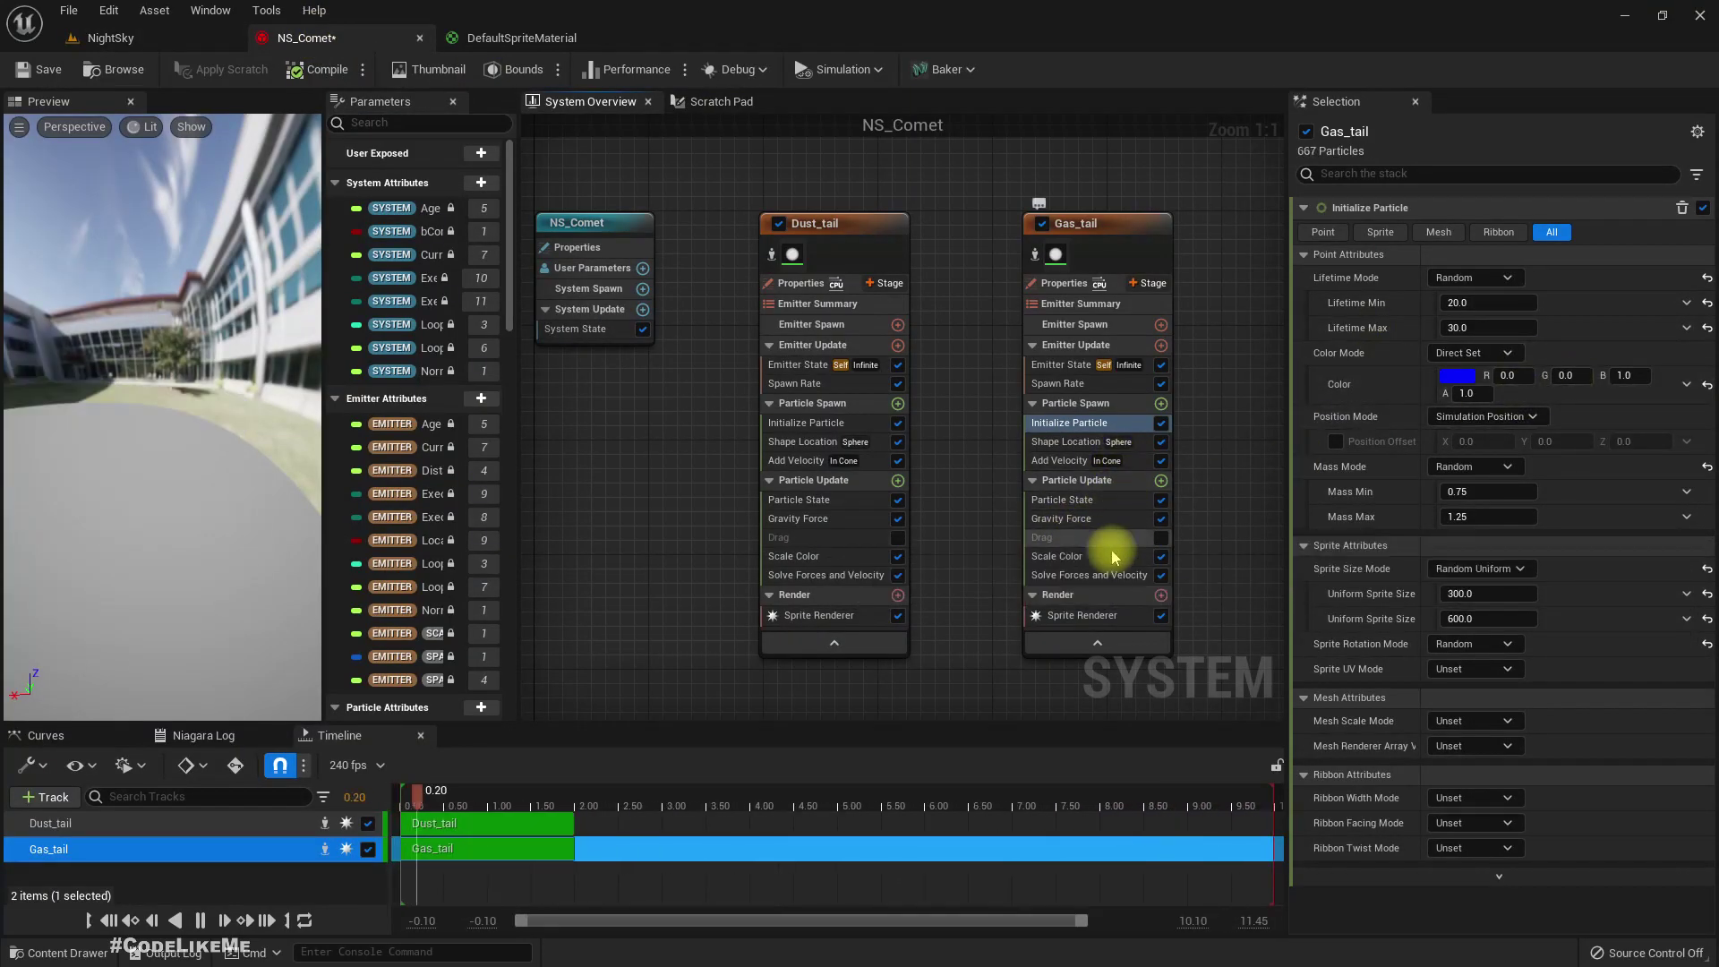
left_click(1075, 519)
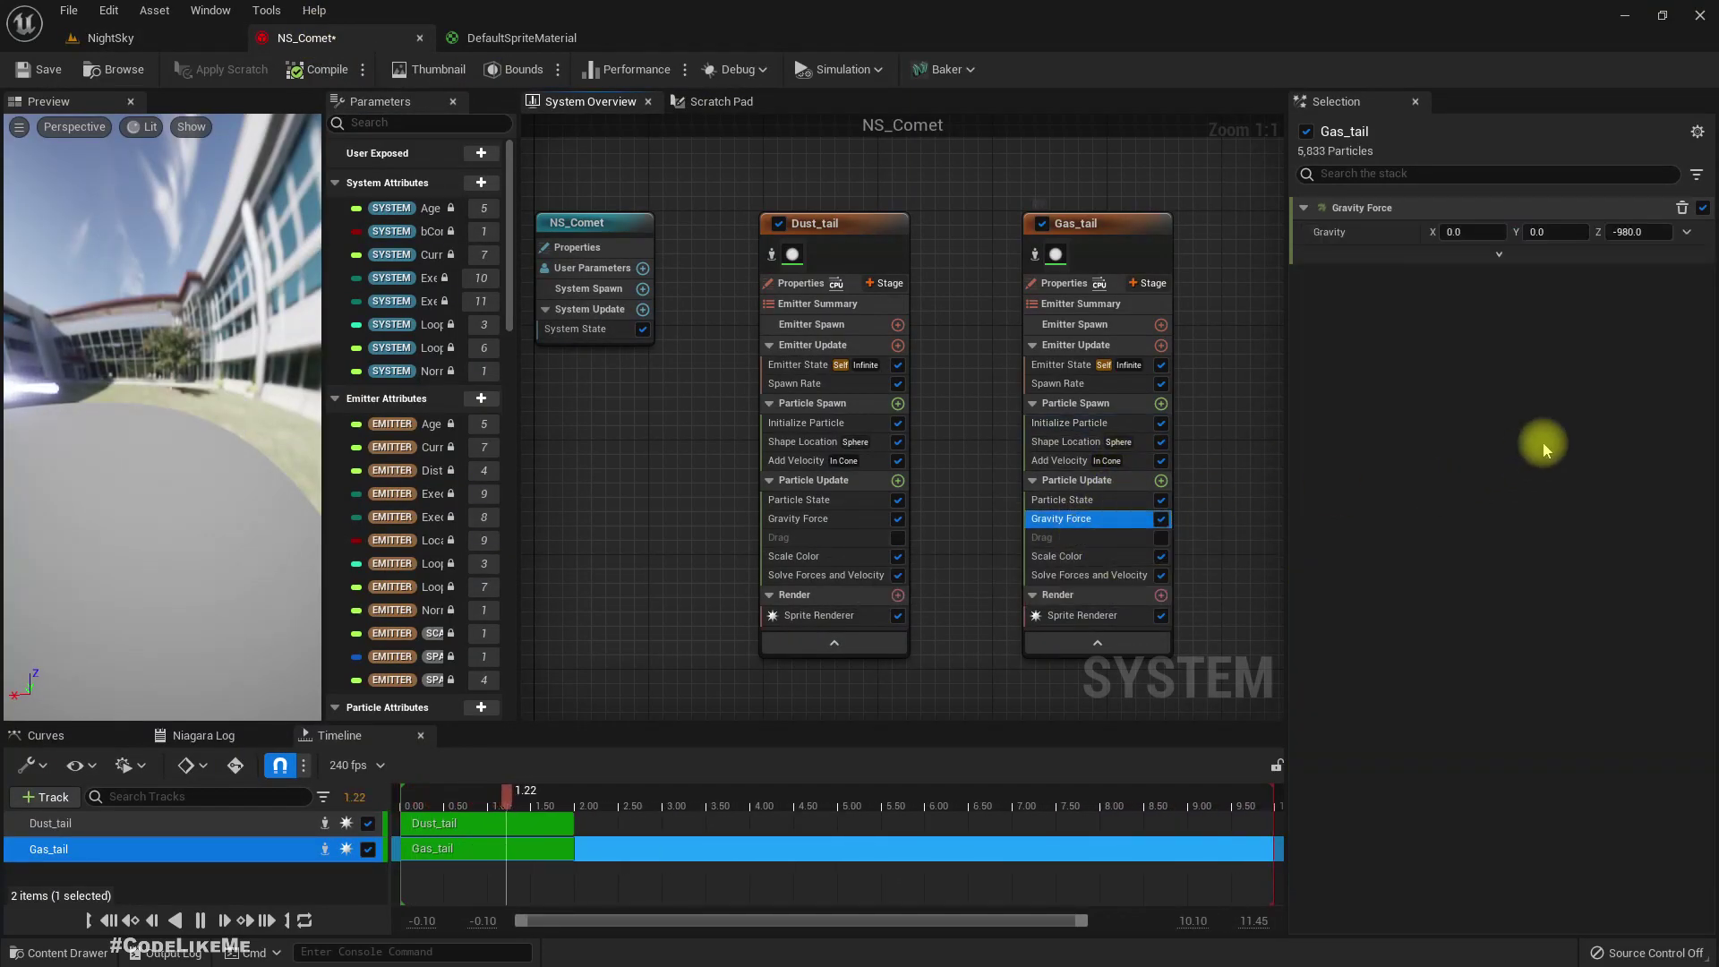
left_click(1641, 232)
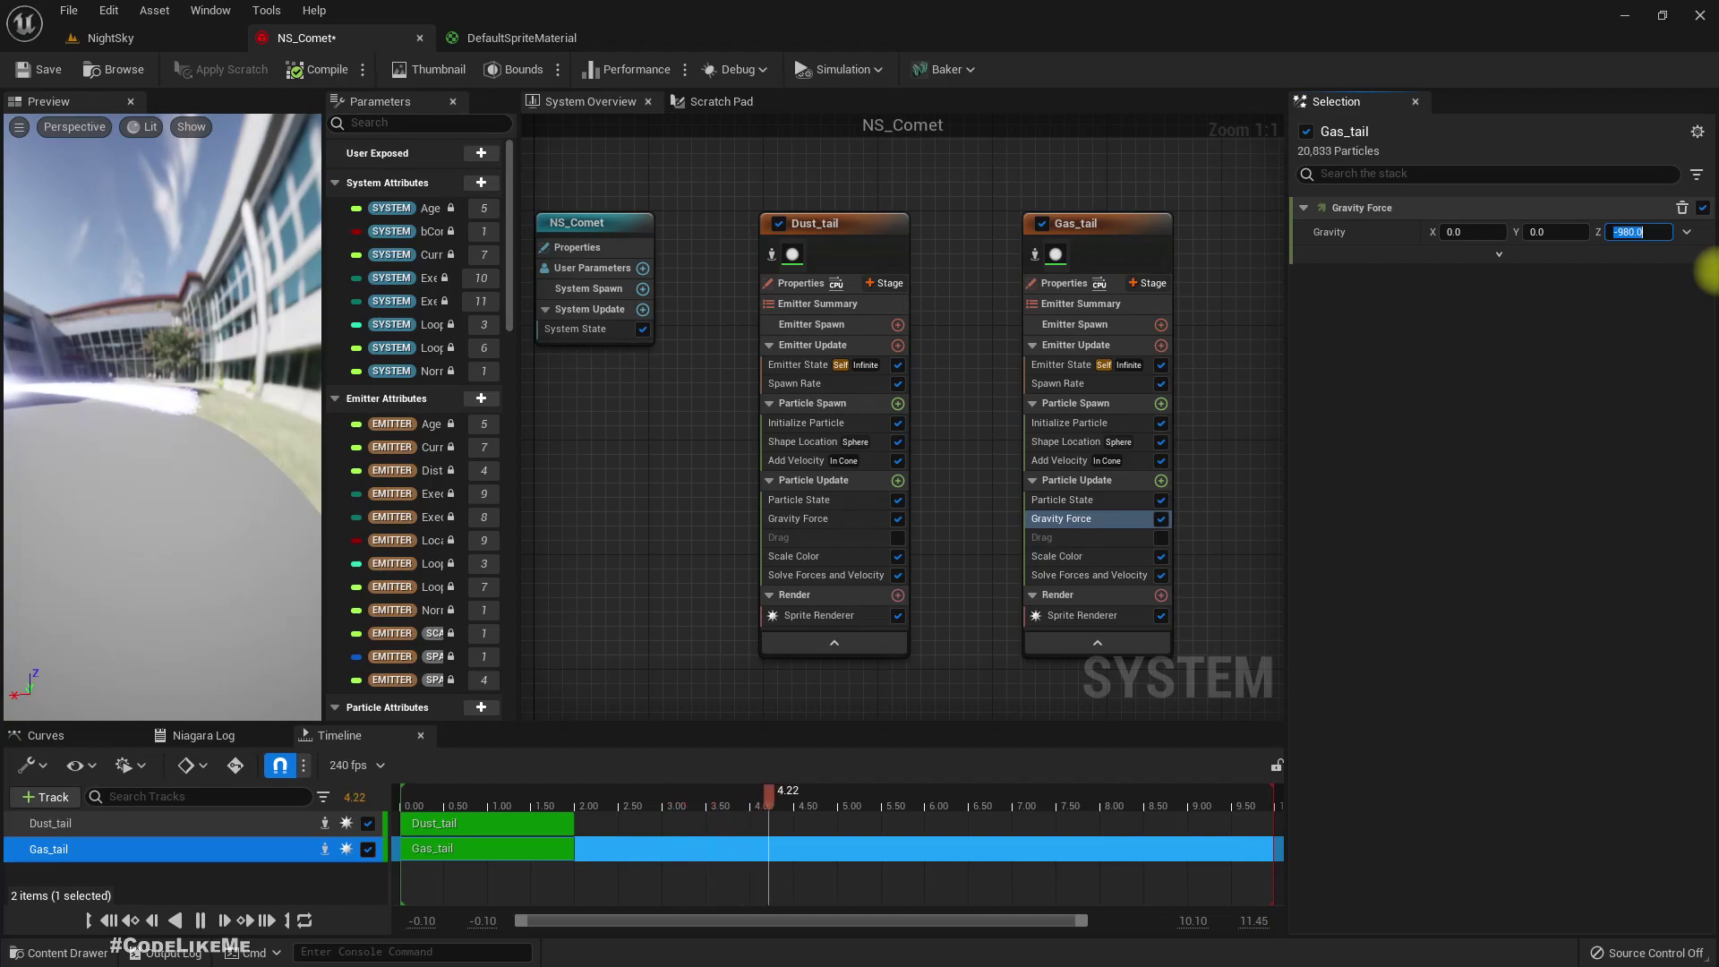
left_click(1161, 519)
left_click(125, 39)
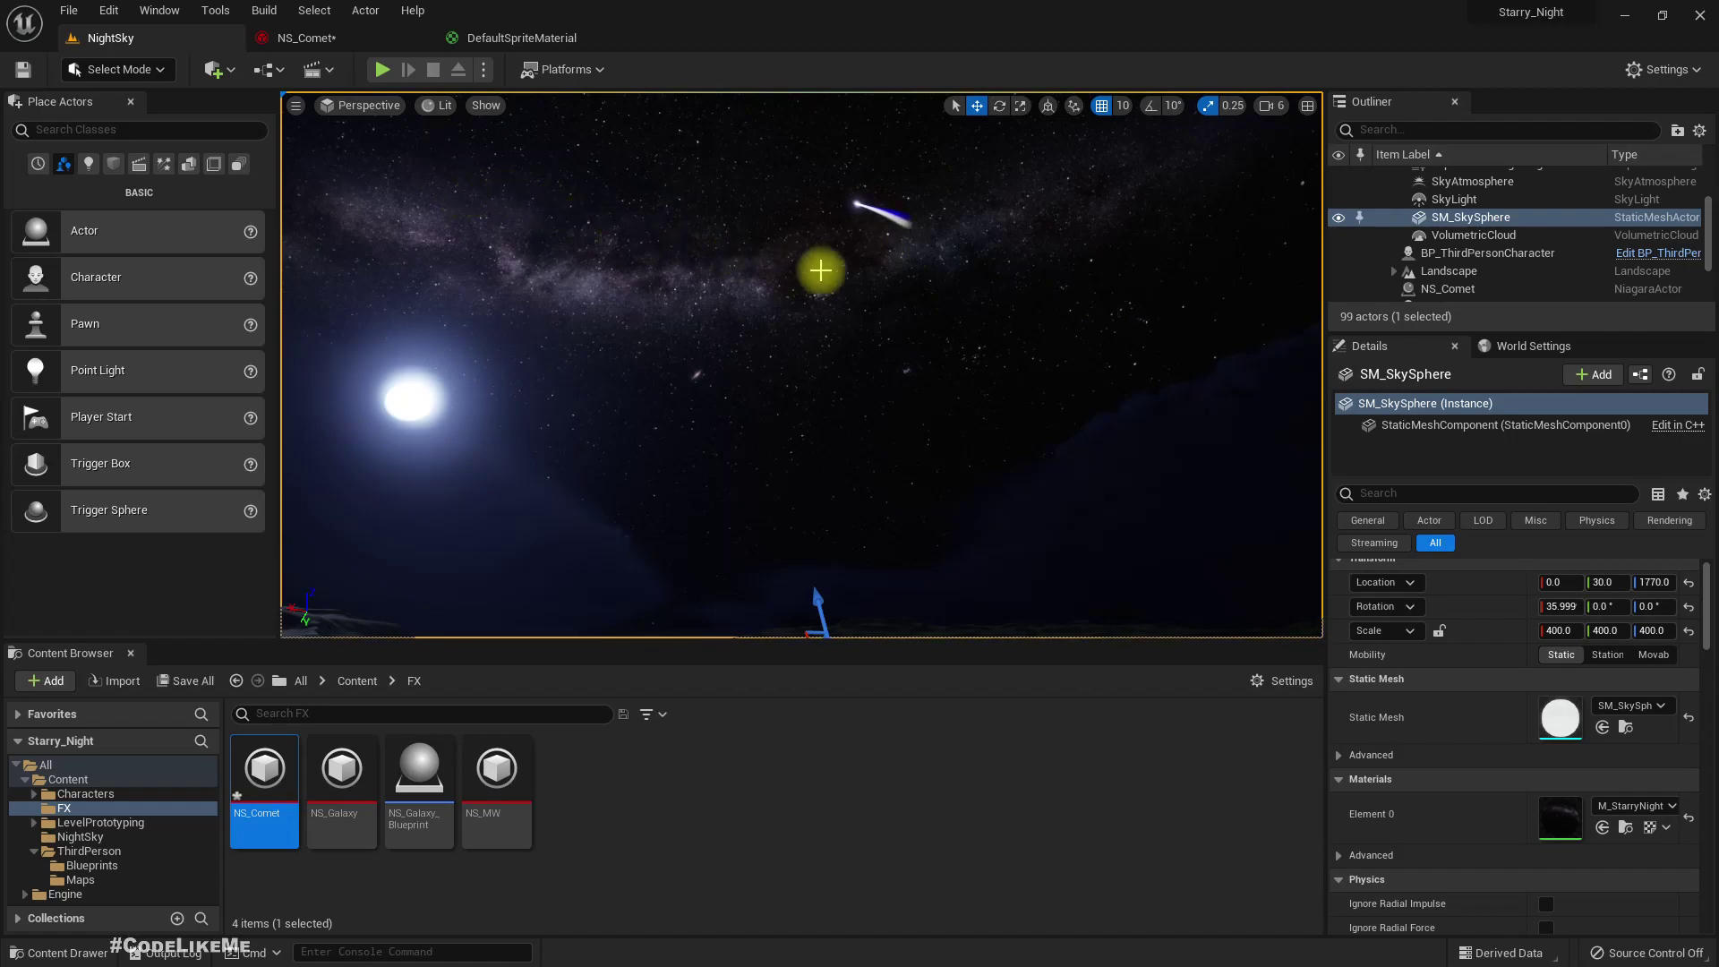
right_click_drag(802, 365, 760, 367)
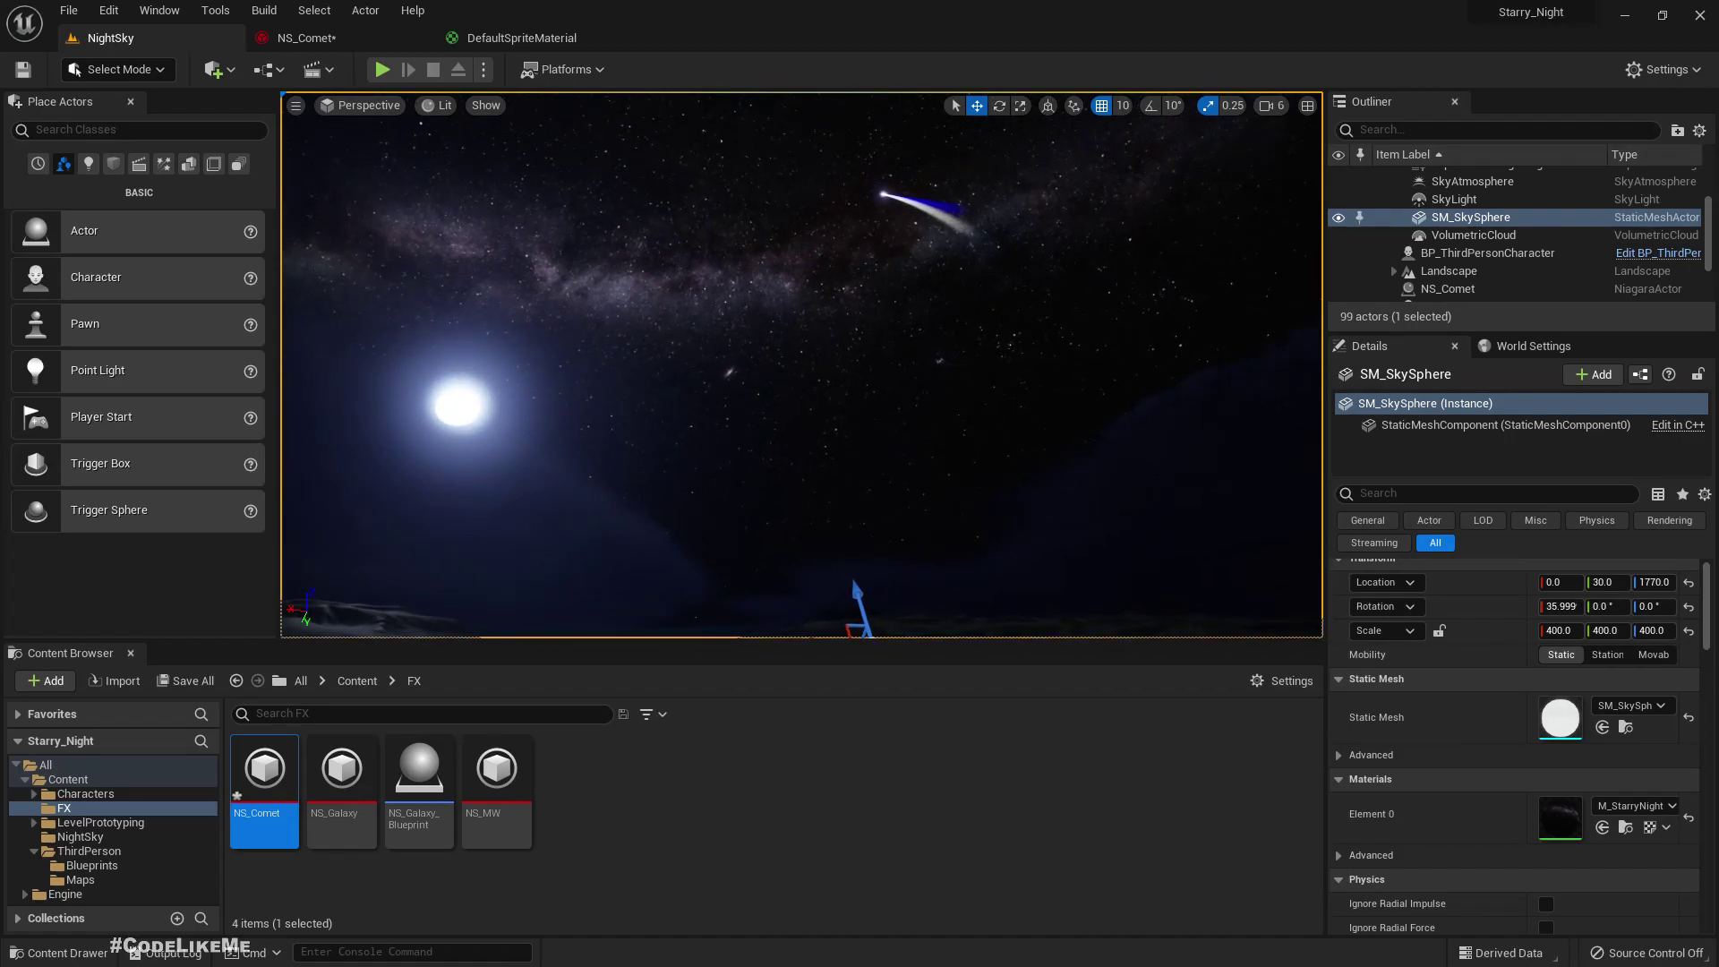
right_click_drag(801, 365, 891, 378)
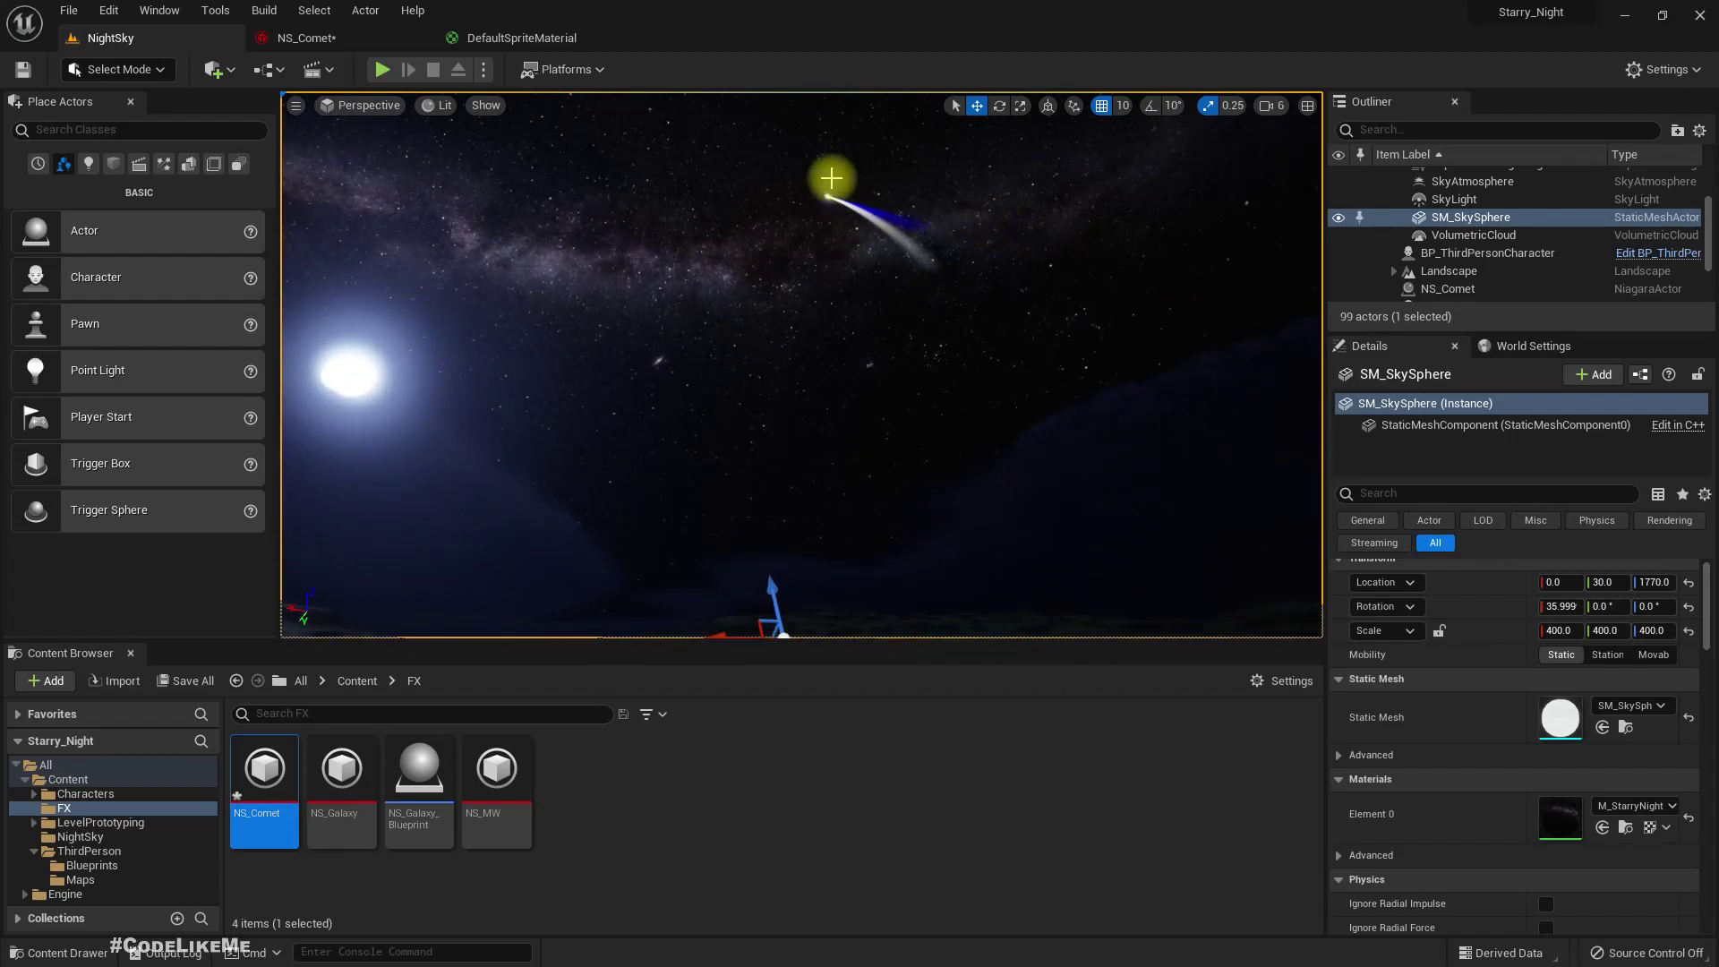
Step: Enable Gas_tail's Gravity Force module with a Z value of 500 and check the tails in the level
left_click(322, 38)
left_click(1088, 522)
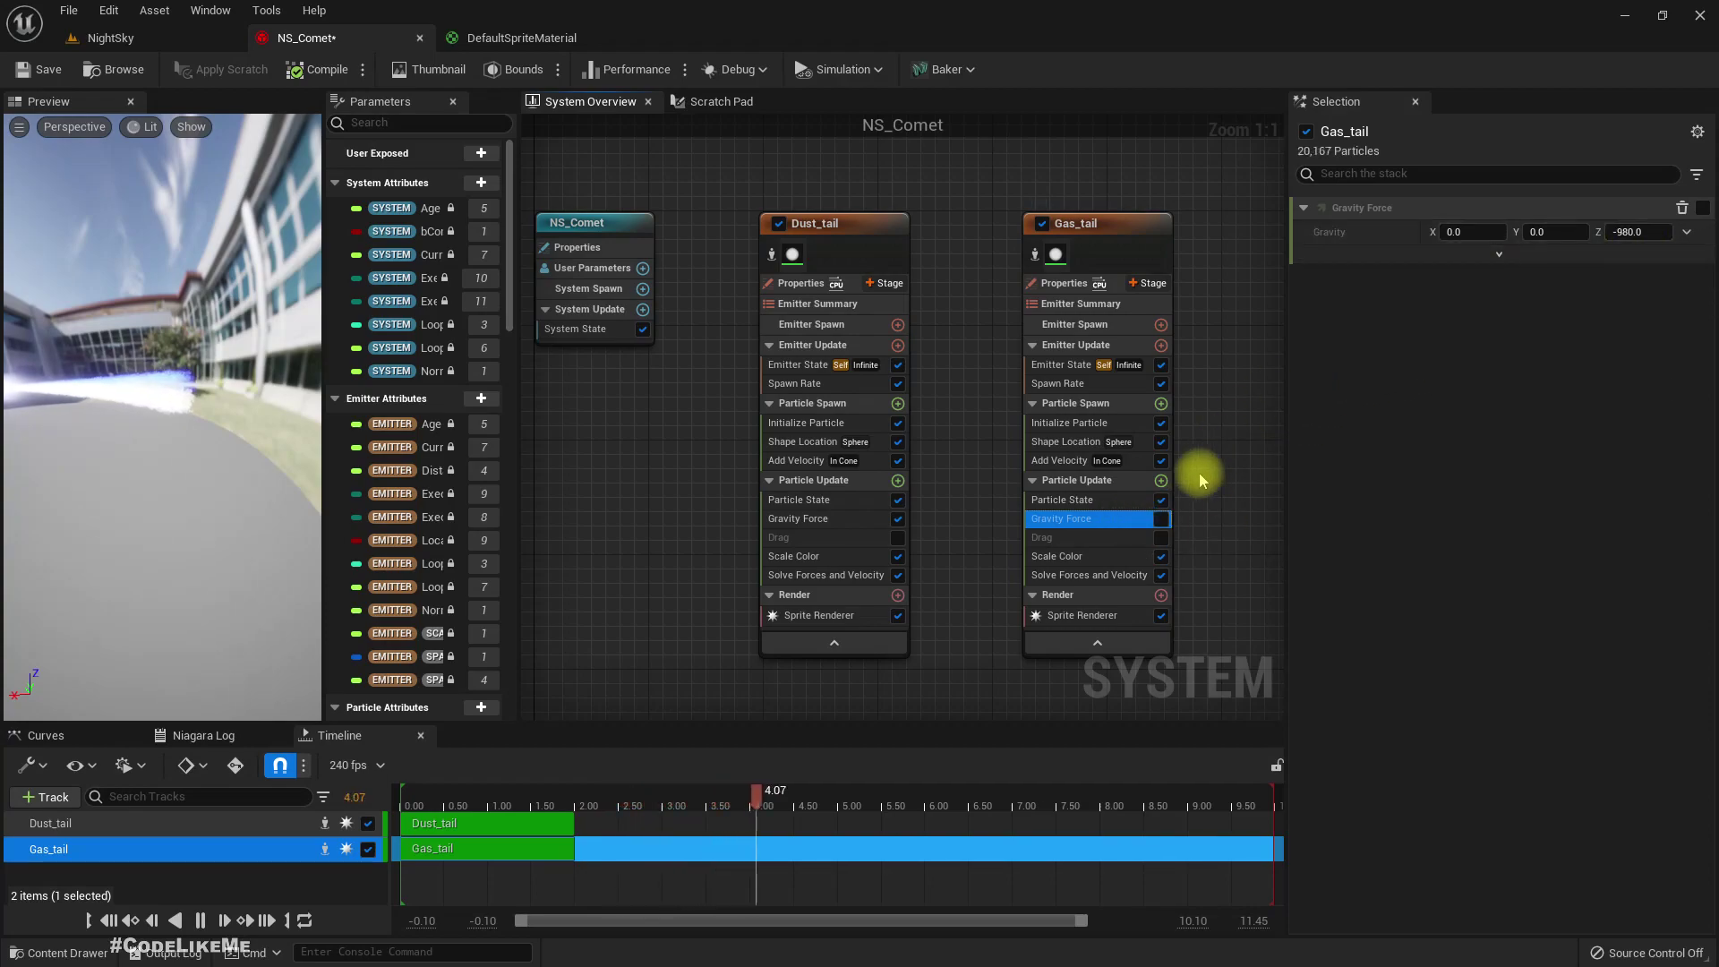
left_click(1162, 519)
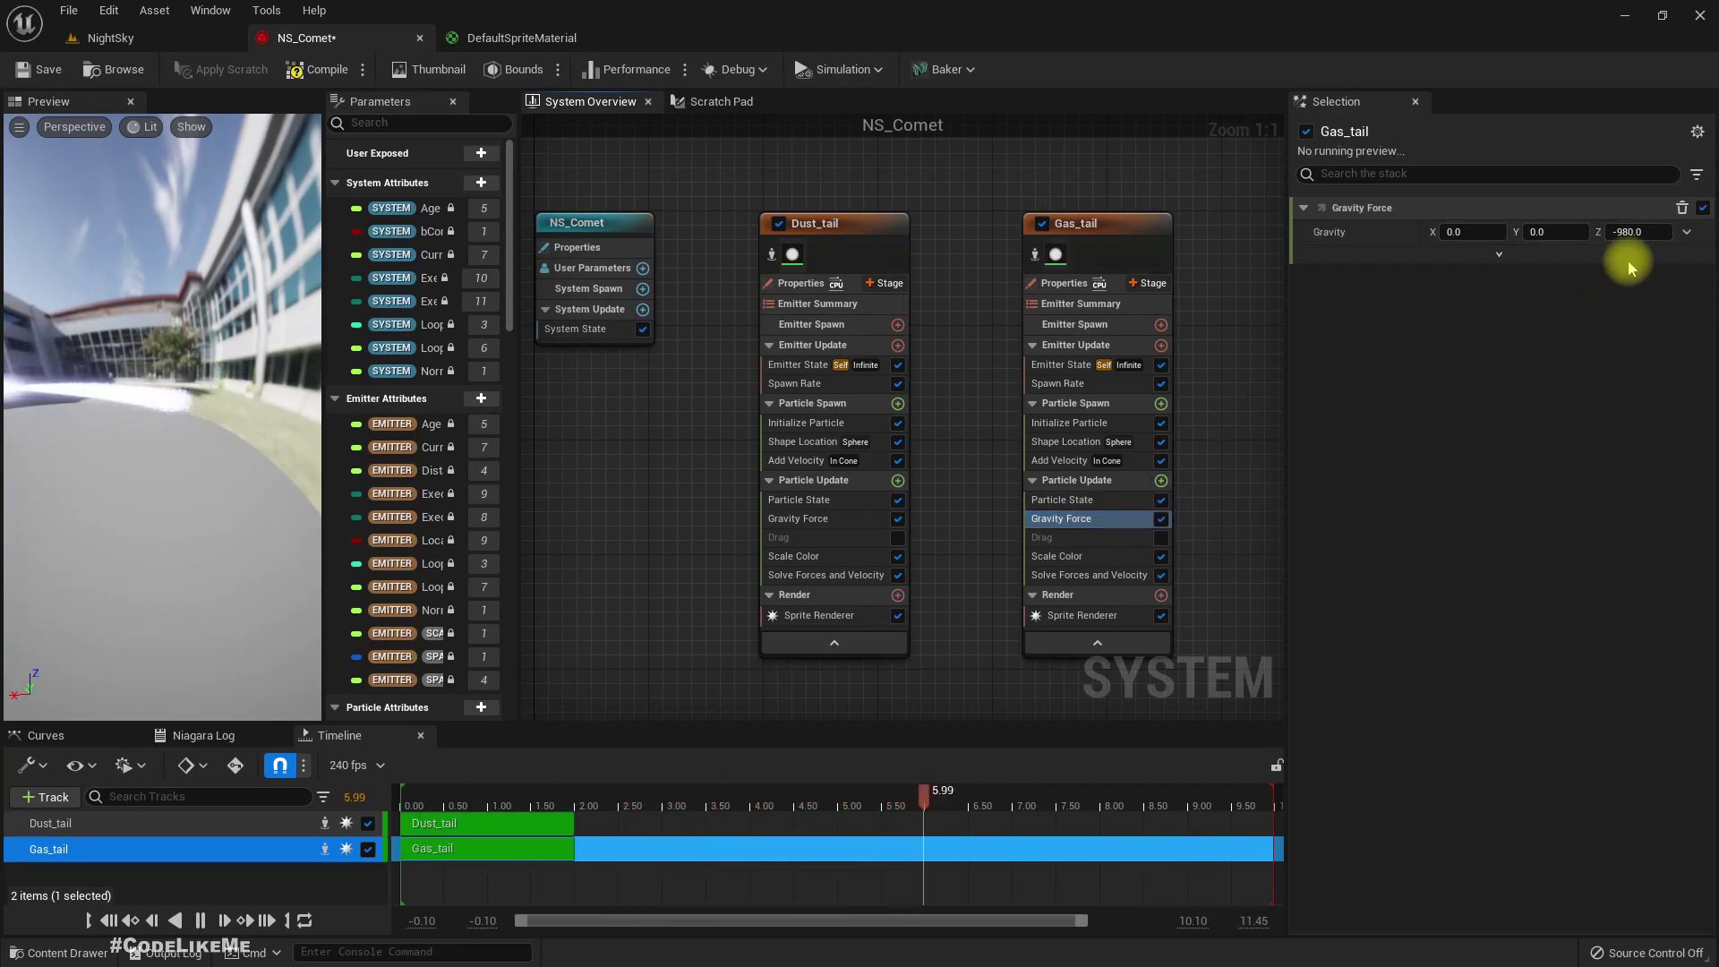
left_click(1638, 232)
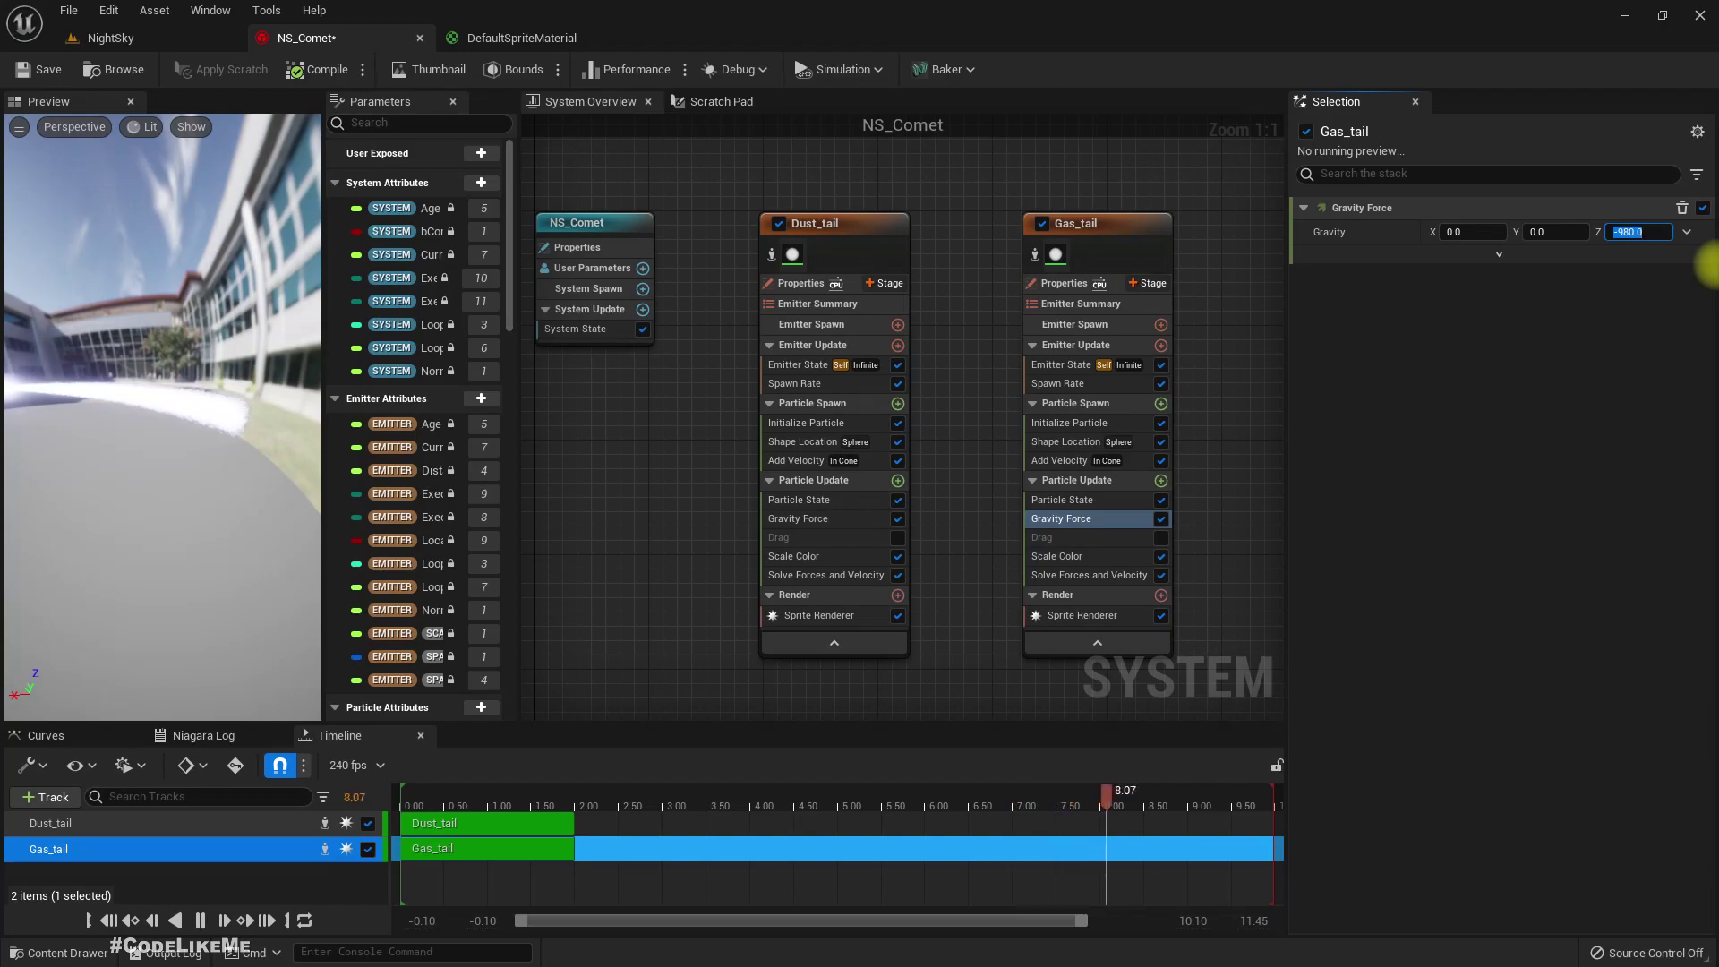
type("500")
key("Return")
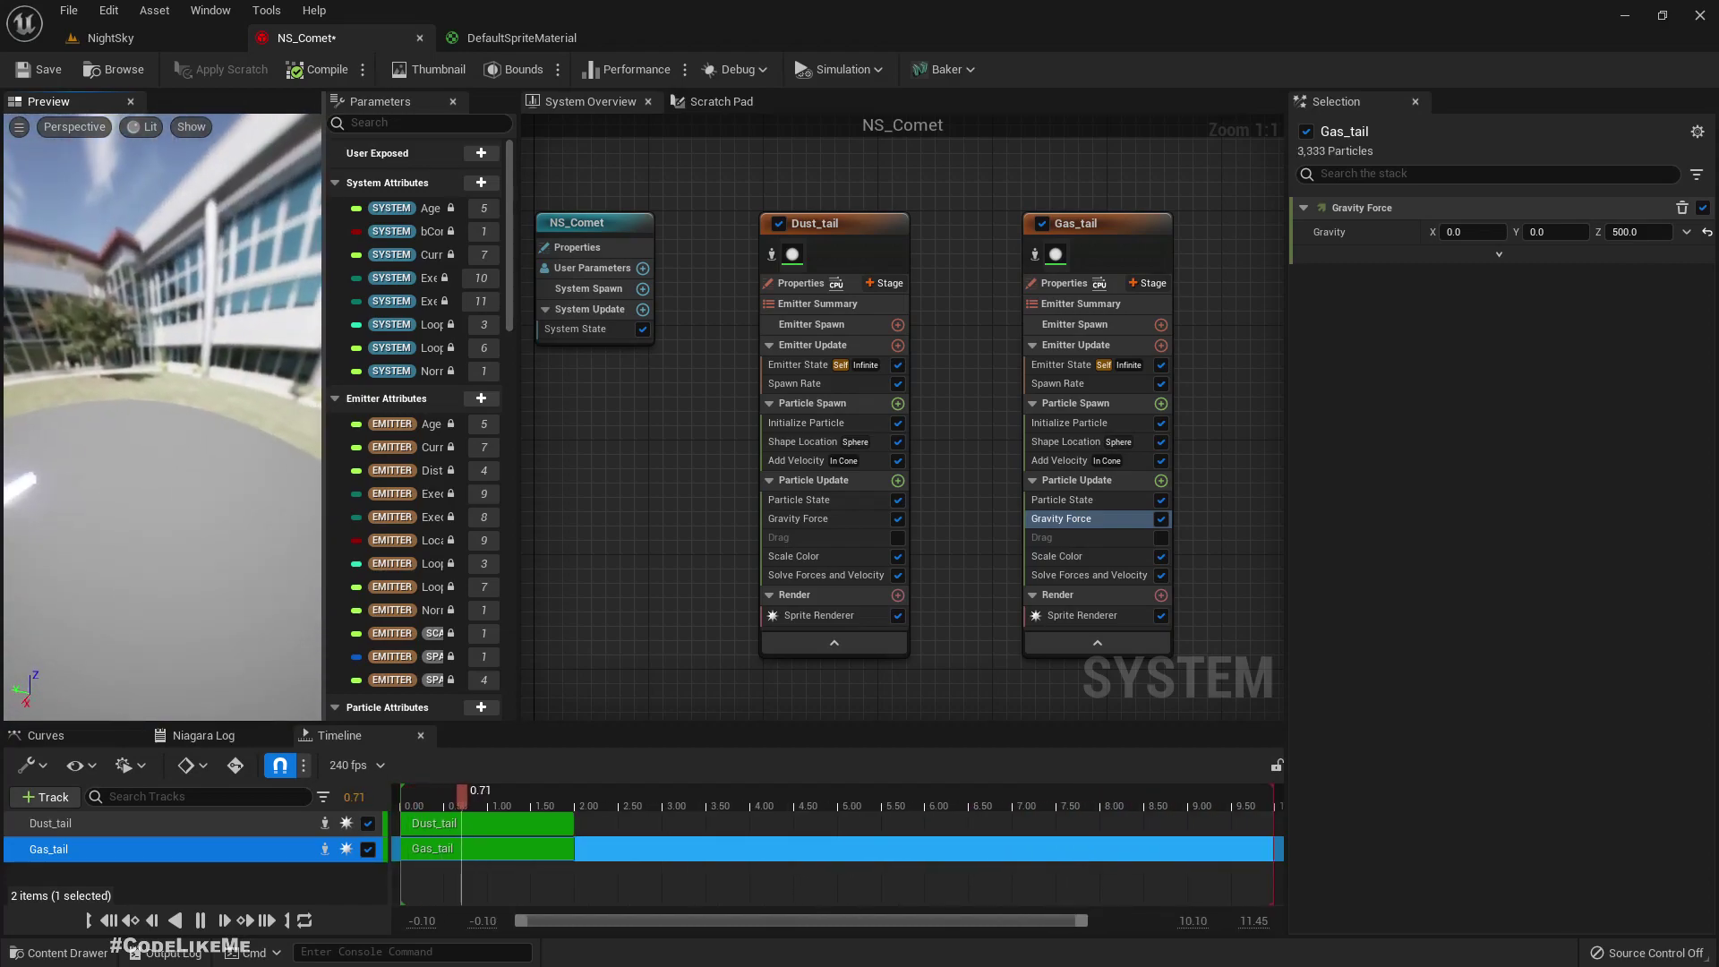
left_click(111, 38)
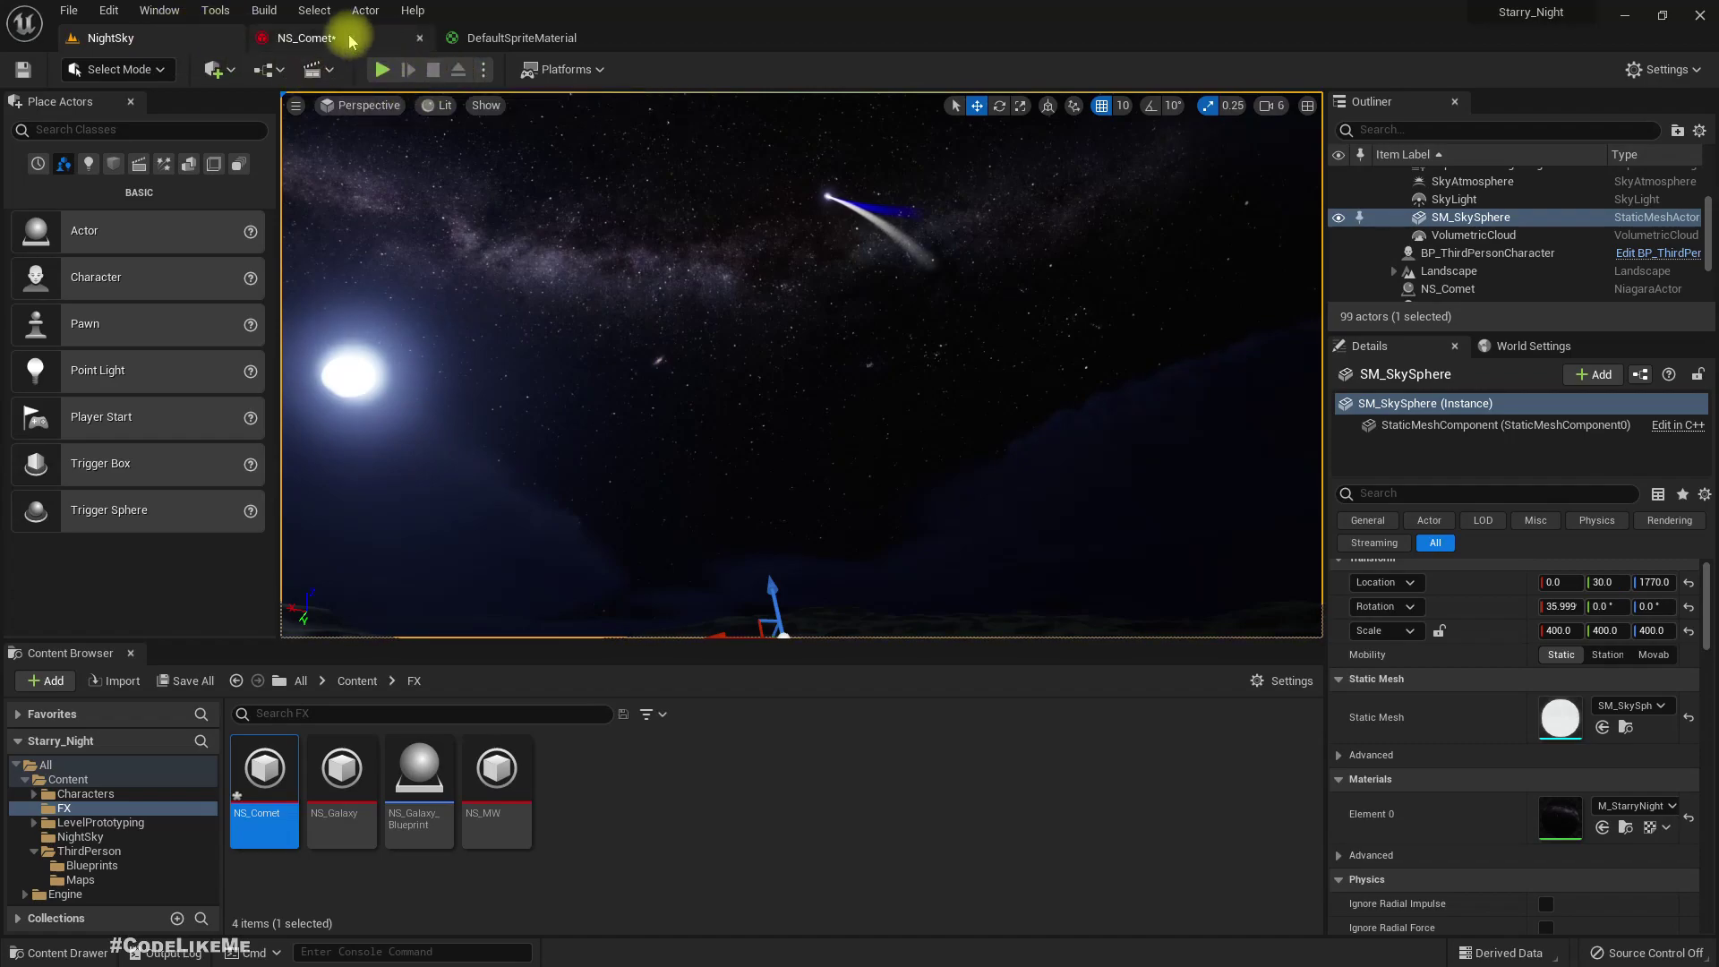
Step: Change Gas_tail's Initialize Particle color to a lighter blue with R 0, G 0.325629 and B 1, and check the comet in the level
left_click(303, 37)
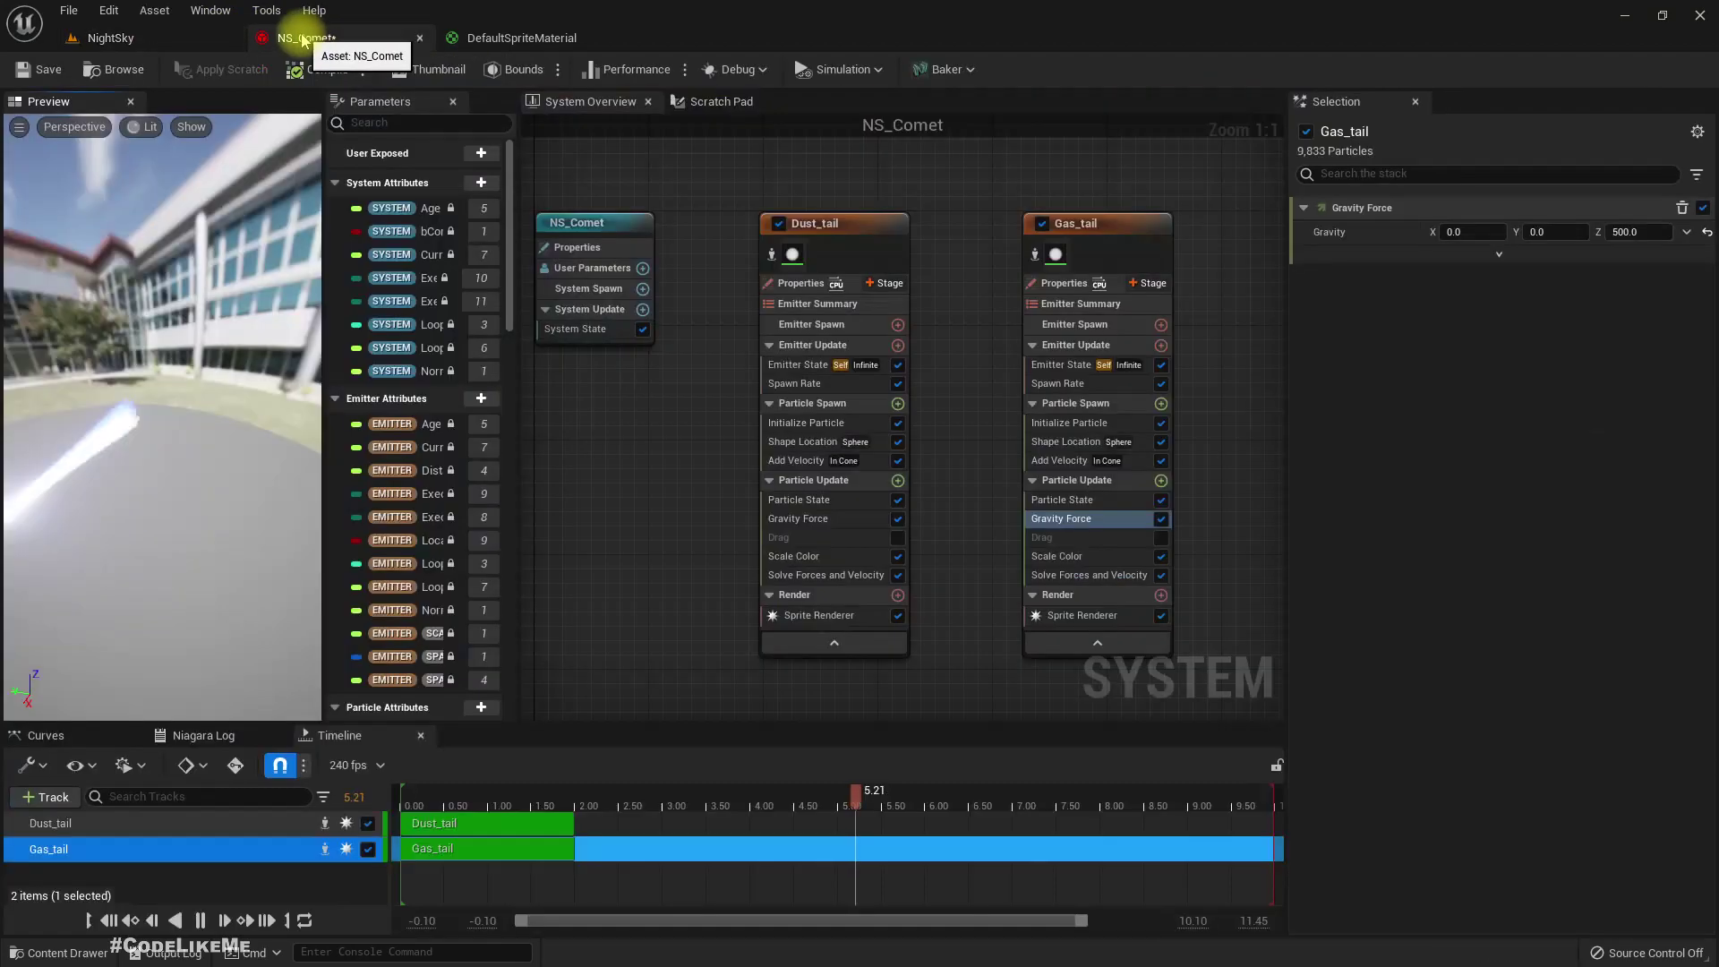
left_click(1053, 427)
left_click(1457, 375)
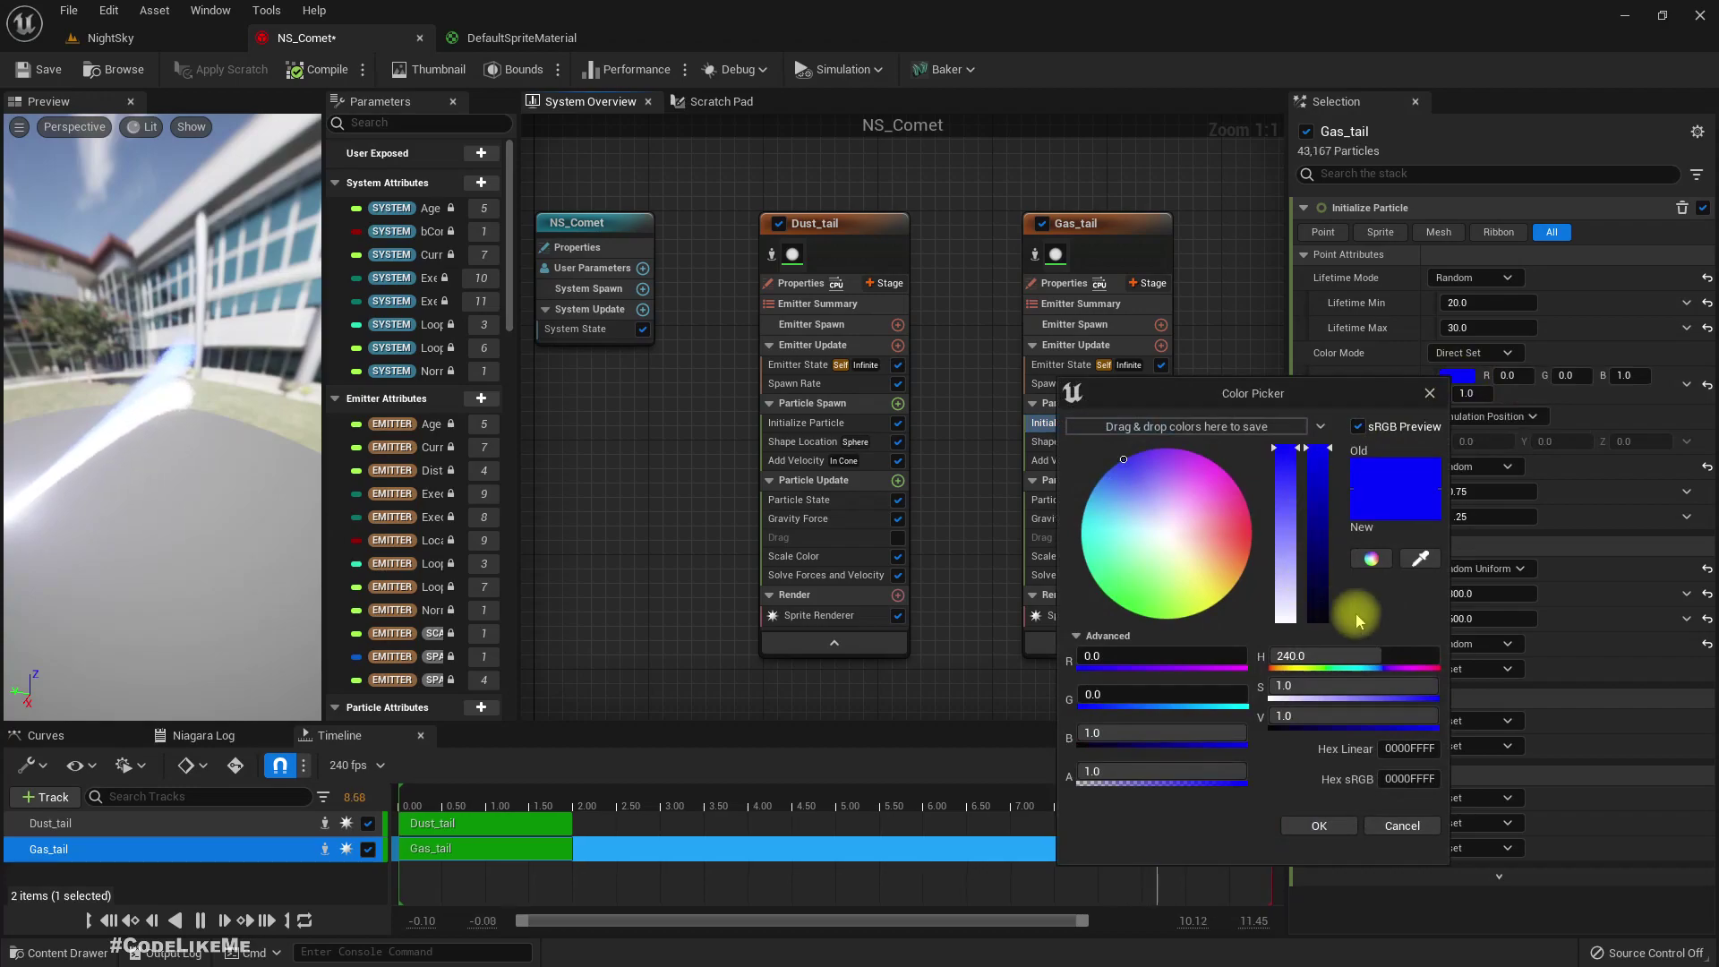
left_click(1132, 496)
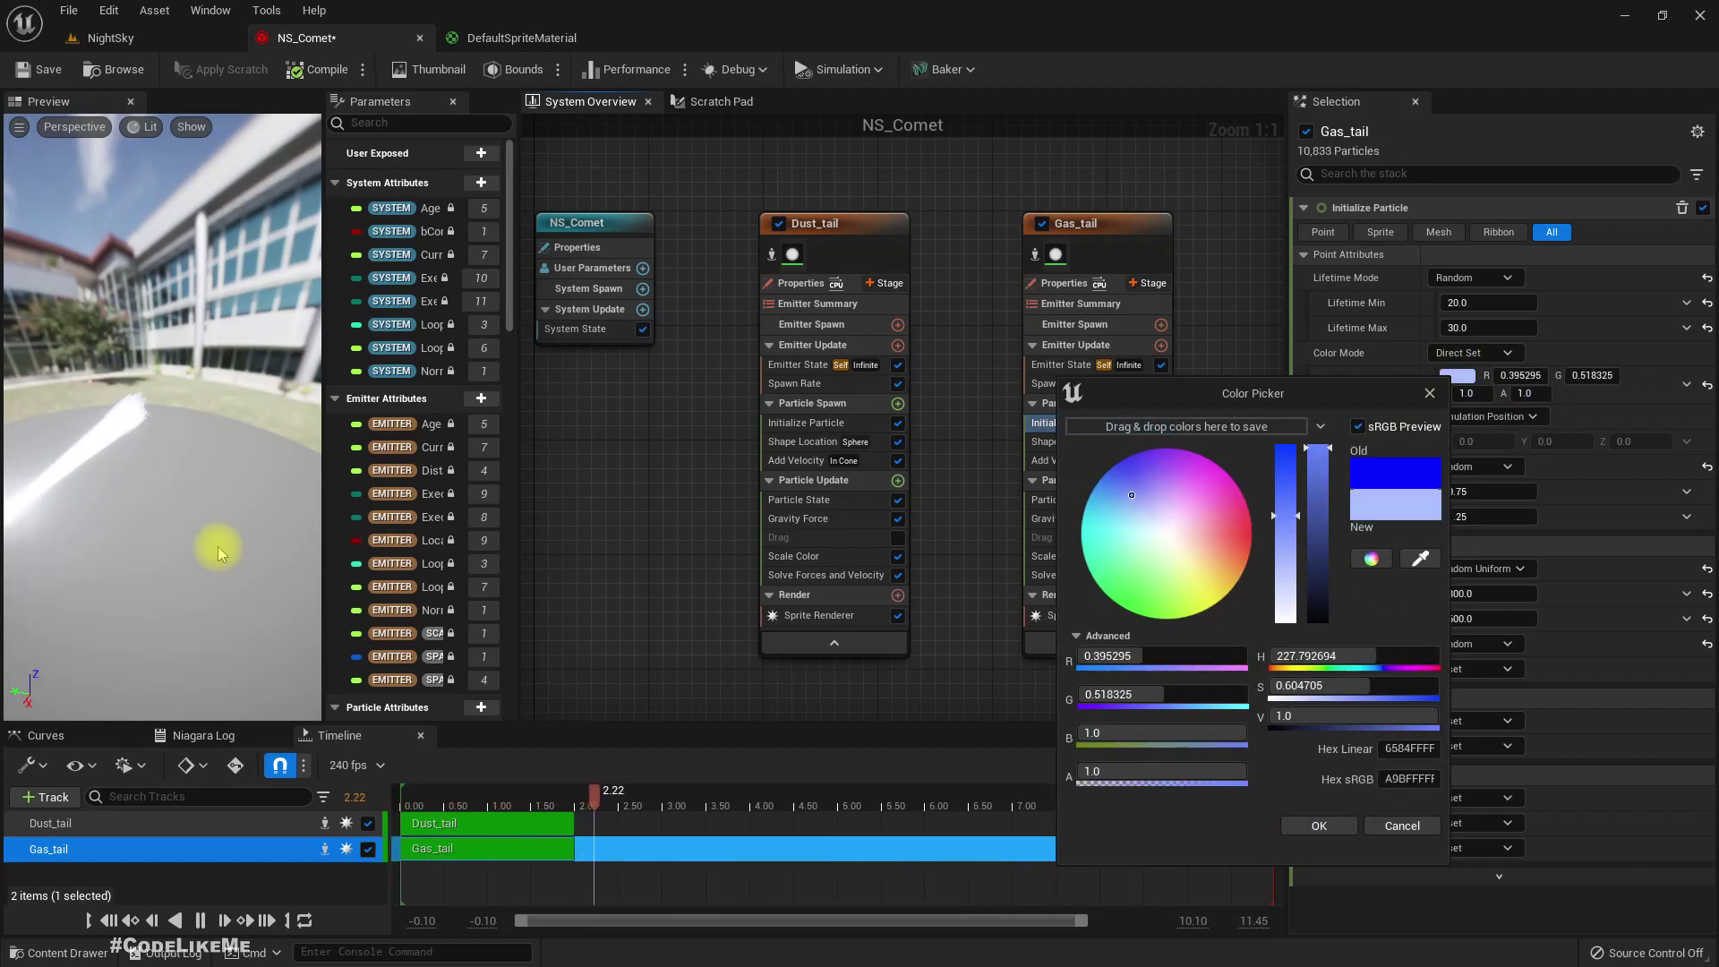
left_click_drag(218, 548, 188, 481)
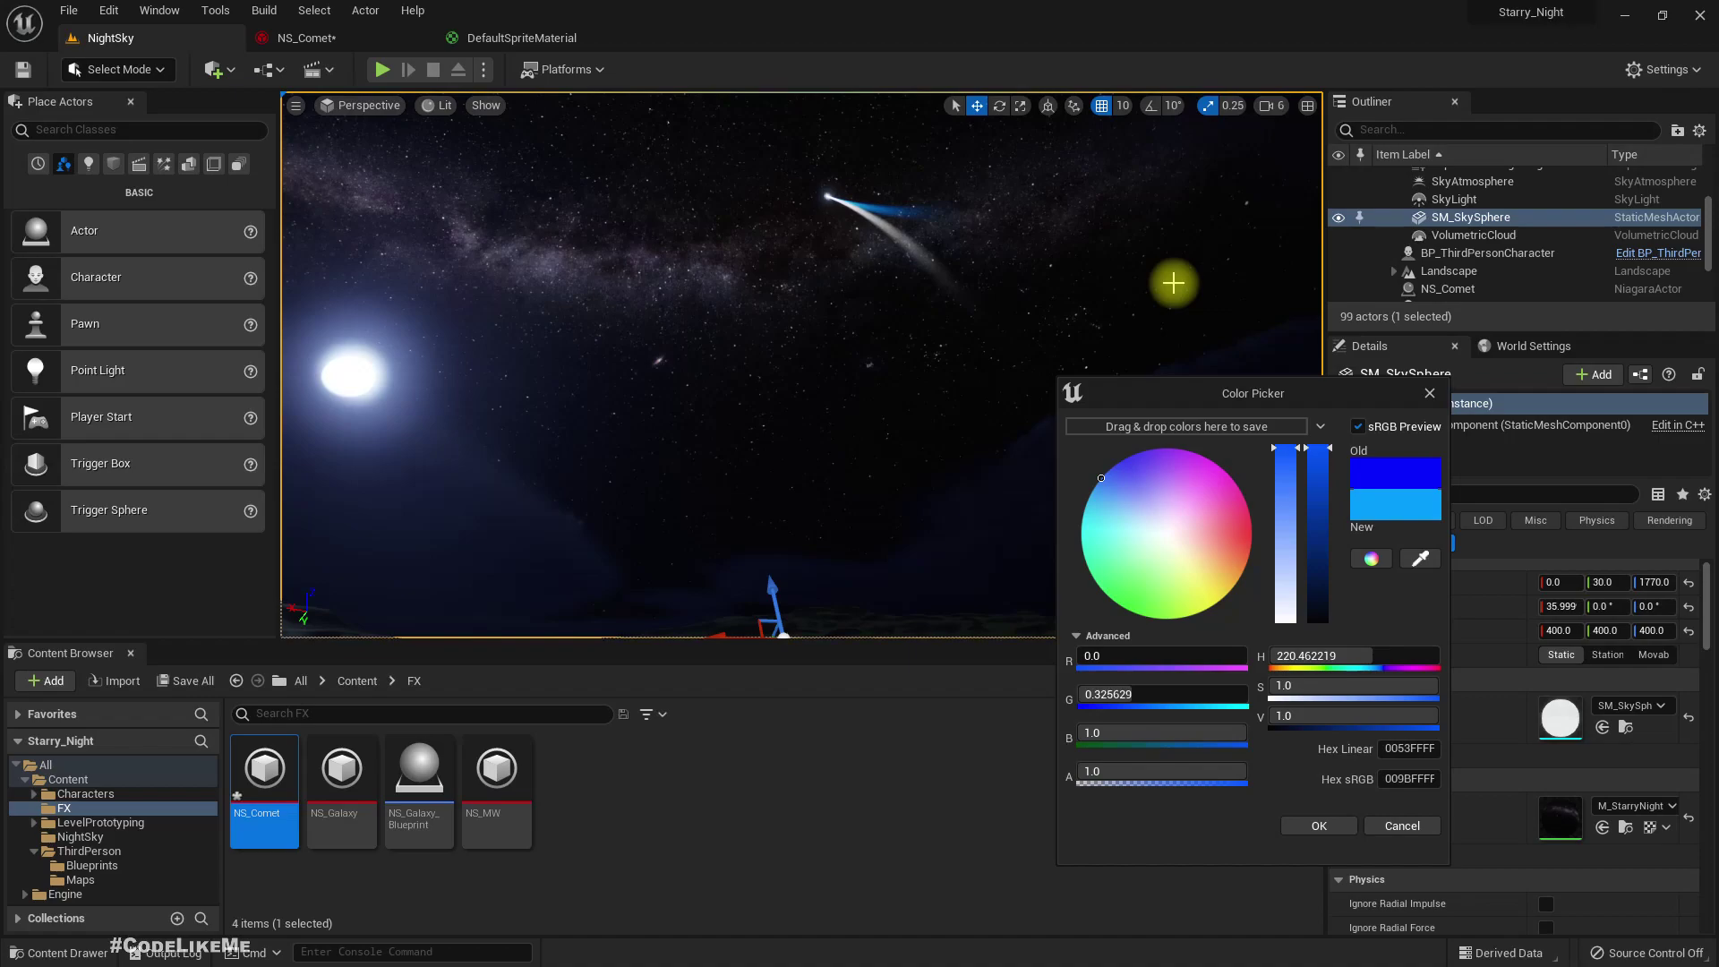
left_click(1319, 825)
right_click_drag(921, 467, 895, 465)
right_click_drag(881, 280, 842, 268)
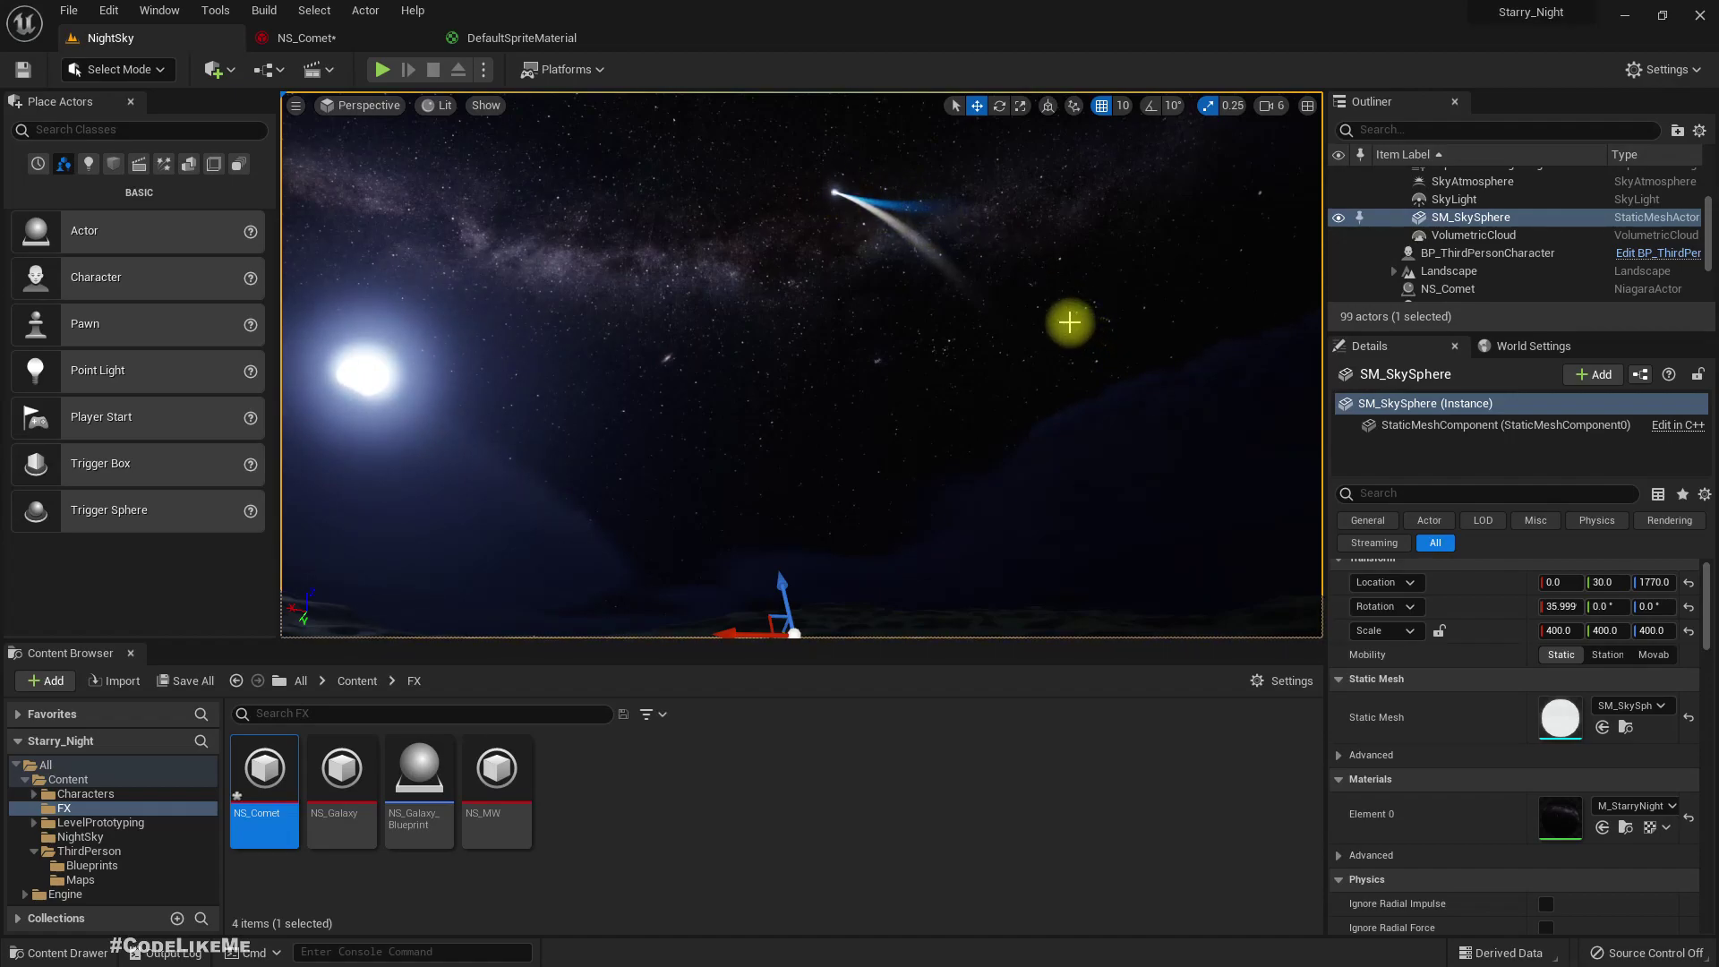
Step: Turn off the Gravity Force module of the light blue Gas_tail emitter and check the comet in the level
left_click(381, 36)
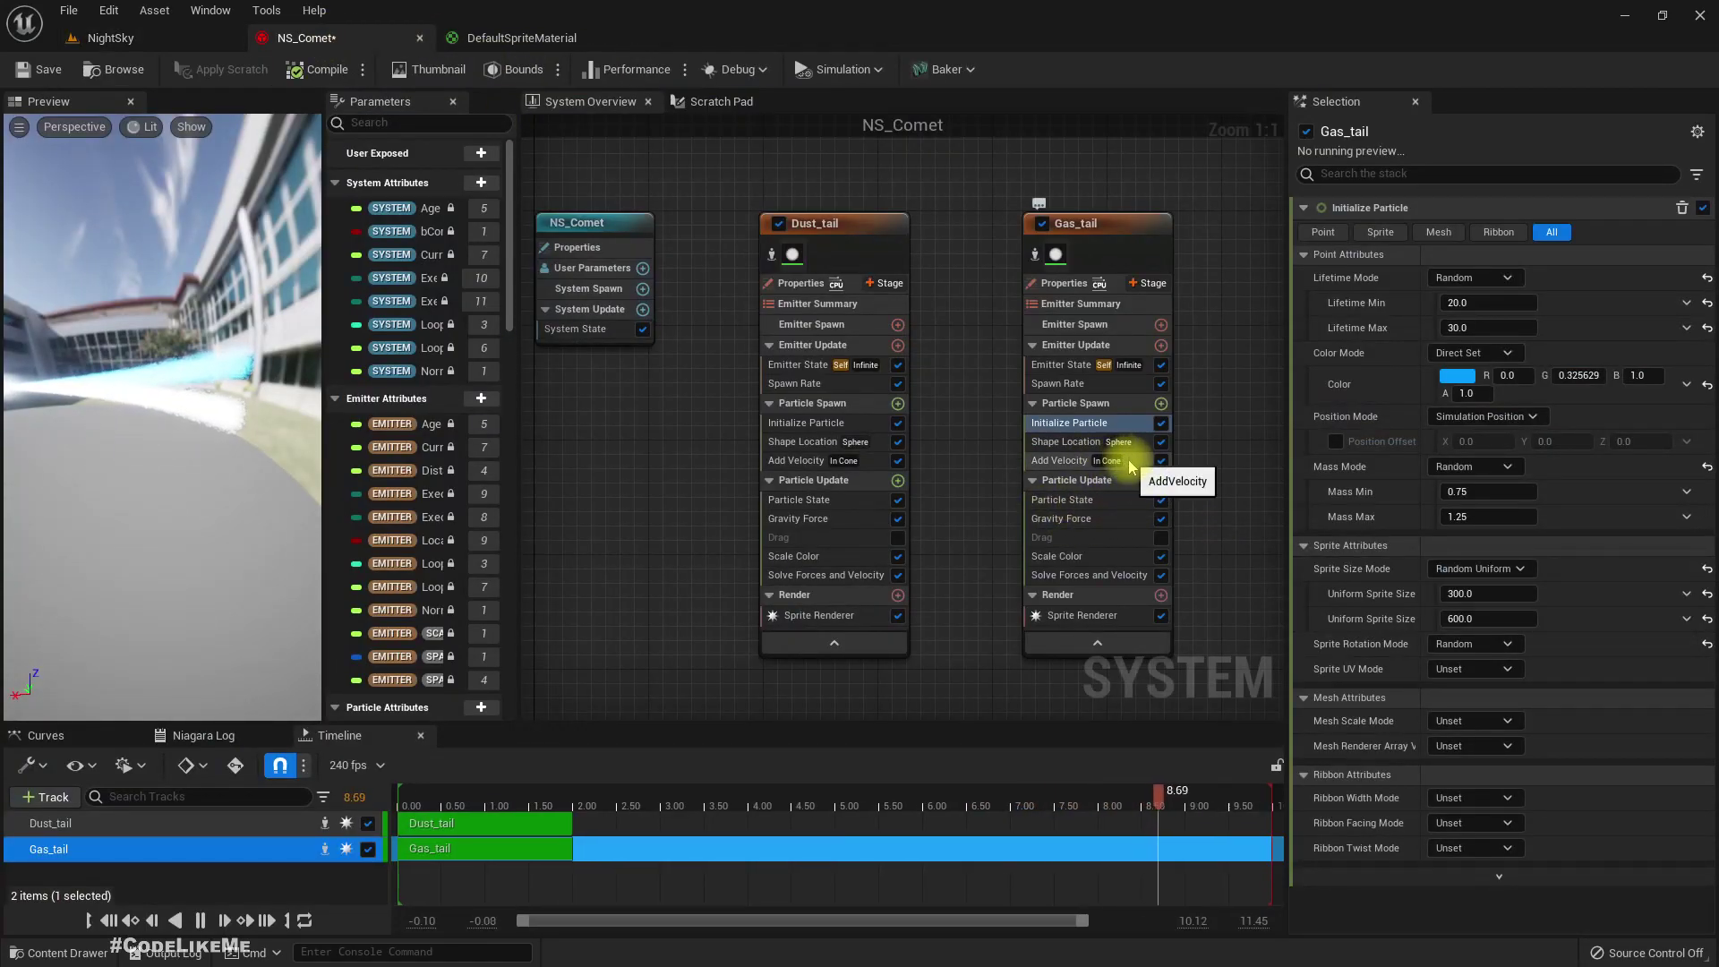
left_click(1105, 518)
left_click(1161, 519)
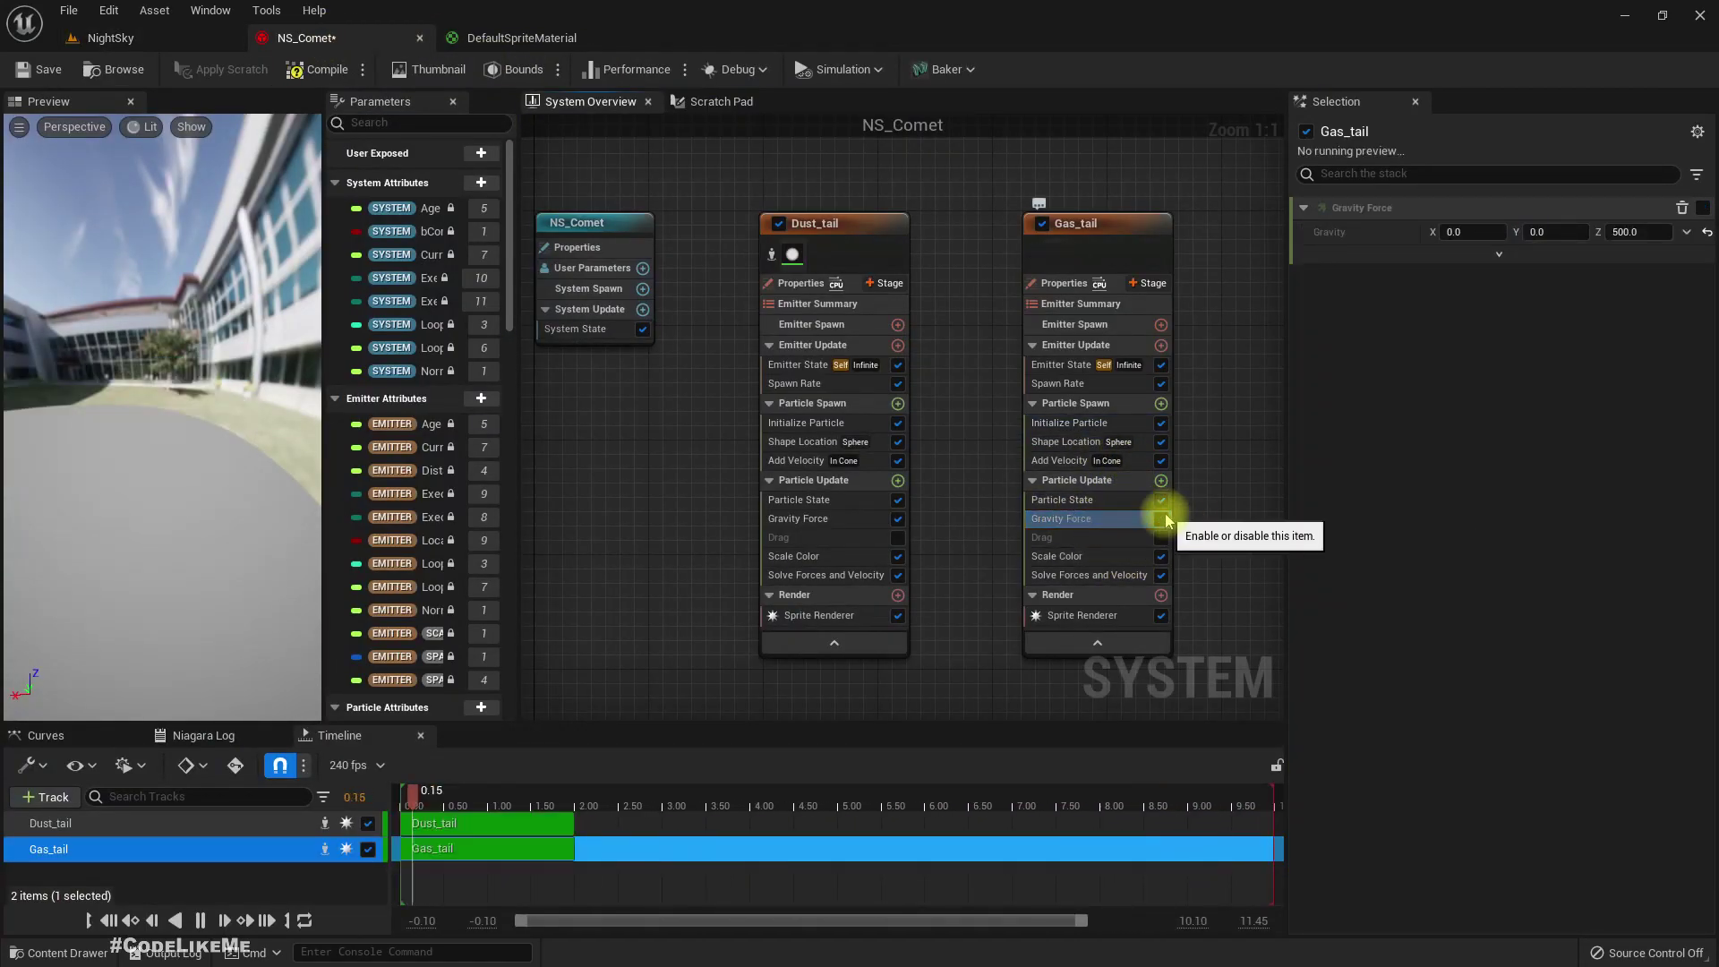
left_click(130, 40)
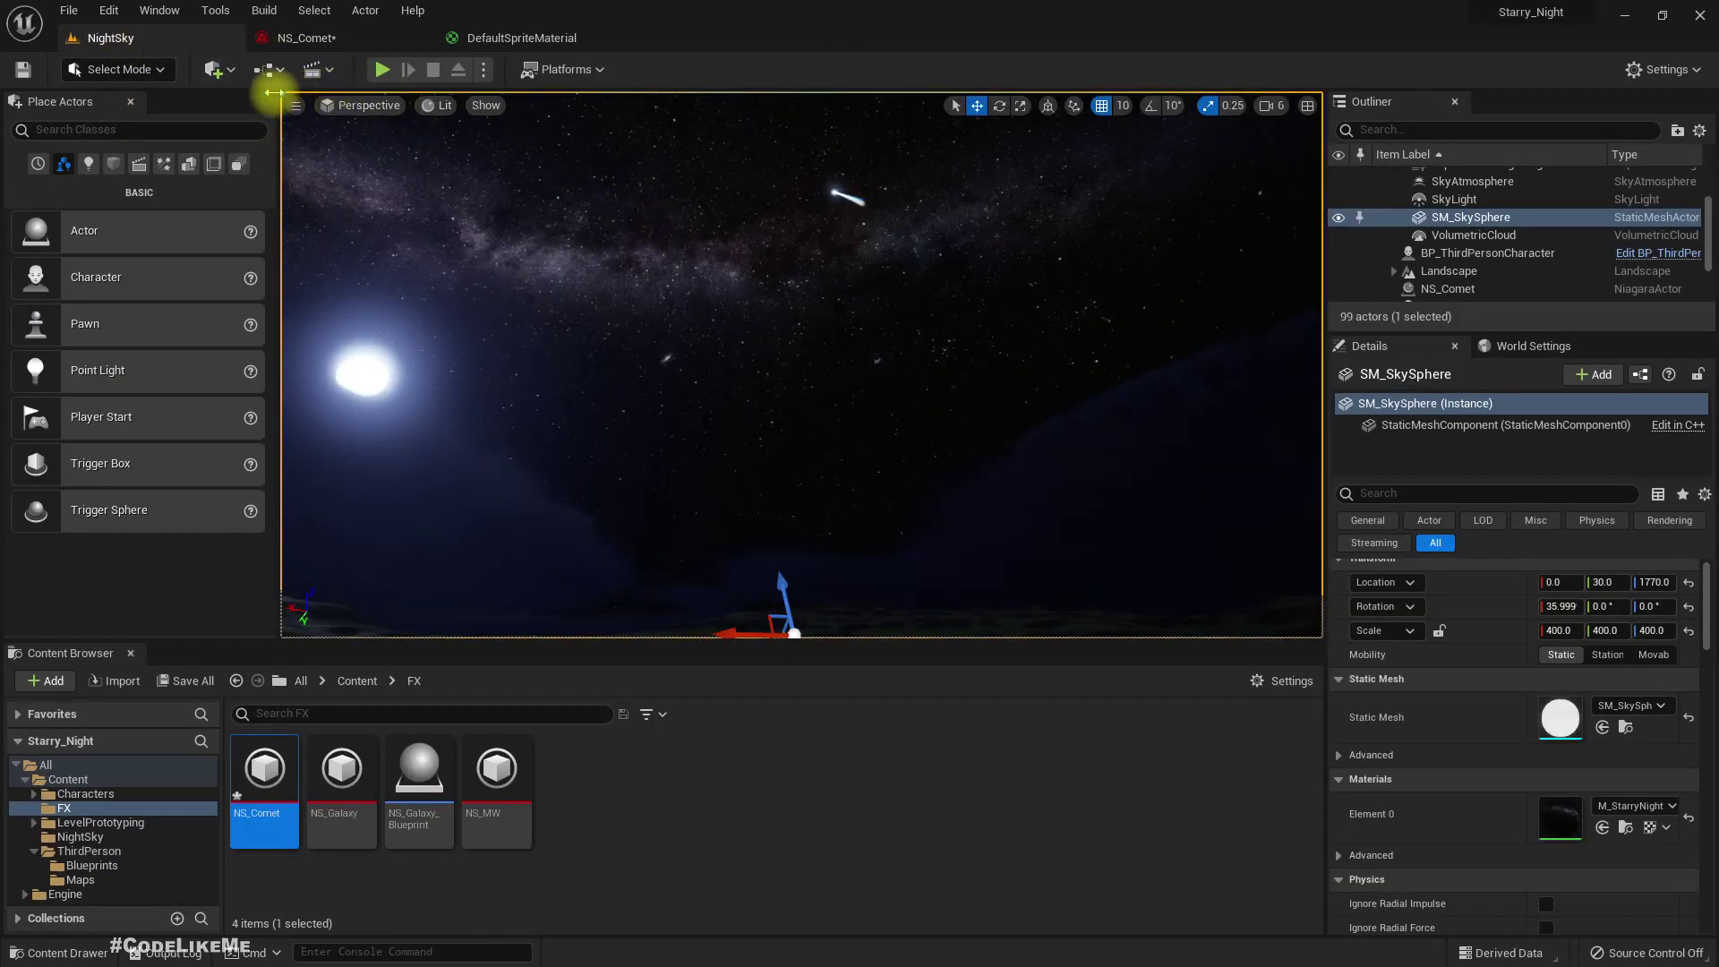
Step: In NS_Comet, set the Cone Axis Z of Gas_tail's Add Velocity module to 1 and check the preview
left_click(296, 39)
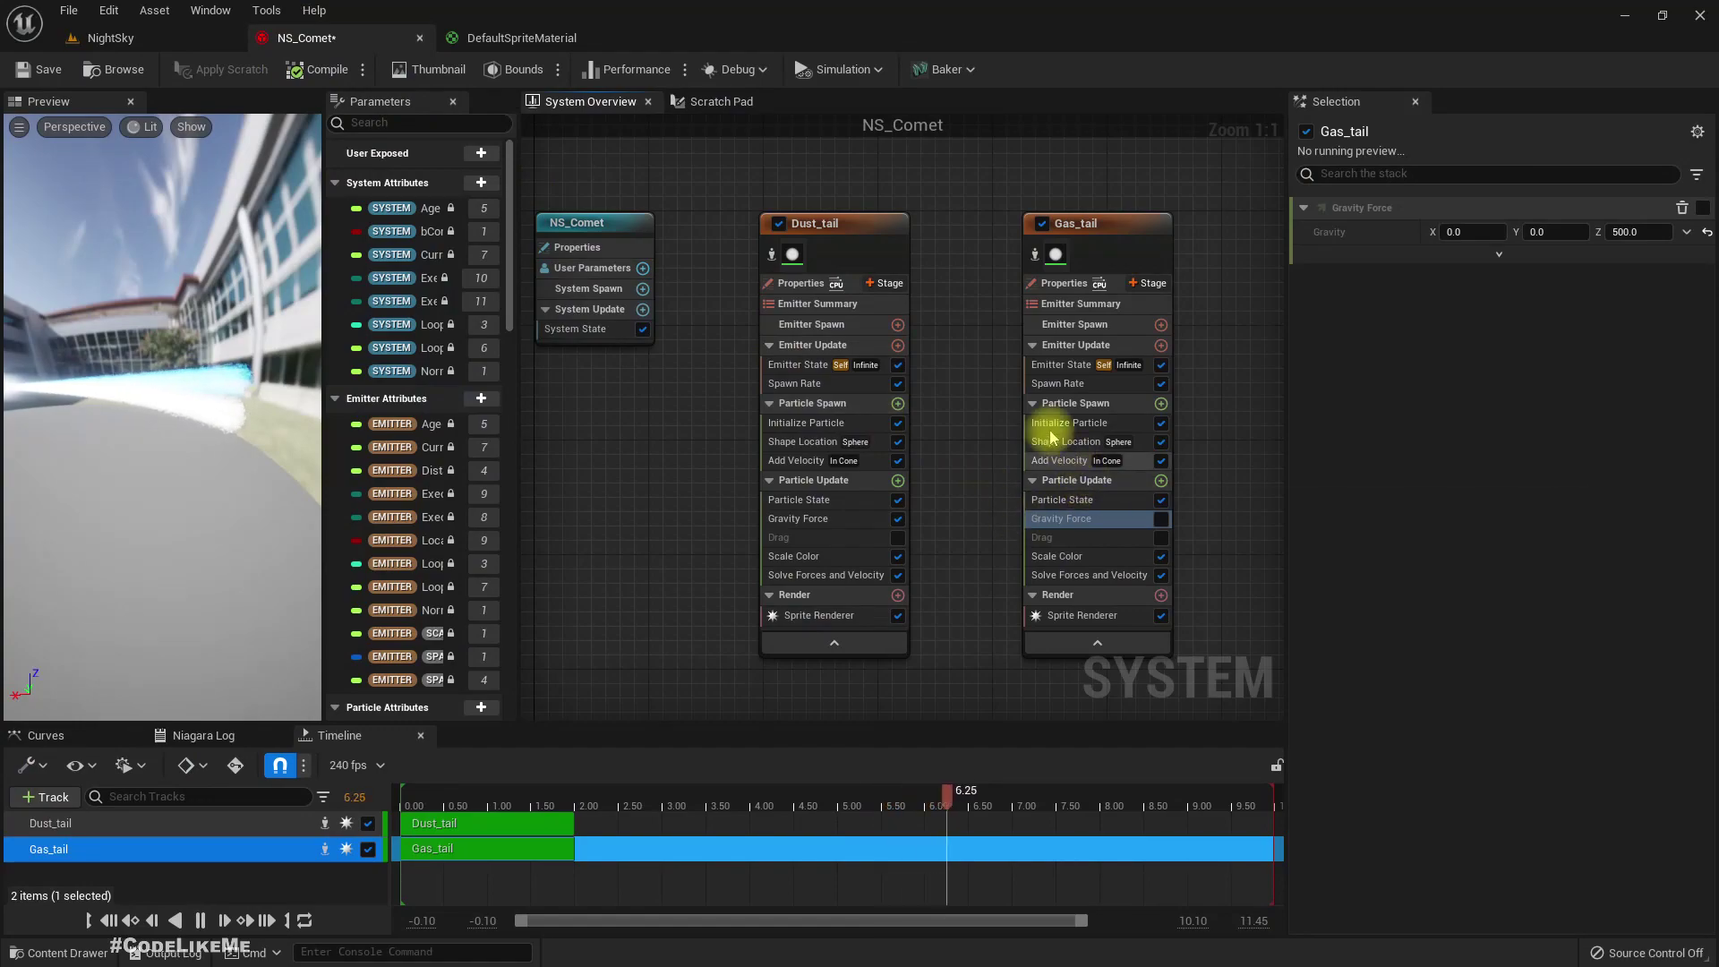
right_click_drag(1006, 474, 953, 488)
left_click(1012, 474)
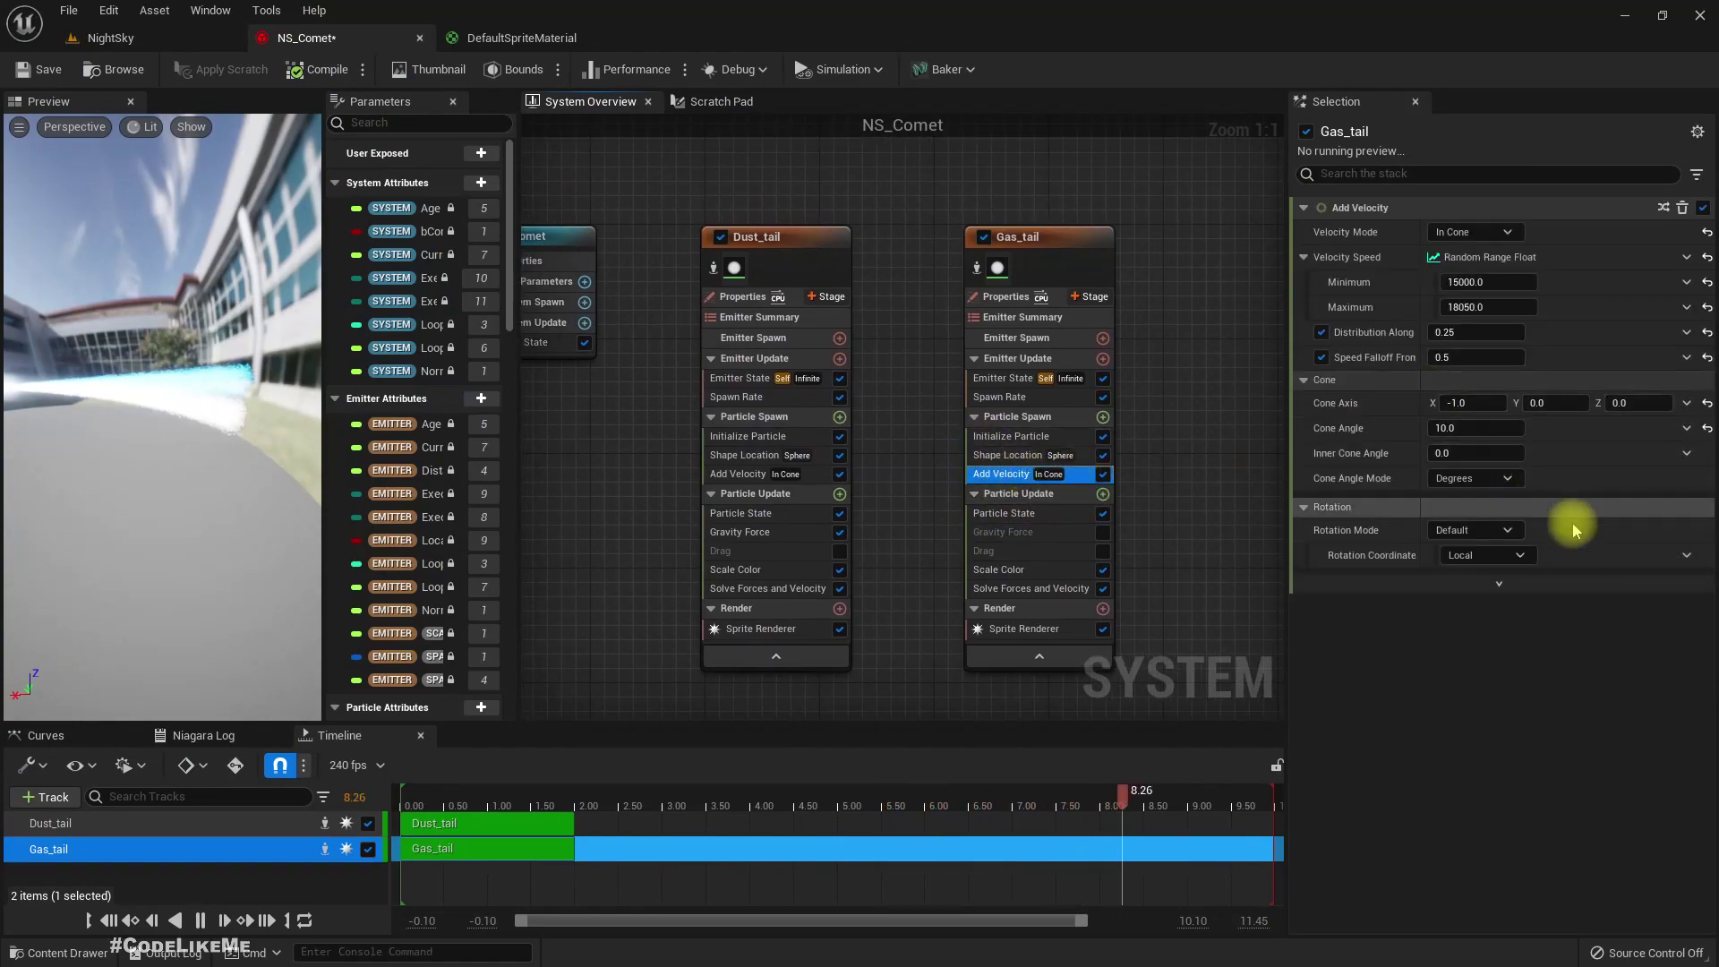
left_click(1644, 402)
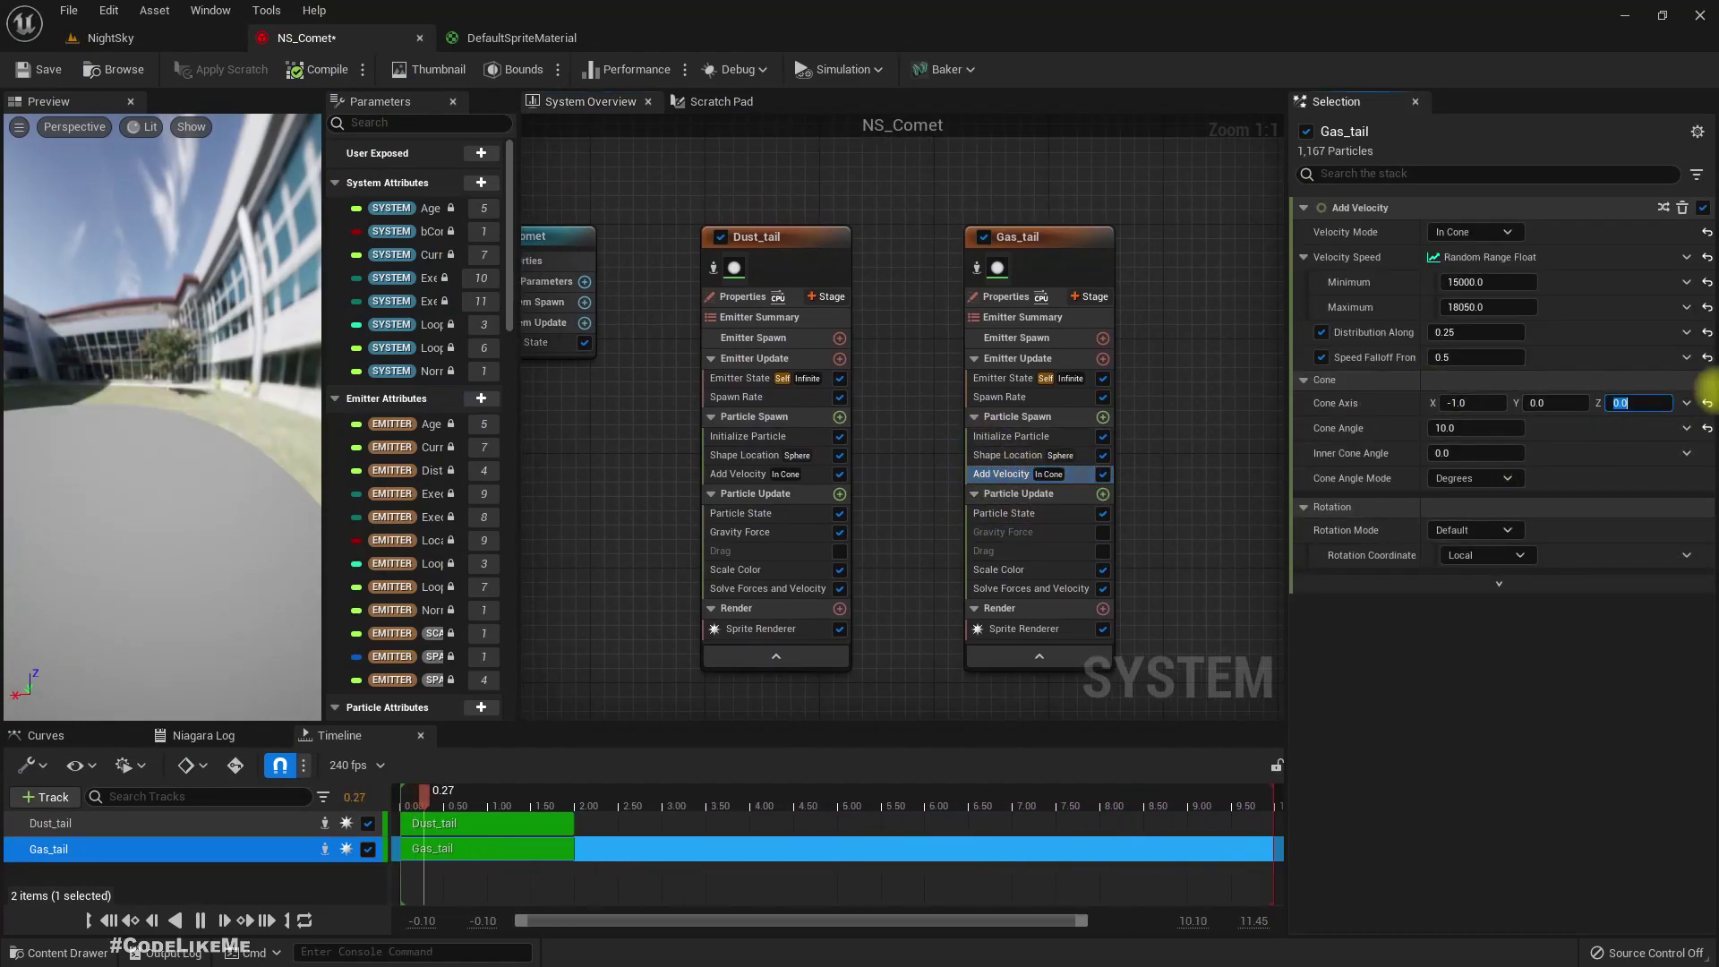
type("1")
key("Return")
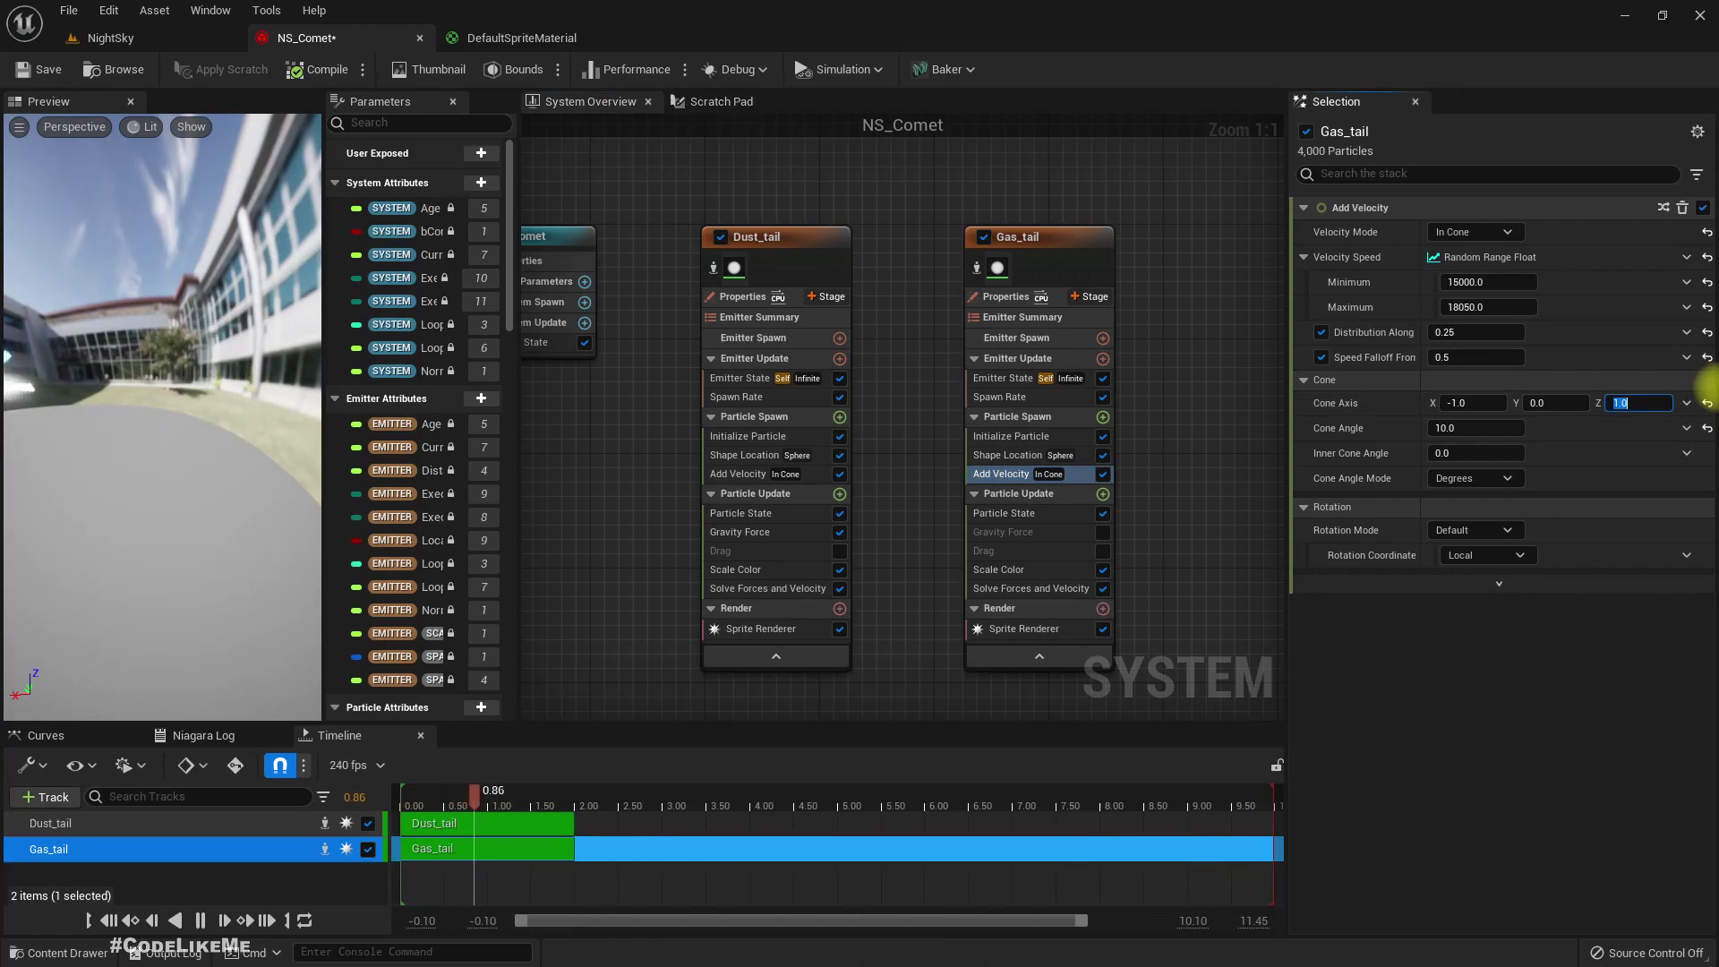
left_click_drag(86, 359, 147, 453)
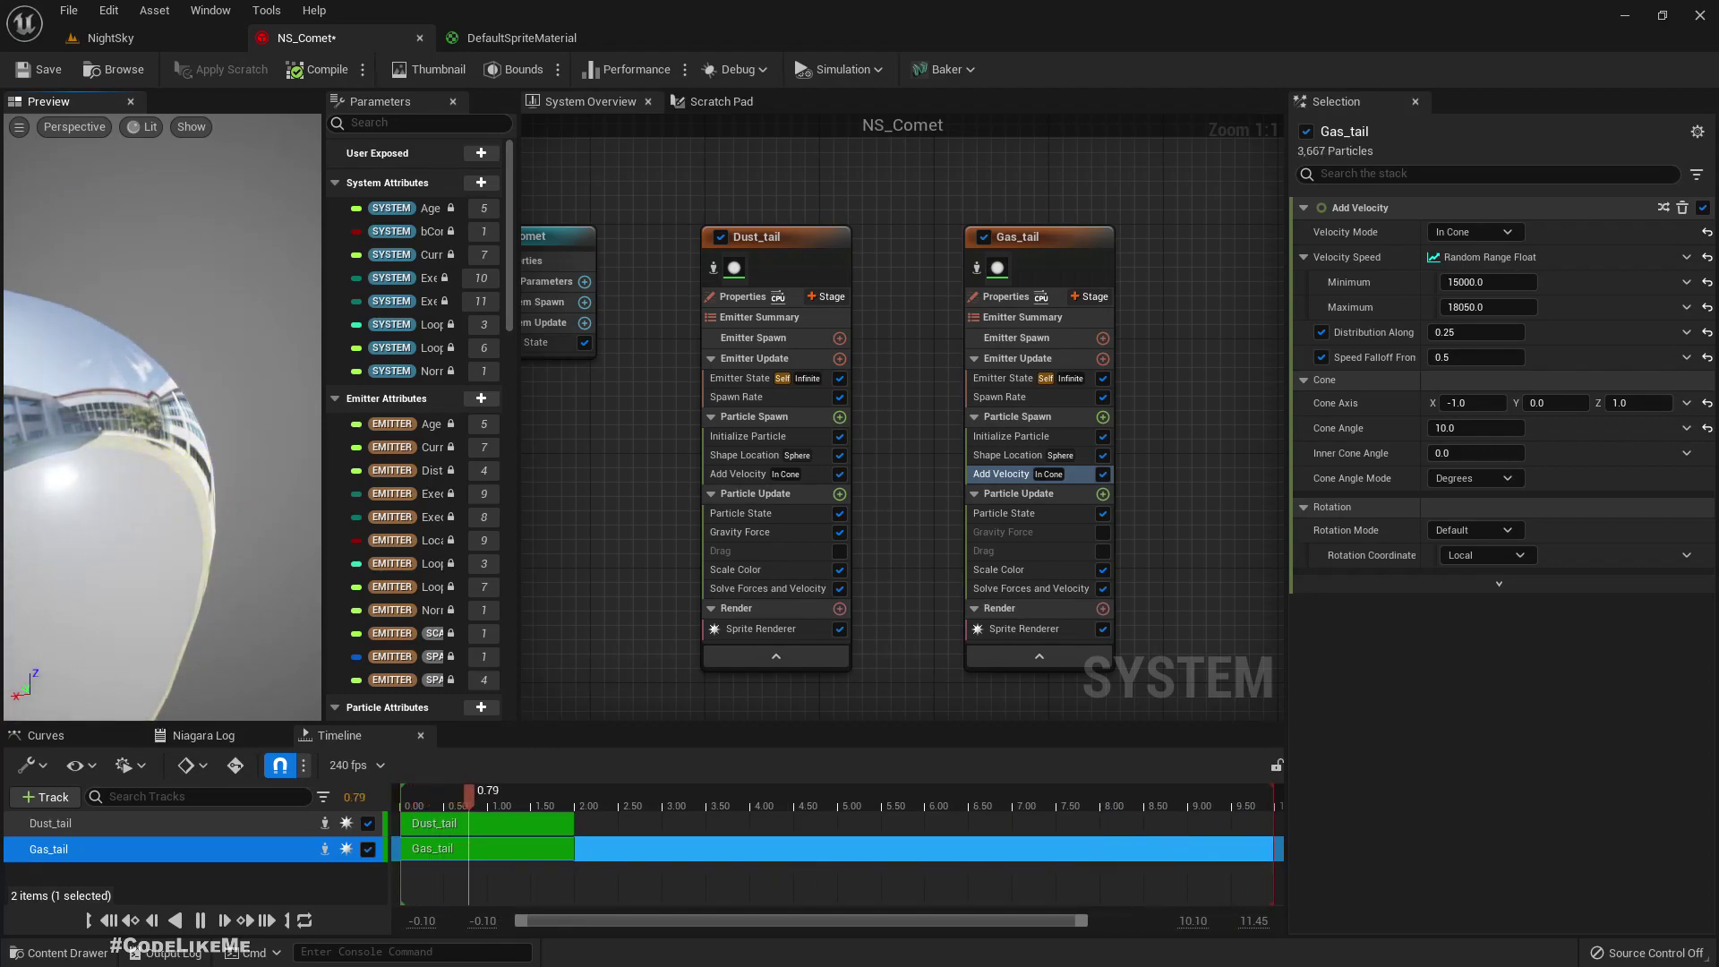
Step: Set the Cone Axis Z of Gas_tail's Add Velocity module to 0.2 and check the comet in the NightSky level
left_click(1639, 403)
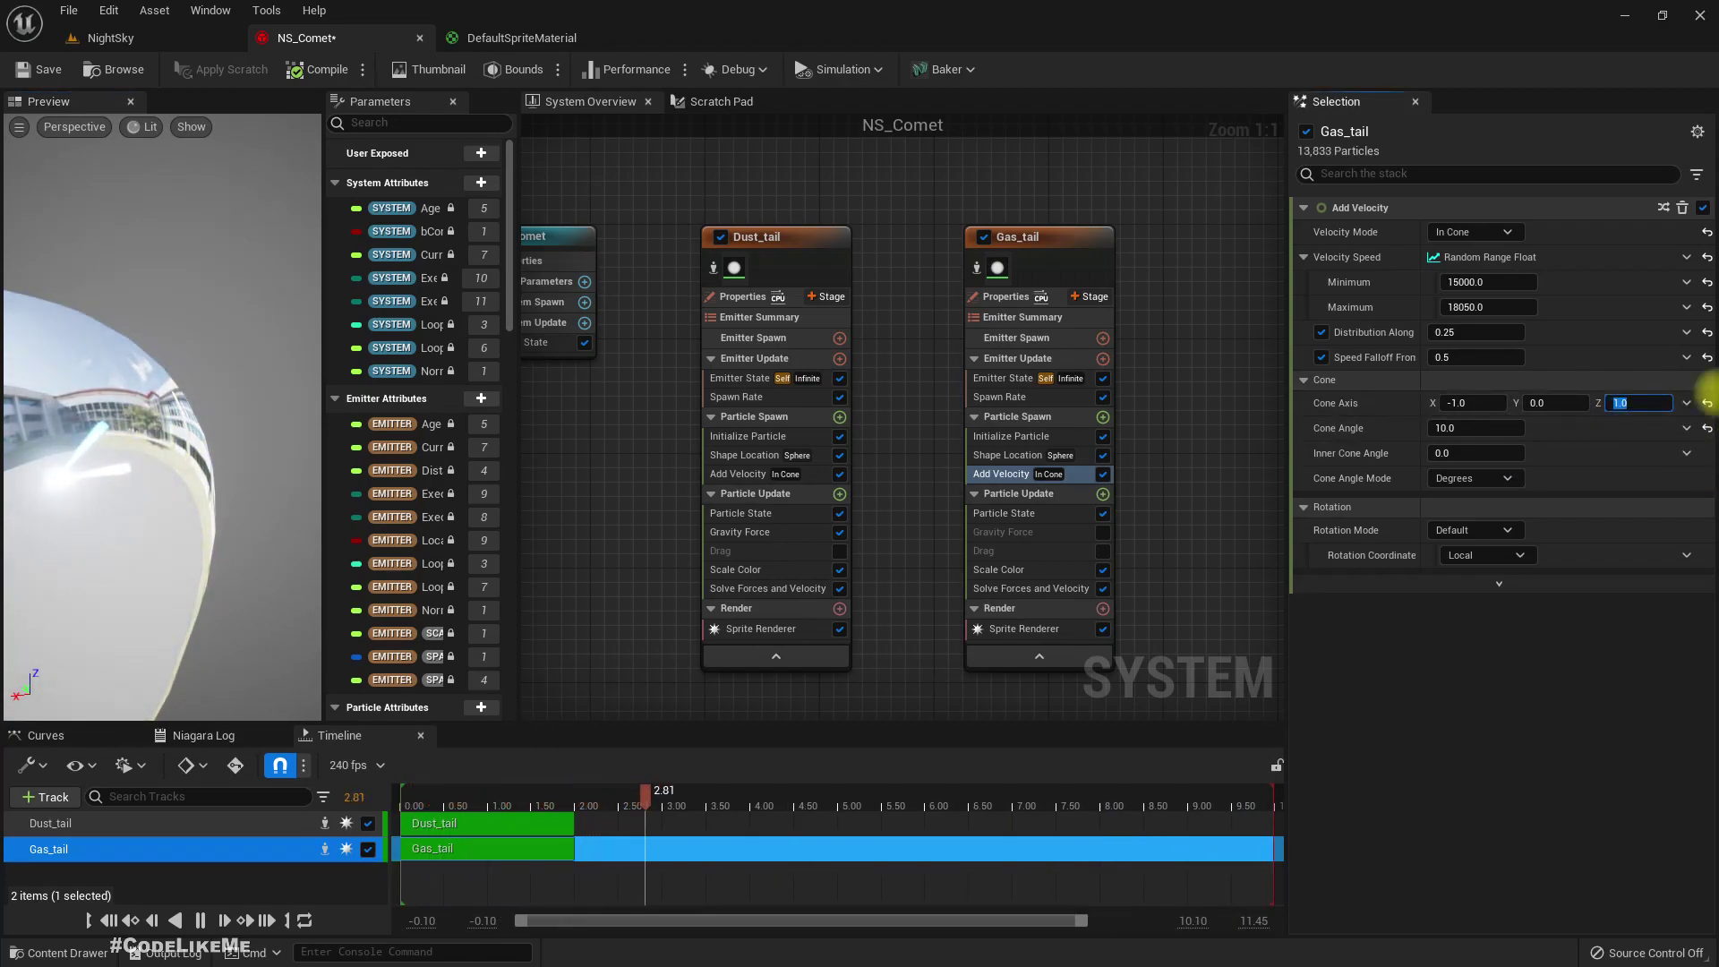
type(".2")
key("Return")
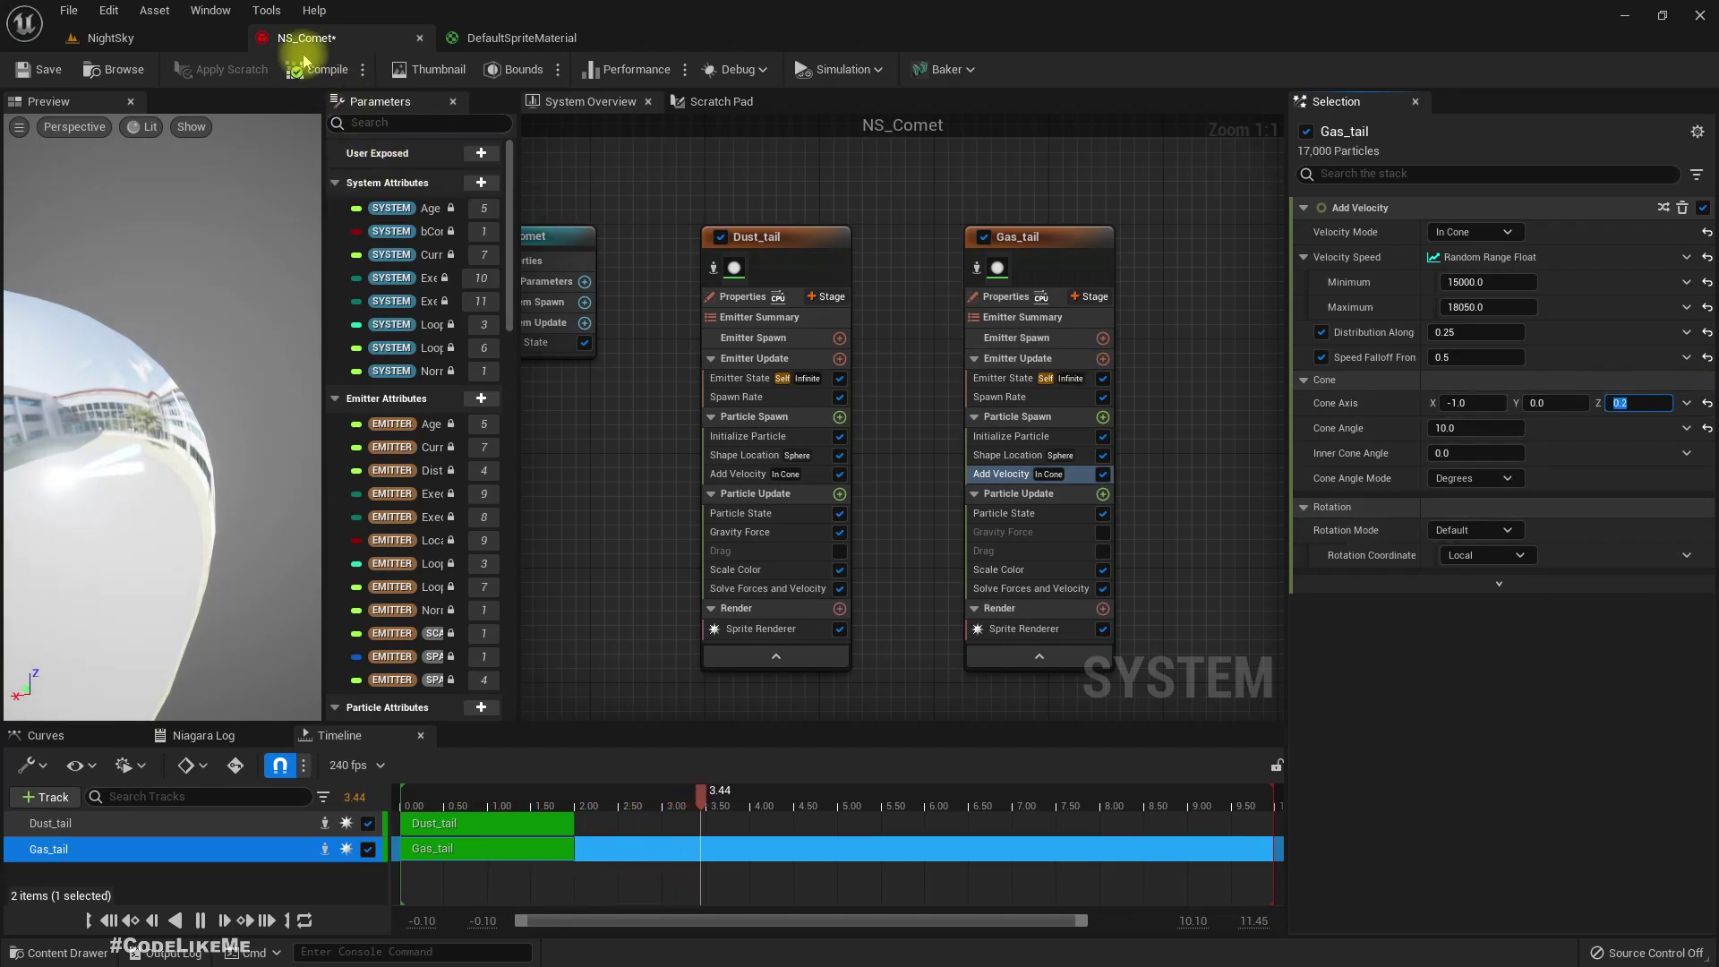
left_click(114, 37)
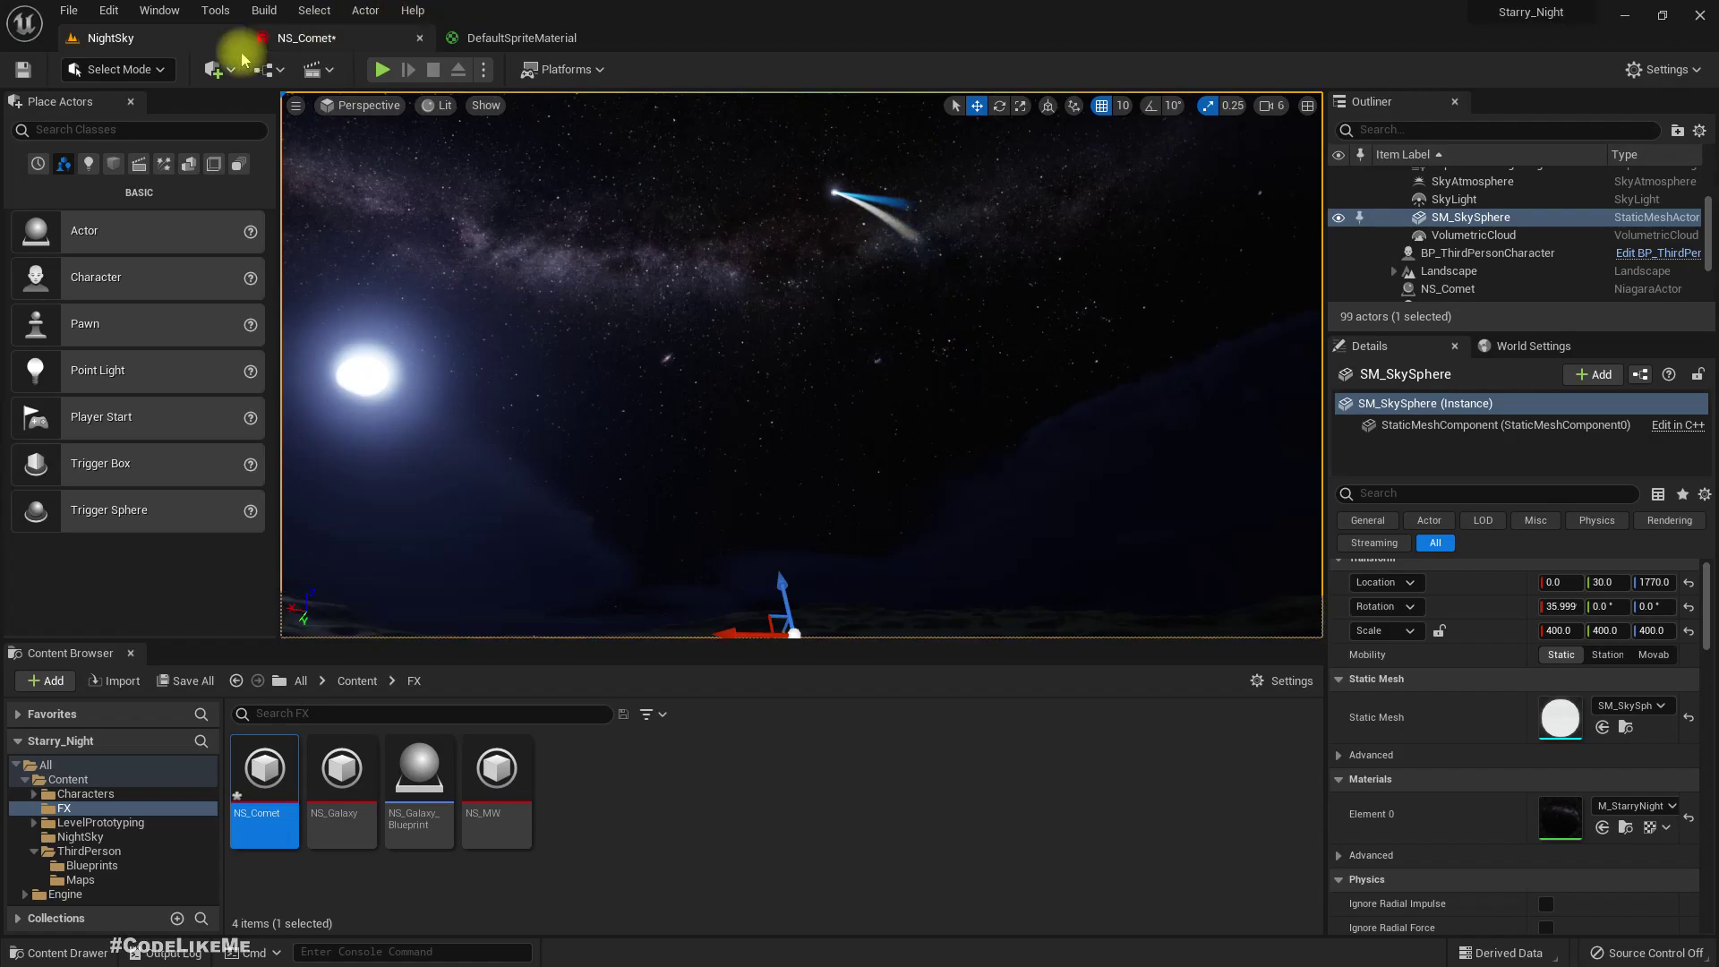
Step: Enable Gas_tail's Gravity Force module in NS_Comet with a Z value of -500 and return to the NightSky level
left_click(305, 38)
left_click(1103, 532)
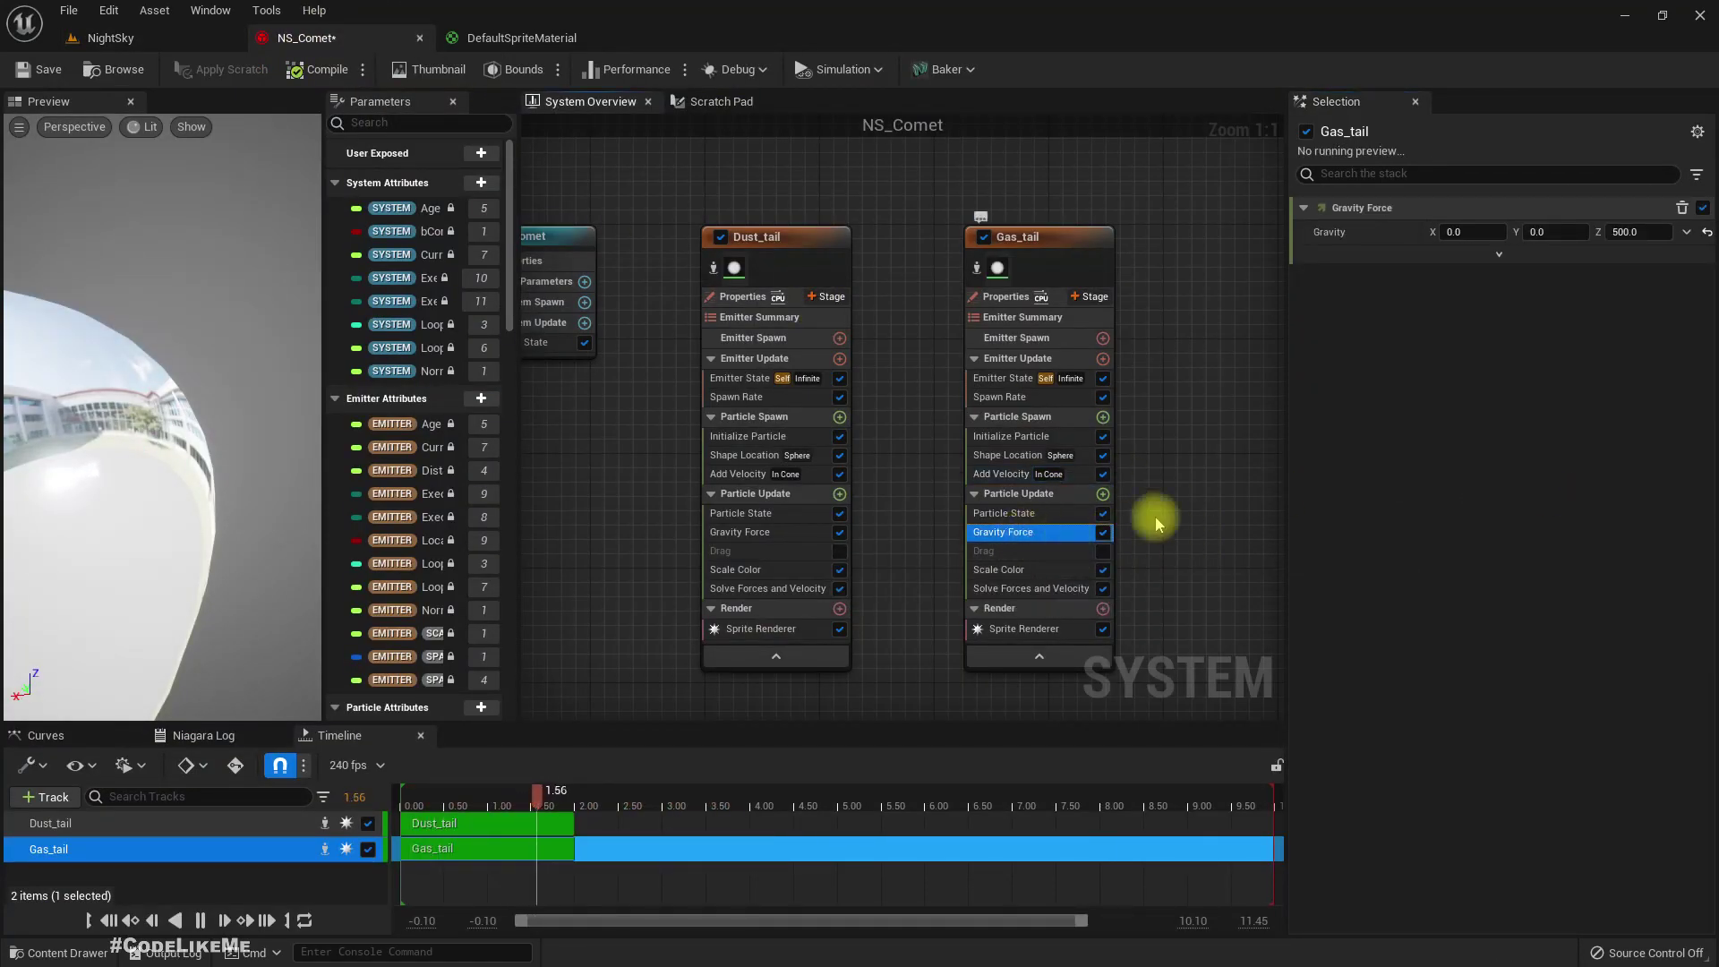
left_click(1687, 232)
left_click(1662, 232)
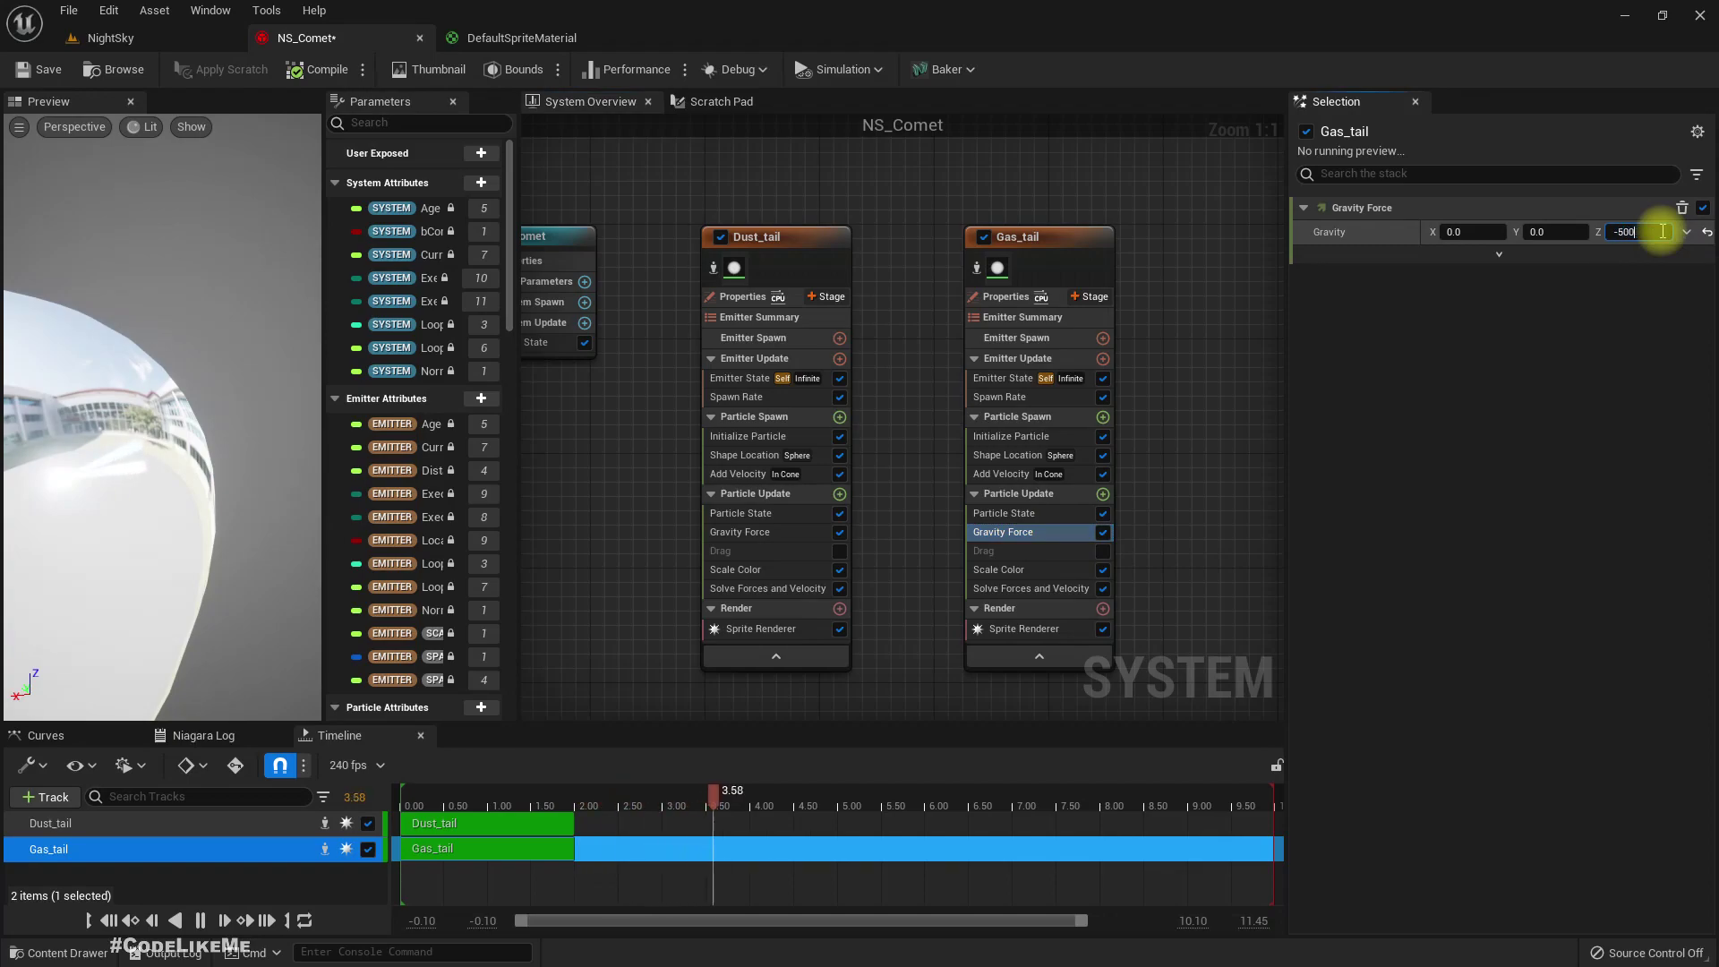
type("-500")
left_click(161, 38)
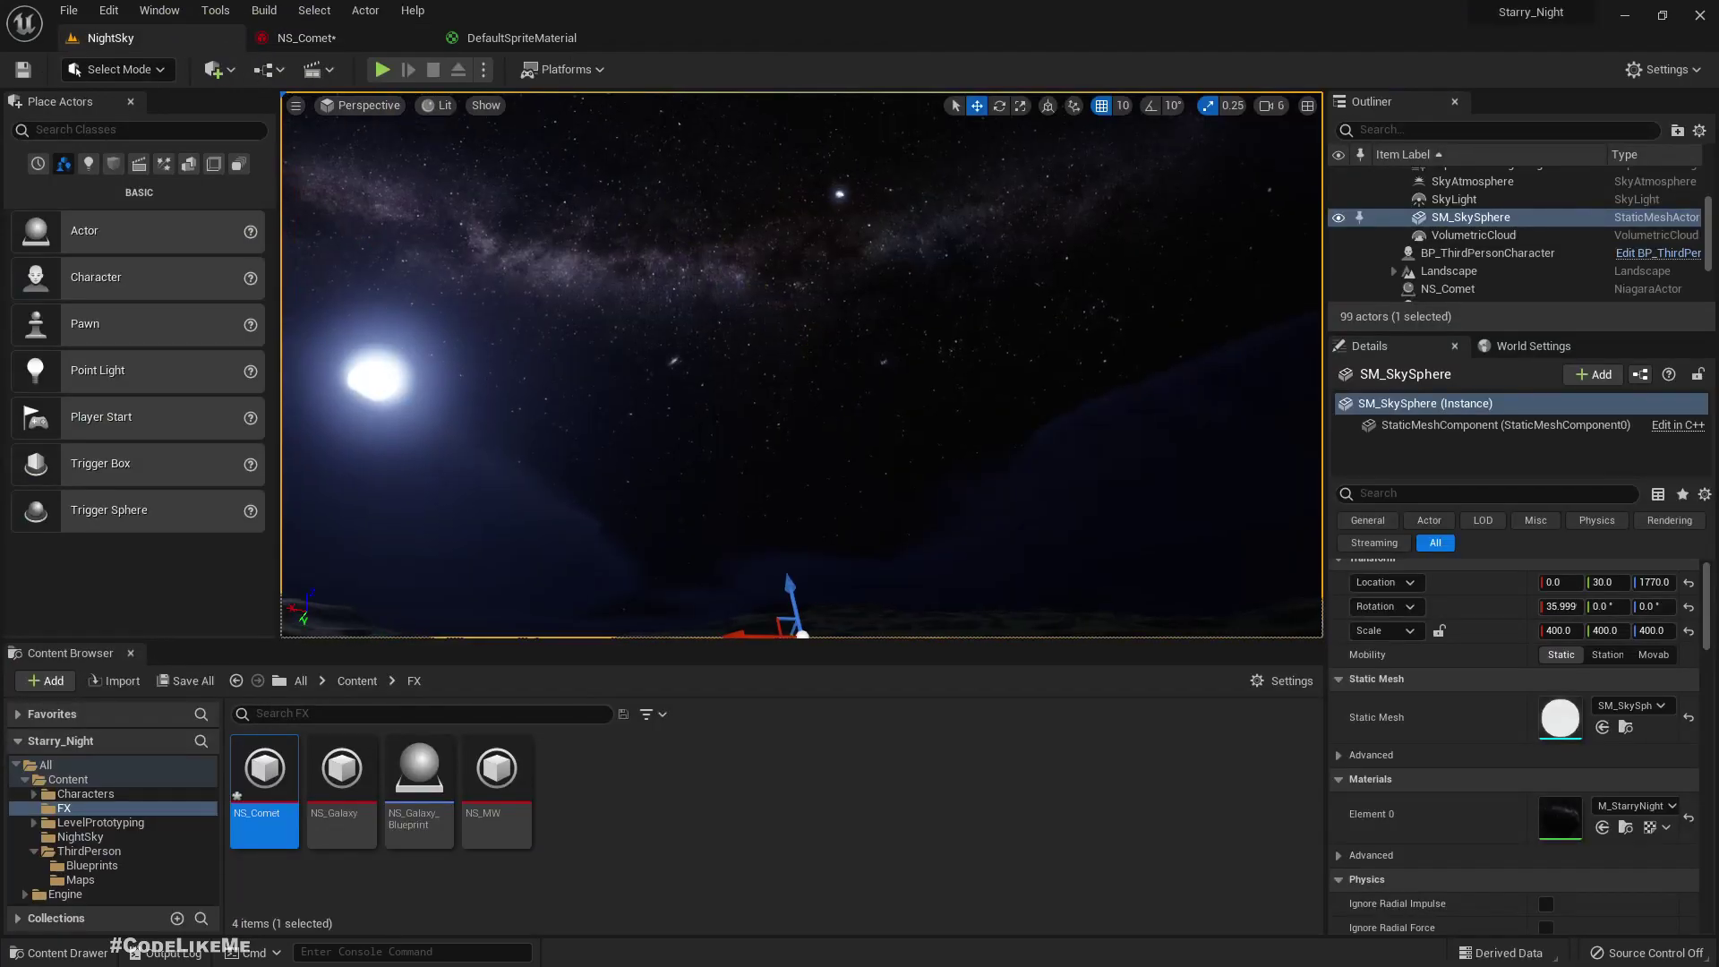
Step: Examine the comet's two tails against the night sky from several view angles, including full screen
right_click_drag(802, 364, 869, 313)
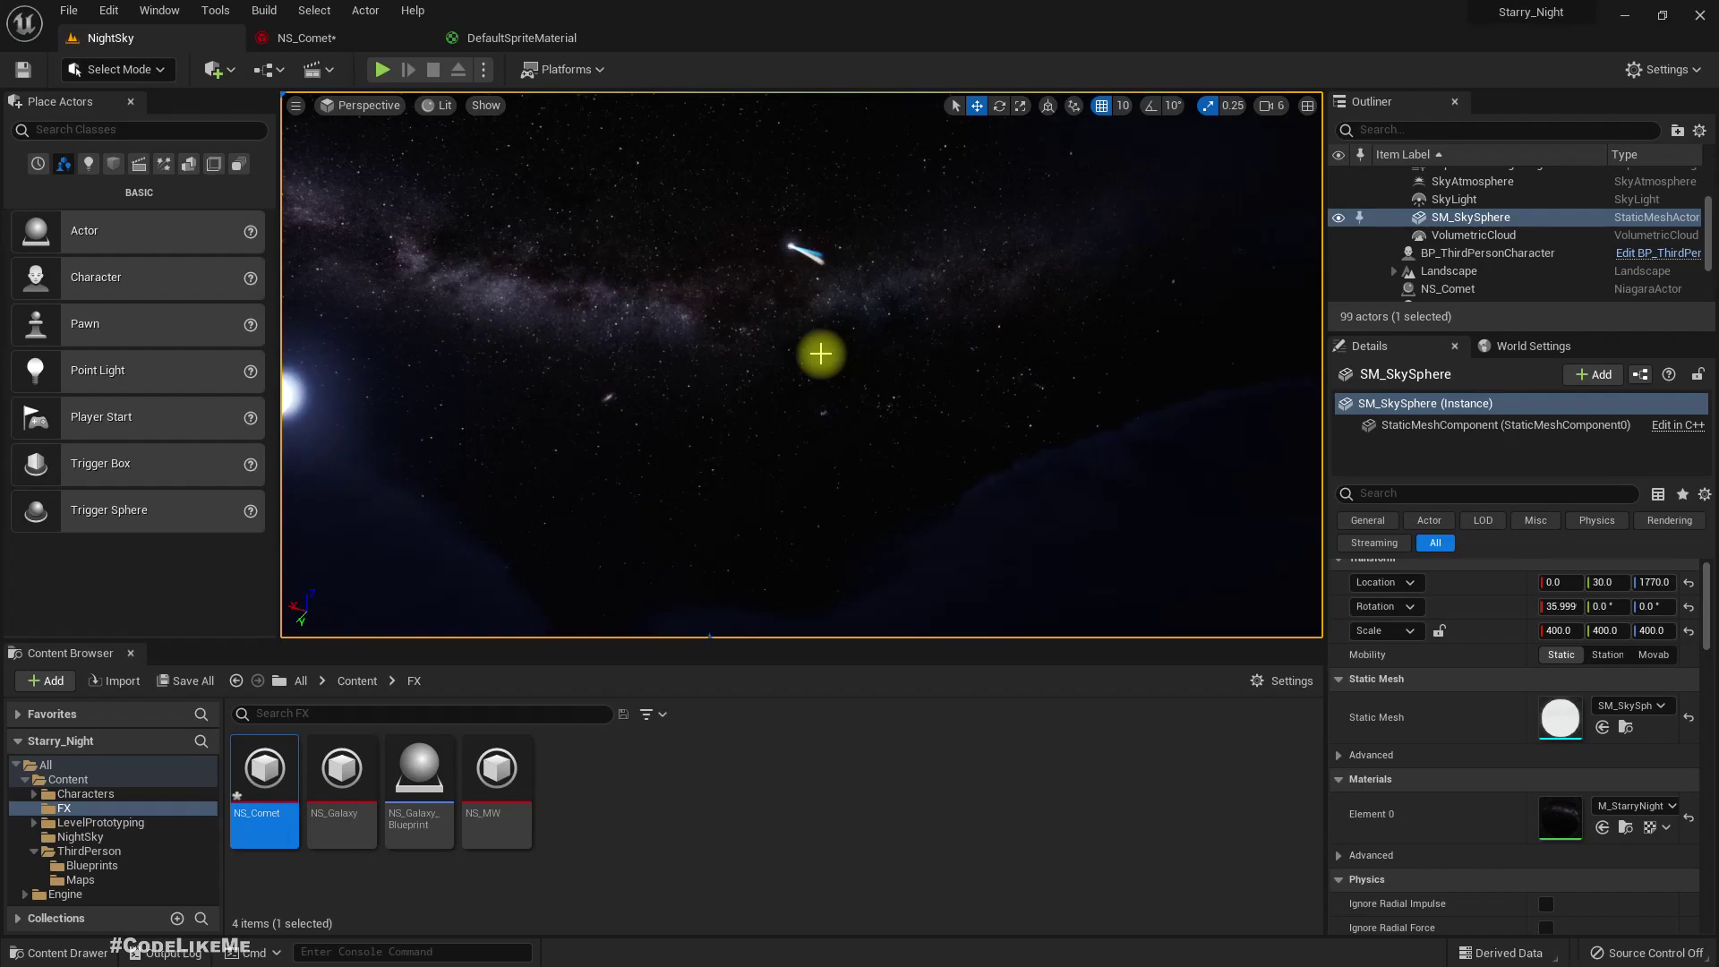
mouse_move(789, 362)
right_mouse_down()
mouse_move(774, 417)
mouse_move(799, 342)
right_mouse_up()
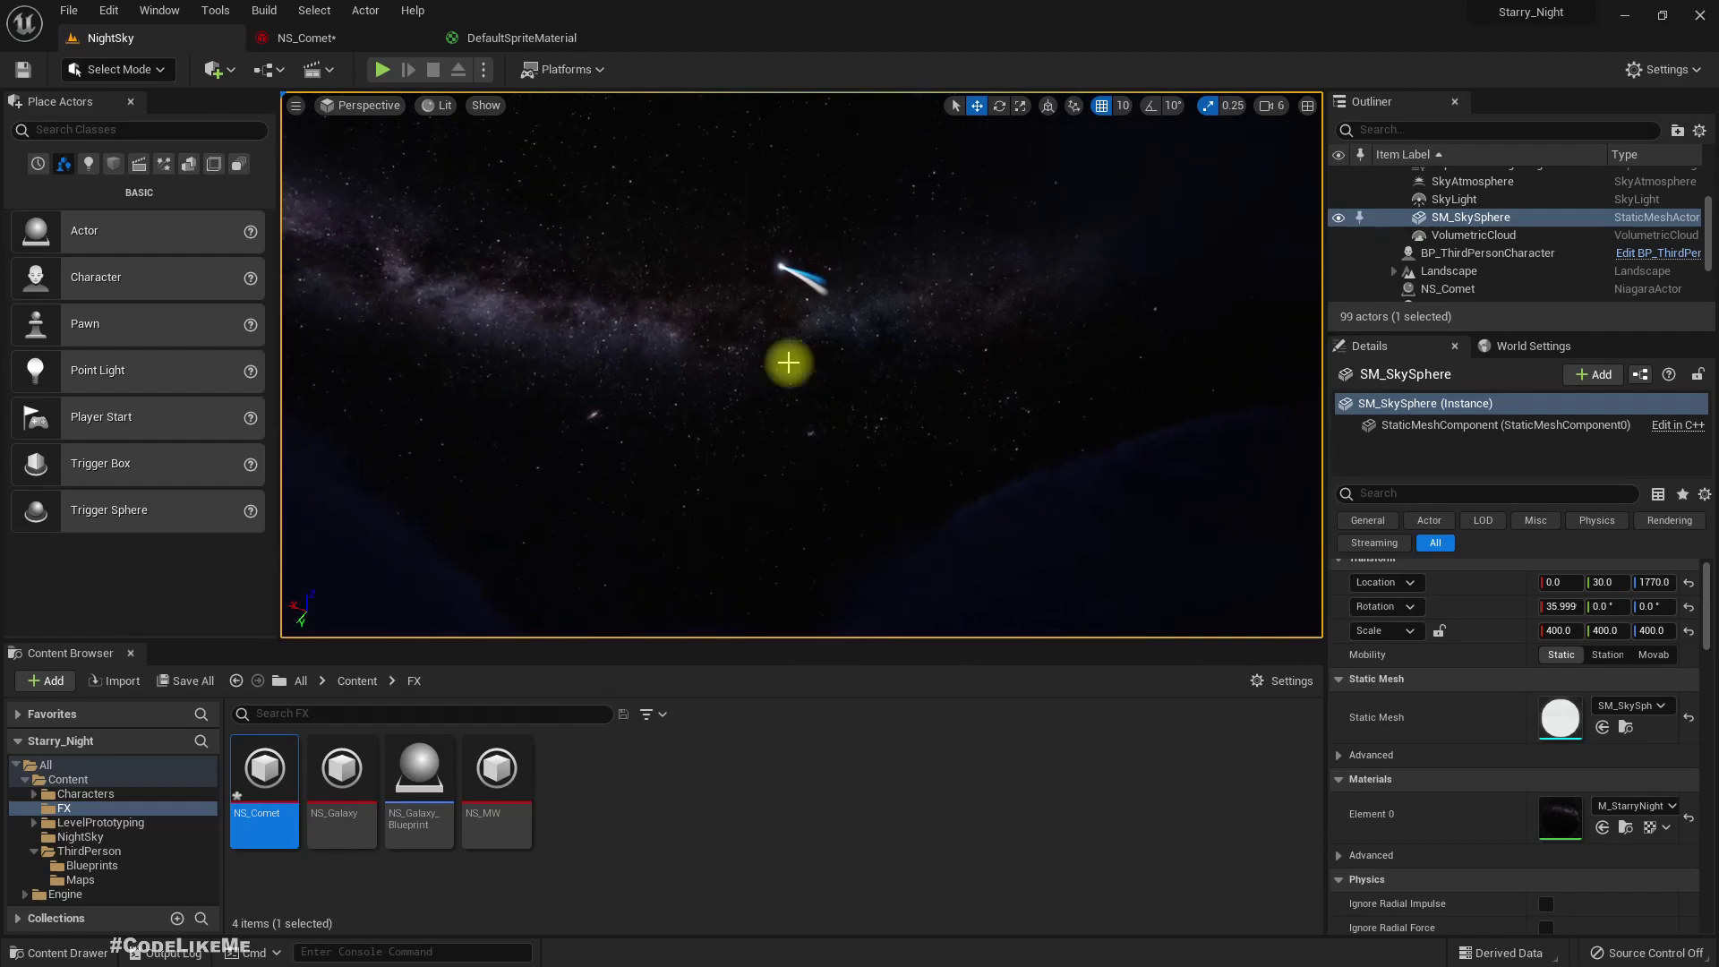
key("F11")
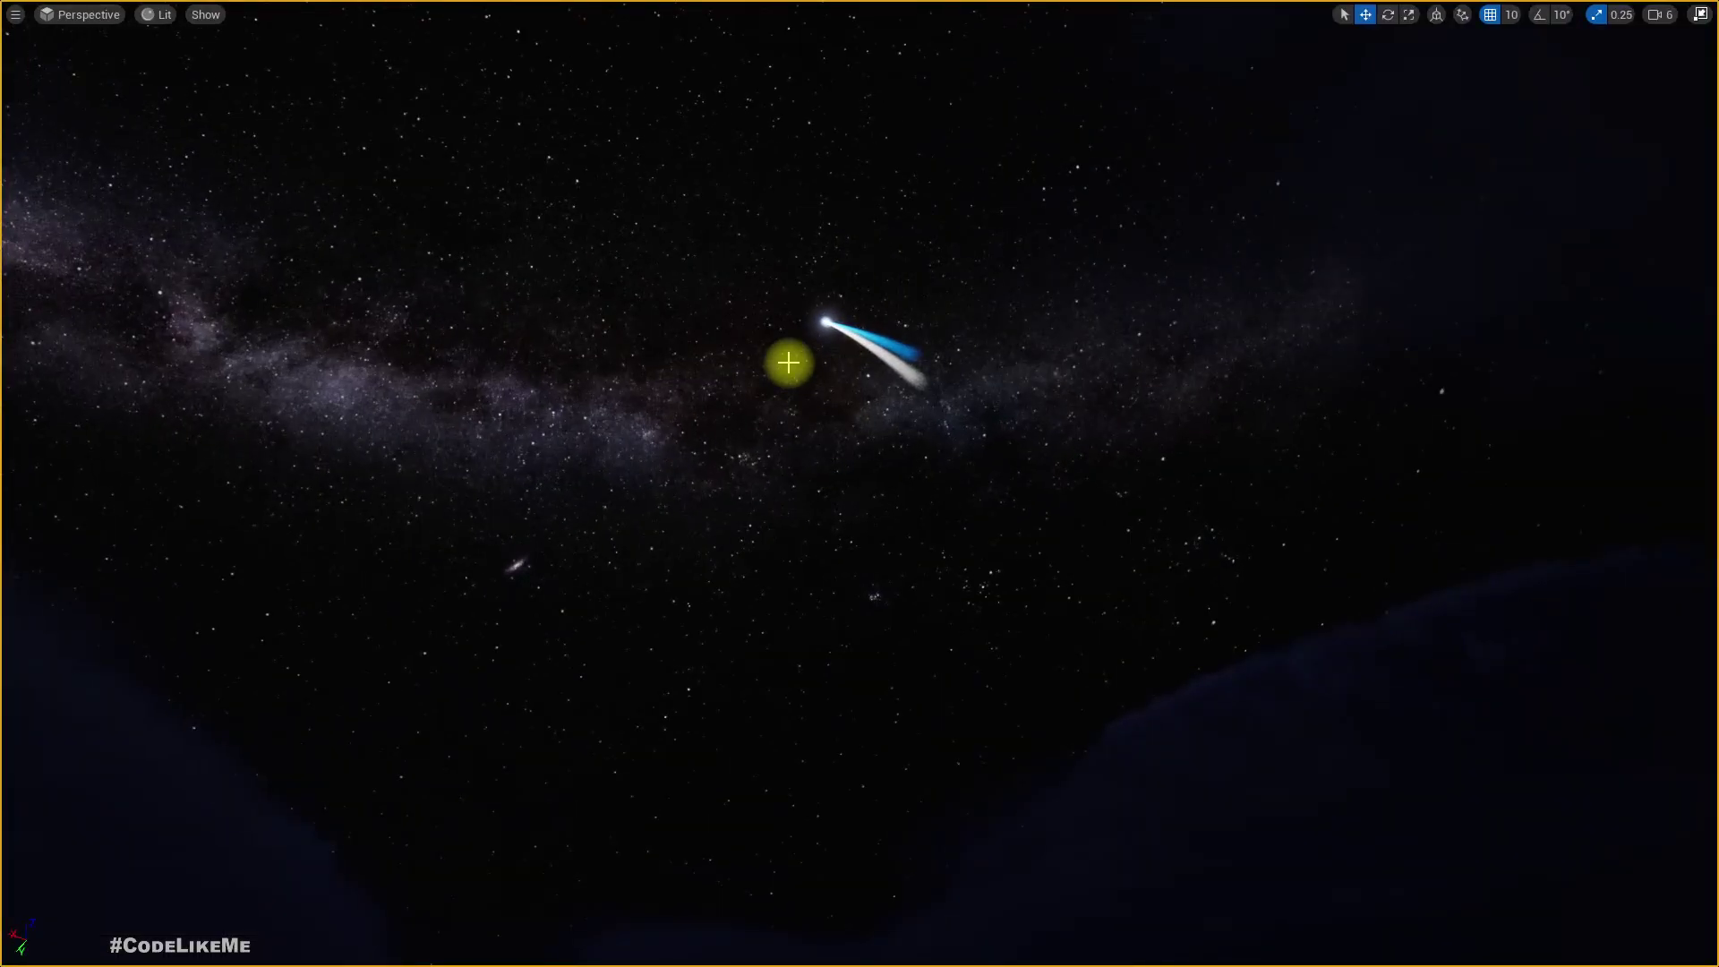
right_click_drag(792, 361, 796, 369)
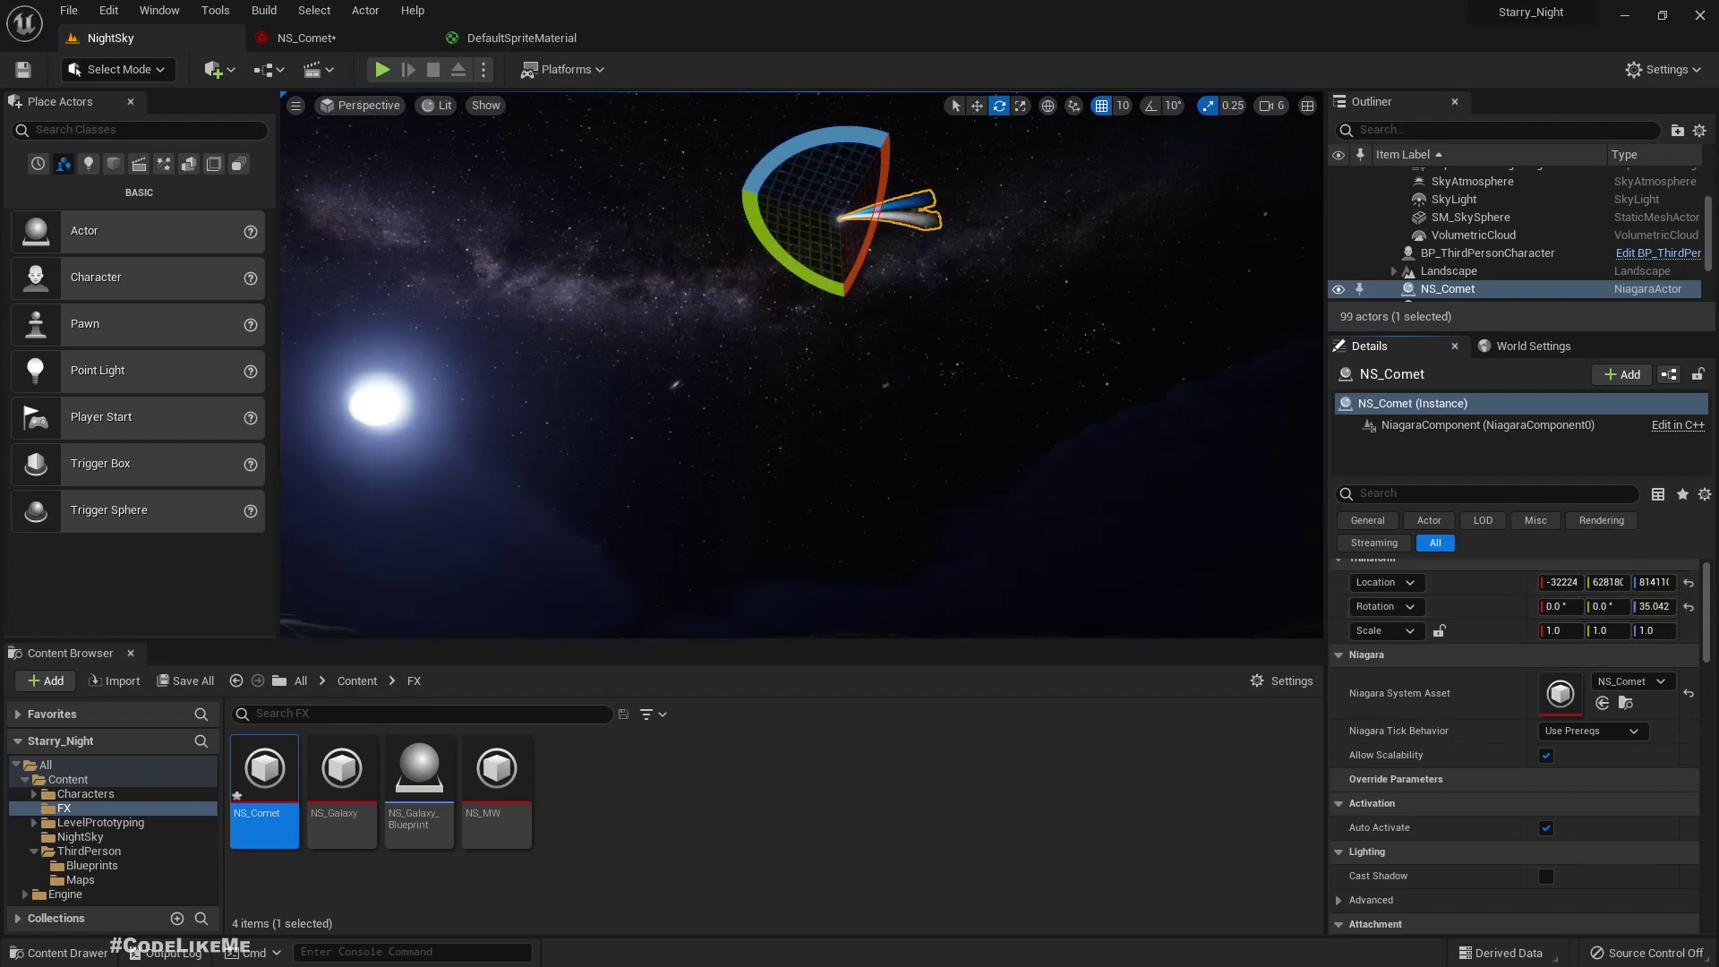
left_click(952, 411)
right_click_drag(951, 411, 995, 473)
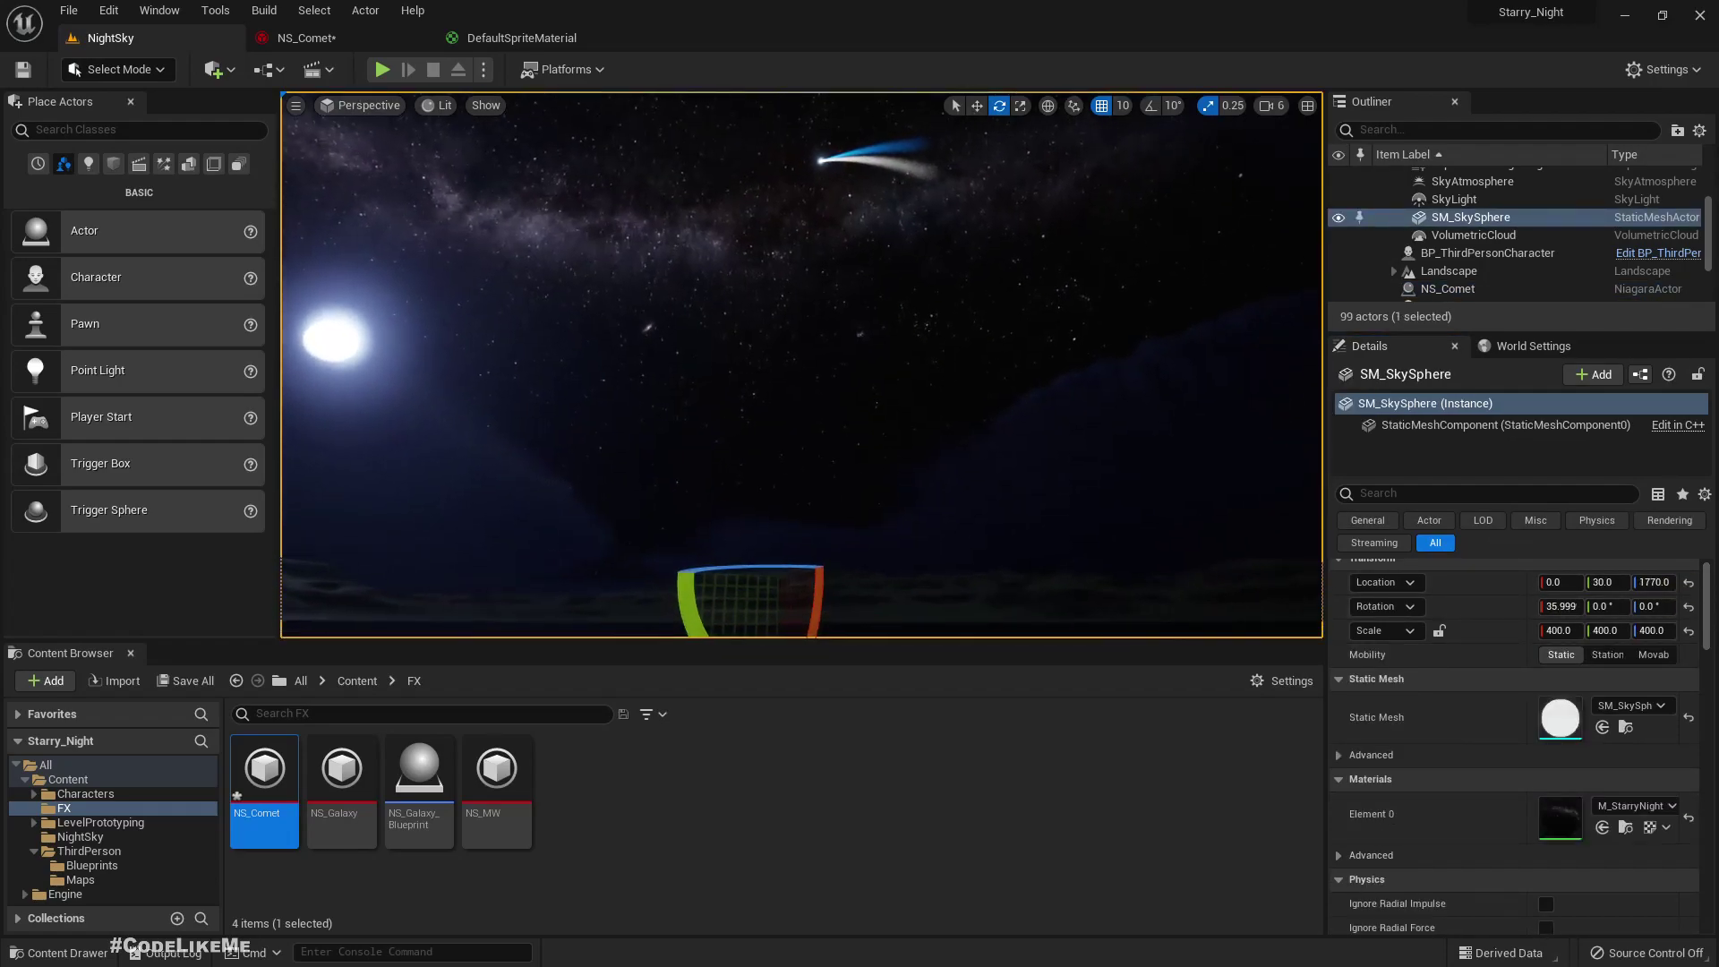
key("F11")
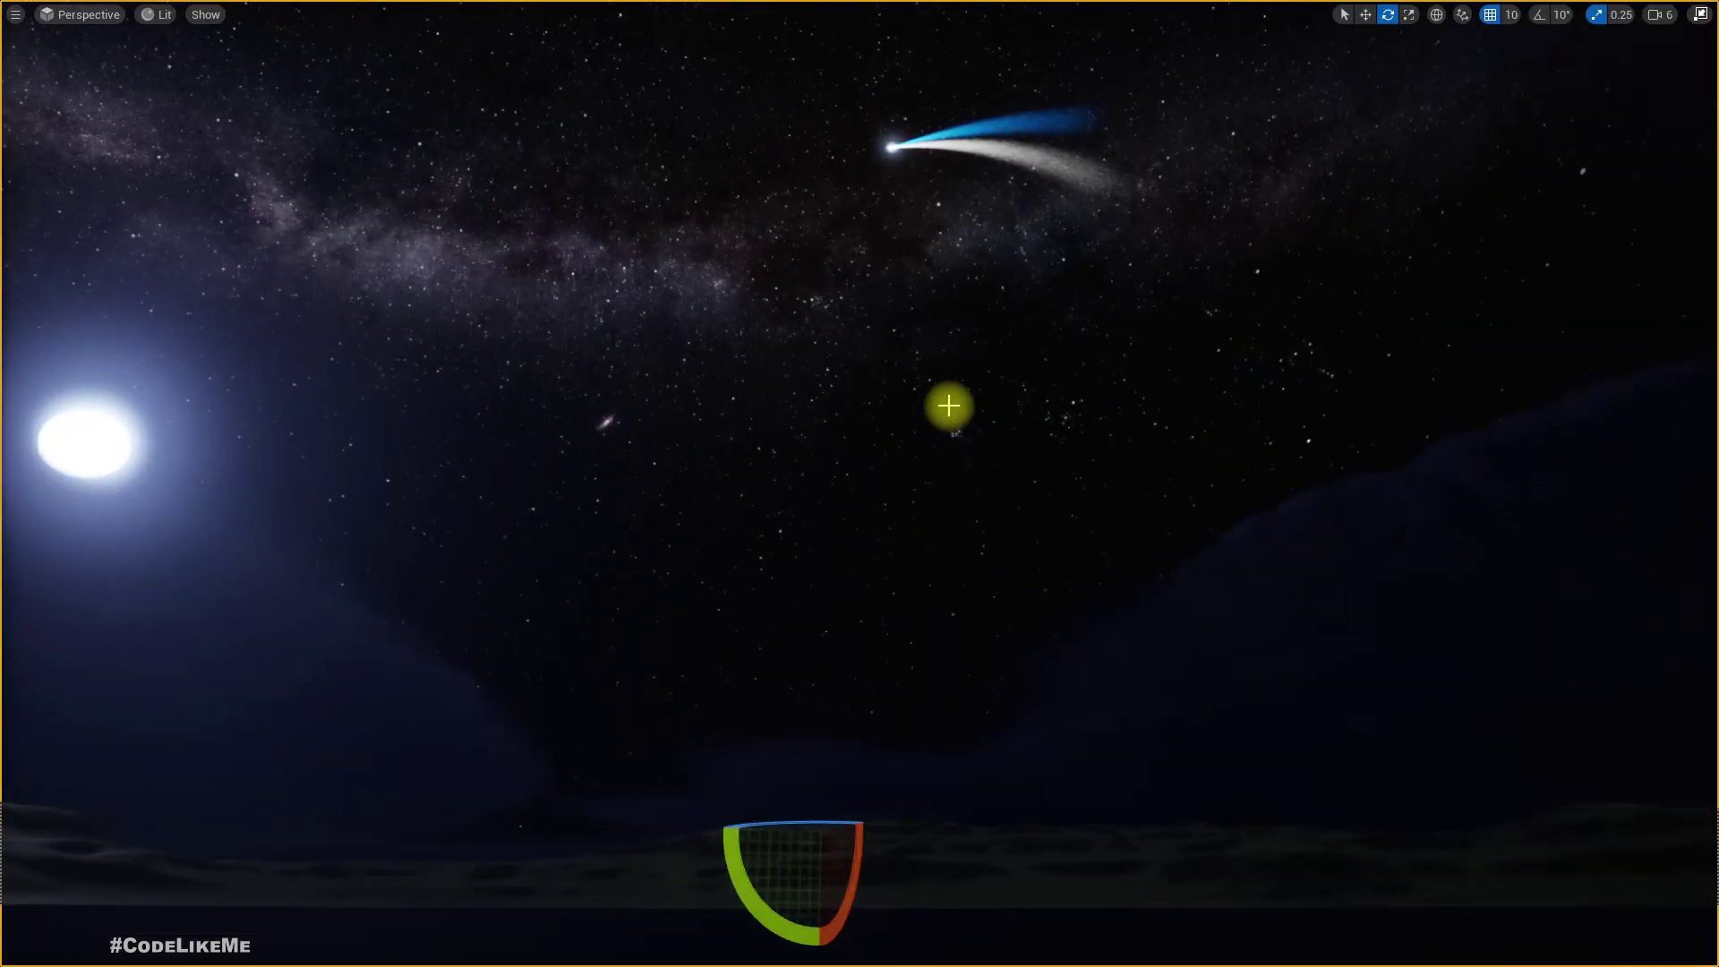
key("g")
right_click_drag(950, 406, 900, 555)
key("e")
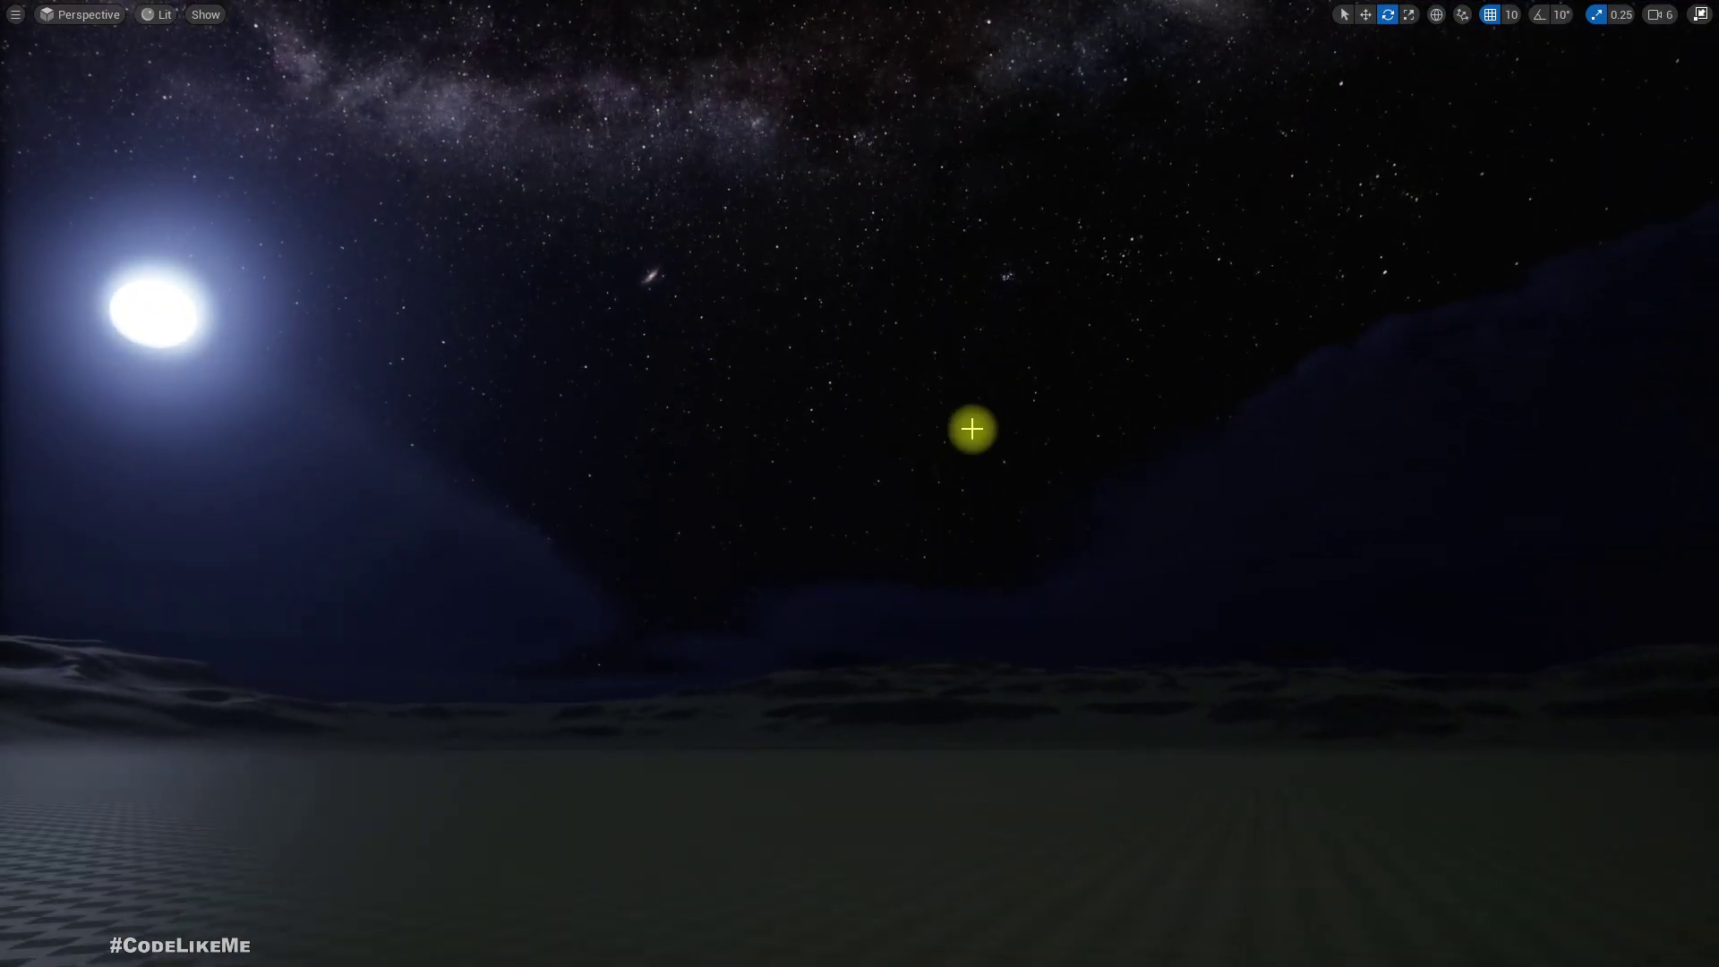
mouse_move(973, 430)
right_mouse_down()
mouse_move(973, 313)
mouse_move(976, 420)
right_mouse_up()
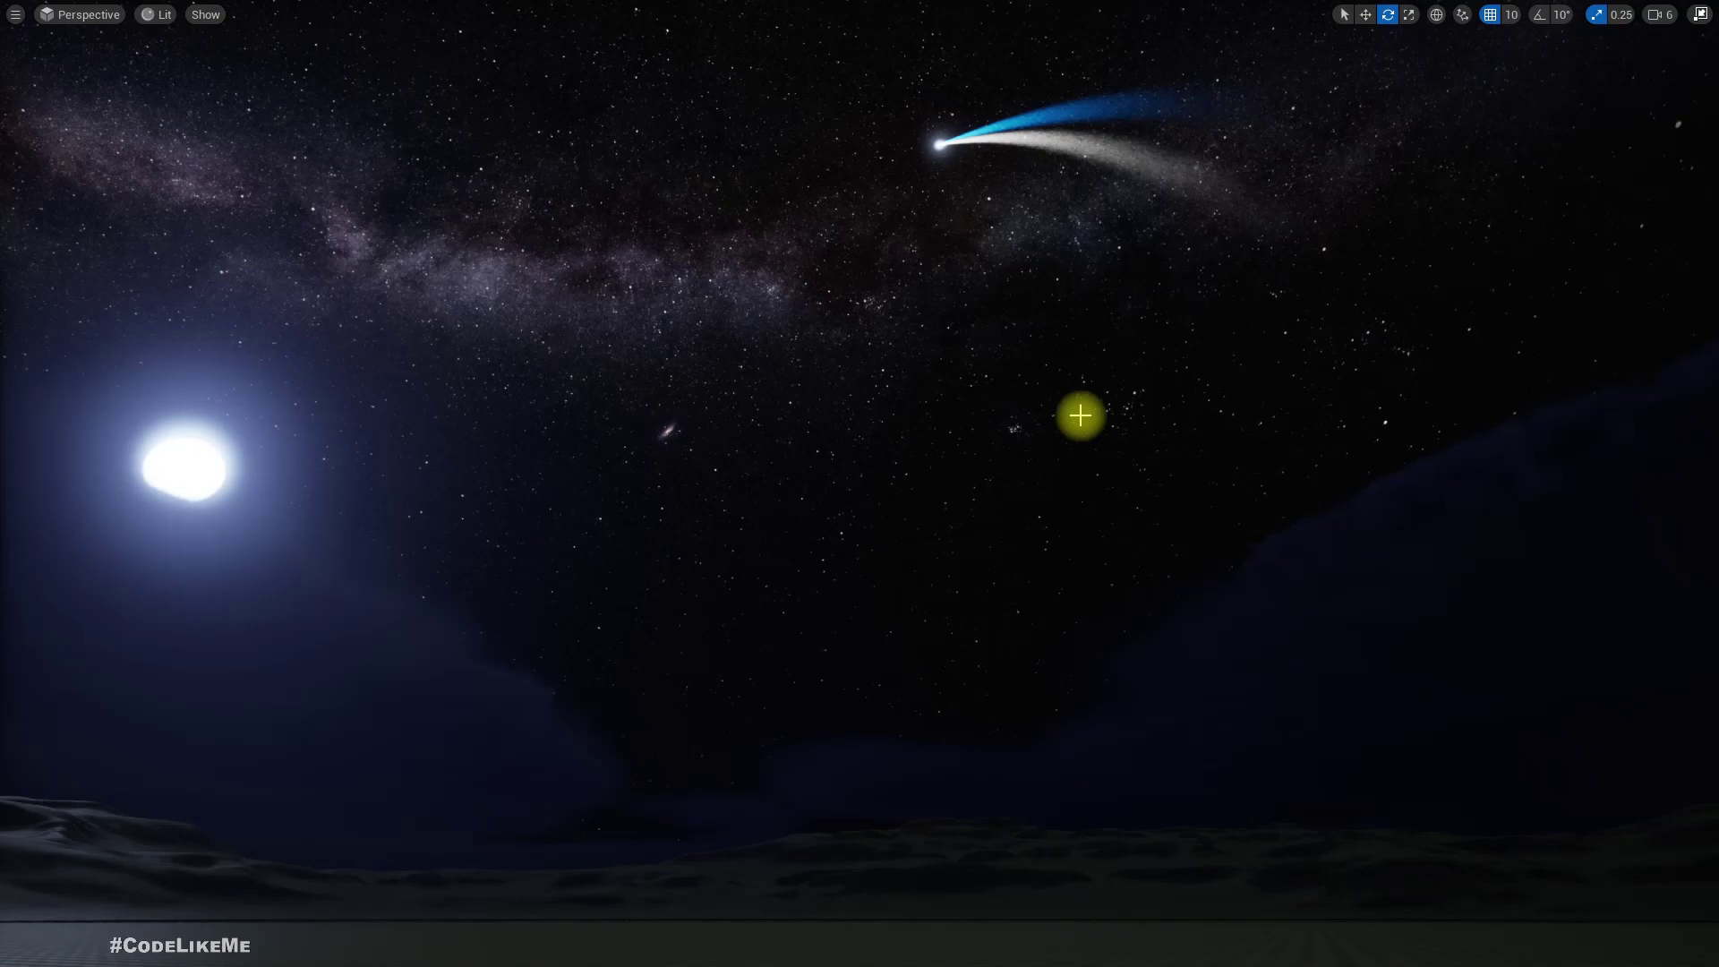
Step: Play-test the NightSky level twice to see how the comet's tails look at the start, and leave full screen
key("alt+p")
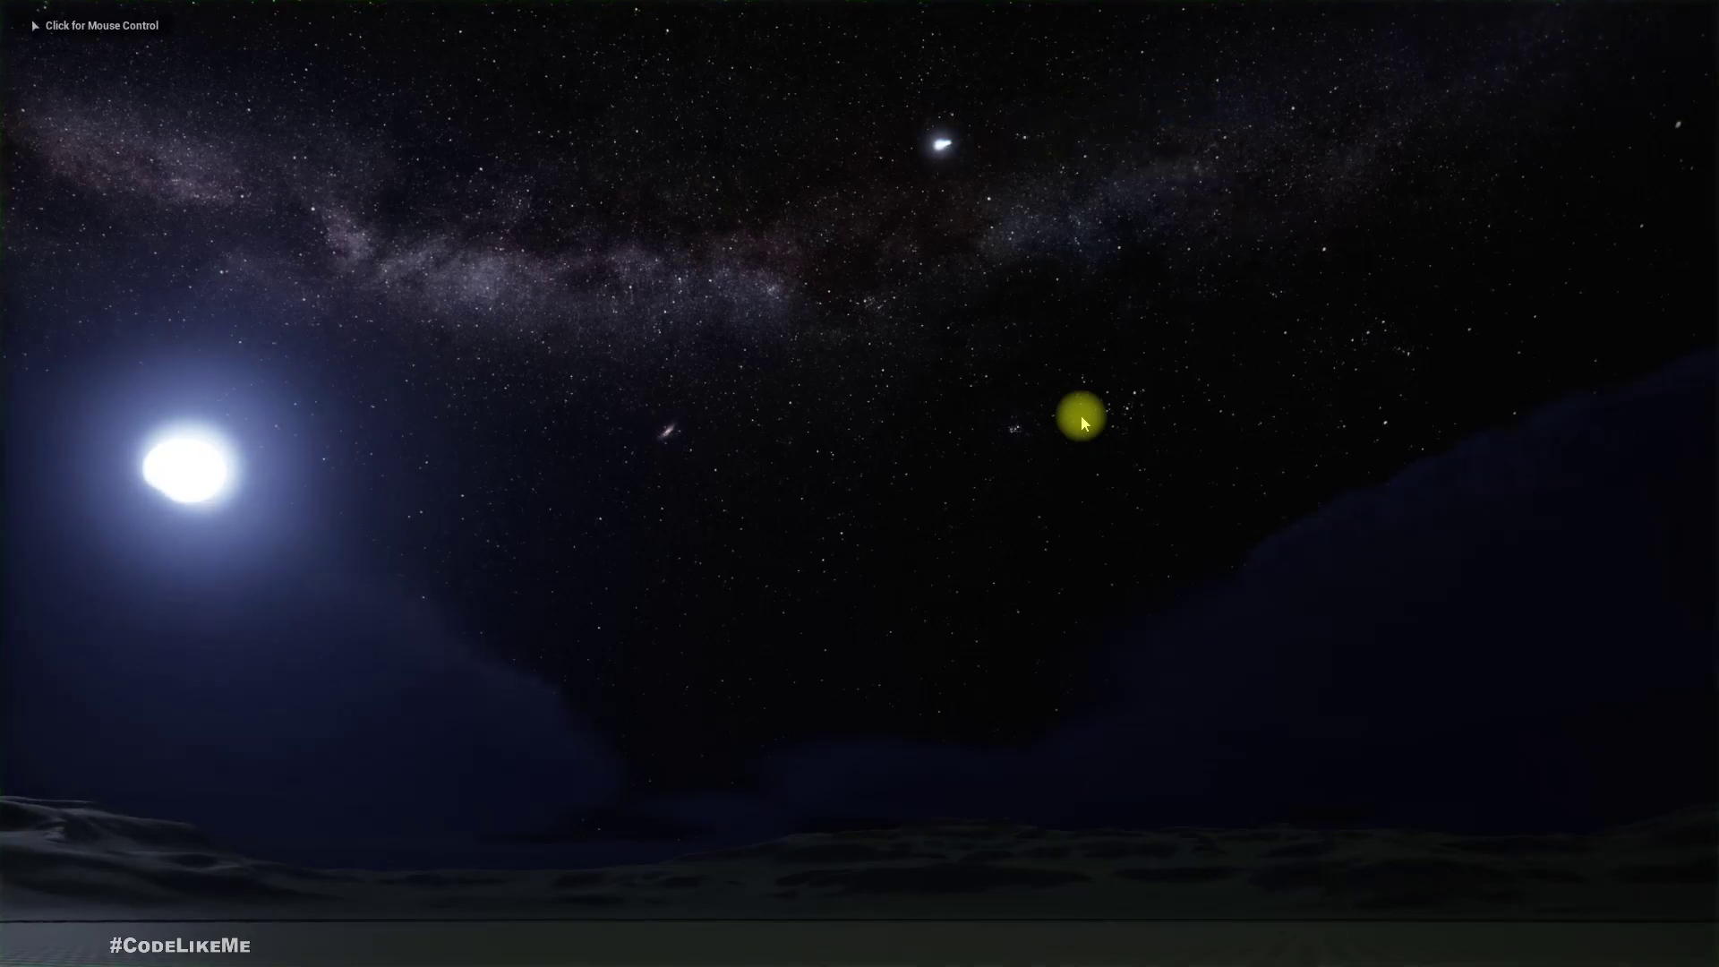
left_click(1079, 415)
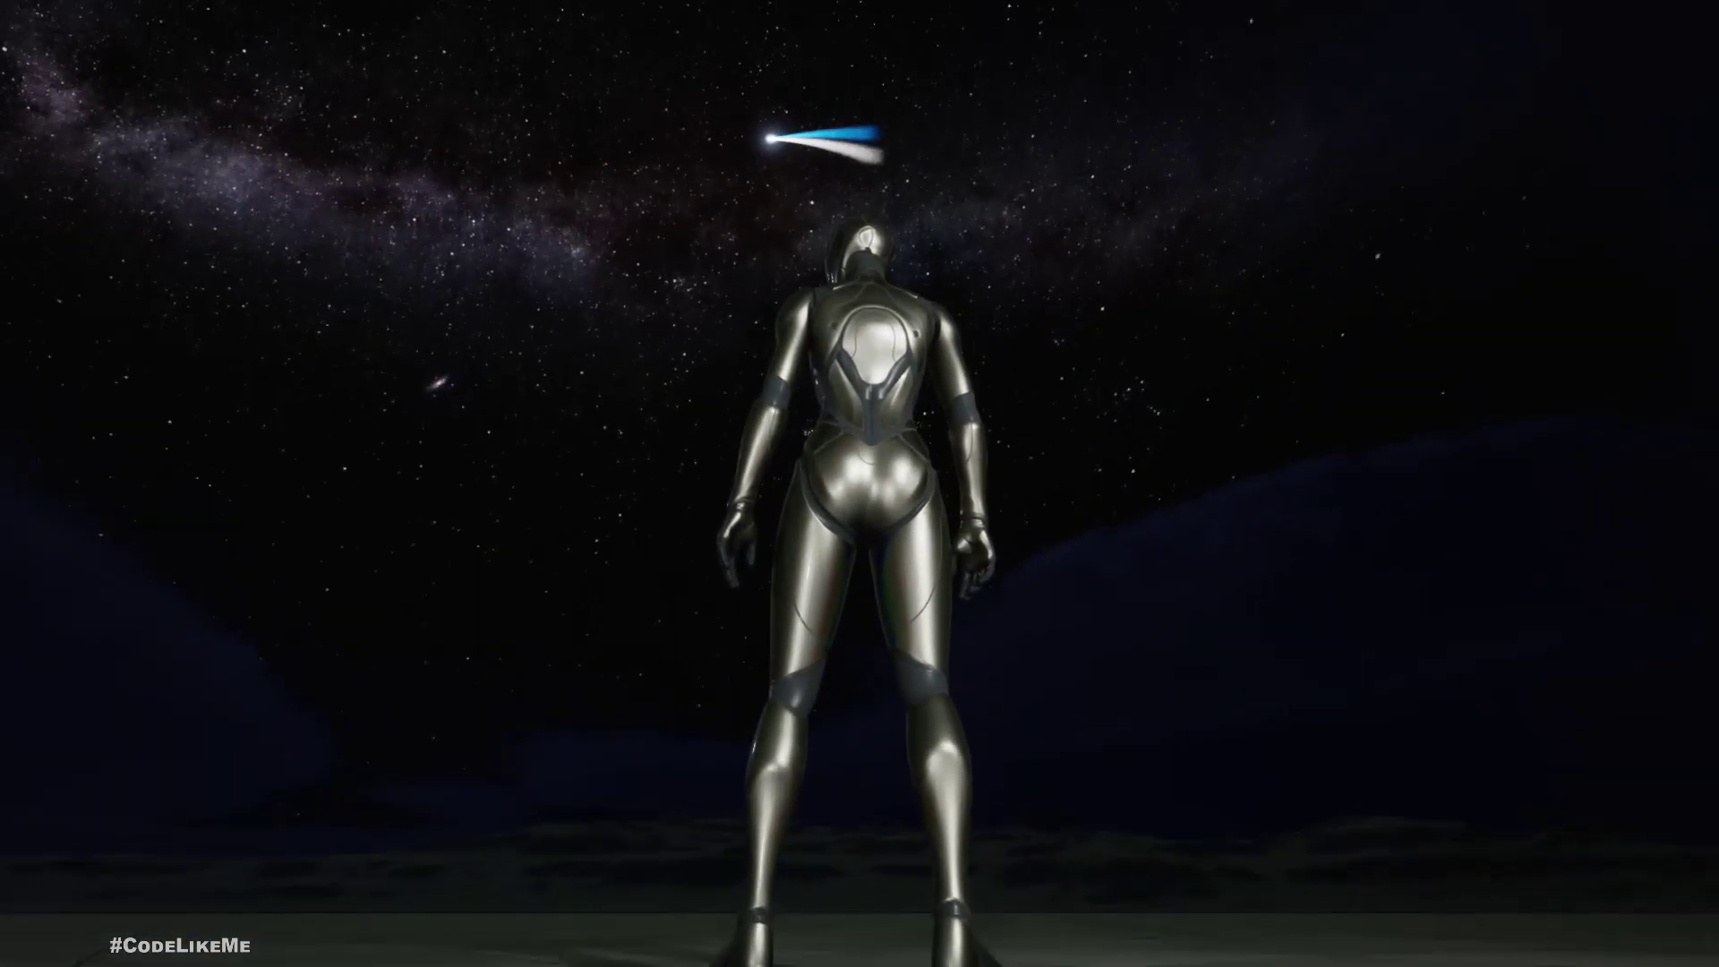
key("Escape")
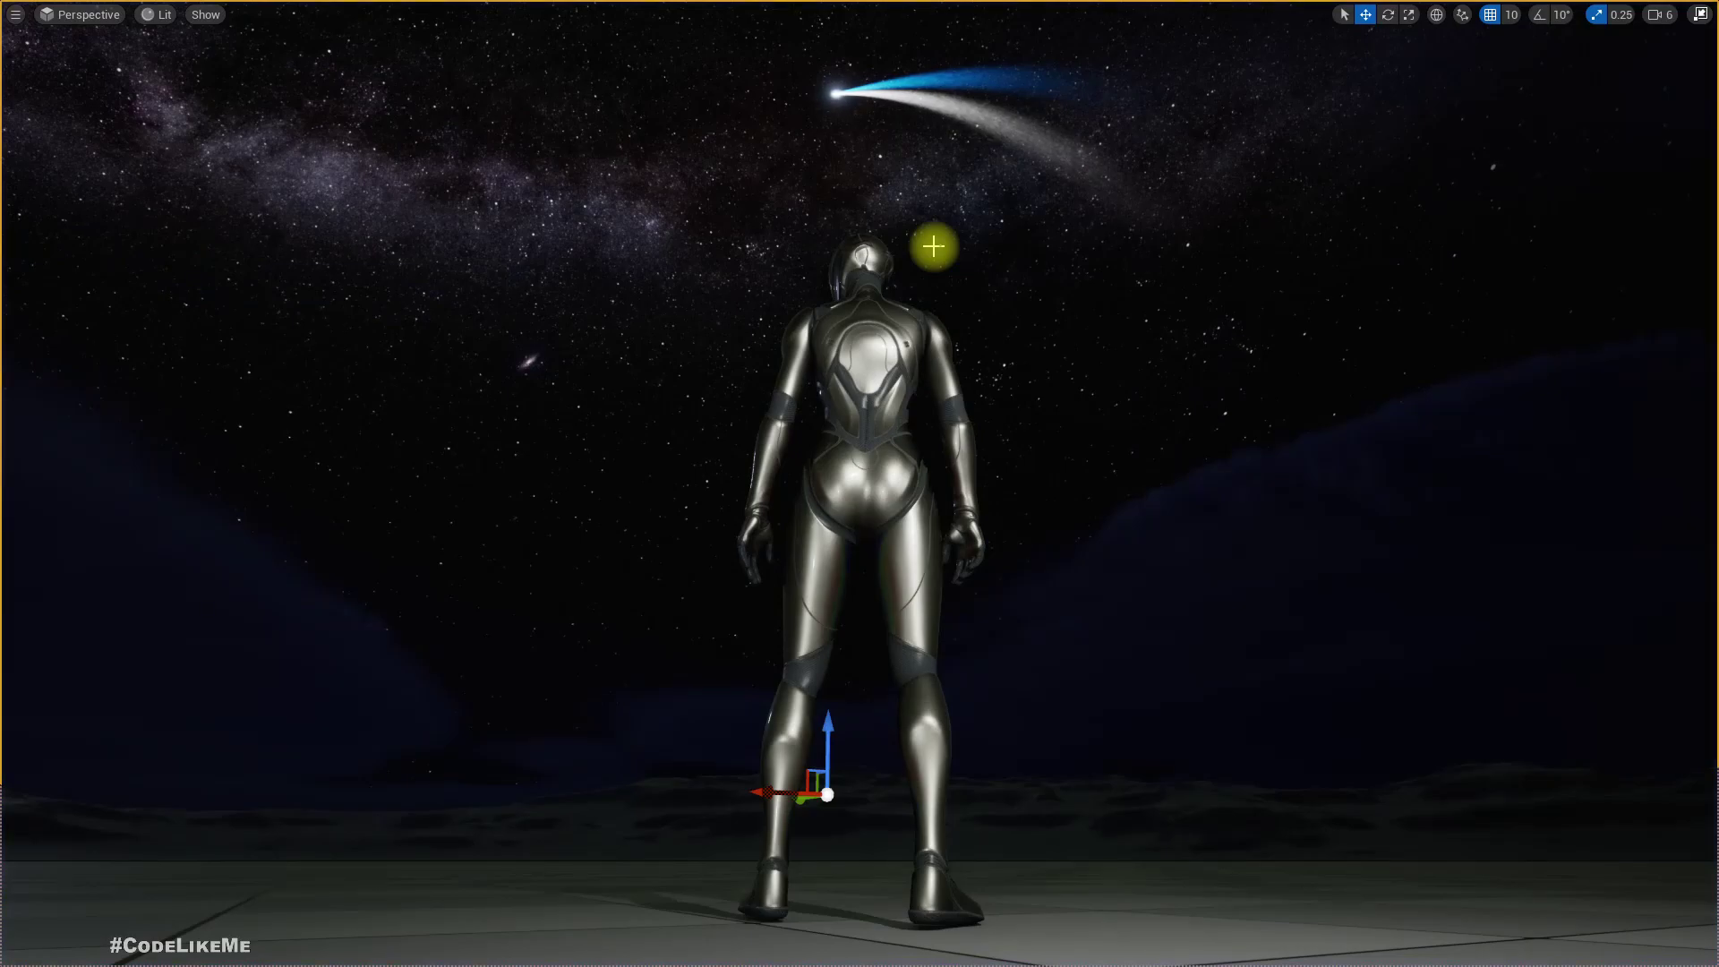
key("alt+p")
left_click(934, 246)
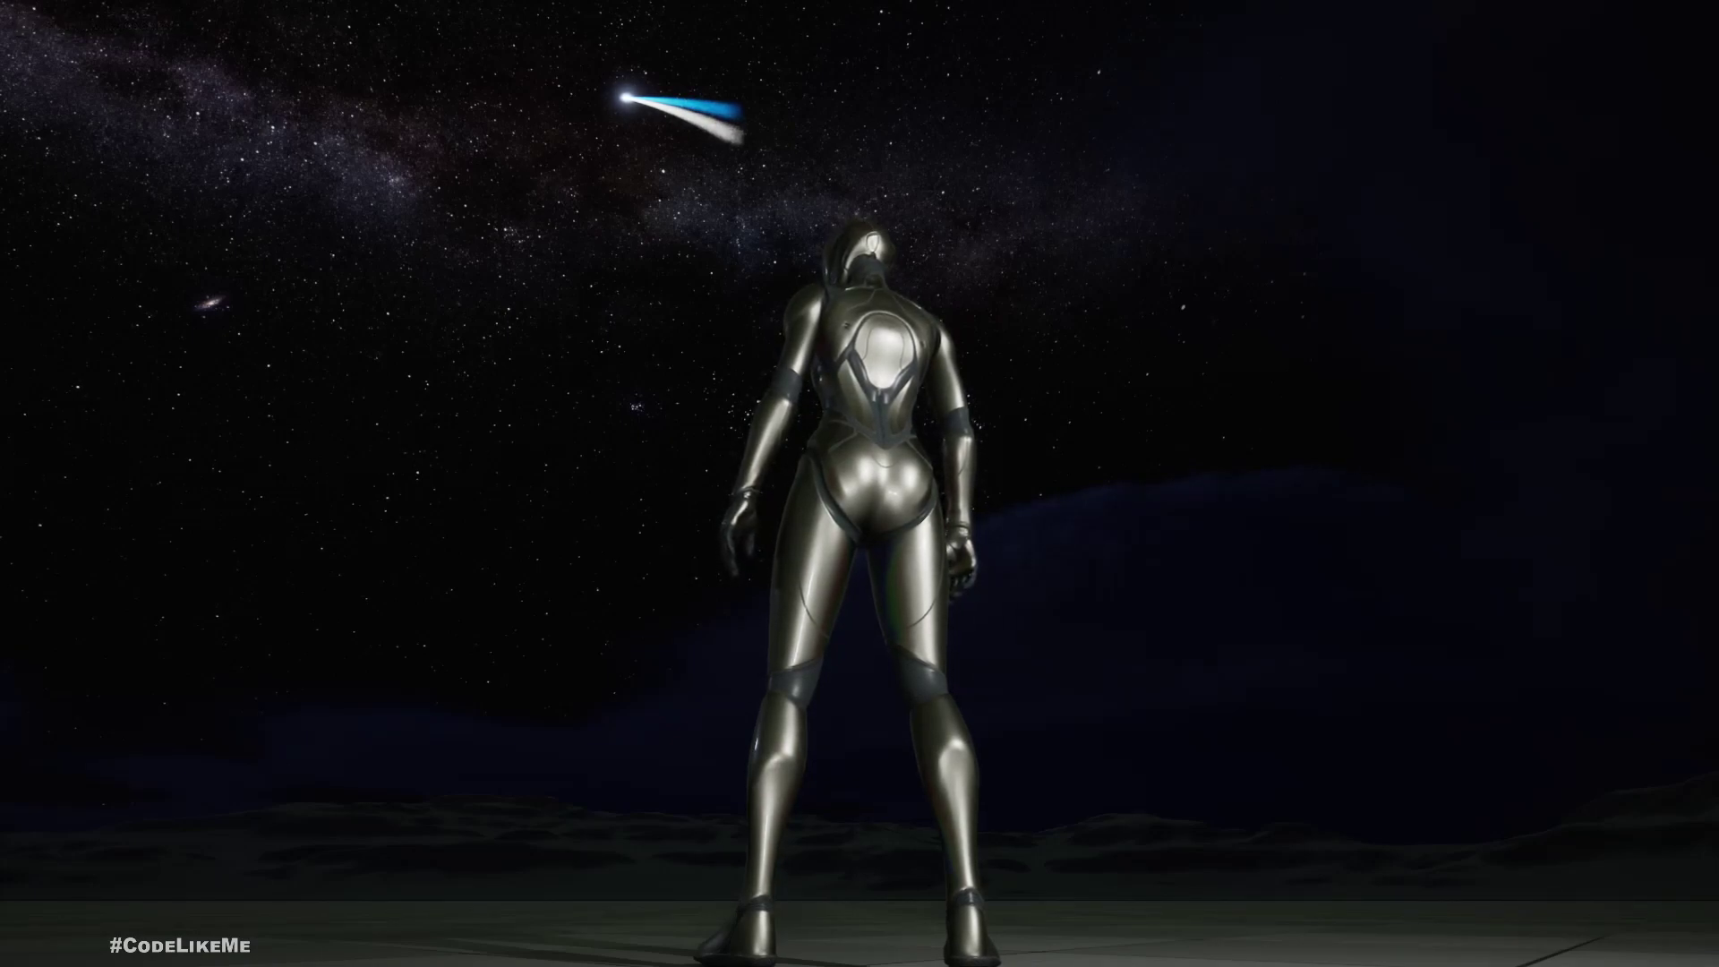
key("Escape")
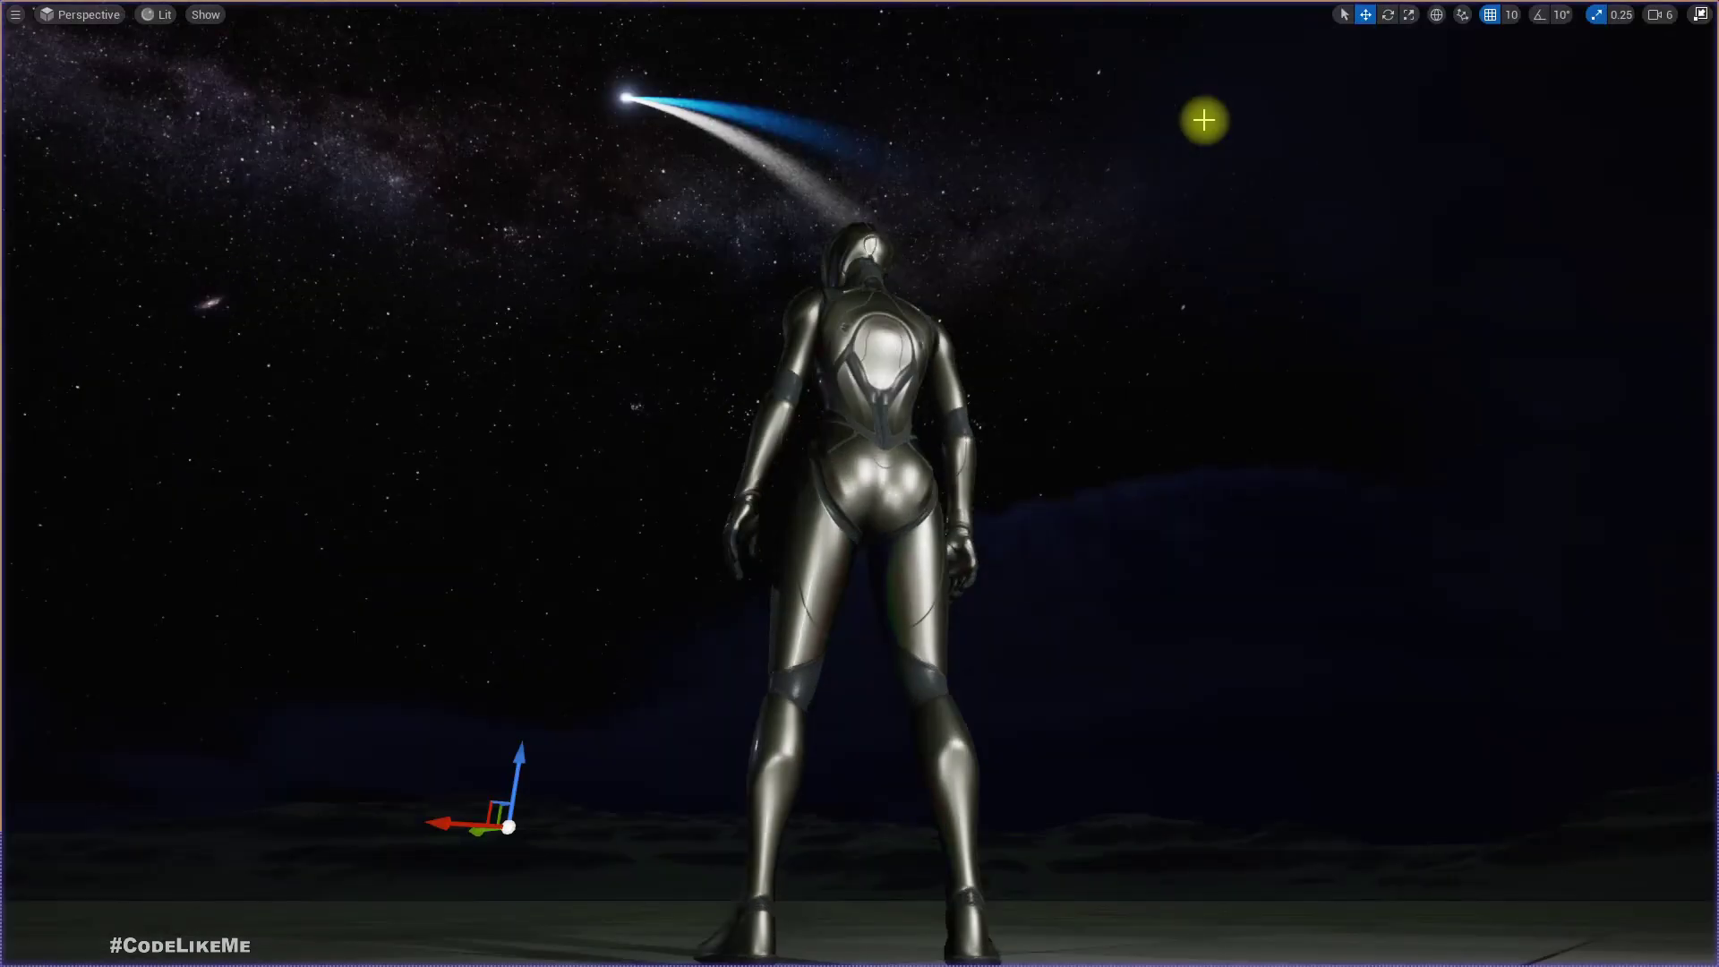
key("F11")
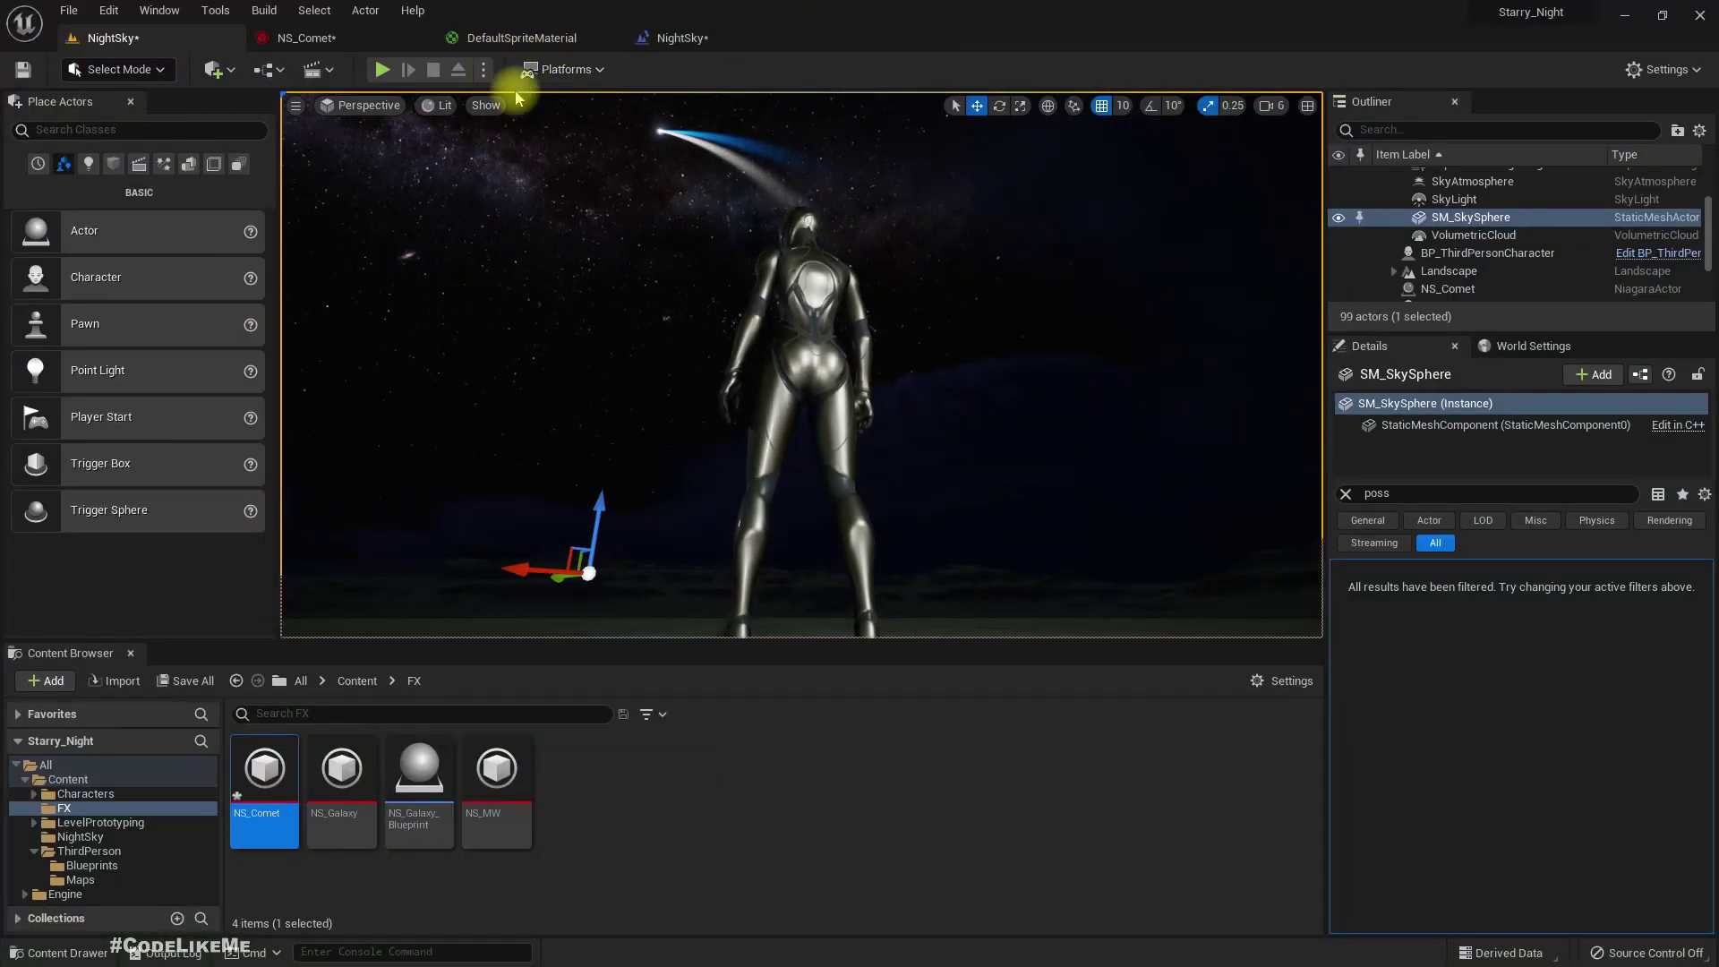
Step: Select the NS_Comet actor in the level and open the NightSky Level Blueprint
left_click(1442, 236)
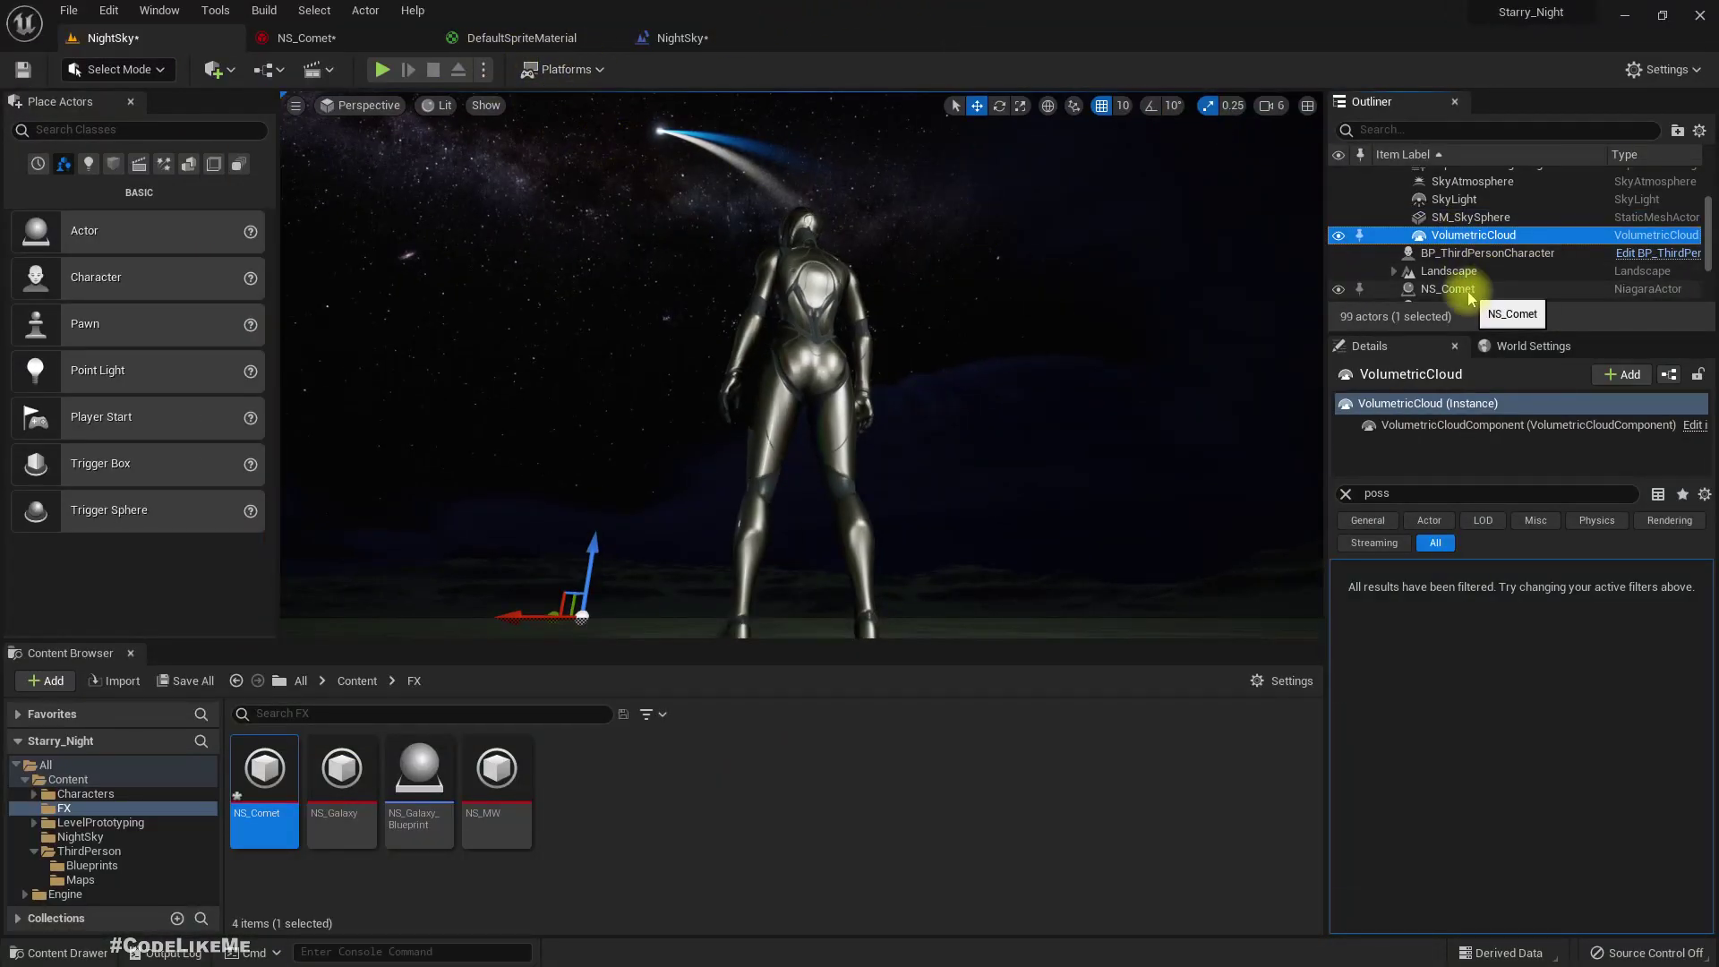
left_click(1467, 289)
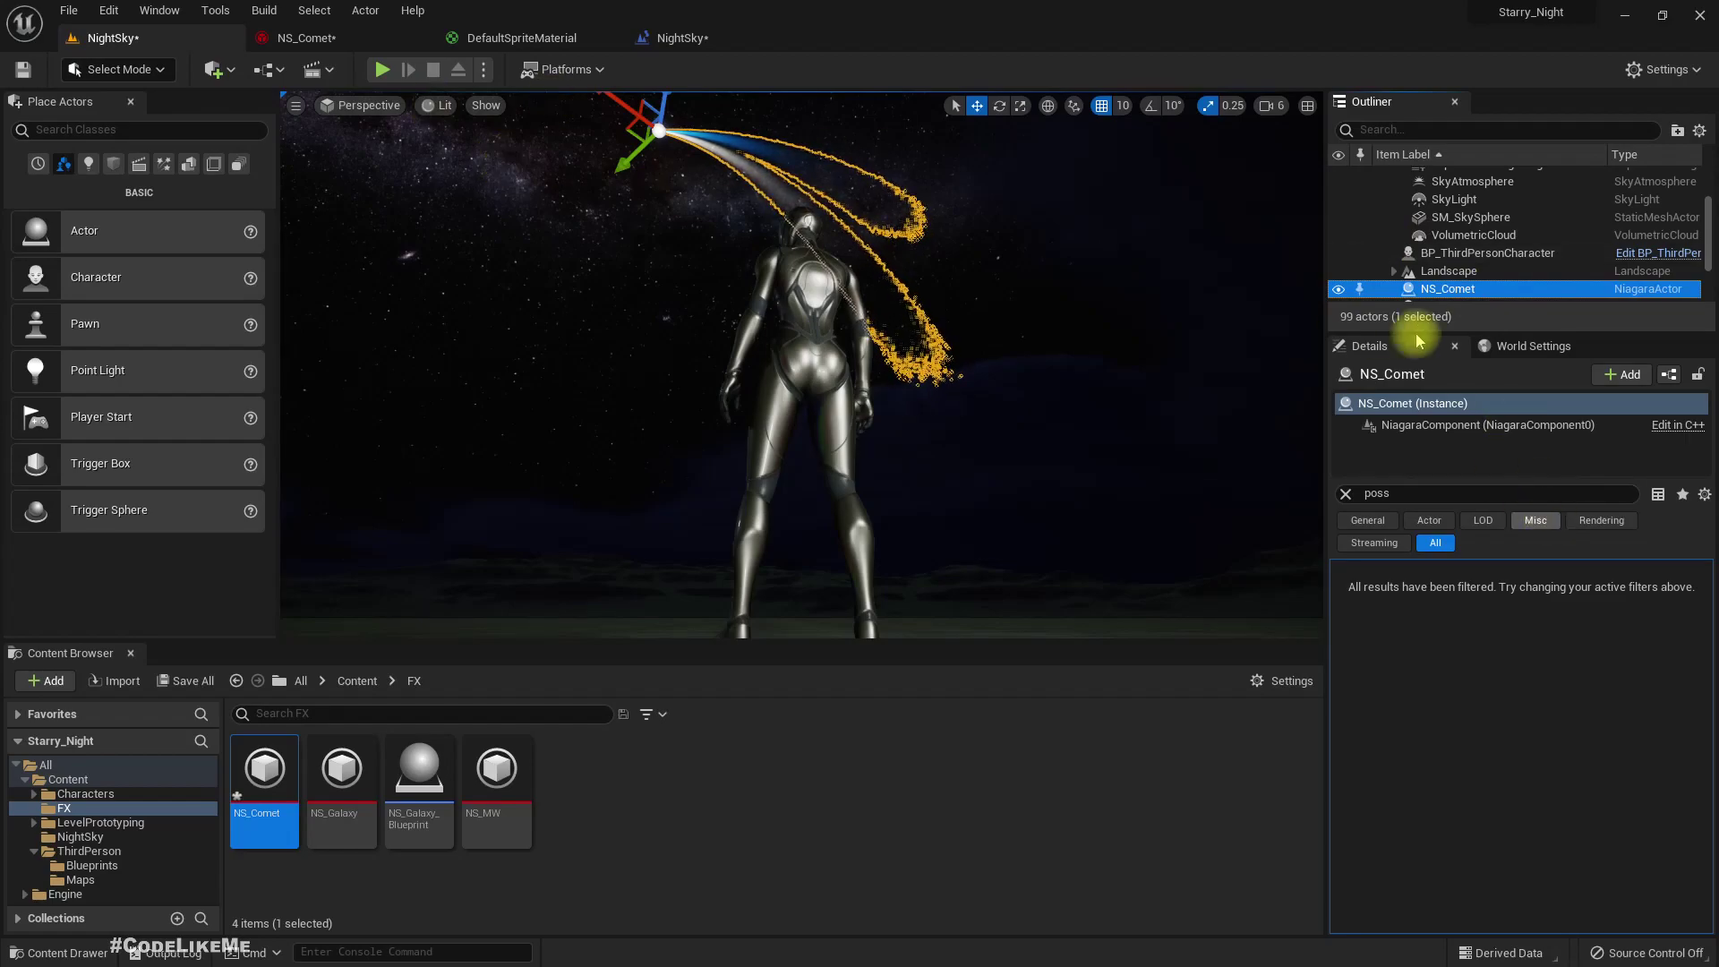
right_click_drag(1120, 188, 1070, 237)
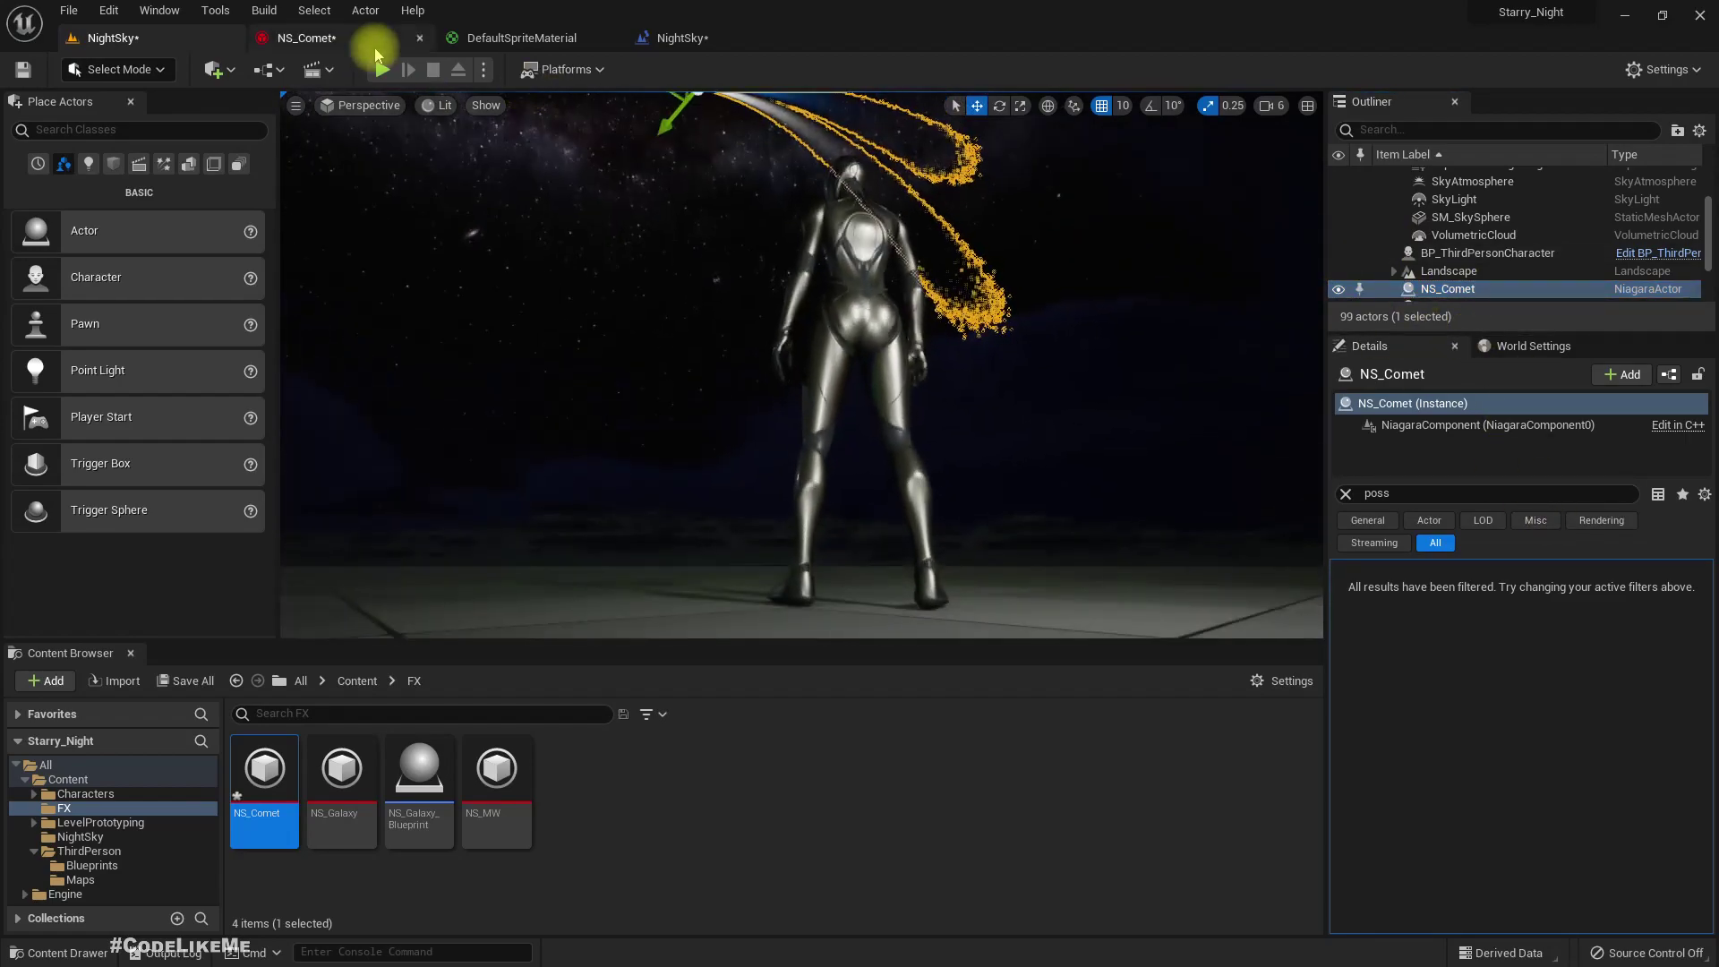
left_click(266, 72)
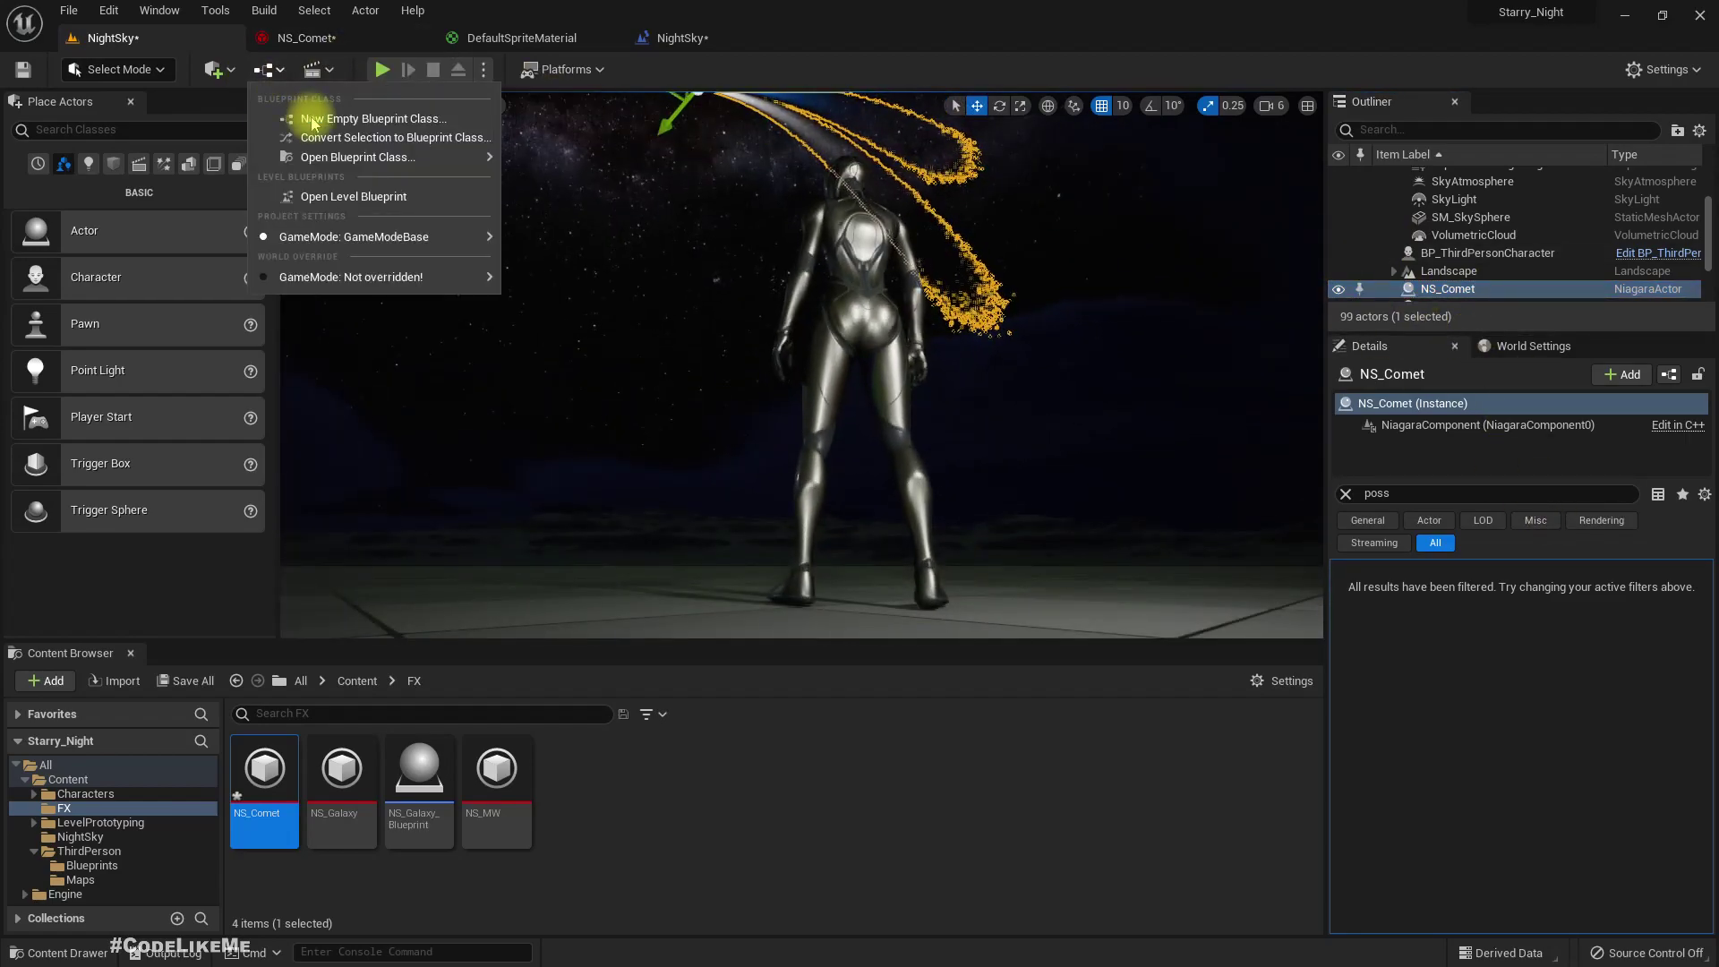
left_click(342, 198)
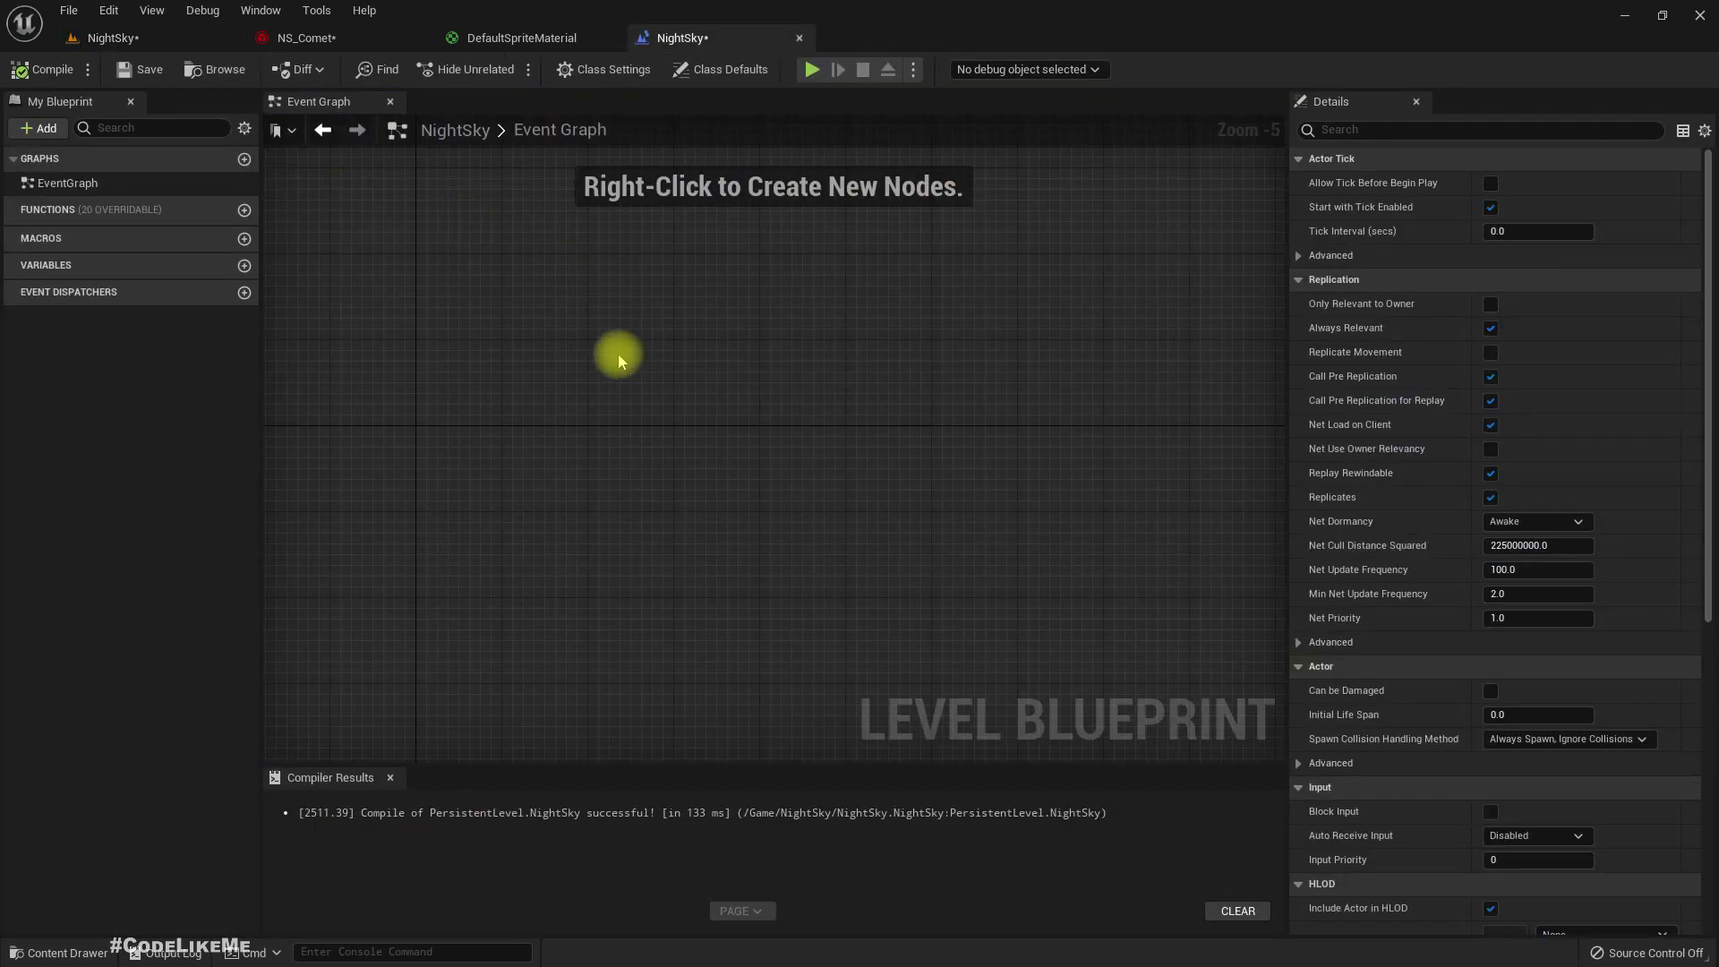
Step: Add an Event BeginPlay node and a reference to the NS_Comet actor to the Event Graph
right_click(584, 354)
type("begin")
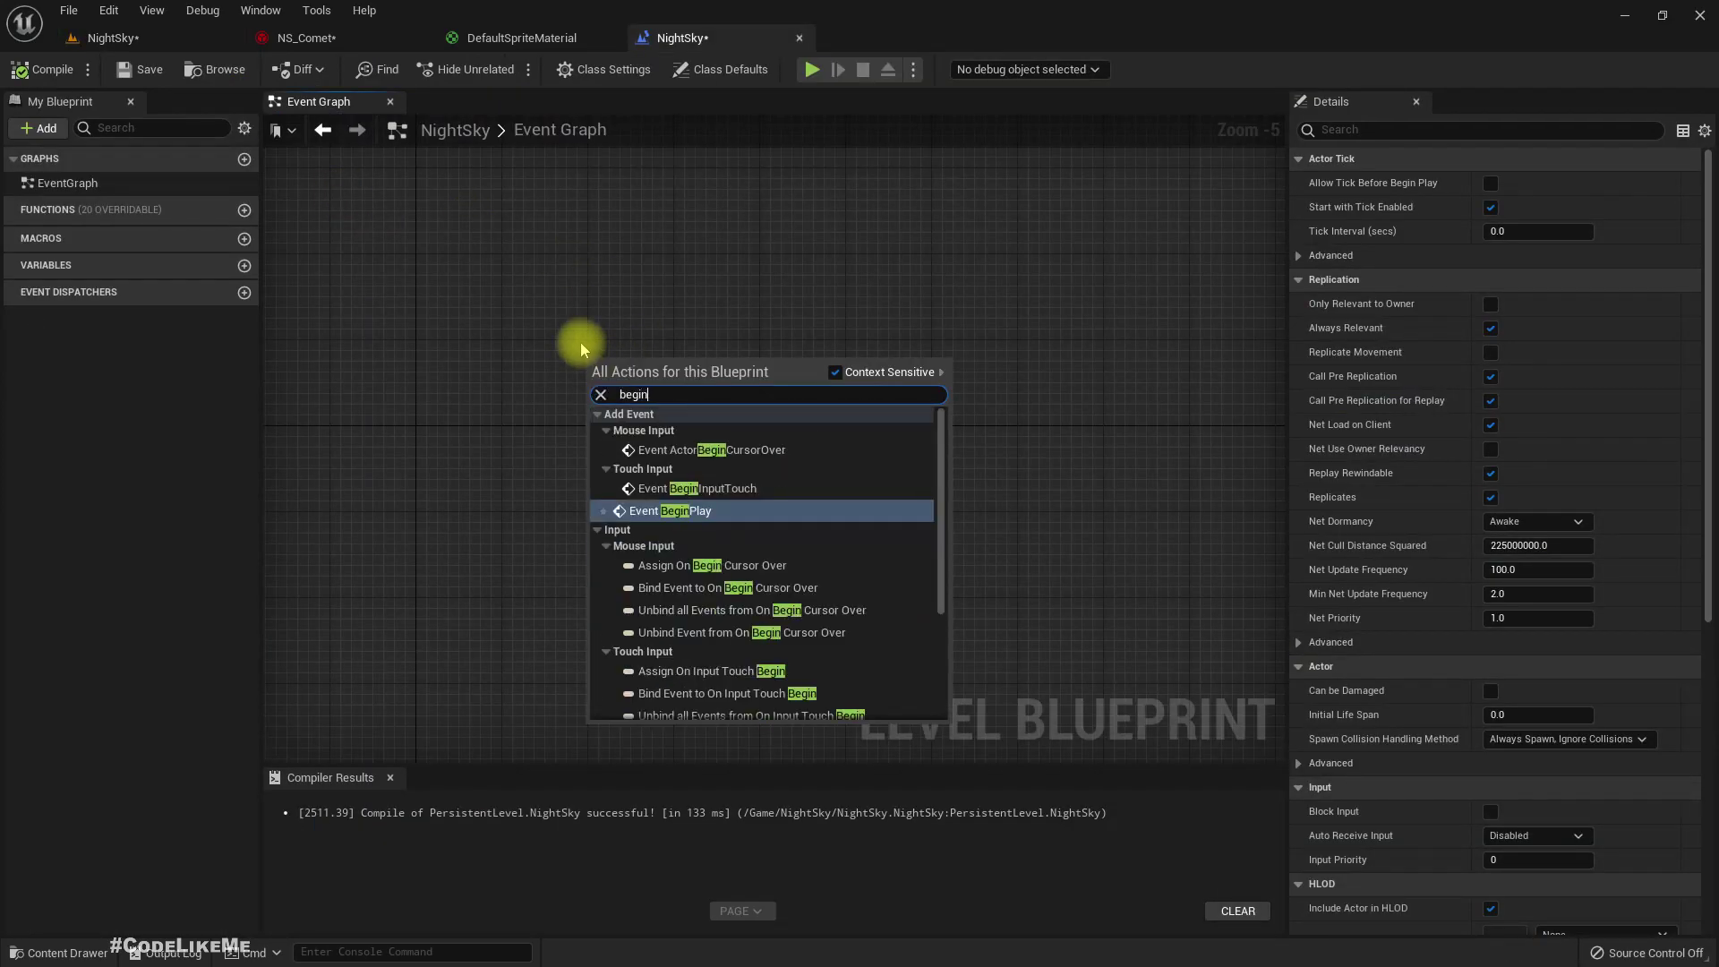
key("Return")
scroll(587, 345, "up", 5)
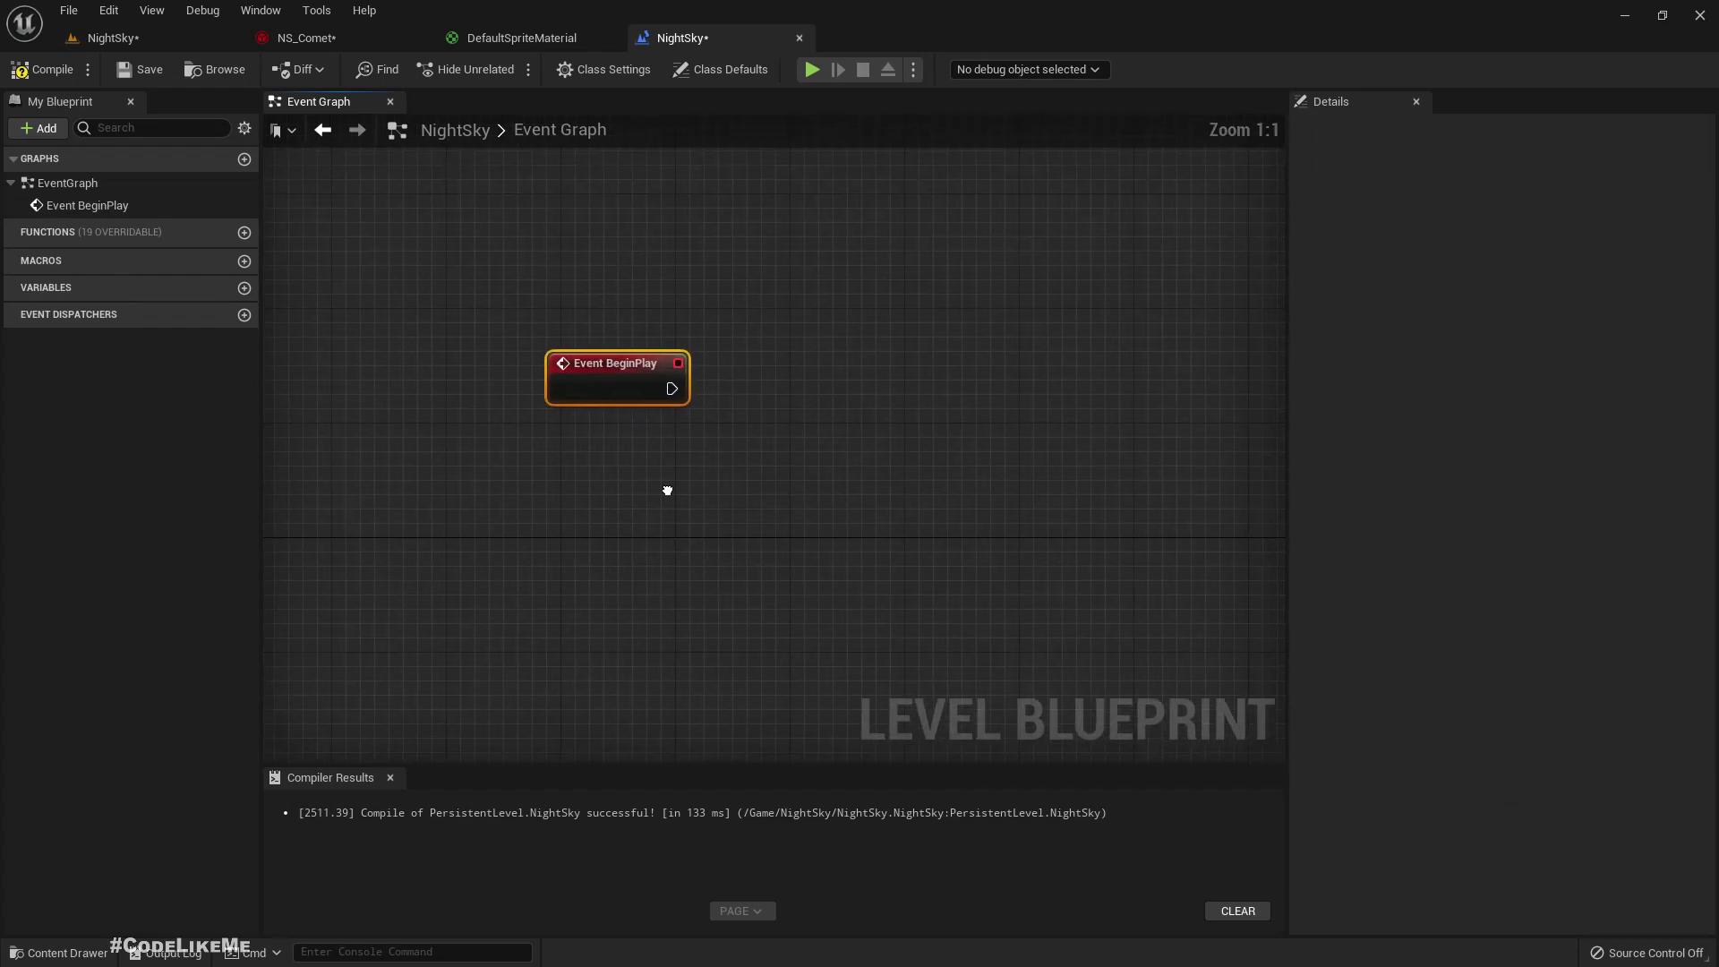
right_click(641, 486)
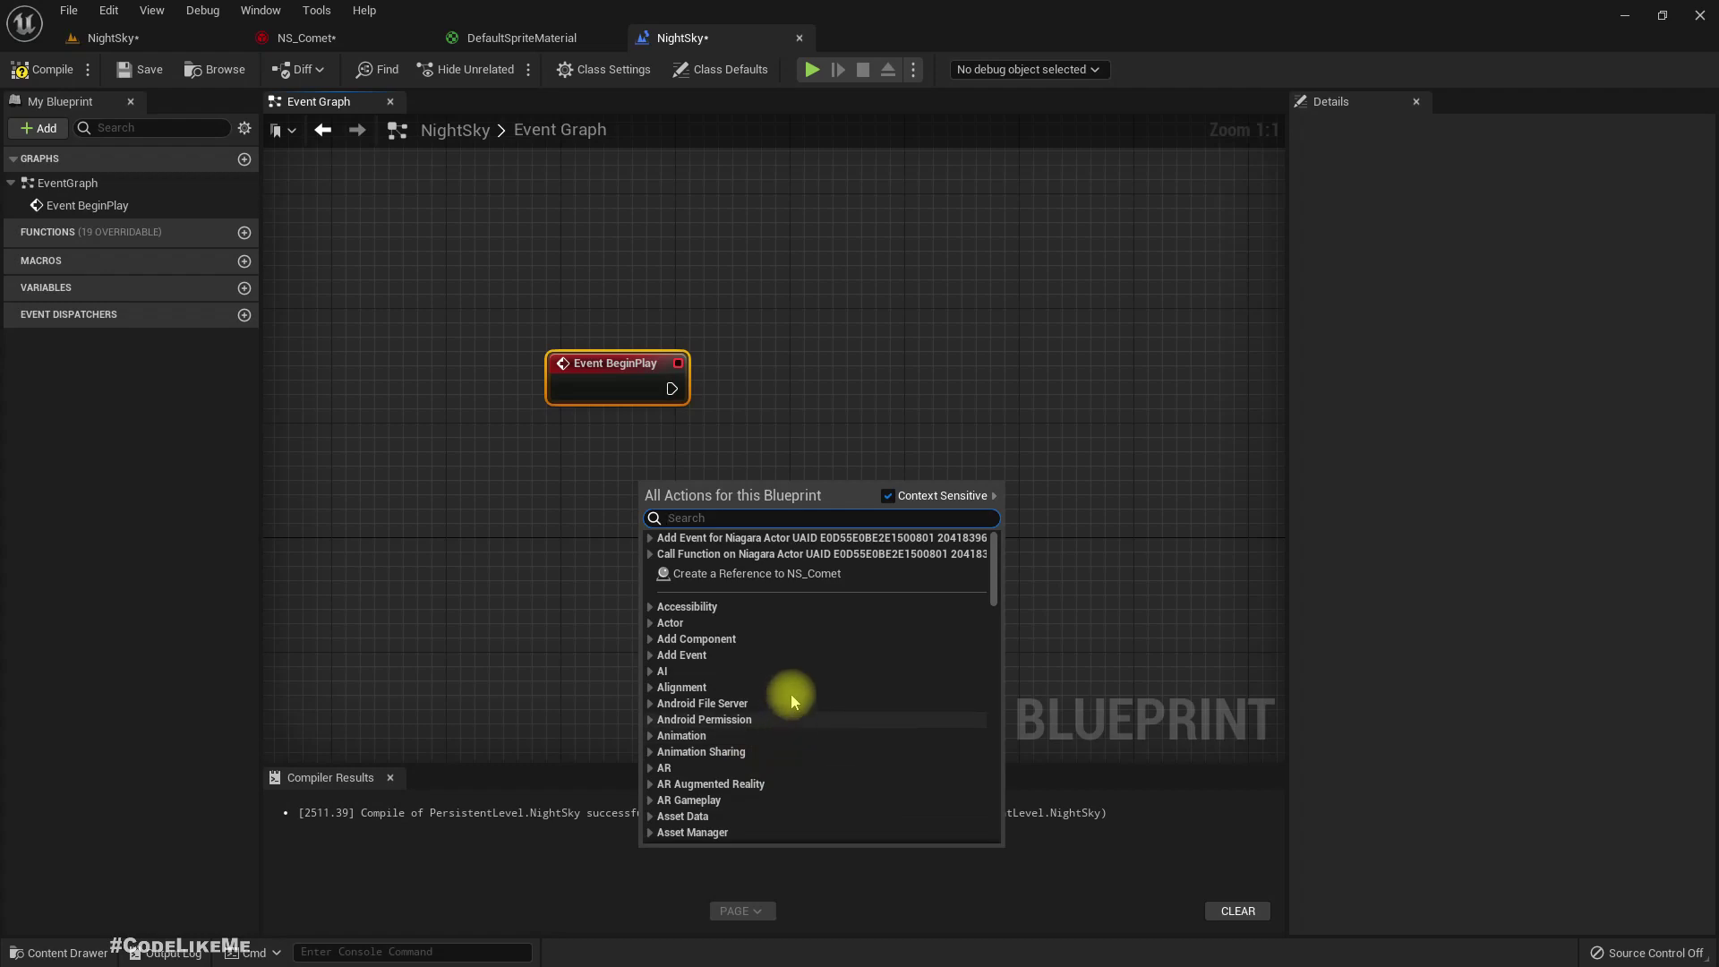
left_click(772, 573)
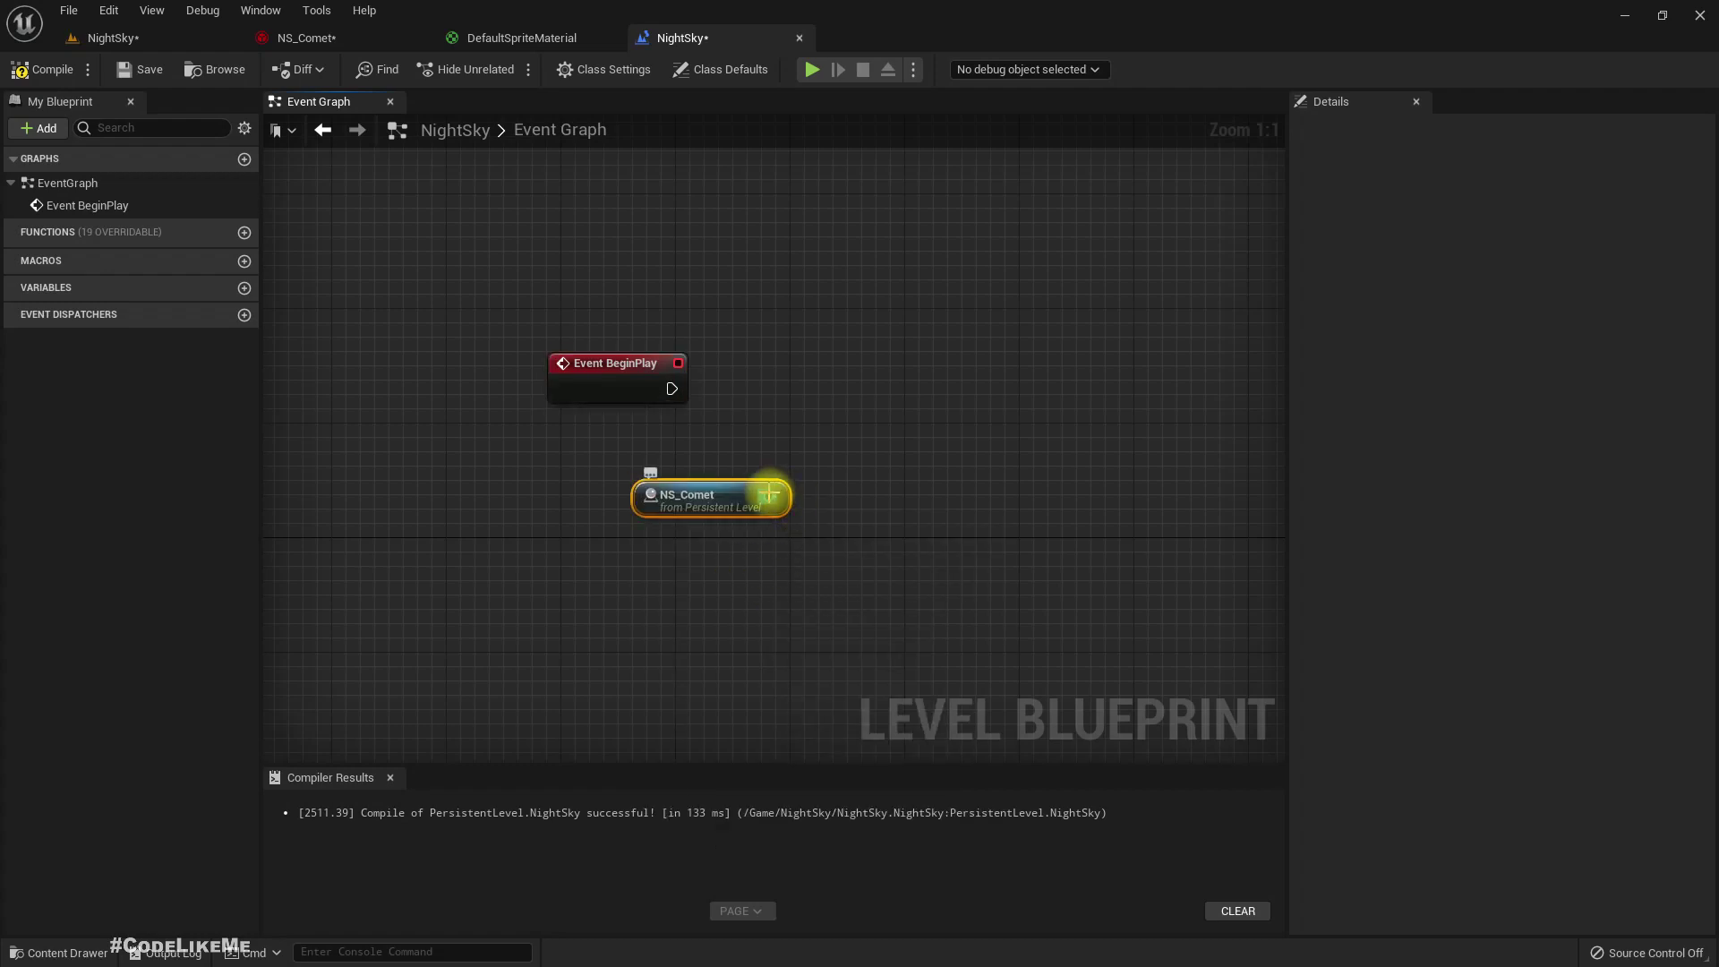
Step: Add an Advance Simulation by Time node for the NS_Comet reference and run it from Event BeginPlay
left_click_drag(769, 495, 849, 500)
type("adva")
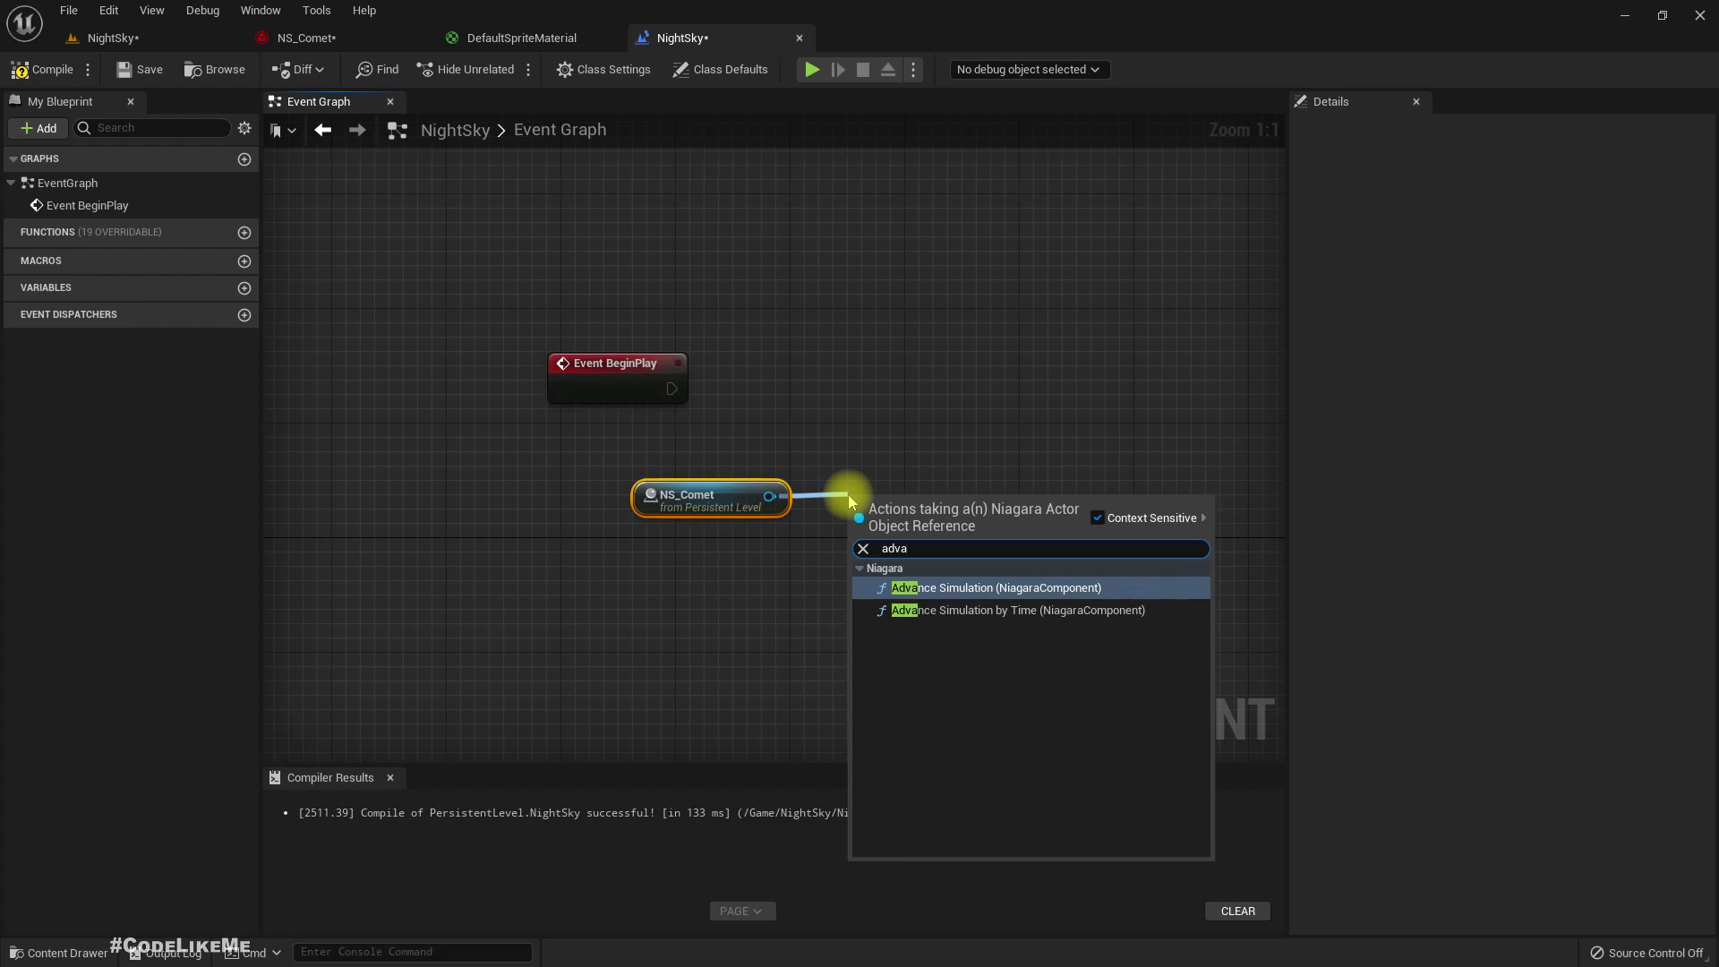
key("Down")
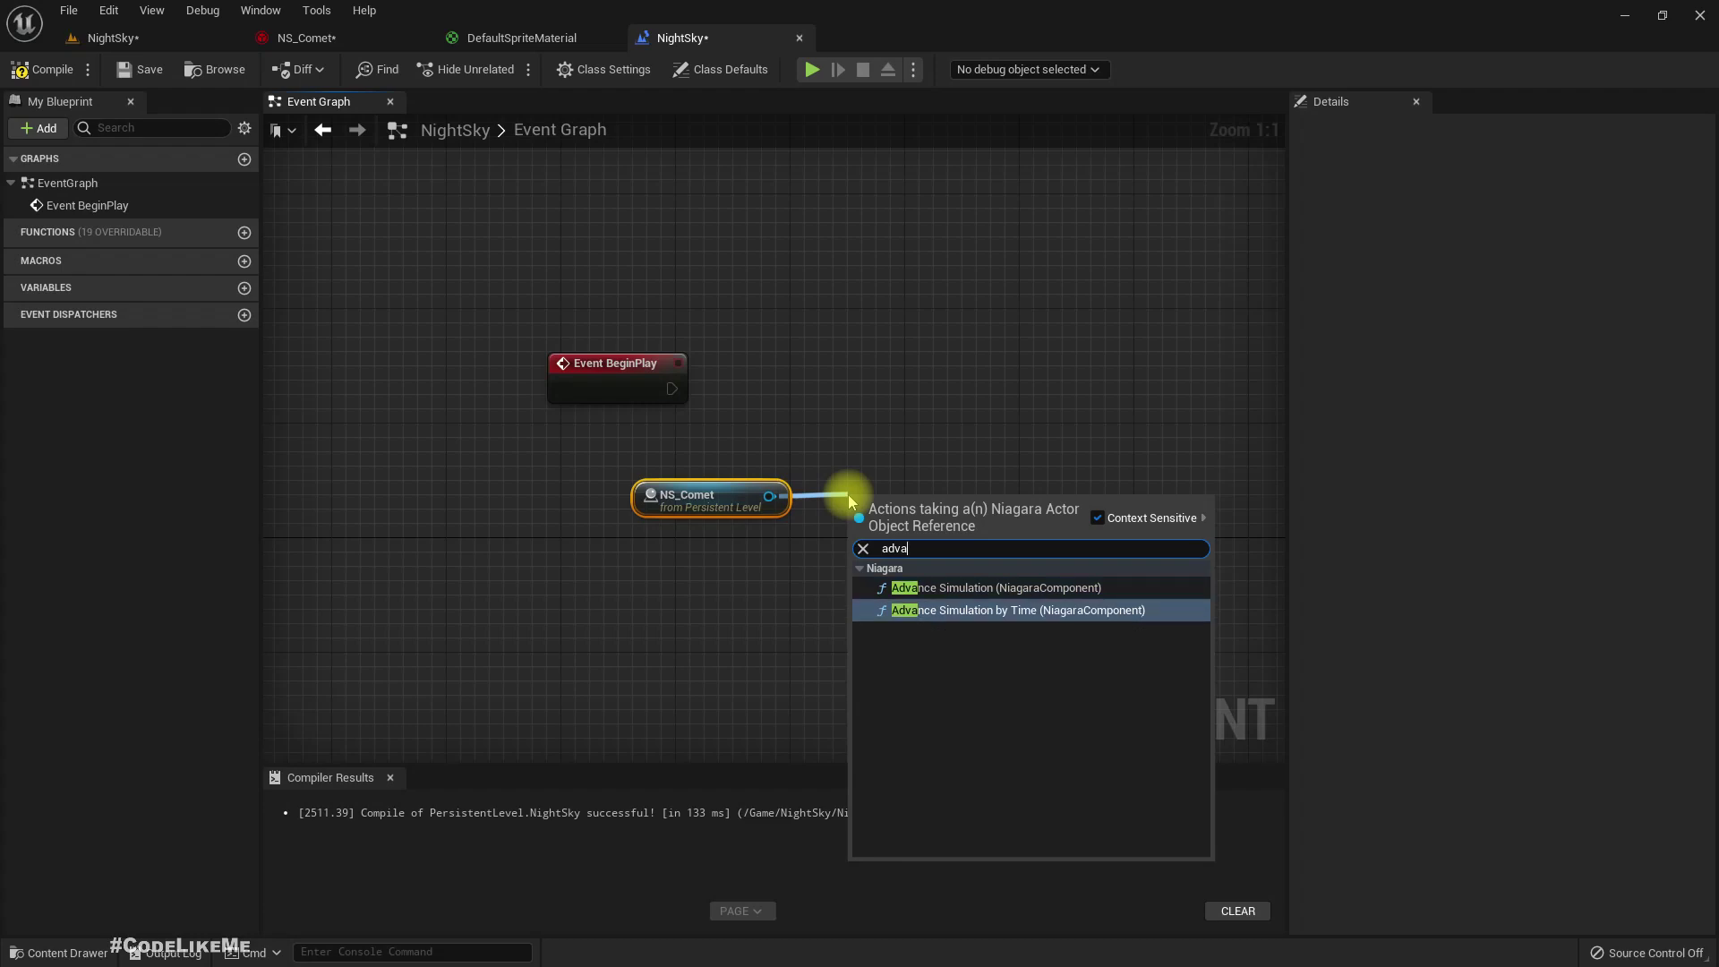
key("Return")
left_click_drag(984, 537, 1151, 360)
left_click(1074, 341)
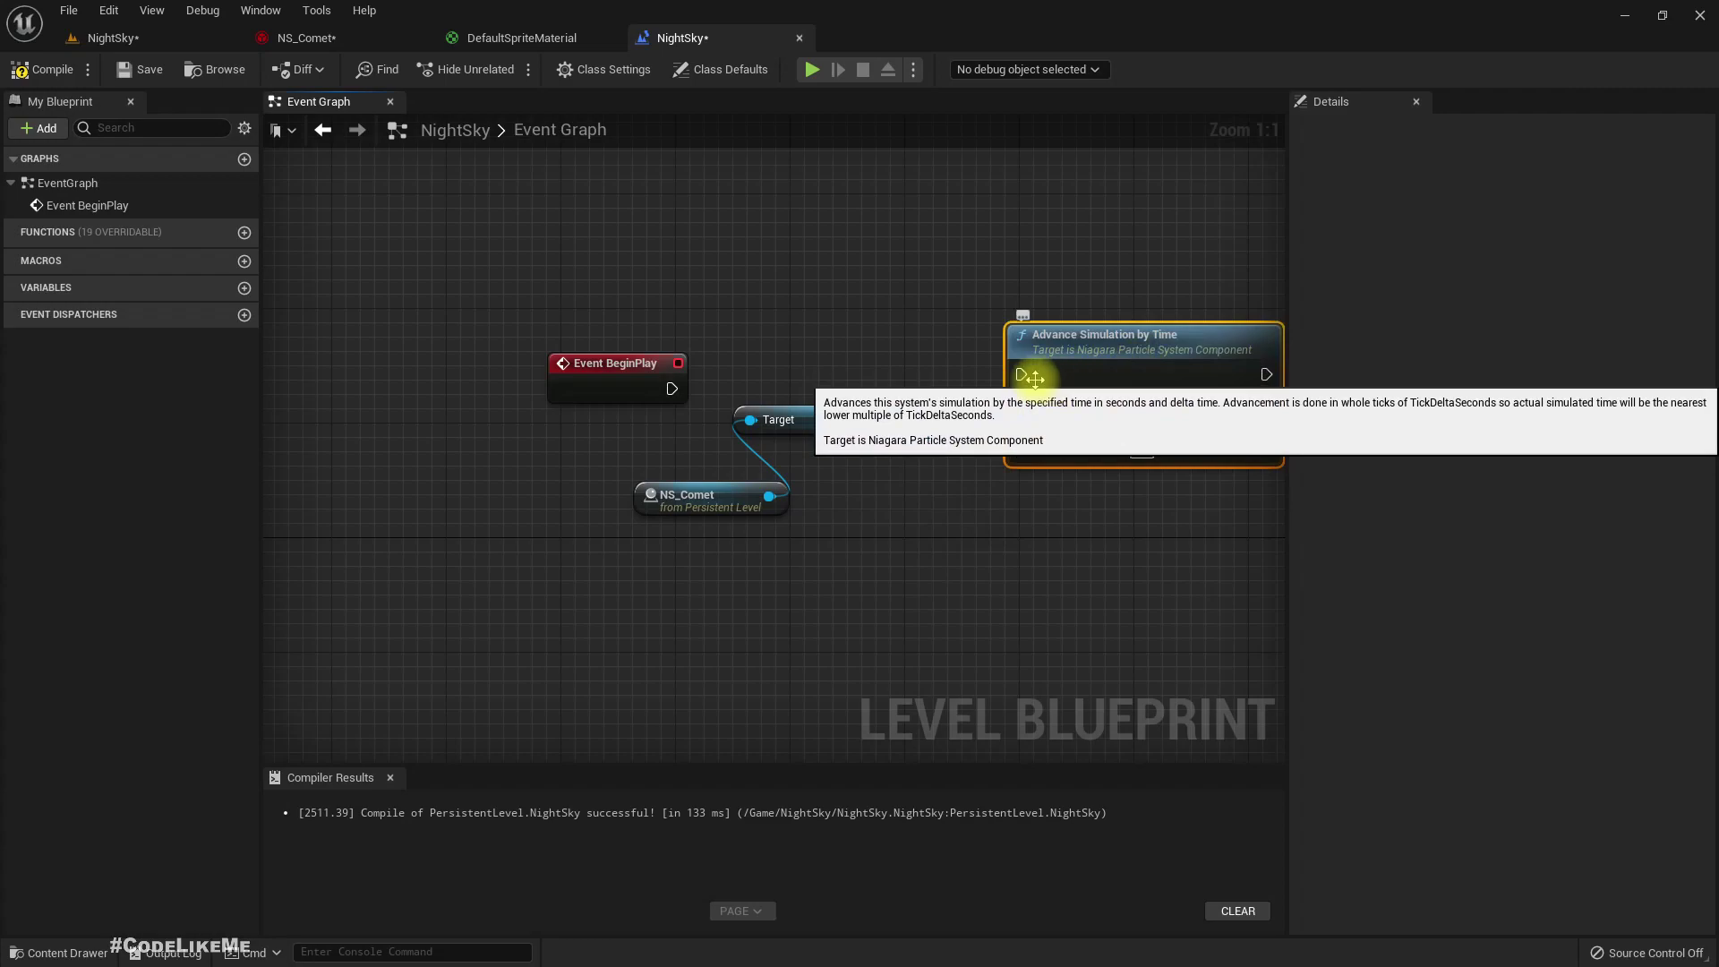
left_click_drag(1021, 374, 670, 388)
left_click_drag(606, 380, 606, 366)
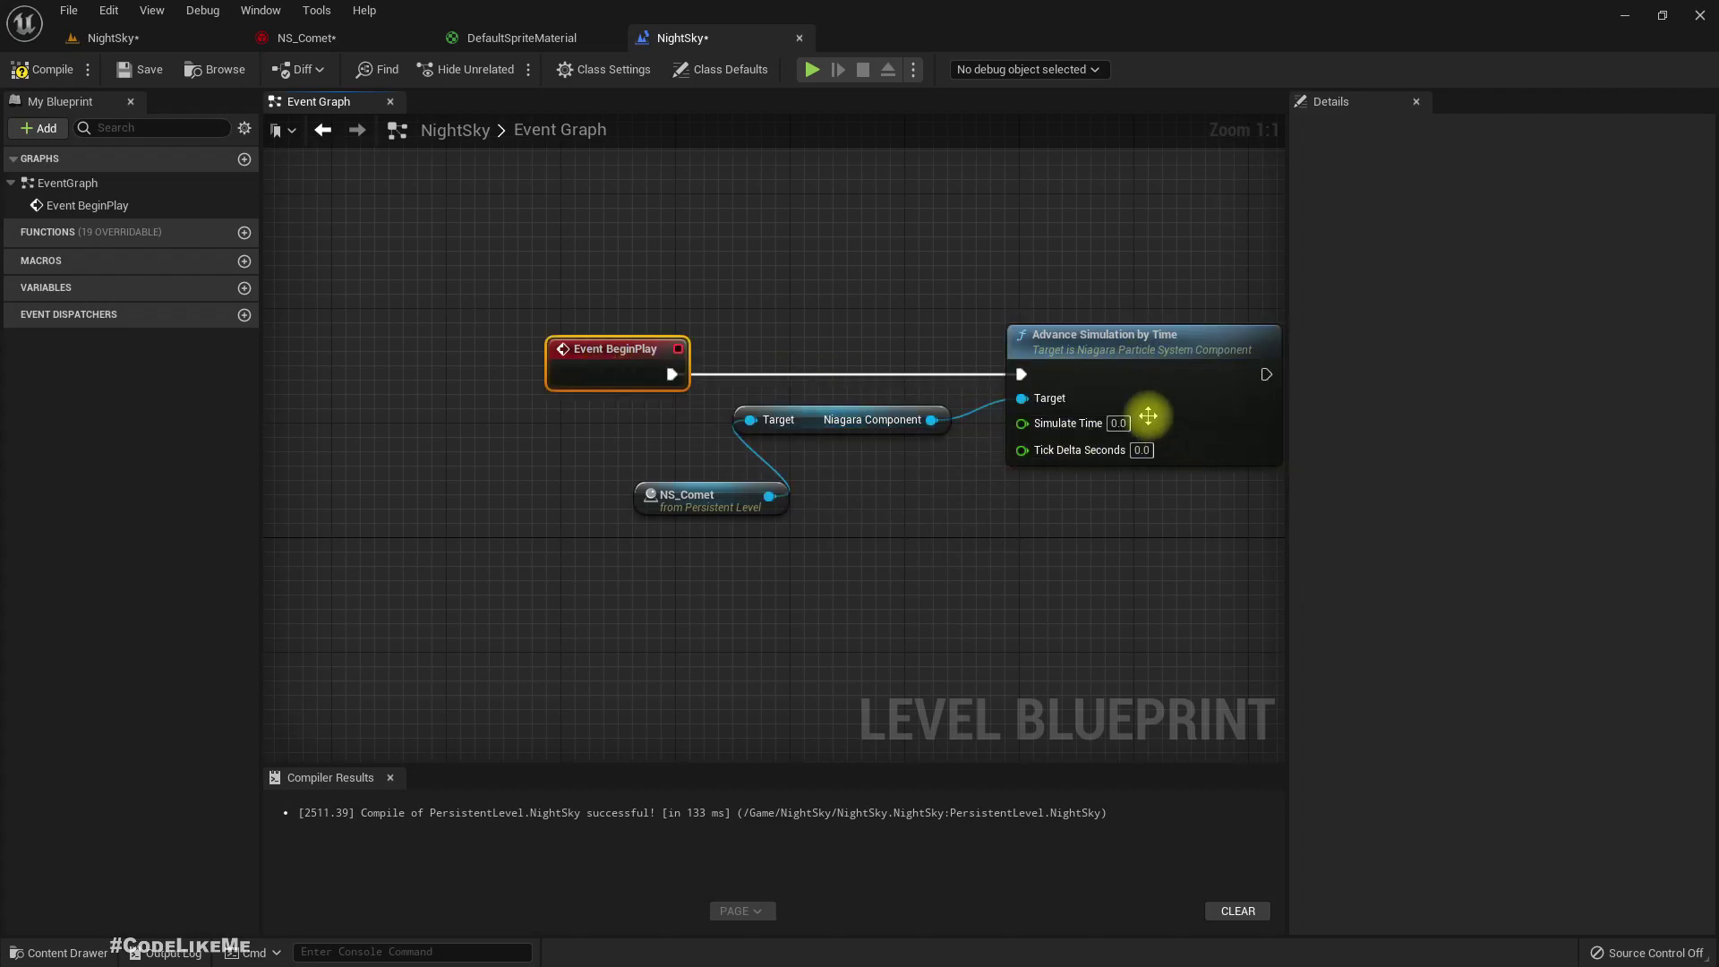
Step: Set the Advance Simulation by Time node's Simulate Time to 50.0 and Tick Delta Seconds to 0.01
left_click(1119, 423)
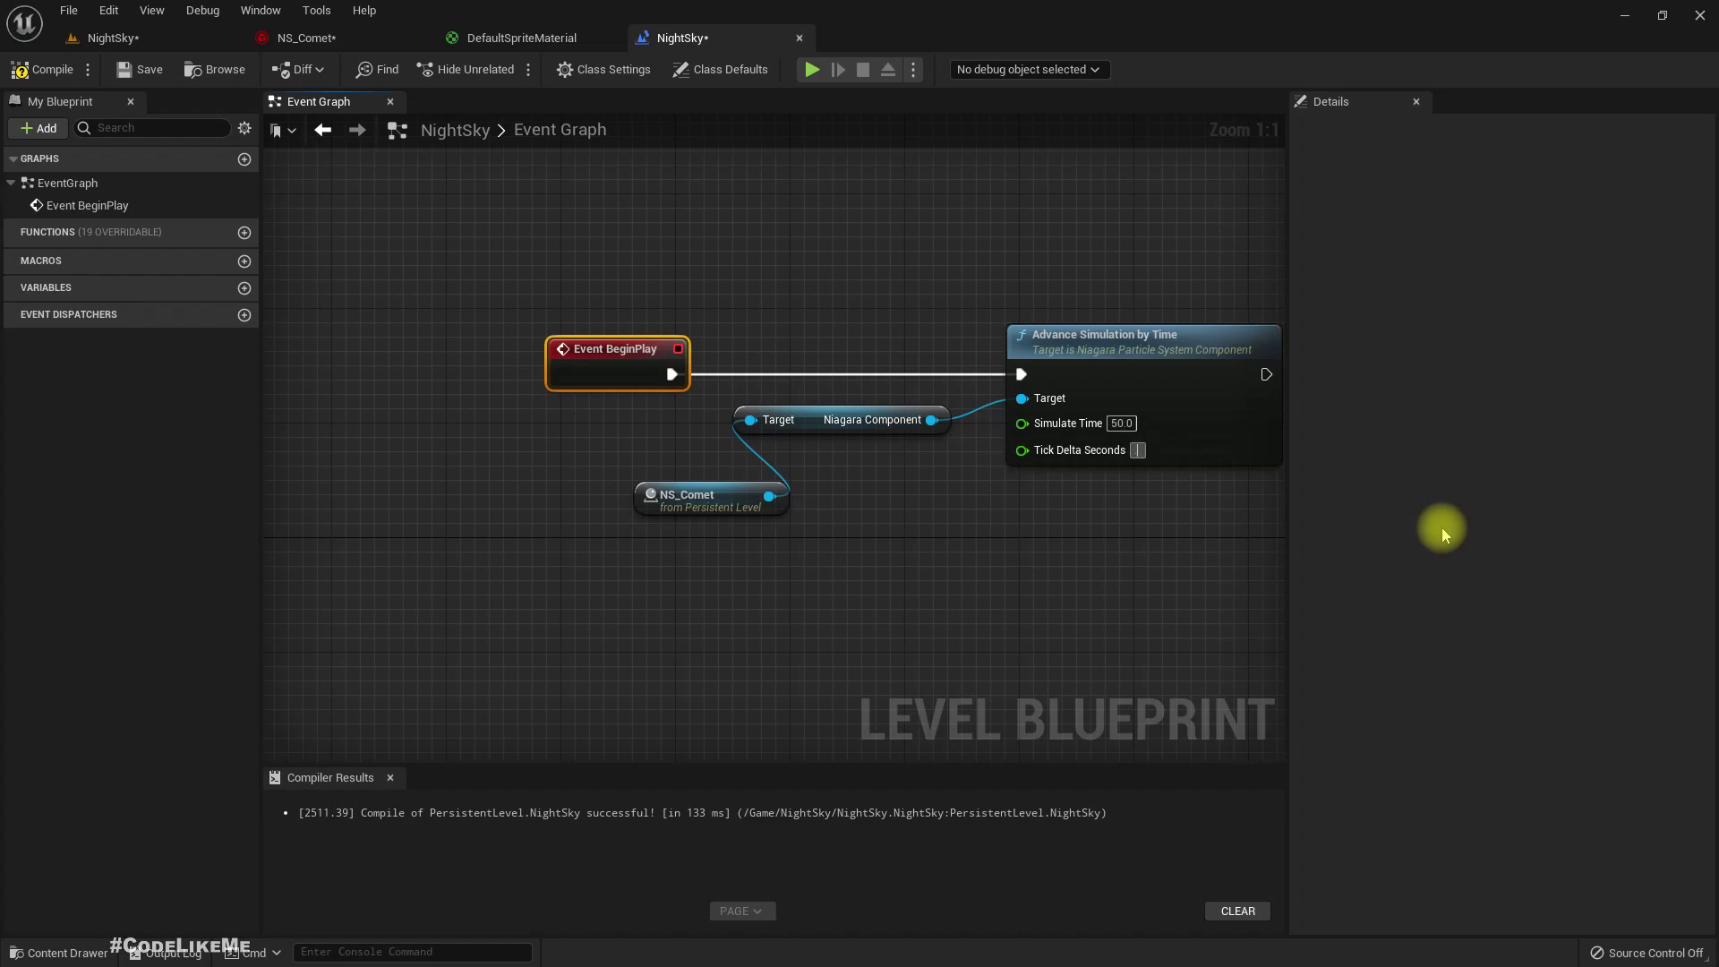
key("Return")
right_click_drag(925, 275, 768, 296)
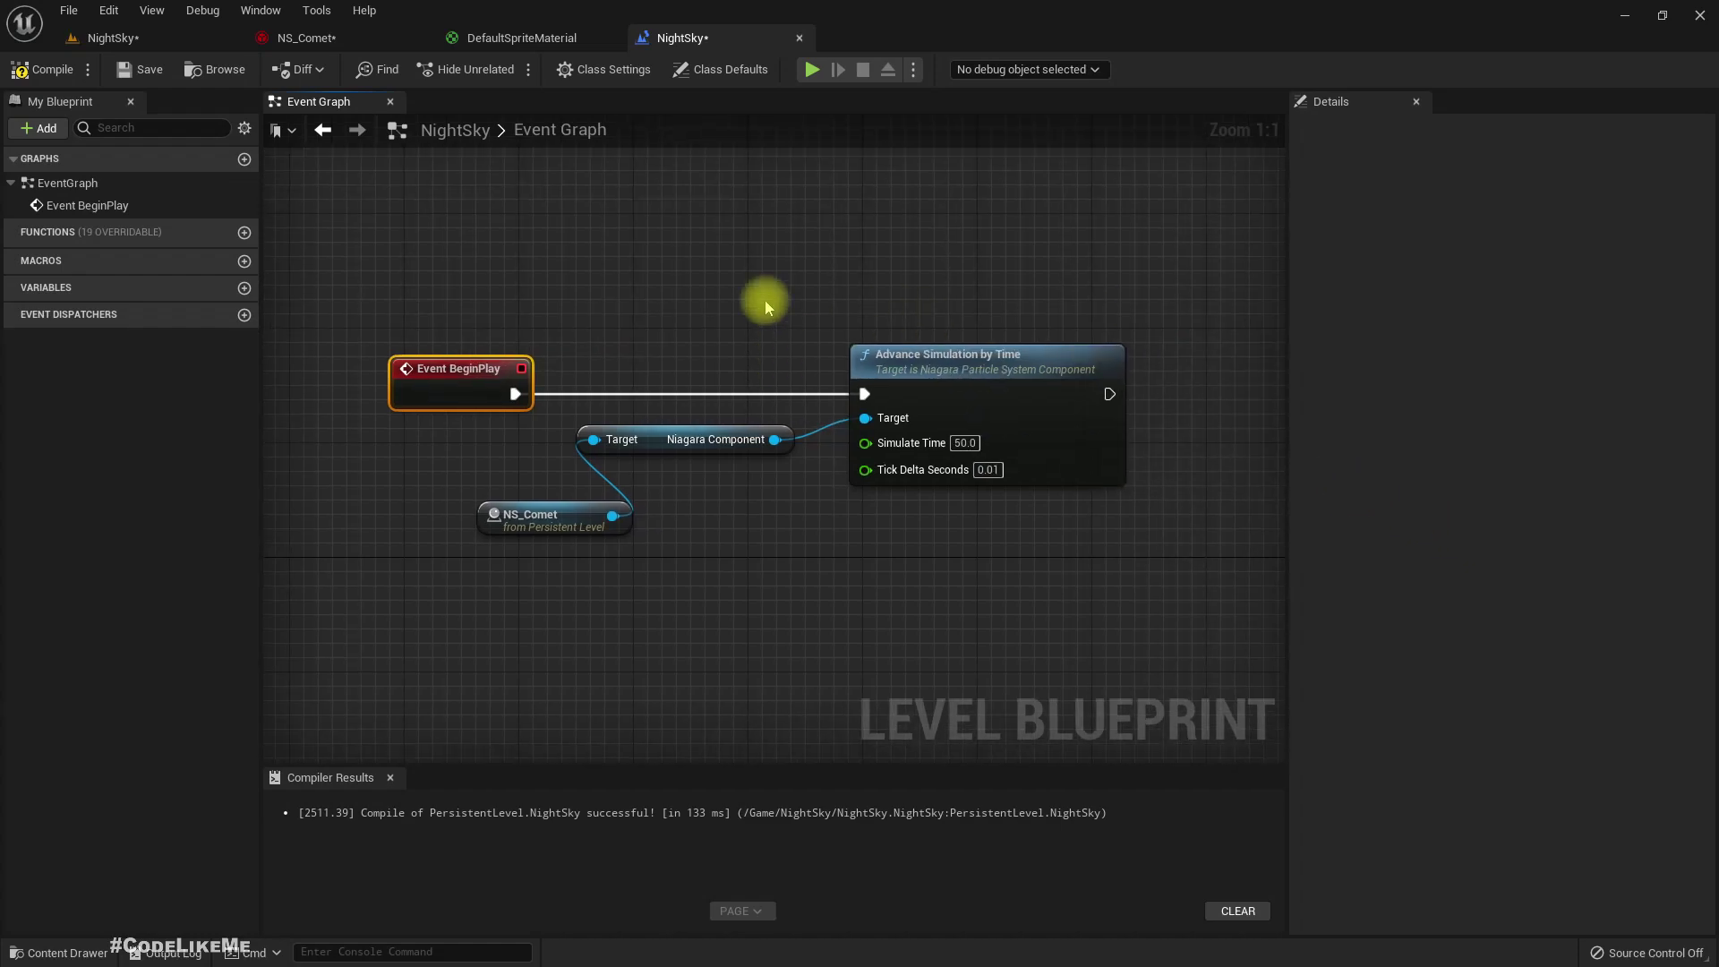
Step: Play-test the NightSky level in full screen to check the comet's tails at play start, and return to the normal editor view
left_click(111, 37)
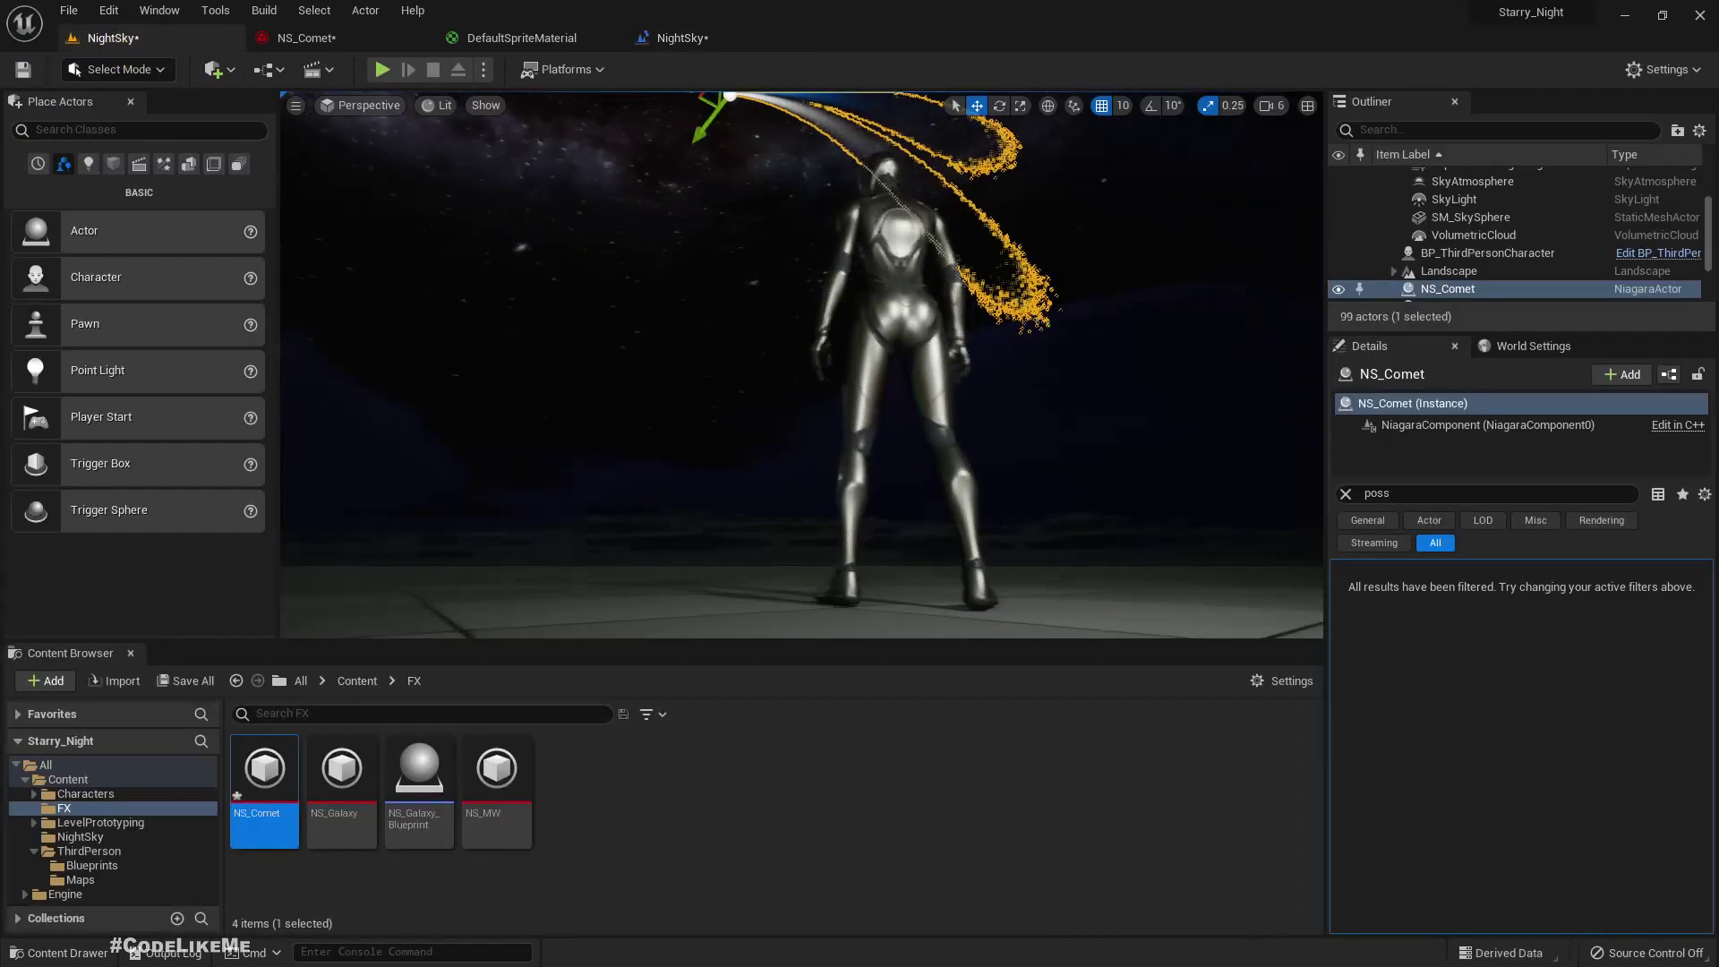
left_click(576, 253)
key("F11")
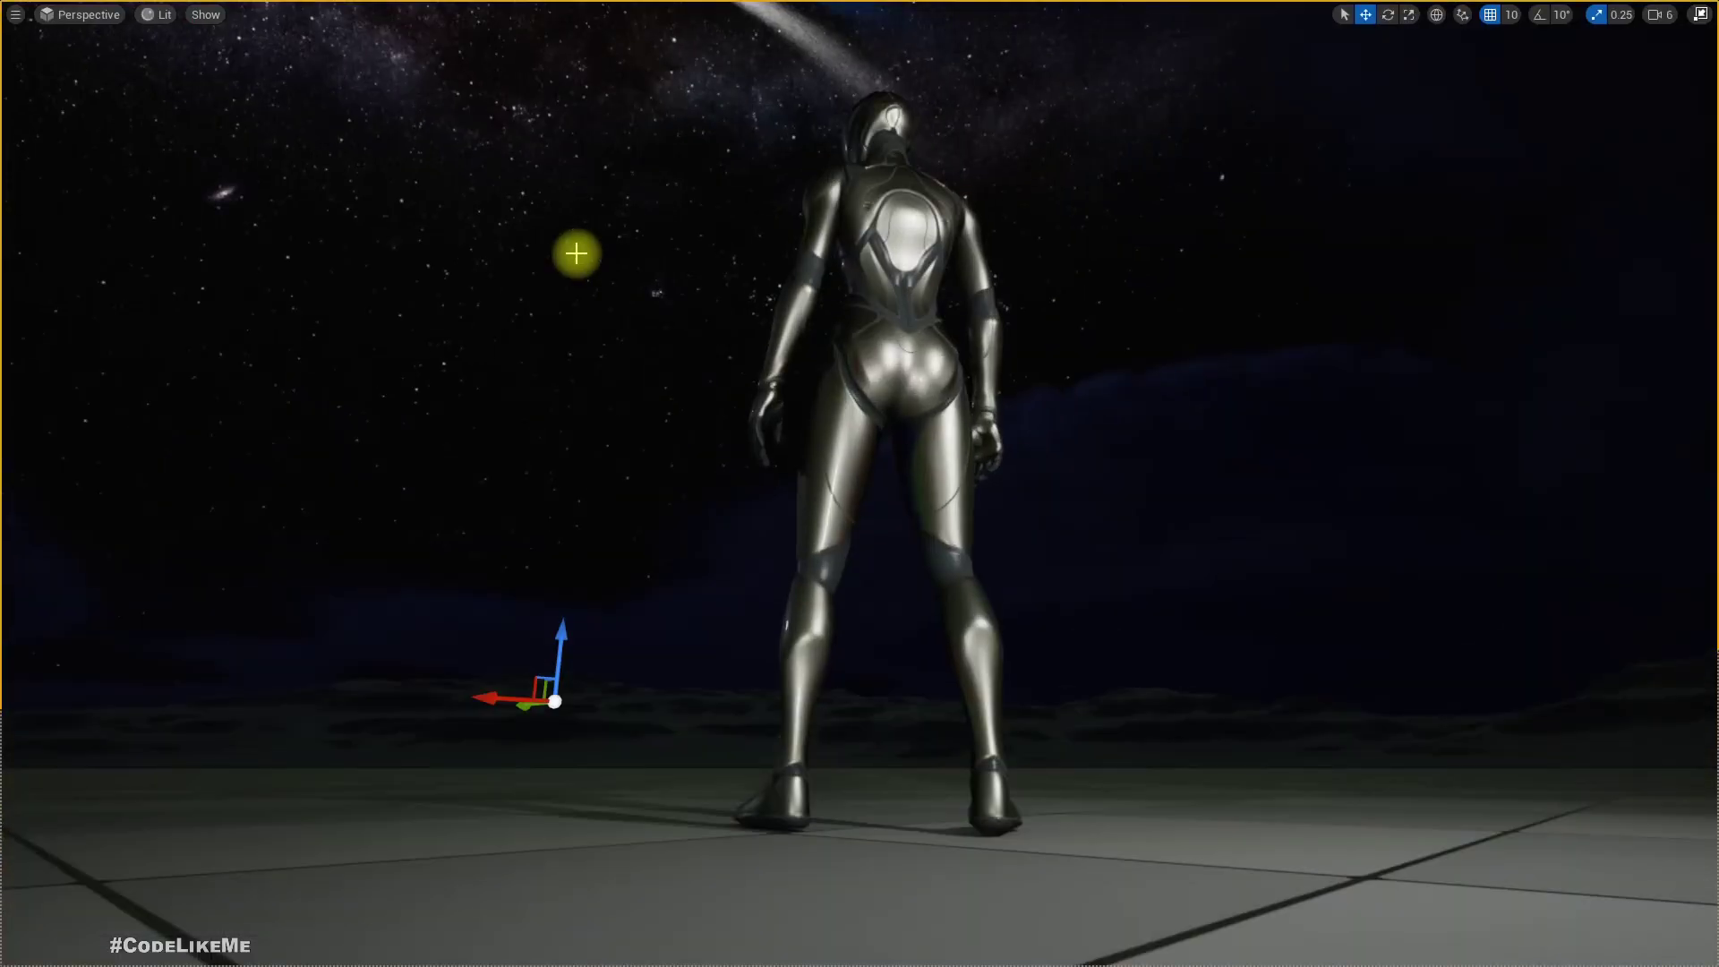
key("alt+p")
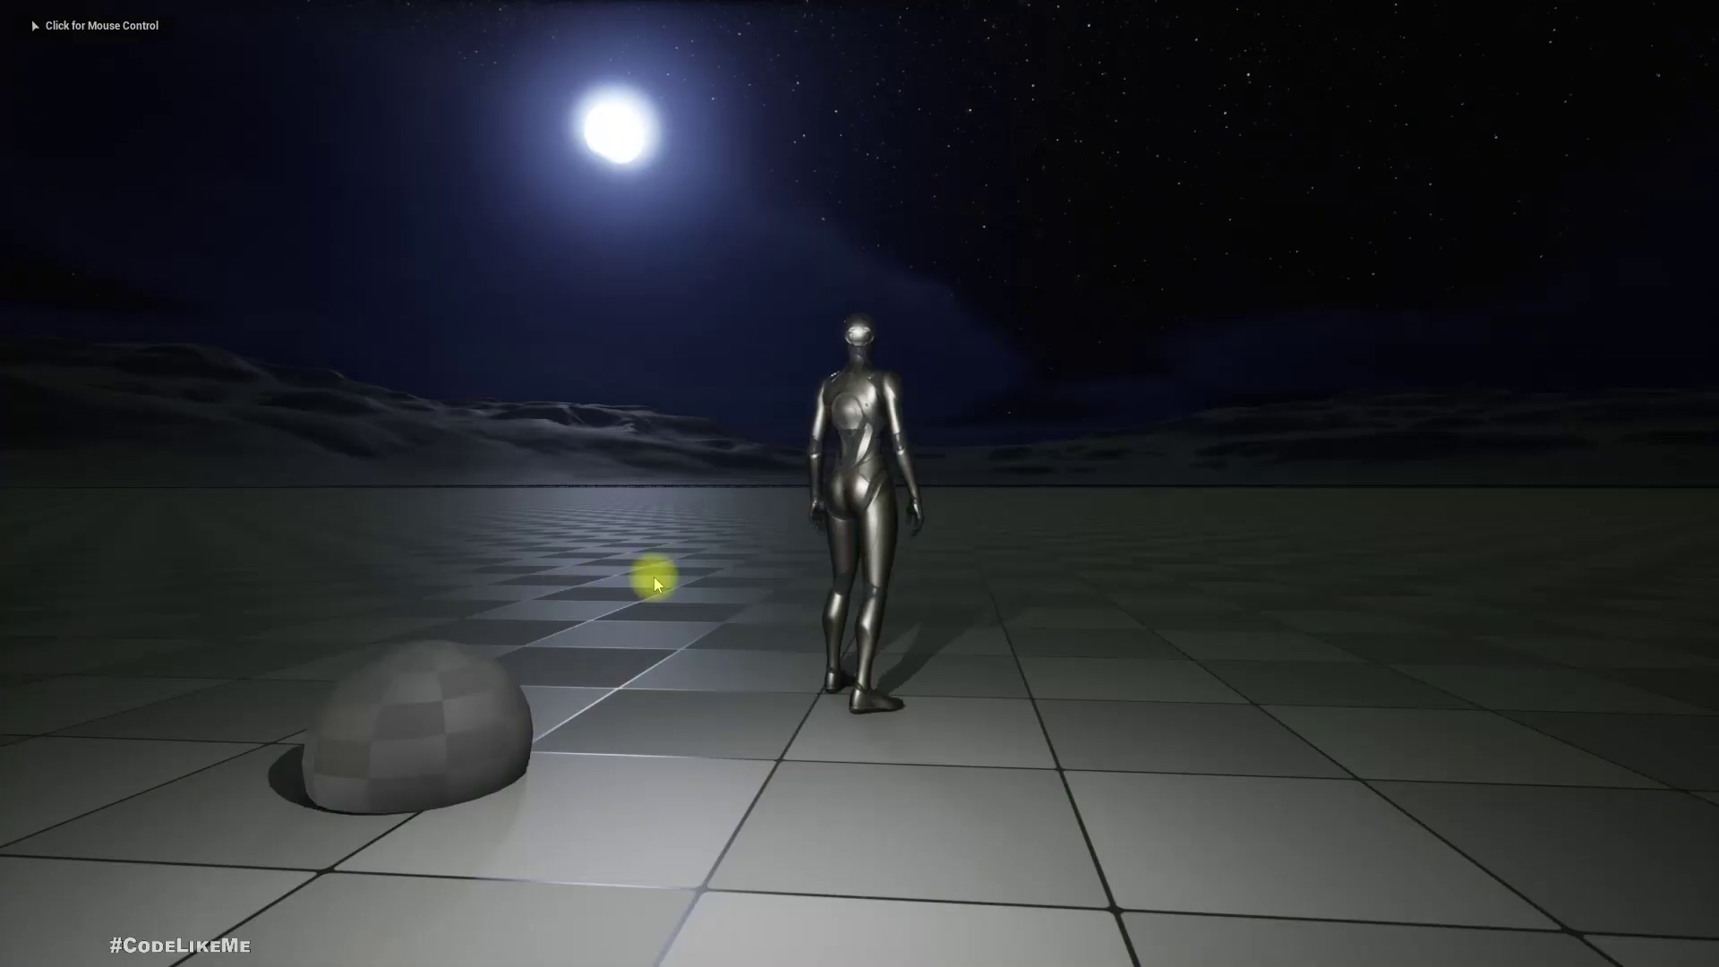
left_click(652, 576)
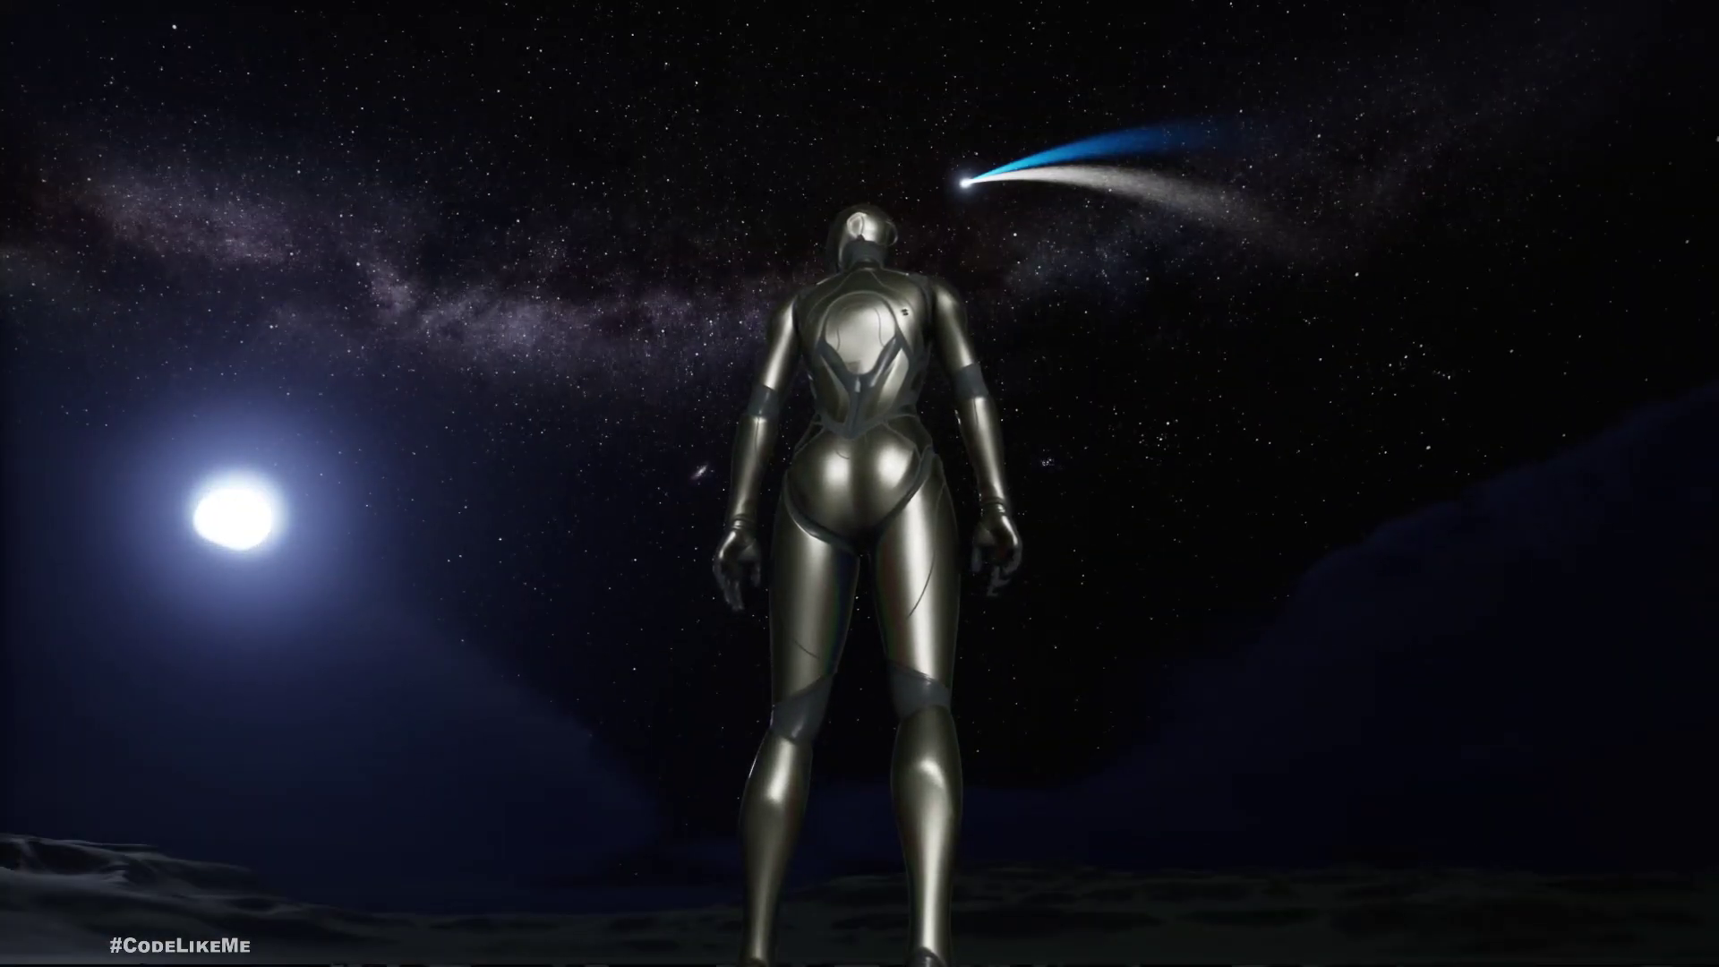
key("shift+F1")
key("F11")
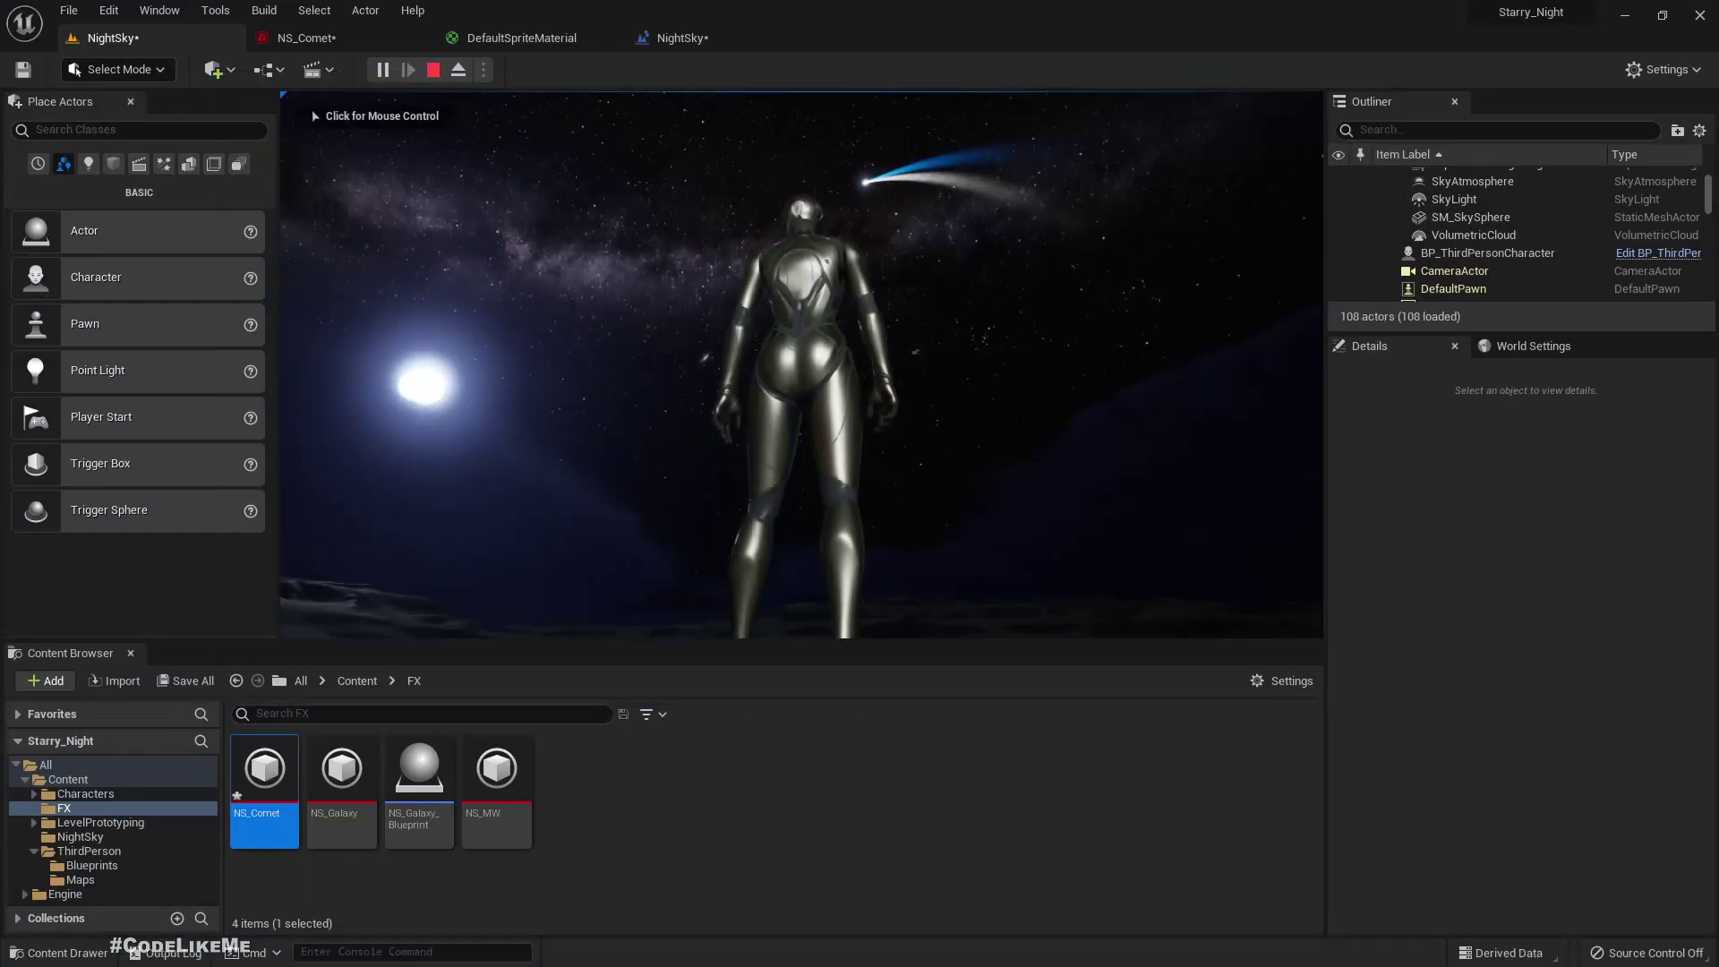
left_click(683, 334)
Step: Add a Set Custom Time Dilation node that targets the comet's Niagara Component in the Level Blueprint
left_click(309, 39)
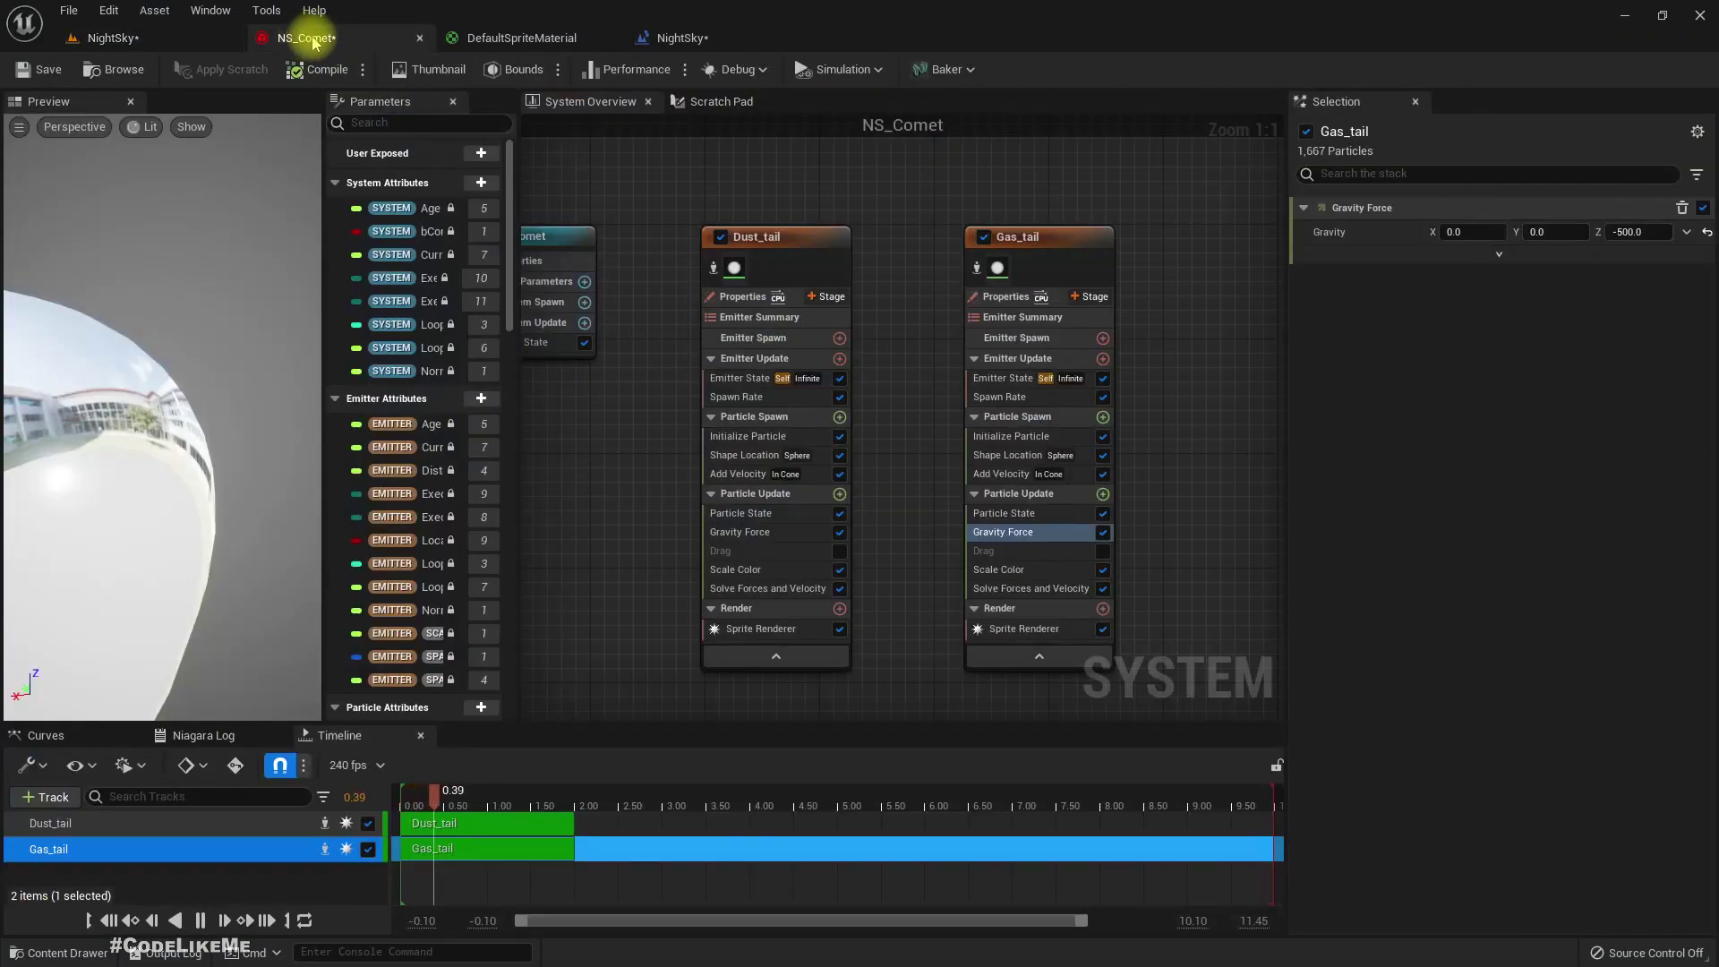
left_click(665, 40)
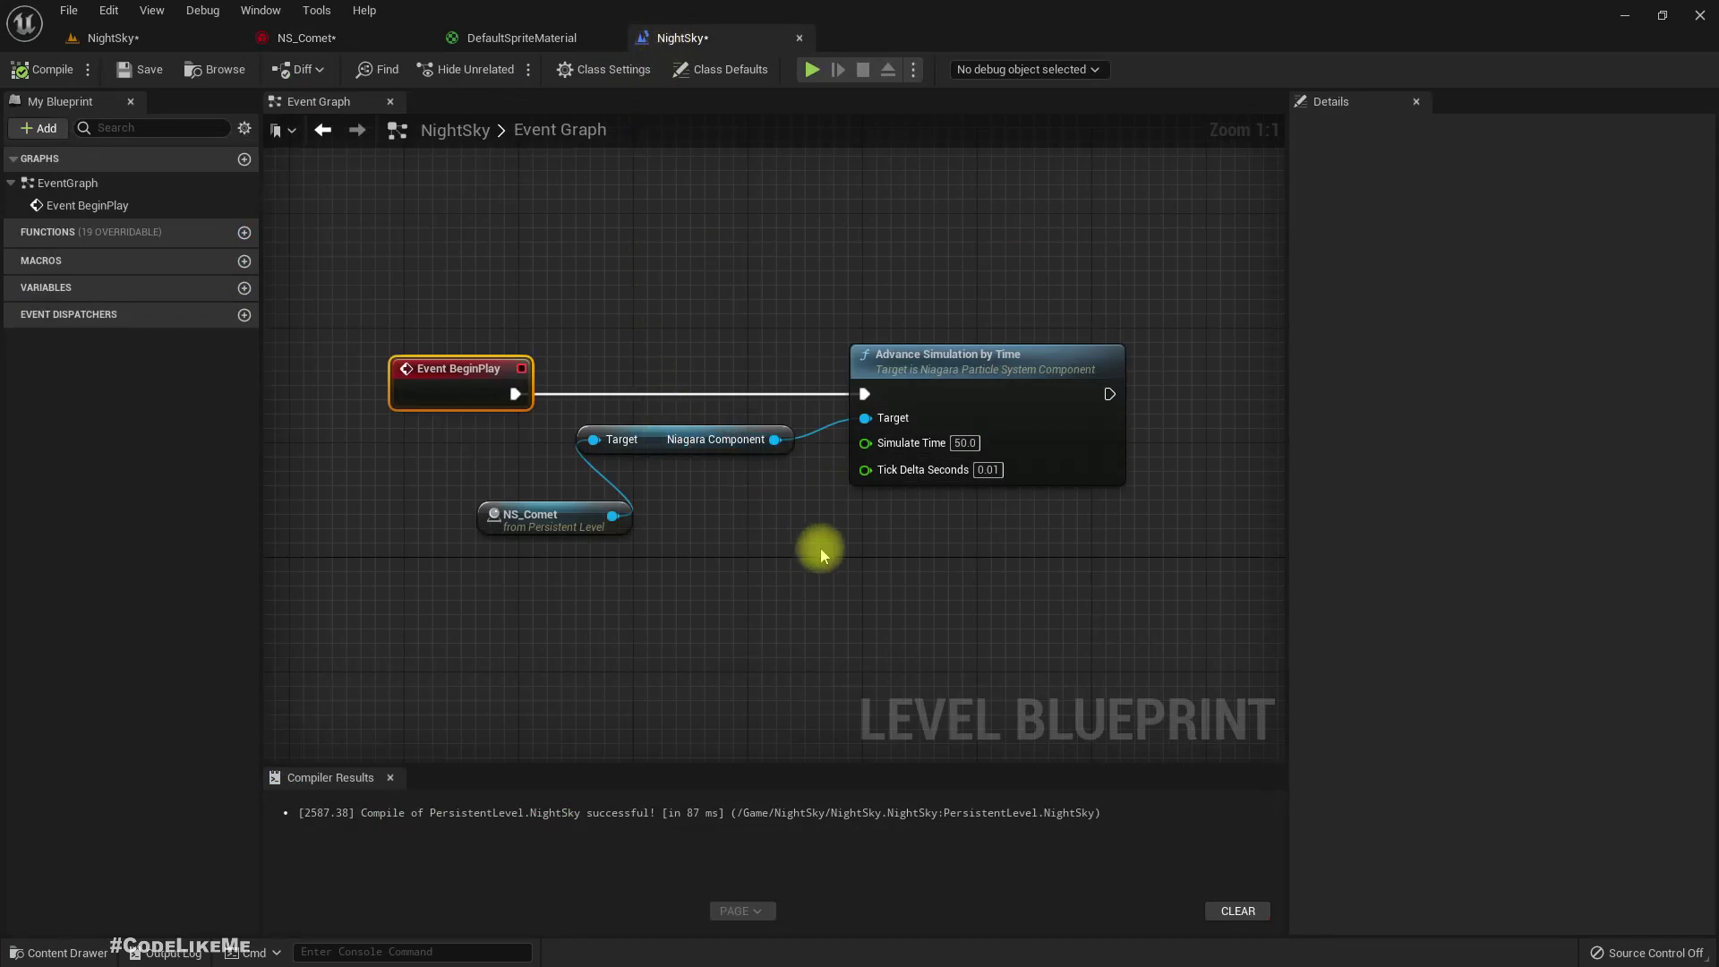
right_click_drag(822, 555, 586, 565)
left_click_drag(538, 450, 703, 567)
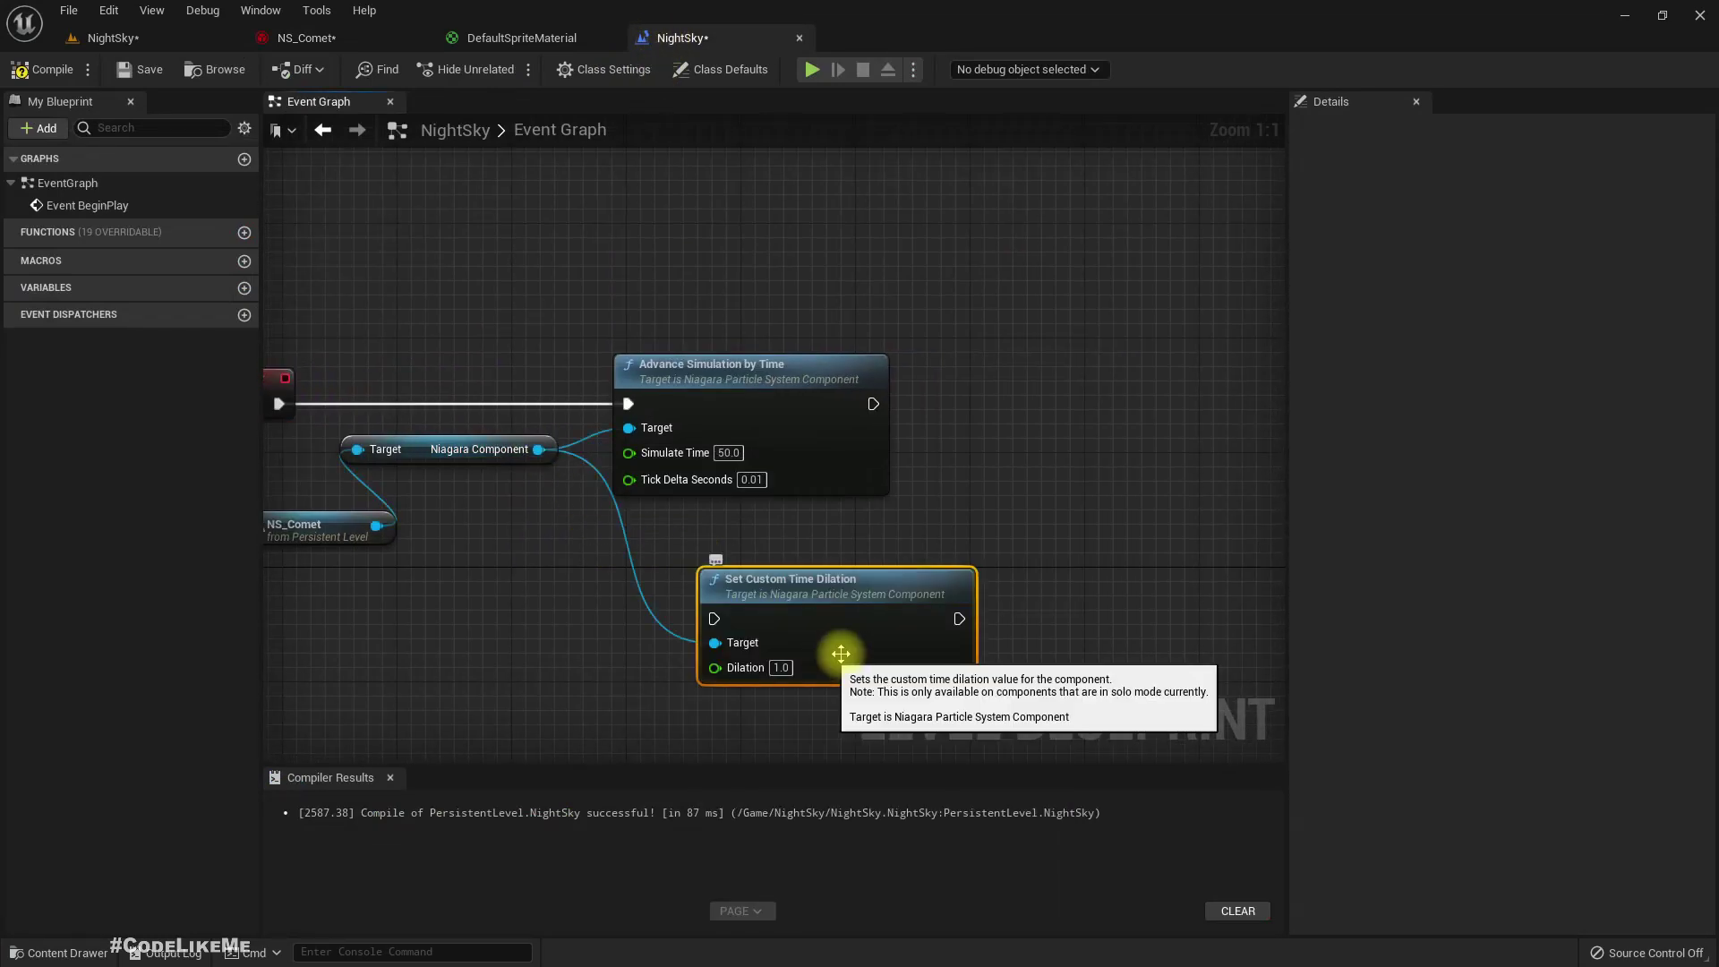
key("Delete")
left_click_drag(538, 449, 616, 555)
type("set cust")
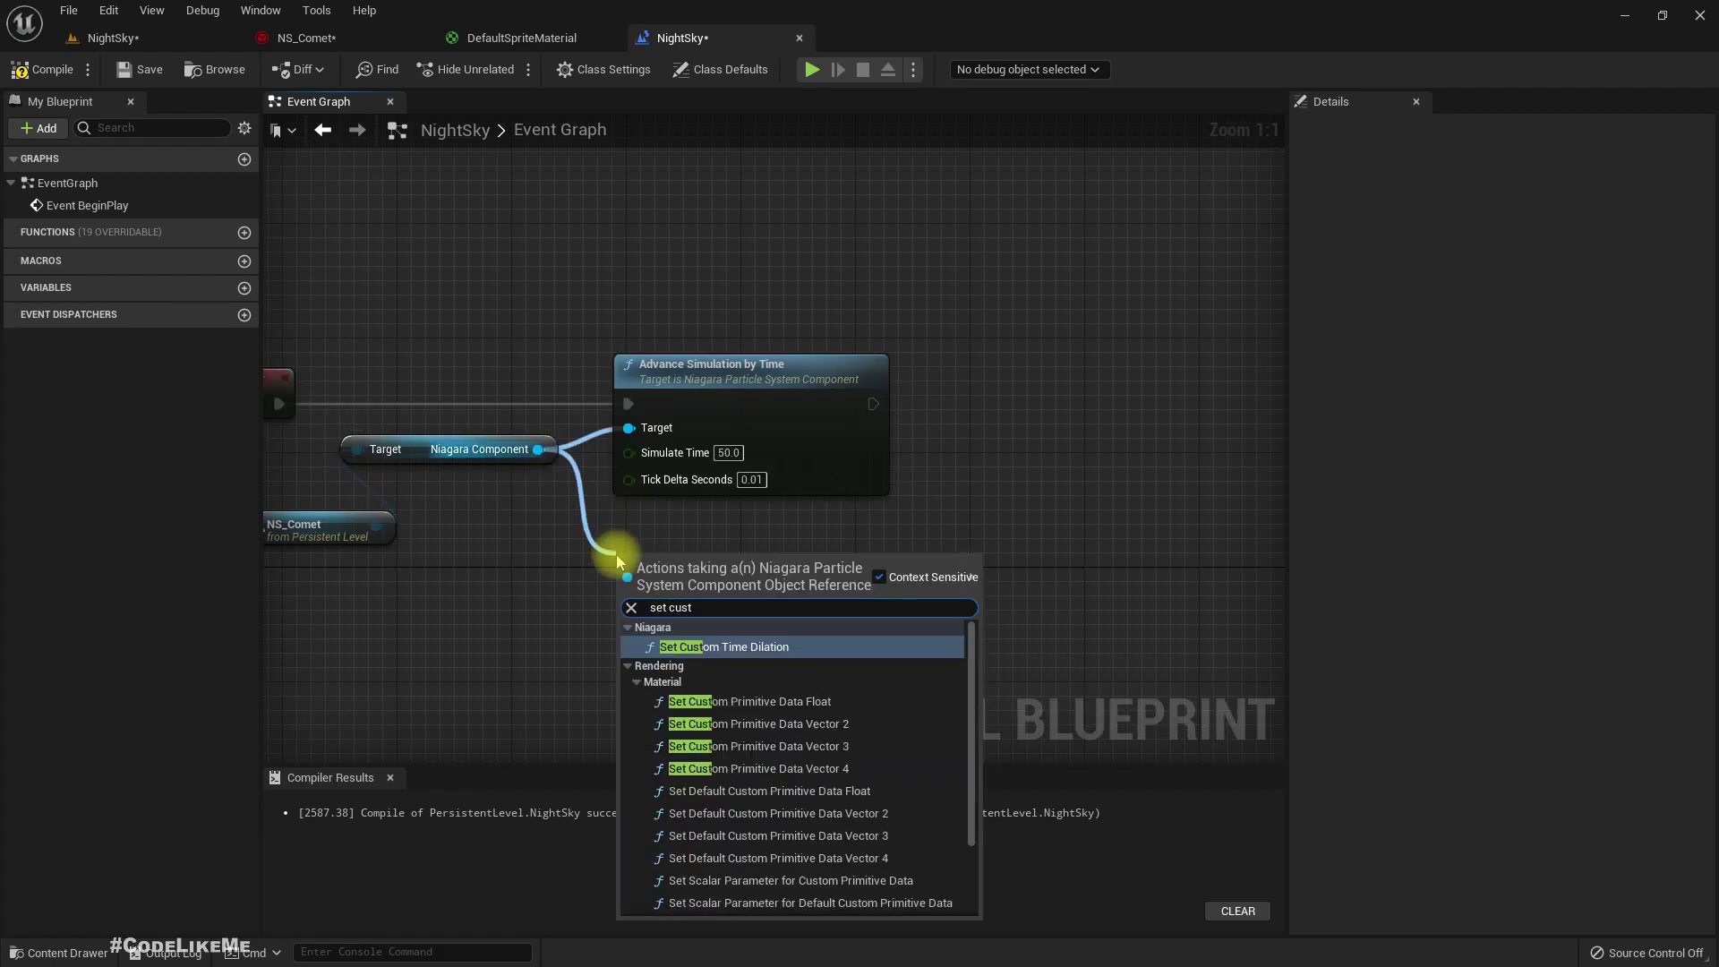
key("Return")
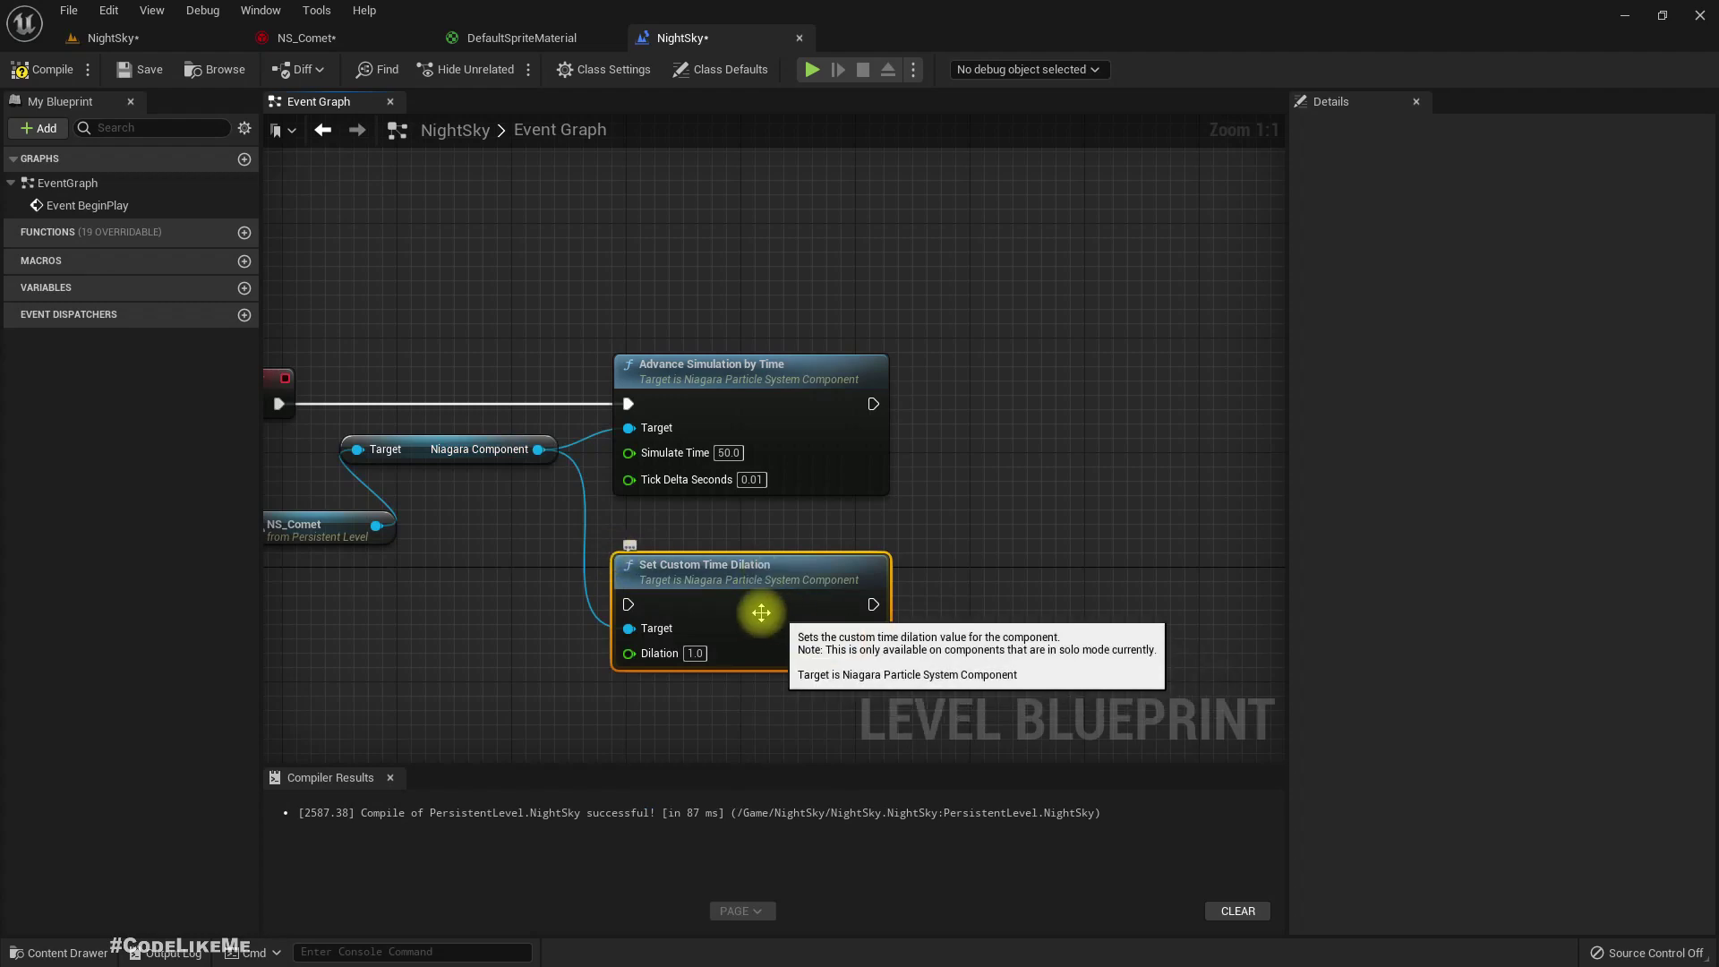
Step: Connect Set Custom Time Dilation after Advance Simulation by Time, and compile the blueprint with a new Dilation value
left_click_drag(757, 611, 1062, 493)
left_click_drag(958, 489, 873, 404)
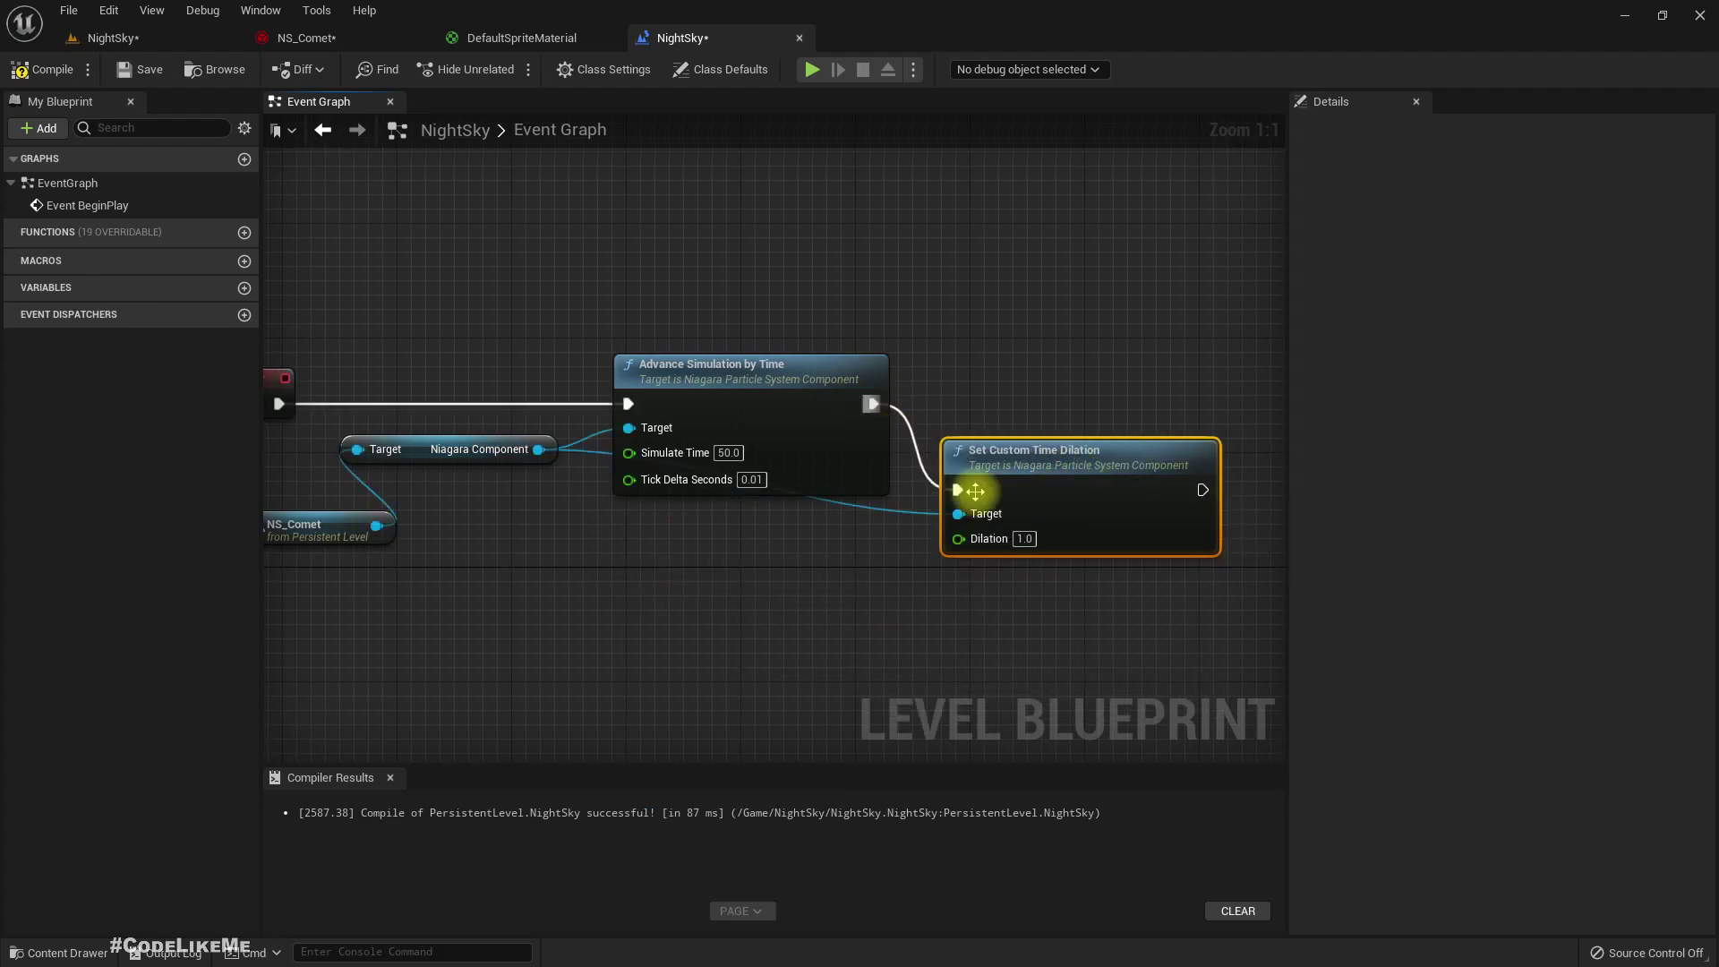
left_click(1024, 538)
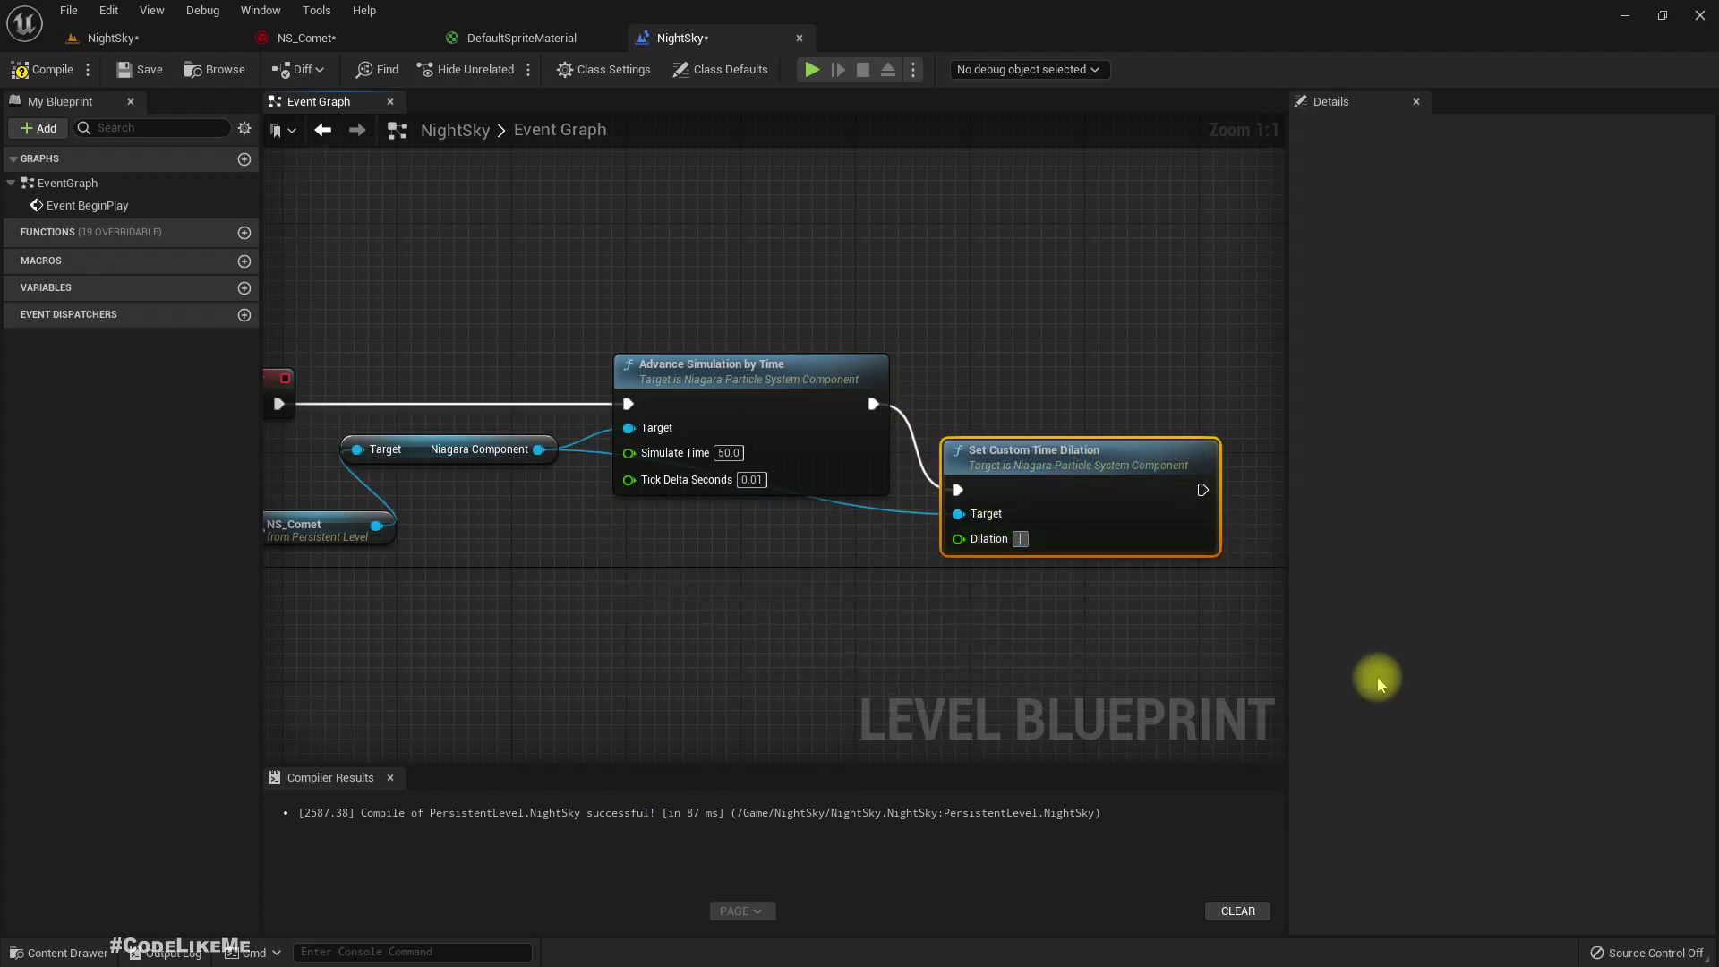
left_click(43, 69)
Step: Play-test the NightSky level in full screen again to examine the comet with its custom time dilation
left_click(114, 41)
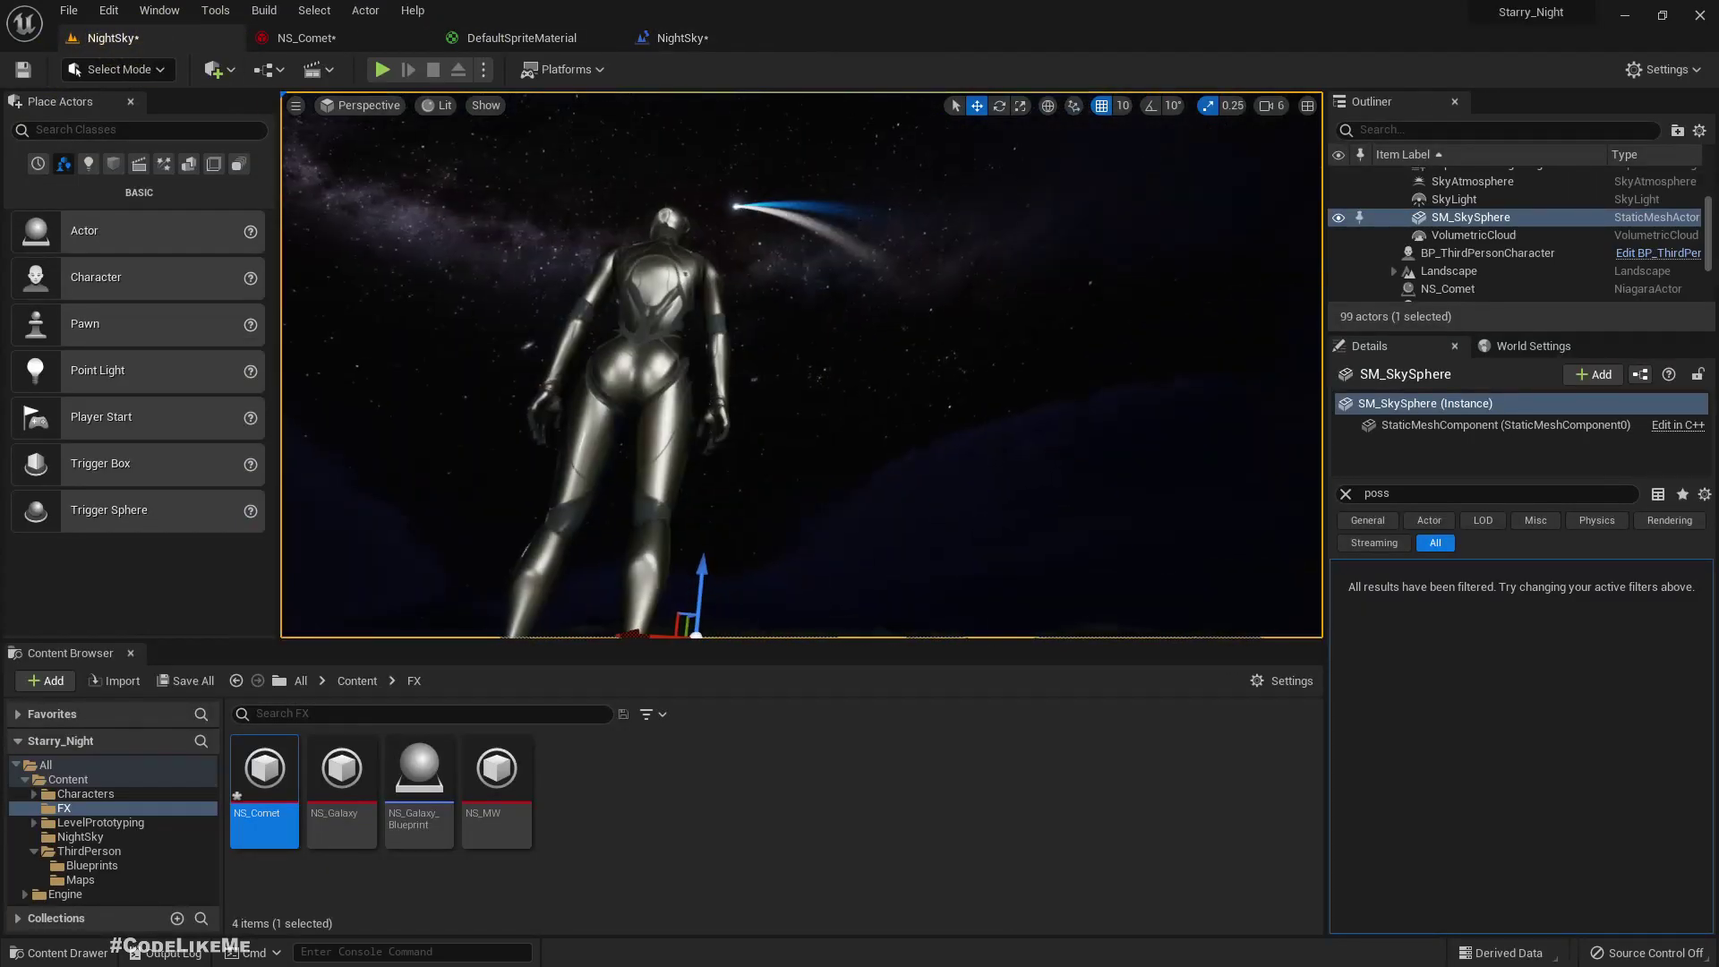
key("F11")
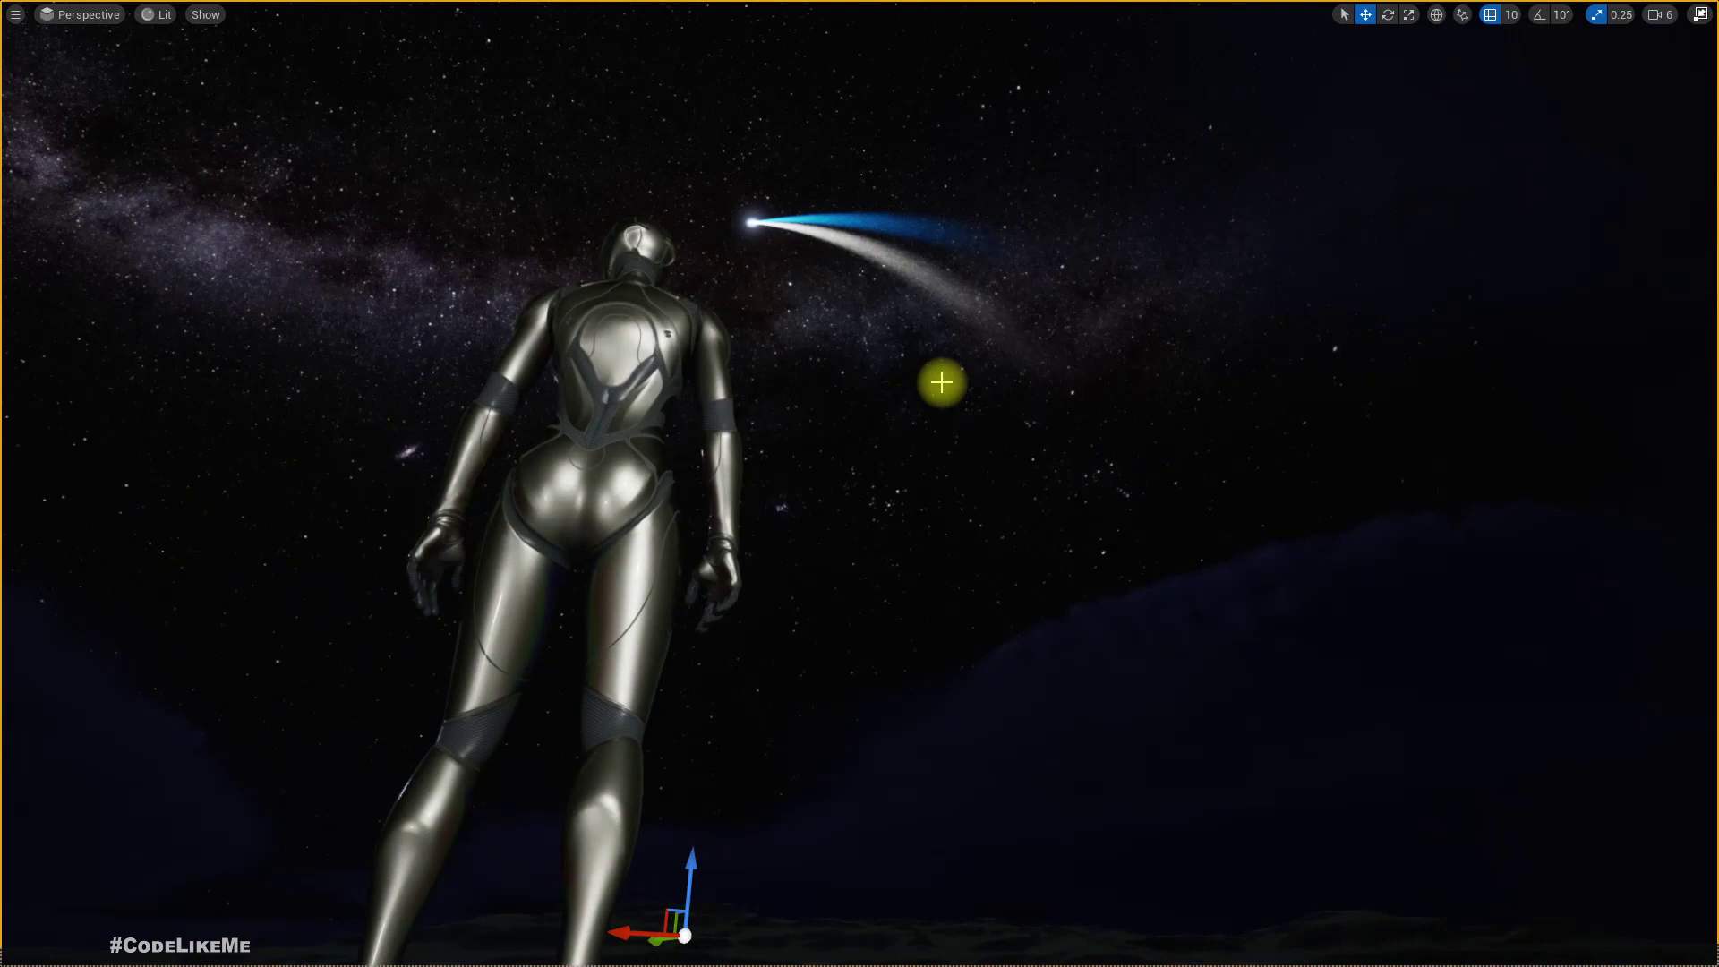
key("alt+p")
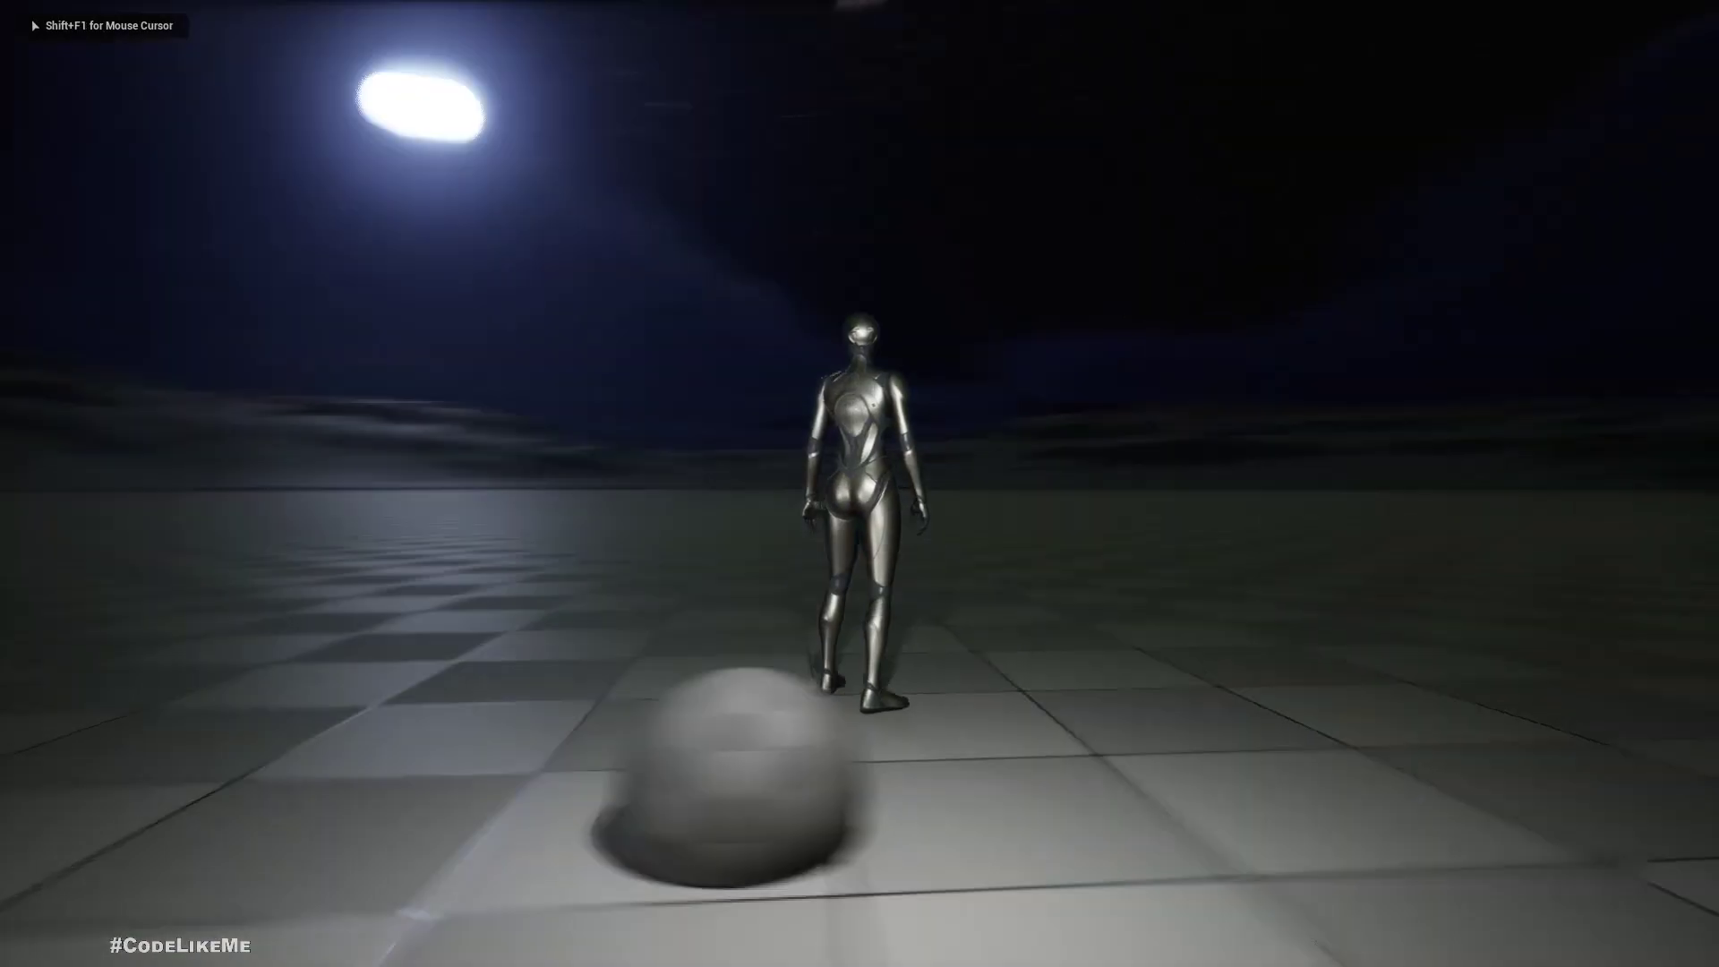